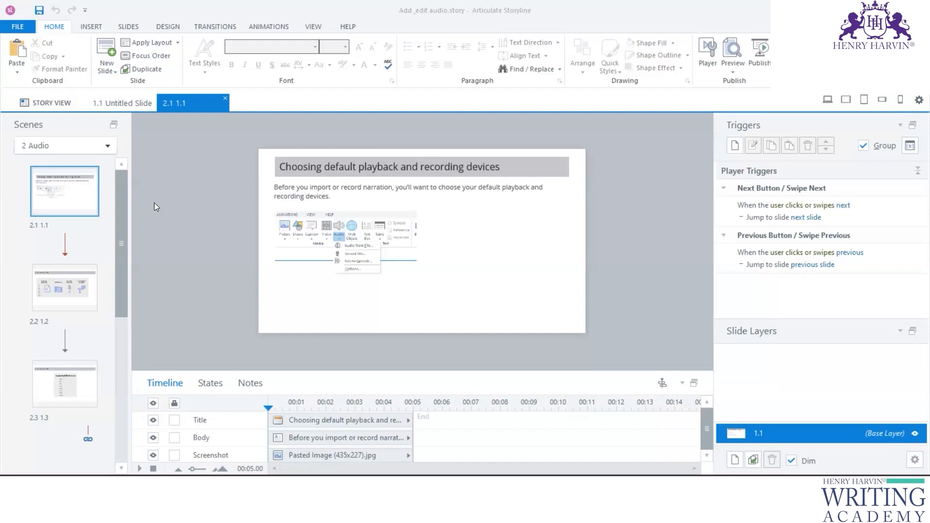
# Step: Review the available options for adding audio to a slide
pyautogui.click(91, 27)
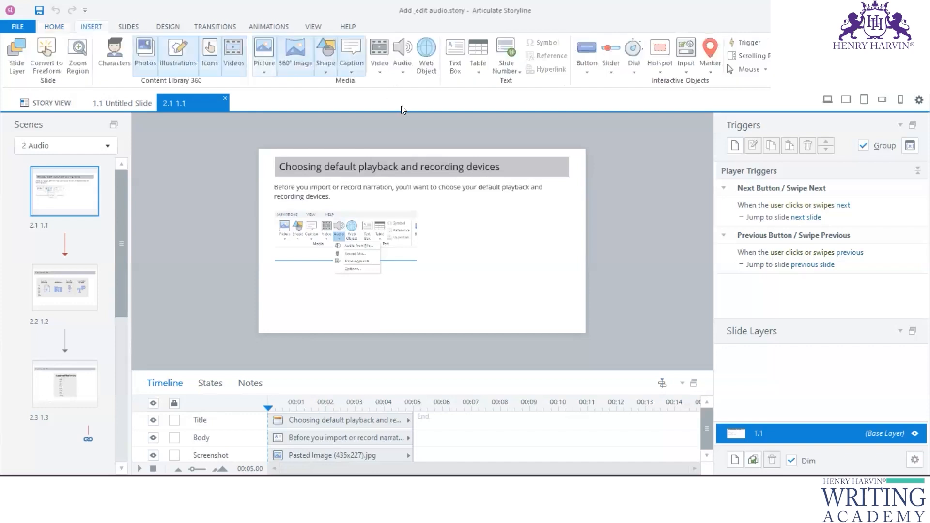
pyautogui.click(403, 67)
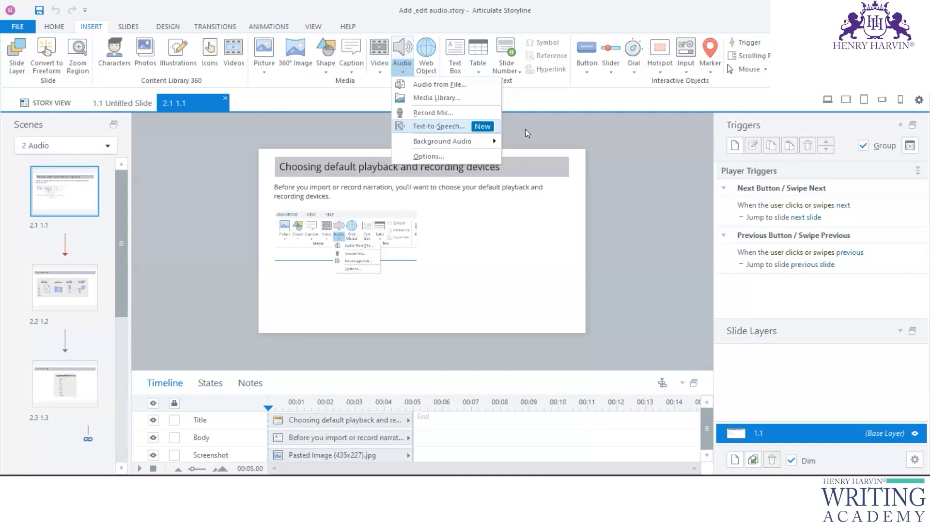
pyautogui.click(213, 221)
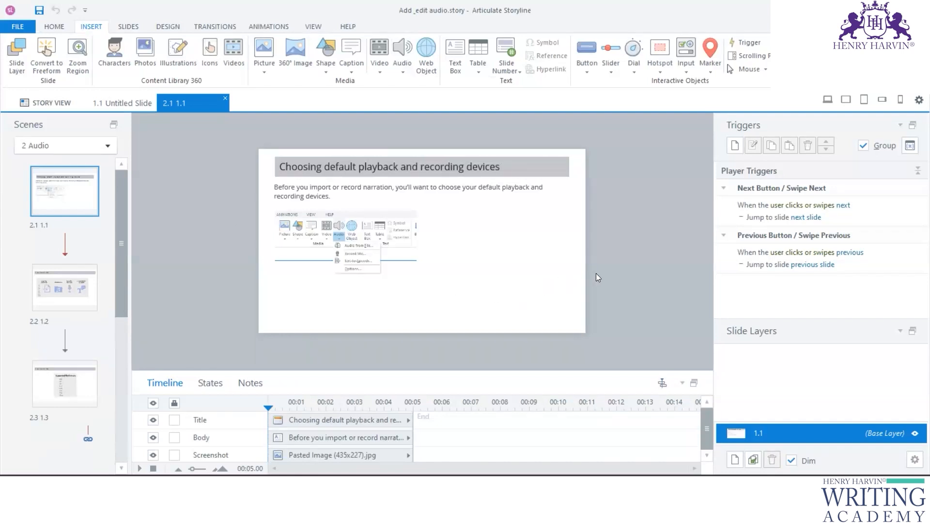
# Step: Open the audio options and choose Same As System as the default playback device
pyautogui.scroll(2, 516, 277)
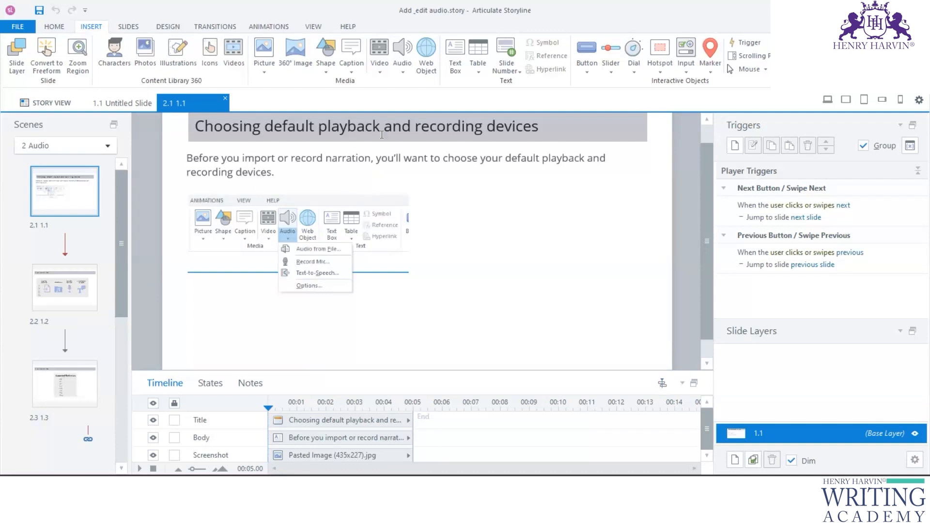
pyautogui.click(403, 71)
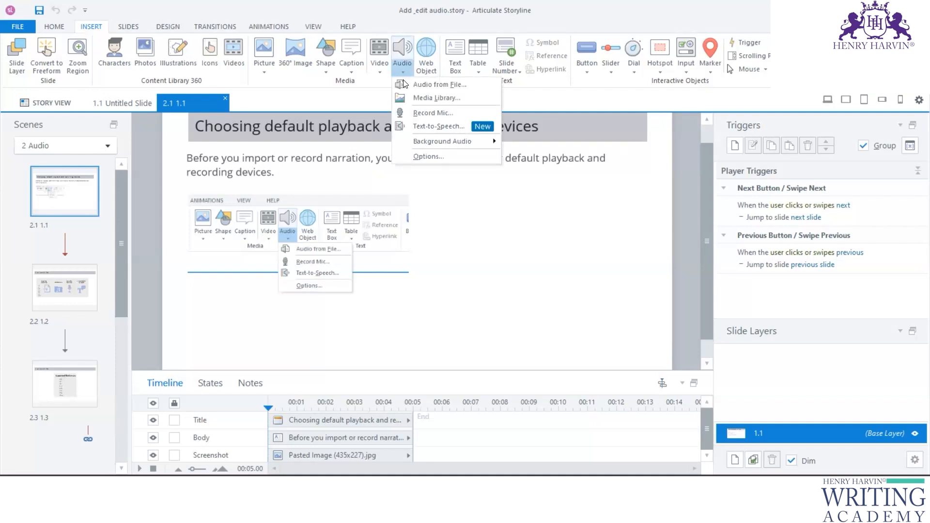
pyautogui.click(437, 161)
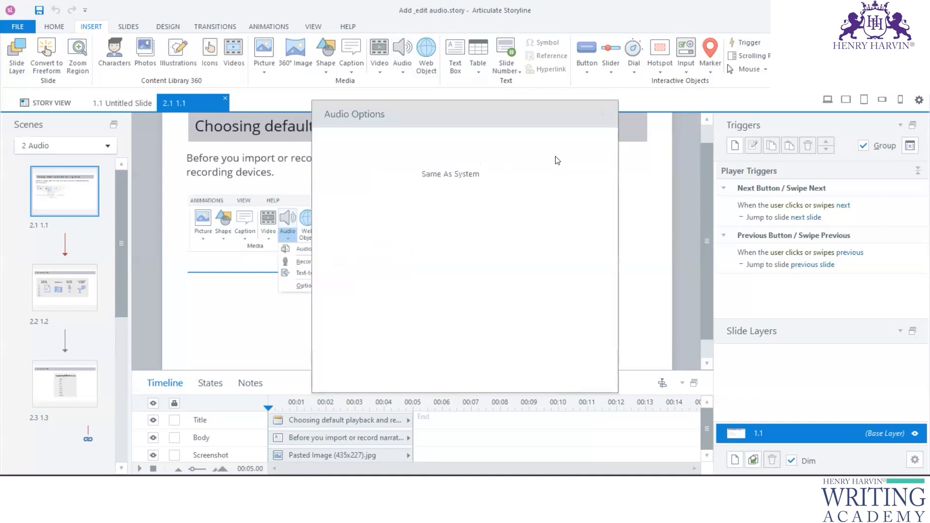
pyautogui.moveTo(522, 109); pyautogui.dragTo(721, 29)
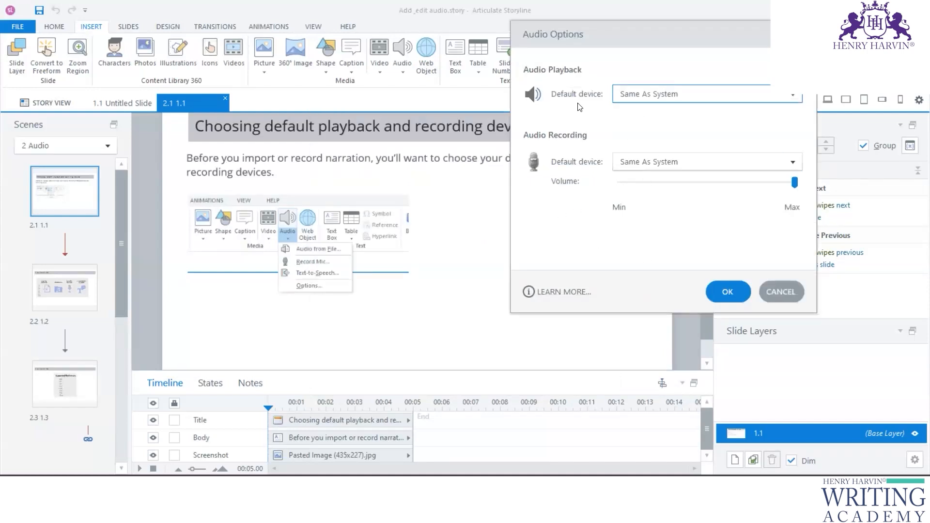
pyautogui.click(798, 99)
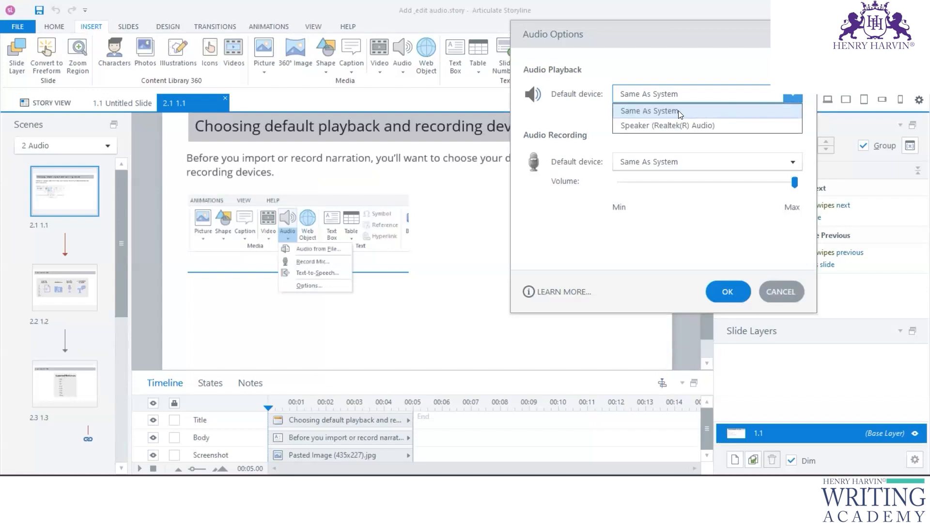
pyautogui.click(678, 110)
# Step: Choose Same As System as the default recording device, lower the recording volume slightly below maximum, and apply the audio options
pyautogui.click(796, 160)
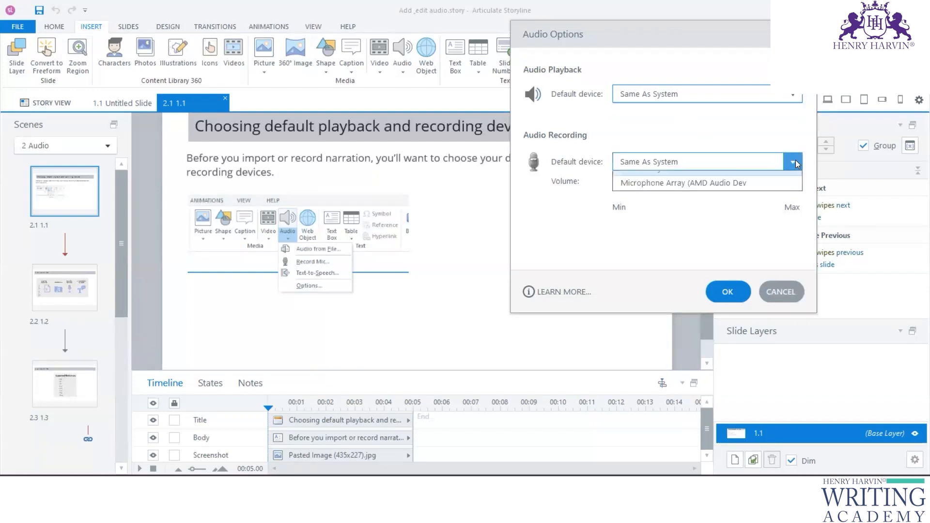
pyautogui.click(709, 179)
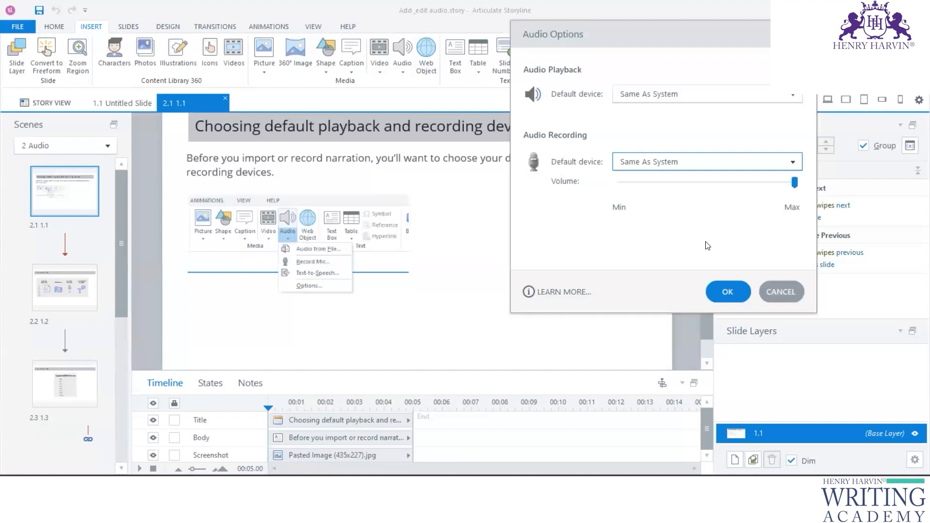
pyautogui.click(795, 183)
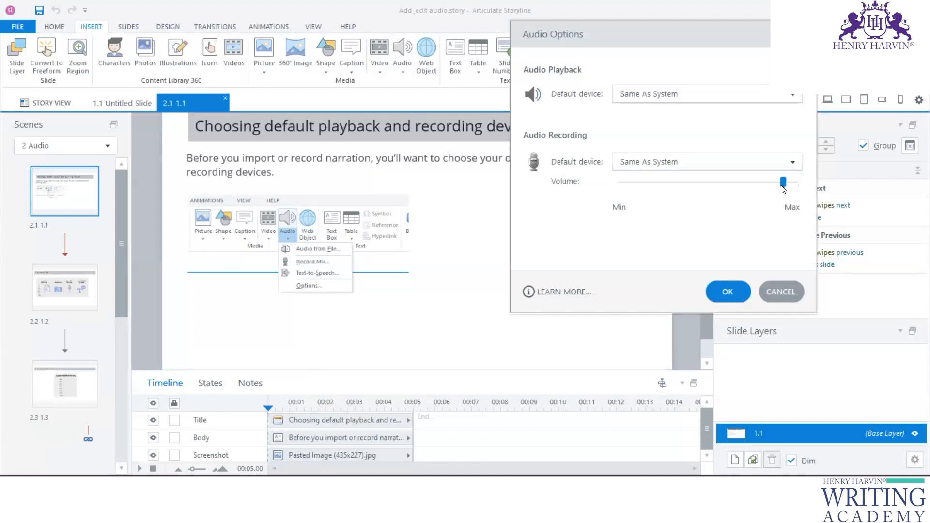
pyautogui.click(728, 292)
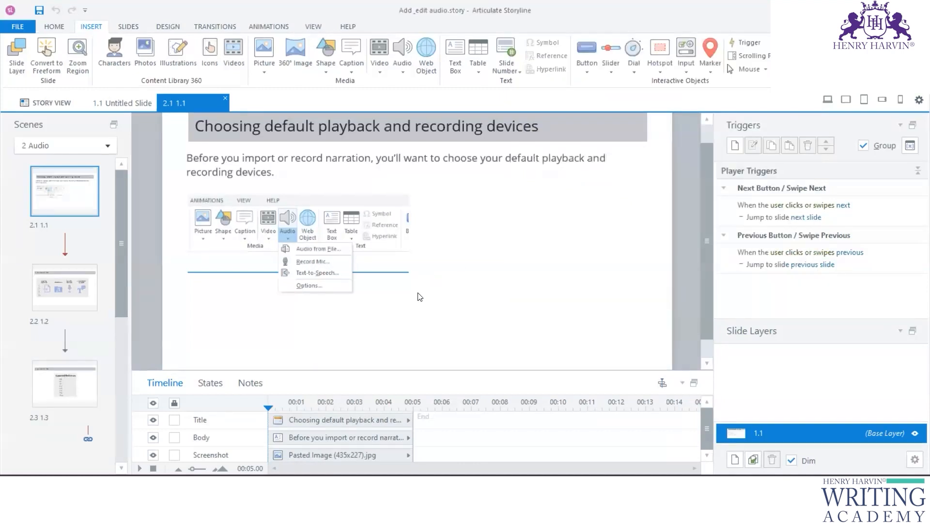
# Step: Go through slides 2.2 and 2.3 to review the ways of adding audio and the supported file formats
pyautogui.click(74, 293)
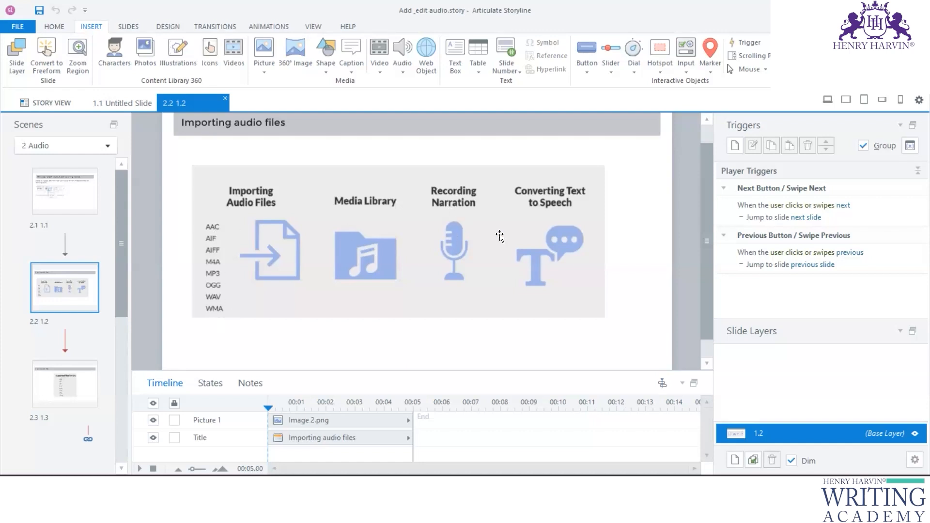
pyautogui.click(64, 376)
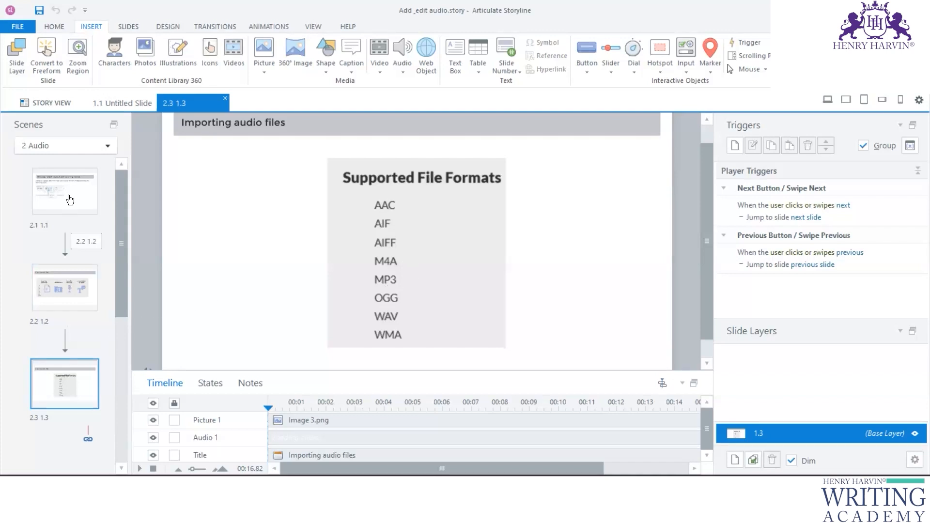
# Step: Go to slide 3.2 in scene 3 Audio and preview only that slide
pyautogui.click(49, 102)
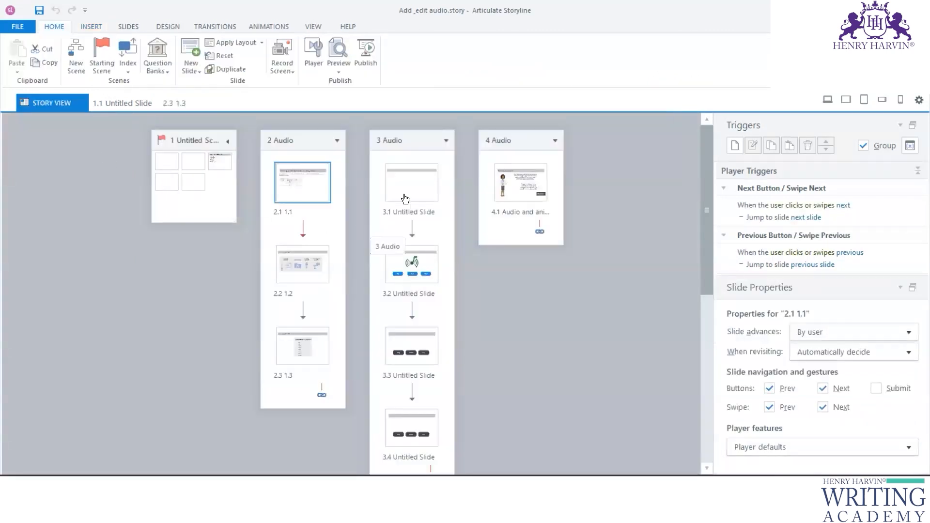
pyautogui.doubleClick(412, 182)
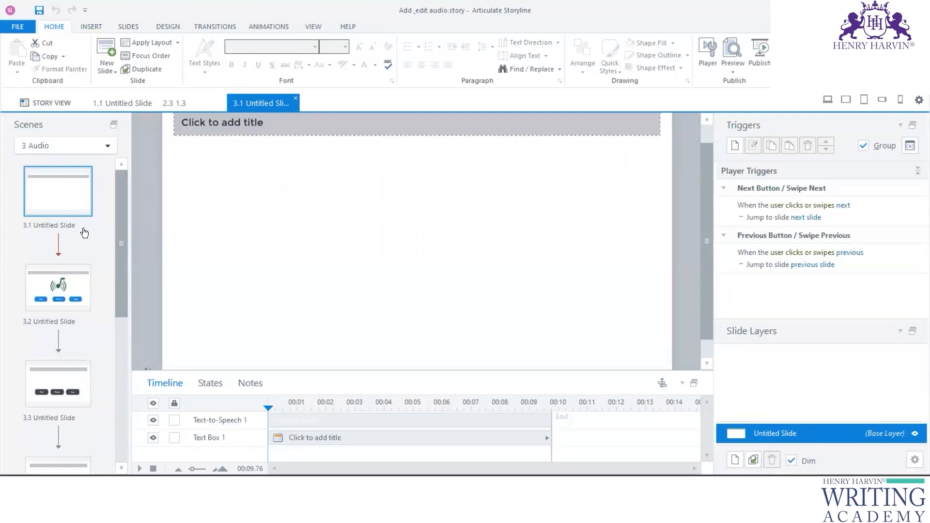
pyautogui.click(30, 284)
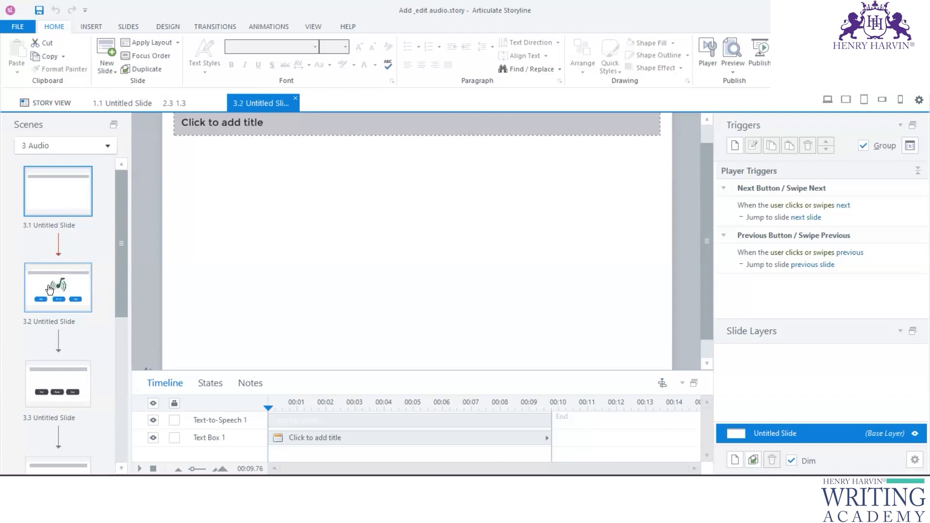
pyautogui.click(733, 71)
pyautogui.click(746, 102)
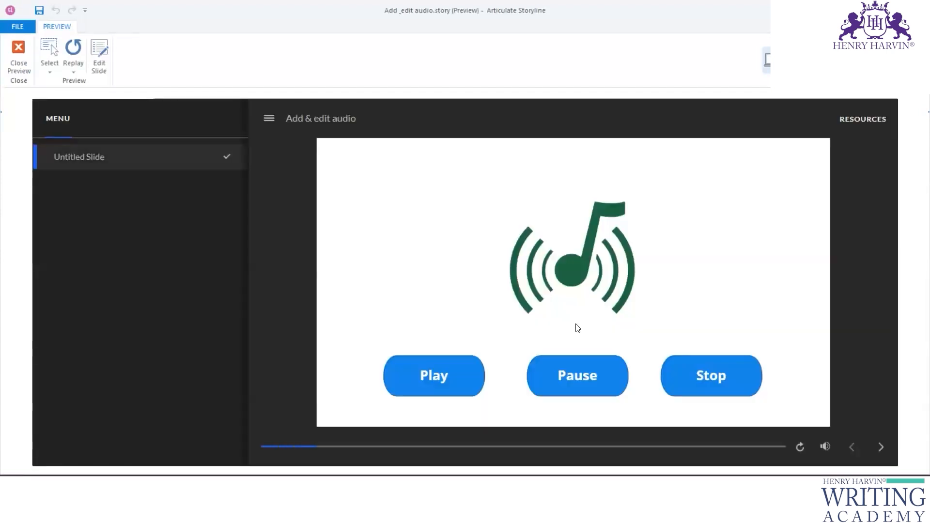
# Step: Test the slide's Play and Pause buttons, replay the slide to test them again, and close the preview
pyautogui.click(443, 381)
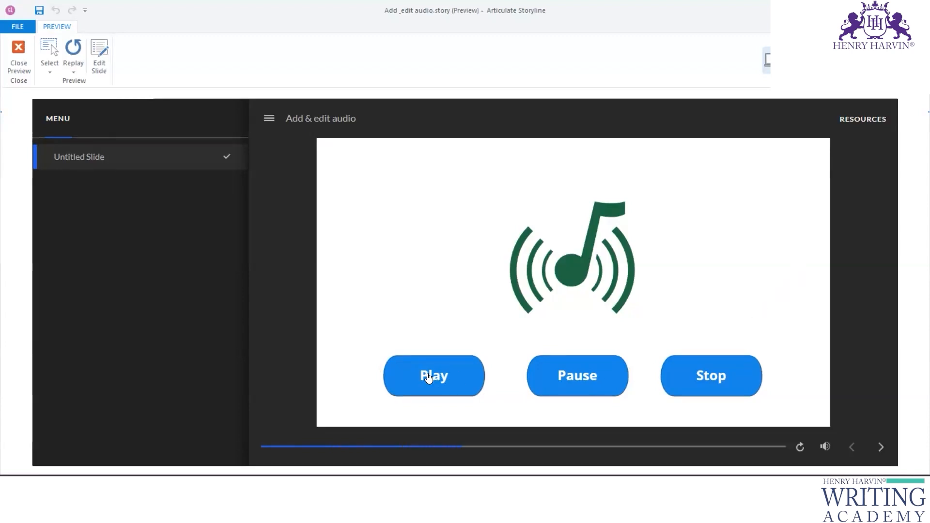
pyautogui.click(580, 378)
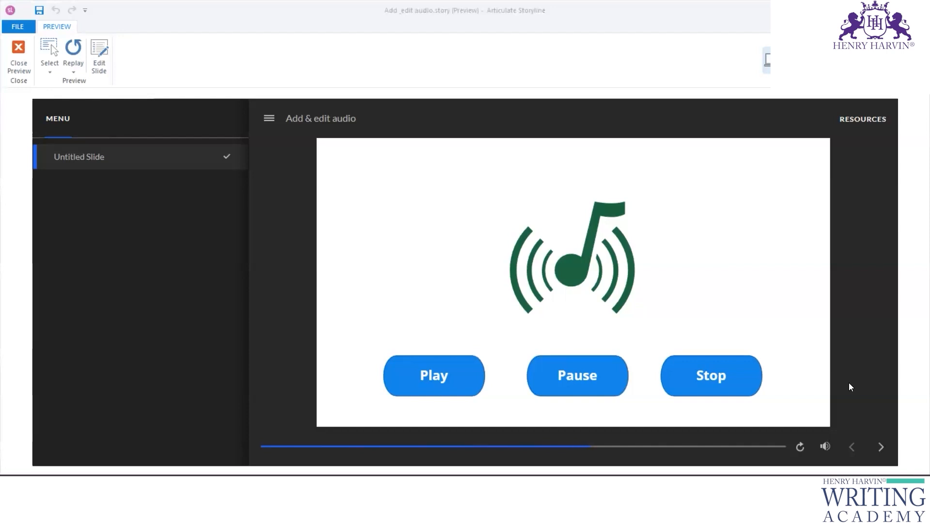
pyautogui.click(432, 383)
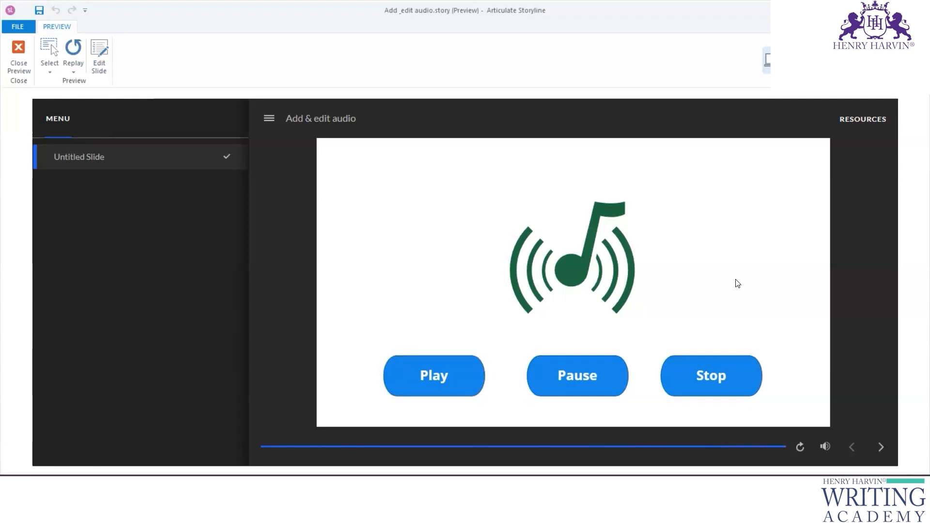
pyautogui.click(570, 380)
pyautogui.click(73, 48)
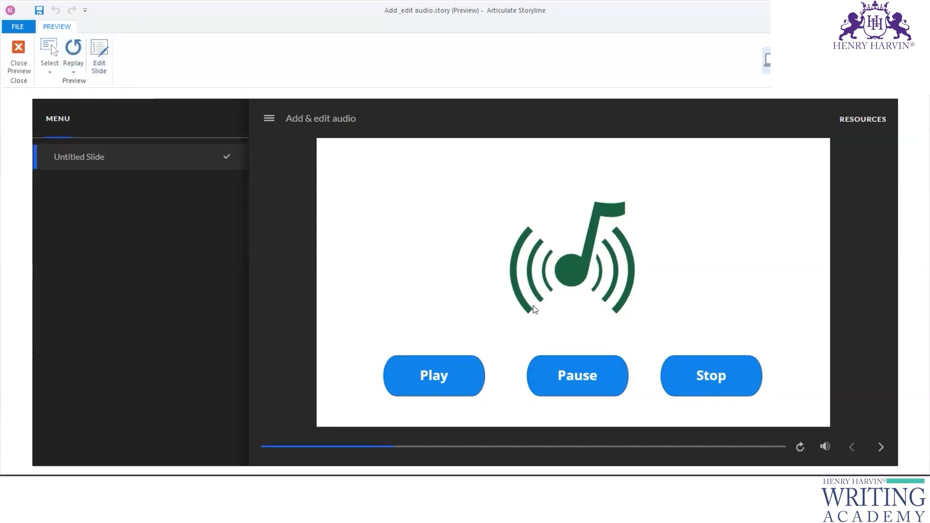
pyautogui.click(577, 374)
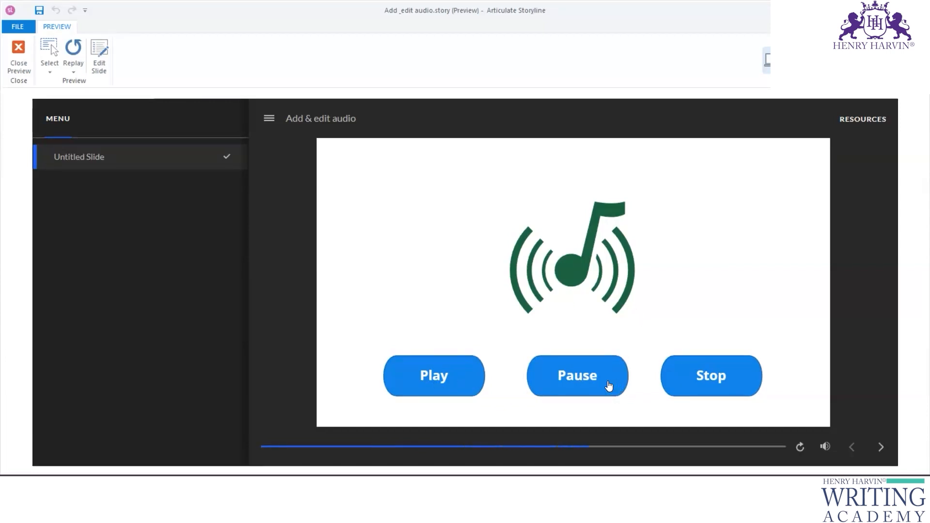
pyautogui.click(431, 380)
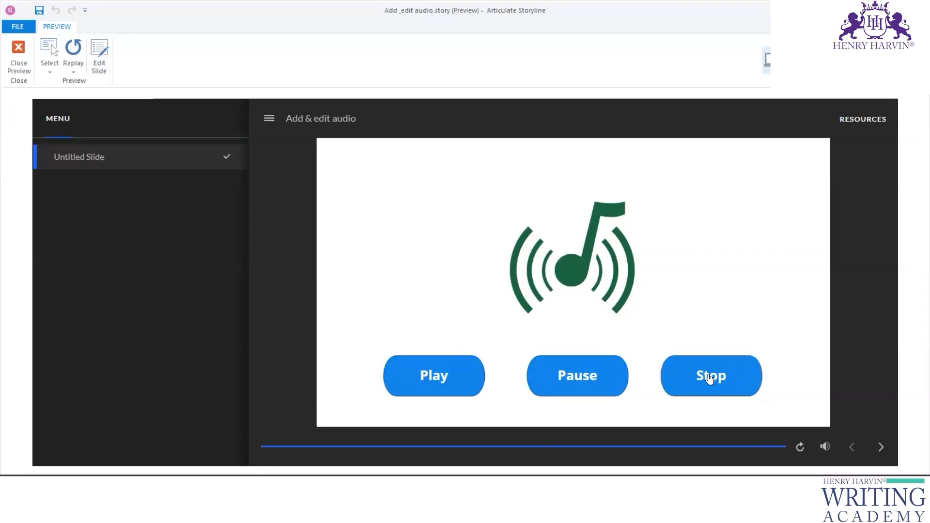
pyautogui.click(18, 56)
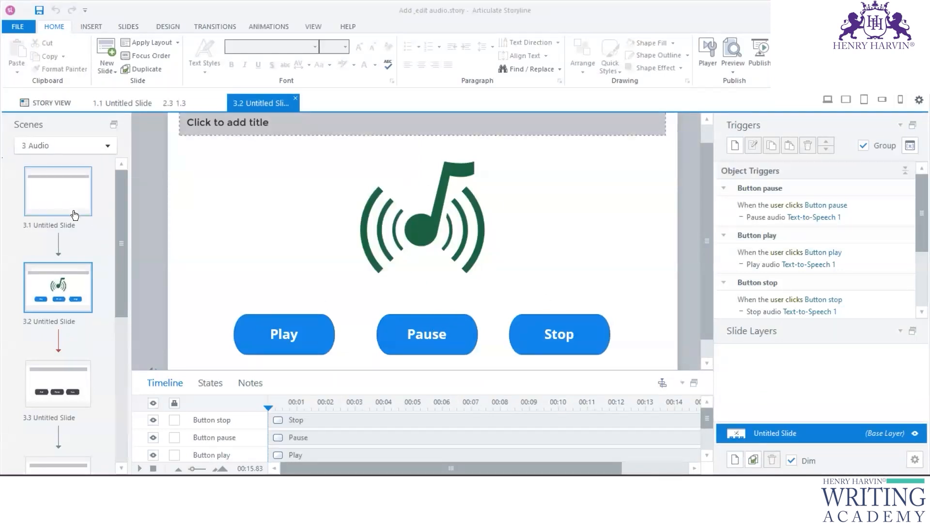
# Step: Insert a slide with the Blank basic layout after slide 3.2 and make the timeline area taller
pyautogui.rightClick(68, 334)
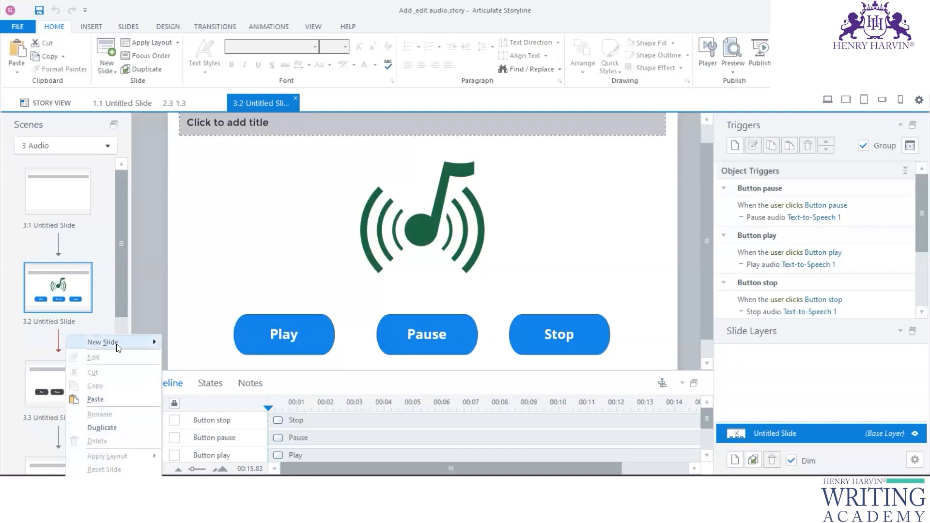
pyautogui.moveTo(117, 347)
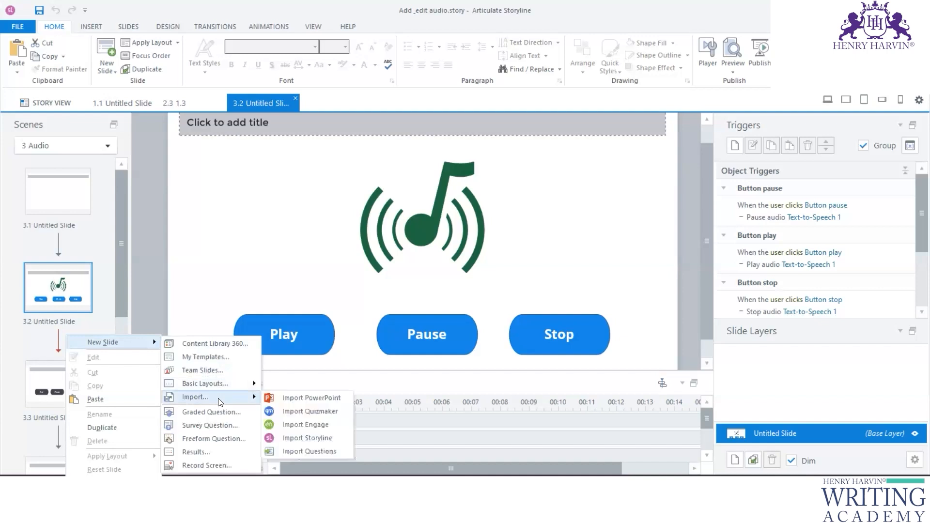
pyautogui.moveTo(226, 387)
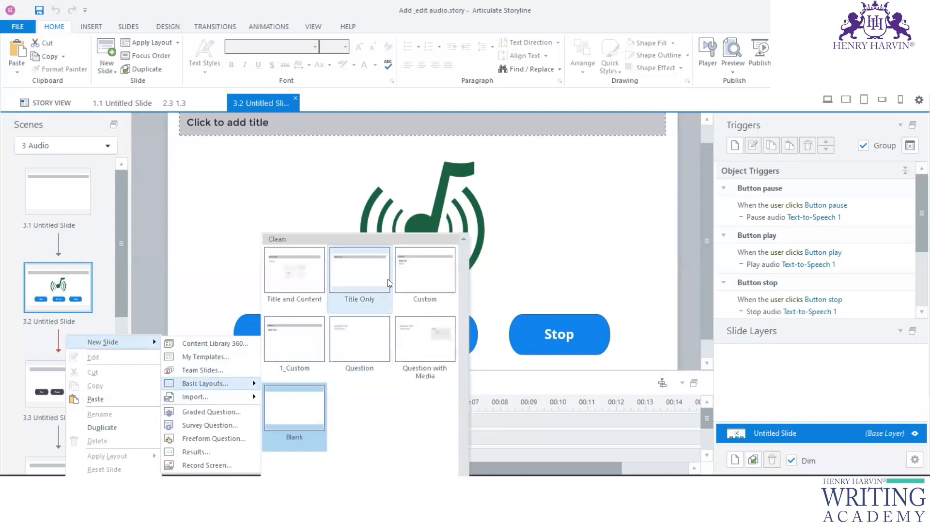
pyautogui.click(295, 416)
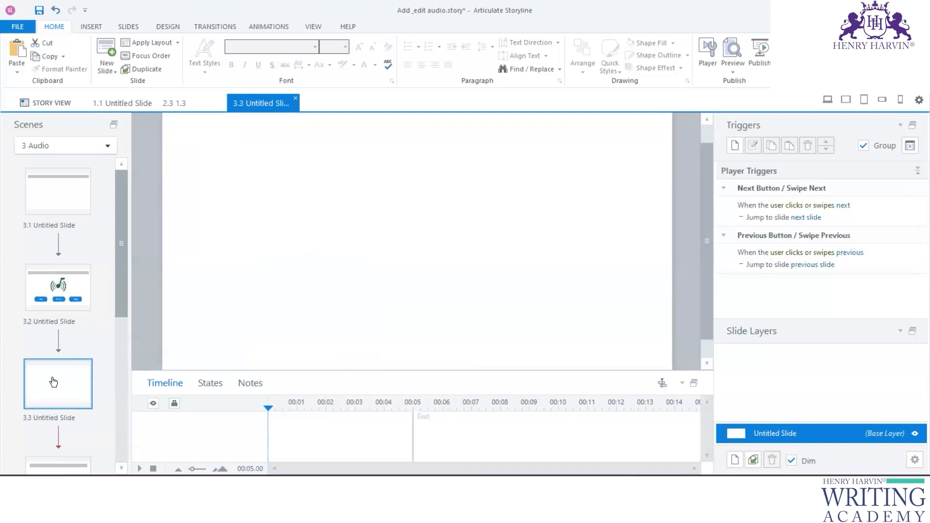
pyautogui.click(273, 188)
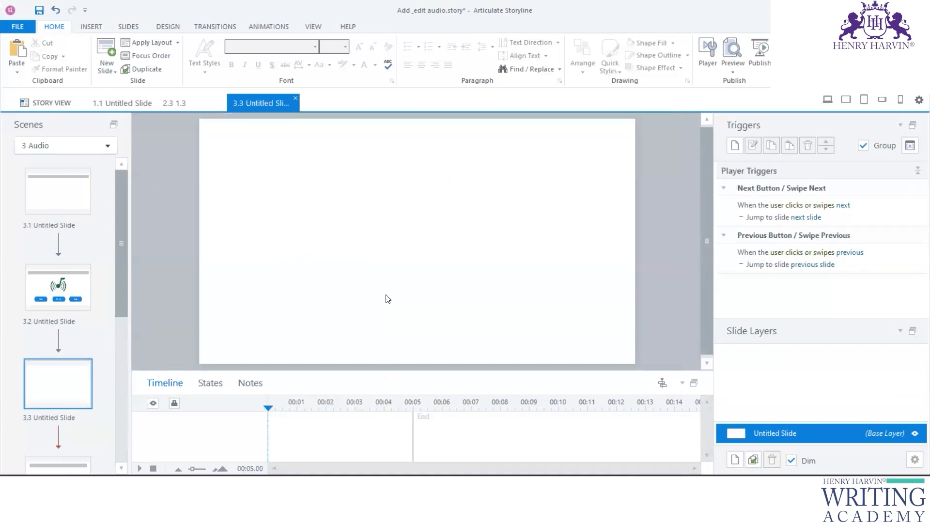
pyautogui.moveTo(373, 371); pyautogui.dragTo(374, 248)
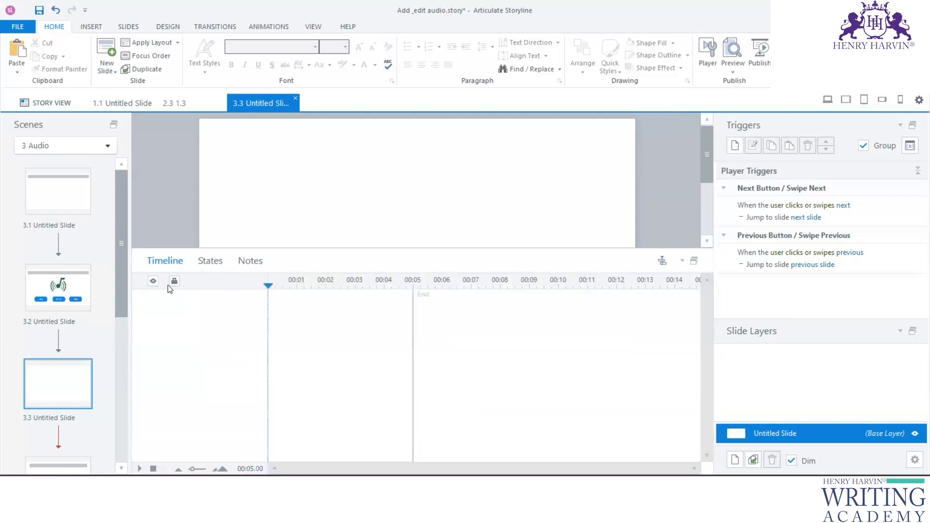
pyautogui.click(92, 26)
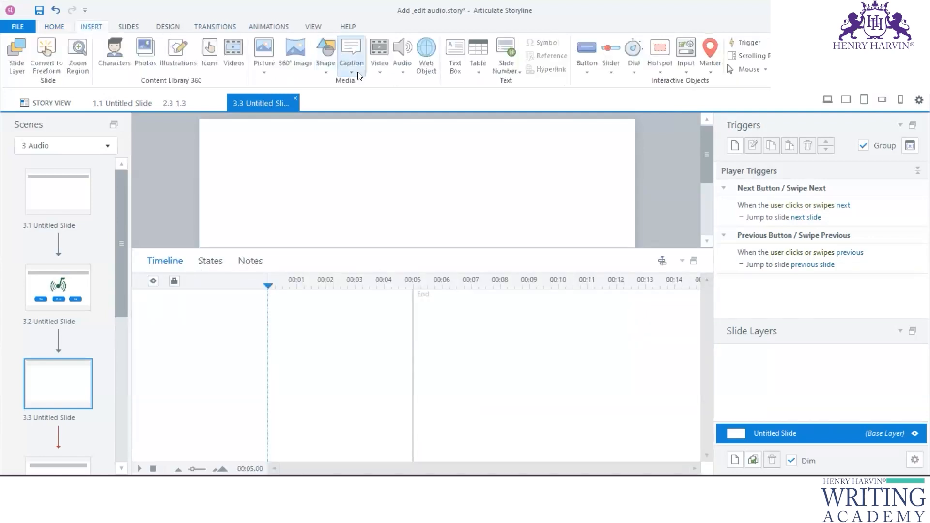
pyautogui.click(403, 72)
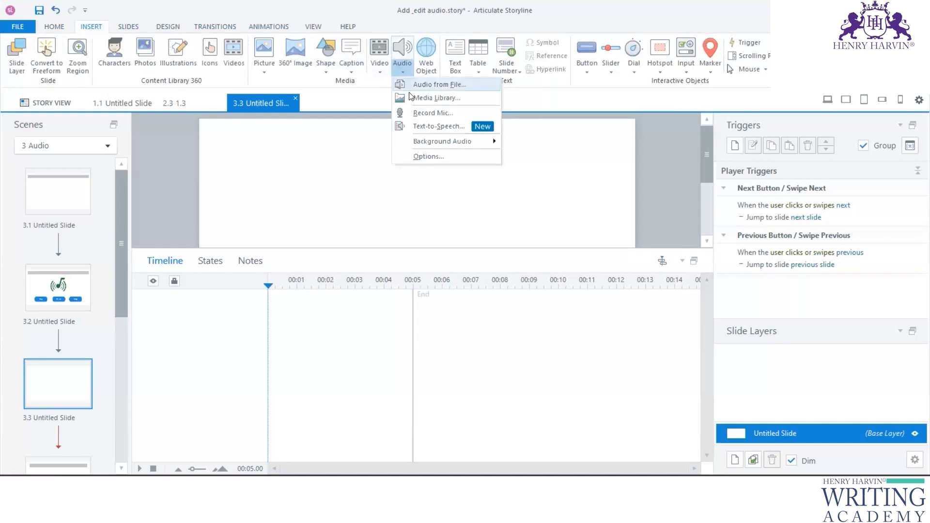
pyautogui.click(432, 86)
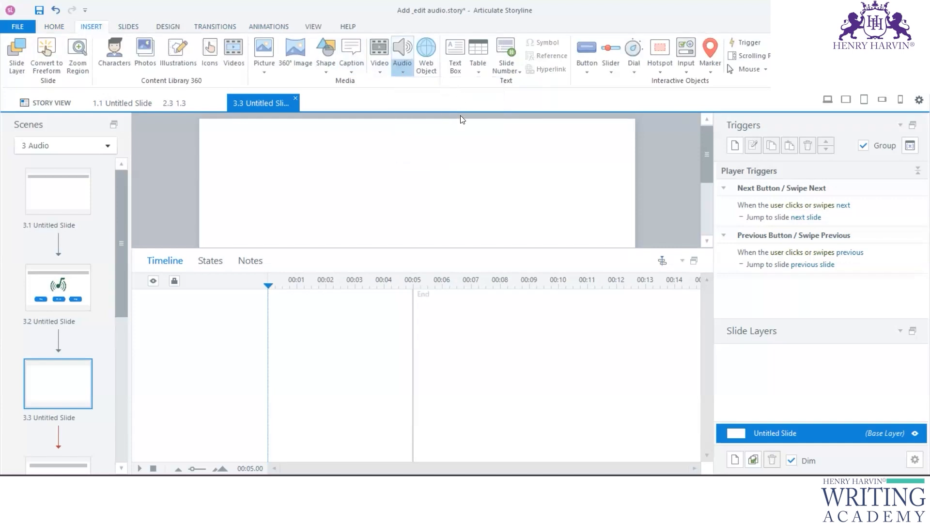
pyautogui.doubleClick(164, 177)
pyautogui.click(135, 37)
pyautogui.scroll(-2, 151, 220)
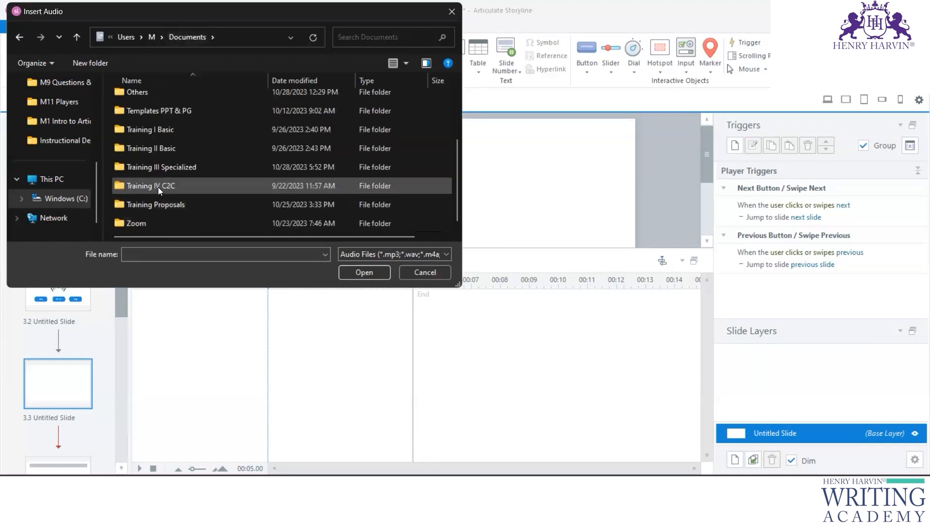
pyautogui.click(452, 11)
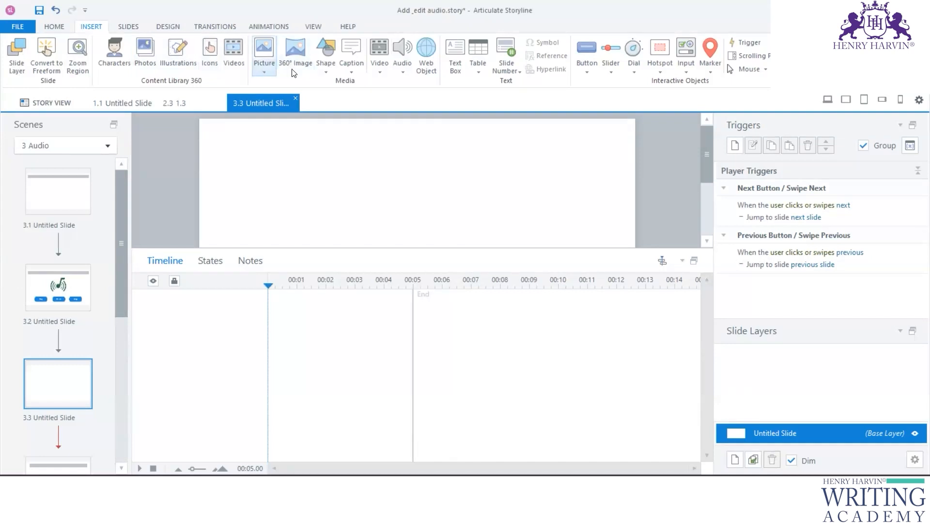
pyautogui.click(401, 72)
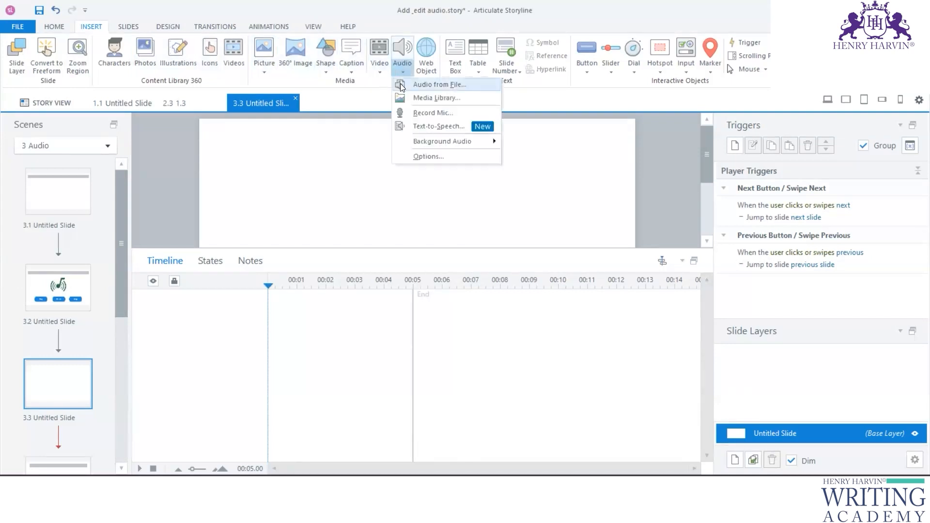
pyautogui.click(510, 316)
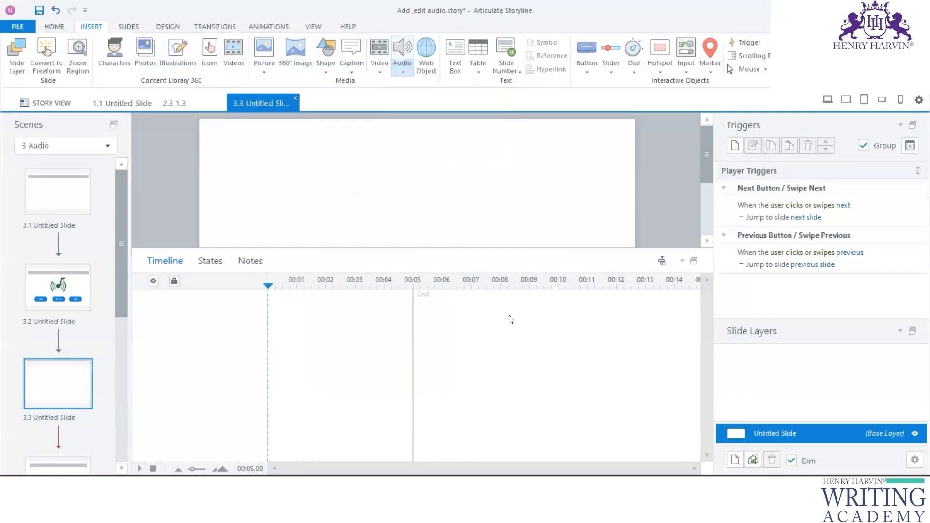
# Step: Switch to Google Chrome and search the web for content marketing
pyautogui.hotkey('alt', 'Tab')
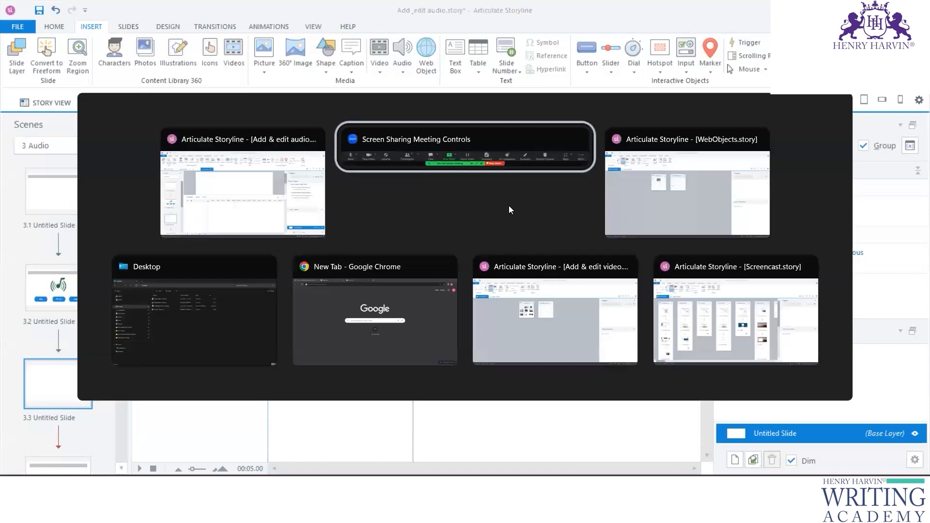
pyautogui.click(372, 300)
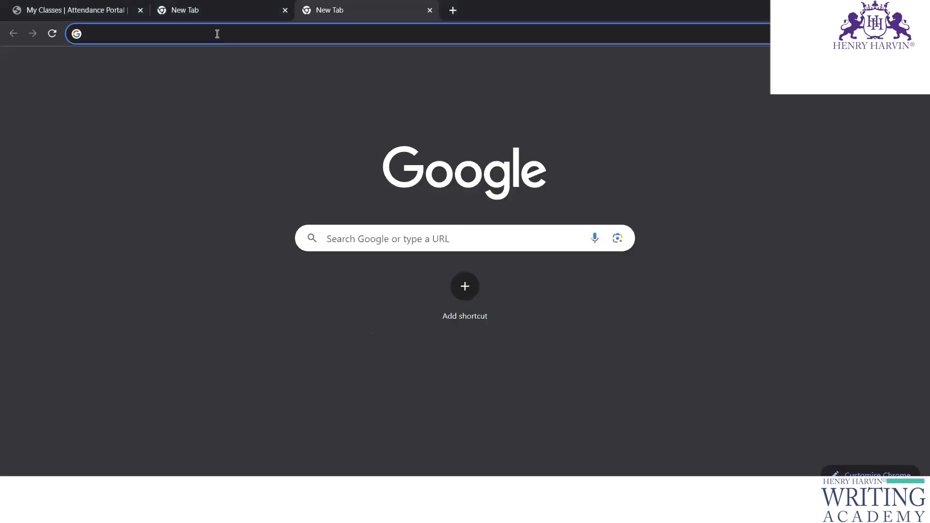
pyautogui.write('c')
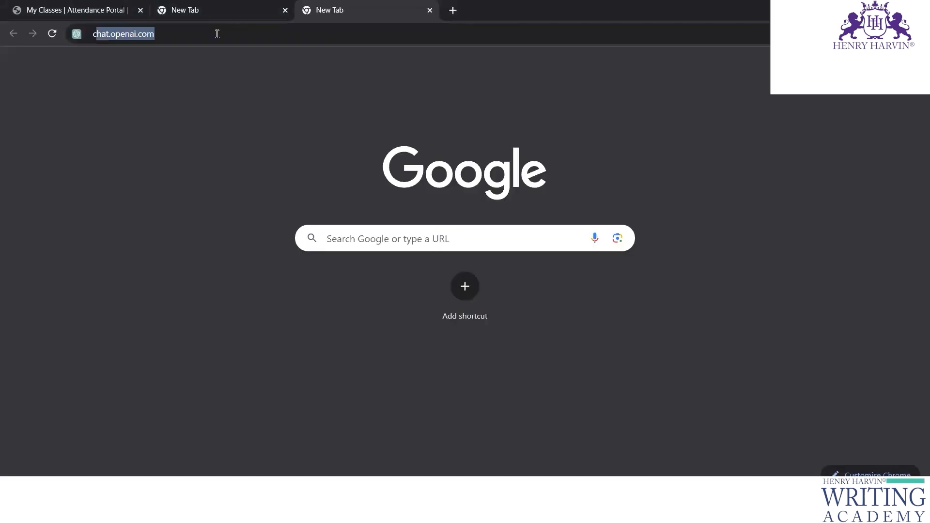
pyautogui.write('ontent mearketing')
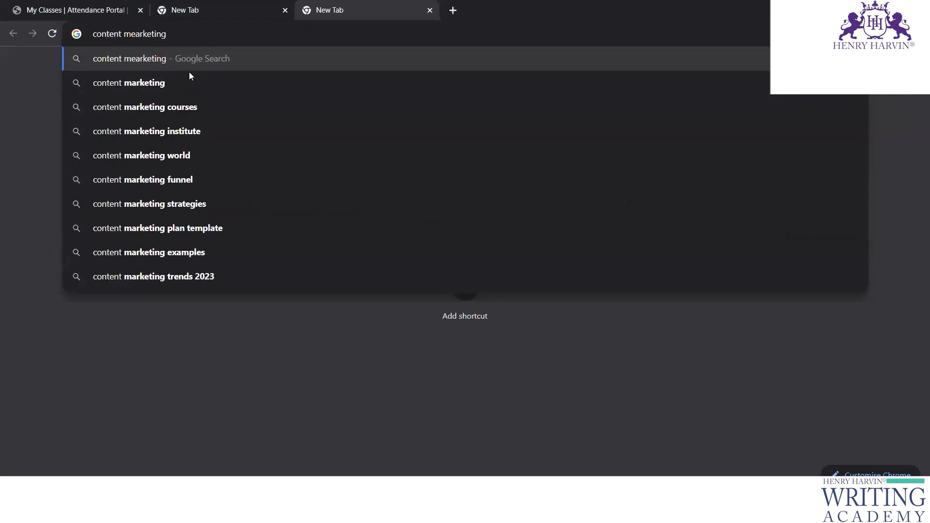
pyautogui.click(217, 91)
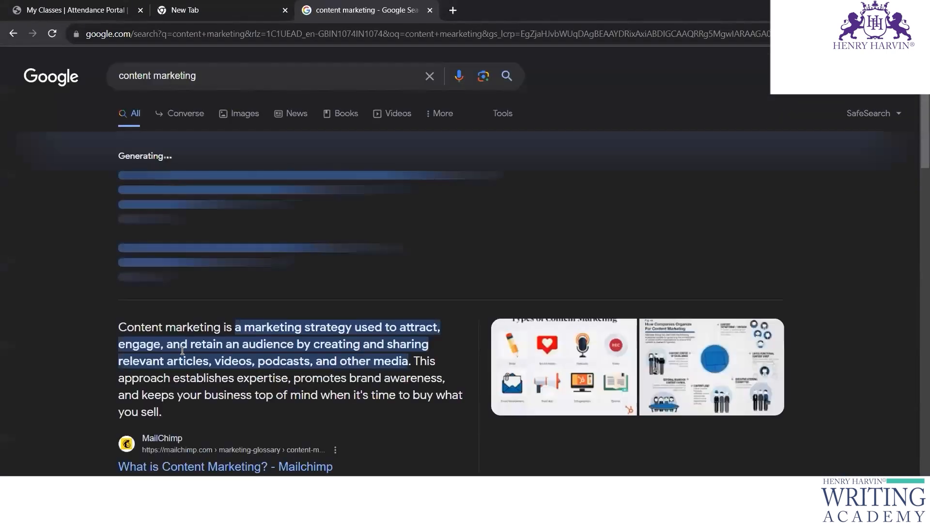
# Step: Open the Adobe article on content marketing and copy its paragraph beginning "The challenge is that it can be difficult to know"
pyautogui.scroll(-5, 224, 320)
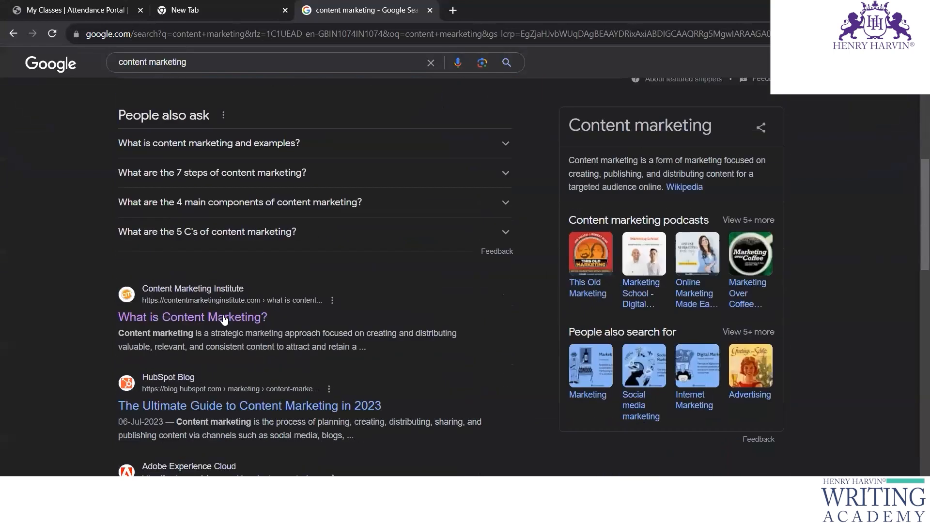
pyautogui.scroll(-5, 224, 319)
pyautogui.click(197, 239)
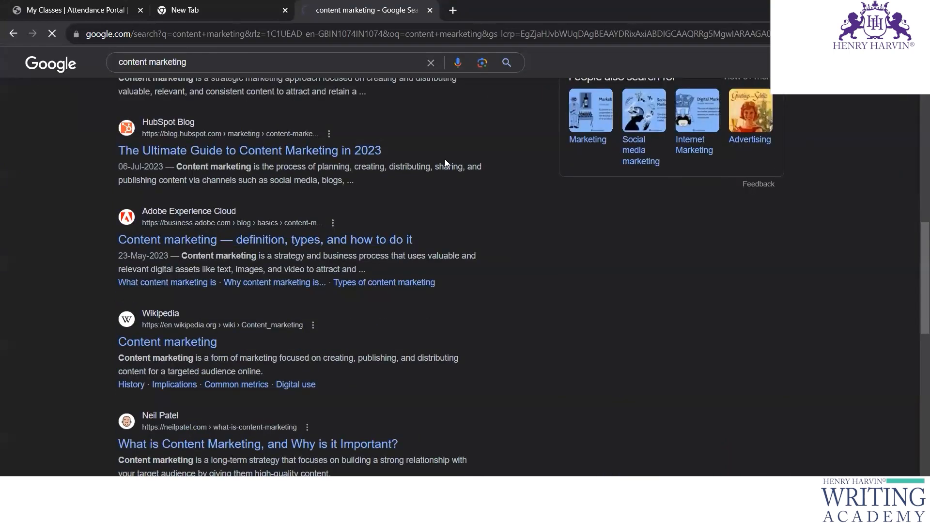
pyautogui.scroll(-10, 459, 376)
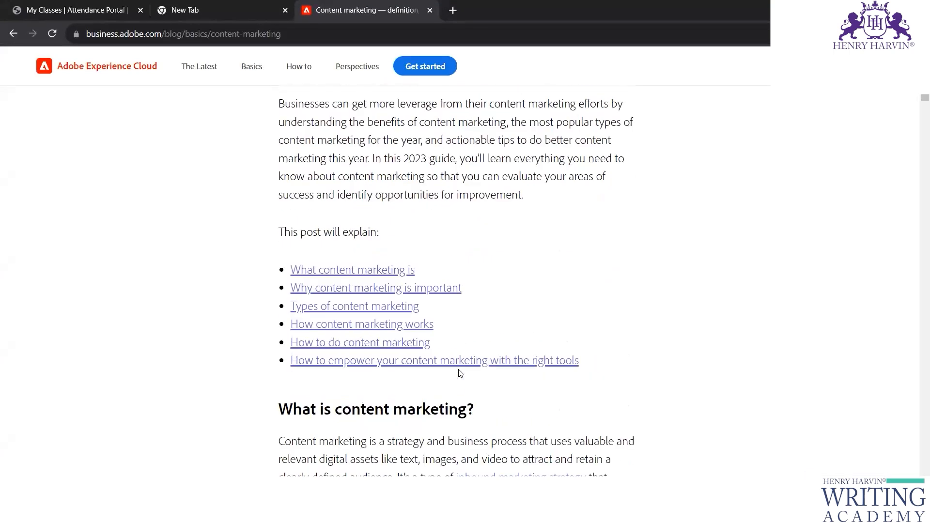
pyautogui.scroll(3, 460, 373)
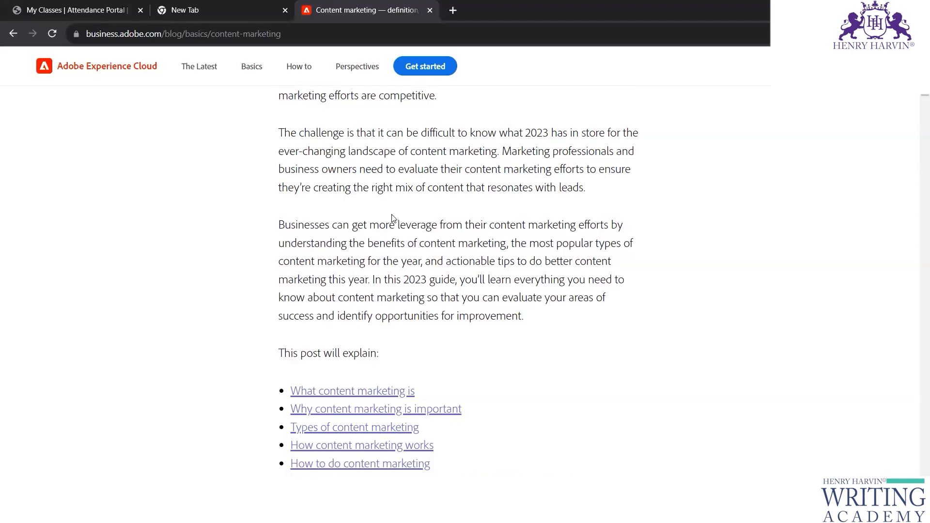
pyautogui.moveTo(279, 134); pyautogui.dragTo(591, 189)
pyautogui.hotkey('ctrl', 'c')
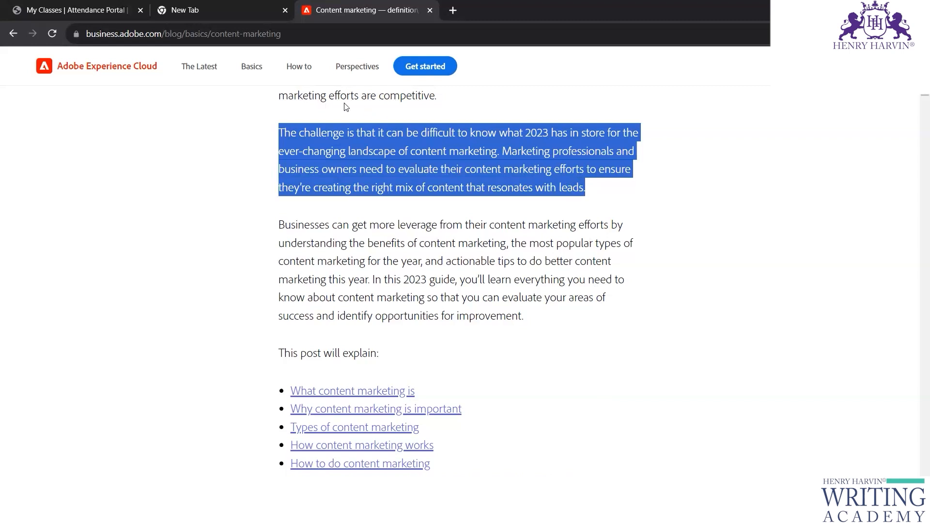
pyautogui.click(430, 300)
# Step: Switch back to the audio project in Articulate Storyline, shorten the timeline area and start inserting text-to-speech audio on slide 3.3
pyautogui.hotkey('alt', 'Tab')
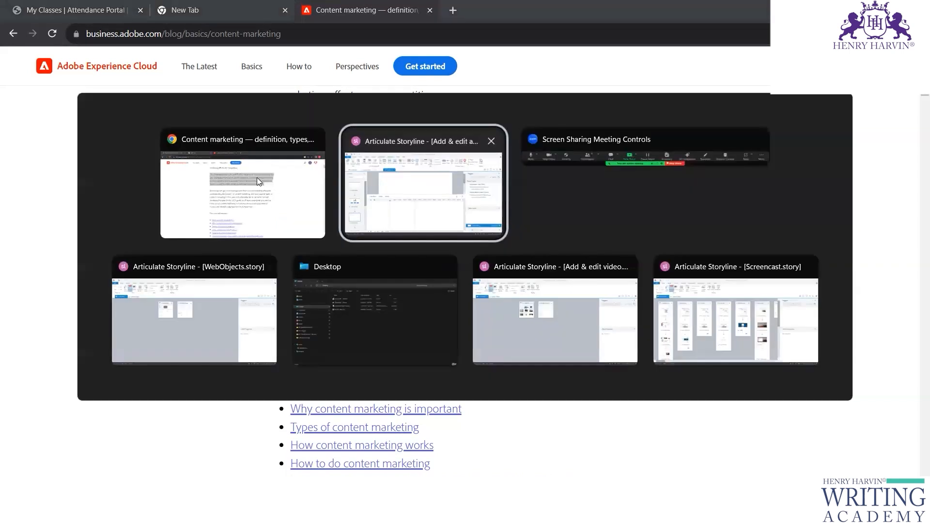
pyautogui.moveTo(278, 248); pyautogui.dragTo(282, 342)
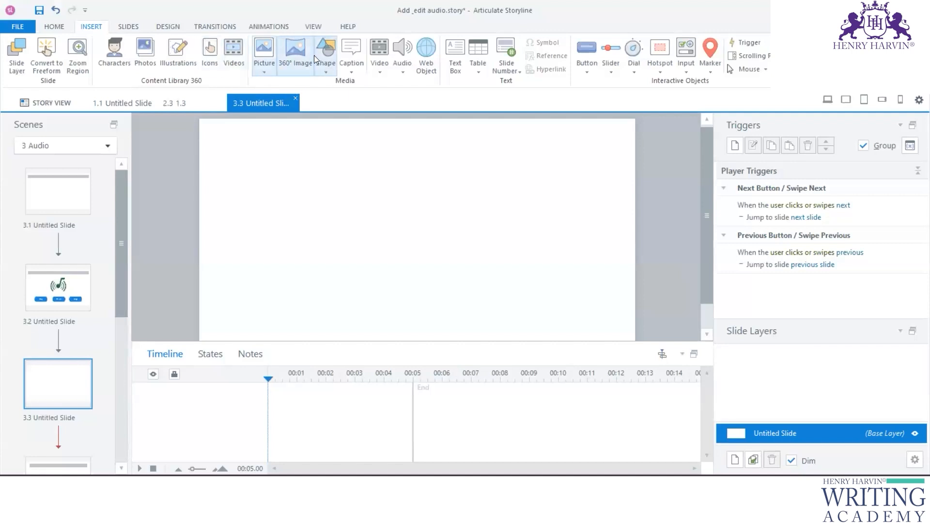
pyautogui.click(403, 73)
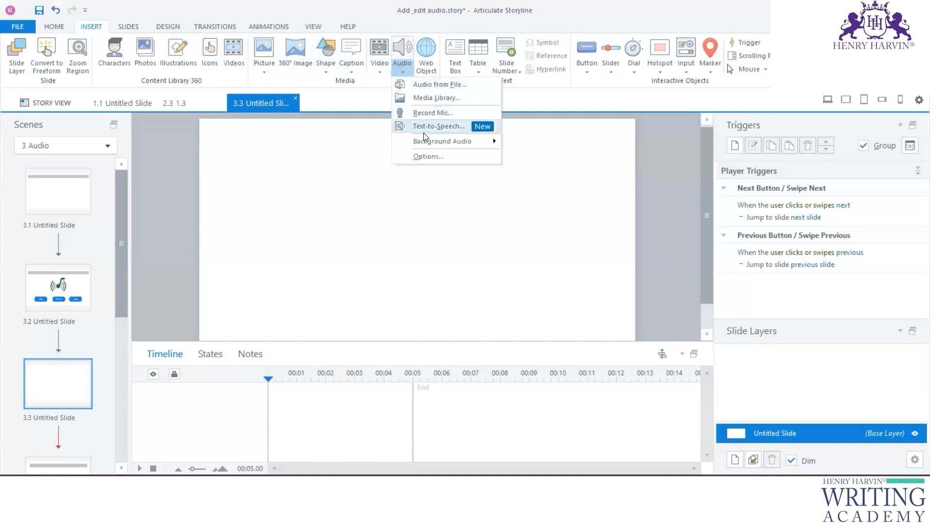
pyautogui.click(436, 127)
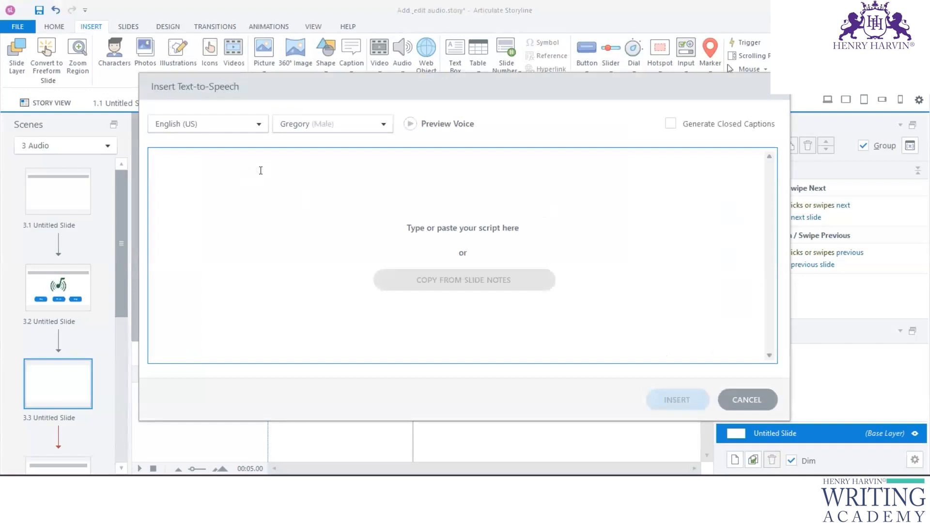
# Step: Paste the copied paragraph as the script, cut everything after "need to evaluate", and insert the speech with closed captions generated
pyautogui.hotkey('ctrl', 'v')
pyautogui.moveTo(590, 169); pyautogui.dragTo(213, 171)
pyautogui.press('Delete')
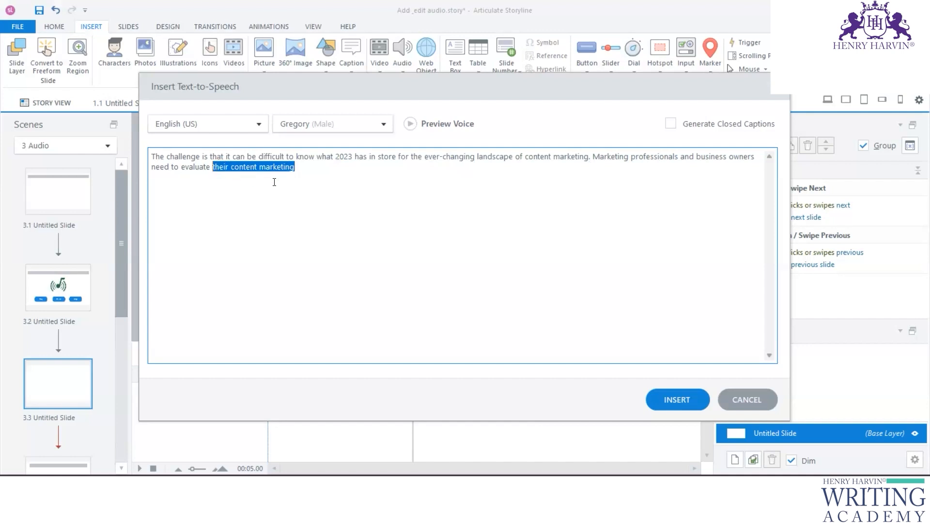
pyautogui.press('Delete')
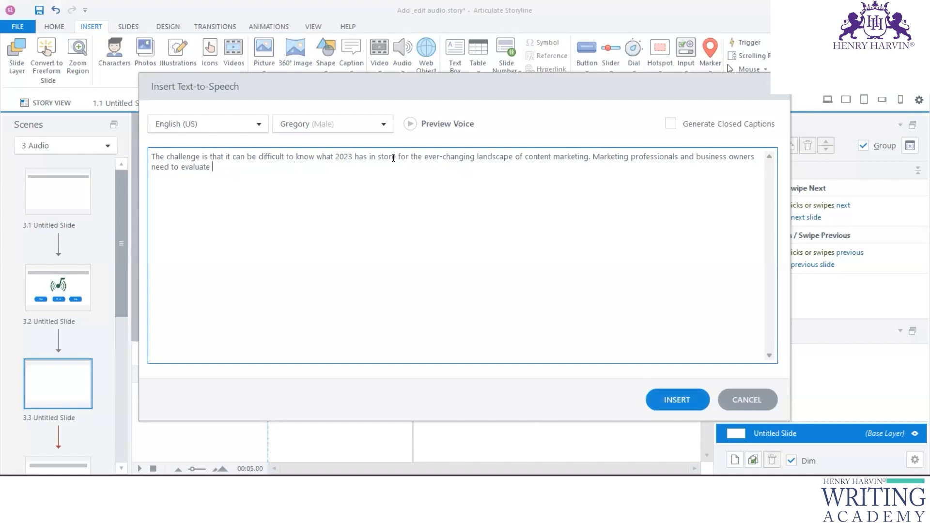
pyautogui.click(671, 125)
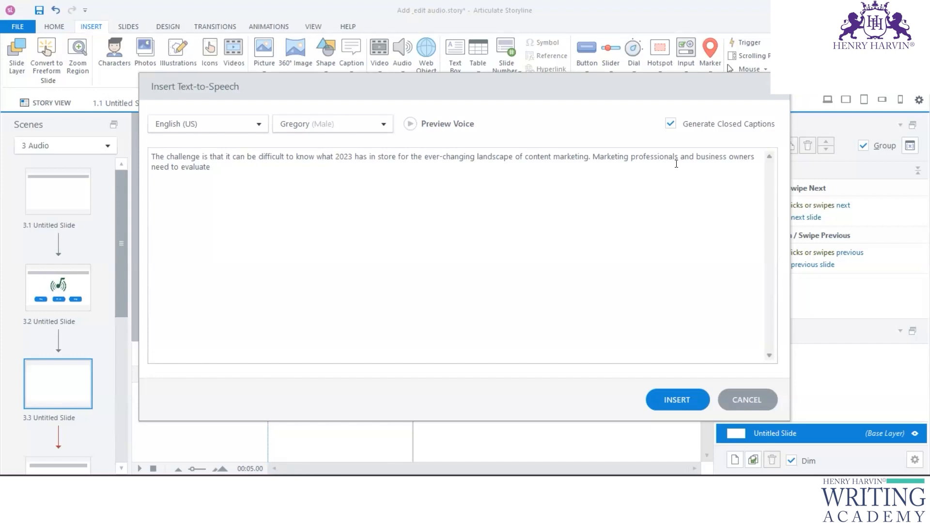
pyautogui.click(684, 403)
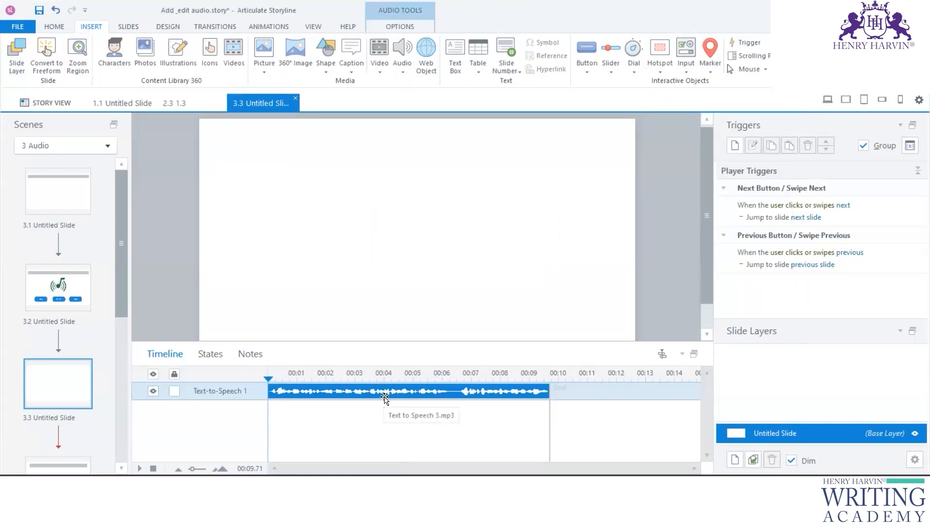
# Step: Examine the speech clip in an enlarged timeline, check the audio button triggers on slide 3.2, and return to slide 3.3
pyautogui.moveTo(329, 342); pyautogui.dragTo(339, 281)
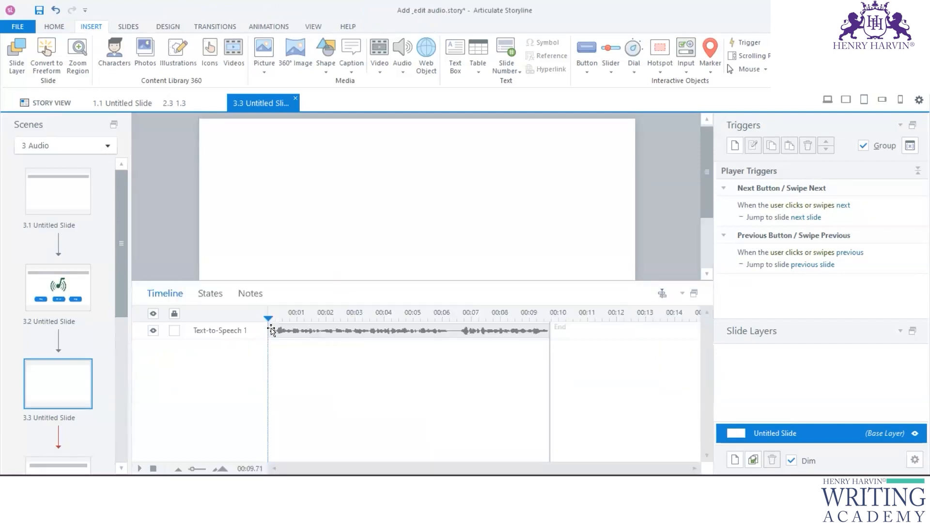
pyautogui.click(523, 332)
pyautogui.click(42, 281)
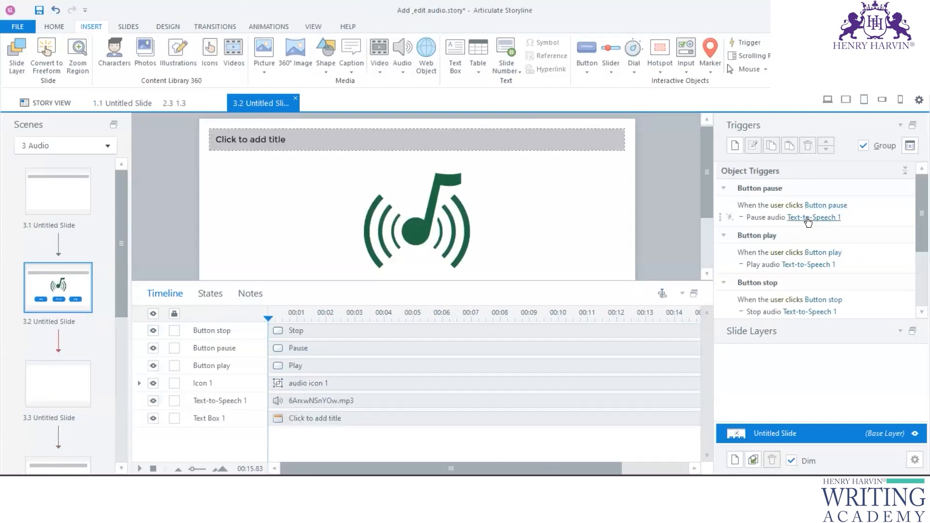
pyautogui.click(70, 376)
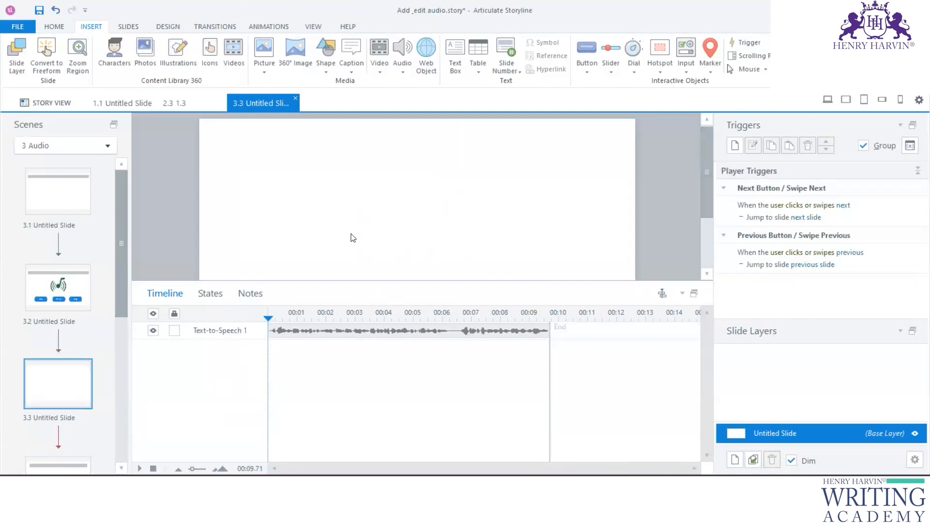
# Step: Draw a button in the red style on the lower part of slide 3.3 and copy it twice to form a row of three
pyautogui.moveTo(345, 282); pyautogui.dragTo(345, 372)
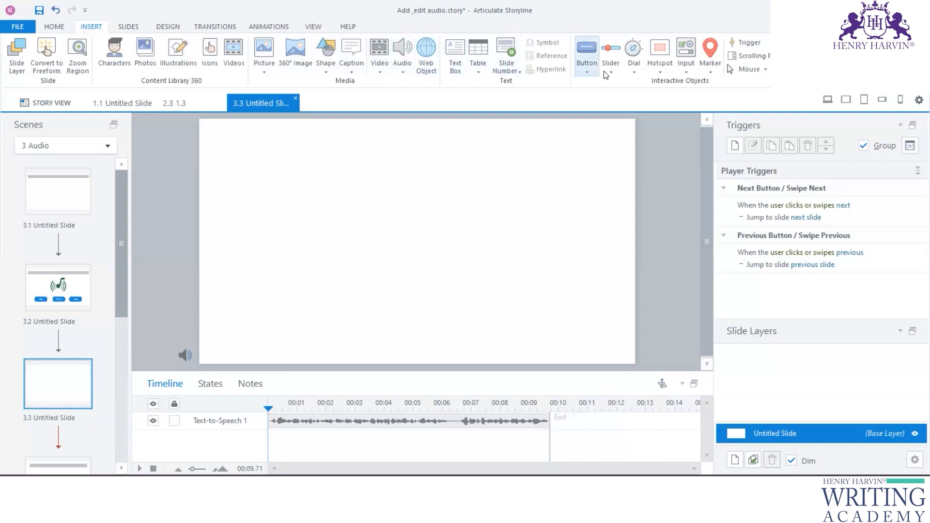
pyautogui.click(587, 68)
pyautogui.click(624, 173)
pyautogui.moveTo(262, 289)
pyautogui.mouseDown()
pyautogui.moveTo(357, 321)
pyautogui.moveTo(318, 310)
pyautogui.mouseUp()
pyautogui.click(336, 68)
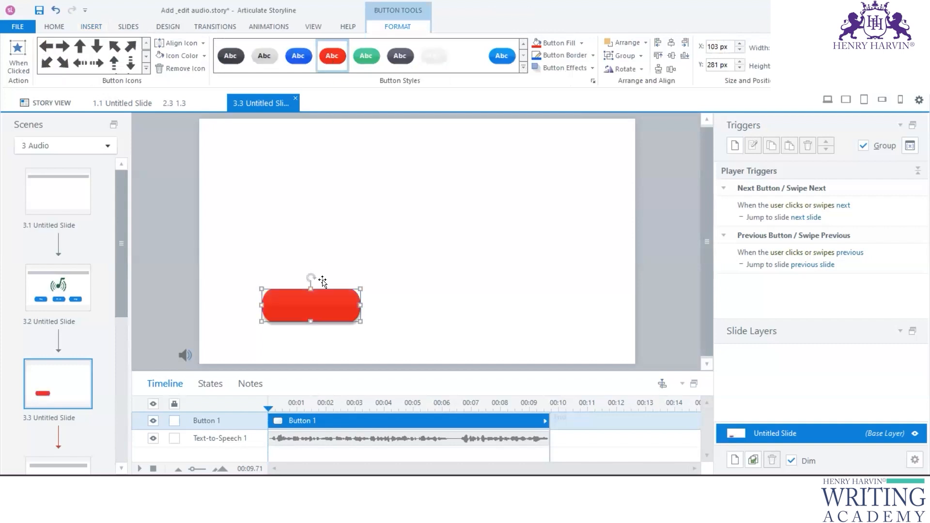
pyautogui.moveTo(359, 306); pyautogui.dragTo(346, 306)
pyautogui.moveTo(438, 310); pyautogui.dragTo(456, 313)
pyautogui.moveTo(456, 312); pyautogui.dragTo(516, 303)
# Step: Label the three red buttons Play, Pause and Stop, align the Stop button with the others, and make the timeline area taller
pyautogui.click(310, 306)
pyautogui.write('Play')
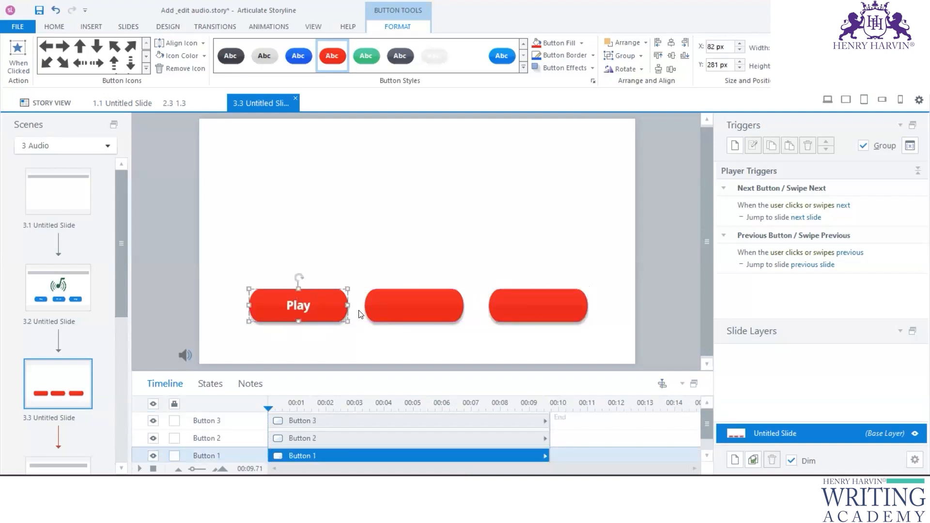
pyautogui.click(438, 310)
pyautogui.write('Pause')
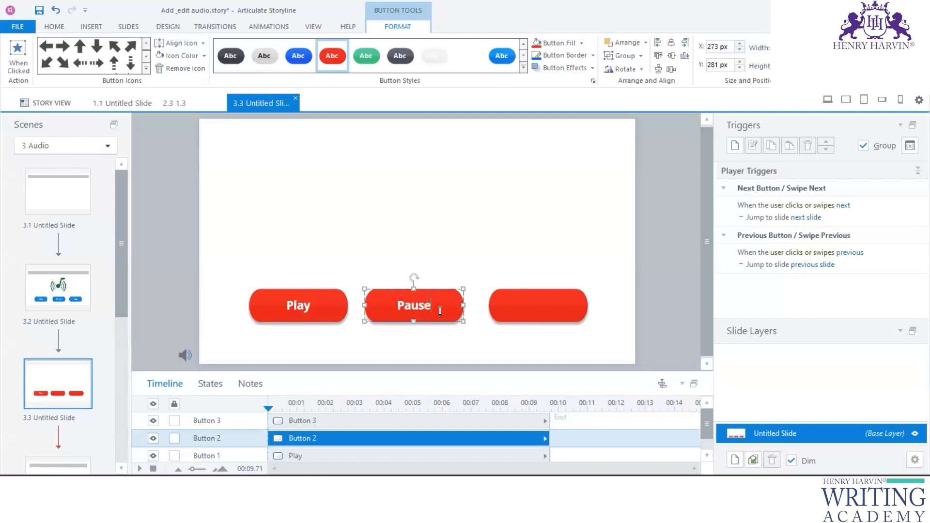
pyautogui.click(527, 303)
pyautogui.write('Stop')
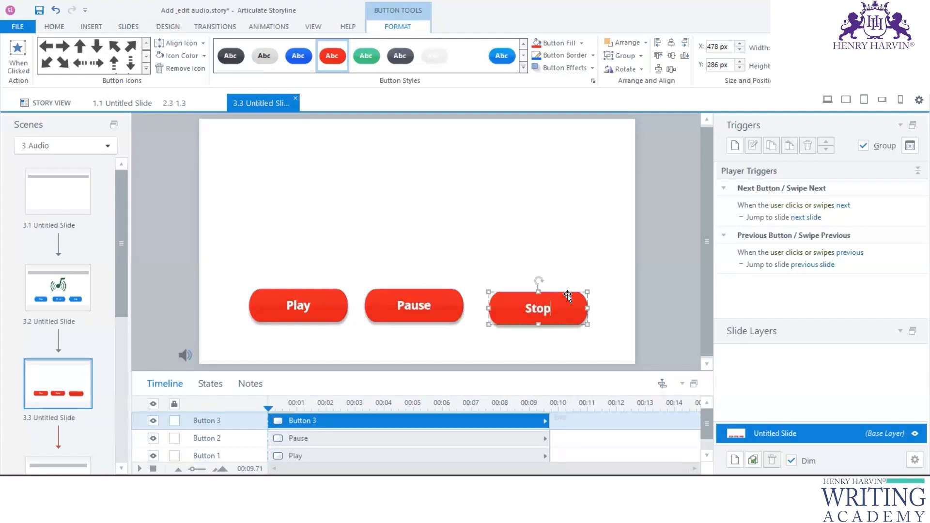
pyautogui.moveTo(568, 295); pyautogui.dragTo(568, 292)
pyautogui.click(361, 329)
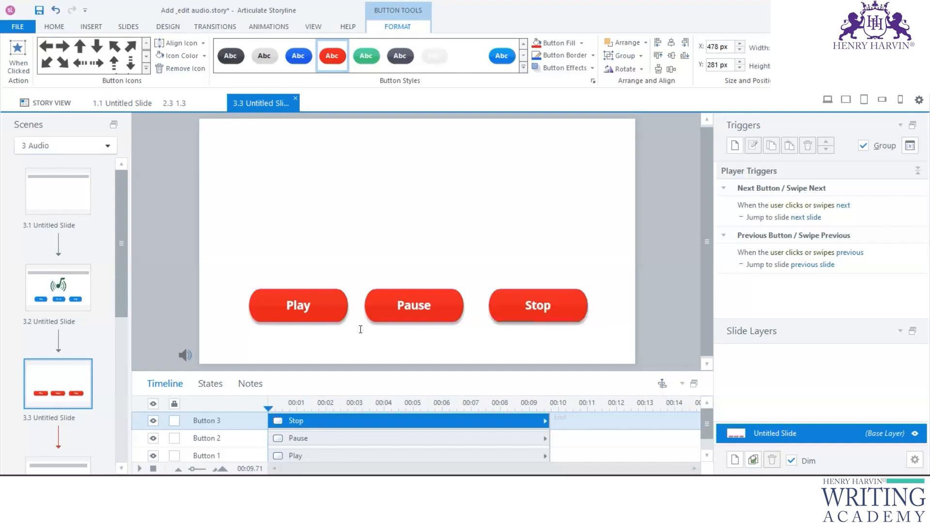
pyautogui.moveTo(357, 372); pyautogui.dragTo(366, 340)
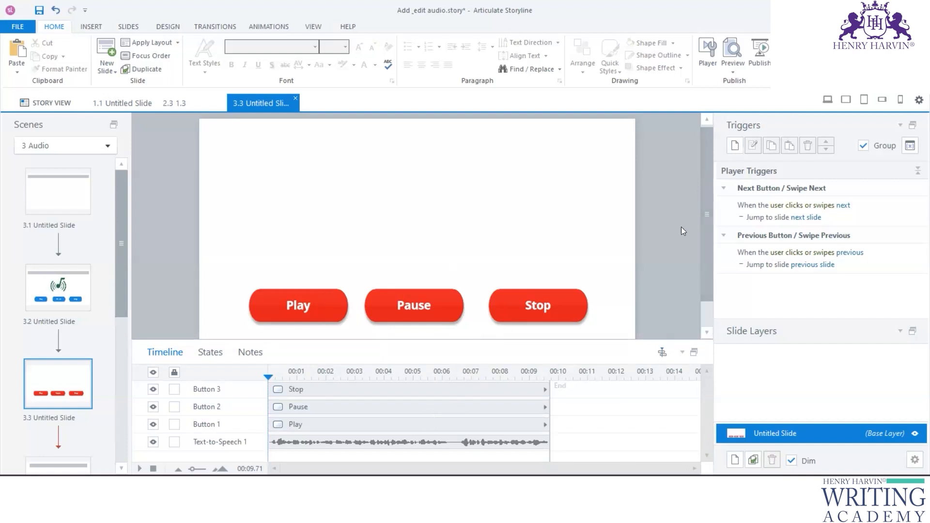
# Step: Add a trigger that plays the media Text-to-Speech 1 when the user clicks Button 1, the Play button
pyautogui.click(739, 140)
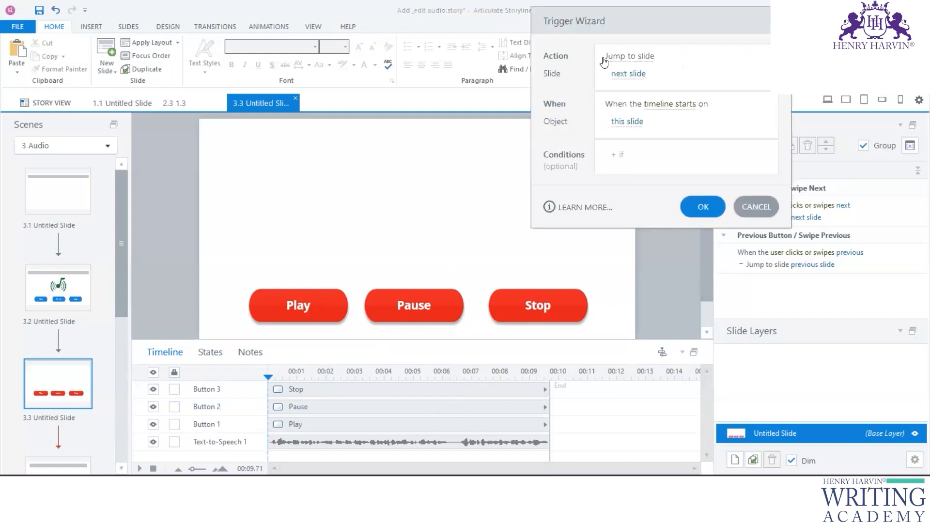
pyautogui.click(634, 57)
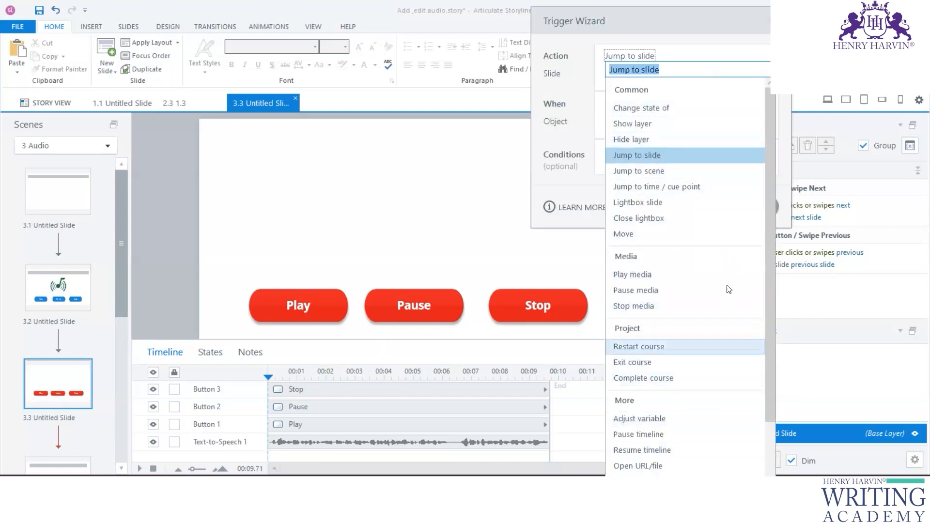
pyautogui.moveTo(771, 137)
pyautogui.mouseDown()
pyautogui.moveTo(771, 179)
pyautogui.moveTo(768, 147)
pyautogui.mouseUp()
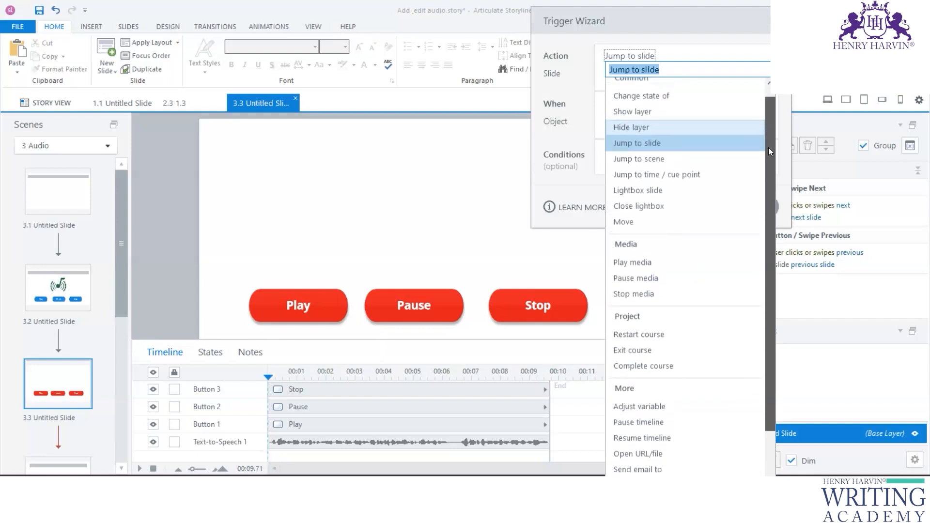
pyautogui.click(684, 262)
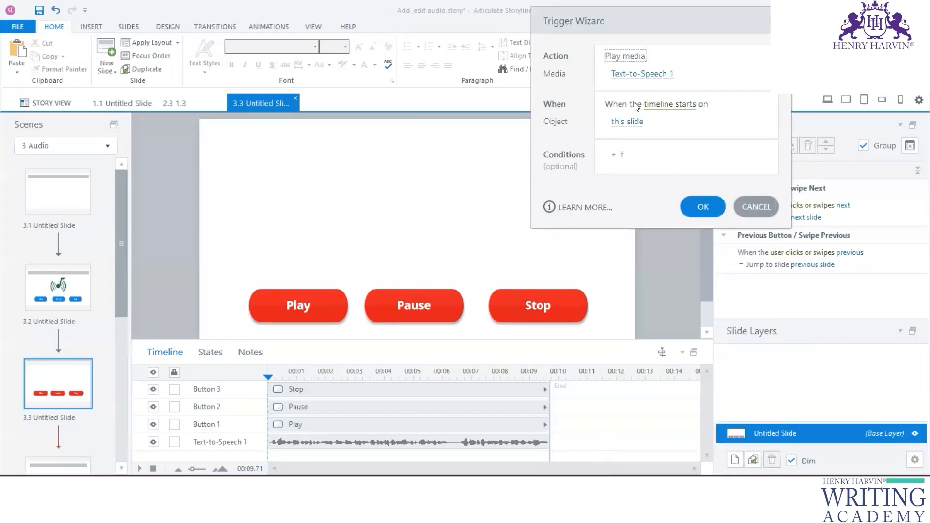
pyautogui.click(676, 105)
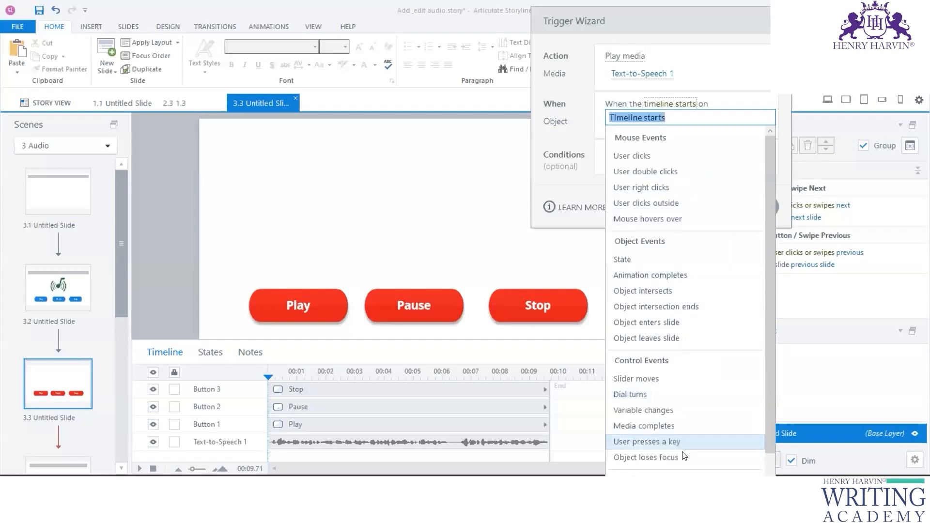
pyautogui.click(654, 156)
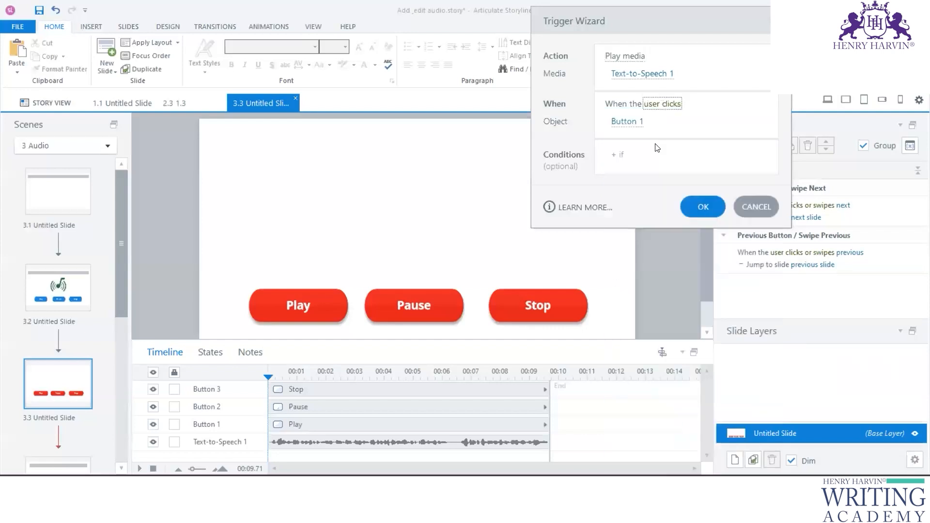
pyautogui.click(634, 125)
pyautogui.click(632, 225)
pyautogui.click(703, 207)
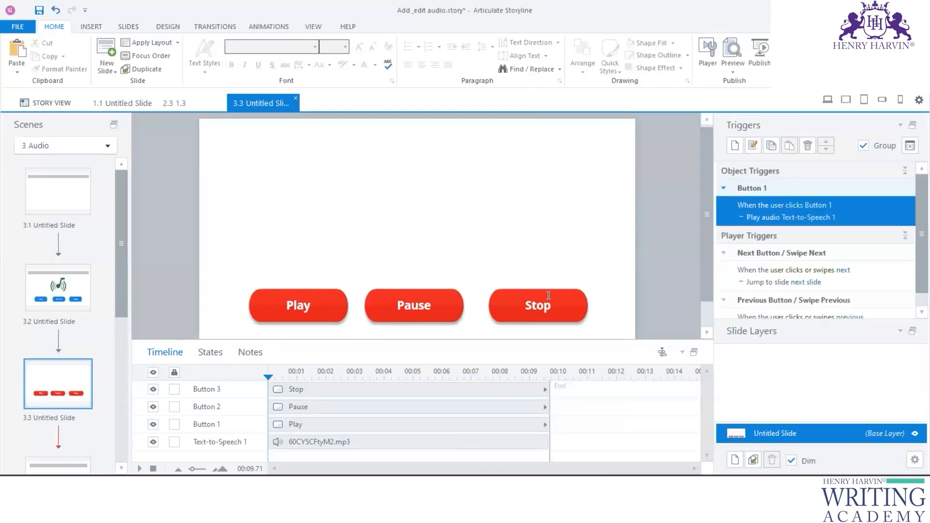
# Step: Add a trigger to the Pause button that pauses the media Text-to-Speech 1 when the user clicks Button 2
pyautogui.click(457, 294)
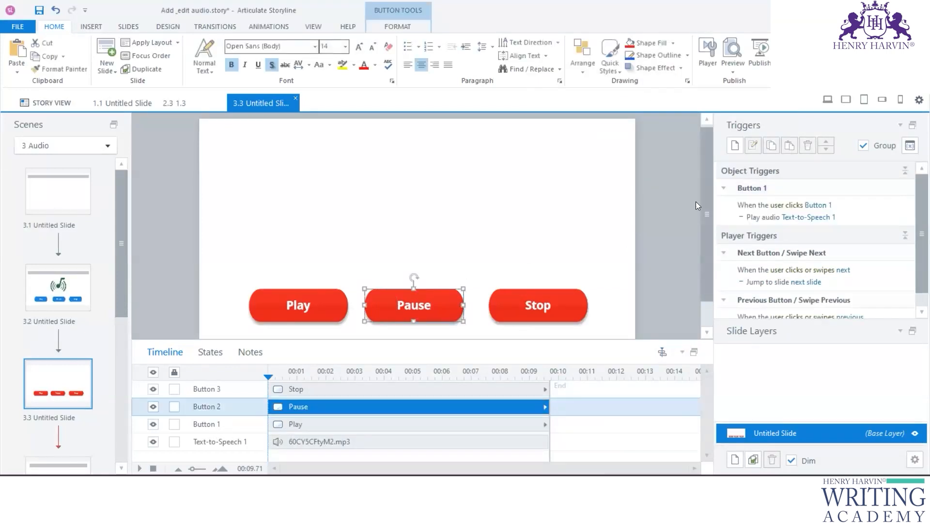
pyautogui.click(735, 145)
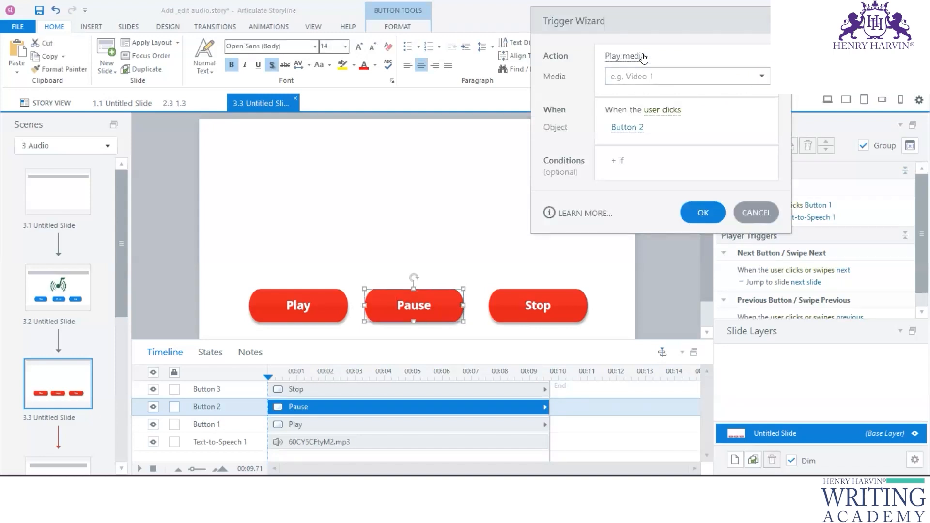
pyautogui.click(762, 77)
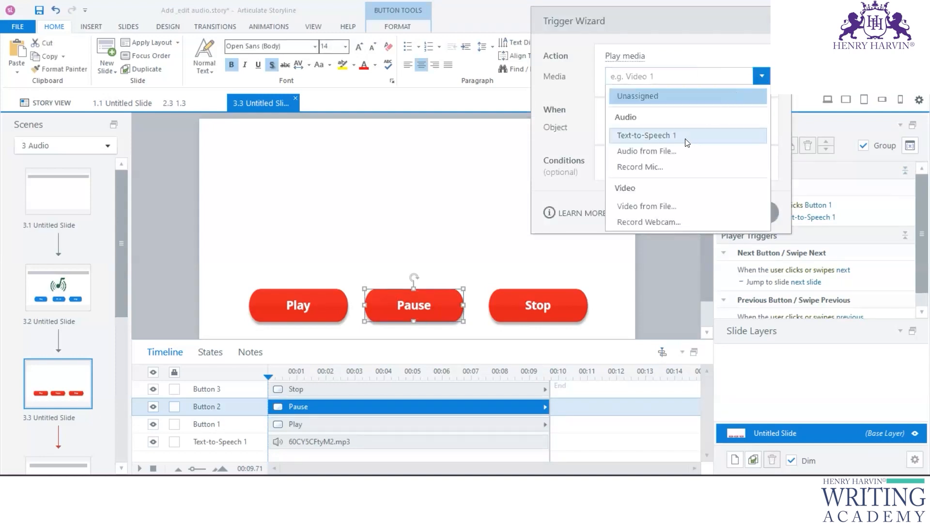
pyautogui.click(663, 136)
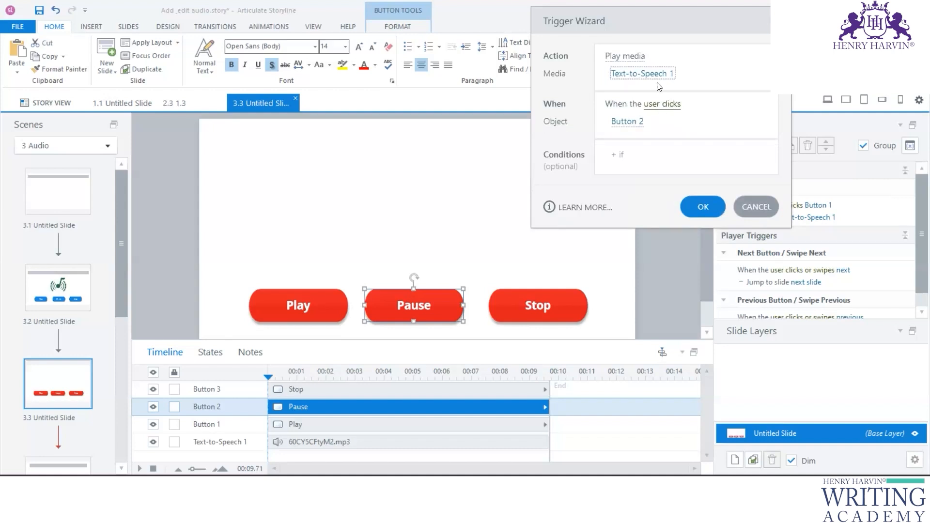
pyautogui.click(680, 105)
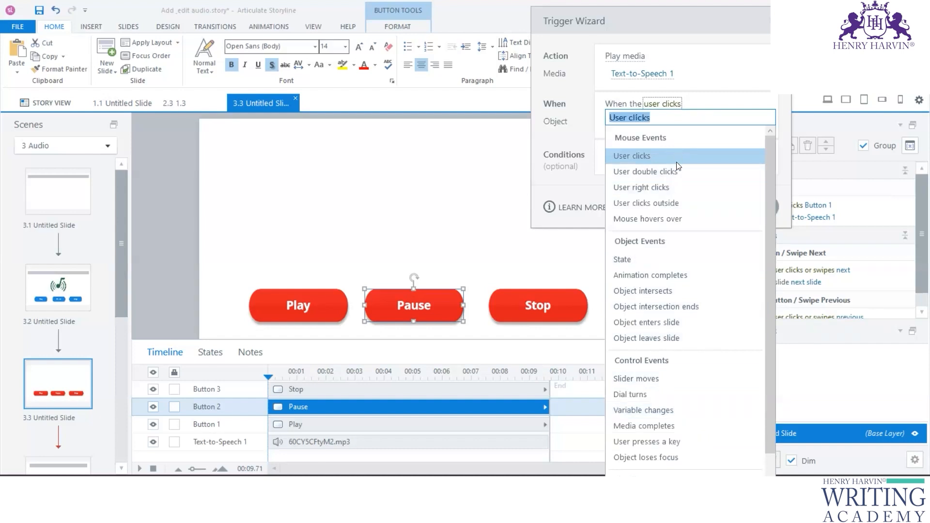
pyautogui.click(640, 56)
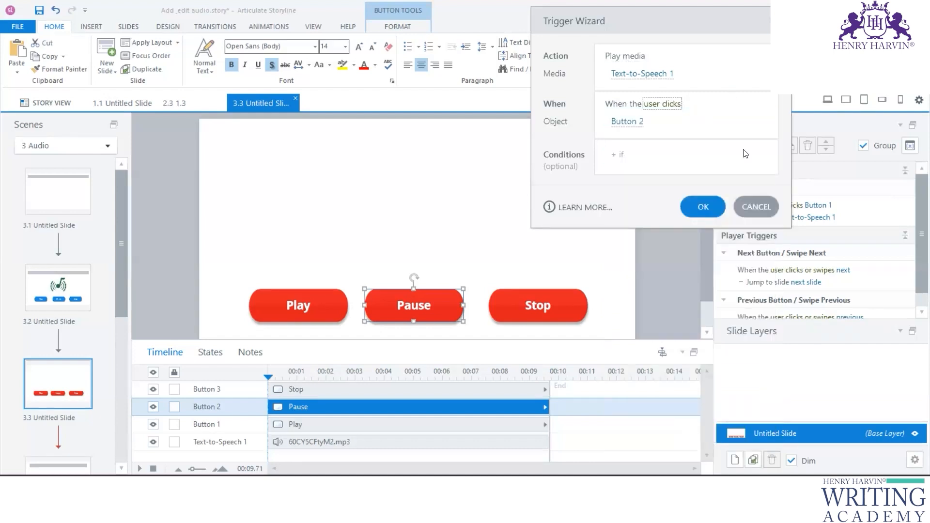
pyautogui.click(639, 290)
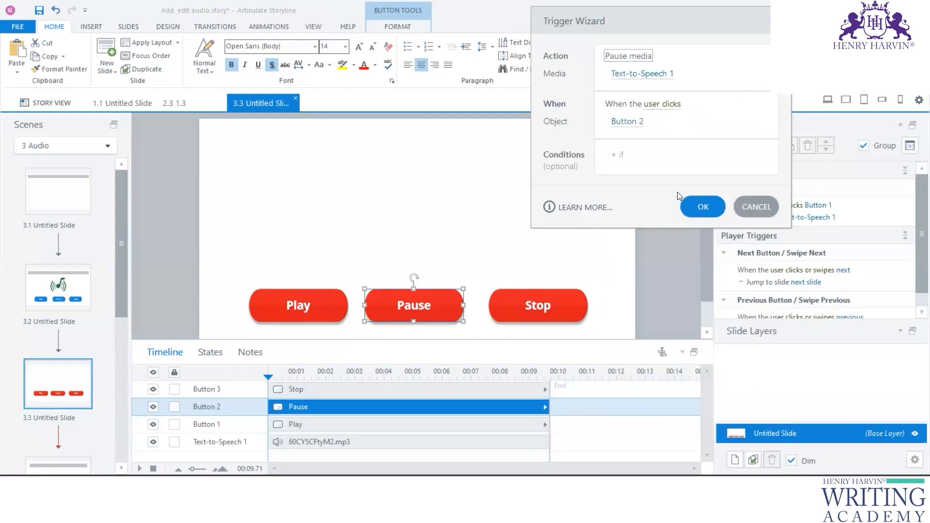
pyautogui.click(705, 207)
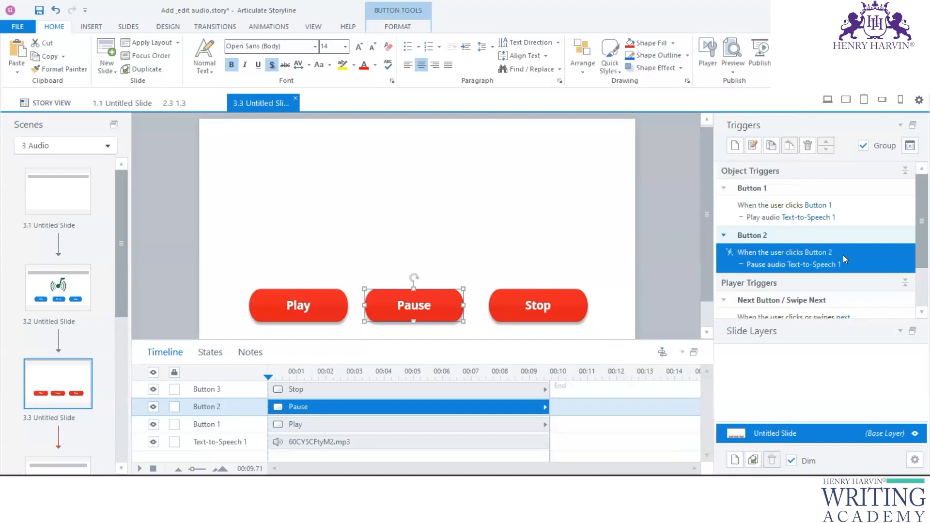
# Step: Copy the Pause button's trigger to the Stop button and change its action to Stop media
pyautogui.click(586, 301)
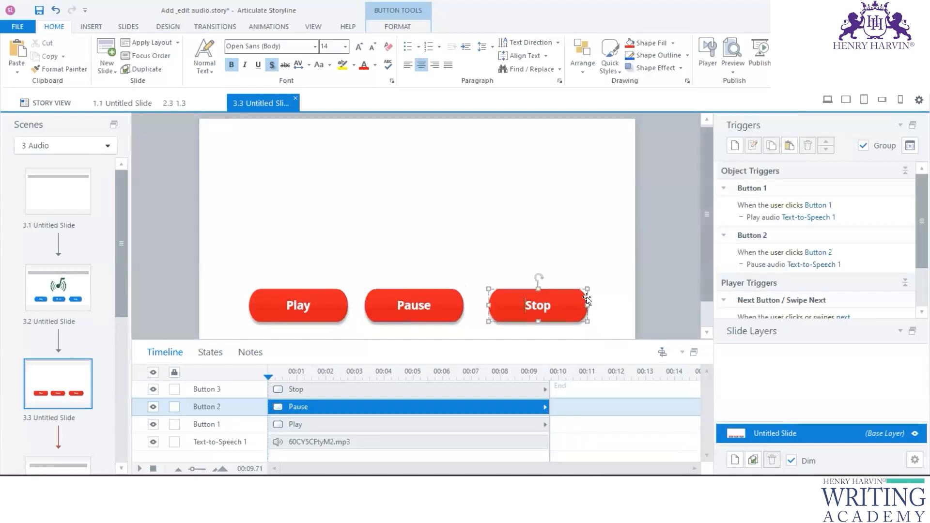
pyautogui.hotkey('ctrl', 'v')
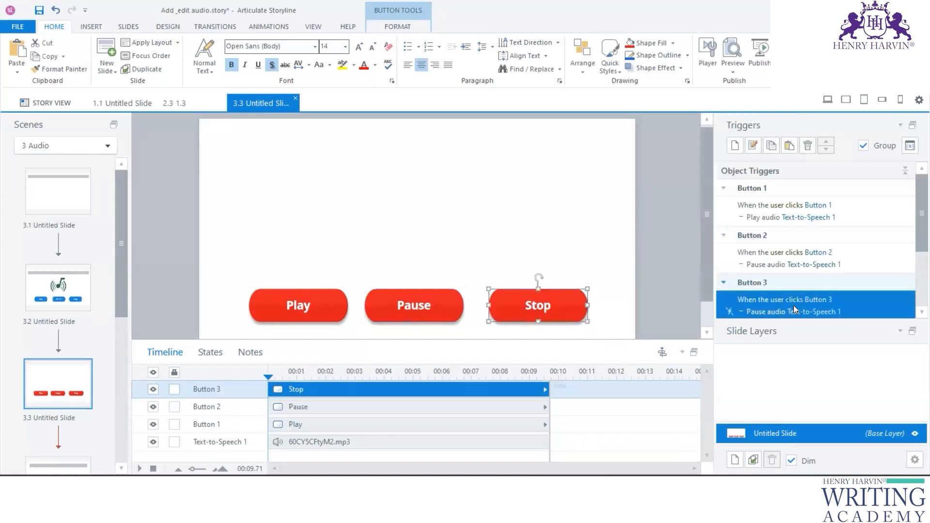
pyautogui.click(758, 313)
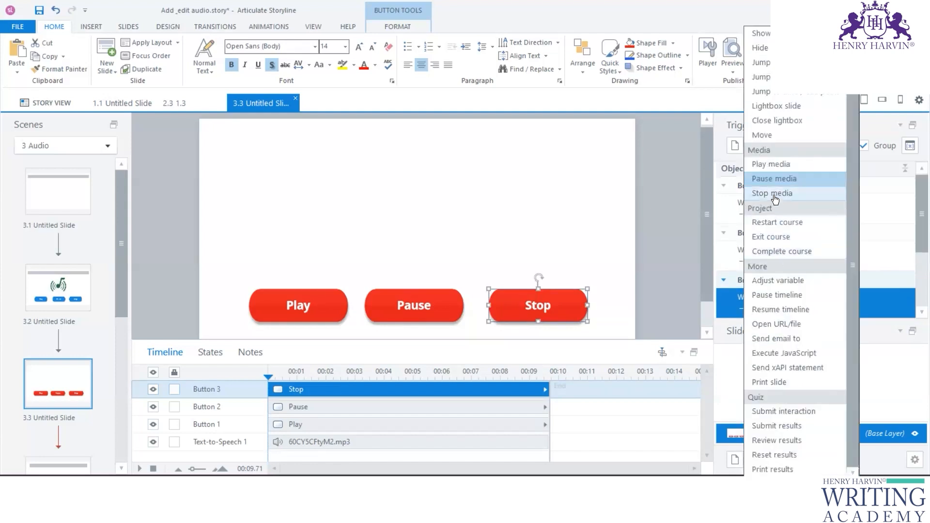
pyautogui.click(774, 194)
pyautogui.click(634, 308)
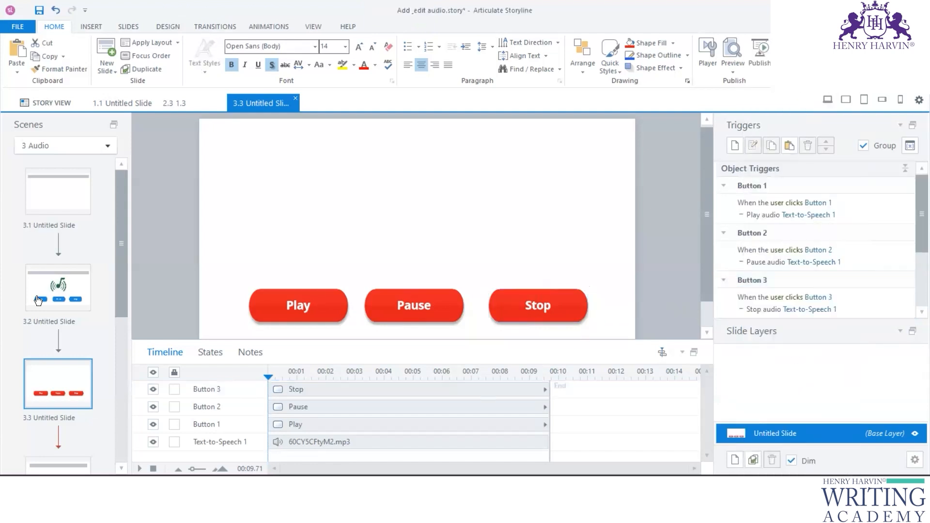
# Step: Preview slide 3.3 to check the audio buttons, and close the preview
pyautogui.click(733, 71)
pyautogui.click(748, 102)
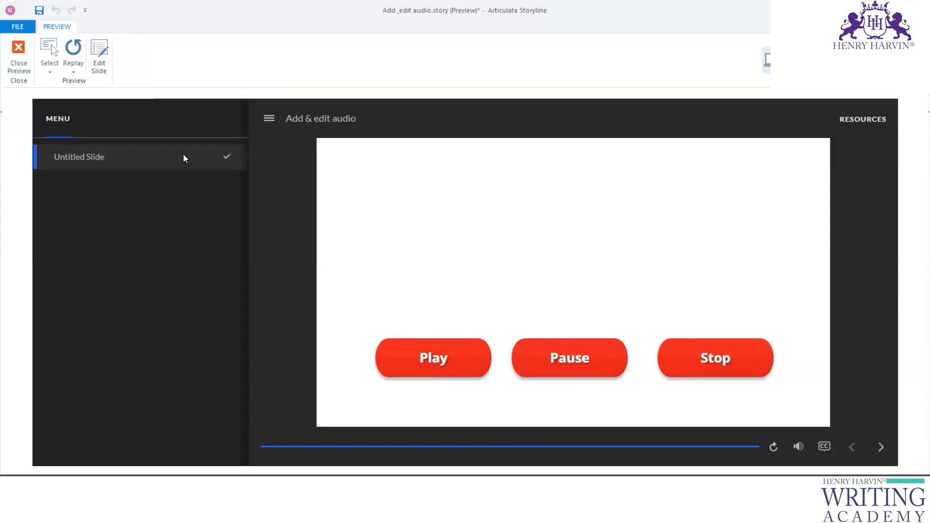
pyautogui.click(18, 59)
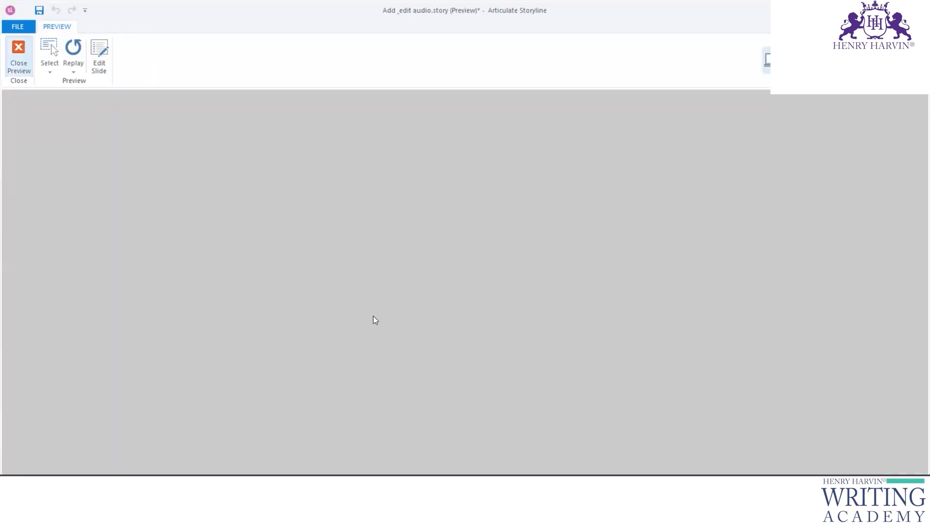
# Step: Check the dark audio buttons and their triggers on slides 3.4 and 3.5, and return to slide 3.3
pyautogui.scroll(-3, 68, 350)
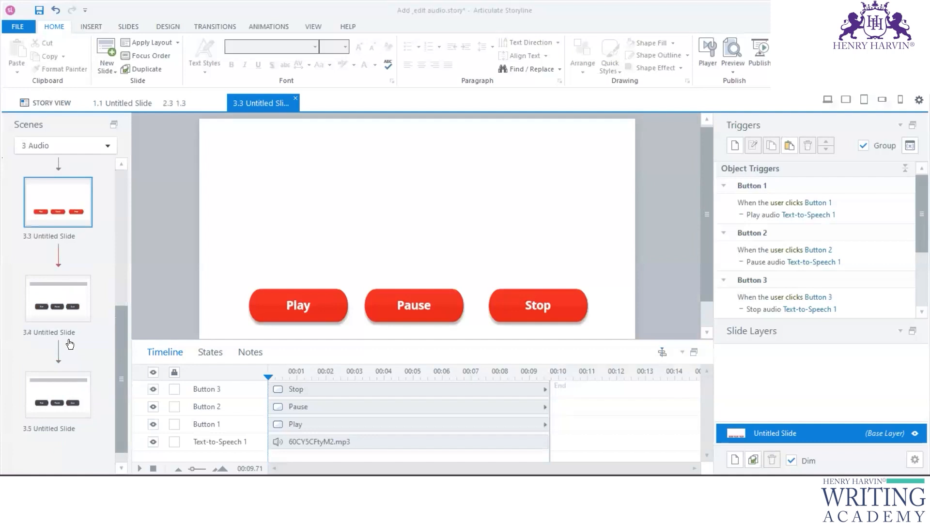
pyautogui.click(58, 298)
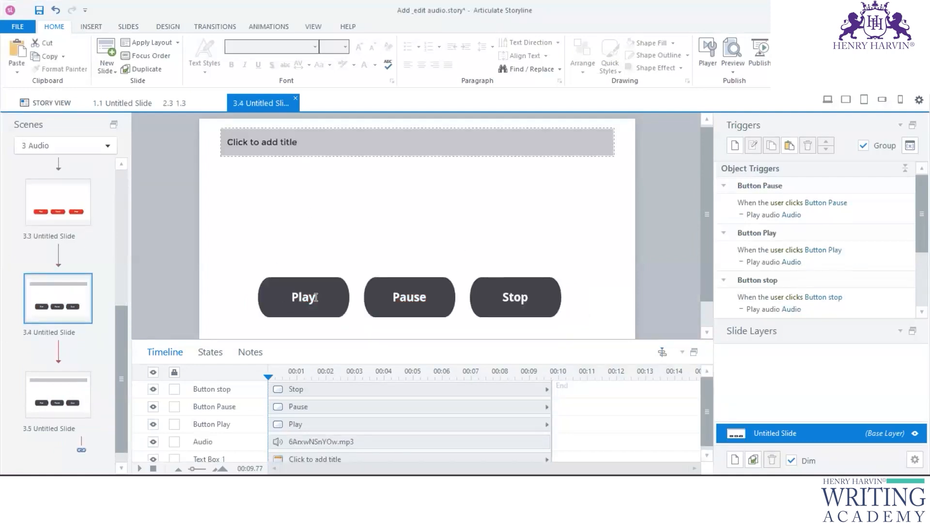
pyautogui.click(64, 388)
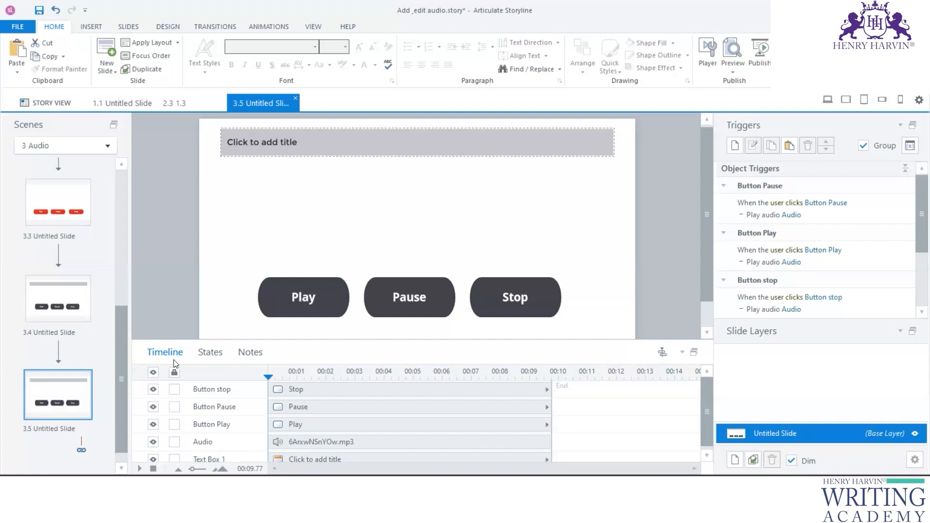
pyautogui.click(65, 219)
# Step: Compare the timeline of slide 3.3 with that of slide 3.4, and select the Text-to-Speech 1 clip on slide 3.3
pyautogui.moveTo(342, 341); pyautogui.dragTo(364, 204)
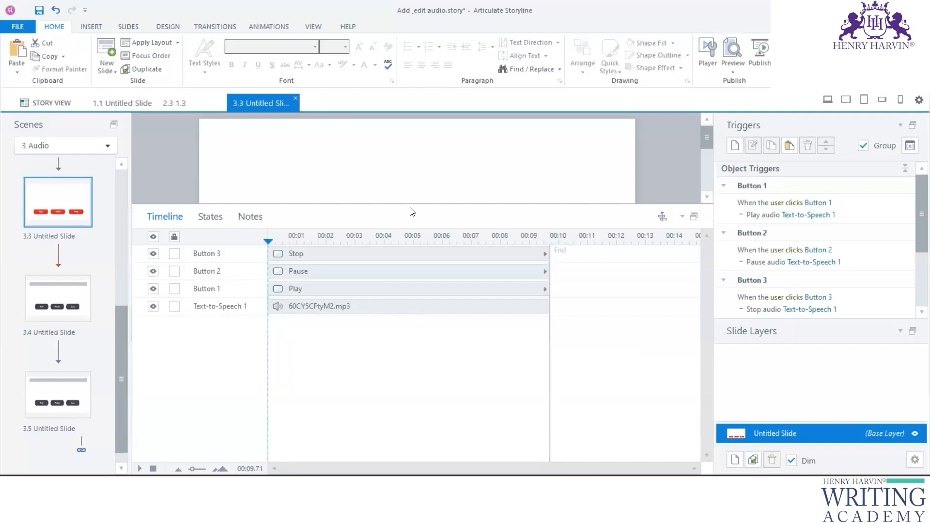
pyautogui.moveTo(410, 205); pyautogui.dragTo(411, 290)
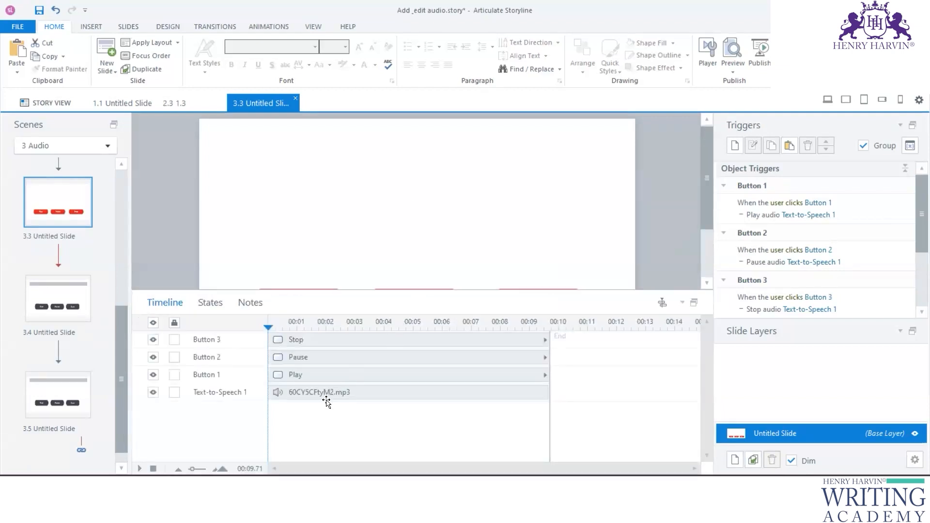
pyautogui.click(406, 395)
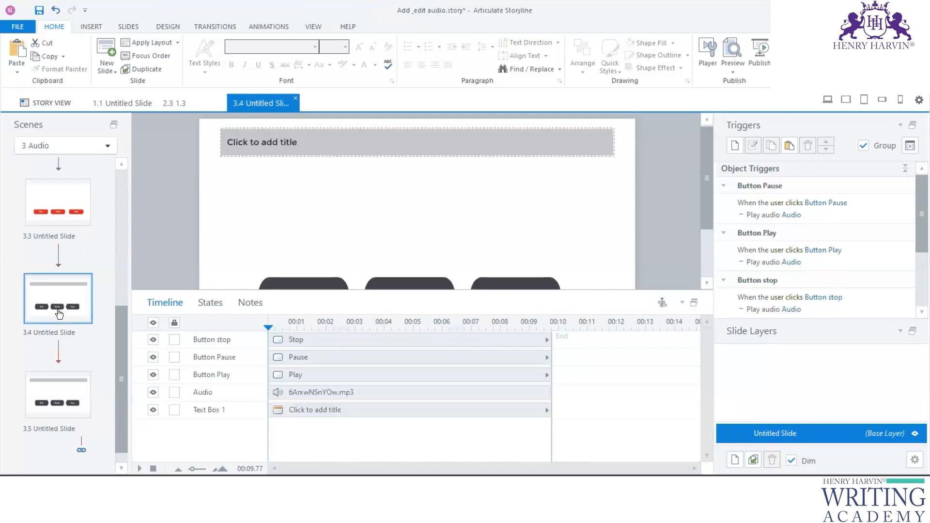
pyautogui.click(60, 395)
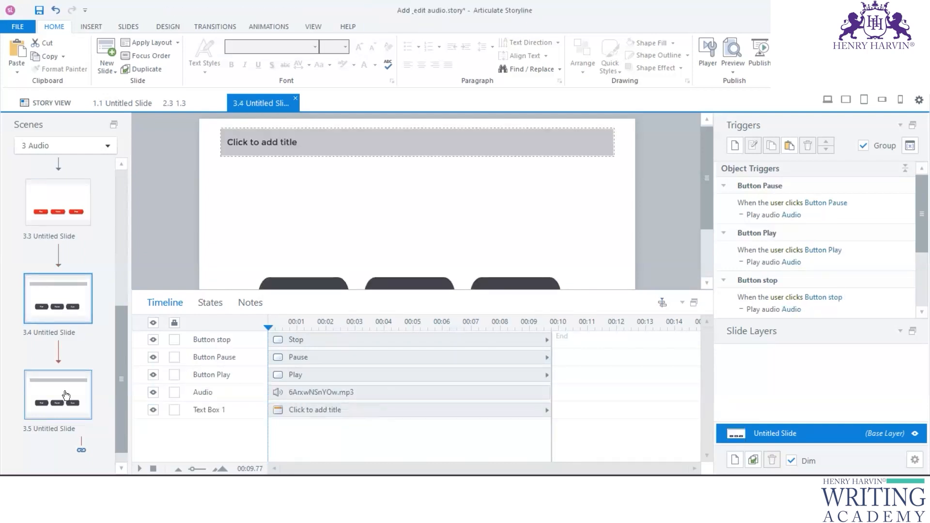
pyautogui.click(72, 218)
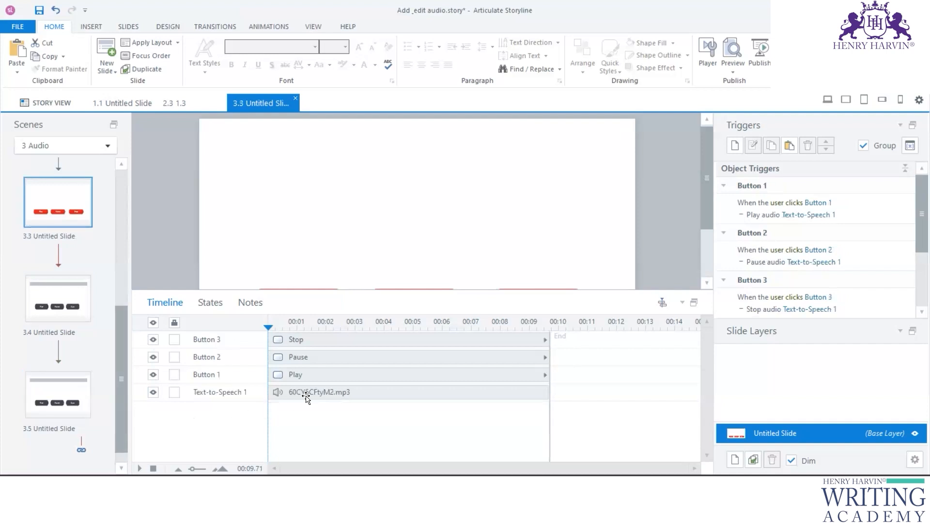
pyautogui.moveTo(361, 289); pyautogui.dragTo(361, 306)
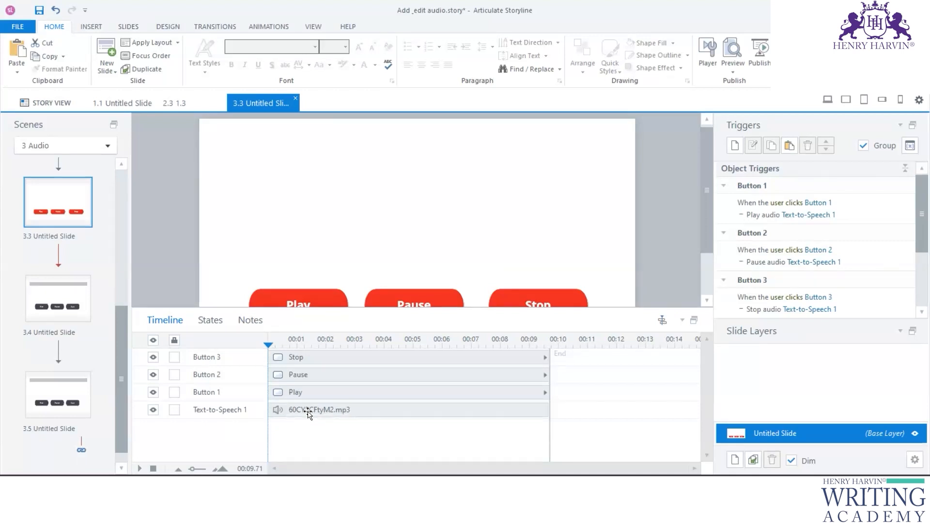
pyautogui.click(366, 415)
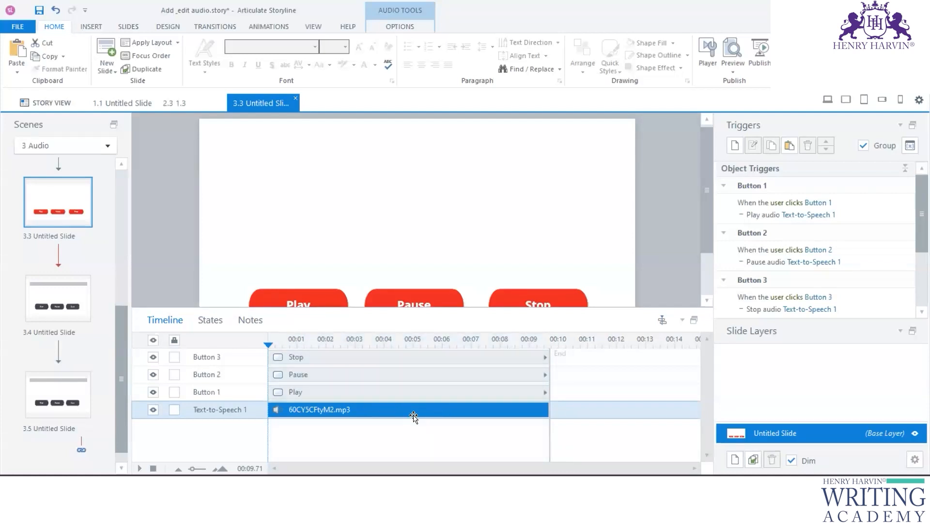
# Step: Open slide 4.1 Audio and animation from the story view and make its timeline area tall enough to show all objects
pyautogui.click(41, 103)
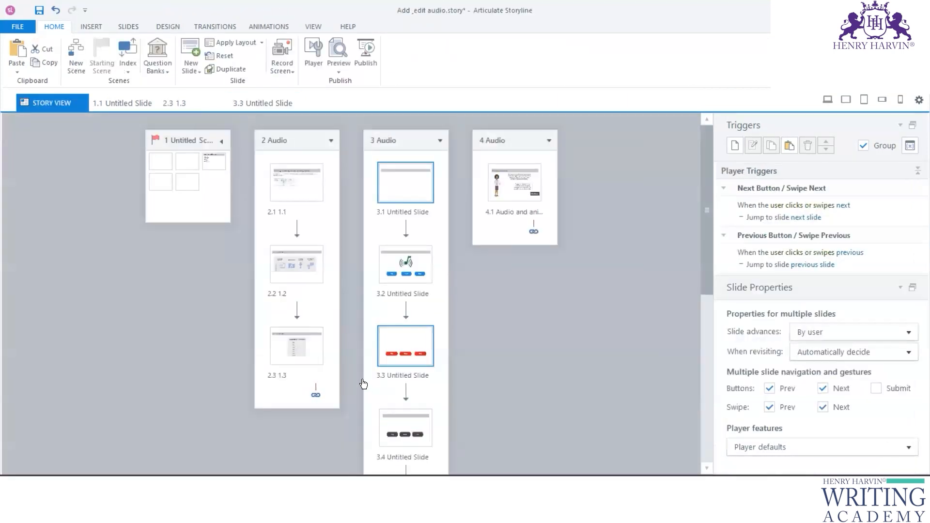
pyautogui.click(517, 182)
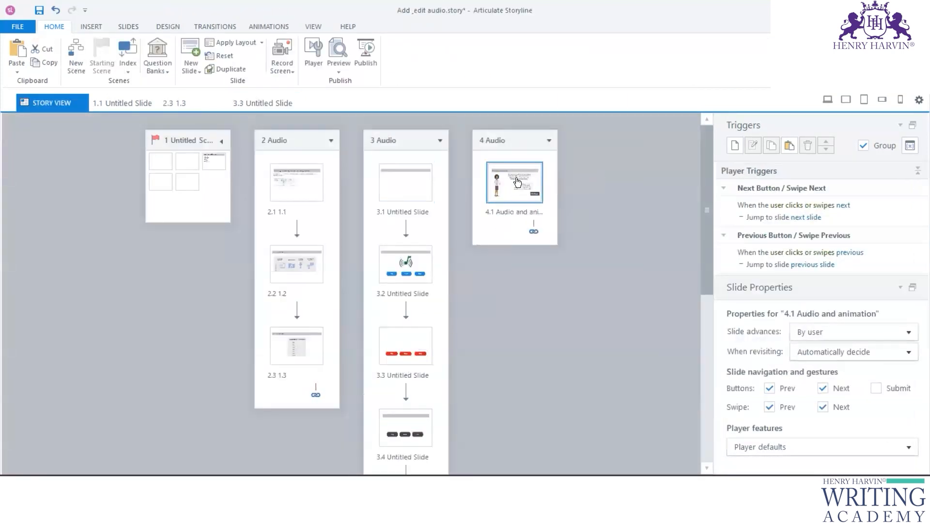
pyautogui.doubleClick(516, 178)
pyautogui.moveTo(322, 309); pyautogui.dragTo(407, 252)
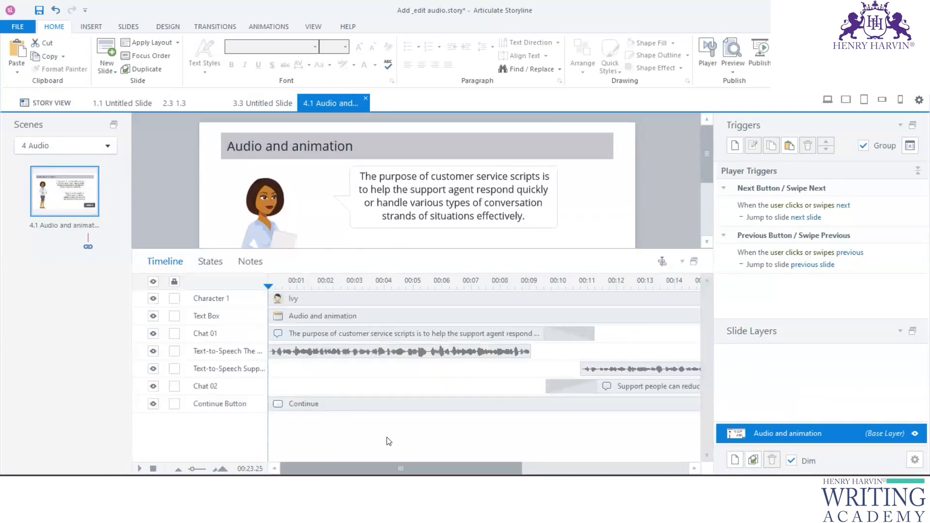
pyautogui.moveTo(287, 250); pyautogui.dragTo(440, 284)
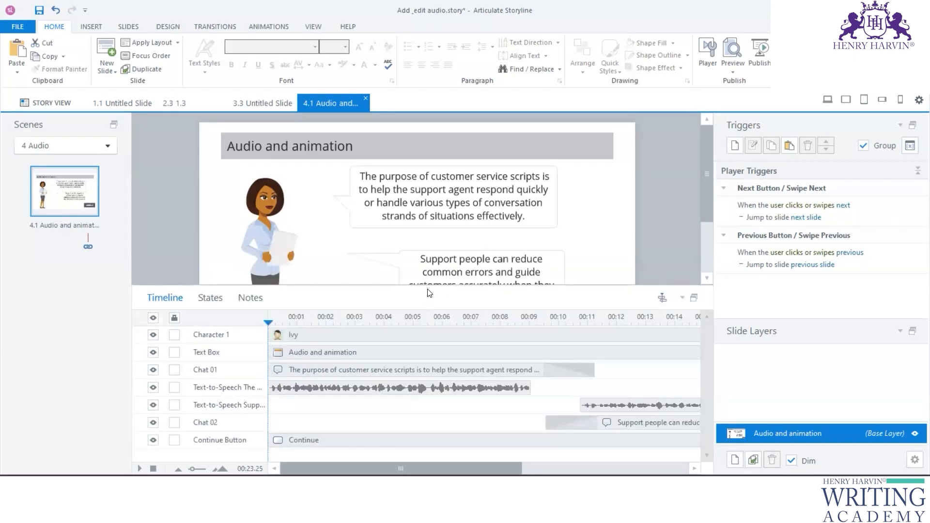
# Step: Make slide 4.1's timeline area taller, and highlight the second text-to-speech clip followed by the first one
pyautogui.moveTo(428, 289); pyautogui.dragTo(429, 261)
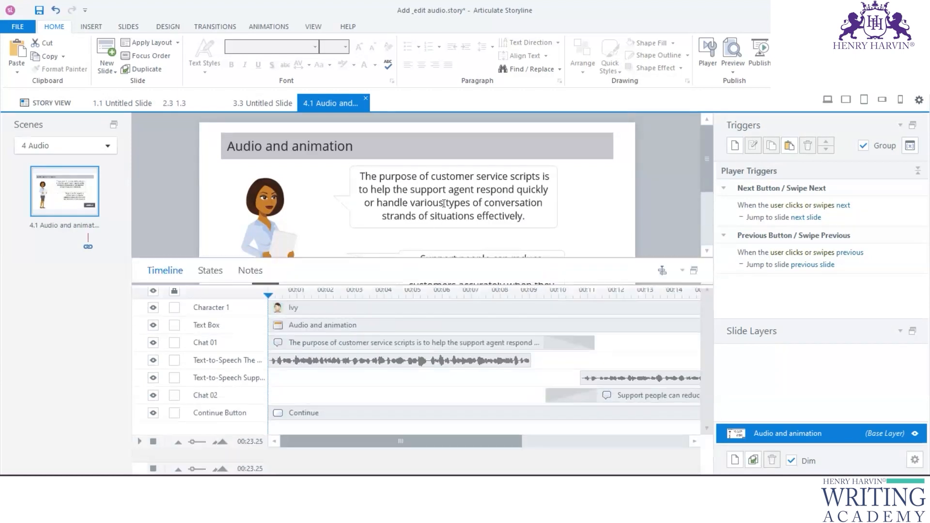
pyautogui.click(403, 364)
pyautogui.click(622, 380)
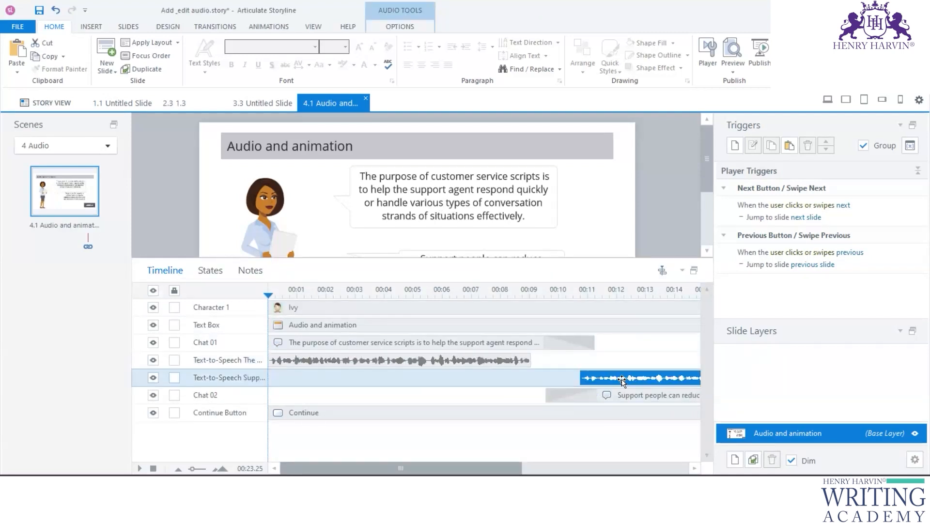
pyautogui.click(487, 361)
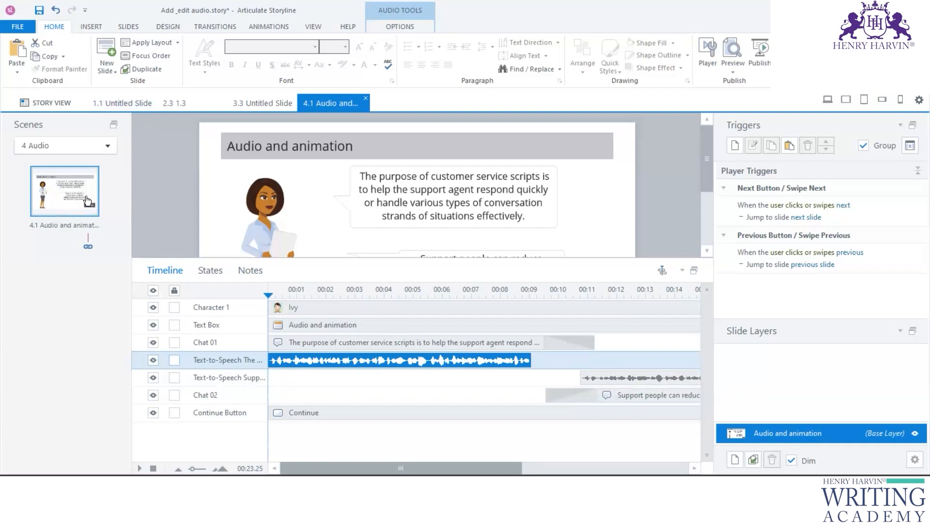
# Step: Add a blank slide after slide 4.1 in the Audio scene and shrink the timeline area
pyautogui.rightClick(59, 255)
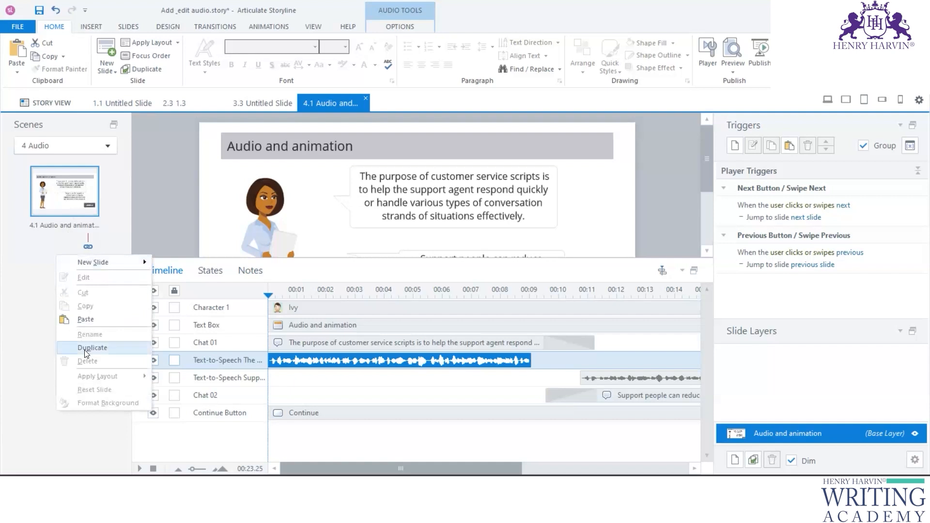
pyautogui.moveTo(97, 262)
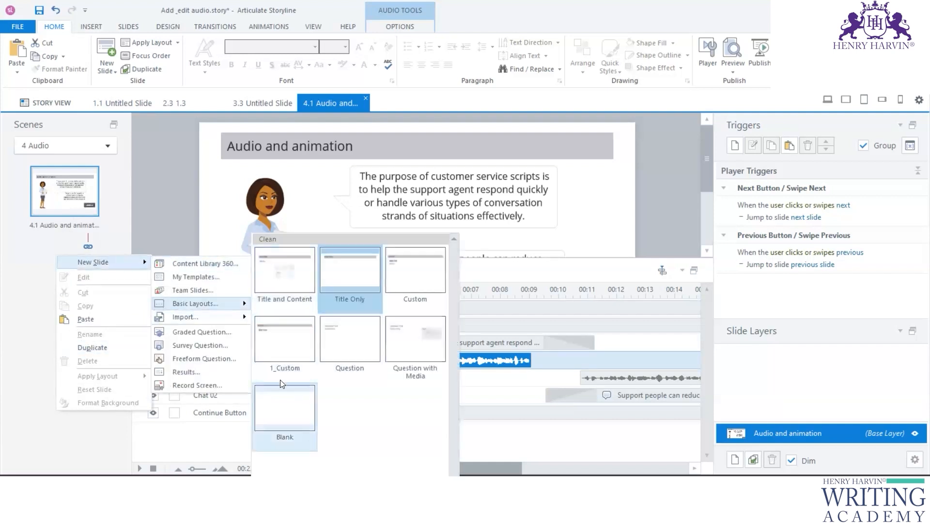
pyautogui.moveTo(416, 259); pyautogui.dragTo(420, 367)
# Step: Insert a text-to-speech clip on slide 4.2, copying its script from the Adobe content marketing article in the browser, "Businesses can get" to "for the year"
pyautogui.click(92, 27)
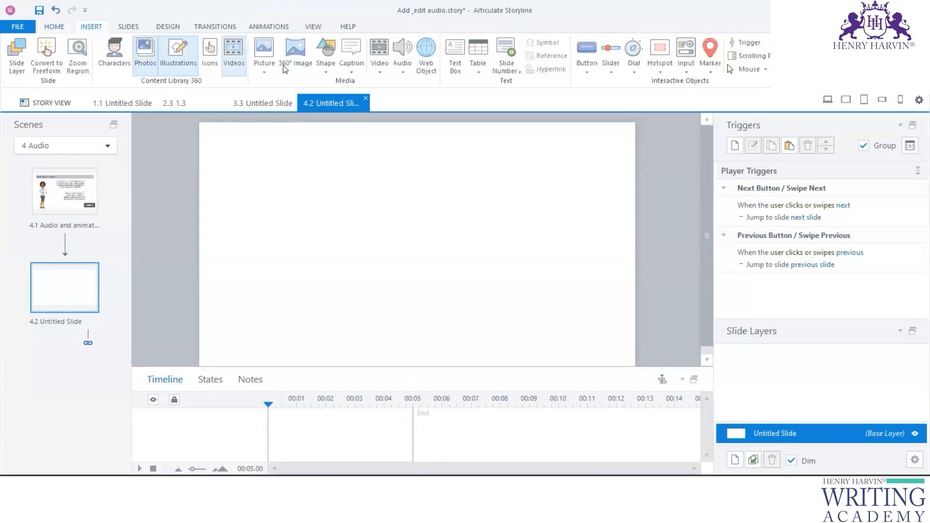
pyautogui.click(403, 71)
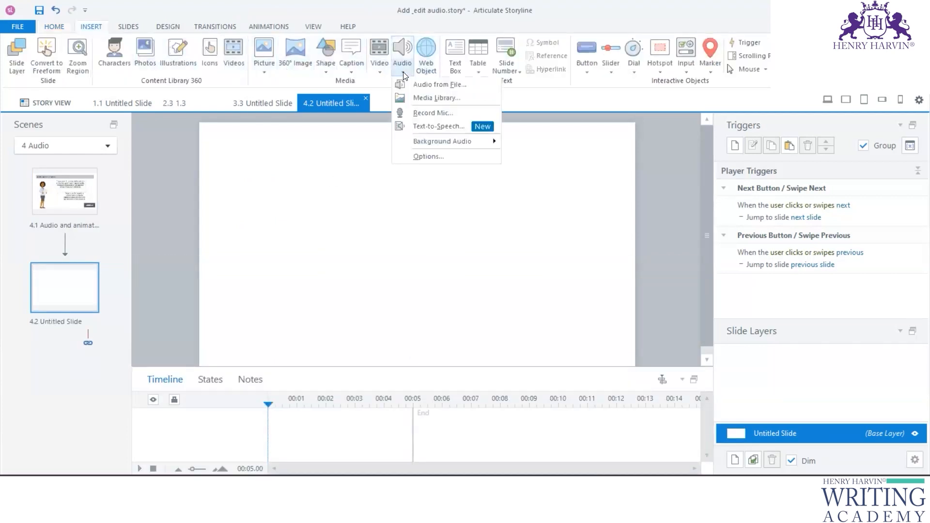
pyautogui.click(428, 126)
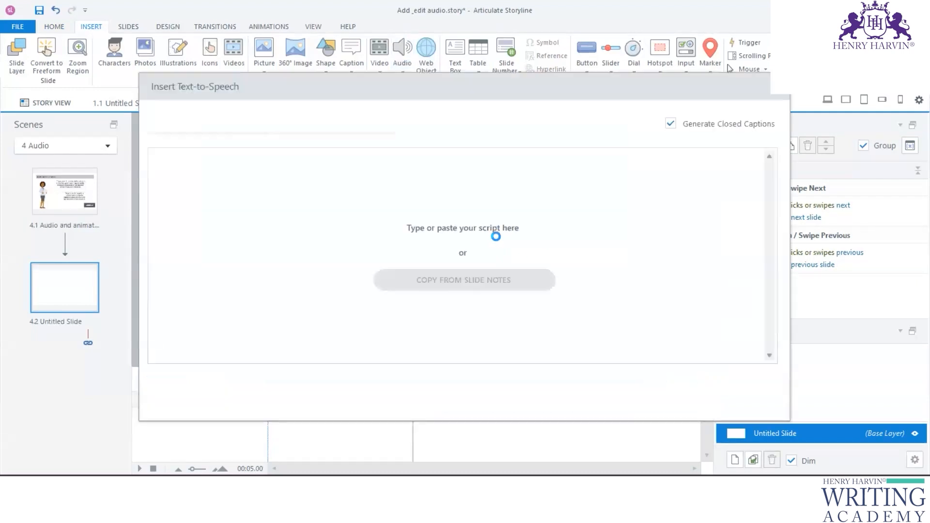
pyautogui.click(309, 196)
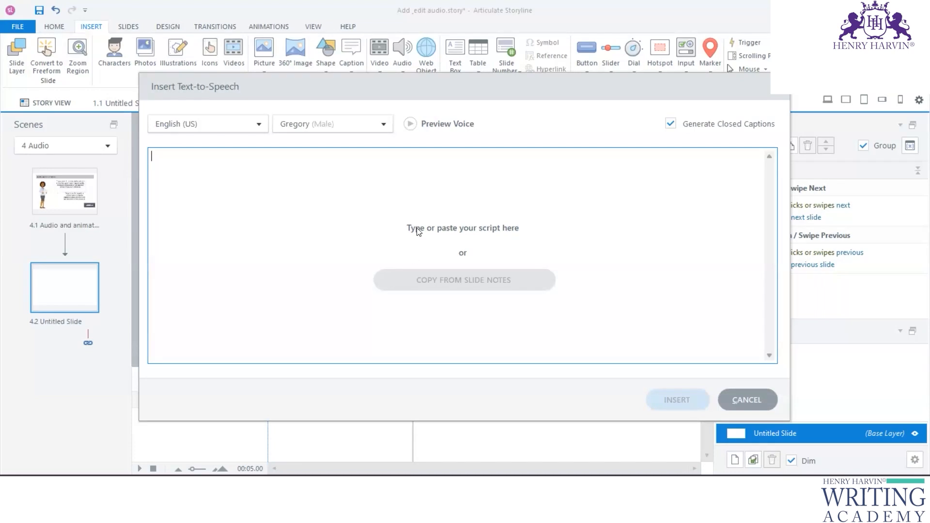
pyautogui.hotkey('alt', 'Tab')
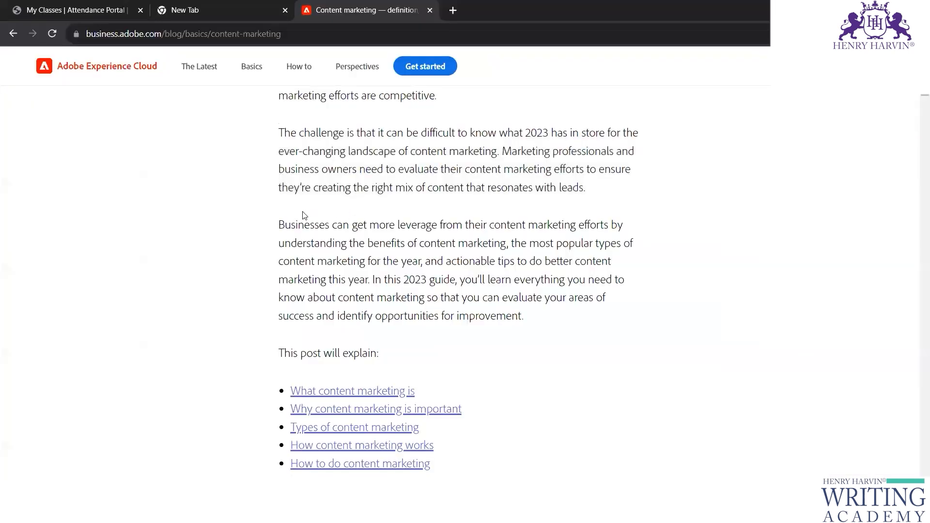
pyautogui.moveTo(278, 220); pyautogui.dragTo(425, 262)
pyautogui.hotkey('ctrl', 'c')
pyautogui.hotkey('alt', 'Tab')
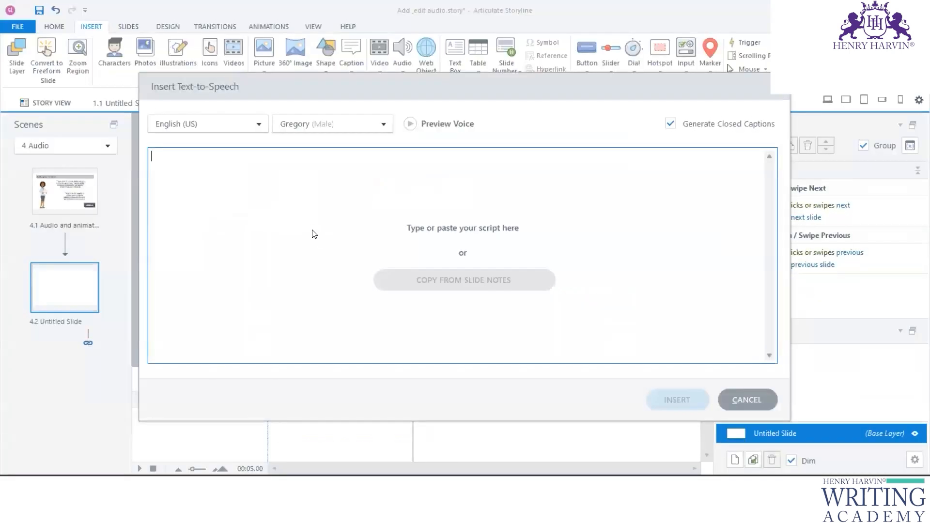
pyautogui.hotkey('ctrl', 'v')
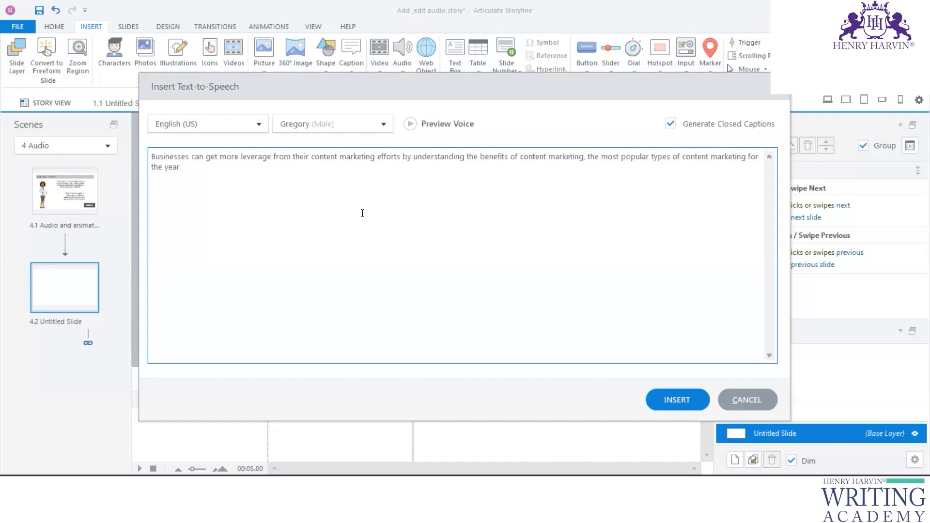
pyautogui.click(680, 400)
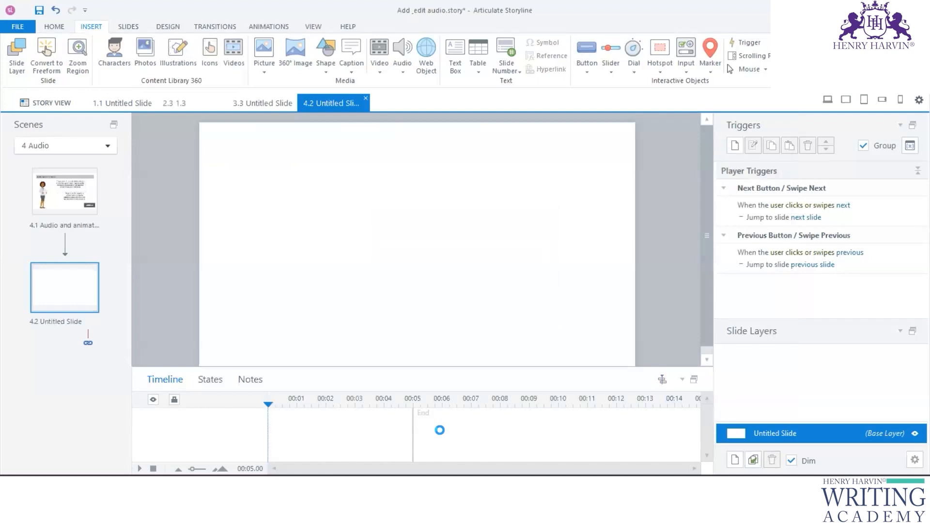
# Step: Make slide 4.2's timeline area taller and deselect the Text-to-Speech 1 clip
pyautogui.moveTo(381, 367); pyautogui.dragTo(380, 313)
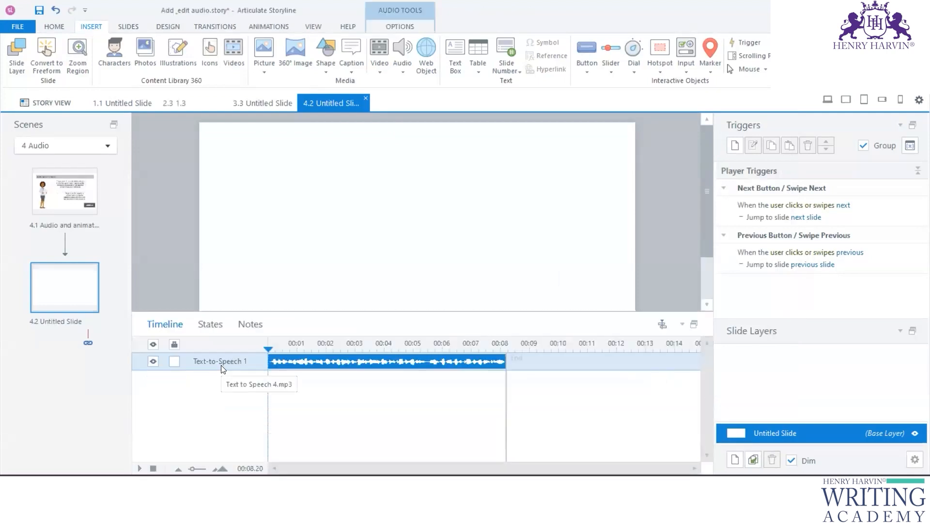
pyautogui.doubleClick(222, 361)
pyautogui.click(267, 276)
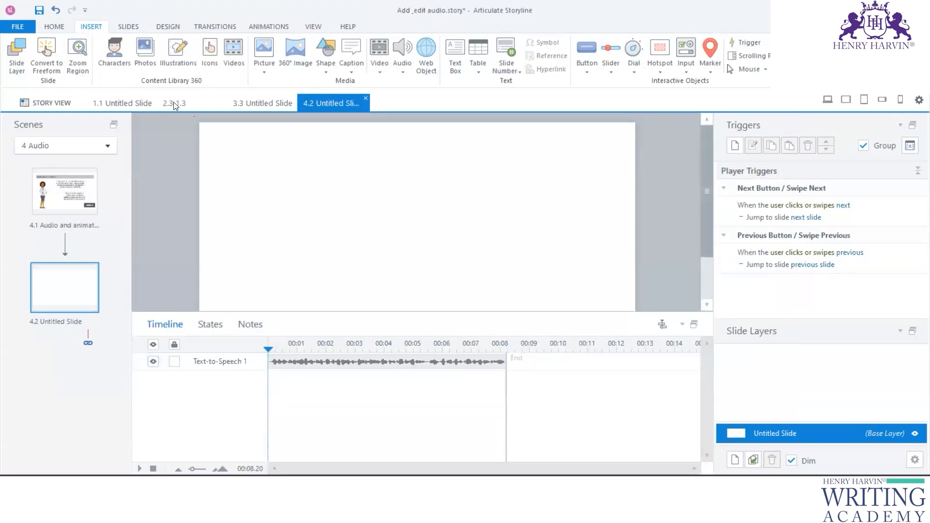
# Step: Insert a second text-to-speech clip with the same copied script, adding a long run of spaces before "the most popular types"
pyautogui.click(403, 66)
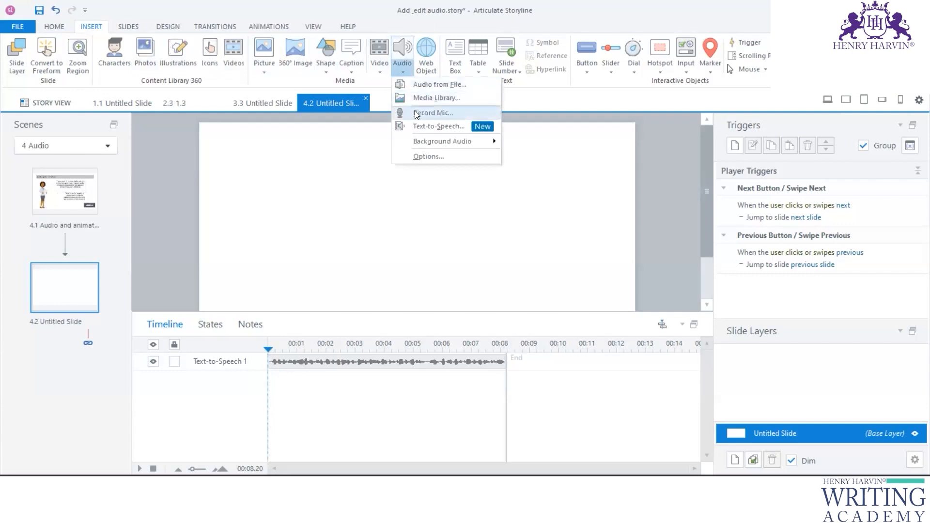
pyautogui.click(423, 112)
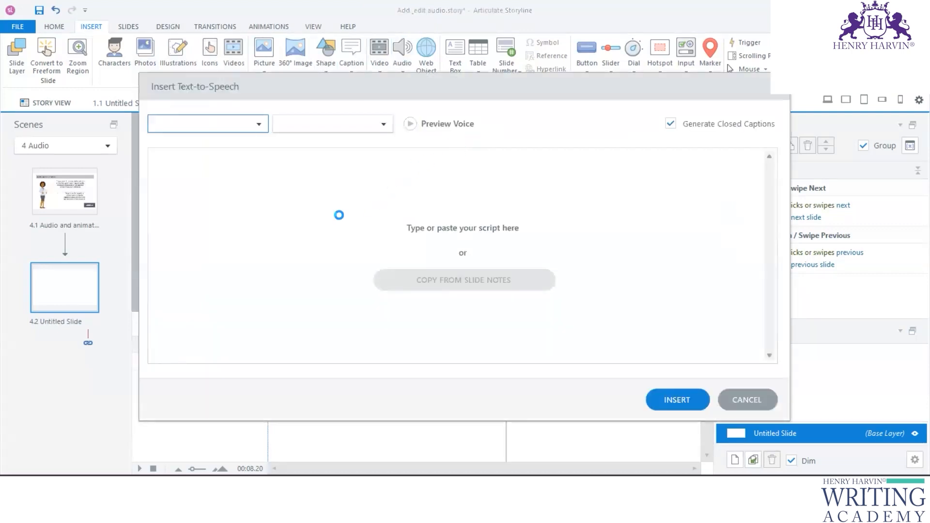
pyautogui.hotkey('ctrl', 'v')
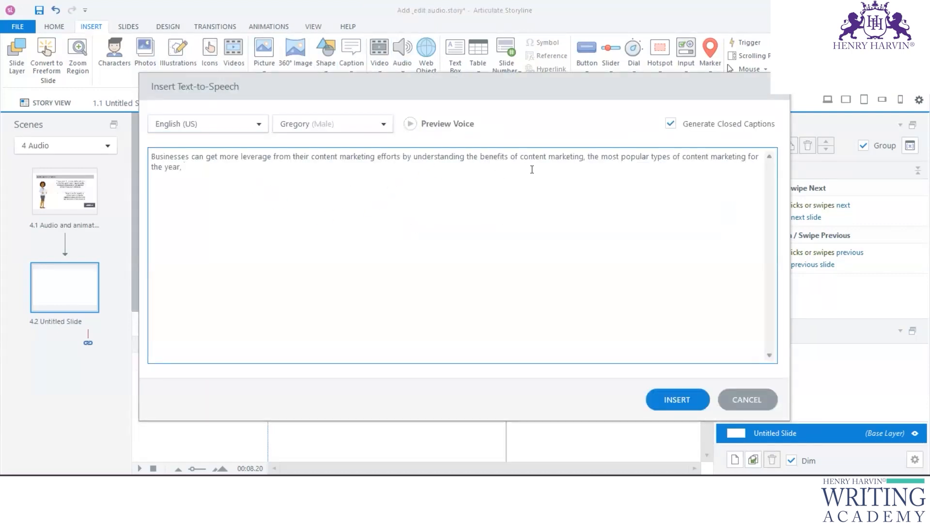
pyautogui.click(587, 156)
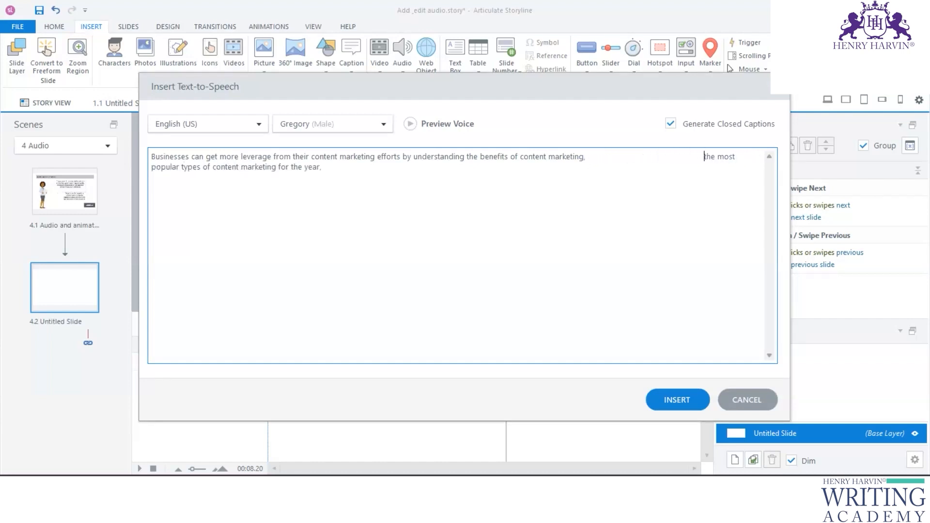
pyautogui.click(671, 400)
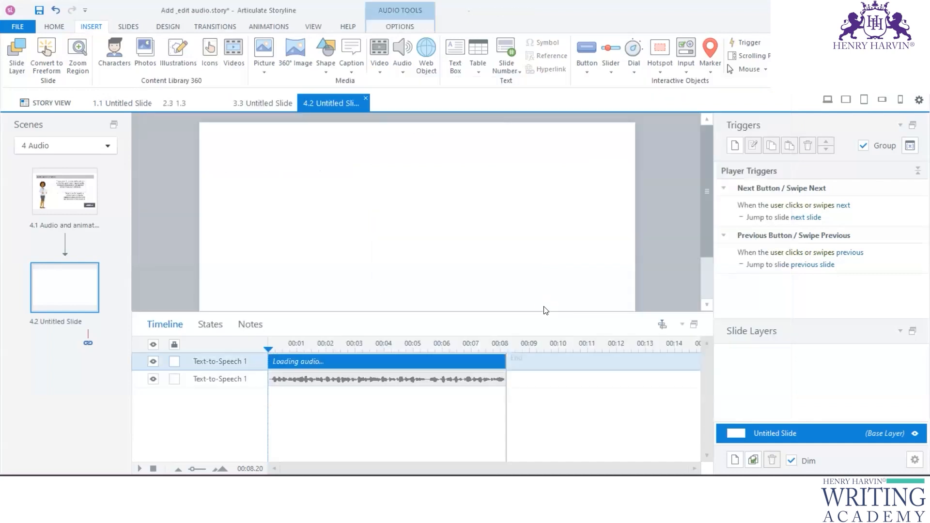
# Step: Return to slide 4.1, enlarge its timeline area, and open the first text-to-speech clip in the Audio Editor
pyautogui.click(73, 204)
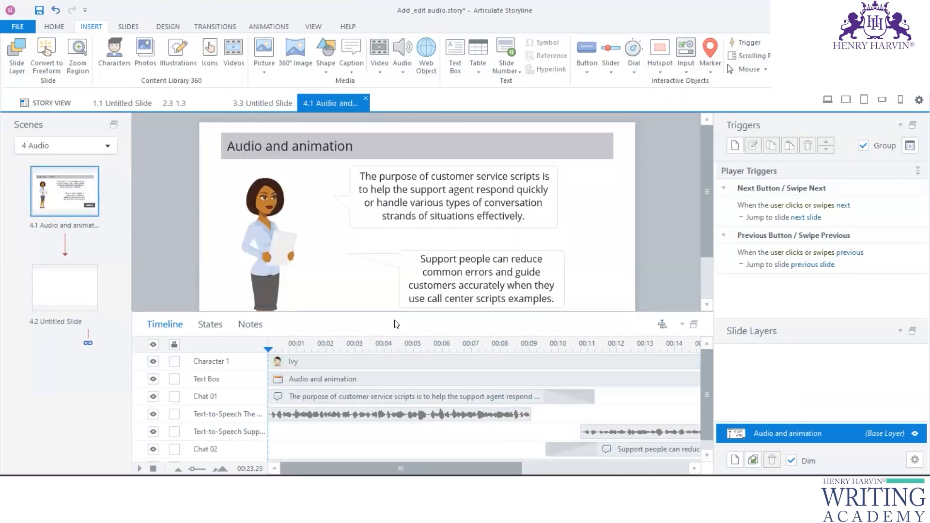
pyautogui.moveTo(398, 314); pyautogui.dragTo(401, 267)
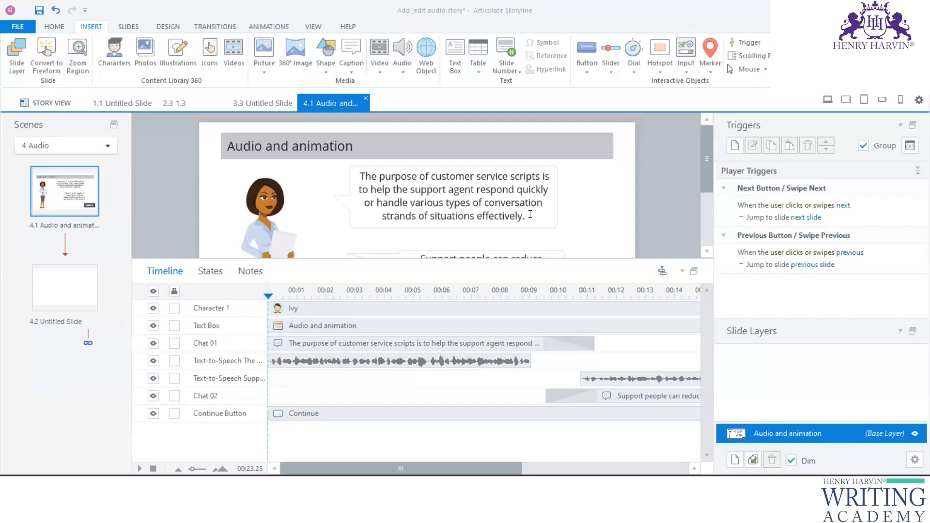
pyautogui.doubleClick(417, 361)
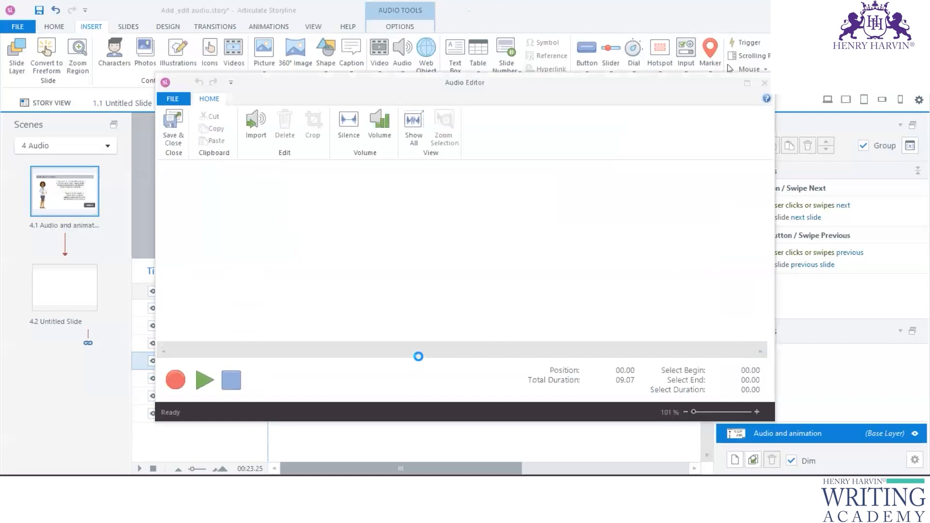
pyautogui.click(230, 252)
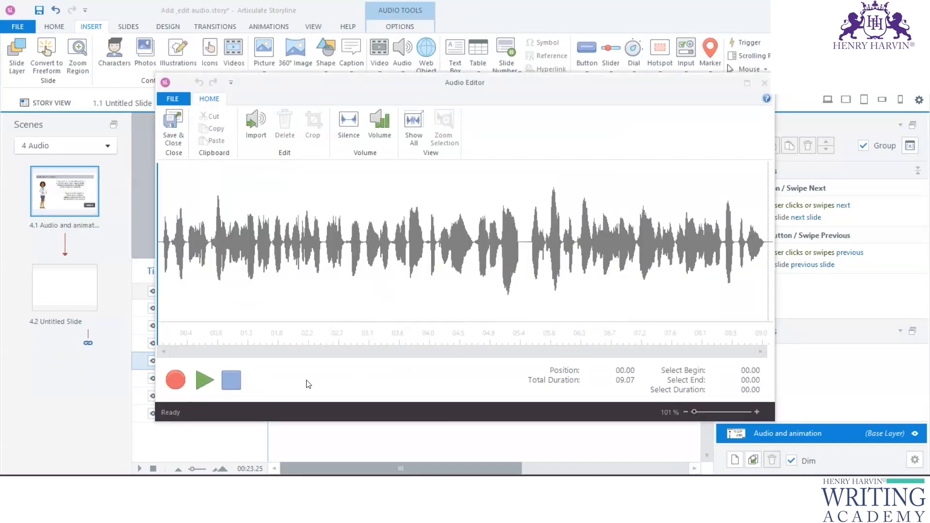
# Step: Locate the silent gap in the waveform, place the playhead in it at 05.47, and magnify that area to 451%
pyautogui.moveTo(693, 412); pyautogui.dragTo(710, 415)
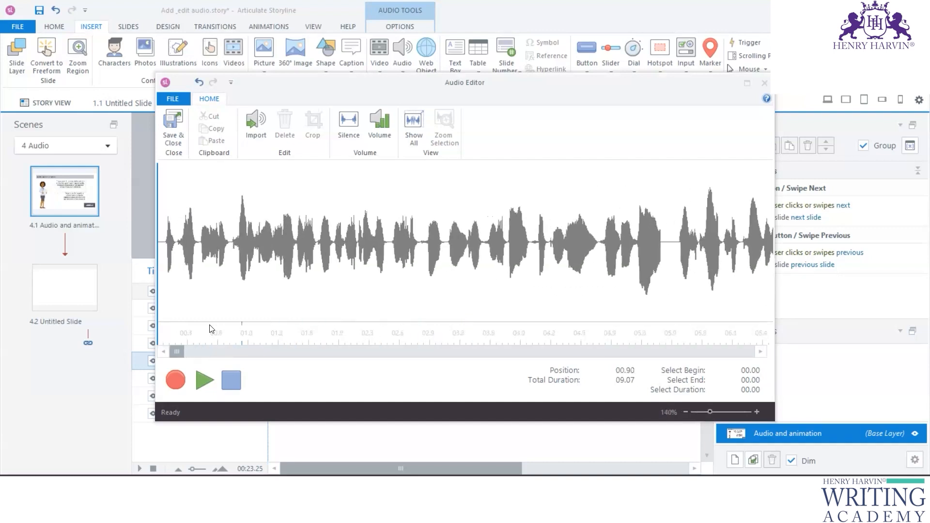
pyautogui.moveTo(178, 352); pyautogui.dragTo(249, 357)
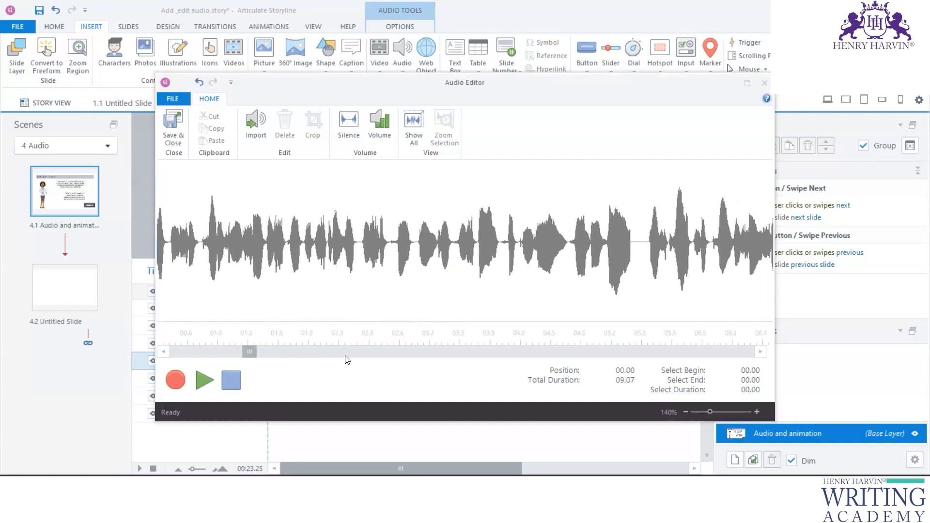
pyautogui.moveTo(276, 357); pyautogui.dragTo(589, 372)
pyautogui.click(510, 253)
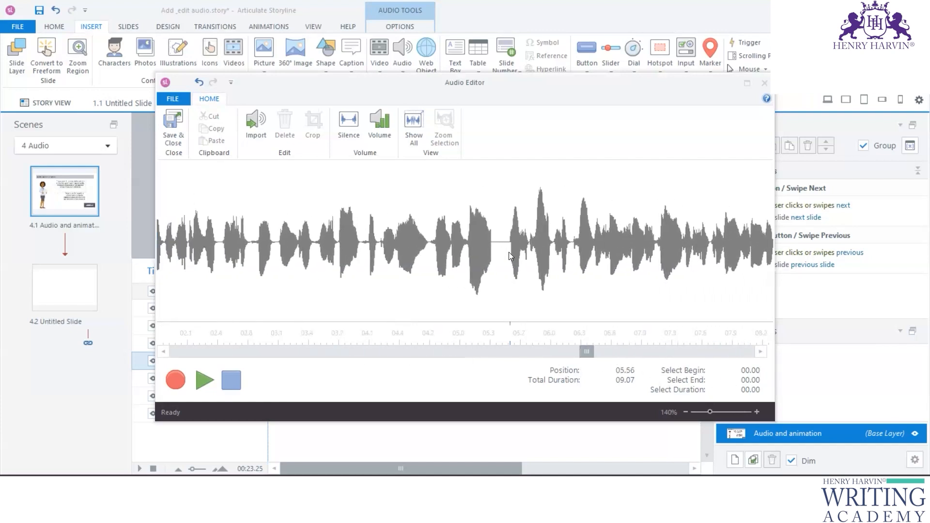
pyautogui.scroll(-2, 502, 247)
pyautogui.click(657, 244)
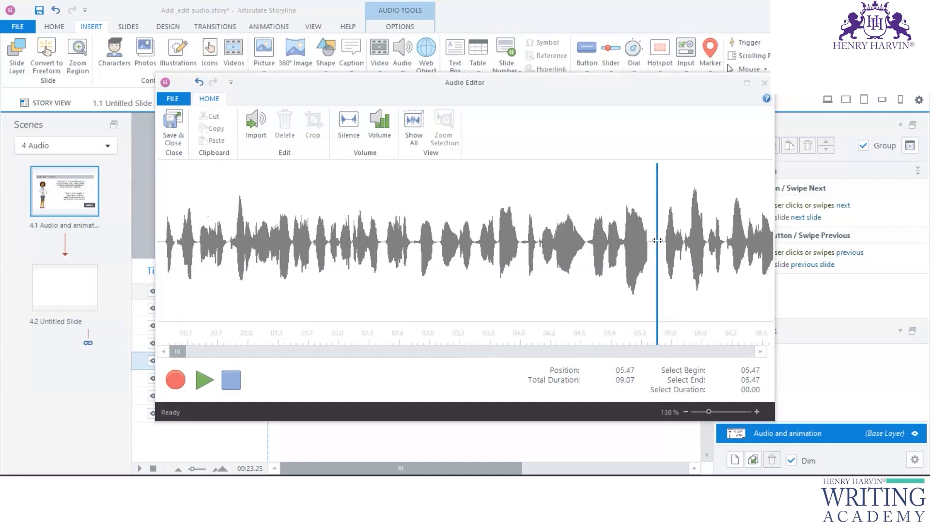
pyautogui.moveTo(709, 412); pyautogui.dragTo(737, 412)
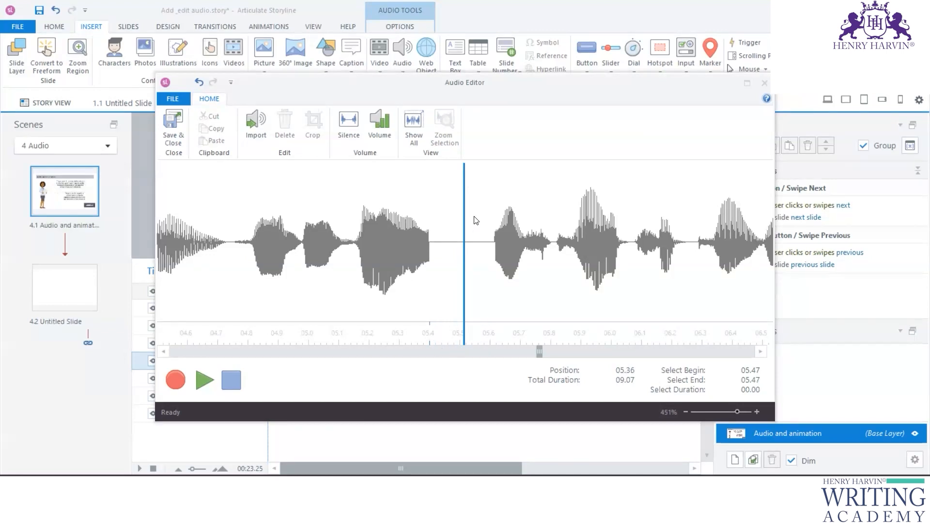
# Step: Delete the silent stretch from 05.37 to 05.52 in the waveform, and place the playhead at the cut
pyautogui.click(490, 200)
pyautogui.click(430, 204)
pyautogui.click(475, 201)
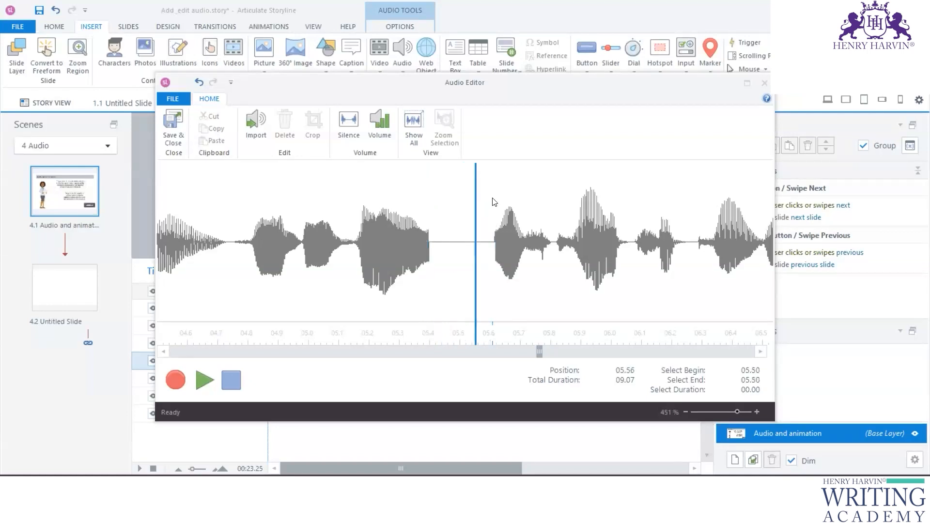
pyautogui.moveTo(436, 200); pyautogui.dragTo(475, 201)
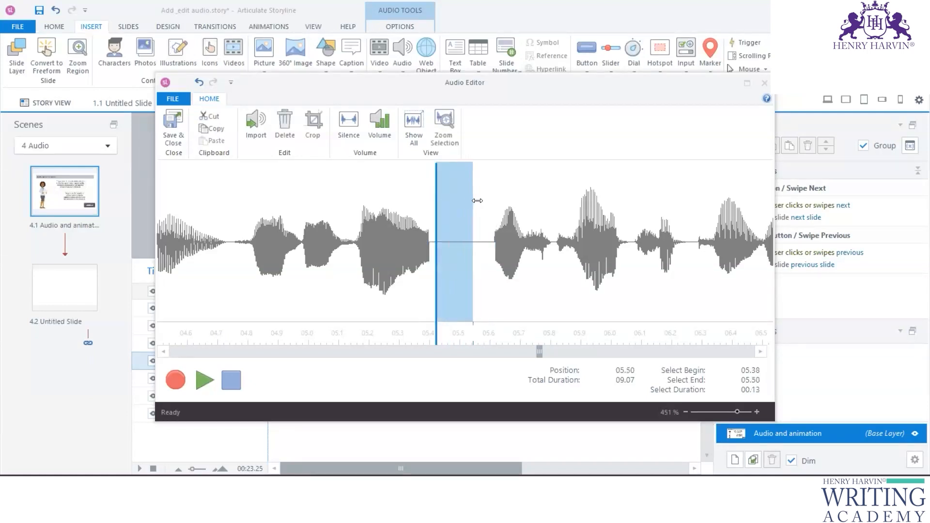
pyautogui.click(432, 204)
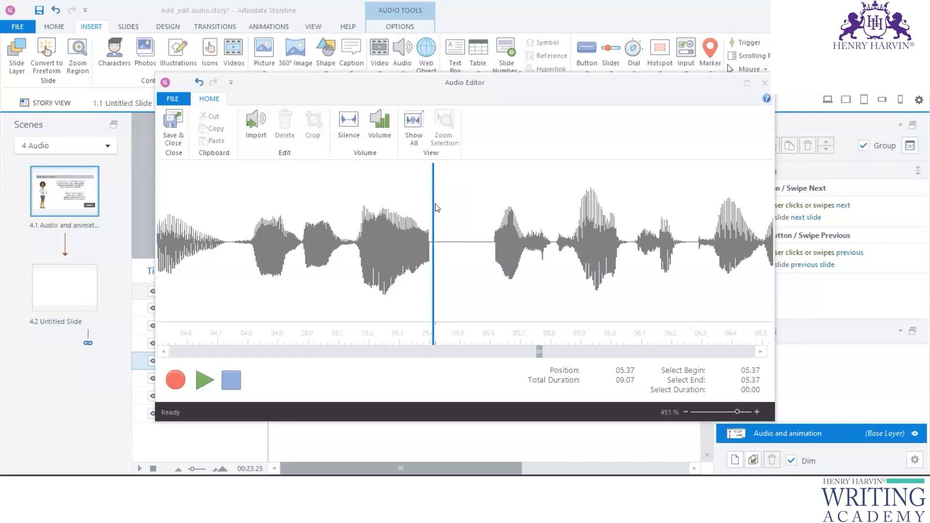
pyautogui.moveTo(434, 205); pyautogui.dragTo(481, 210)
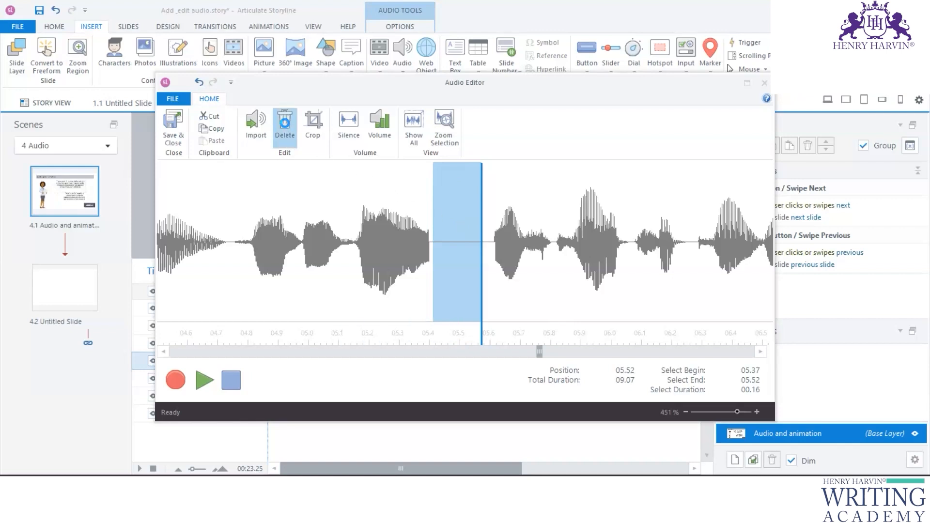
pyautogui.click(286, 124)
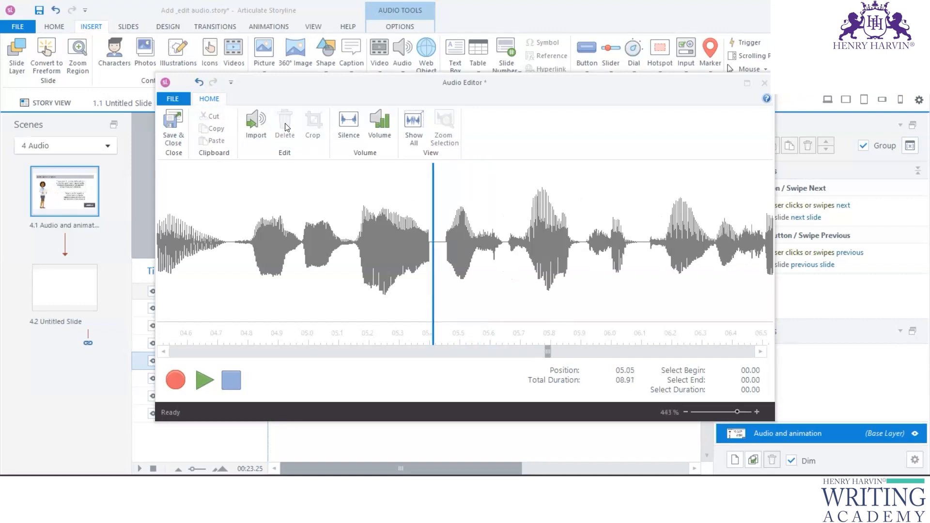
pyautogui.click(435, 200)
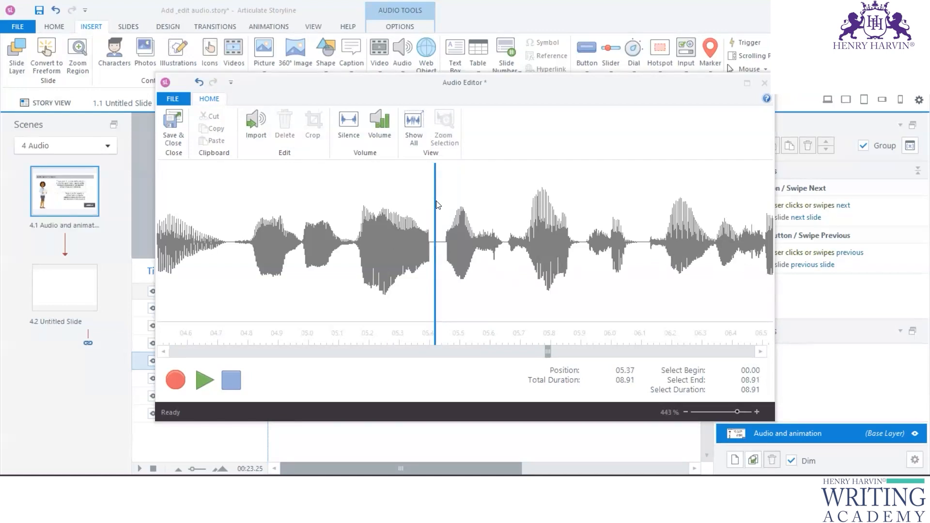
# Step: Show the beginning of the waveform at 191% and delete the short gap starting at about 00.72
pyautogui.hotkey('ctrl', 'a')
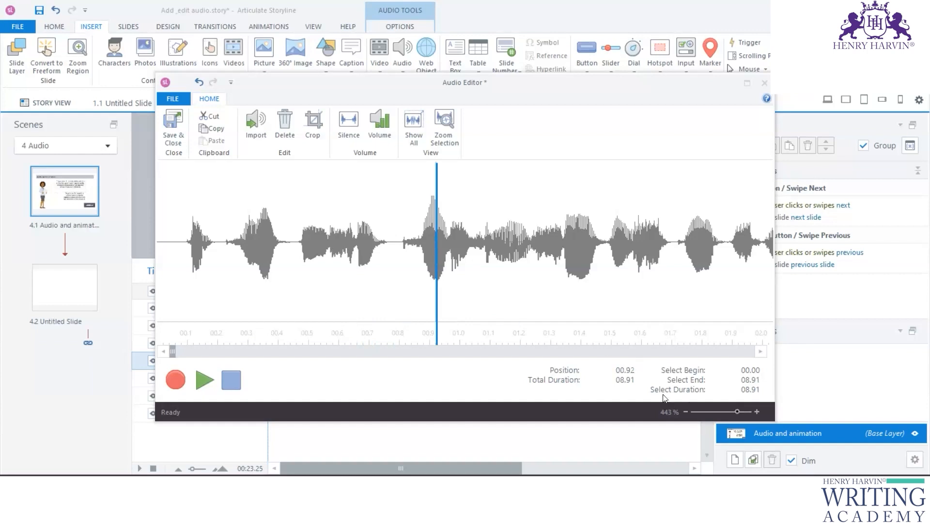
pyautogui.moveTo(738, 414); pyautogui.dragTo(721, 412)
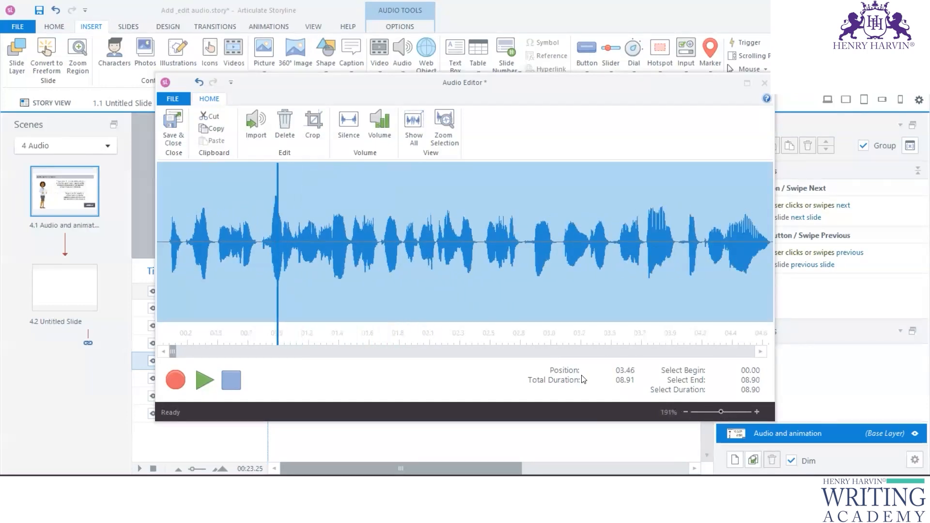
pyautogui.moveTo(176, 351); pyautogui.dragTo(124, 353)
pyautogui.click(251, 243)
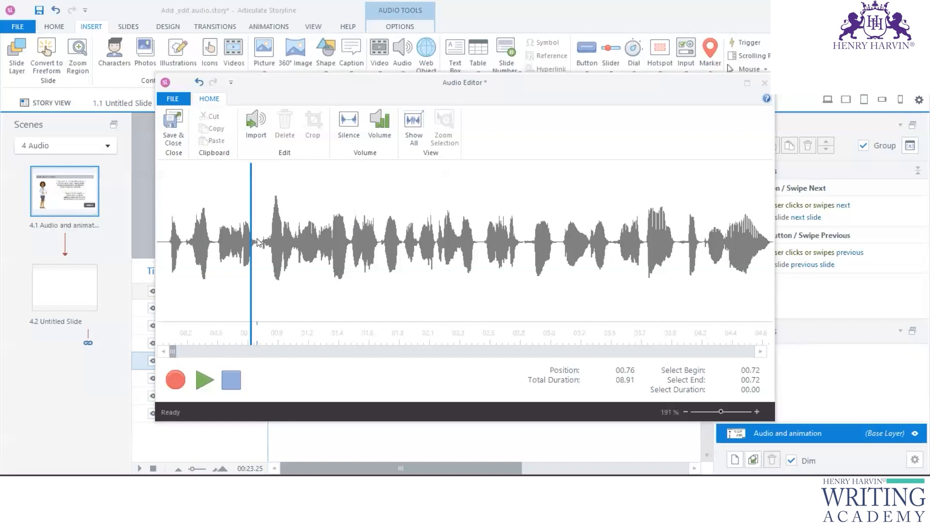
pyautogui.moveTo(253, 235); pyautogui.dragTo(263, 230)
pyautogui.click(287, 136)
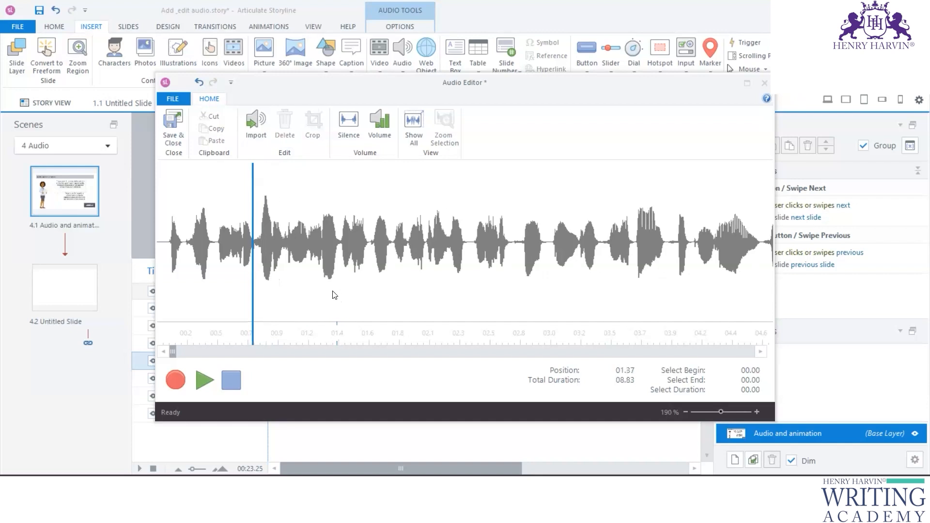
# Step: Select the waveform from 01.14 to 01.15 at 220% magnification and insert 1.1 s of silence there
pyautogui.click(306, 250)
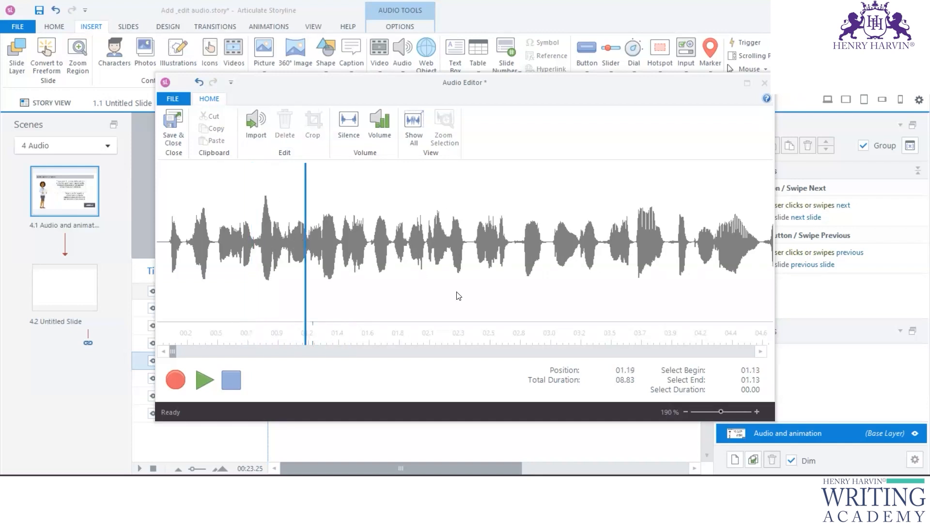
pyautogui.click(759, 411)
pyautogui.click(758, 411)
pyautogui.click(759, 410)
pyautogui.click(758, 411)
pyautogui.click(759, 411)
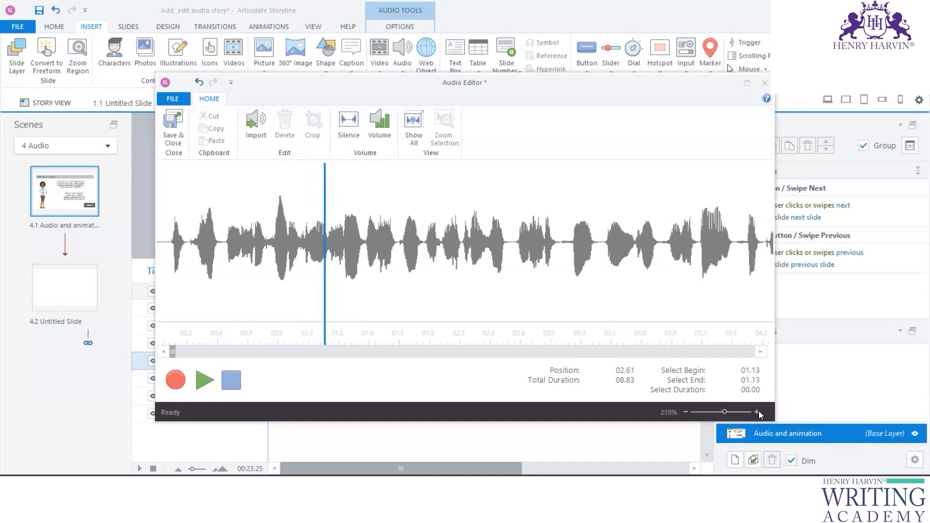
pyautogui.click(759, 411)
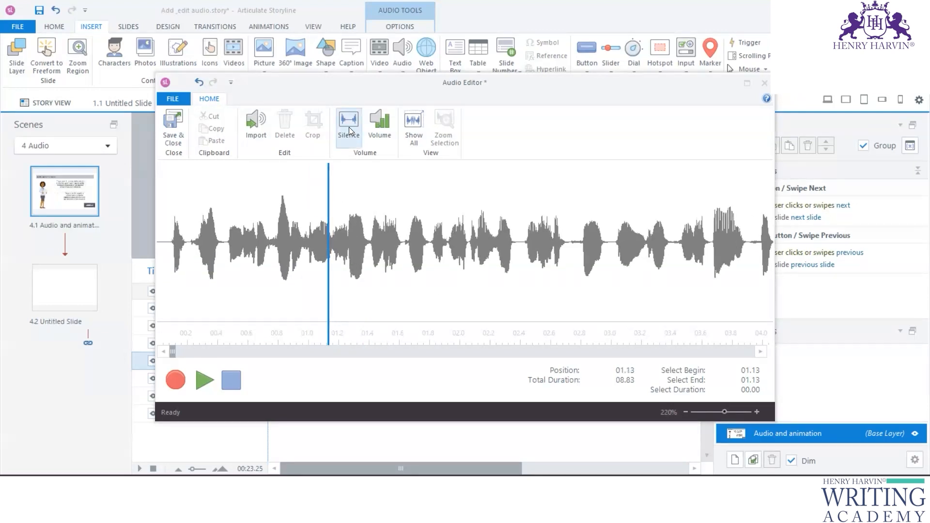
pyautogui.click(329, 184)
pyautogui.moveTo(329, 184); pyautogui.dragTo(332, 184)
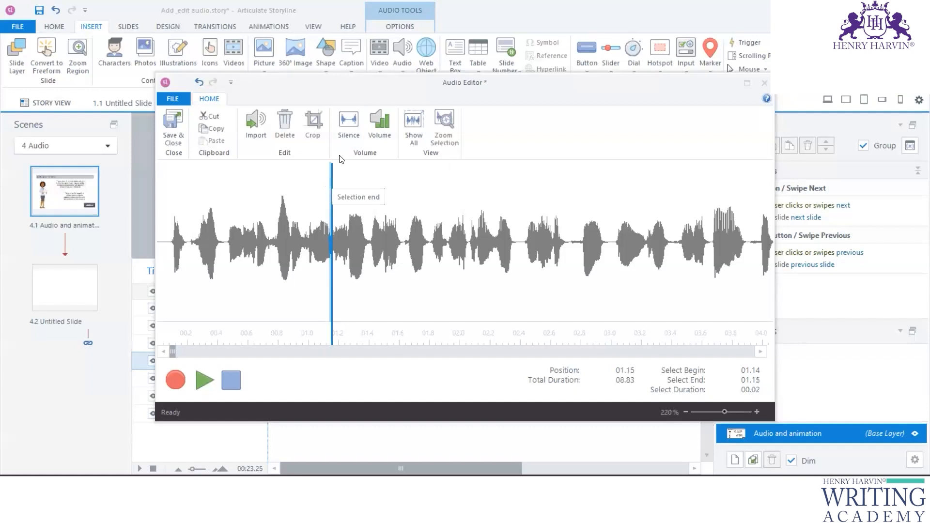
pyautogui.click(350, 123)
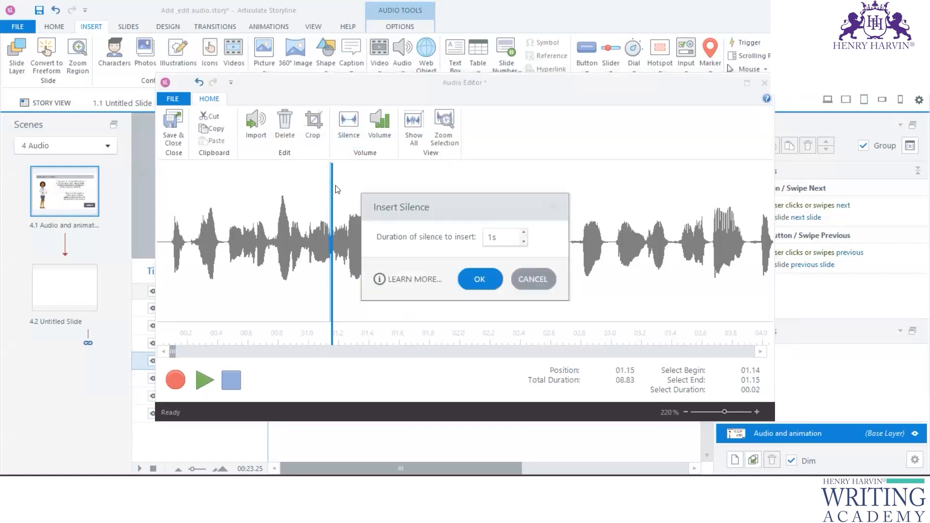
pyautogui.click(524, 234)
pyautogui.click(481, 279)
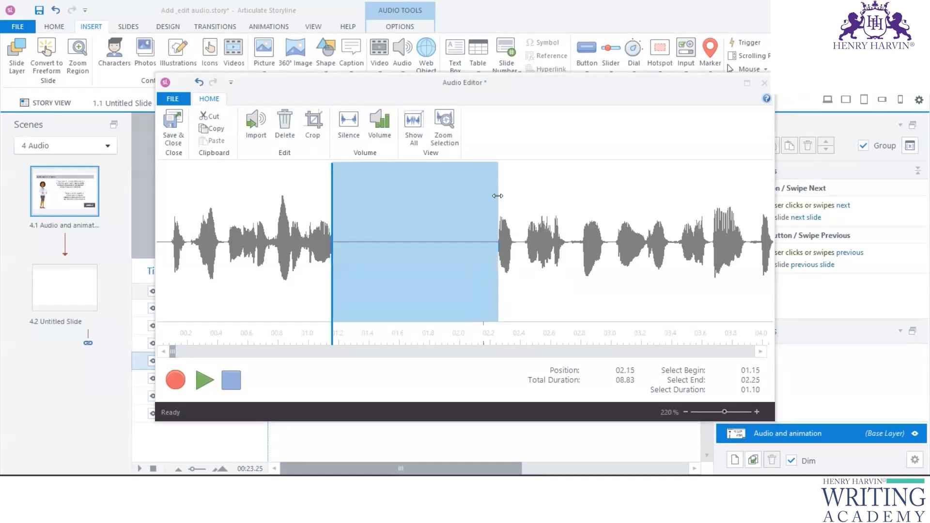
# Step: Delete the silent section from 01.15 to 02.25 and place the playhead at 01.15
pyautogui.moveTo(498, 183)
pyautogui.mouseDown()
pyautogui.moveTo(370, 187)
pyautogui.moveTo(499, 196)
pyautogui.mouseUp()
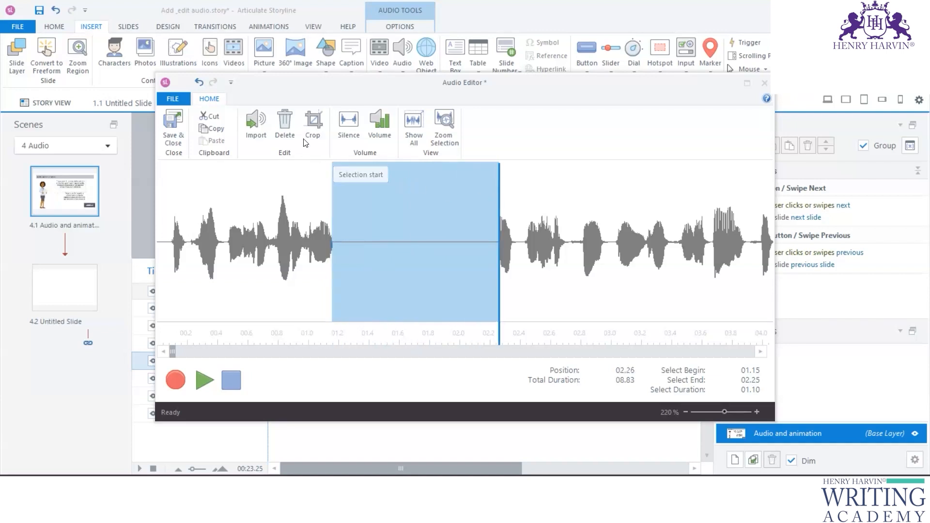
pyautogui.click(285, 121)
pyautogui.moveTo(334, 176)
pyautogui.mouseDown()
pyautogui.moveTo(341, 180)
pyautogui.moveTo(331, 183)
pyautogui.mouseUp()
pyautogui.click(342, 181)
pyautogui.click(344, 186)
pyautogui.click(350, 196)
pyautogui.click(317, 201)
pyautogui.click(331, 207)
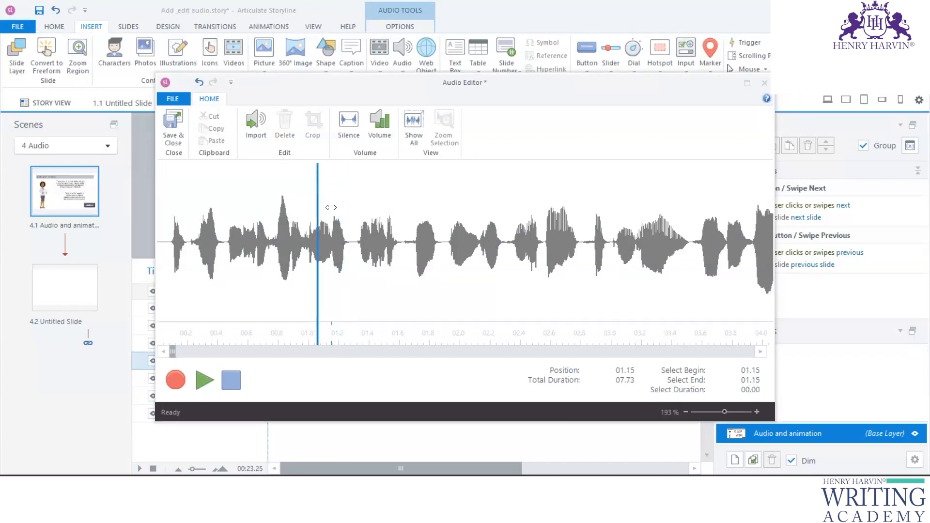
# Step: Insert 0.2 s of silence at the playhead position 01.15 in the waveform
pyautogui.click(355, 135)
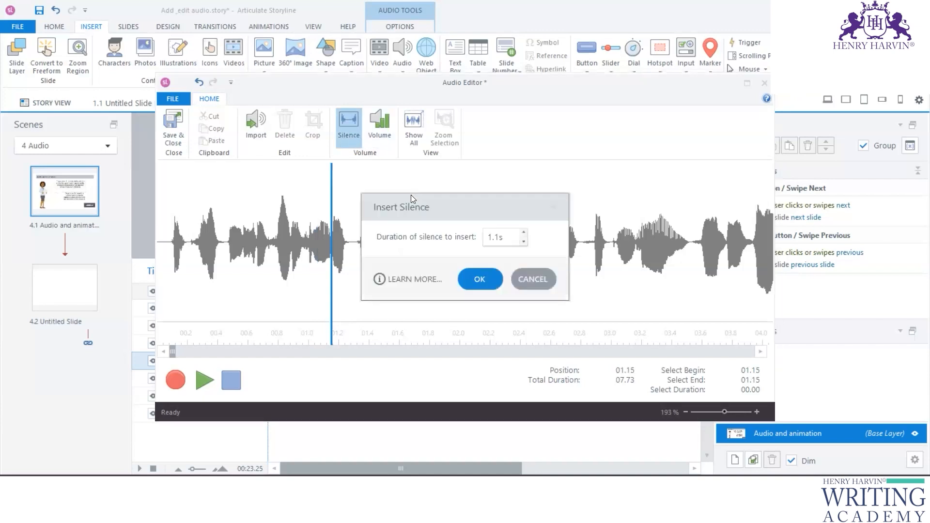
pyautogui.moveTo(498, 237); pyautogui.dragTo(480, 238)
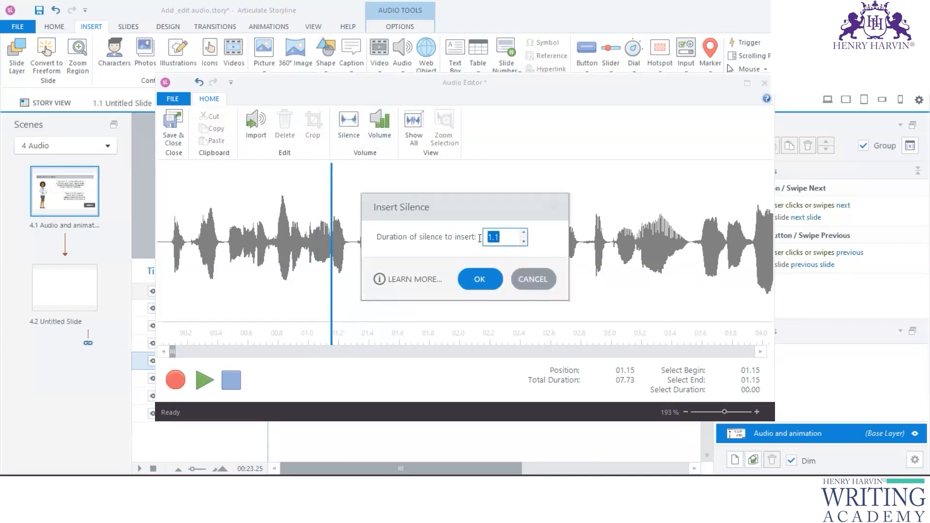
pyautogui.write('0')
pyautogui.click(482, 280)
pyautogui.click(376, 283)
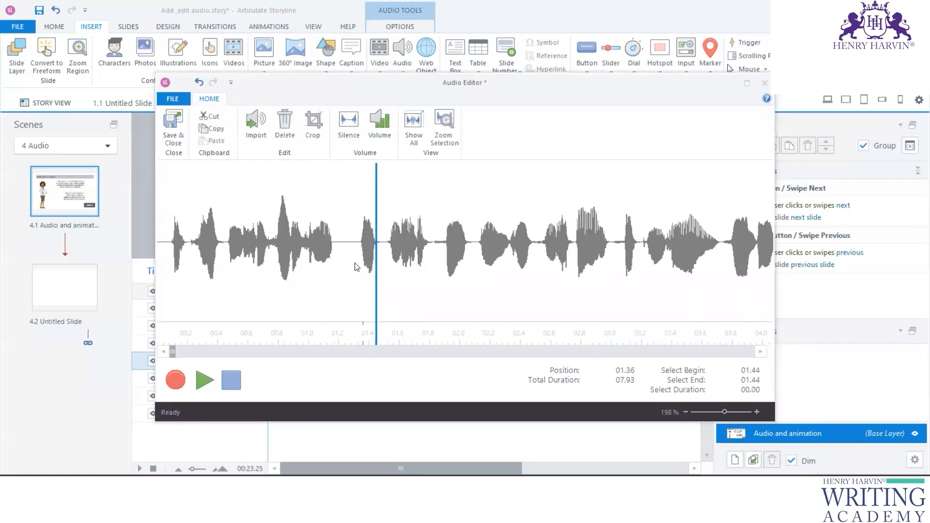
# Step: Place the playhead at 01.29 in the silence and play back the edited audio
pyautogui.click(353, 233)
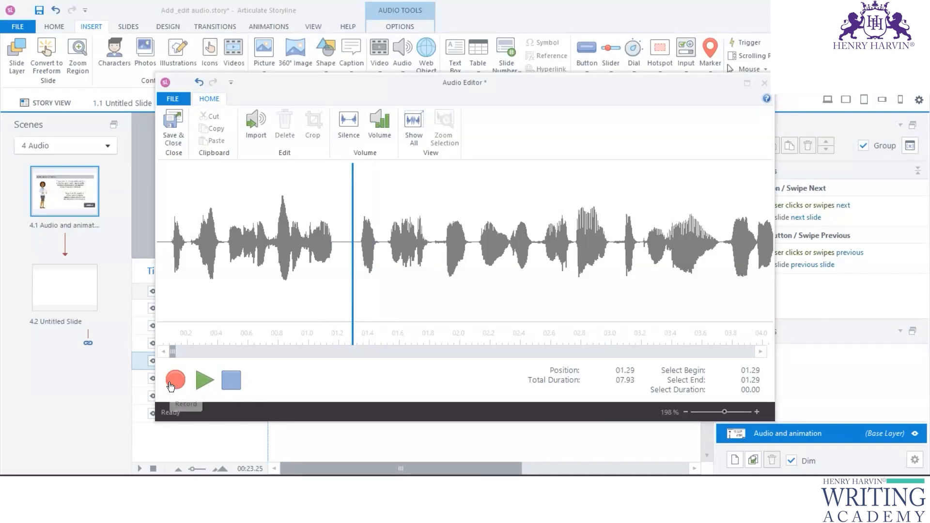
pyautogui.click(201, 387)
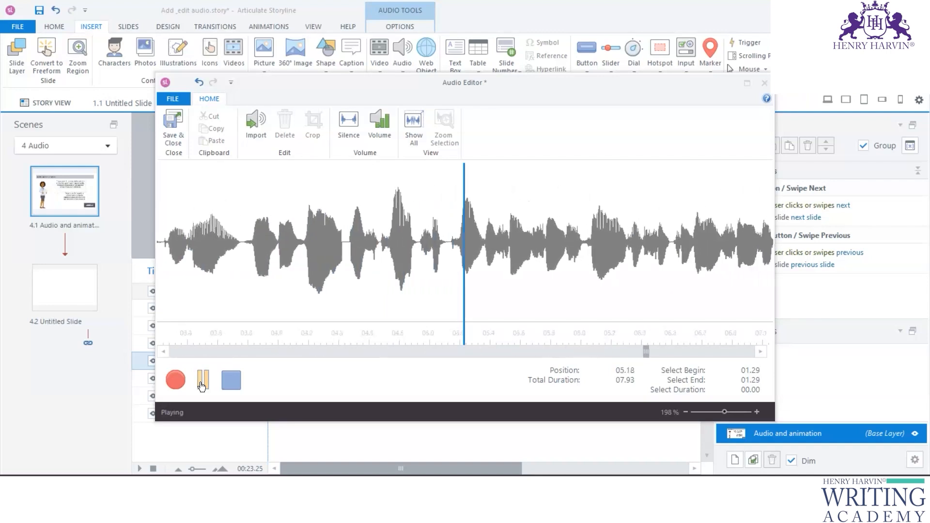
pyautogui.click(202, 387)
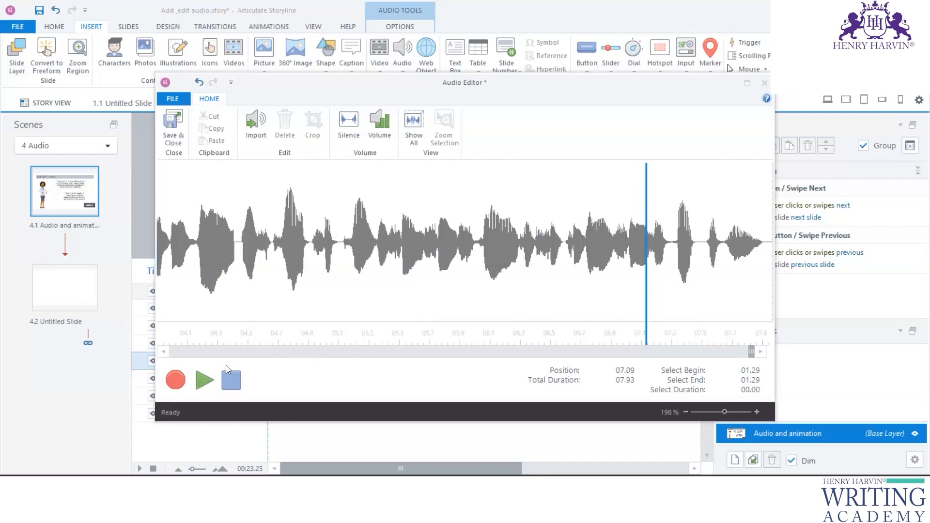
pyautogui.click(202, 386)
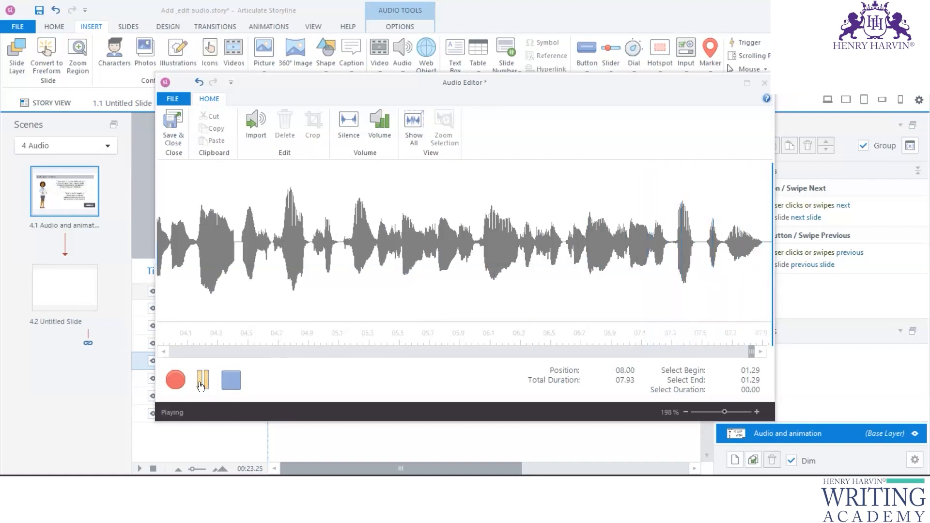
pyautogui.click(201, 385)
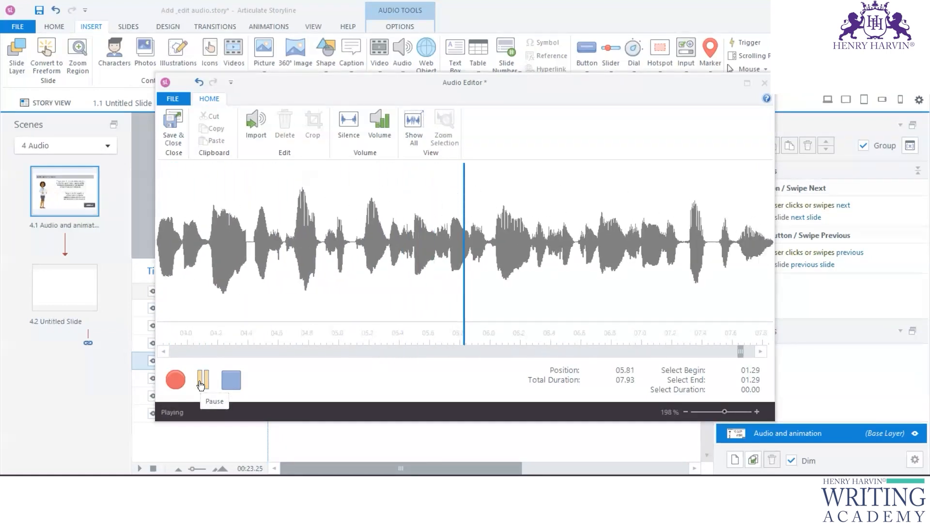
pyautogui.click(201, 385)
# Step: Open the Change Volume settings for the clip and accept them with a 0% change
pyautogui.click(391, 299)
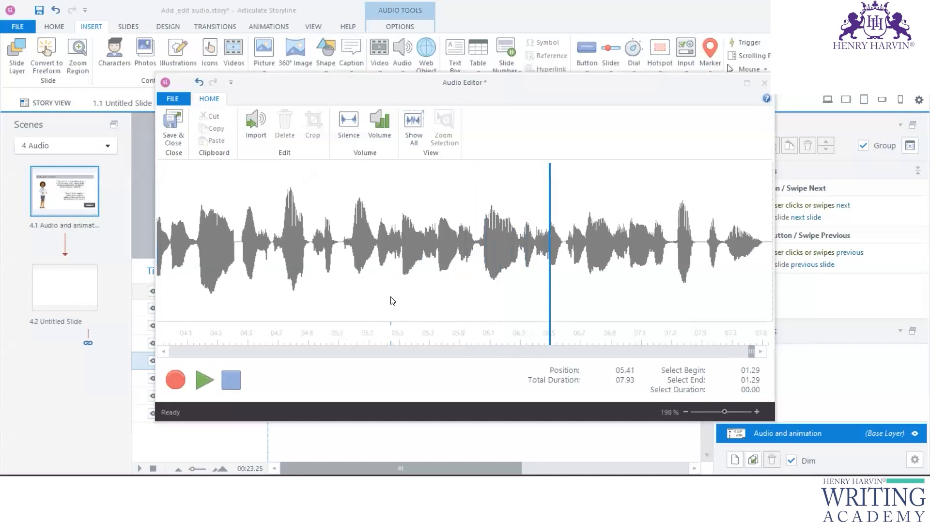
pyautogui.click(380, 126)
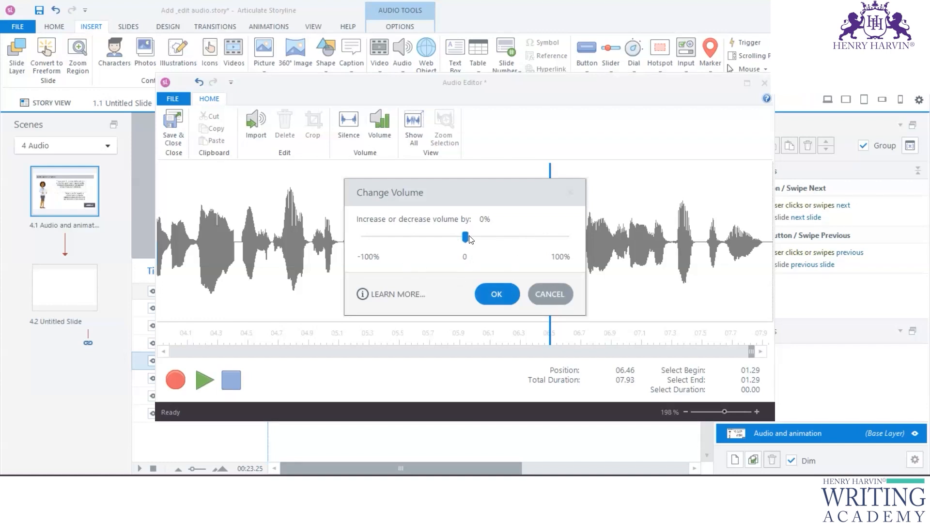
pyautogui.click(492, 292)
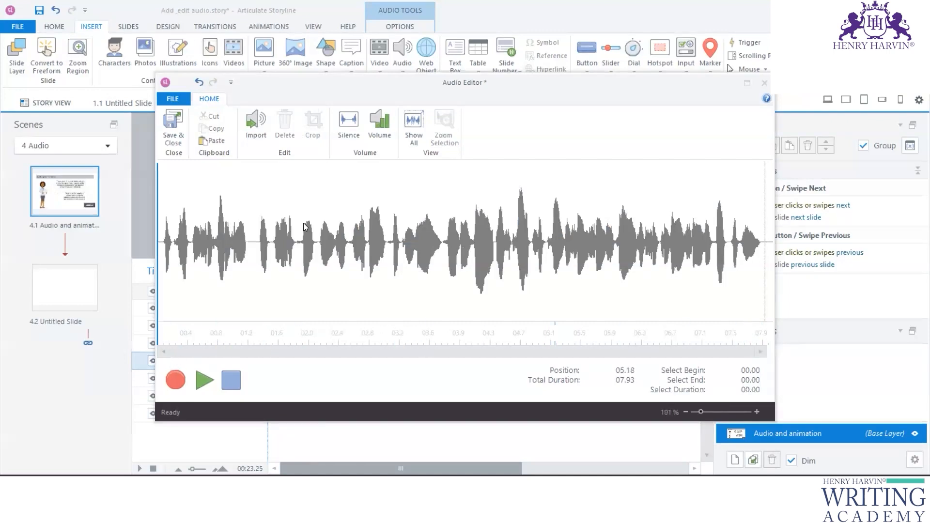
# Step: Select the final section of the waveform from 07.18 to 07.92
pyautogui.click(767, 270)
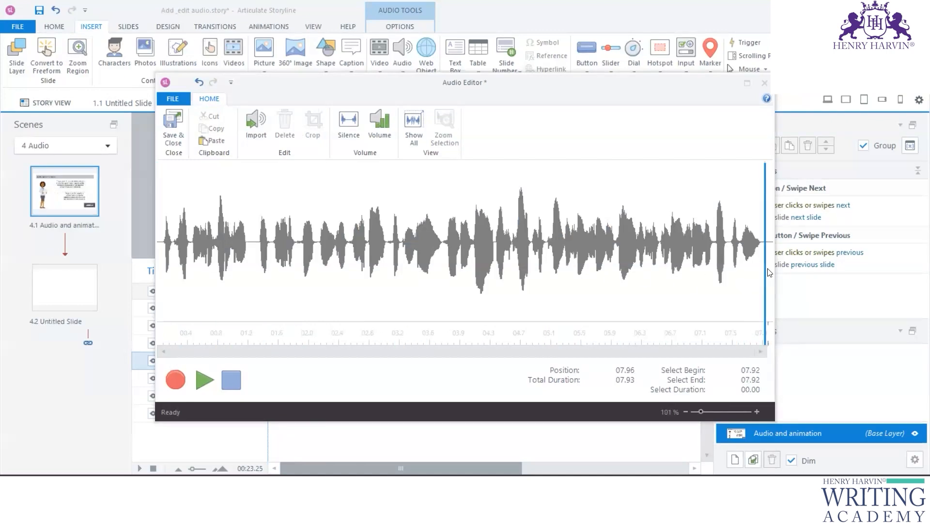
pyautogui.moveTo(765, 272); pyautogui.dragTo(707, 274)
pyautogui.click(747, 284)
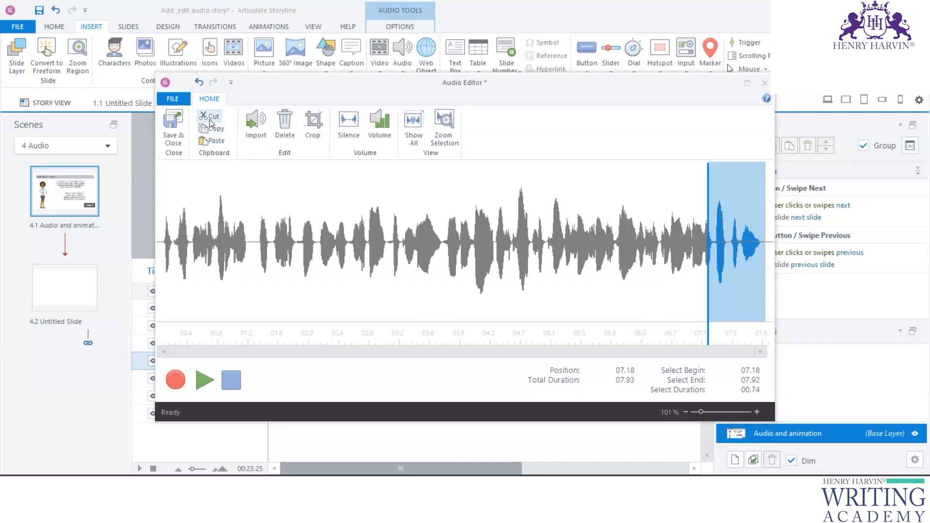
# Step: Cut the waveform section from 02.79 to 03.67 and paste it at 05.08
pyautogui.moveTo(370, 241); pyautogui.dragTo(438, 243)
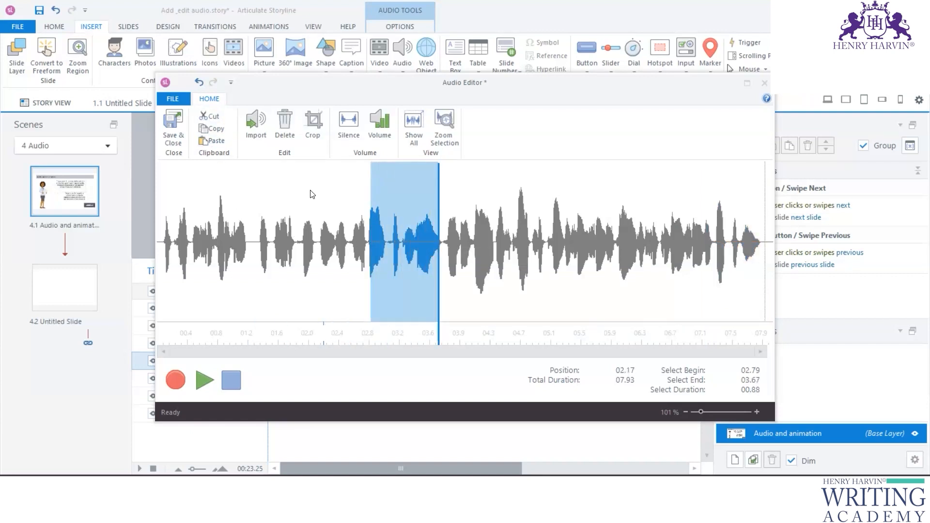
pyautogui.click(216, 119)
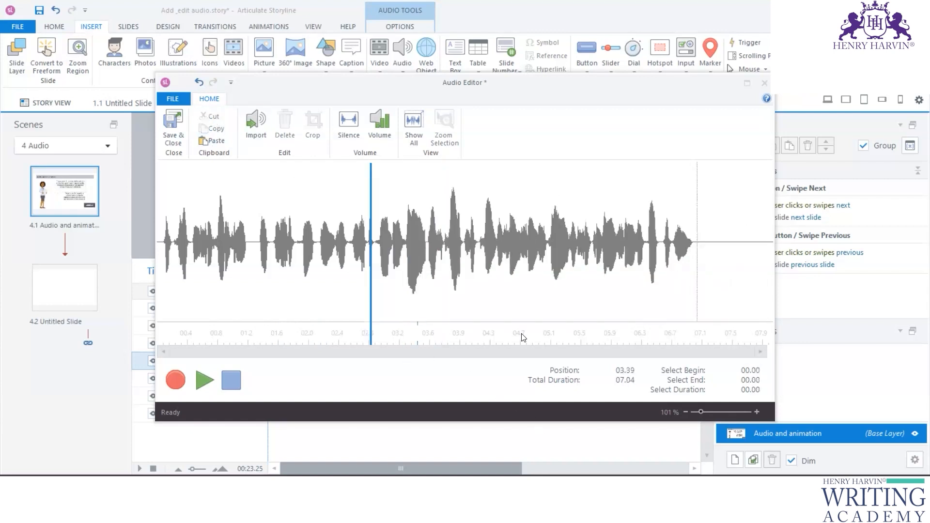
pyautogui.click(708, 260)
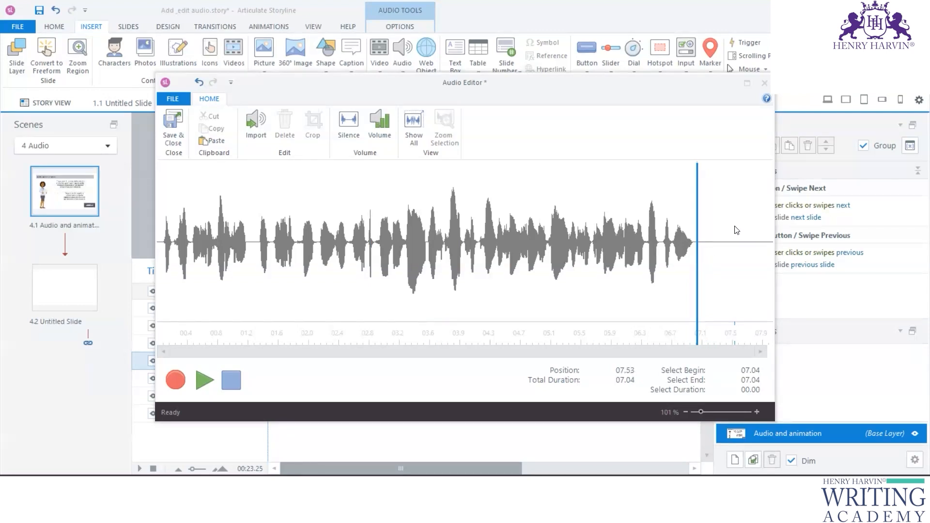
pyautogui.click(548, 213)
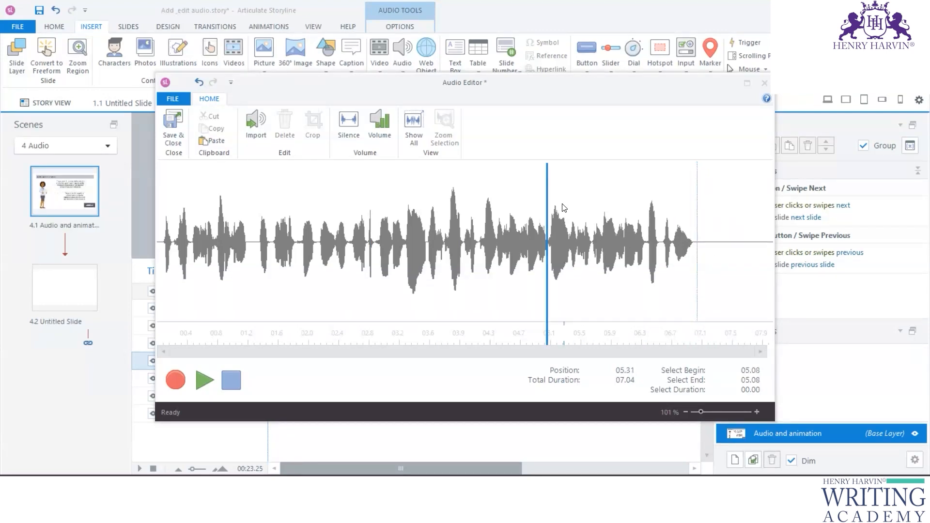
pyautogui.click(217, 141)
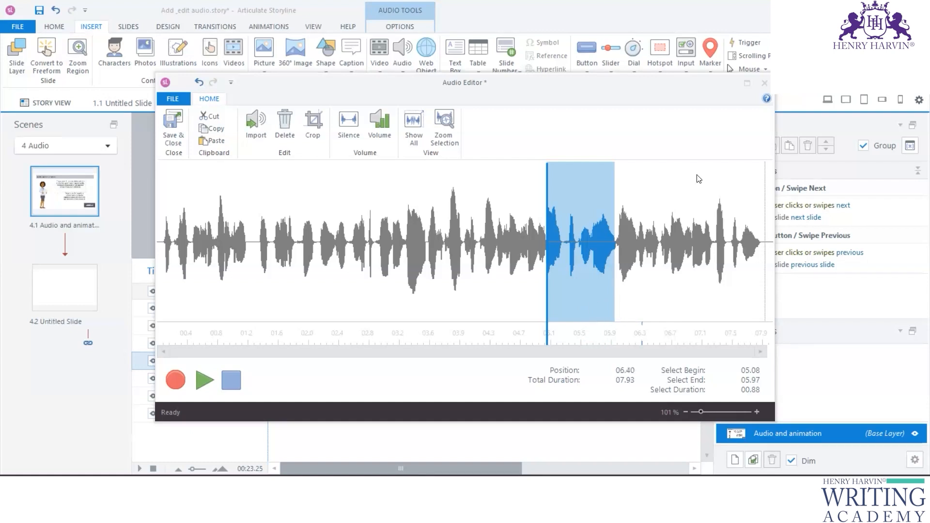
# Step: Close the Audio Editor without saving the changes and open slide 4.2
pyautogui.click(761, 85)
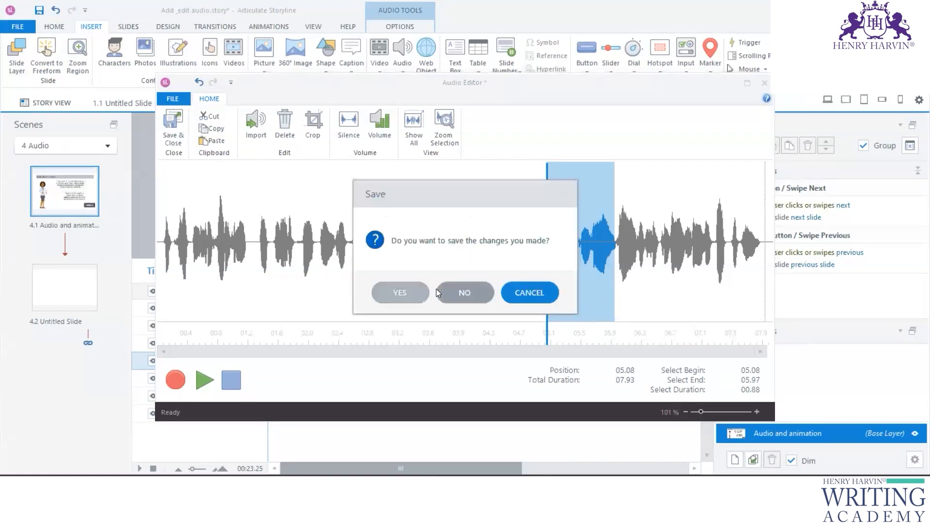
pyautogui.click(461, 292)
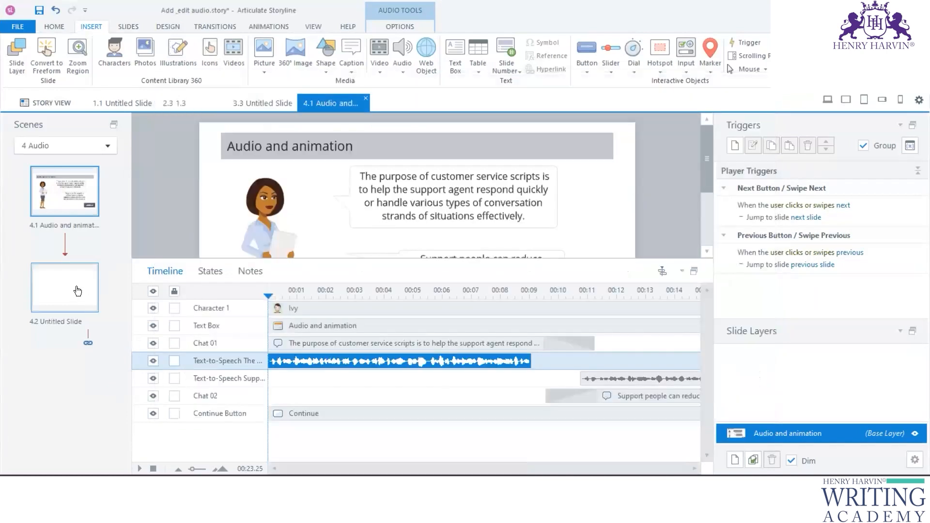
pyautogui.click(77, 290)
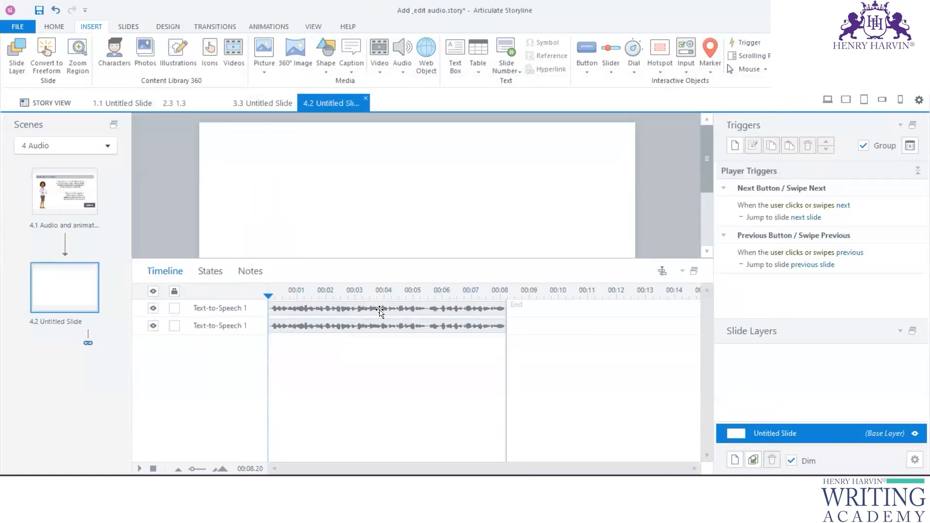
# Step: Select the text-to-speech clips in turn and extend slide 4.2's timeline to 14.75 seconds
pyautogui.click(378, 310)
pyautogui.click(383, 325)
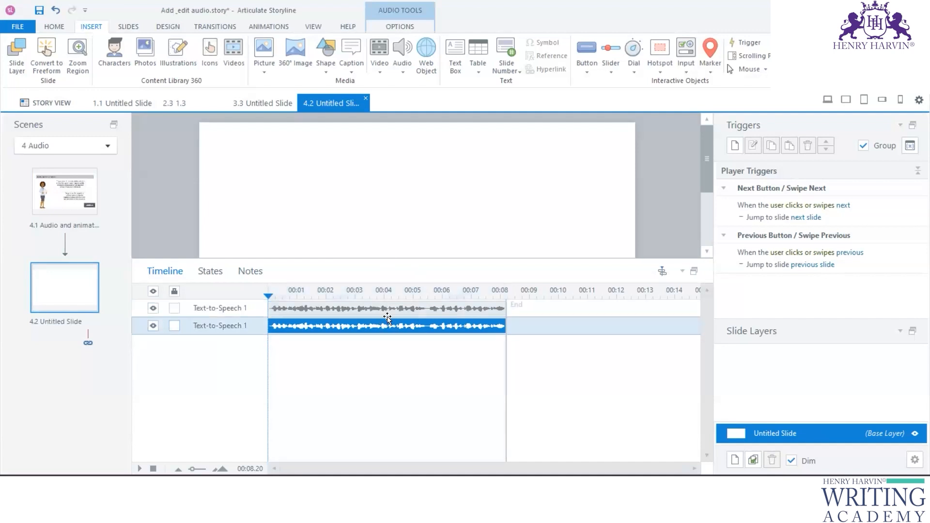
pyautogui.click(393, 311)
pyautogui.moveTo(506, 307); pyautogui.dragTo(696, 310)
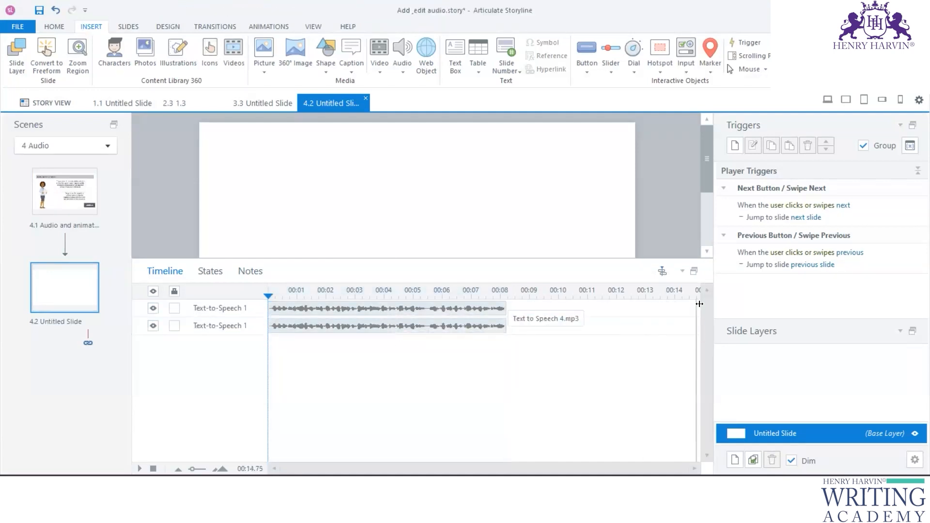
# Step: Examine the end of the first text-to-speech clip's waveform in the Audio Editor at 204% zoom, and close the editor
pyautogui.doubleClick(436, 312)
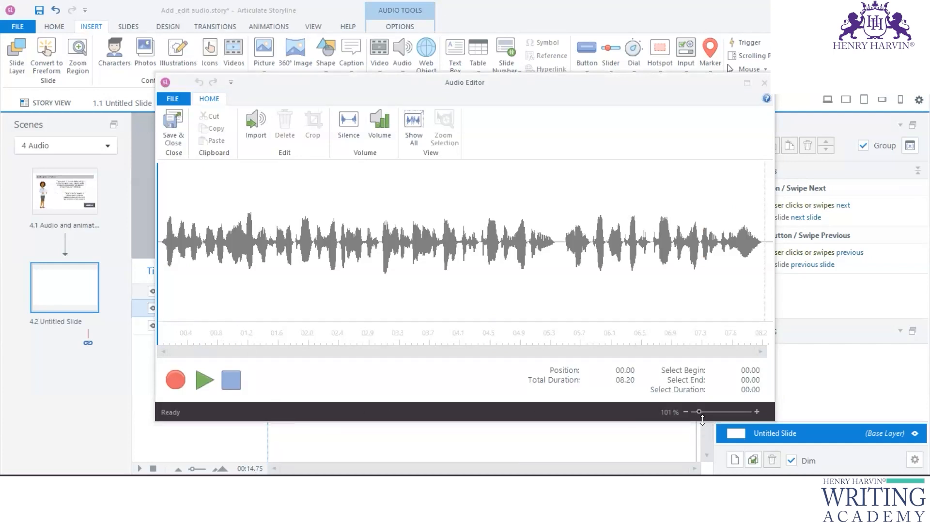
pyautogui.moveTo(699, 411); pyautogui.dragTo(725, 417)
pyautogui.moveTo(172, 352); pyautogui.dragTo(771, 373)
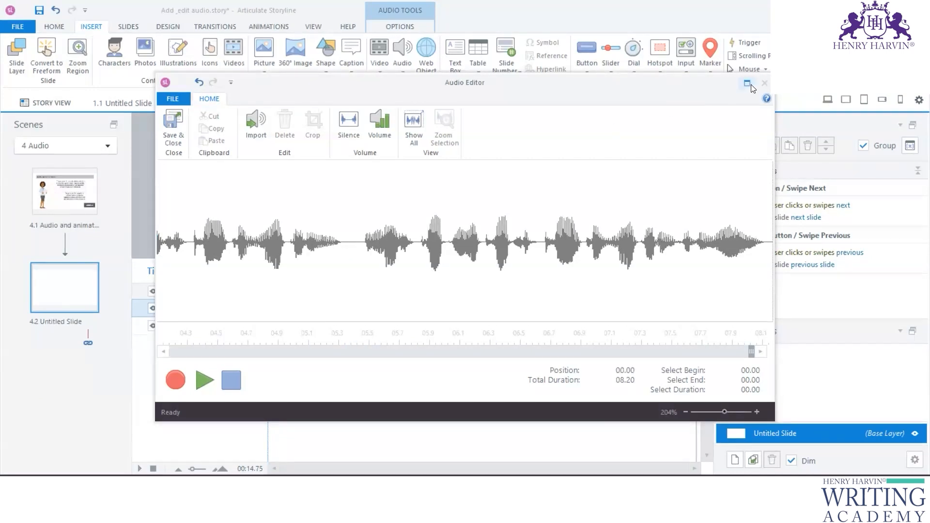
pyautogui.click(765, 84)
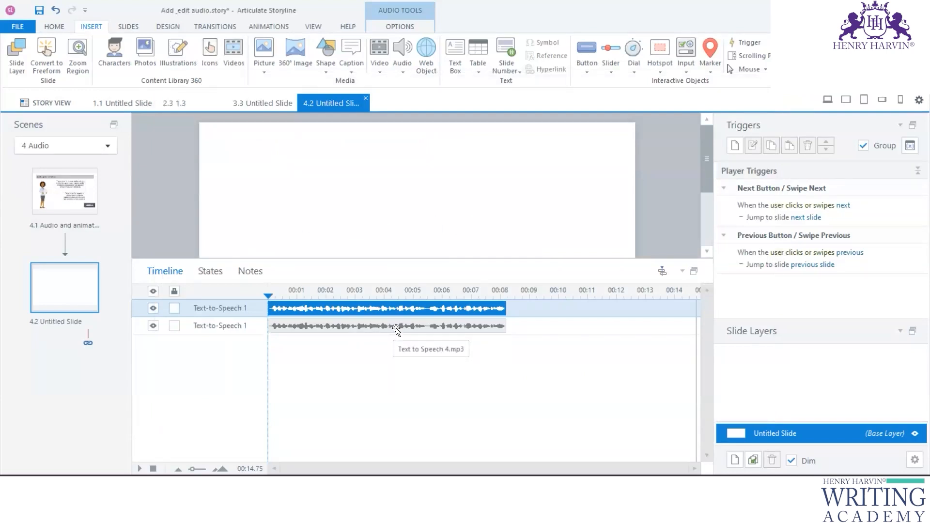
# Step: Change the number in the second text-to-speech clip's name to 2, and delete that clip from the timeline
pyautogui.doubleClick(244, 328)
pyautogui.click(244, 328)
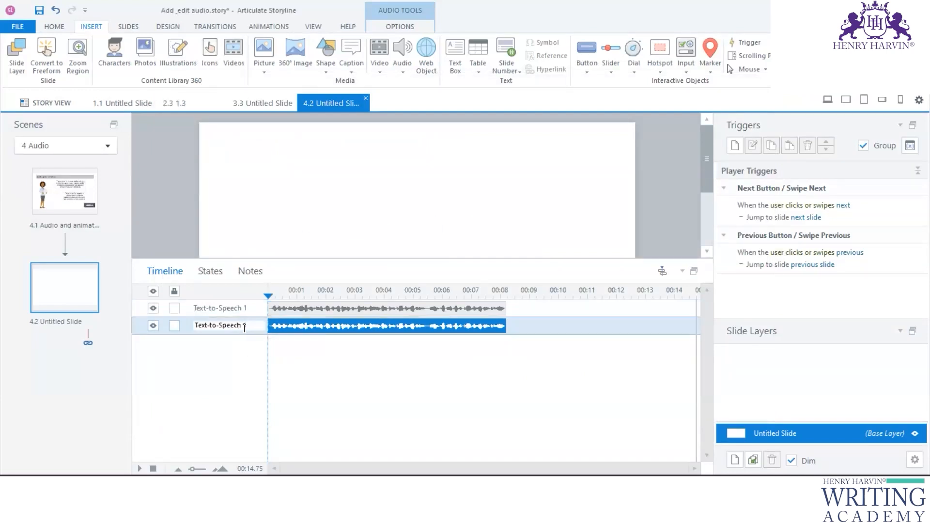
pyautogui.write('2')
pyautogui.click(242, 374)
pyautogui.click(295, 326)
pyautogui.press('Delete')
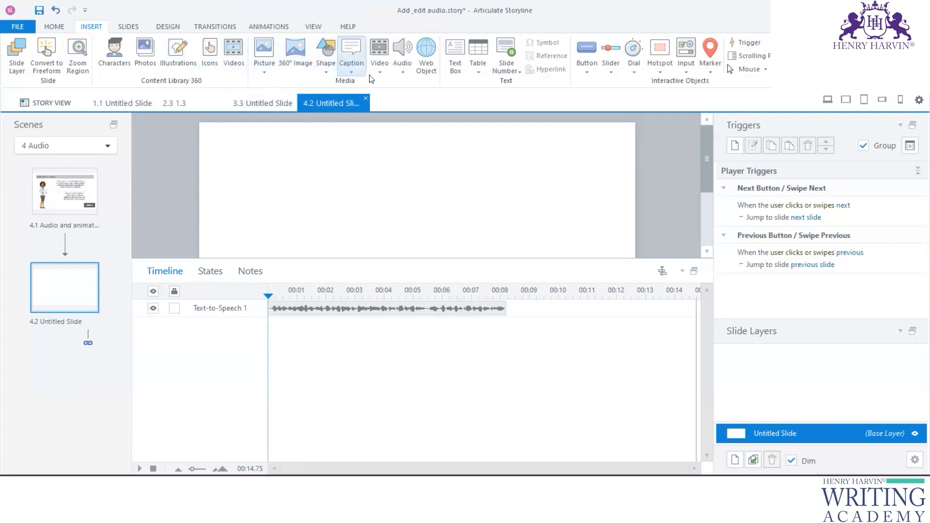
# Step: Insert a text-to-speech clip of the content marketing script in the Gregory voice, with a long gap before "the most popular"
pyautogui.click(402, 65)
pyautogui.click(412, 125)
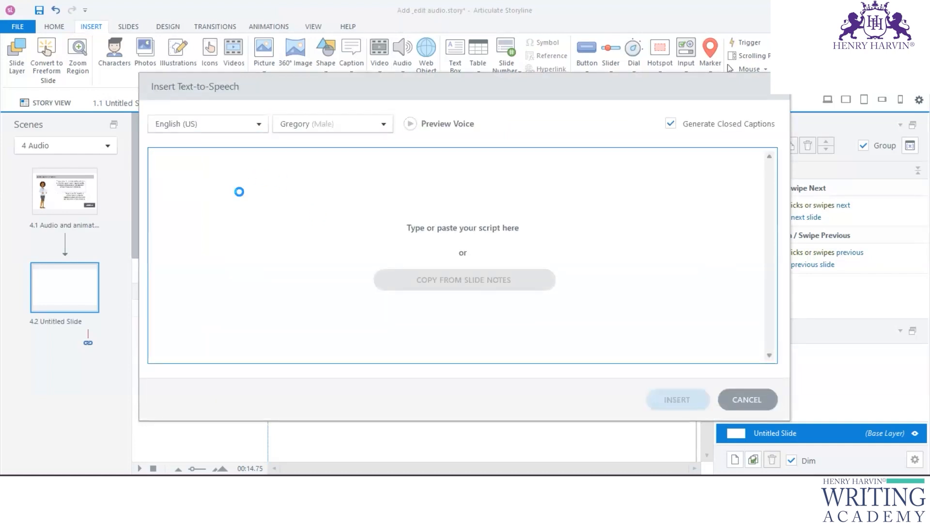
pyautogui.write('Businesses can get more leverage from their content marketing efforts by understanding the benefits of content marketing, the most popular types of content marketing for the year,')
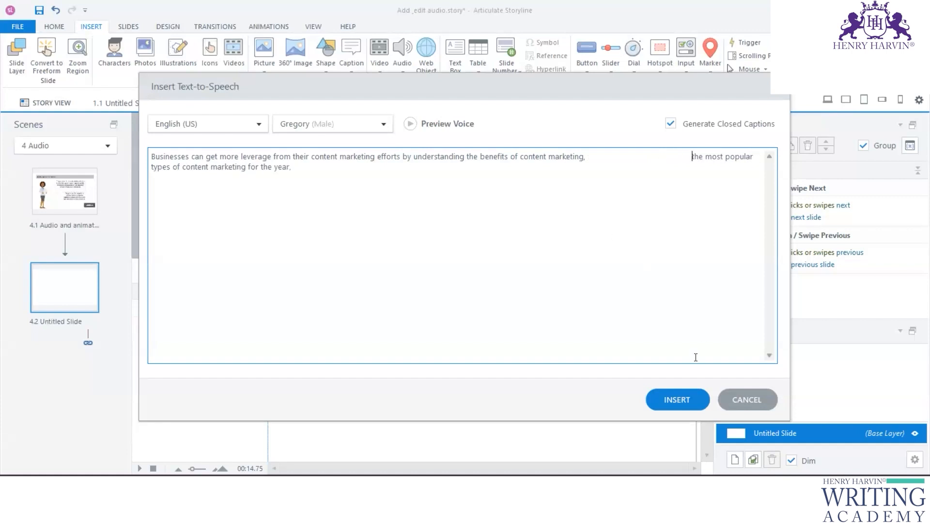
pyautogui.click(682, 396)
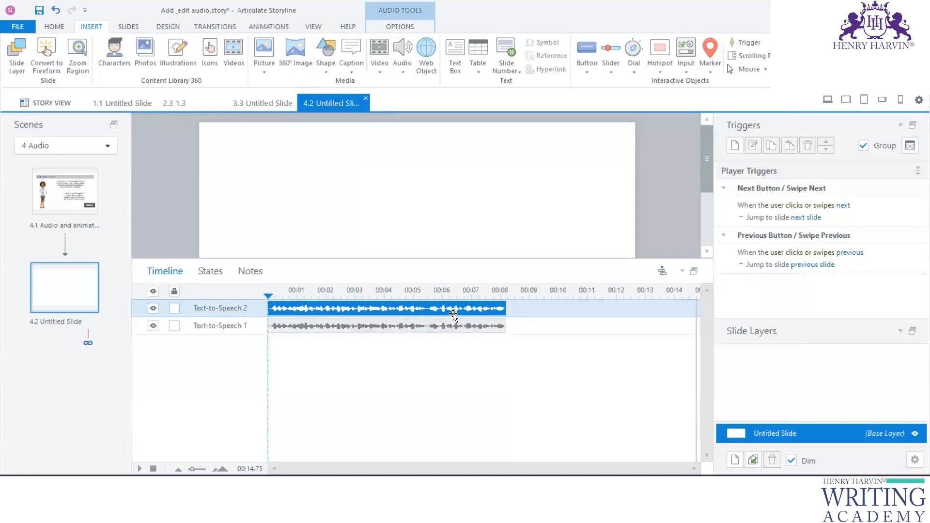
# Step: Play the Text-to-Speech 2 clip from 04.86 in the Audio Editor at 145% zoom, and close the editor
pyautogui.doubleClick(434, 319)
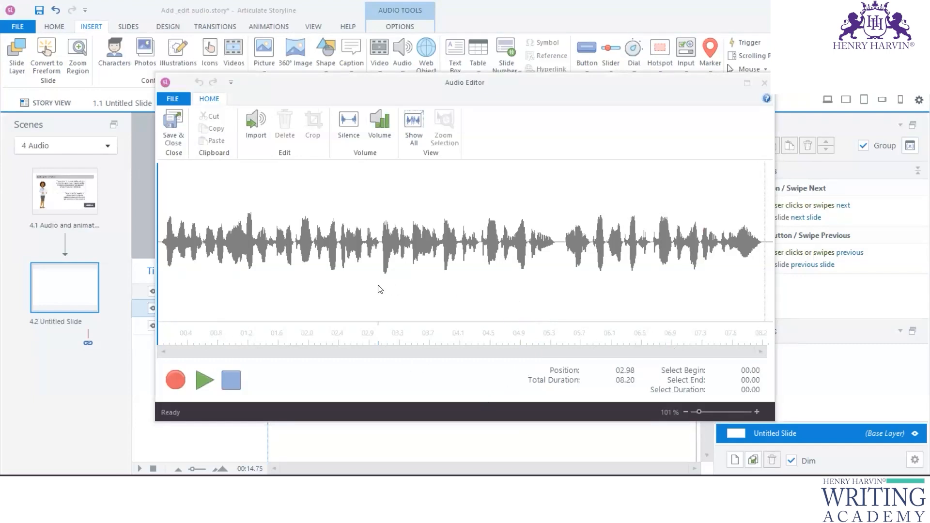
pyautogui.moveTo(699, 412); pyautogui.dragTo(716, 412)
pyautogui.moveTo(175, 348); pyautogui.dragTo(547, 369)
pyautogui.click(541, 249)
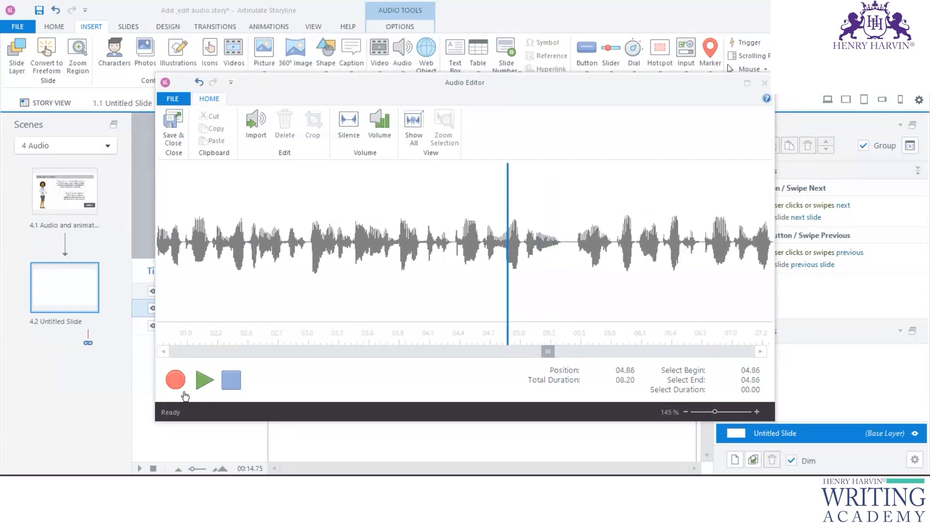
pyautogui.click(204, 380)
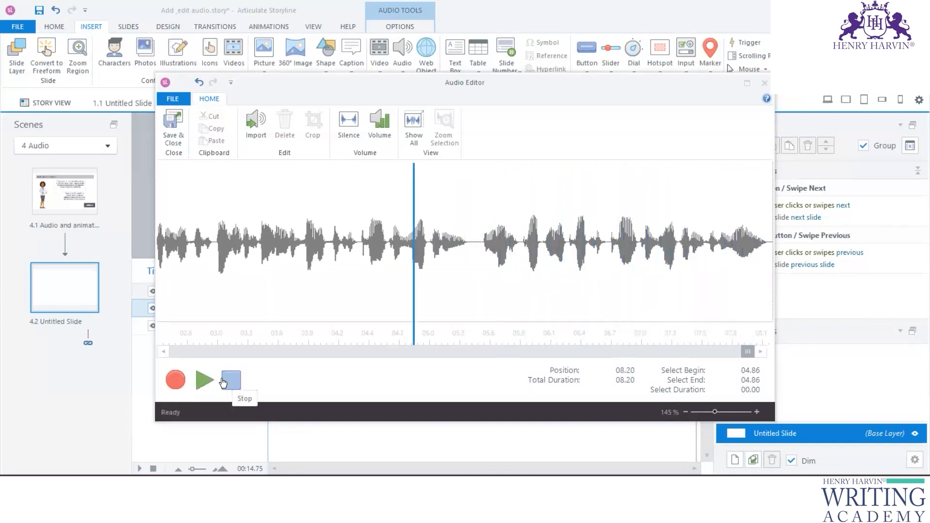
pyautogui.click(764, 84)
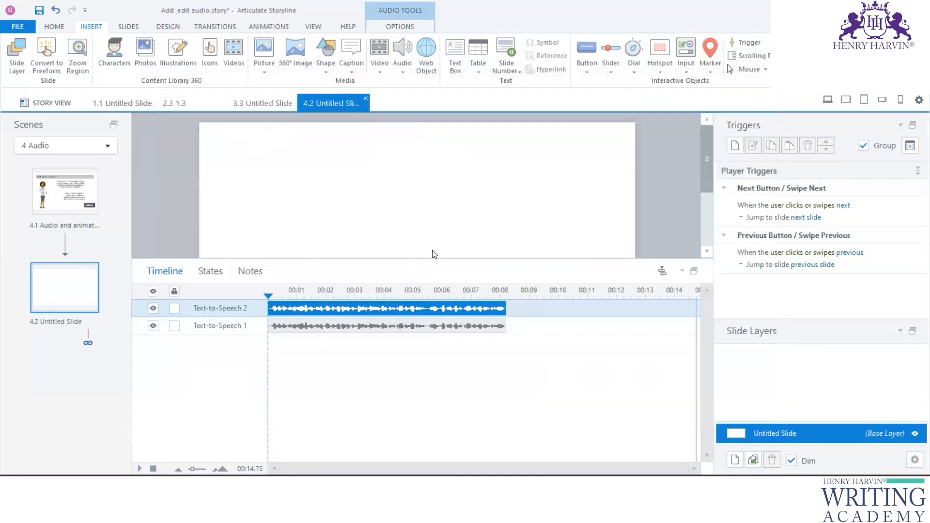
# Step: Play the Text-to-Speech 1 clip in the Audio Editor, delete its section from 05.38 to 05.51 and save the changes
pyautogui.doubleClick(407, 326)
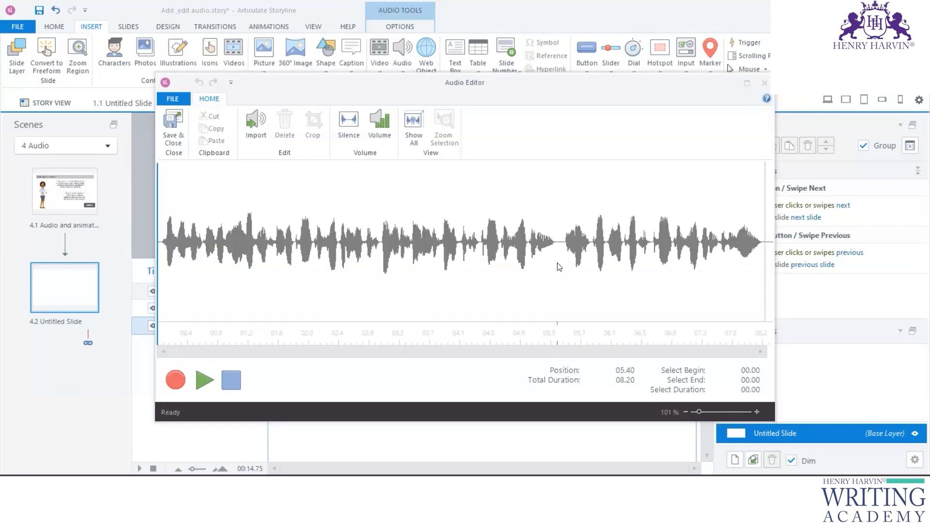
pyautogui.click(205, 380)
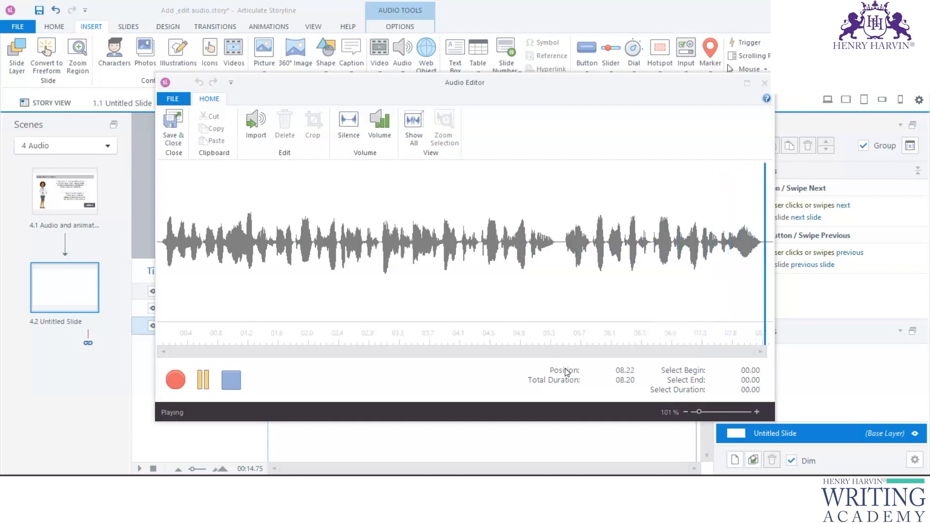
pyautogui.click(557, 247)
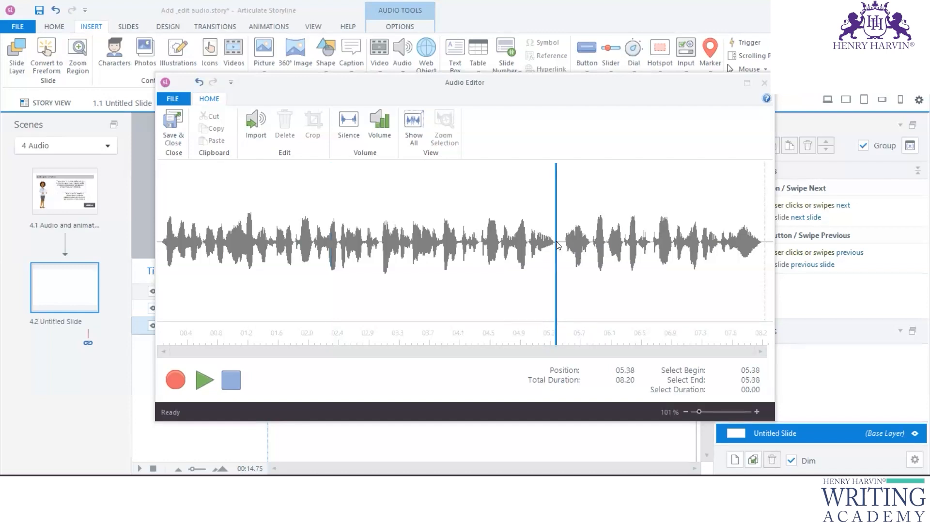
pyautogui.moveTo(555, 219); pyautogui.dragTo(565, 220)
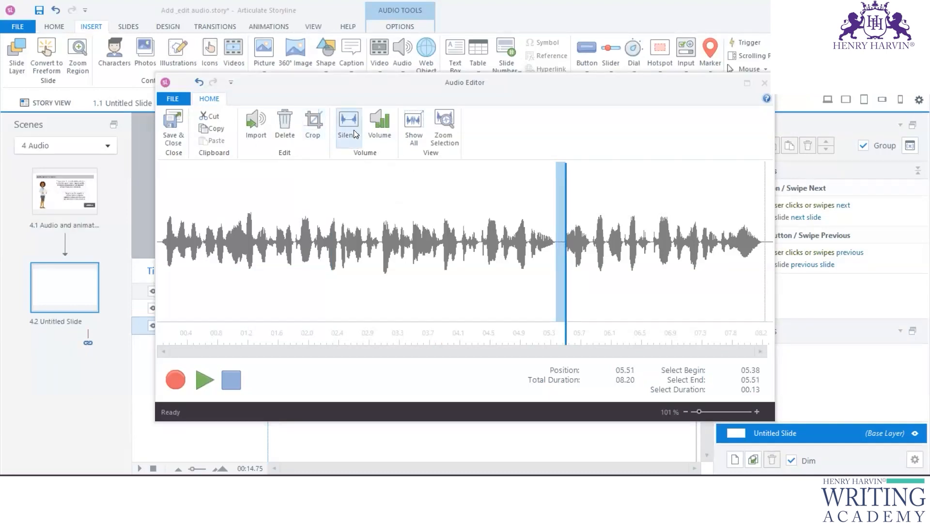
pyautogui.click(285, 127)
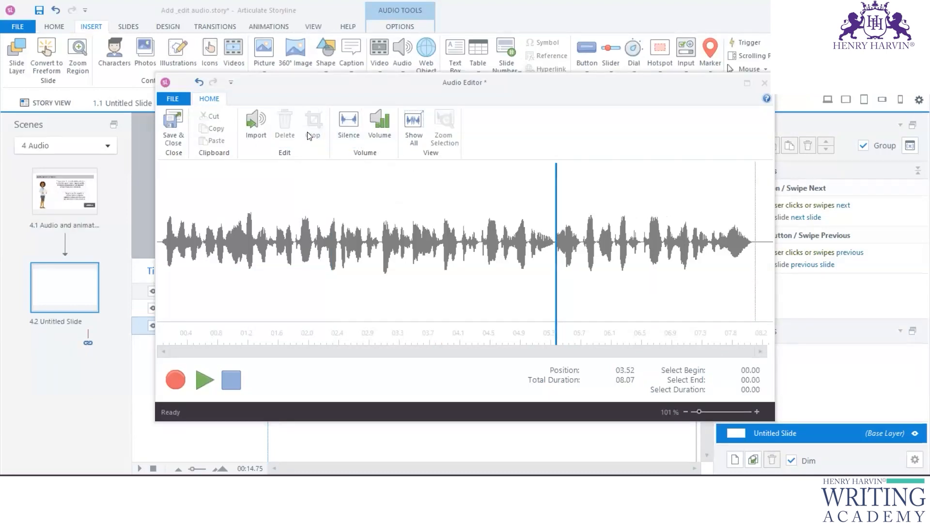
pyautogui.click(765, 83)
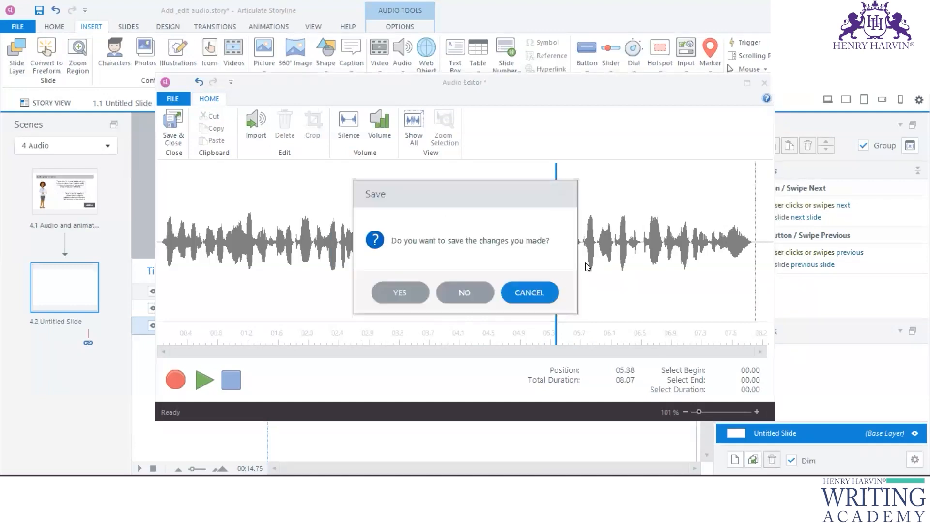
pyautogui.click(400, 293)
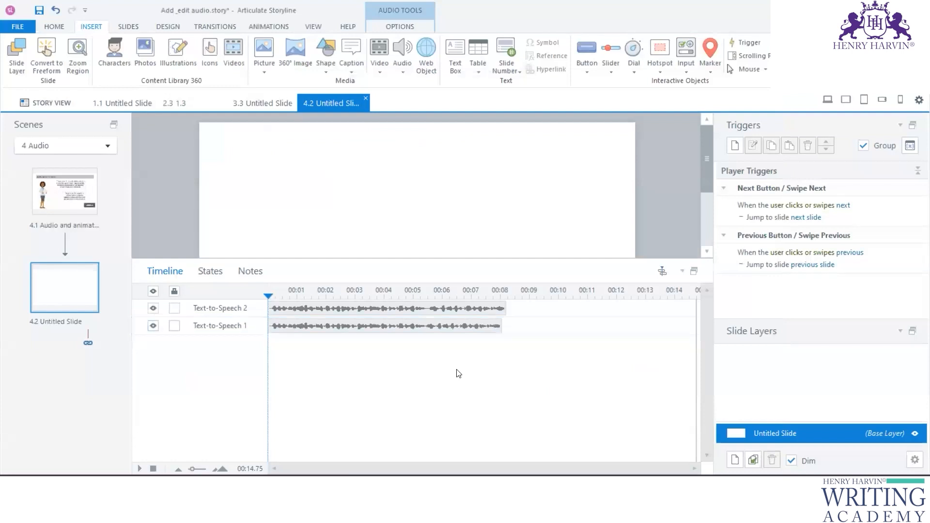
# Step: Select the Text-to-Speech 2 and Text-to-Speech 1 clips in turn to compare their lengths on the timeline
pyautogui.click(509, 318)
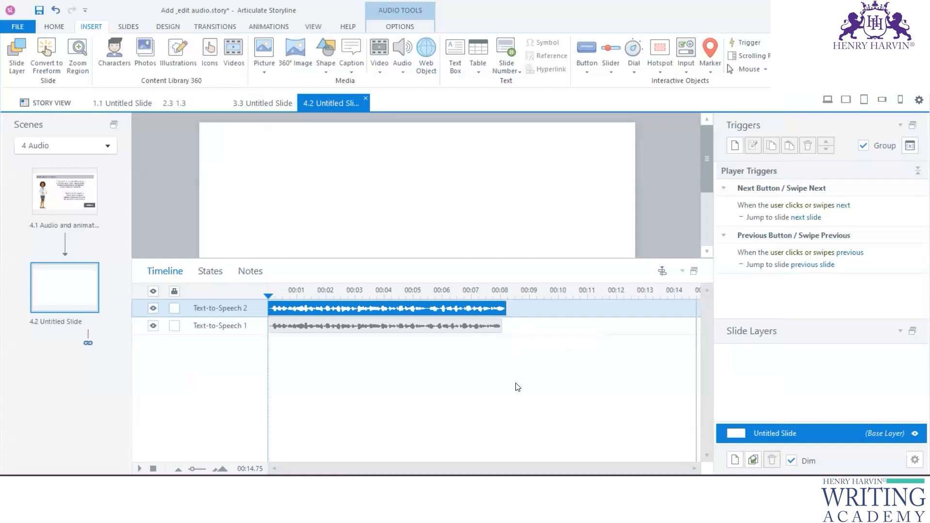
pyautogui.click(494, 328)
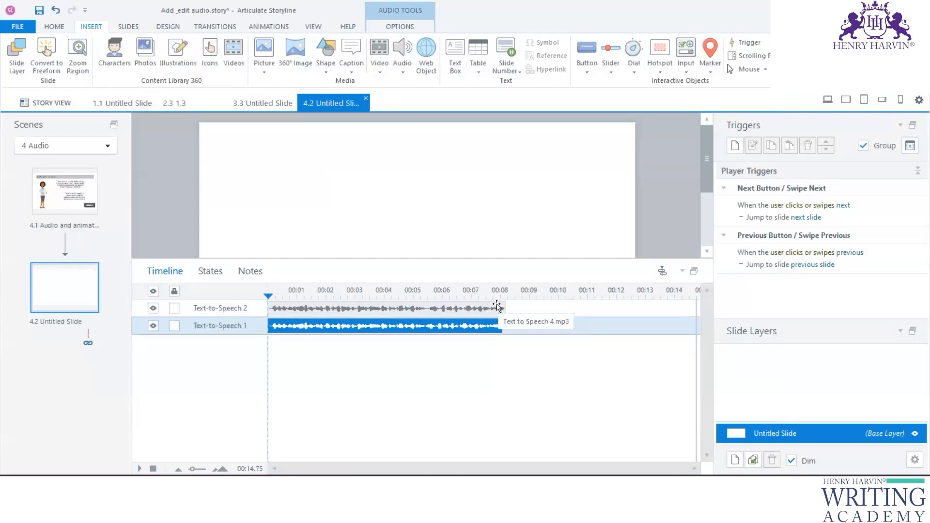
pyautogui.click(497, 310)
pyautogui.click(492, 327)
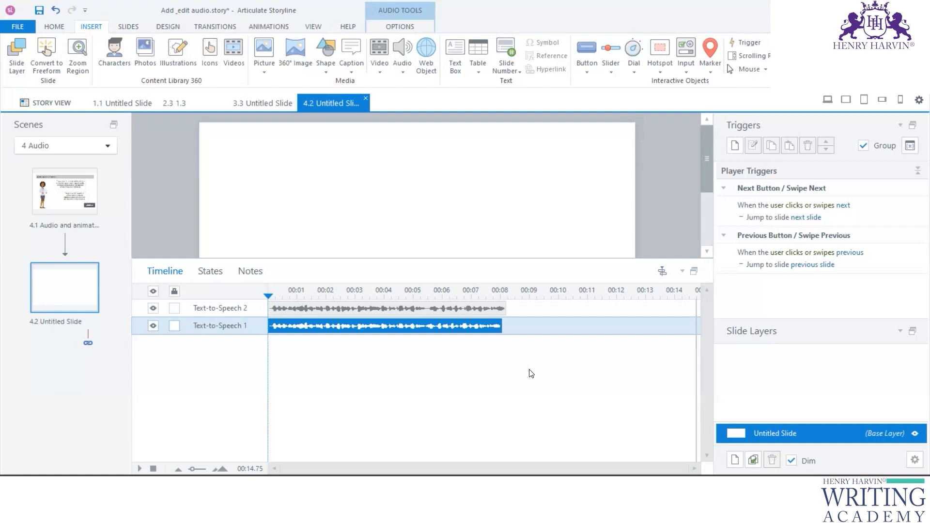
# Step: Switch to the Add _edit video.story project, open slide 1.1 and shrink the timeline area to show the whole slide
pyautogui.hotkey('alt', 'Tab')
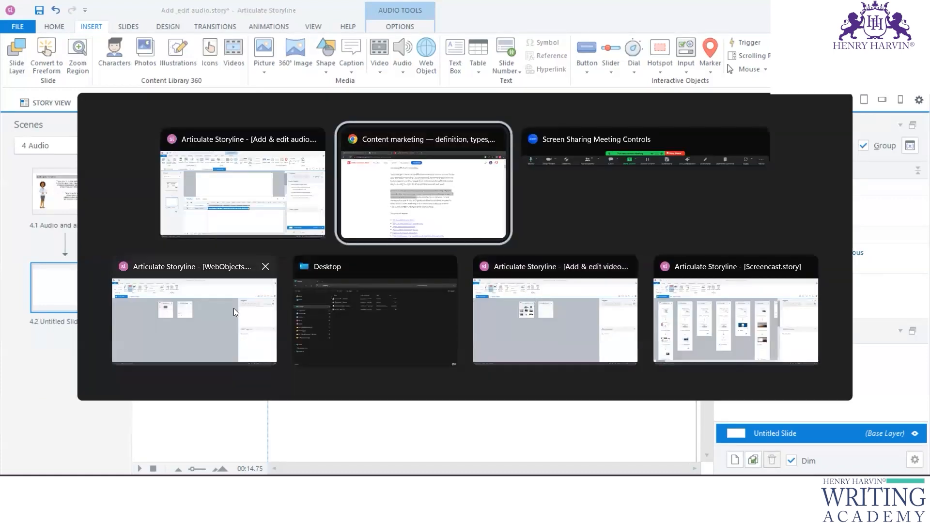
pyautogui.click(584, 337)
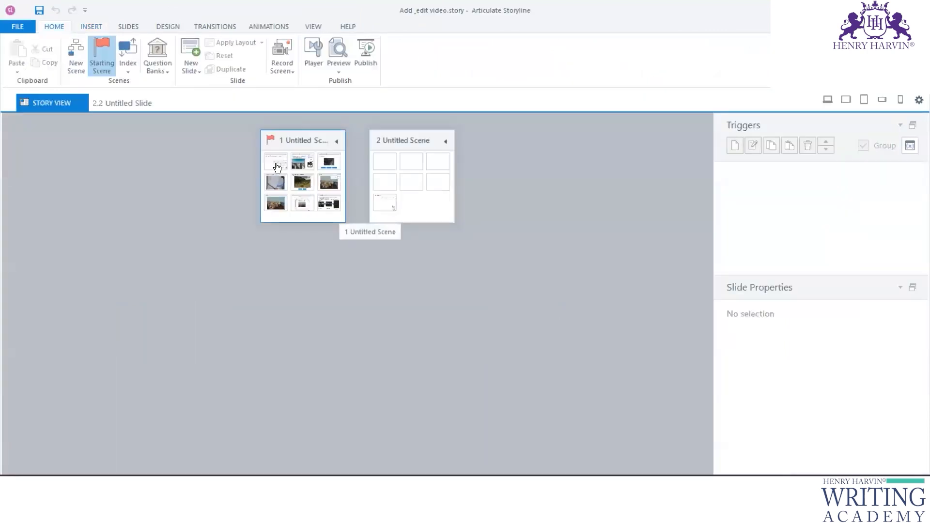
pyautogui.click(278, 167)
pyautogui.doubleClick(278, 167)
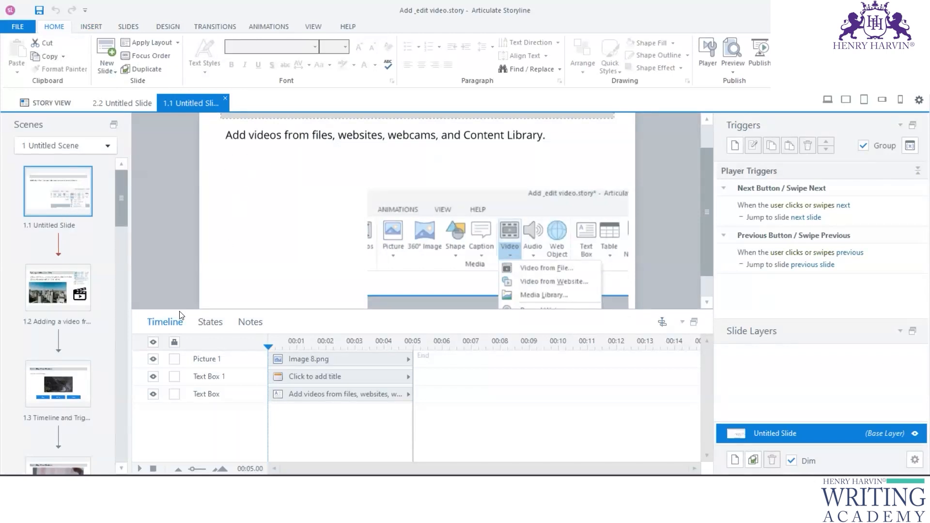
pyautogui.moveTo(180, 310); pyautogui.dragTo(184, 398)
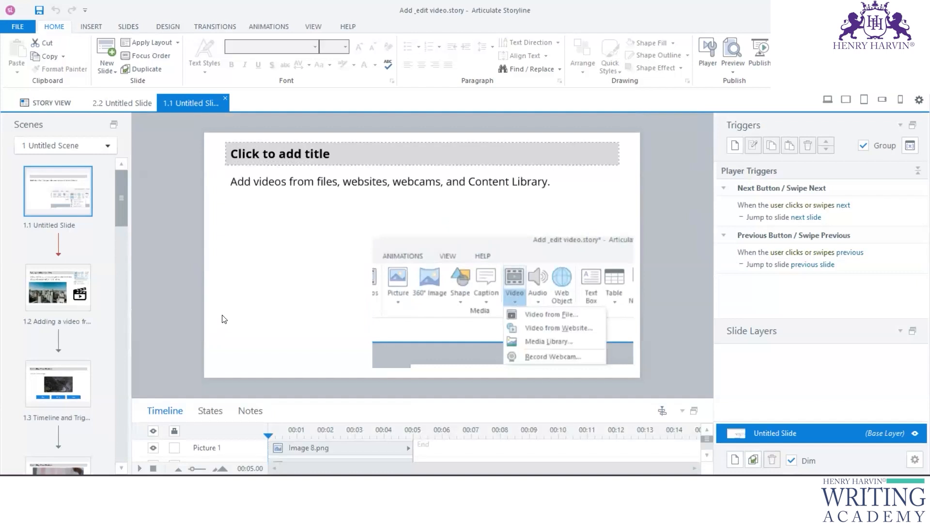
# Step: Look through the available options for inserting audio and video on slide 1.1
pyautogui.click(91, 28)
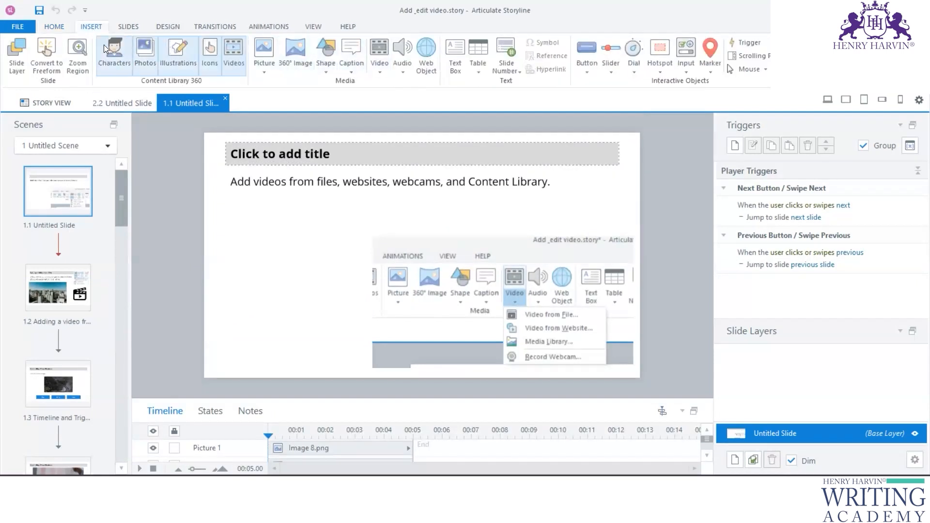
pyautogui.click(403, 69)
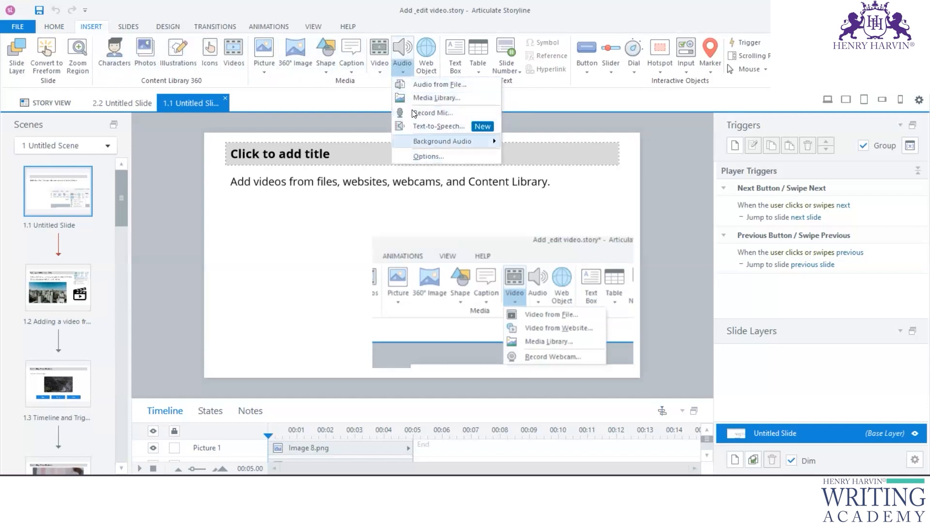
pyautogui.click(383, 73)
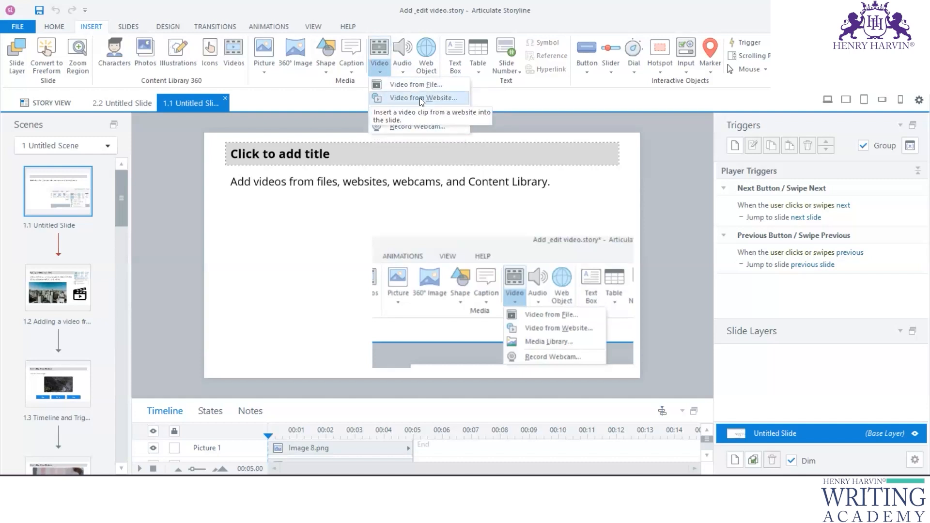
# Step: Add a new blank slide between slide 1.1 and the "Adding a video from file" slide
pyautogui.click(49, 290)
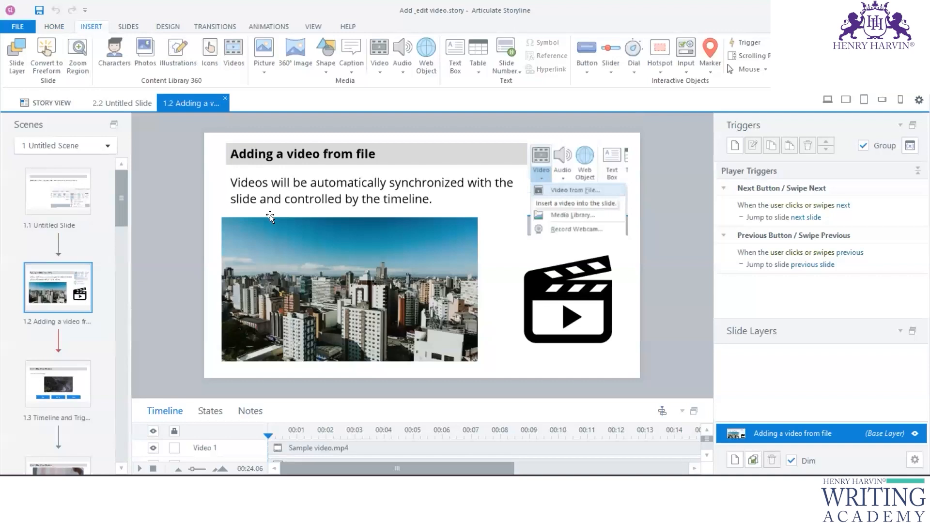
pyautogui.moveTo(313, 401)
pyautogui.mouseDown()
pyautogui.moveTo(323, 346)
pyautogui.moveTo(307, 402)
pyautogui.mouseUp()
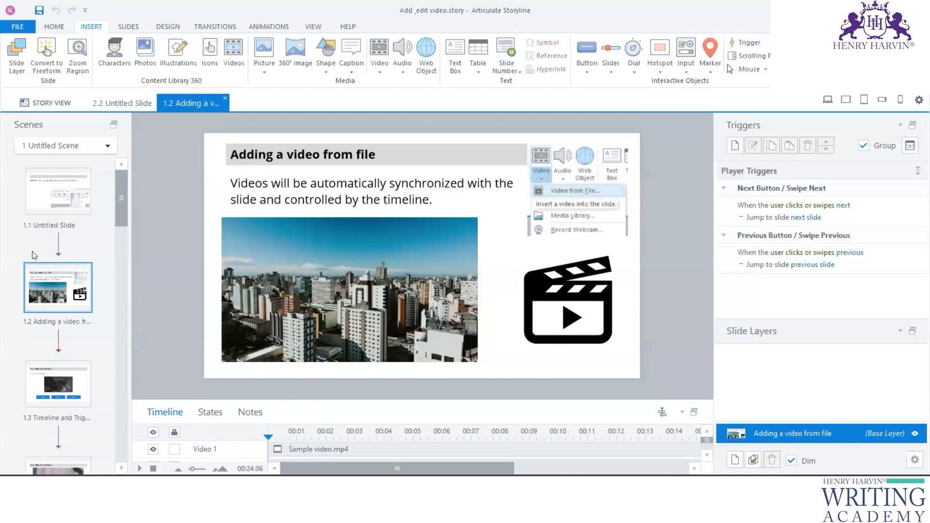
pyautogui.rightClick(57, 245)
pyautogui.moveTo(146, 249)
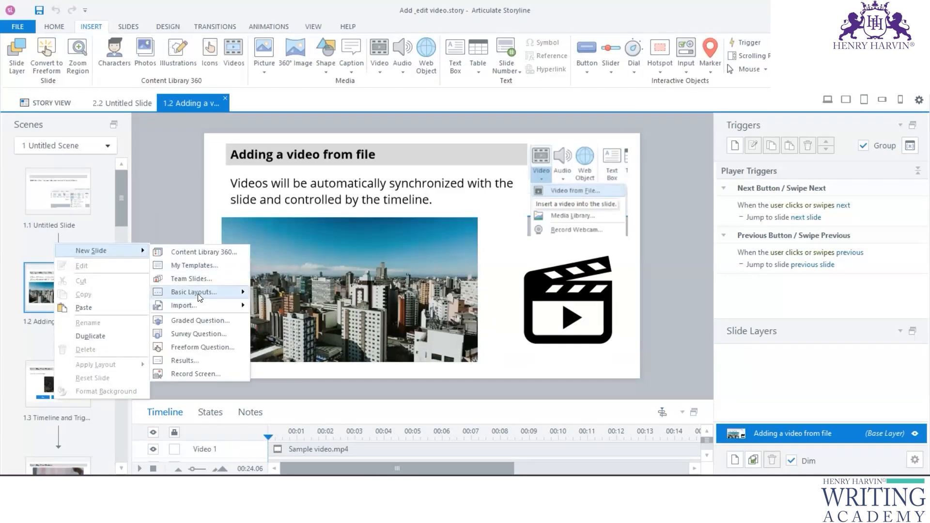
pyautogui.moveTo(200, 296)
pyautogui.click(339, 341)
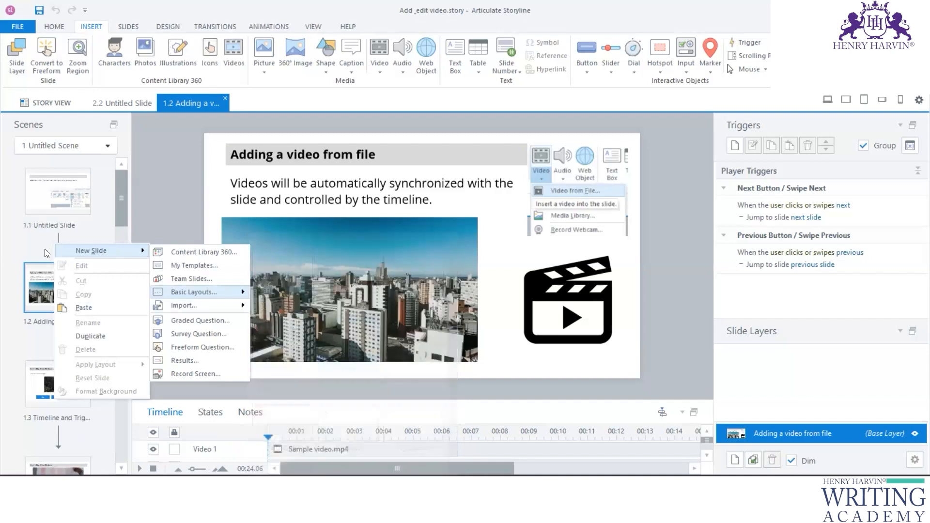
pyautogui.moveTo(56, 376); pyautogui.dragTo(53, 230)
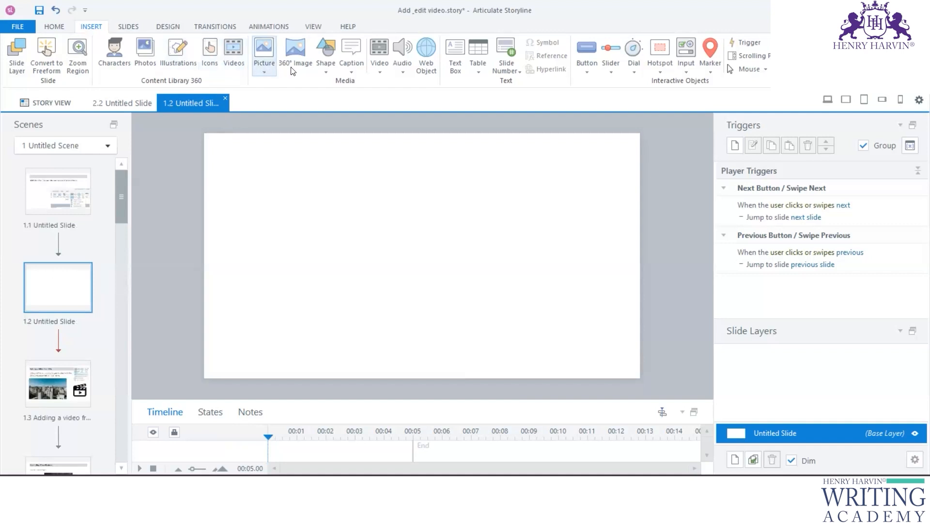
# Step: Examine the Insert Video from Website dialog on slide 1.2 and cancel it
pyautogui.click(379, 68)
pyautogui.click(394, 98)
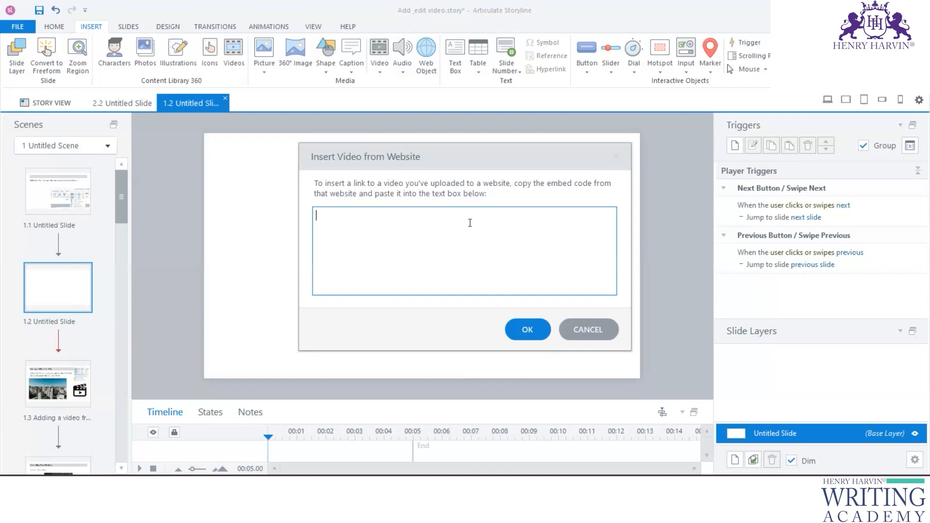
pyautogui.click(589, 330)
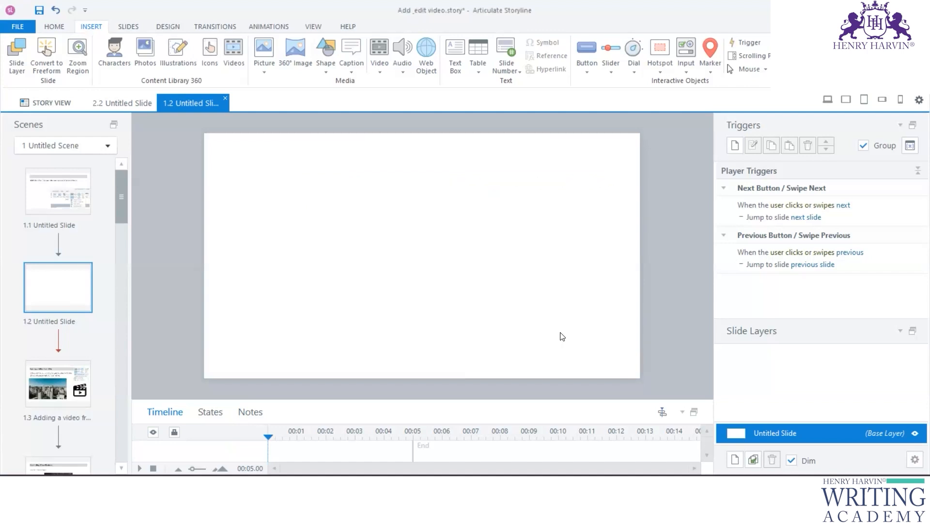
# Step: View slide 1.5 Timeline and Triggers, and return to the blank slide 1.2
pyautogui.scroll(-3, 61, 396)
pyautogui.scroll(-2, 62, 396)
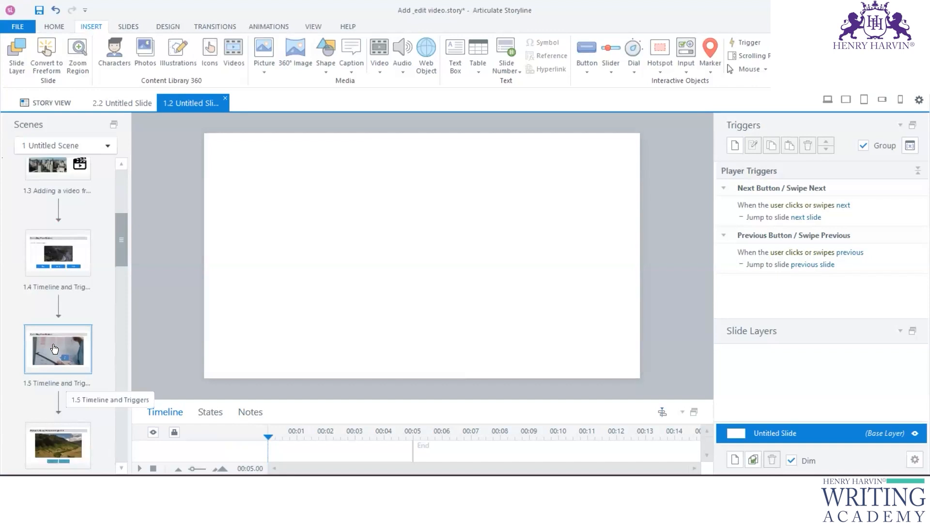
pyautogui.click(54, 348)
pyautogui.scroll(5, 27, 341)
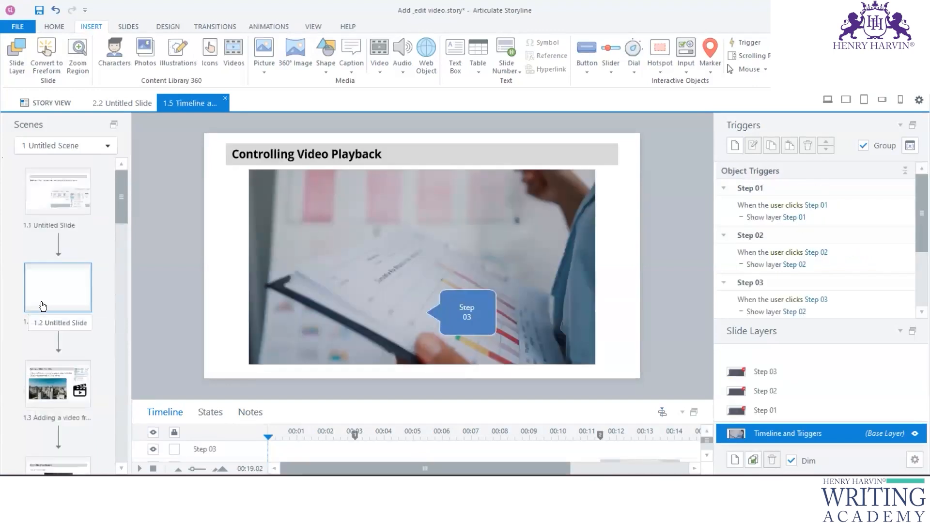
pyautogui.click(29, 306)
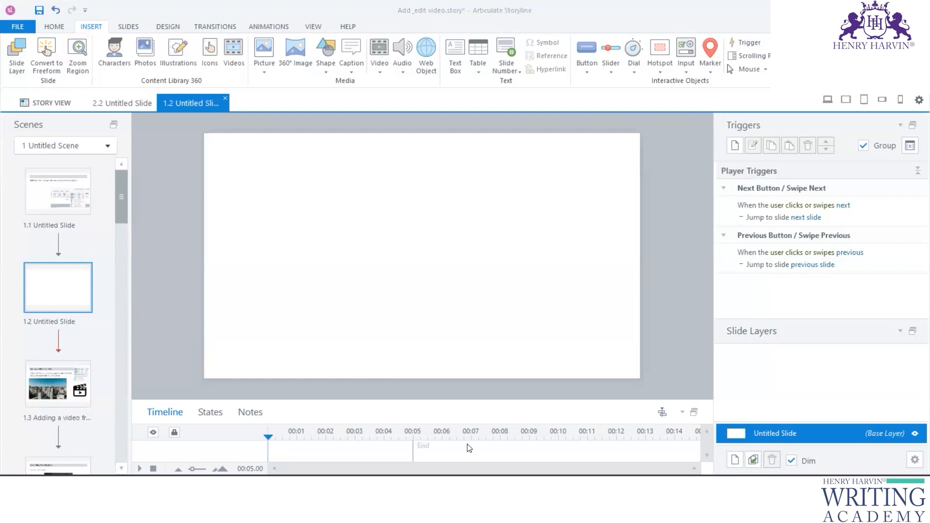
# Step: Switch to the Chrome browser and open a new tab
pyautogui.hotkey('alt', 'Tab')
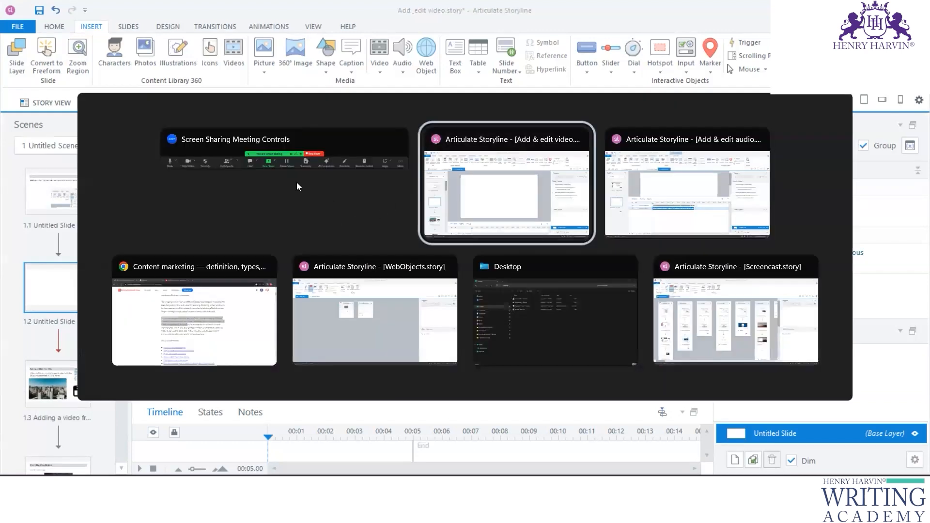
pyautogui.click(198, 304)
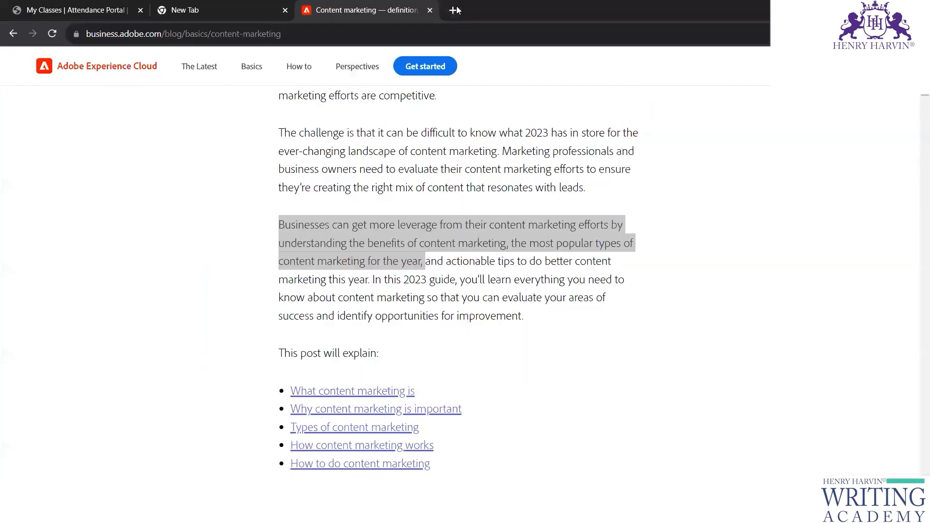
pyautogui.hotkey('ctrl', 't')
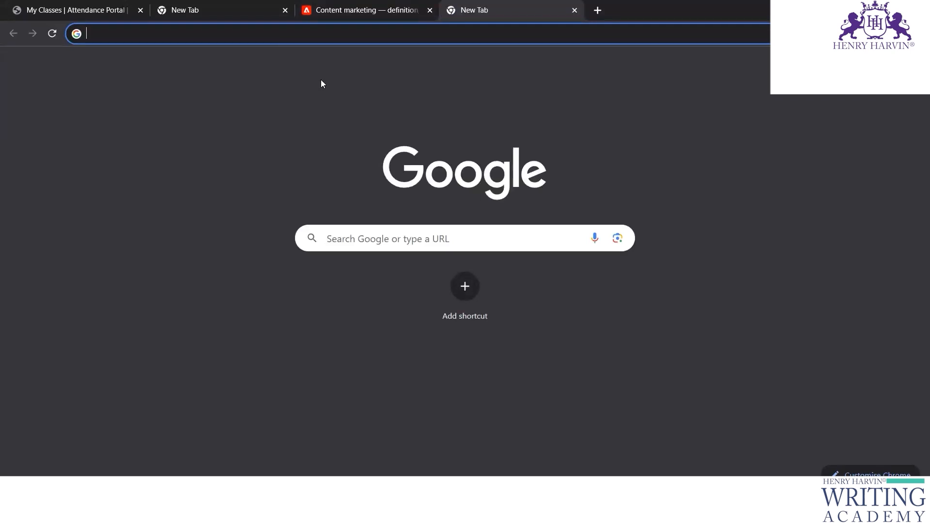
pyautogui.write('y')
pyautogui.press('BackSpace')
pyautogui.write('pl')
pyautogui.press('BackSpace')
pyautogui.press('BackSpace')
pyautogui.write('mak')
pyautogui.press('BackSpace')
pyautogui.press('BackSpace')
pyautogui.press('BackSpace')
# Step: Search Google for "crreate mind map" and restrict the results to videos
pyautogui.write('cr')
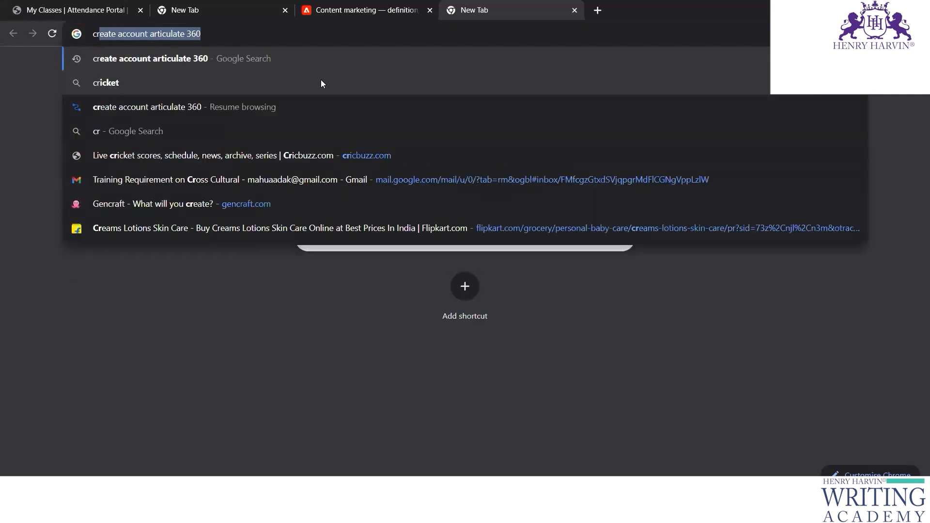
pyautogui.write('reate mind map')
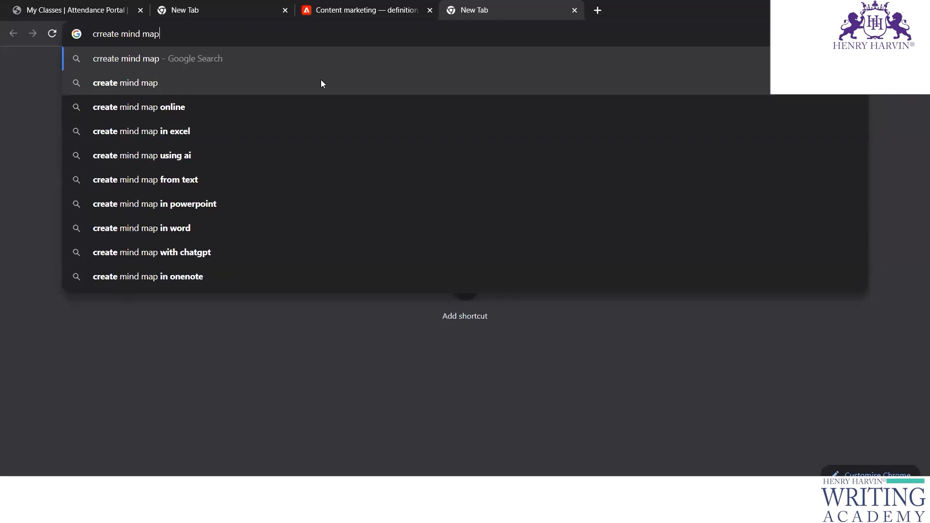
pyautogui.press('Return')
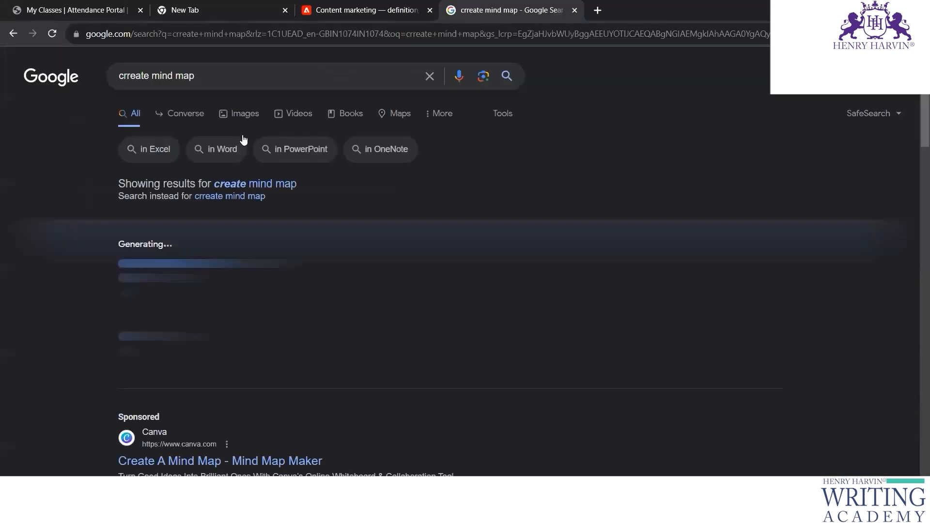
pyautogui.click(325, 123)
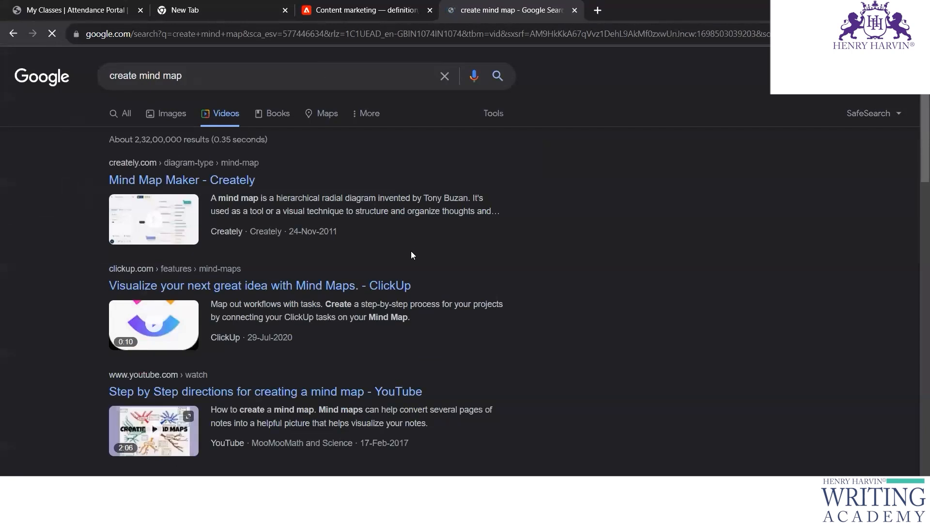
# Step: Open the YouTube result "How to Make a Mind Map - The Basics" in a new tab and display it
pyautogui.scroll(-1, 411, 251)
pyautogui.scroll(-1, 411, 251)
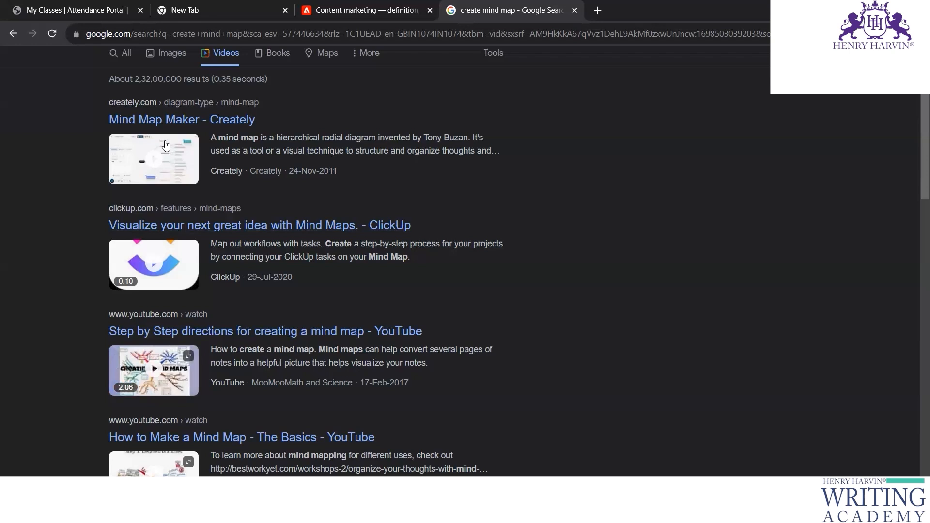
pyautogui.scroll(-5, 186, 271)
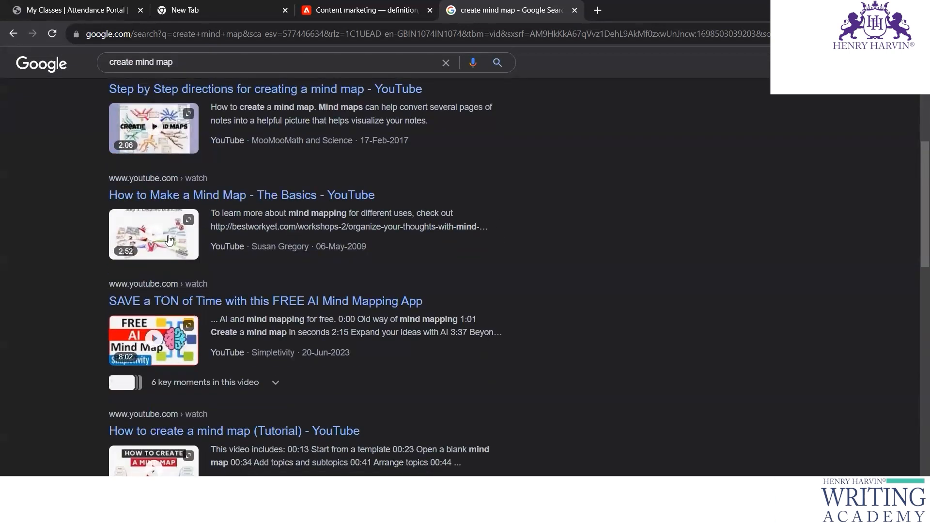
pyautogui.rightClick(178, 195)
pyautogui.click(209, 202)
pyautogui.click(643, 11)
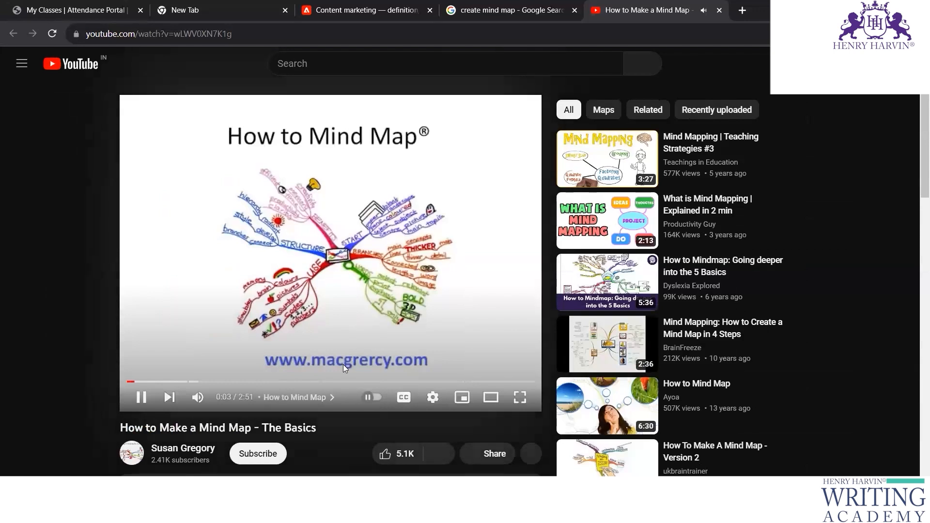
# Step: Open the suggested video "How To Make A Mind Map - Version 1" and pause its playback
pyautogui.moveTo(629, 226)
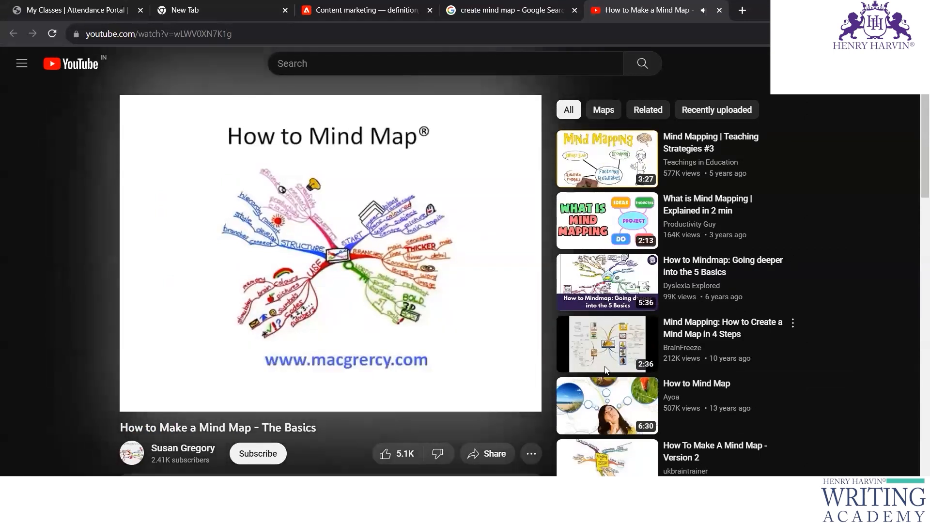
pyautogui.scroll(-6, 605, 371)
pyautogui.click(625, 301)
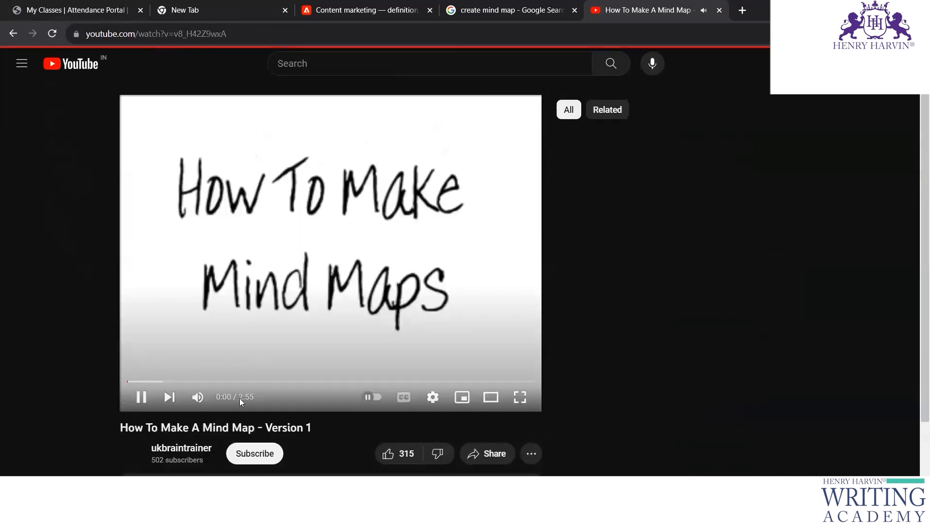
pyautogui.click(141, 397)
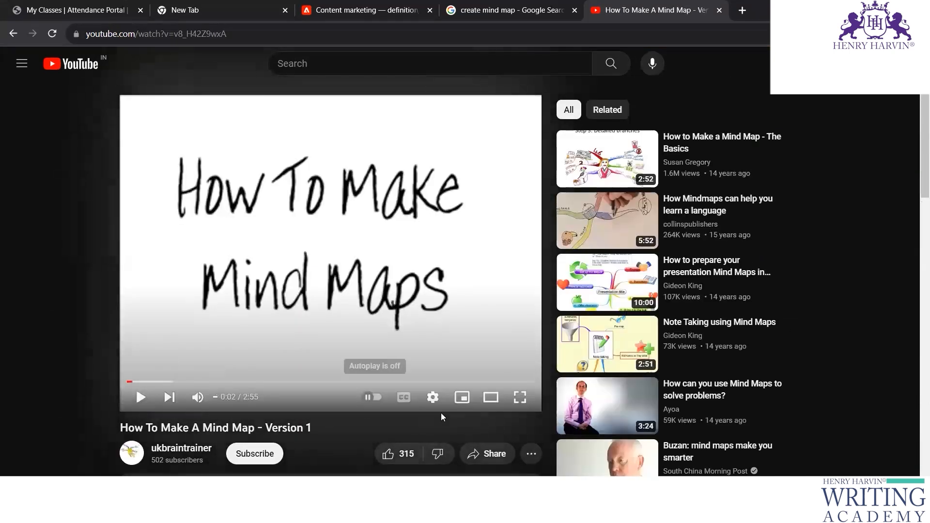
# Step: Open the sharing options of the "How To Make A Mind Map - Version 1" video and copy its full iframe embed code
pyautogui.scroll(-2, 460, 283)
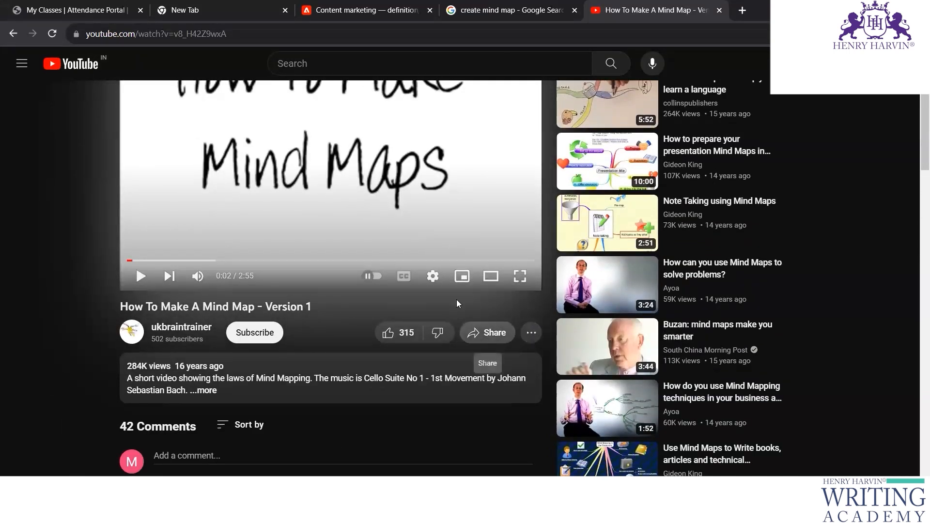
pyautogui.scroll(1, 465, 296)
pyautogui.scroll(1, 465, 298)
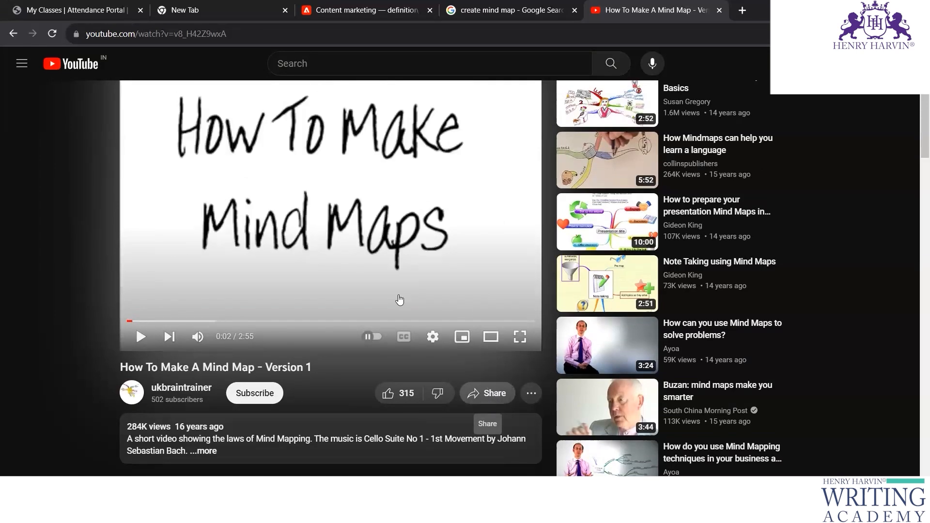
pyautogui.click(252, 33)
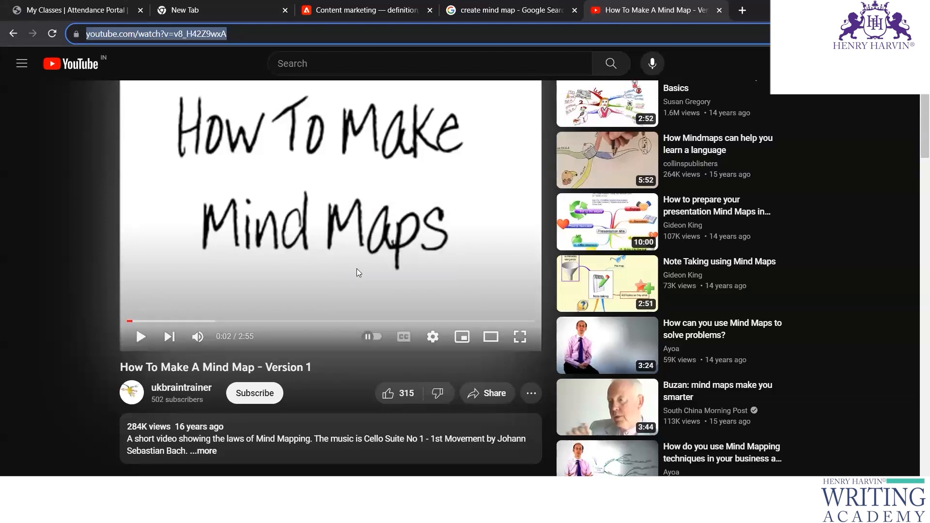
pyautogui.click(489, 396)
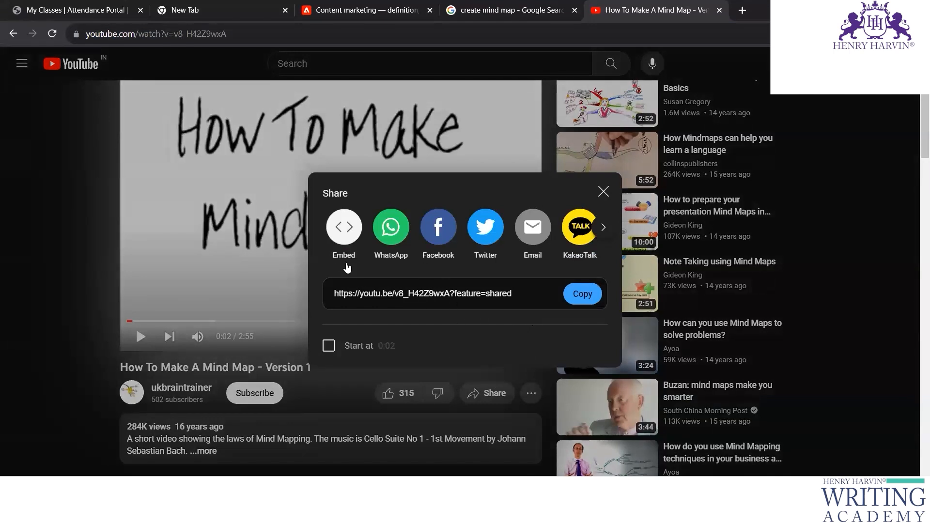
pyautogui.click(352, 229)
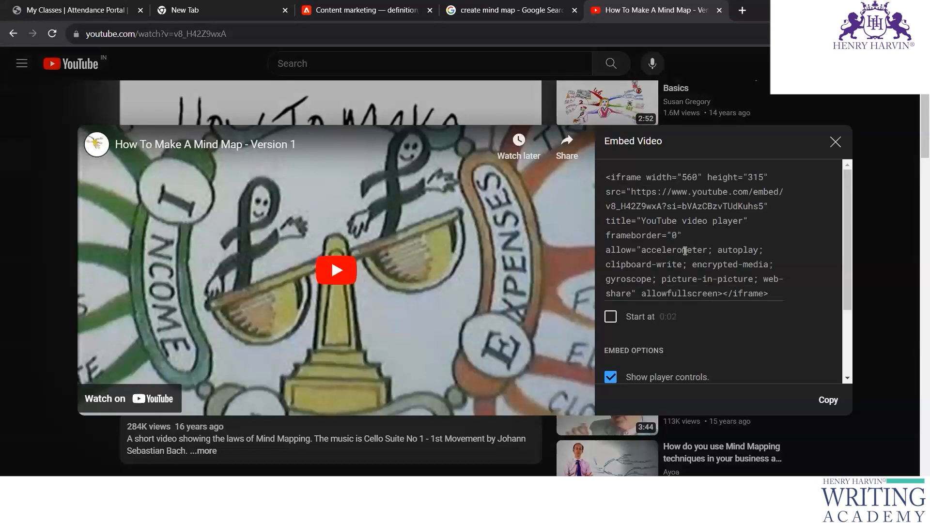
pyautogui.moveTo(777, 294); pyautogui.dragTo(707, 244)
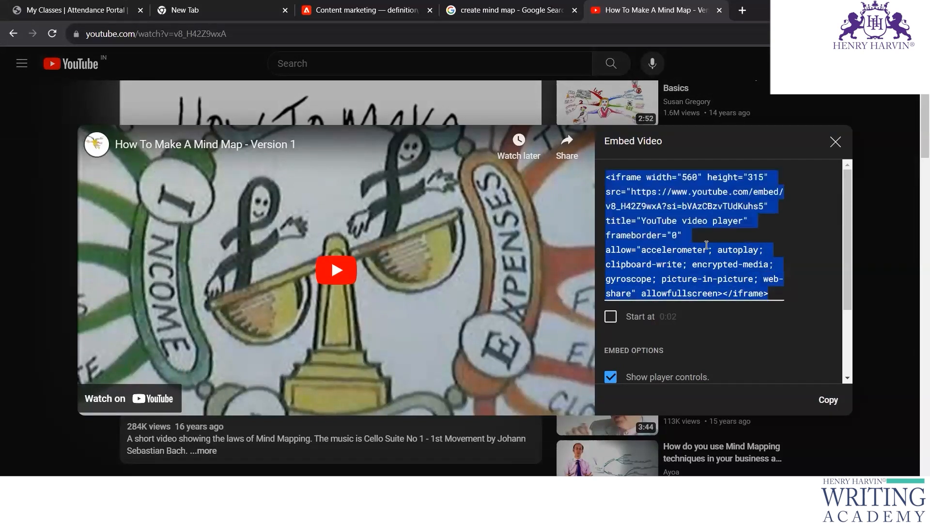
pyautogui.rightClick(707, 245)
pyautogui.click(388, 258)
# Step: Switch back to the Add _edit video.story project in Storyline and look through the video insertion options on slide 1.2
pyautogui.hotkey('alt', 'Tab')
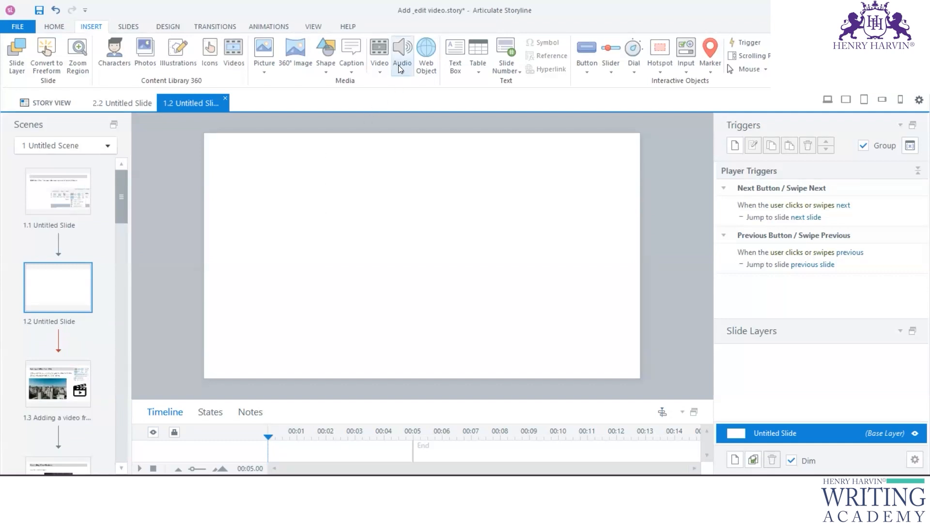
pyautogui.click(380, 72)
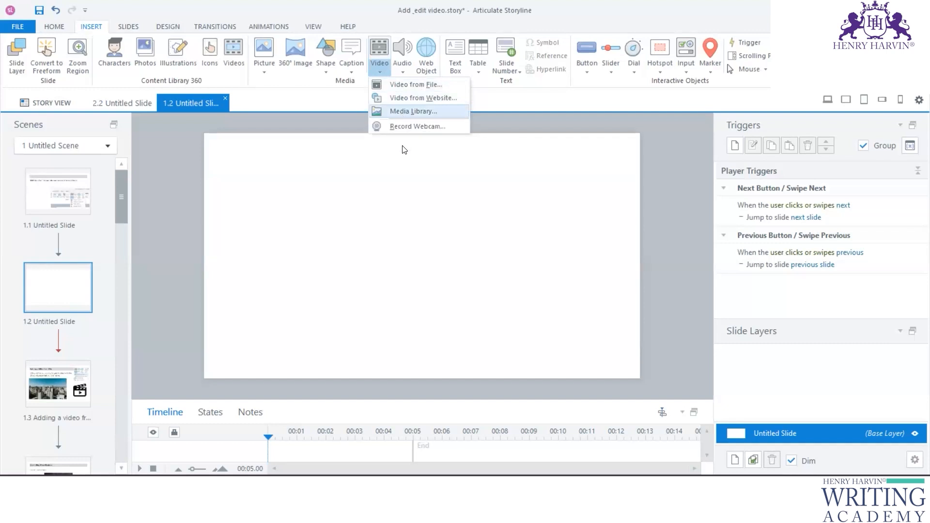
pyautogui.click(407, 163)
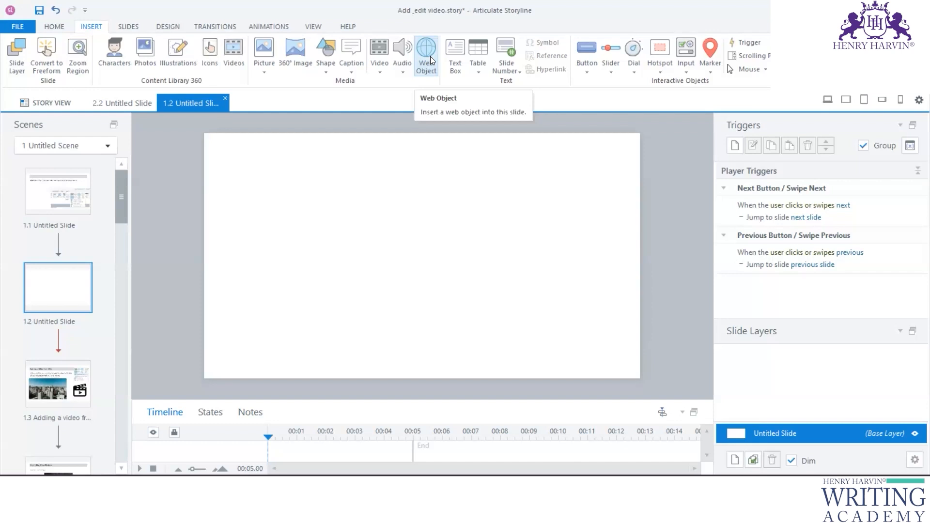
# Step: Examine the Insert Web Object dialog's link test, folder browsing and Display In options, and cancel it
pyautogui.click(430, 54)
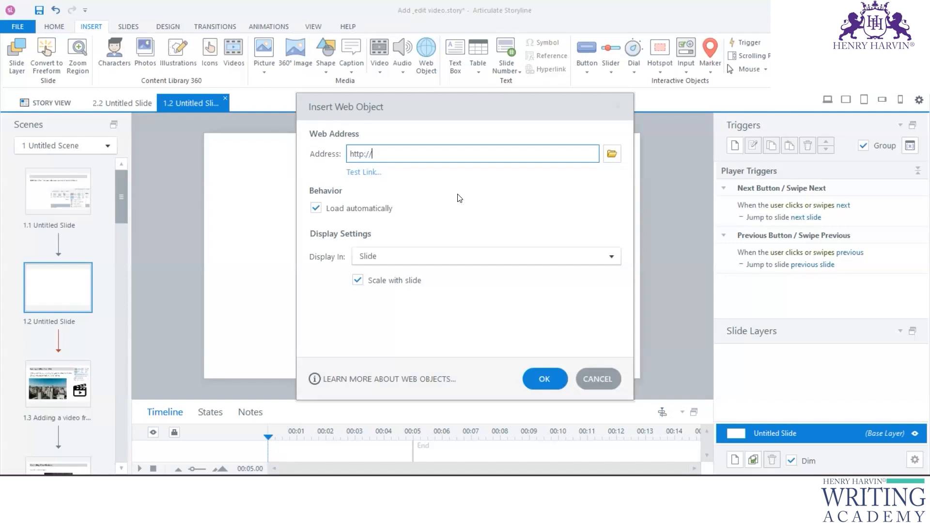
pyautogui.click(371, 173)
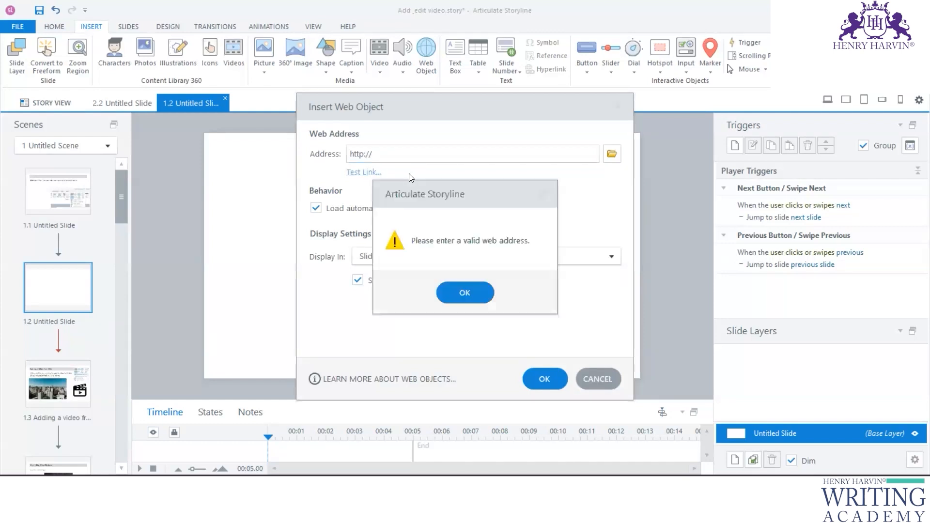
pyautogui.click(463, 290)
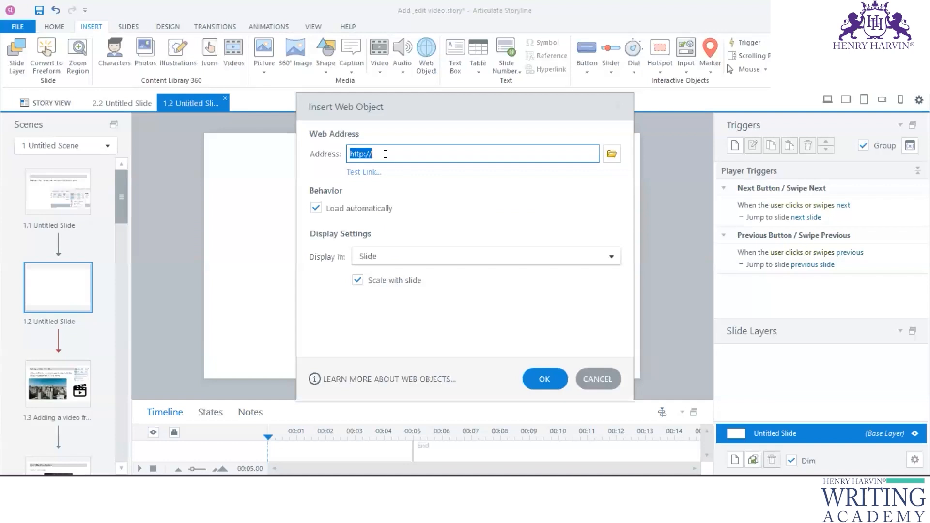
pyautogui.click(443, 155)
pyautogui.click(612, 154)
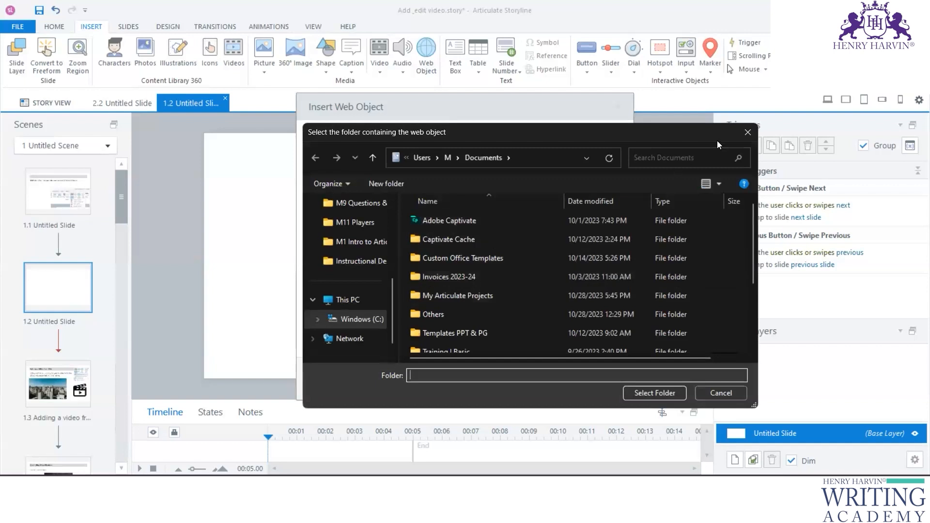
pyautogui.click(748, 131)
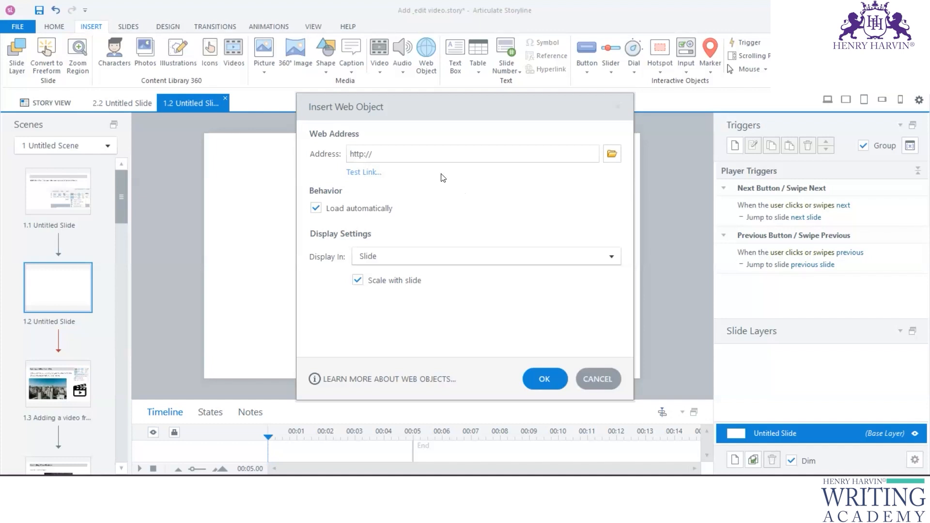
pyautogui.click(610, 258)
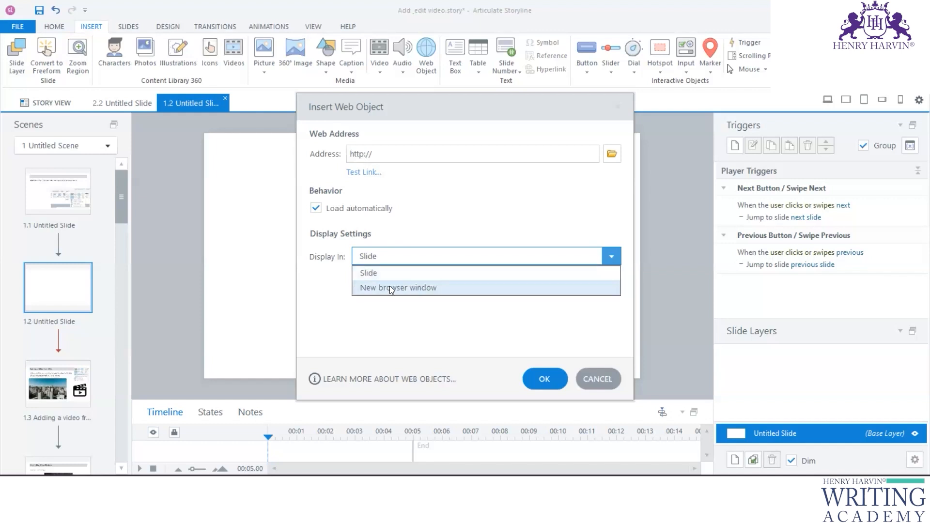
pyautogui.click(591, 377)
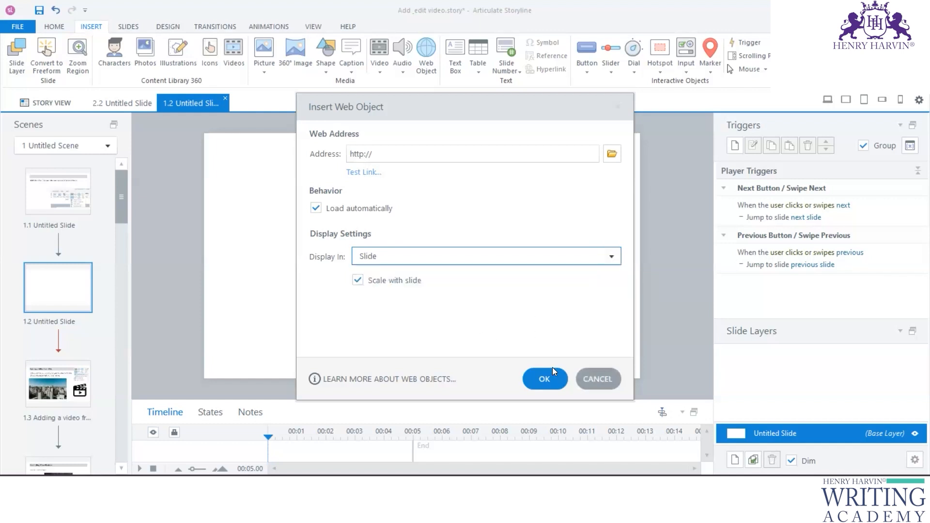
pyautogui.click(594, 381)
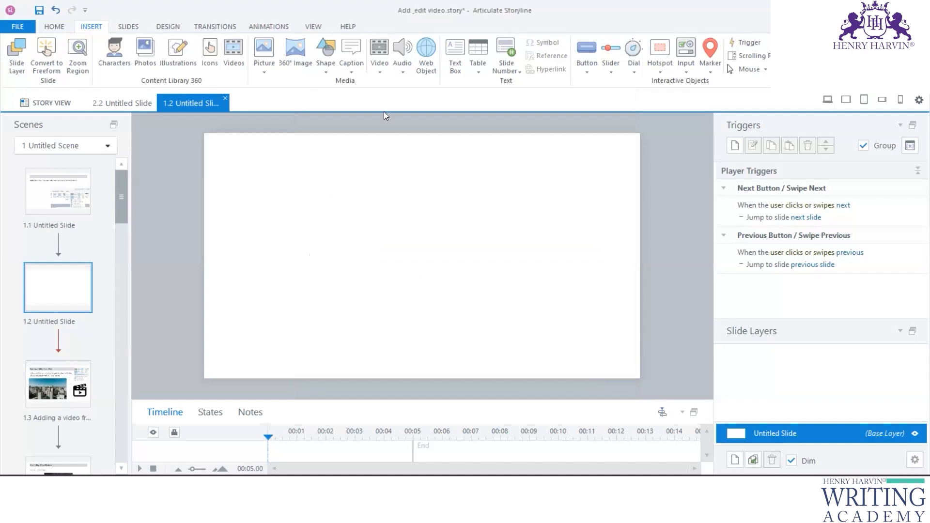
# Step: Start inserting a video from a website on slide 1.2 and ready the embed-code field for entry
pyautogui.click(377, 70)
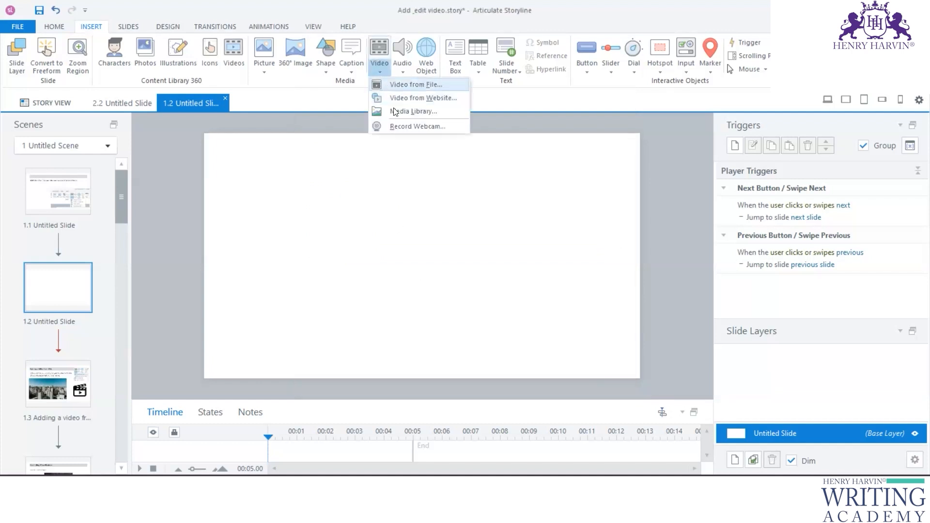
pyautogui.click(416, 98)
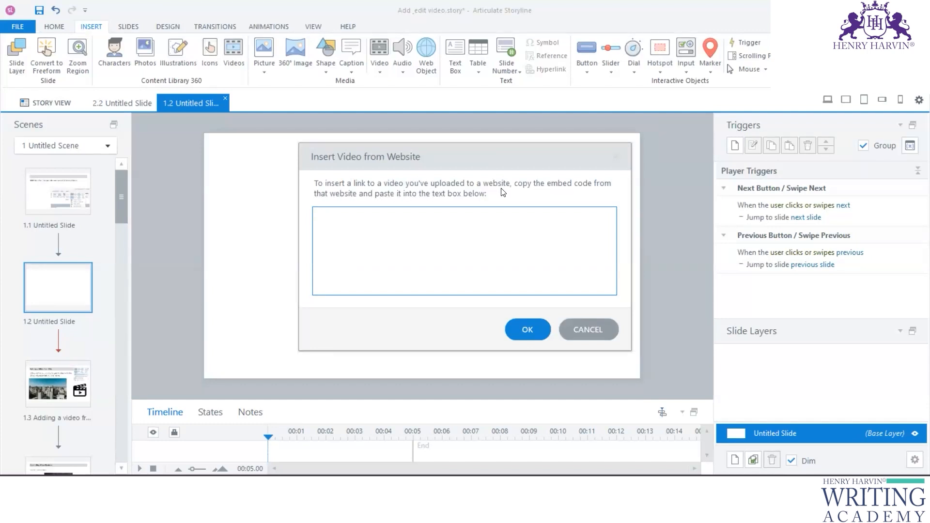
pyautogui.click(320, 210)
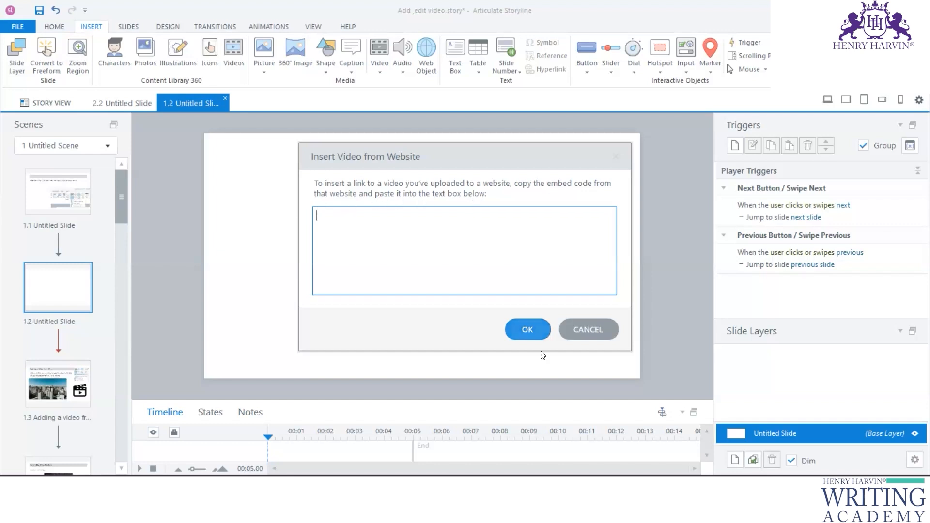
# Step: Switch to YouTube in Chrome, close the open embed window, and open and pause the suggested video "Note Taking using Mind Maps"
pyautogui.hotkey('alt', 'Tab')
pyautogui.click(438, 192)
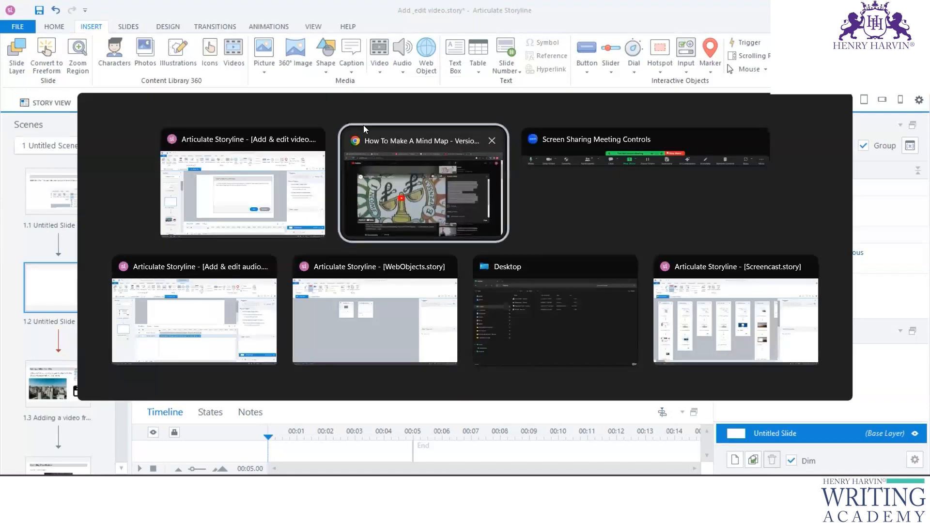
pyautogui.click(835, 144)
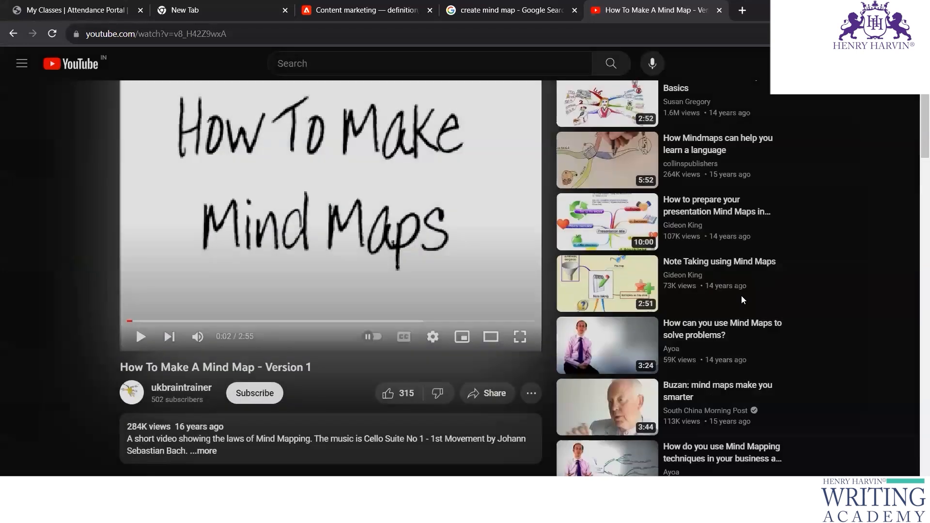
pyautogui.click(712, 264)
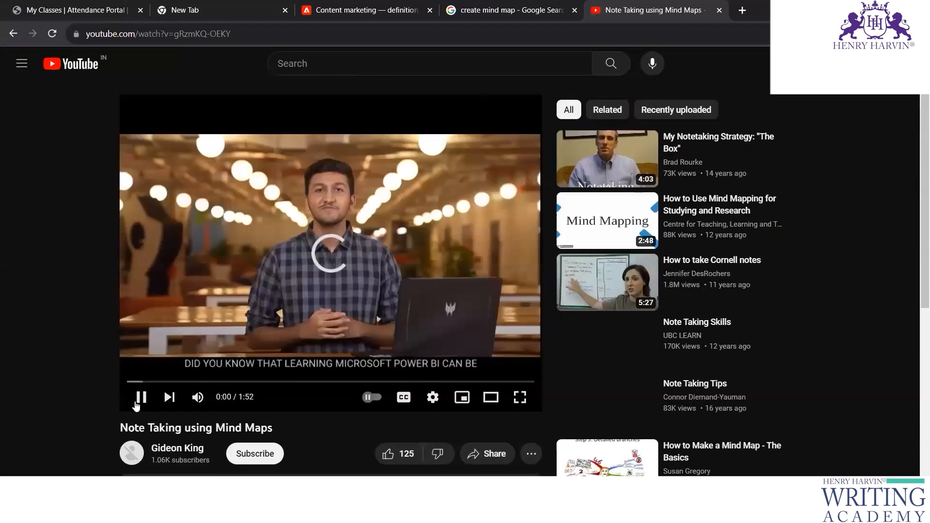
pyautogui.click(346, 267)
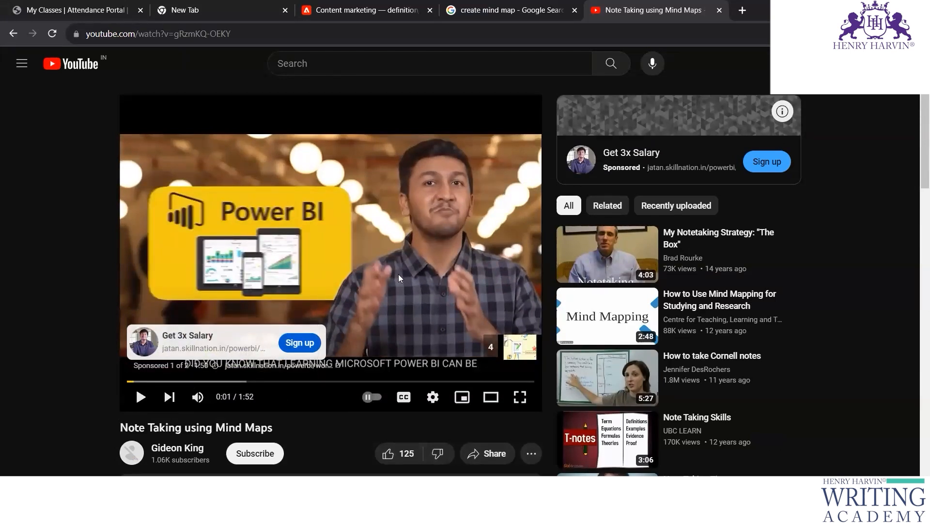
# Step: Open the suggested video "How to Use Mind Mapping for Studying and Research" and copy its full iframe embed code
pyautogui.click(713, 305)
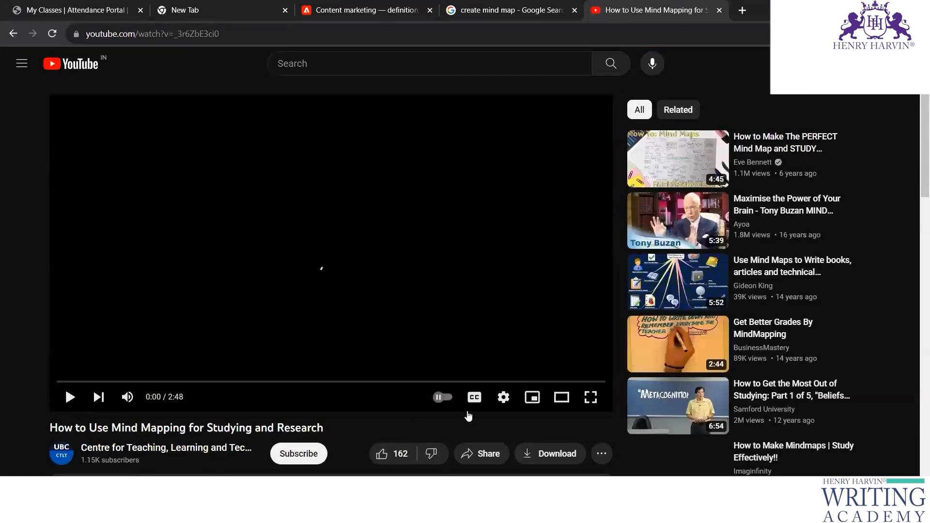
pyautogui.scroll(-4, 478, 413)
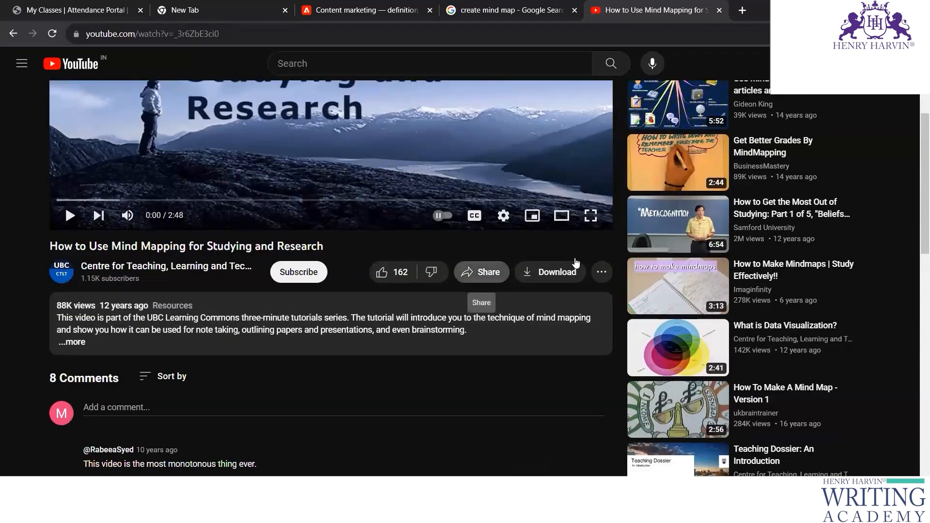
pyautogui.click(481, 273)
pyautogui.click(349, 241)
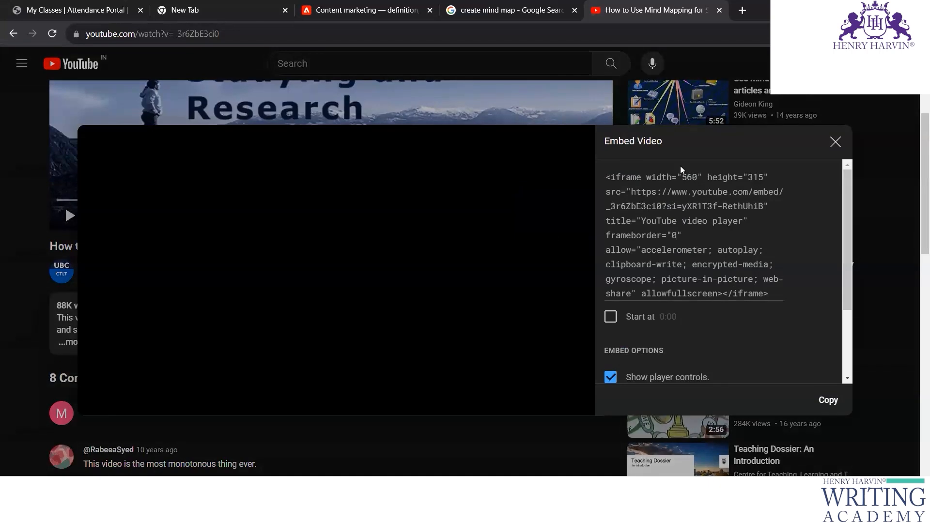
pyautogui.click(691, 233)
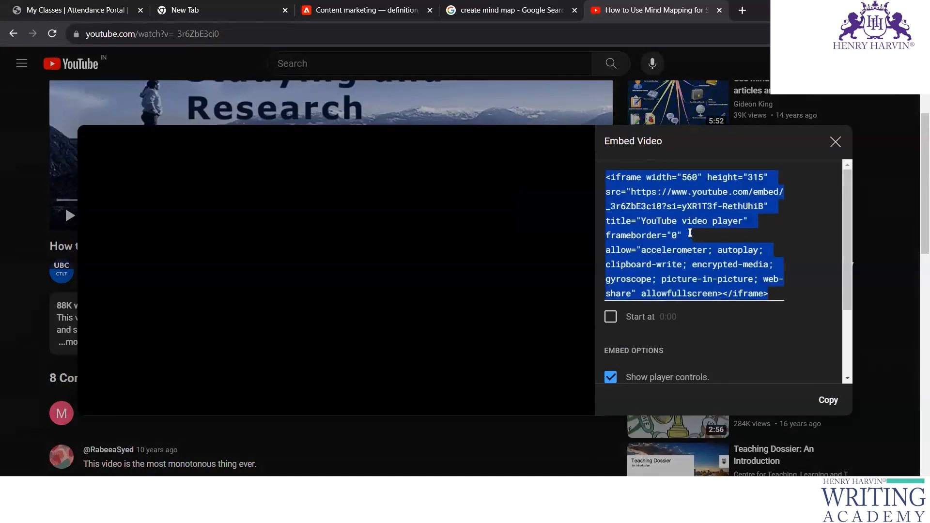
pyautogui.click(827, 401)
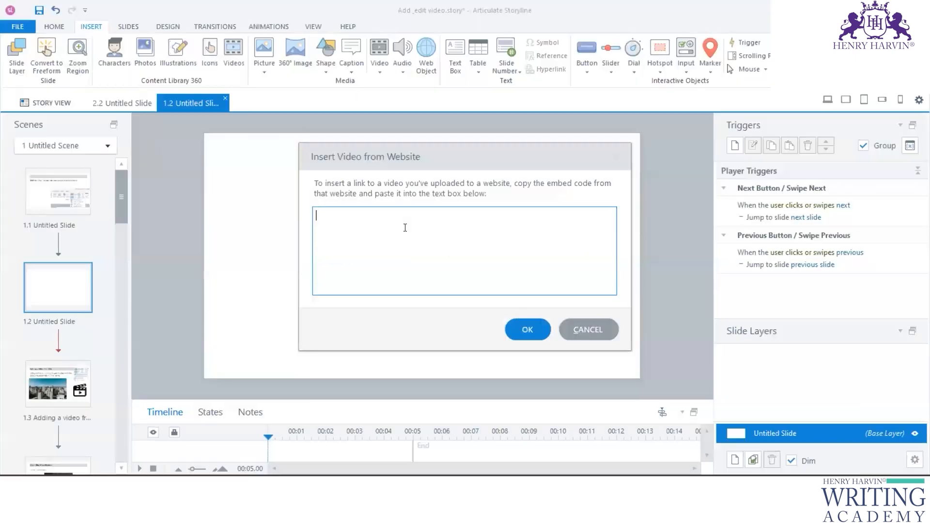
# Step: Back in Storyline, paste the copied YouTube embed code and insert the web video on slide 1.2
pyautogui.hotkey('ctrl', 'v')
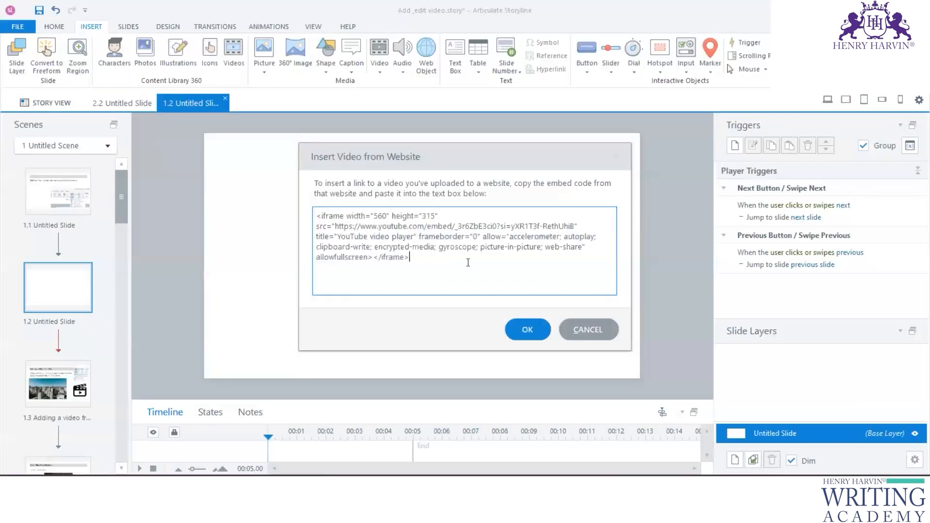
pyautogui.click(508, 333)
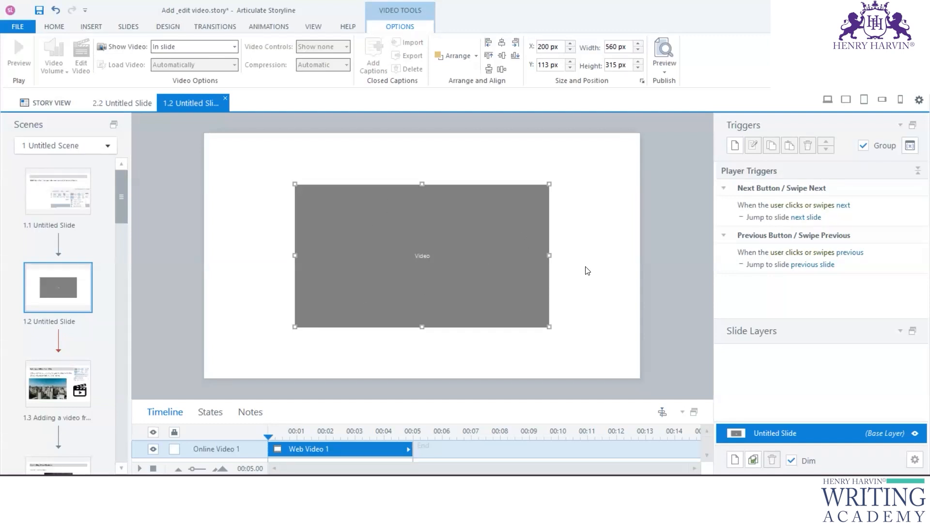
# Step: Open the project's publishing settings, look at the Review 360 options, and cancel without publishing
pyautogui.click(664, 72)
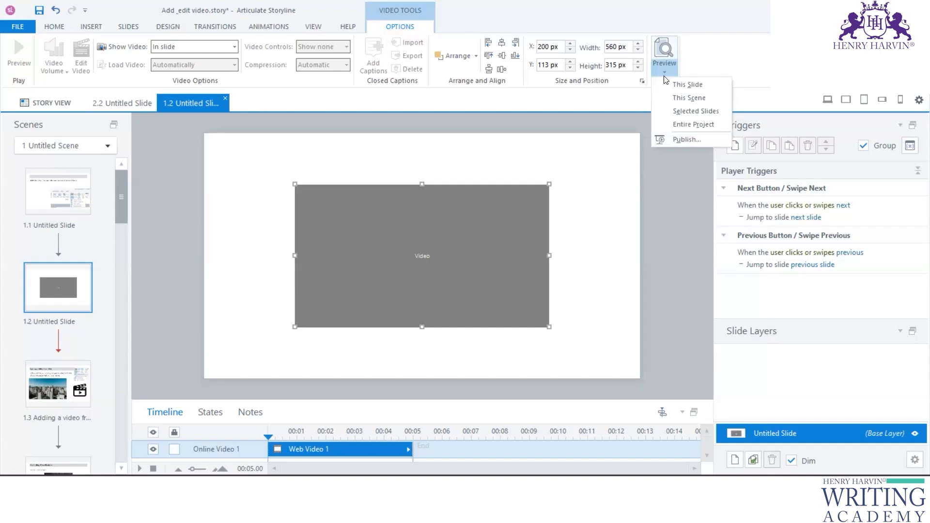
pyautogui.click(686, 140)
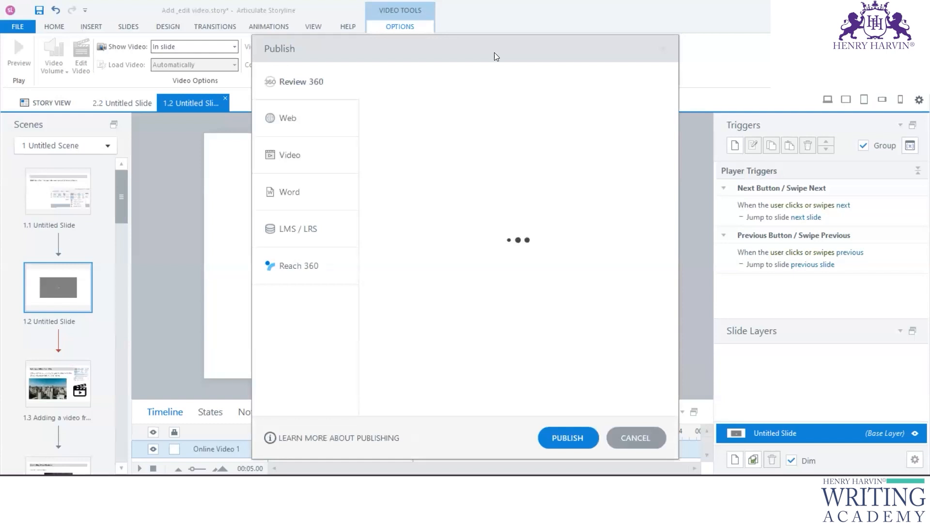
pyautogui.moveTo(494, 52); pyautogui.dragTo(616, 30)
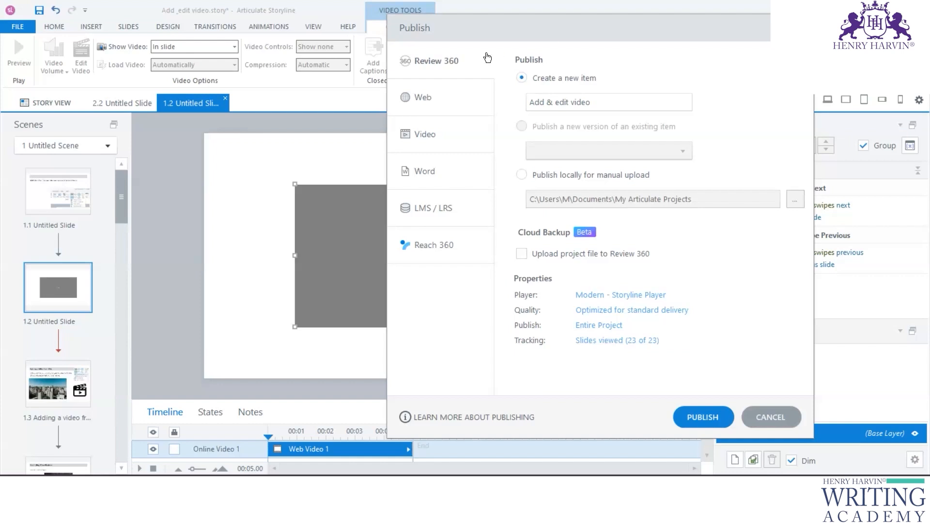
pyautogui.click(767, 416)
# Step: Reopen the publishing settings, examine the Video, LMS / LRS and Review 360 output options, and cancel without publishing
pyautogui.click(665, 72)
pyautogui.click(684, 139)
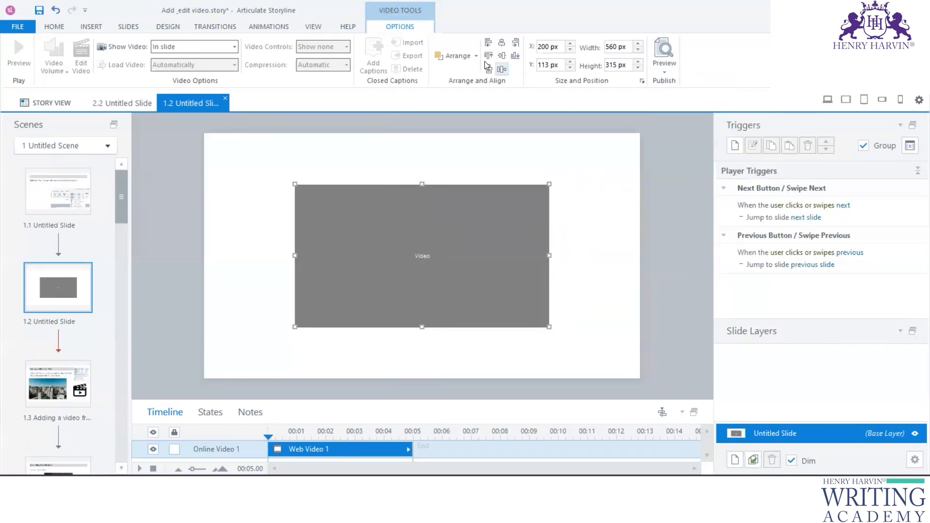
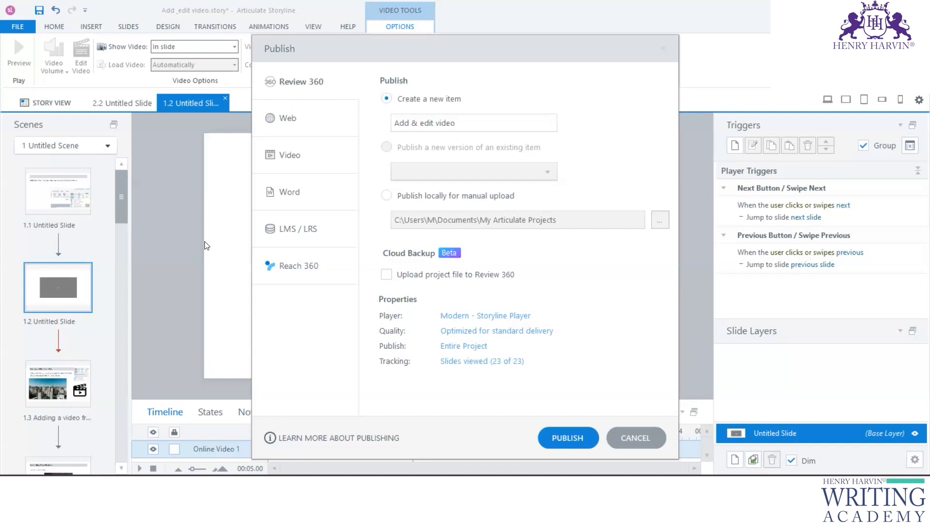
pyautogui.click(296, 155)
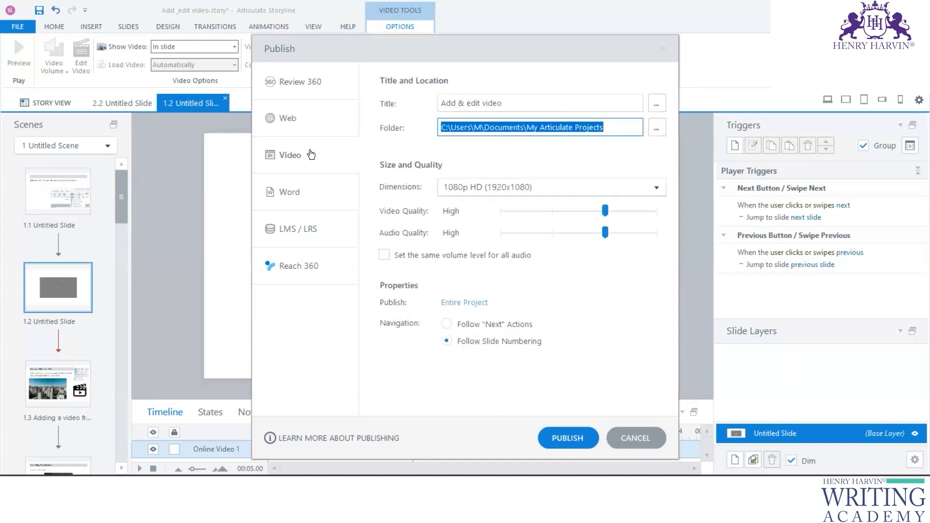
pyautogui.click(289, 233)
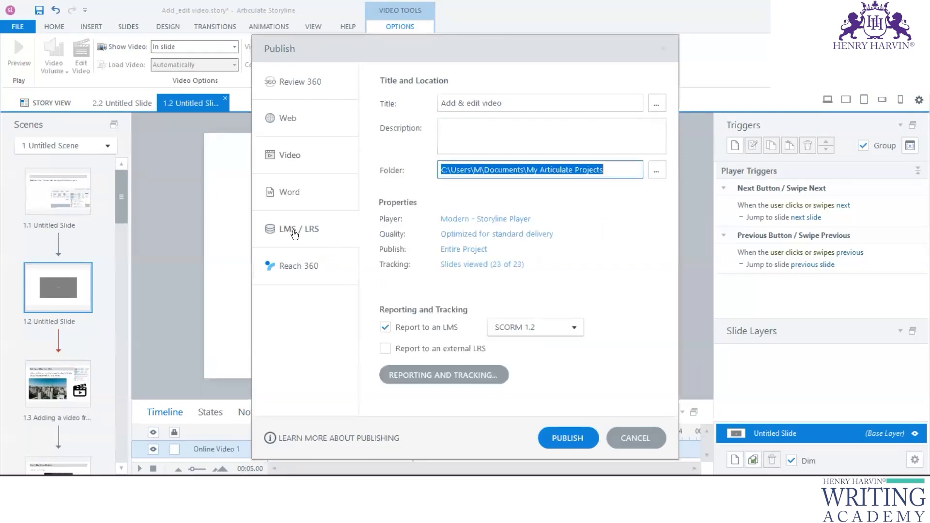
pyautogui.click(311, 165)
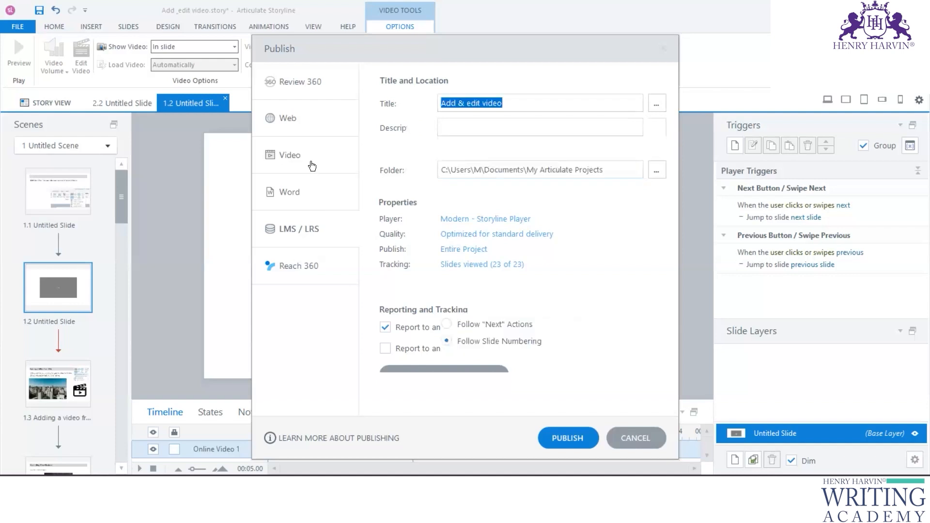
pyautogui.click(298, 82)
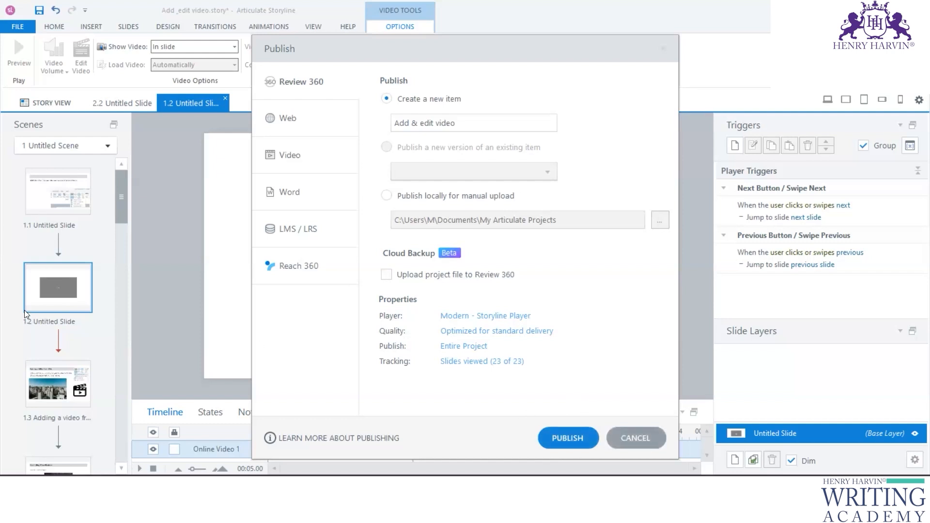
pyautogui.click(632, 437)
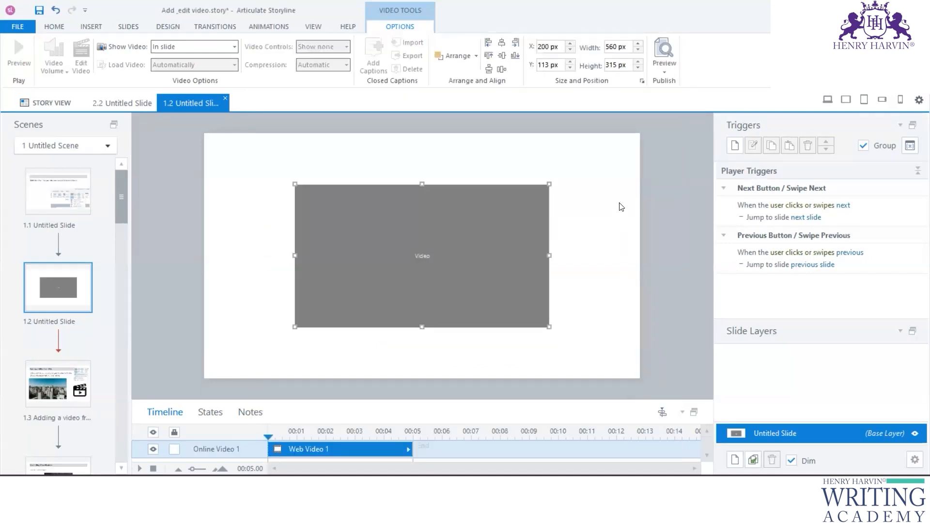
# Step: Preview the current slide to check the embedded web video, and close the preview
pyautogui.click(664, 73)
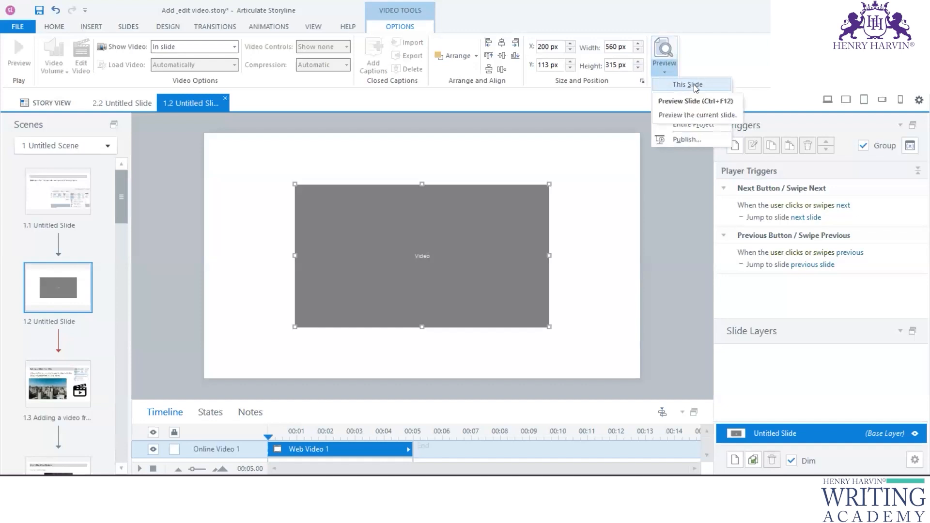
pyautogui.click(684, 86)
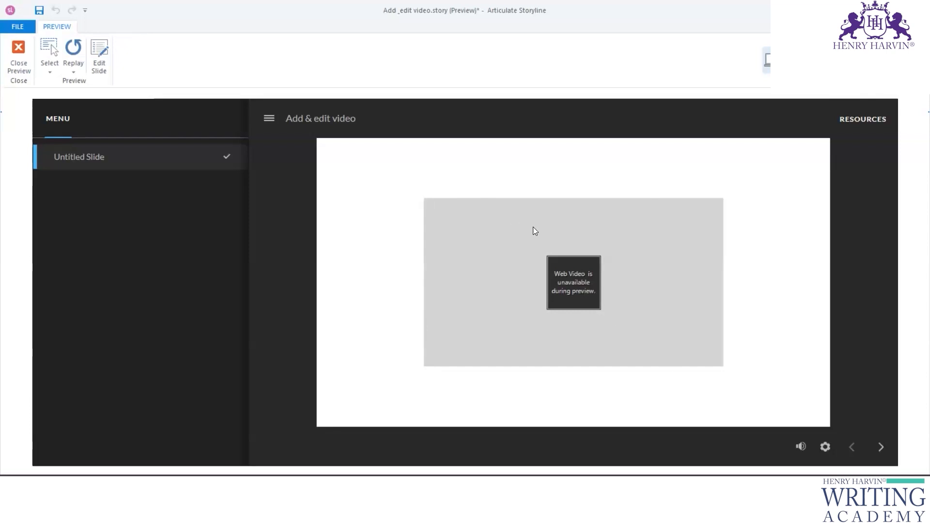
pyautogui.click(19, 58)
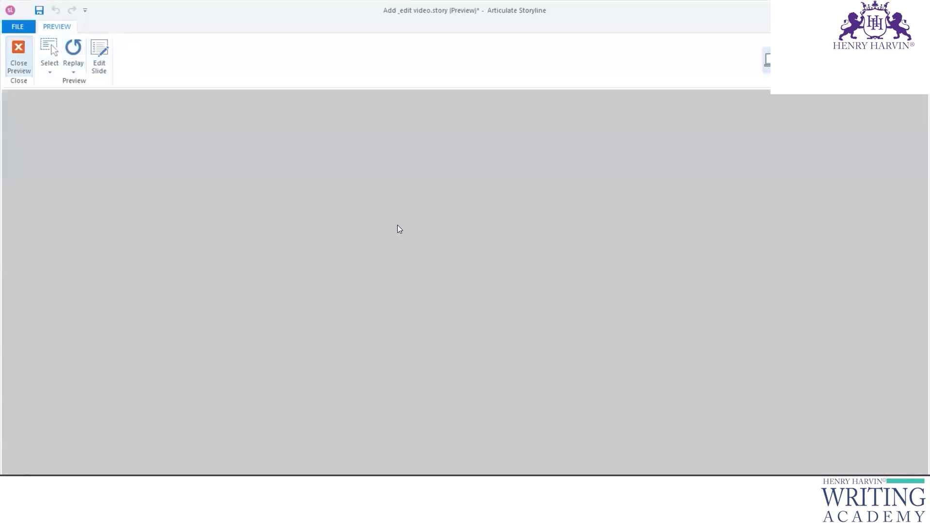
# Step: Insert the front-facing character Olivia from the Illustrated - Classic style onto slide 1.2
pyautogui.click(94, 30)
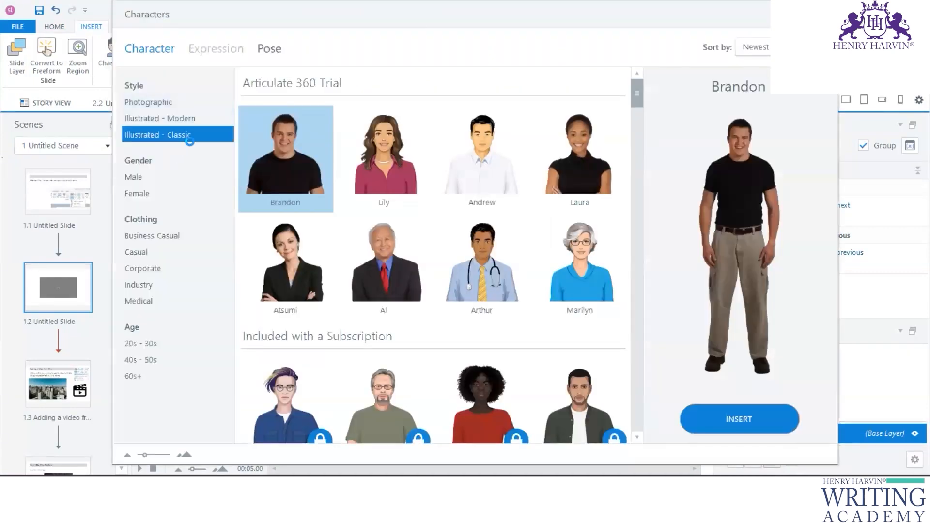
pyautogui.click(471, 189)
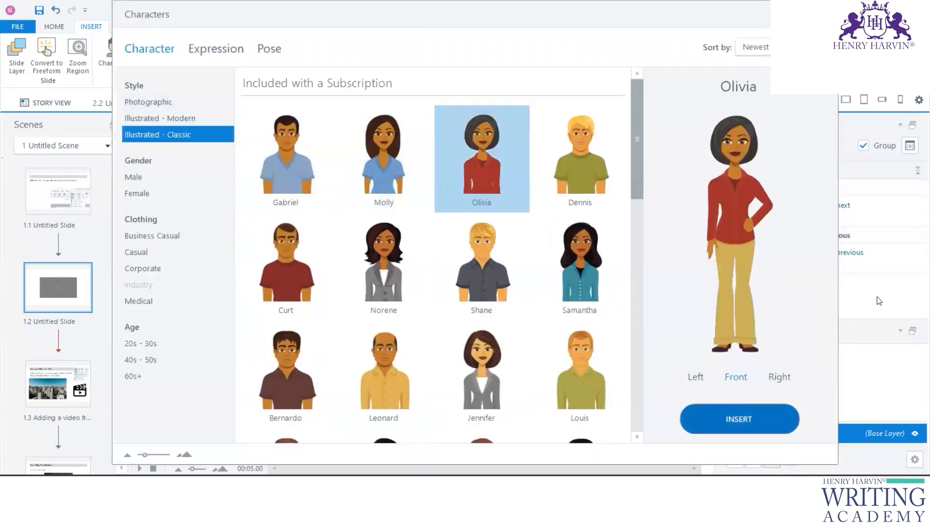
pyautogui.click(739, 419)
# Step: Place the Olivia character beside the video's left edge and enlarge it to about 132 by 467 px
pyautogui.moveTo(426, 246); pyautogui.dragTo(269, 247)
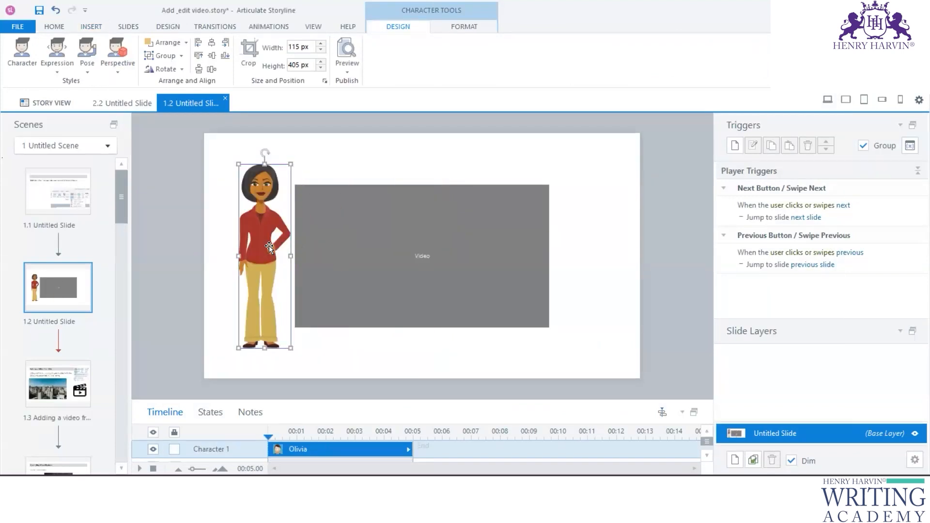
pyautogui.moveTo(291, 164); pyautogui.dragTo(299, 136)
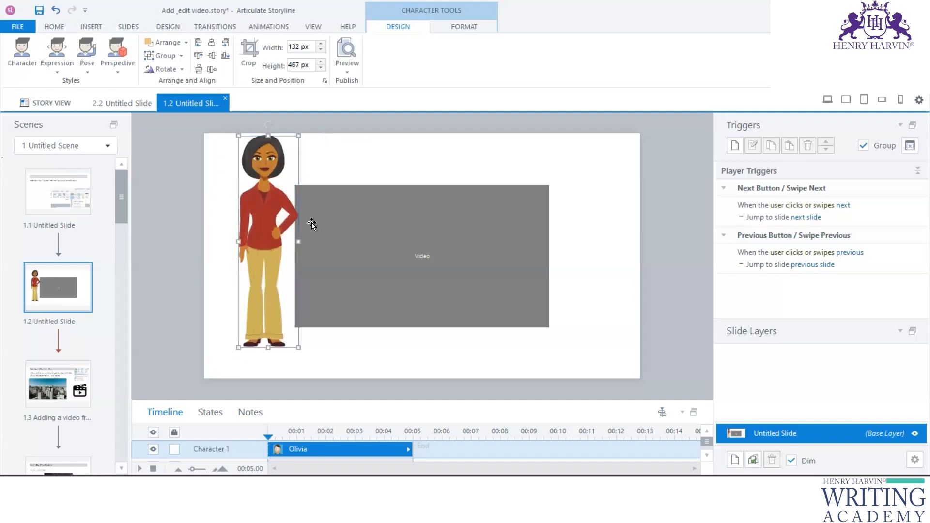
pyautogui.moveTo(278, 247); pyautogui.dragTo(289, 267)
pyautogui.moveTo(299, 236); pyautogui.dragTo(305, 230)
pyautogui.moveTo(317, 150); pyautogui.dragTo(275, 182)
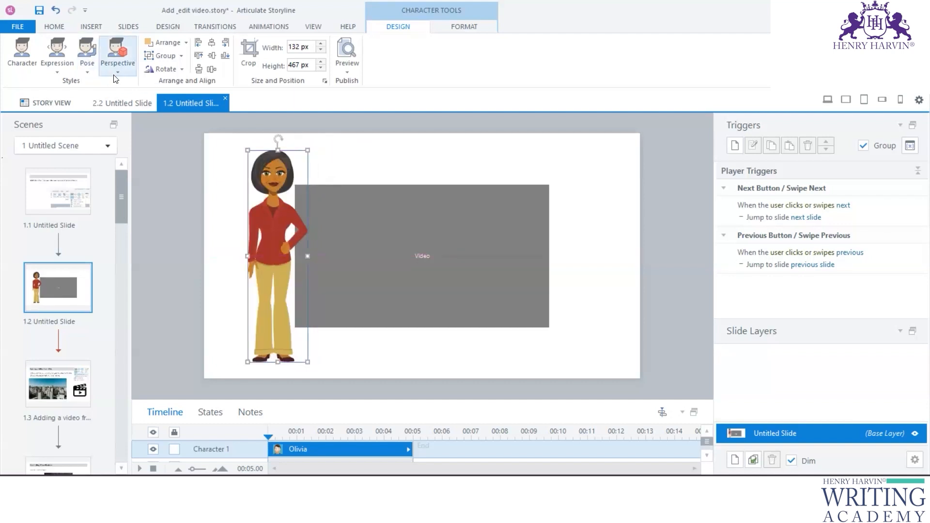
# Step: Turn the Olivia character's perspective towards the video and give it the "Hands out to sides" pose
pyautogui.click(115, 76)
pyautogui.click(242, 132)
pyautogui.click(87, 73)
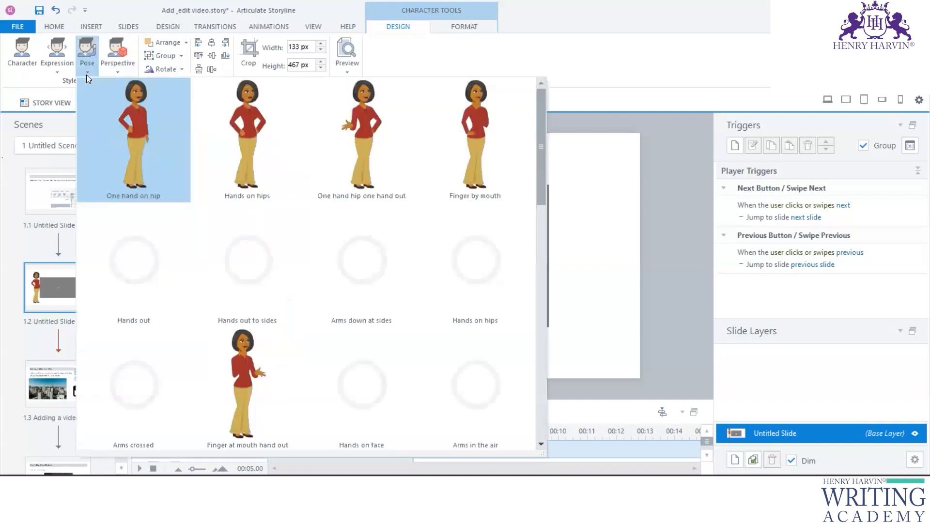
pyautogui.click(255, 255)
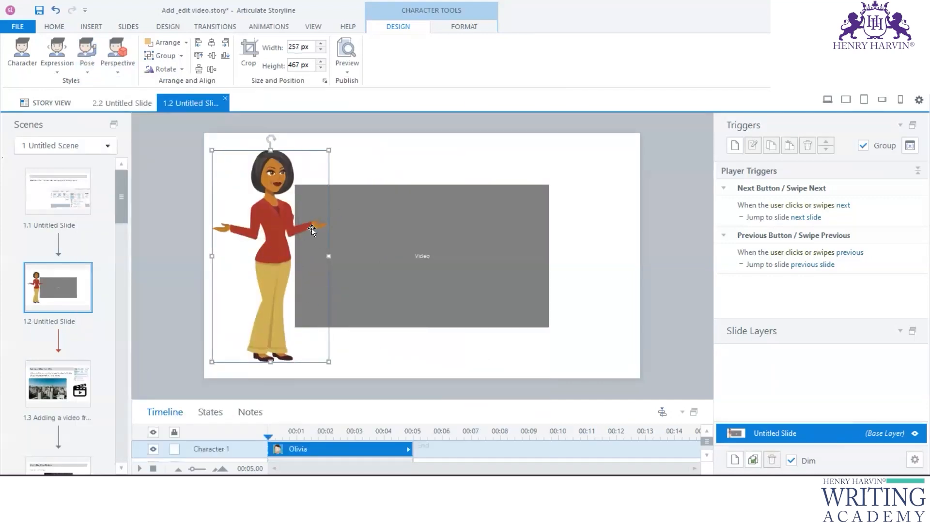
pyautogui.click(382, 151)
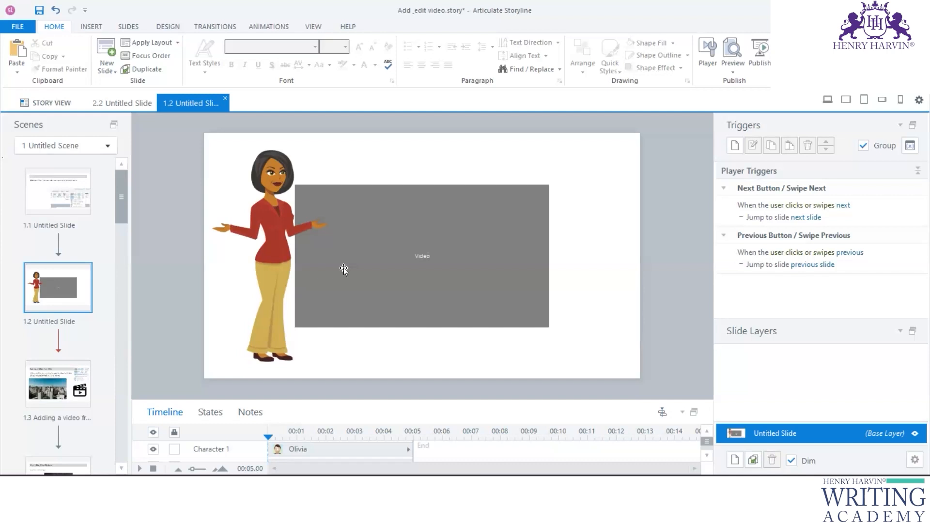
# Step: Shift the video placeholder on slide 1.2 slightly away from the Olivia character
pyautogui.moveTo(392, 218)
pyautogui.mouseDown()
pyautogui.moveTo(452, 241)
pyautogui.moveTo(389, 215)
pyautogui.mouseUp()
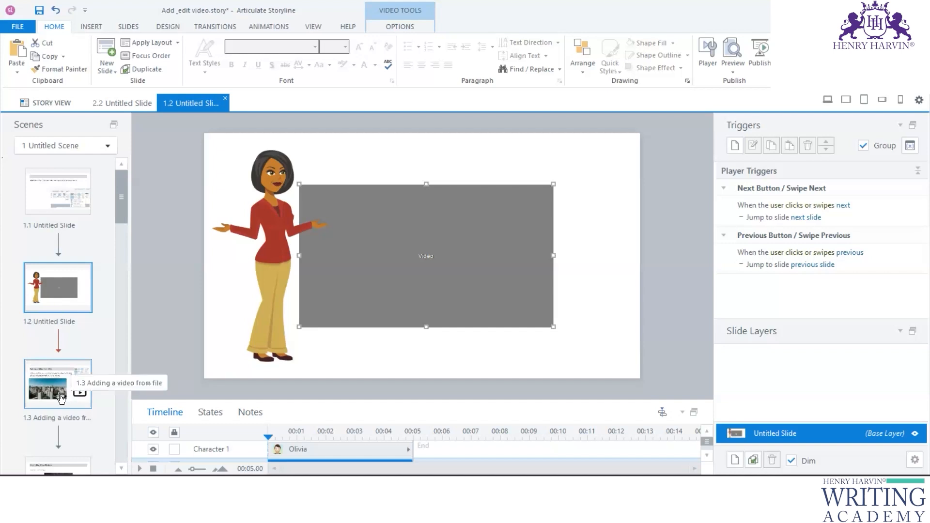
# Step: Preview slide 1.3, "Adding a video from file", to watch its video play, and close the preview
pyautogui.click(50, 384)
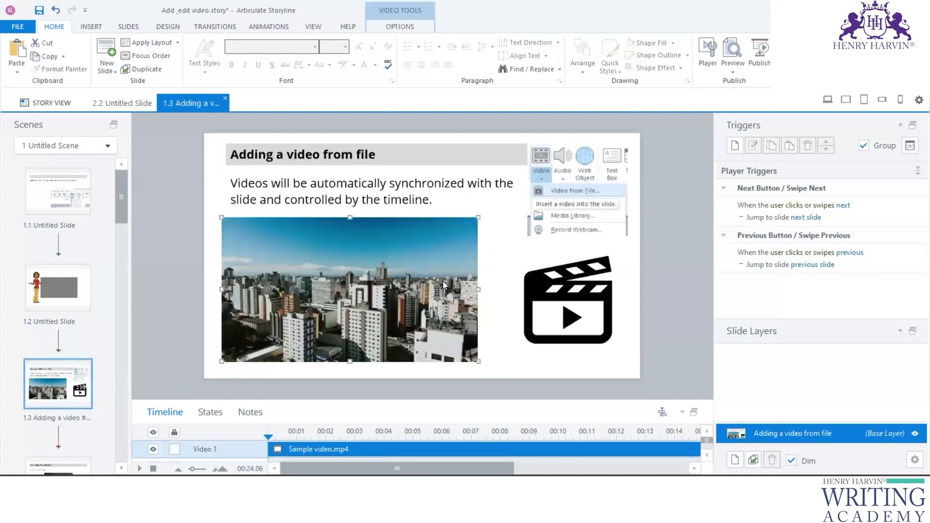
pyautogui.click(737, 72)
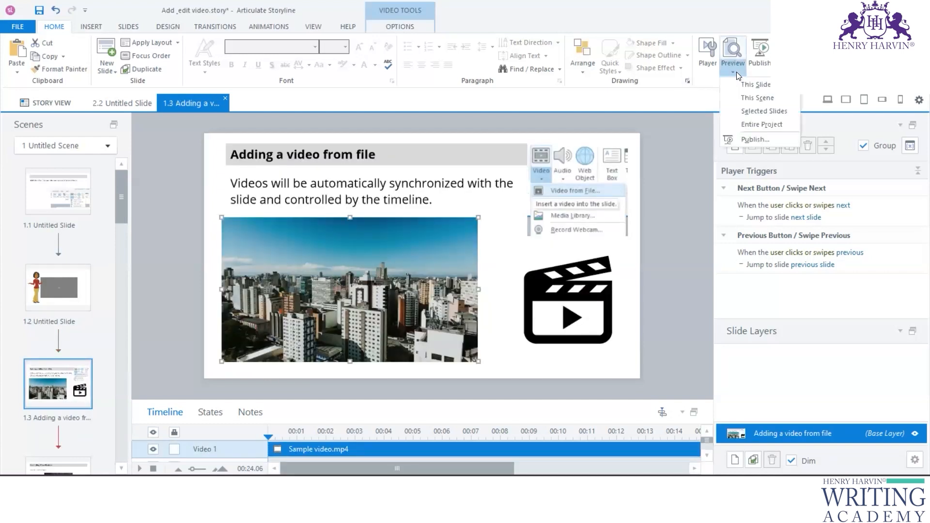
pyautogui.click(759, 84)
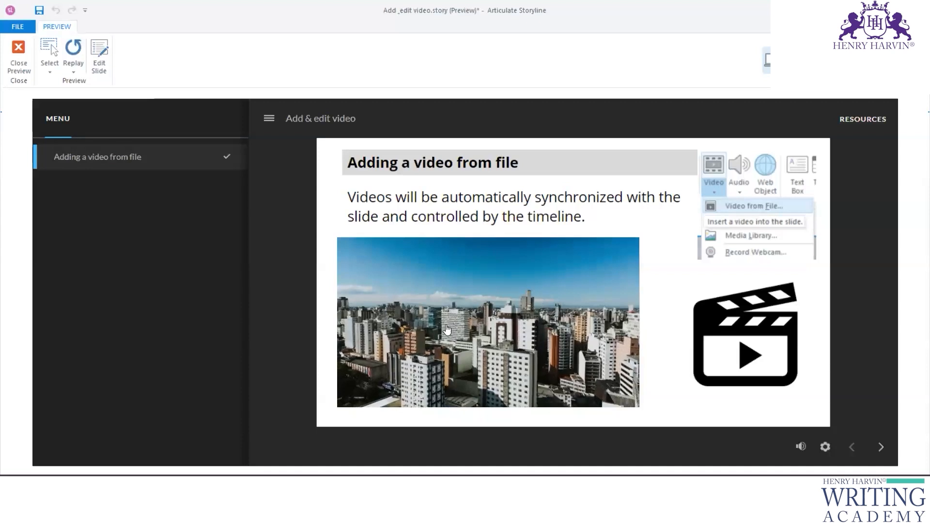
pyautogui.click(21, 60)
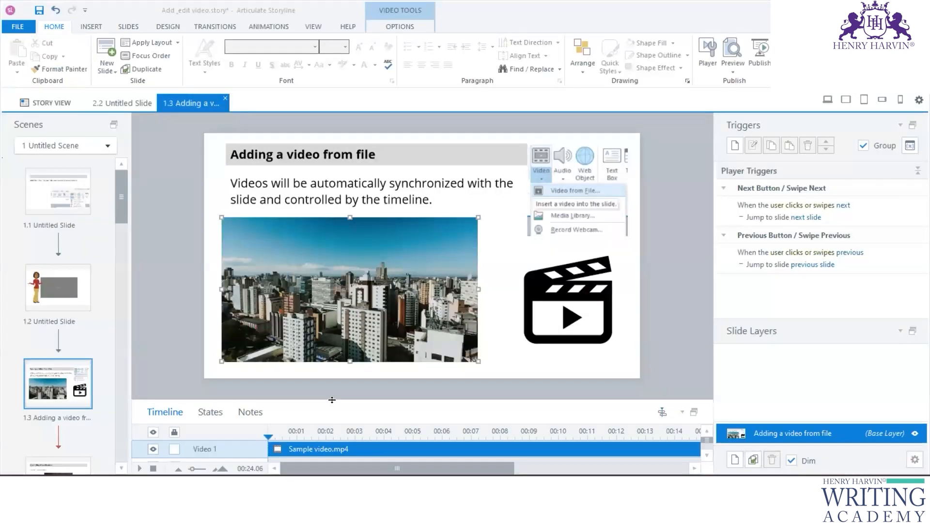
# Step: Enlarge the timeline area to examine the objects of slides 1.3 and 1.4, and shrink it back
pyautogui.moveTo(331, 400); pyautogui.dragTo(361, 226)
pyautogui.scroll(-3, 57, 378)
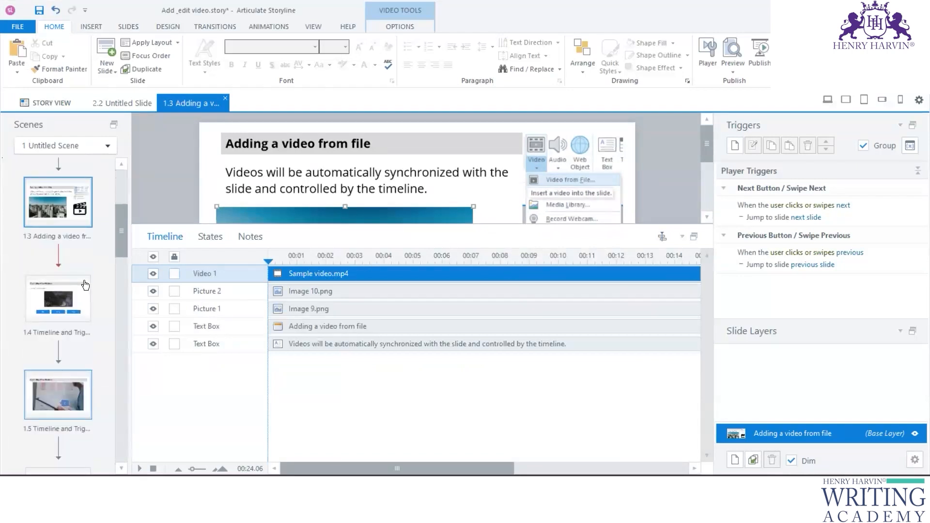
pyautogui.click(85, 285)
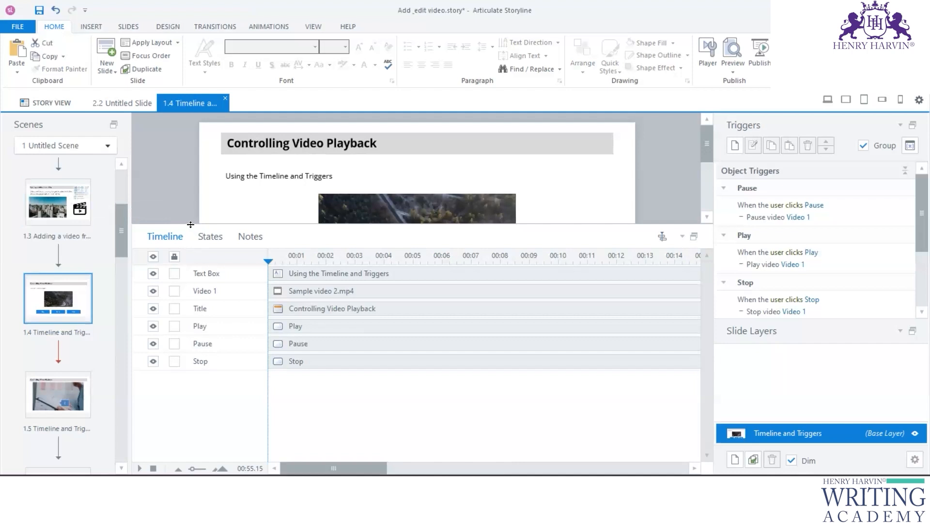
pyautogui.moveTo(191, 224); pyautogui.dragTo(191, 365)
# Step: Insert a new blank slide from the basic layouts and move it ahead of the Controlling Video Playback slide, as slide 1.4
pyautogui.scroll(2, 60, 208)
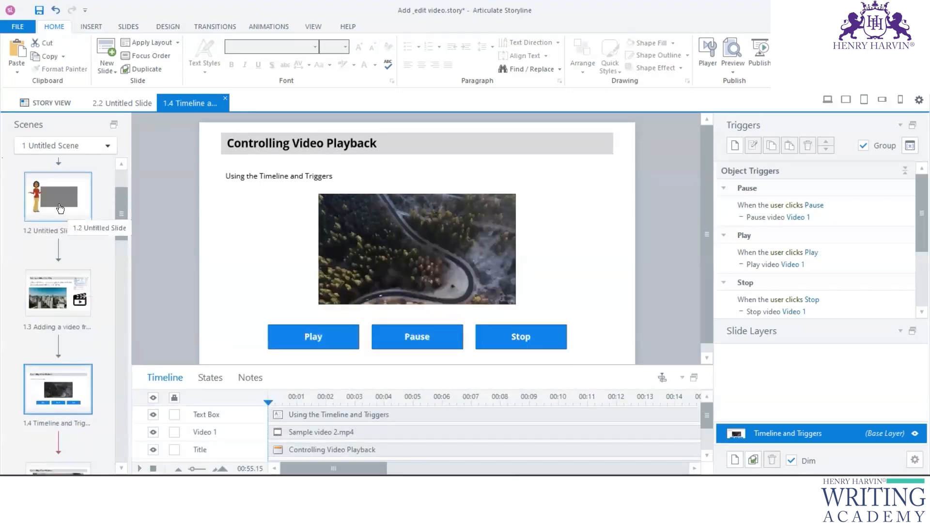
pyautogui.rightClick(50, 240)
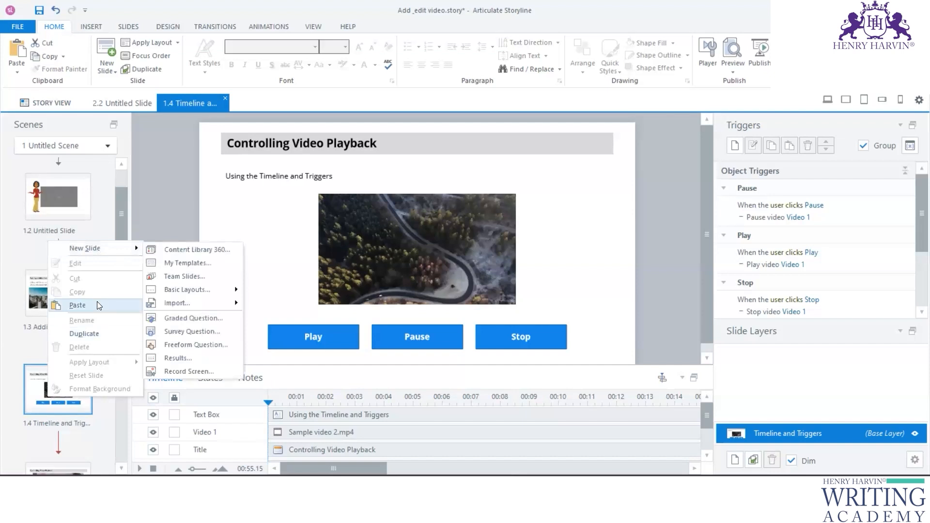
pyautogui.moveTo(102, 248)
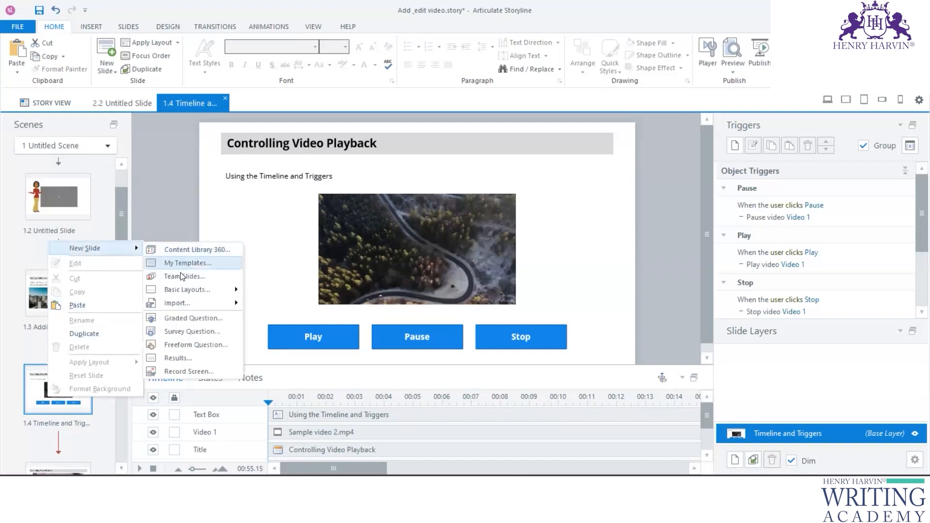
pyautogui.moveTo(203, 289)
pyautogui.click(345, 341)
pyautogui.moveTo(58, 332); pyautogui.dragTo(49, 197)
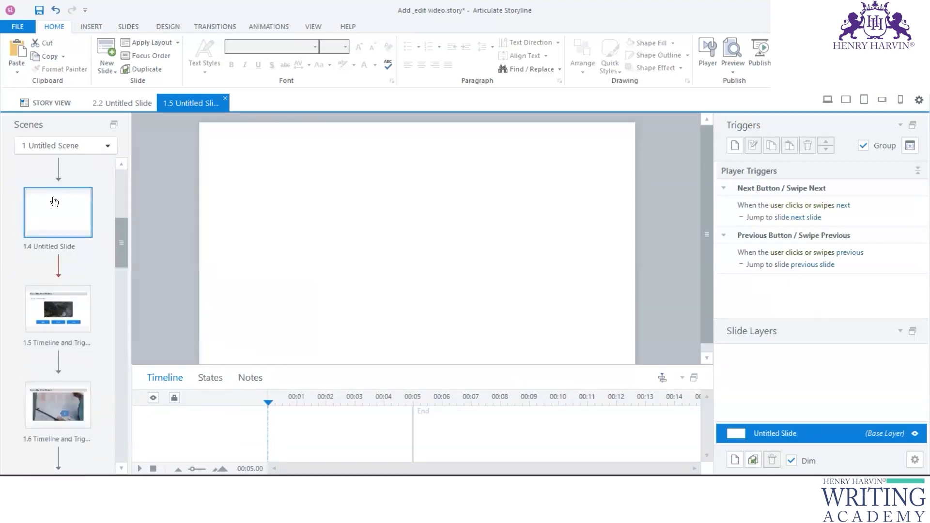
# Step: Insert the video file "Sample video 5" from the Media Assets folder onto the new blank slide
pyautogui.click(92, 27)
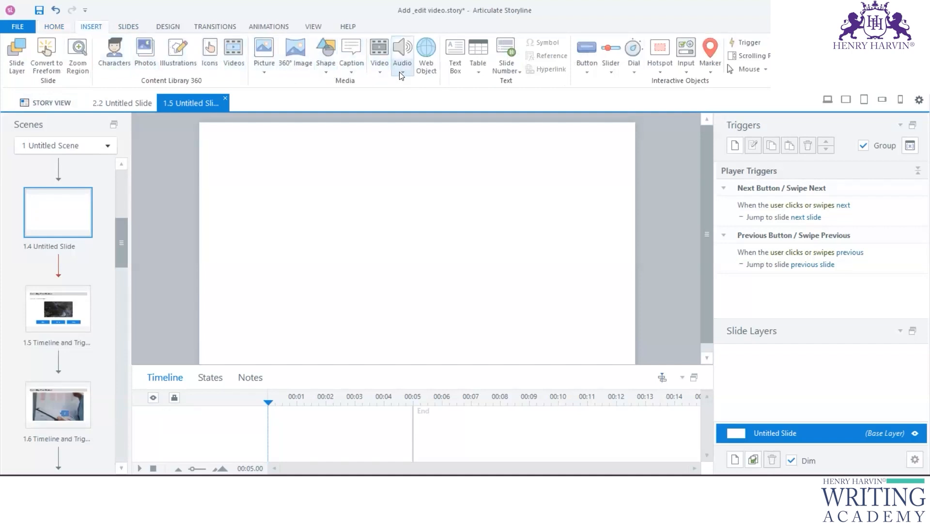
pyautogui.click(380, 71)
pyautogui.click(393, 83)
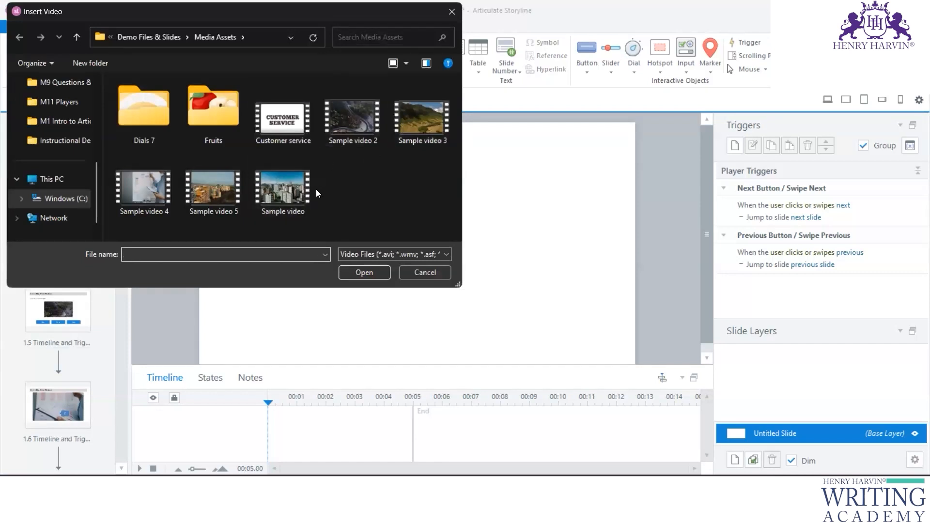
pyautogui.click(287, 190)
pyautogui.click(219, 196)
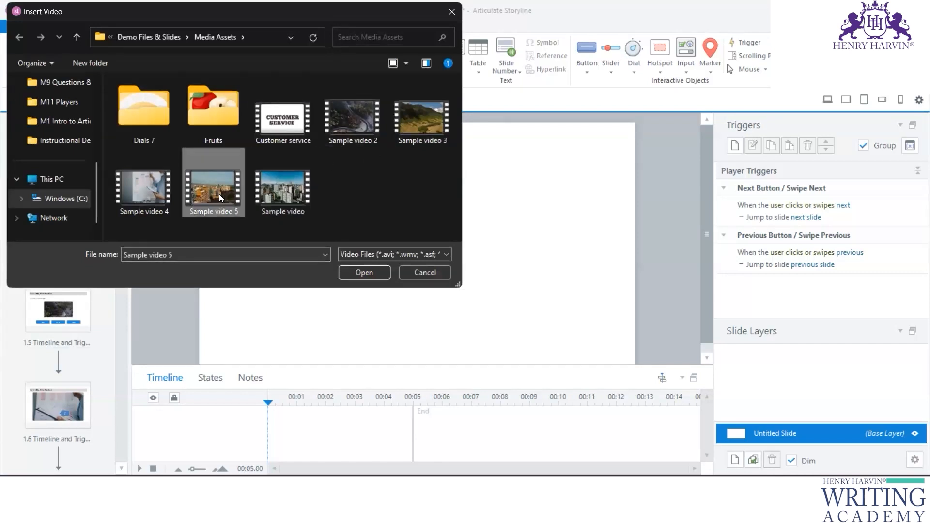
pyautogui.click(366, 272)
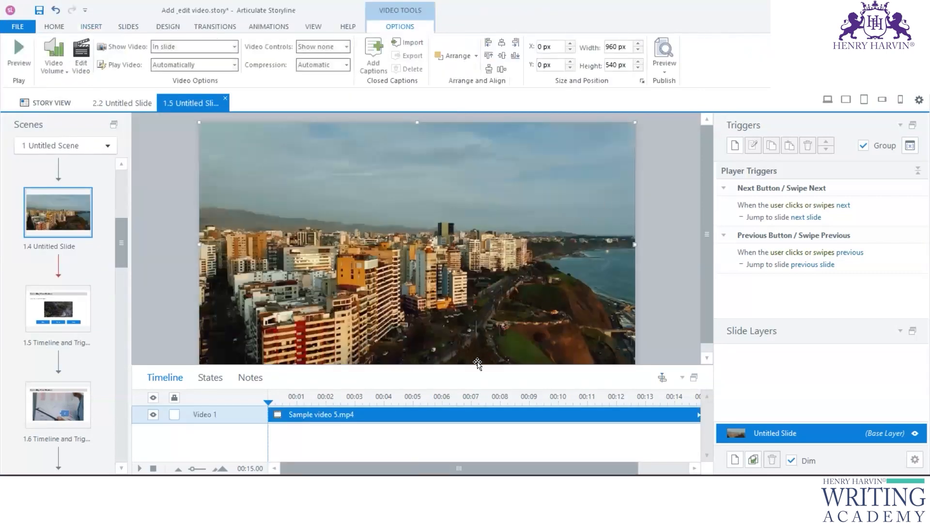
# Step: Play the slide's timeline to watch Sample video 5, and pause it shortly after the 6-second mark
pyautogui.moveTo(476, 366); pyautogui.dragTo(476, 401)
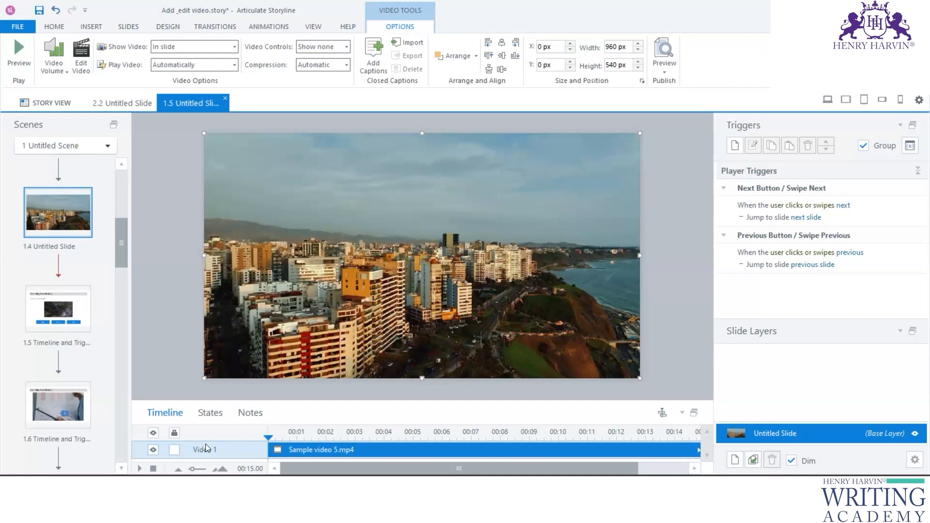
pyautogui.moveTo(206, 335); pyautogui.dragTo(206, 321)
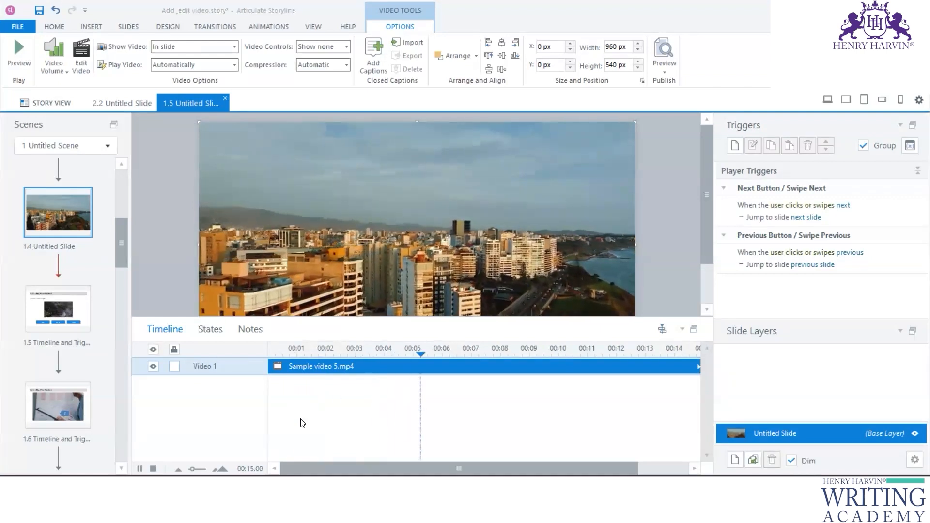
pyautogui.click(142, 469)
pyautogui.moveTo(333, 318); pyautogui.dragTo(334, 378)
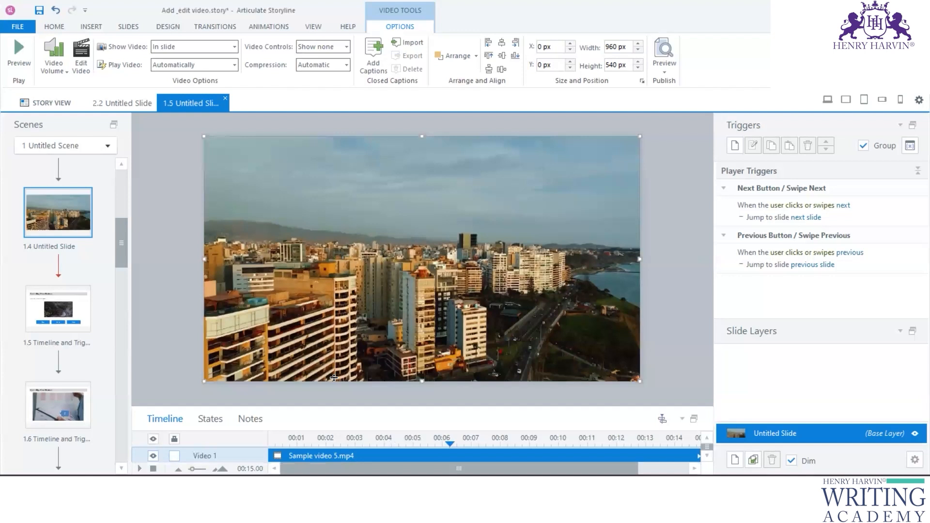
pyautogui.press('Escape')
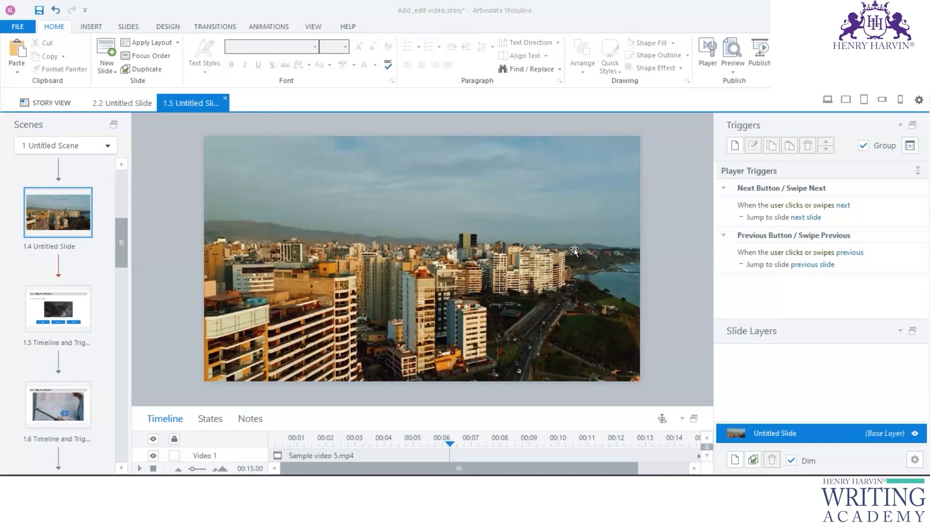
# Step: Shift Sample video 5 on the timeline so that it starts shortly after the 2-second mark
pyautogui.moveTo(468, 408); pyautogui.dragTo(479, 204)
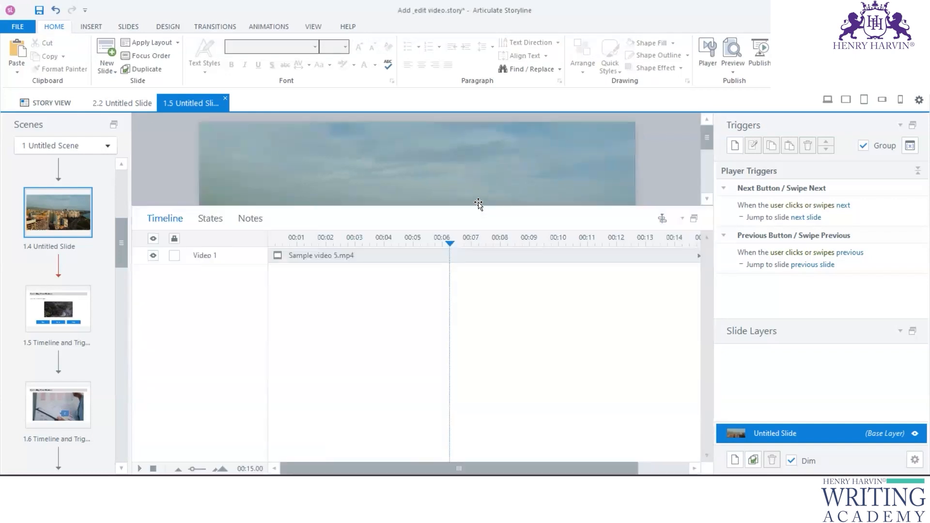
pyautogui.click(416, 253)
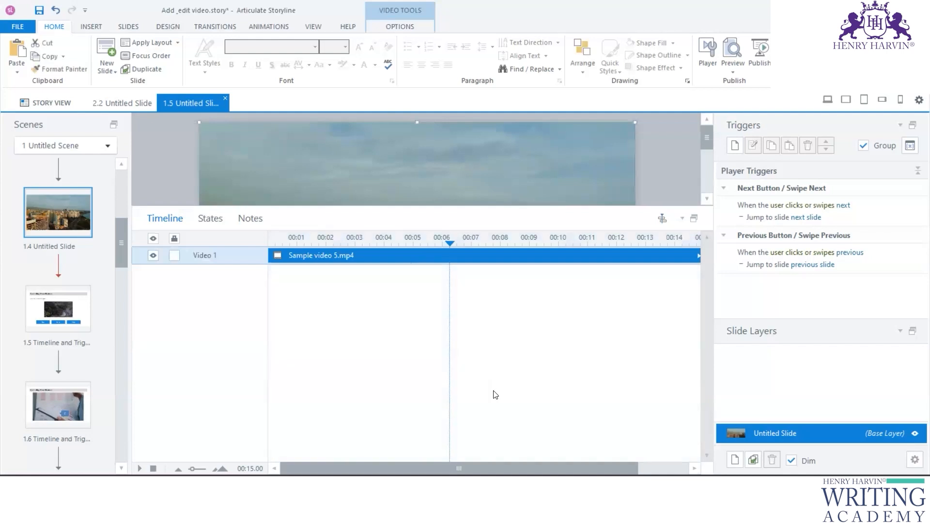
pyautogui.moveTo(486, 255); pyautogui.dragTo(550, 255)
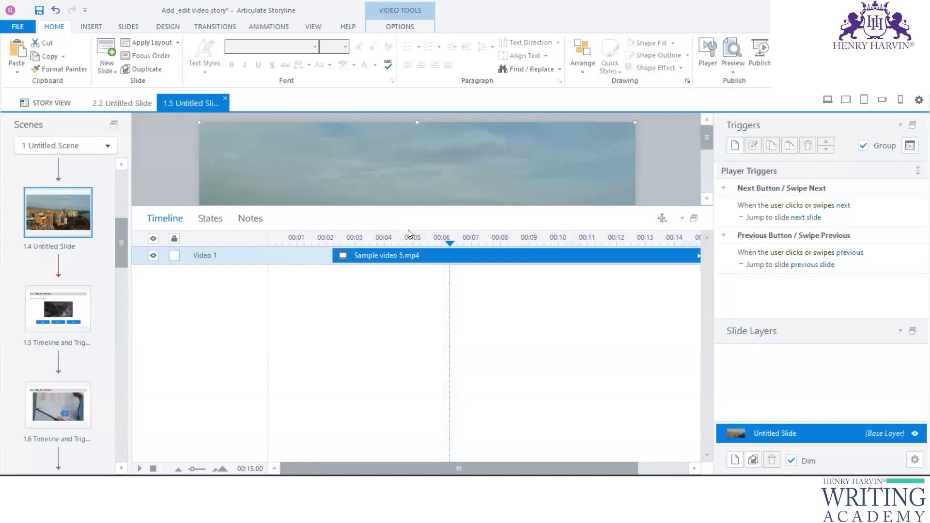
pyautogui.moveTo(411, 207); pyautogui.dragTo(414, 372)
pyautogui.click(735, 146)
pyautogui.click(648, 57)
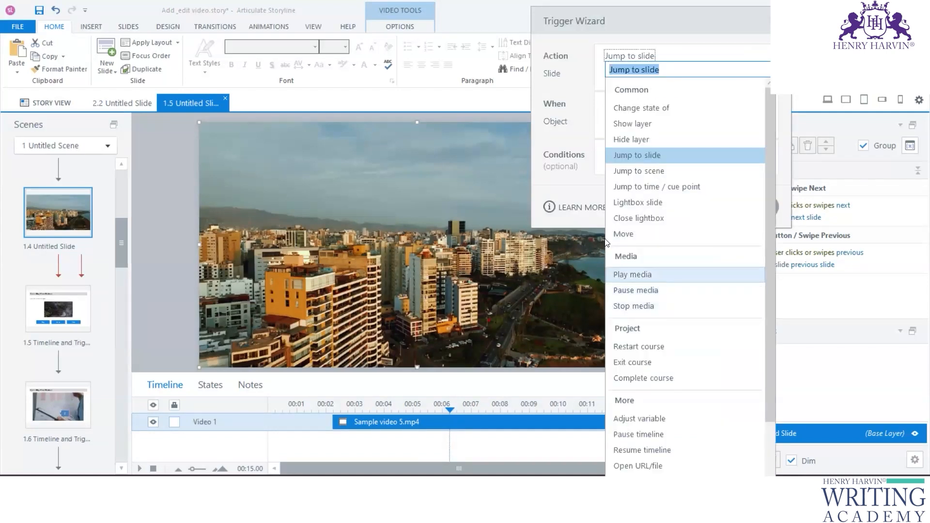
pyautogui.click(637, 155)
pyautogui.click(756, 206)
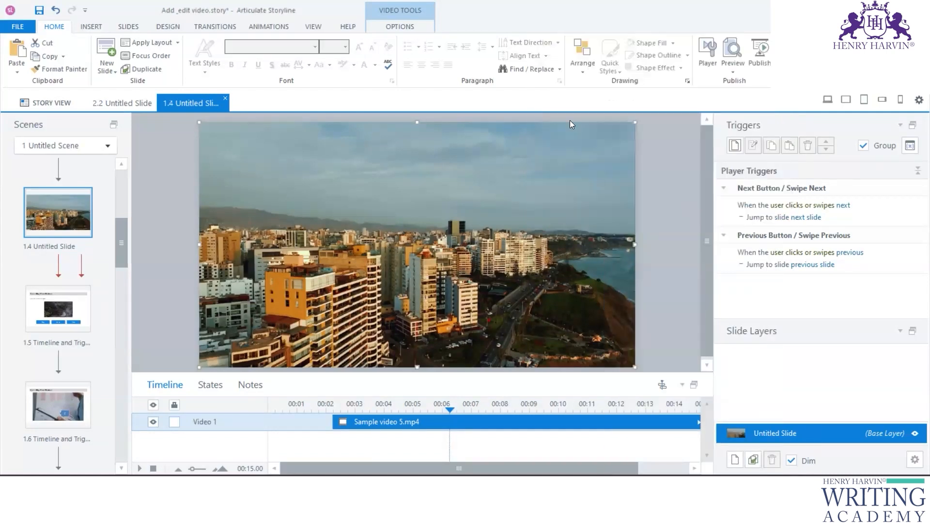
pyautogui.click(89, 28)
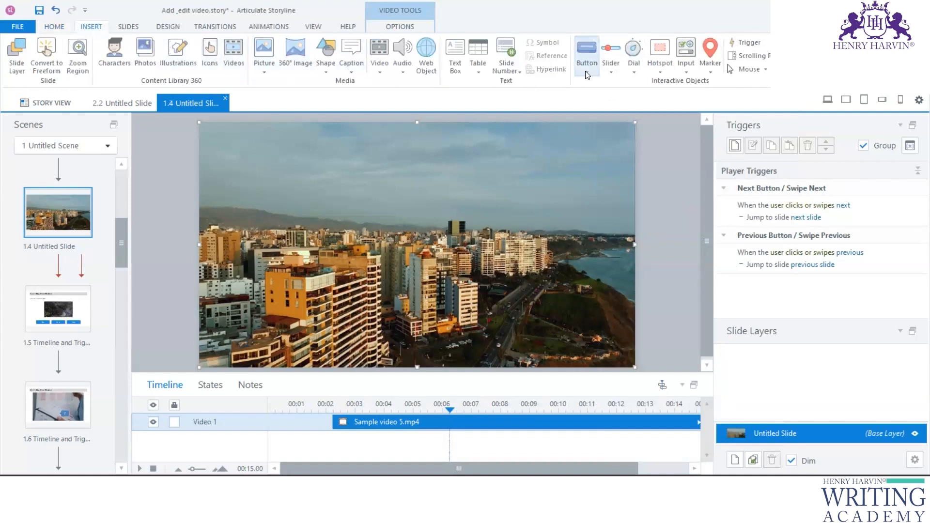
pyautogui.click(587, 53)
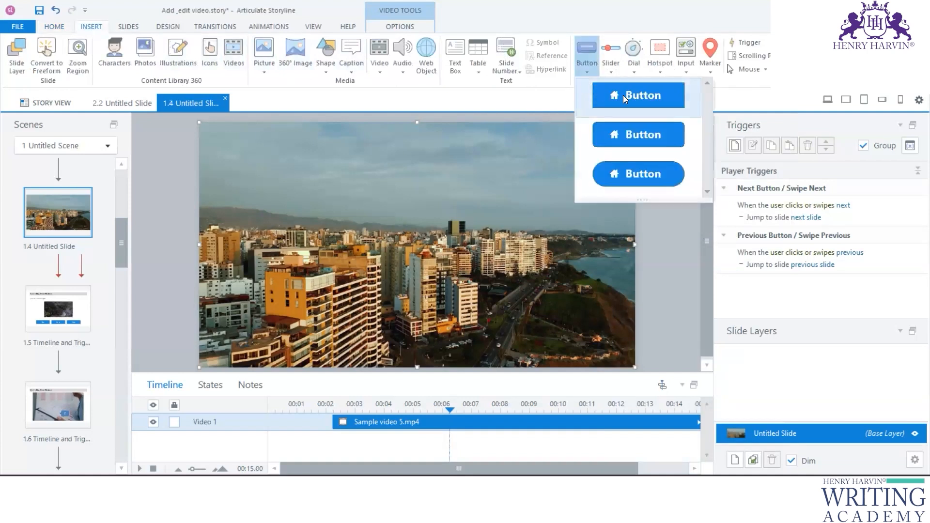
pyautogui.click(628, 174)
pyautogui.moveTo(285, 302); pyautogui.dragTo(270, 288)
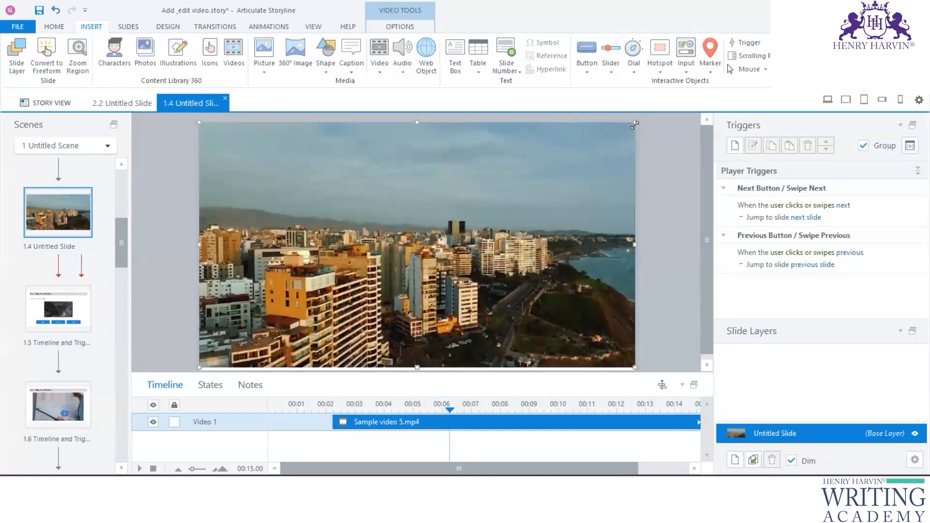
# Step: Shrink the video to about three quarters of the slide's width and place it centred against the slide's top edge
pyautogui.moveTo(635, 125); pyautogui.dragTo(554, 187)
pyautogui.moveTo(435, 265); pyautogui.dragTo(483, 212)
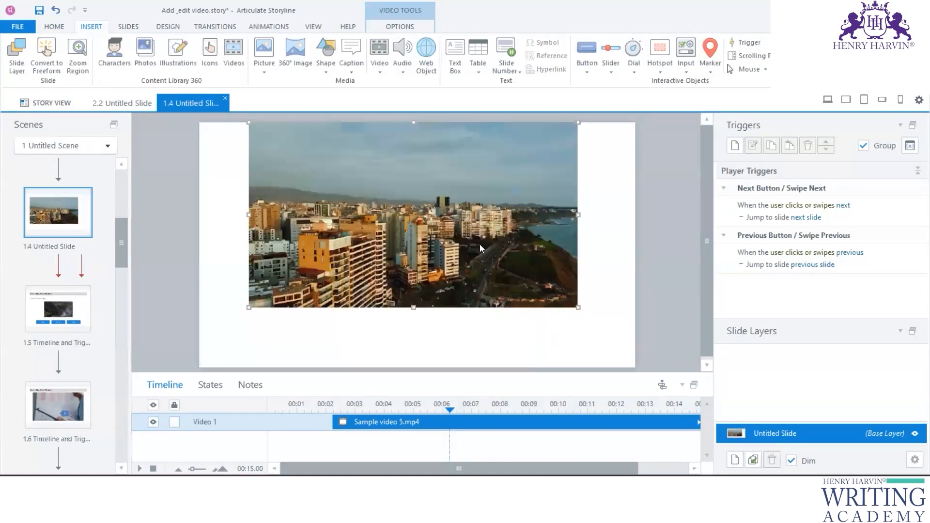
# Step: Draw a small button on the white area beneath the left part of the video, at about X 167 px, Y 469 px
pyautogui.click(588, 73)
pyautogui.click(638, 134)
pyautogui.moveTo(275, 336); pyautogui.dragTo(312, 354)
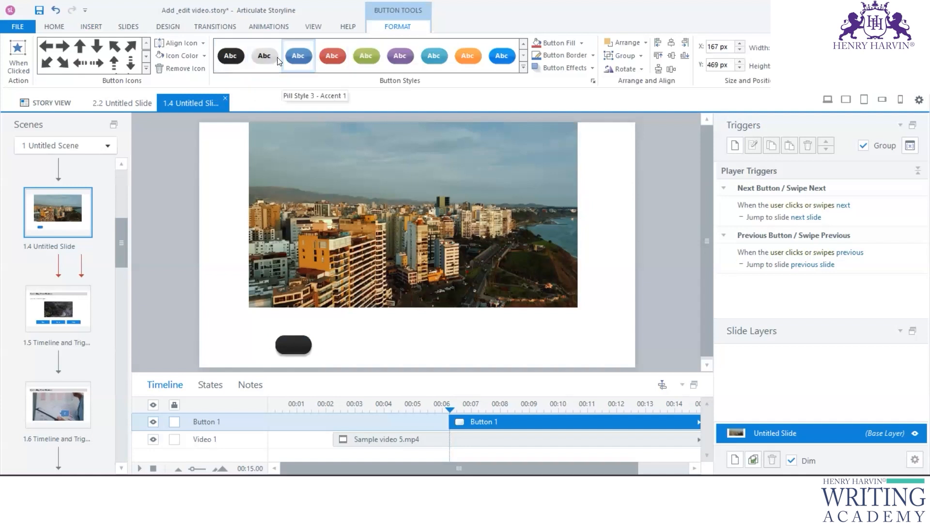
# Step: Give the new button a blue rectangular style and a dark blue fill, #000080
pyautogui.click(523, 67)
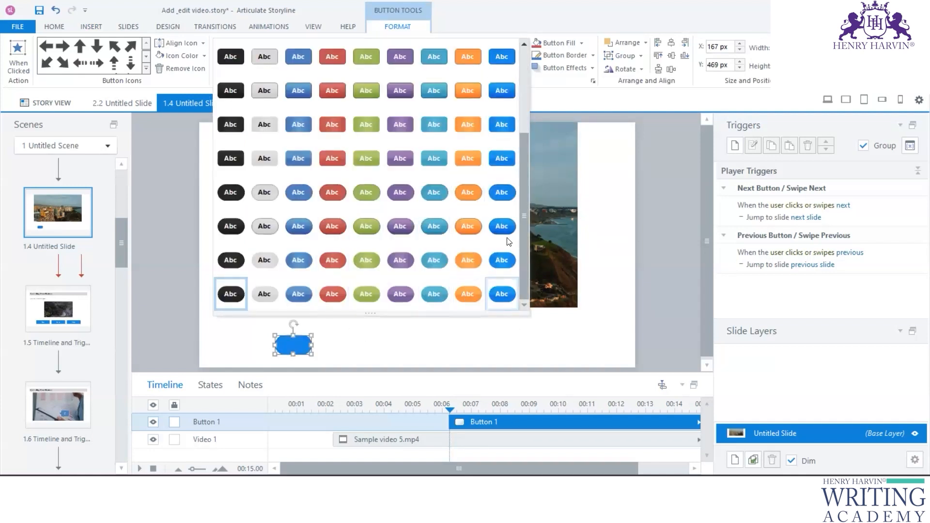
pyautogui.click(502, 57)
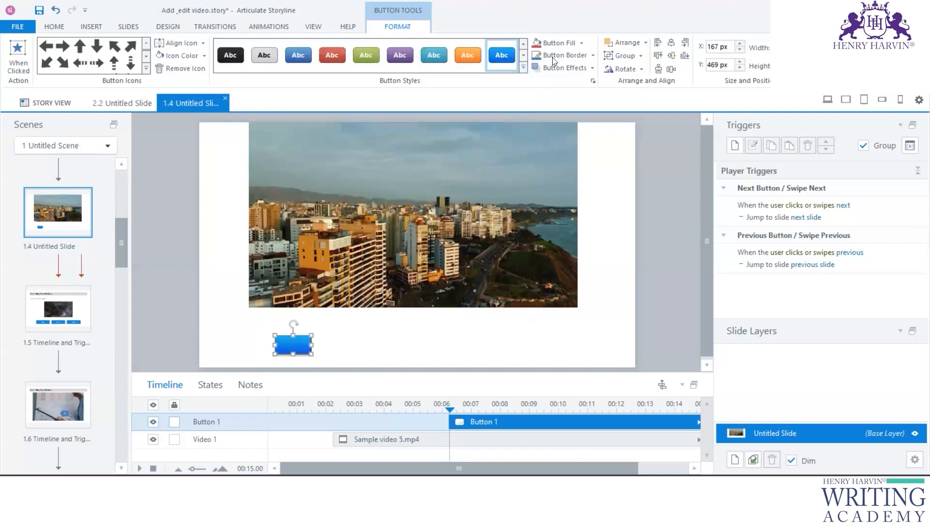
pyautogui.click(582, 44)
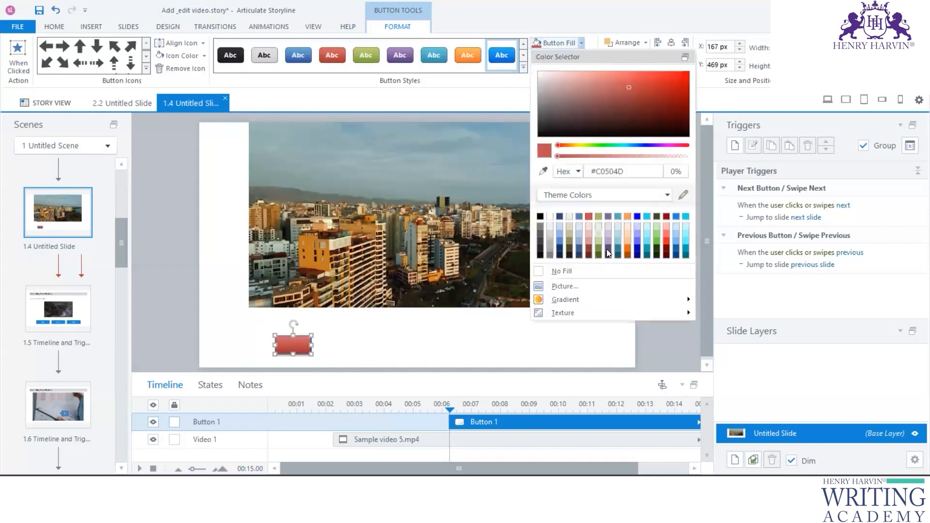
pyautogui.click(639, 256)
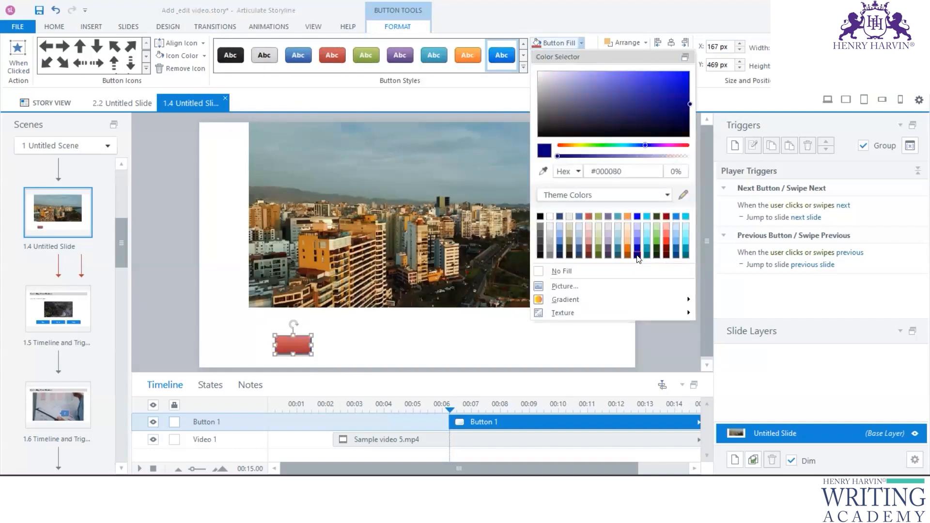
# Step: Copy the dark blue button twice into a row beneath the video and label the three buttons Play, Pause and Stop
pyautogui.moveTo(294, 345)
pyautogui.mouseDown()
pyautogui.moveTo(417, 344)
pyautogui.moveTo(302, 344)
pyautogui.mouseUp()
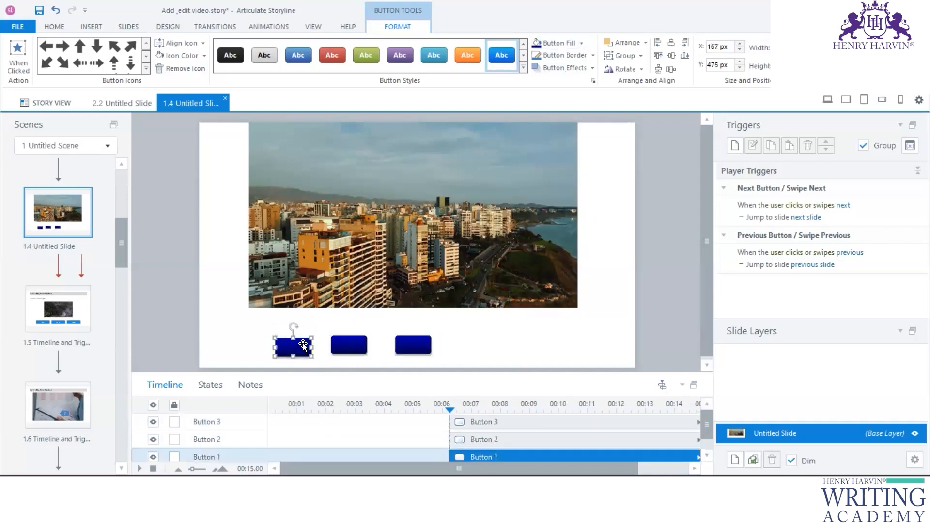
pyautogui.write('Playu')
pyautogui.press('BackSpace')
pyautogui.press('Tab')
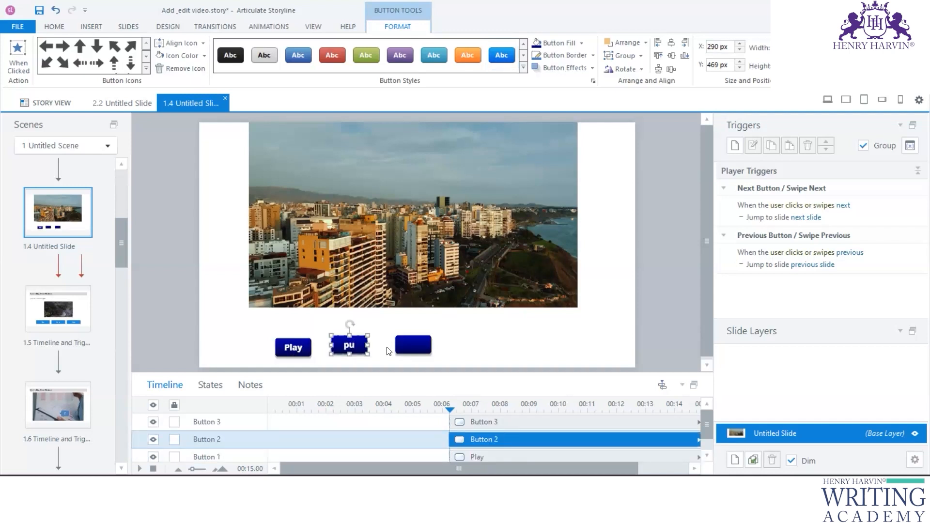
pyautogui.write('pause')
pyautogui.click(405, 348)
pyautogui.write('Stop')
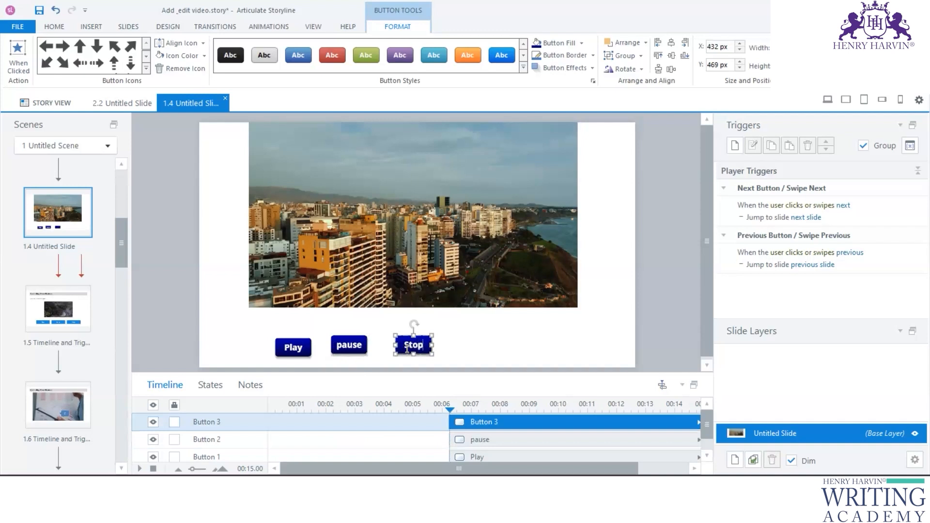
pyautogui.click(337, 343)
pyautogui.press('Delete')
pyautogui.write('P')
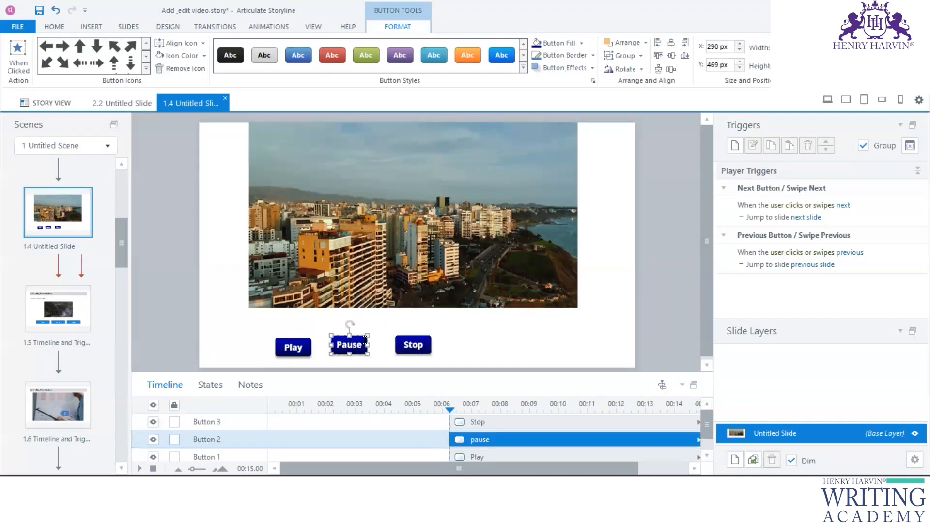
pyautogui.click(465, 341)
# Step: Select the Stop button beneath the video
pyautogui.click(560, 303)
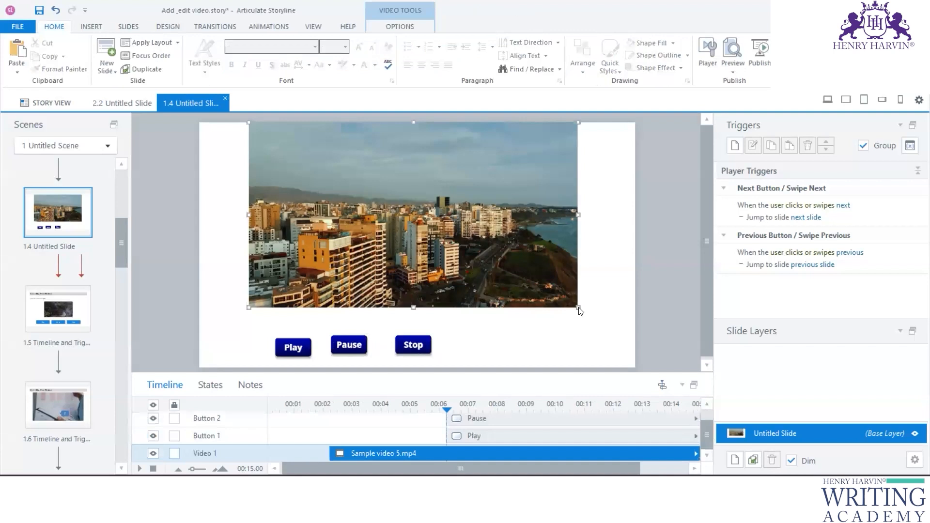
pyautogui.click(424, 345)
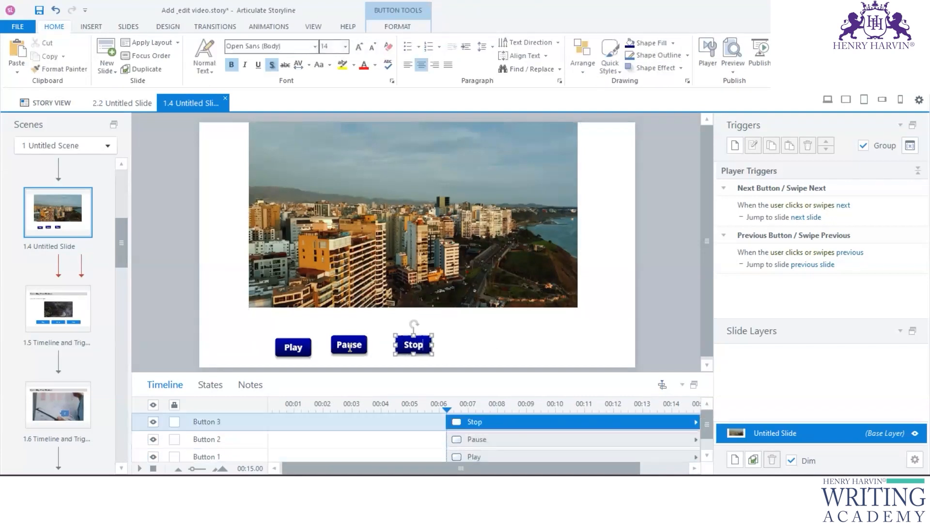
# Step: Enlarge the city video and reposition it in the upper middle of the slide
pyautogui.moveTo(431, 280); pyautogui.dragTo(433, 290)
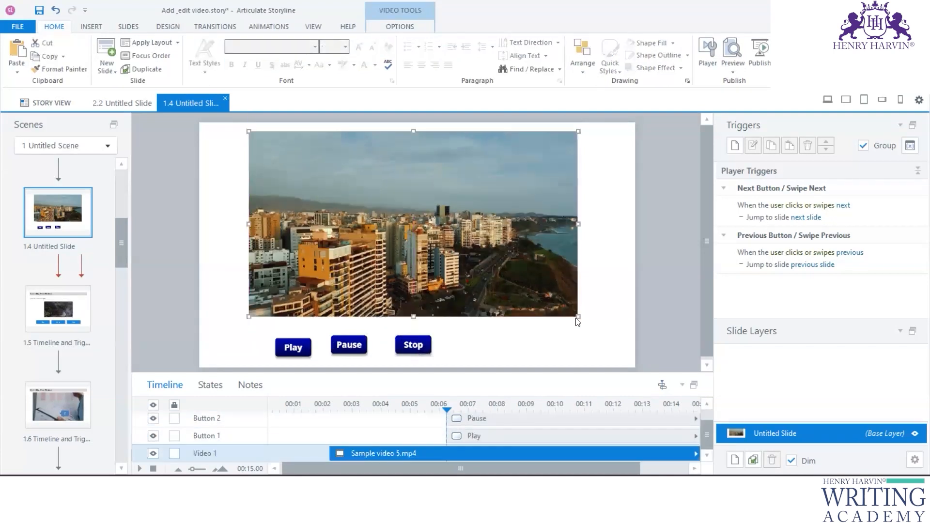
pyautogui.moveTo(579, 318); pyautogui.dragTo(618, 333)
pyautogui.moveTo(516, 291); pyautogui.dragTo(480, 279)
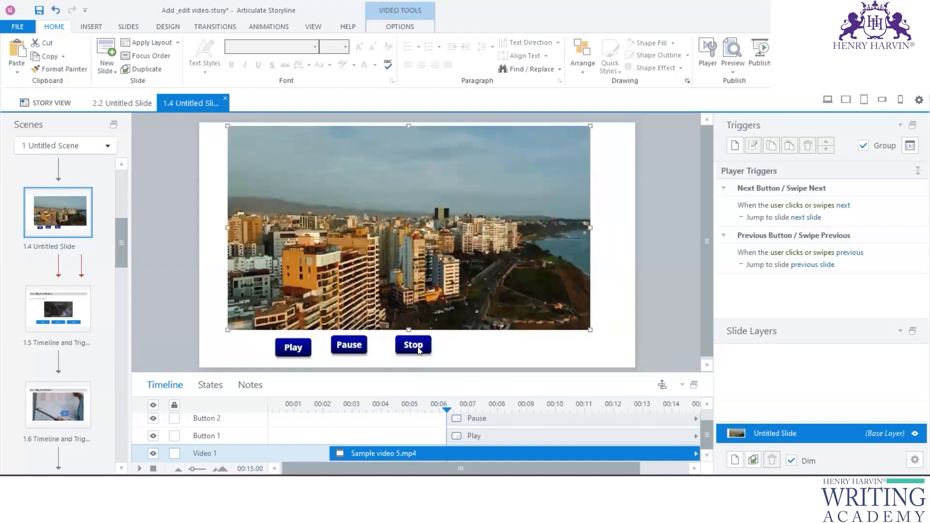
# Step: Spread the Stop, Pause and Play buttons out in an even row below the video
pyautogui.click(420, 337)
pyautogui.moveTo(520, 349); pyautogui.dragTo(520, 349)
pyautogui.moveTo(355, 341); pyautogui.dragTo(433, 350)
pyautogui.click(296, 345)
pyautogui.moveTo(354, 353); pyautogui.dragTo(347, 356)
# Step: Enlarge the video further, centre it on the slide, and nudge the button row close beneath it
pyautogui.click(290, 330)
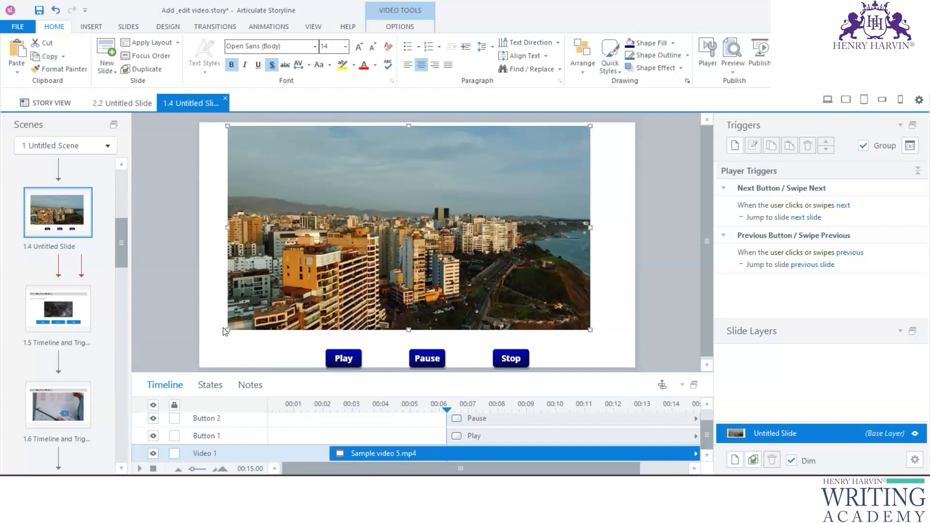
pyautogui.moveTo(226, 331); pyautogui.dragTo(206, 342)
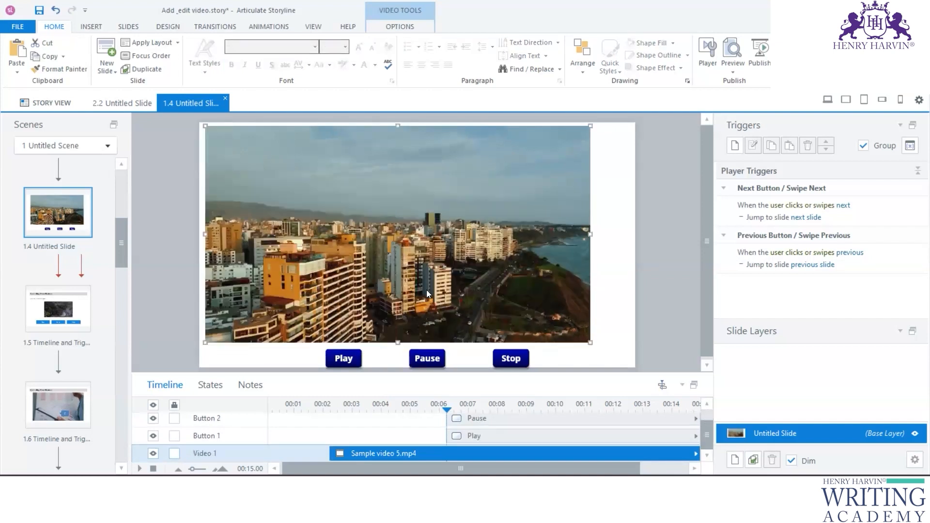
pyautogui.moveTo(451, 288); pyautogui.dragTo(483, 275)
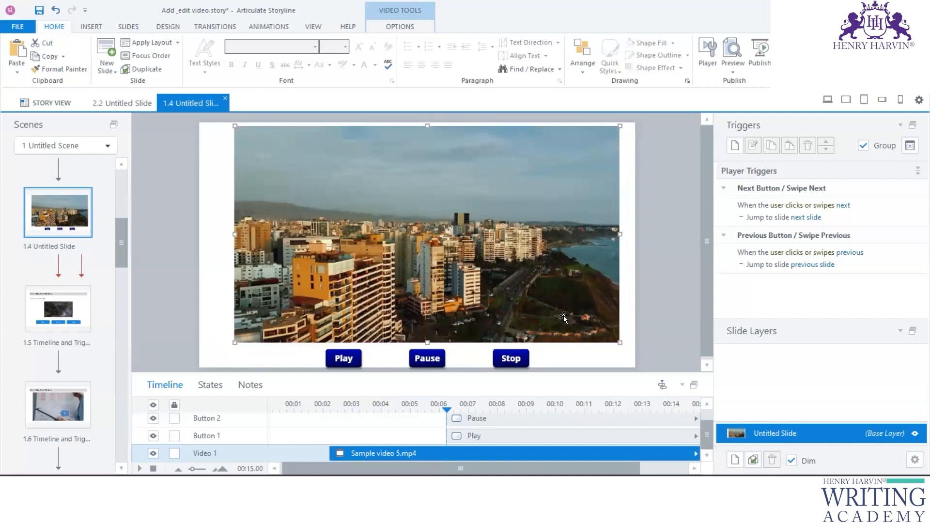
pyautogui.click(353, 350)
pyautogui.moveTo(353, 349); pyautogui.dragTo(353, 351)
pyautogui.click(424, 350)
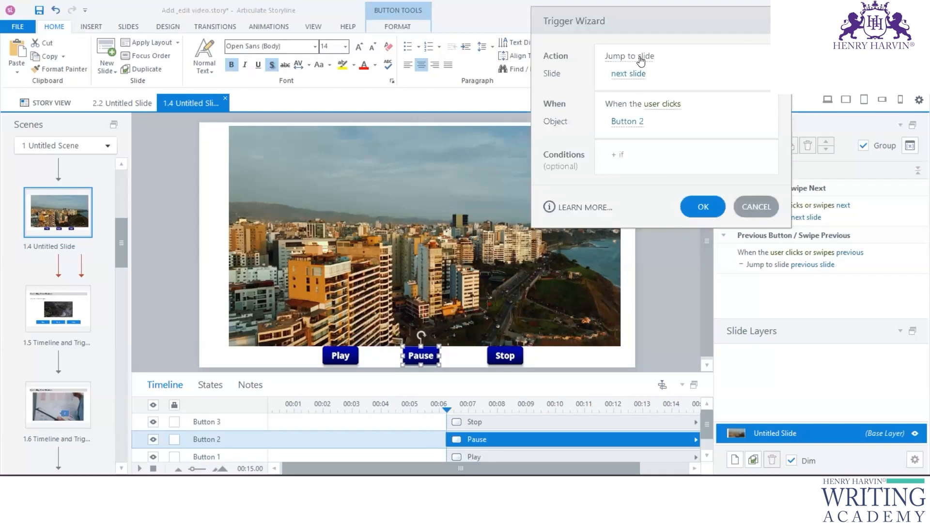
pyautogui.click(640, 56)
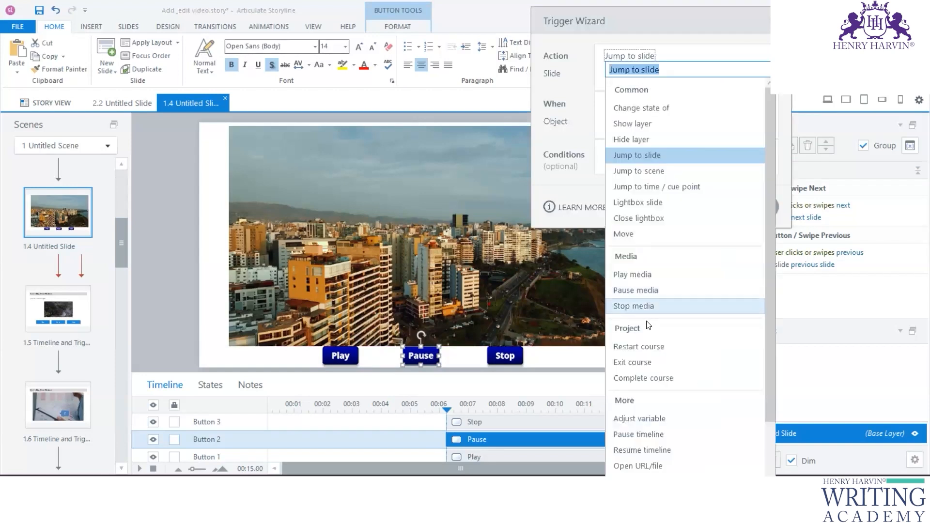
pyautogui.click(652, 274)
pyautogui.click(756, 207)
# Step: Add a trigger to the Play button that plays Video 1 when the user clicks Button 1
pyautogui.click(352, 353)
pyautogui.click(735, 146)
pyautogui.click(629, 56)
pyautogui.click(635, 271)
pyautogui.click(630, 77)
pyautogui.click(699, 74)
pyautogui.click(674, 104)
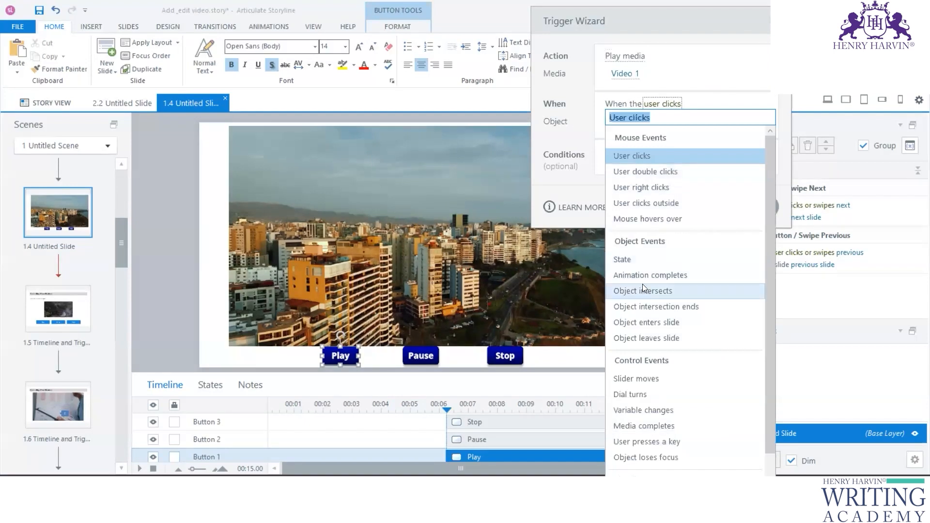
pyautogui.click(648, 154)
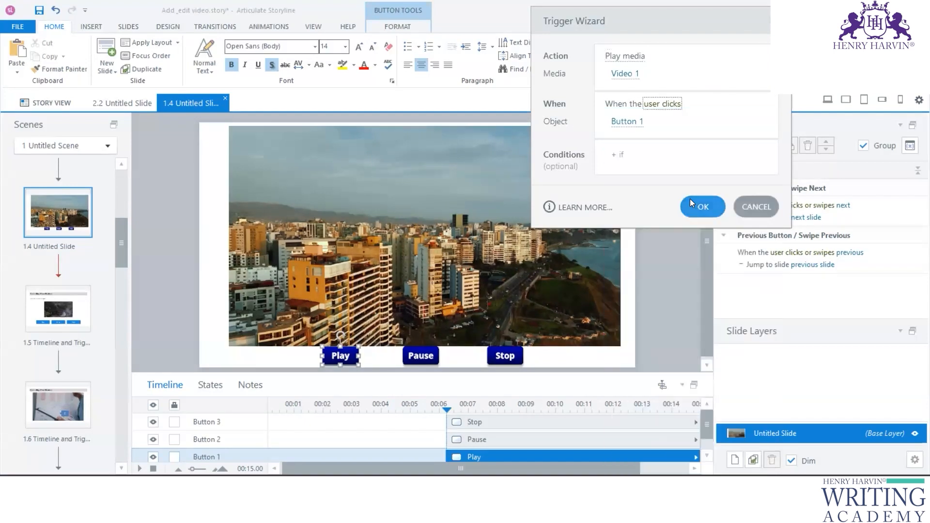
pyautogui.click(702, 207)
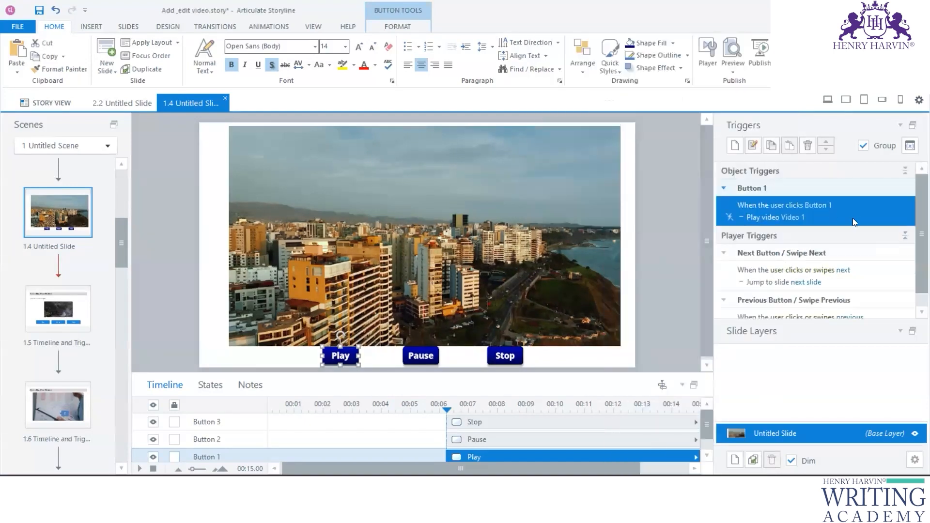
# Step: Copy the Play button's trigger onto the Pause and Stop buttons
pyautogui.click(433, 357)
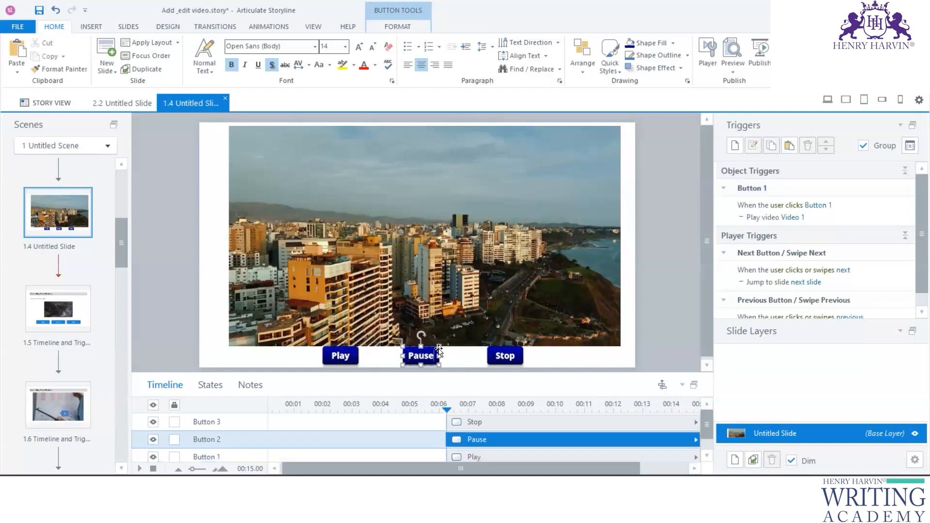
pyautogui.hotkey('ctrl', 'v')
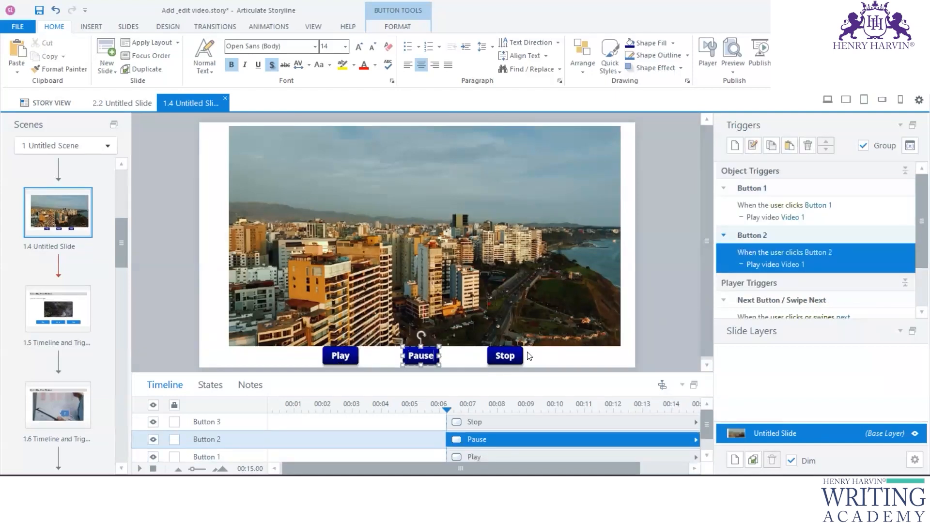
pyautogui.click(517, 357)
pyautogui.hotkey('ctrl', 'v')
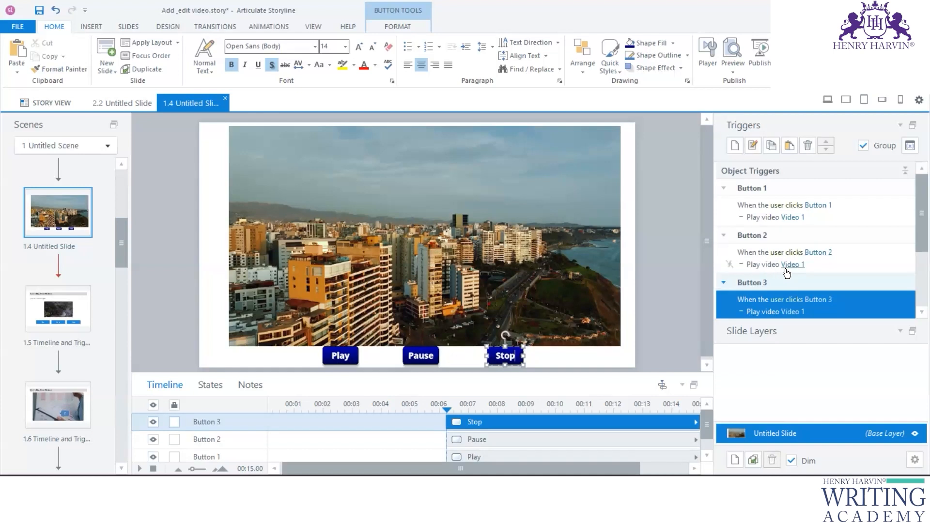
# Step: Change the Pause button's trigger action to Pause media and the Stop button's to Stop media
pyautogui.click(765, 265)
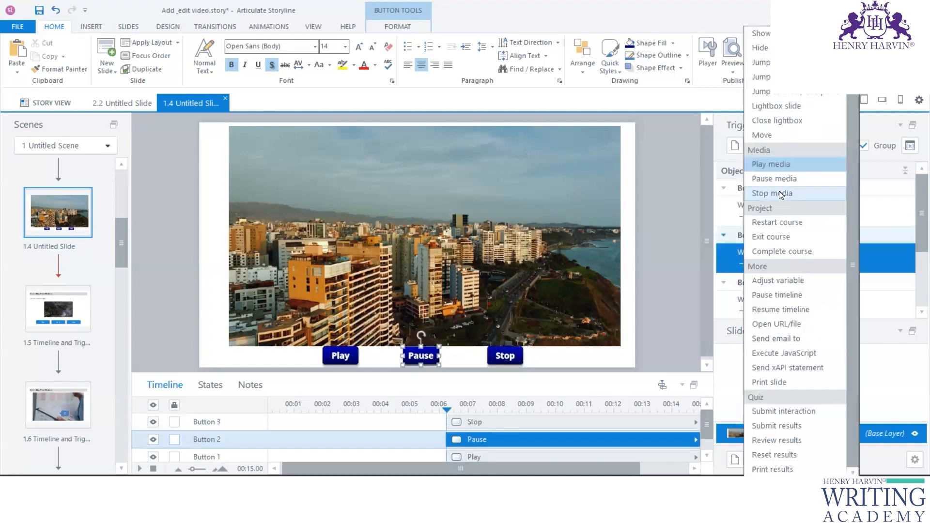
pyautogui.click(782, 179)
pyautogui.click(774, 309)
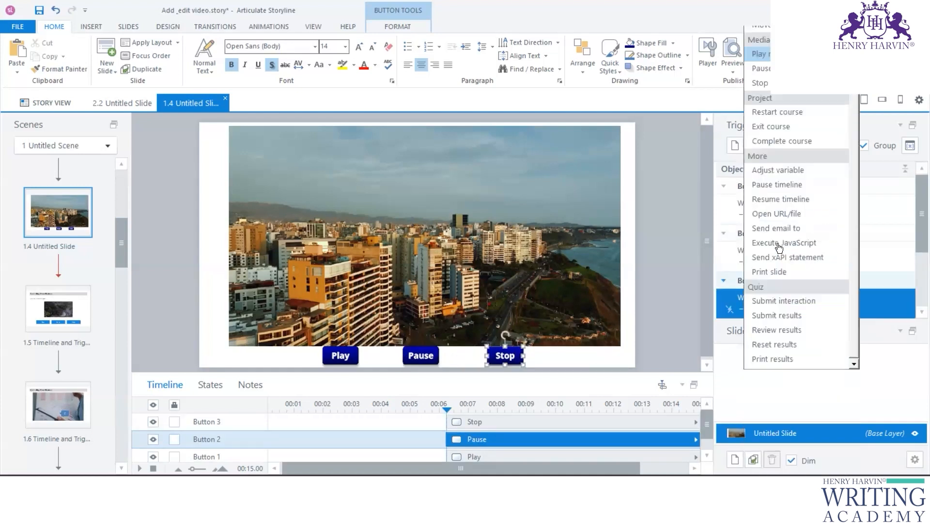
pyautogui.click(781, 193)
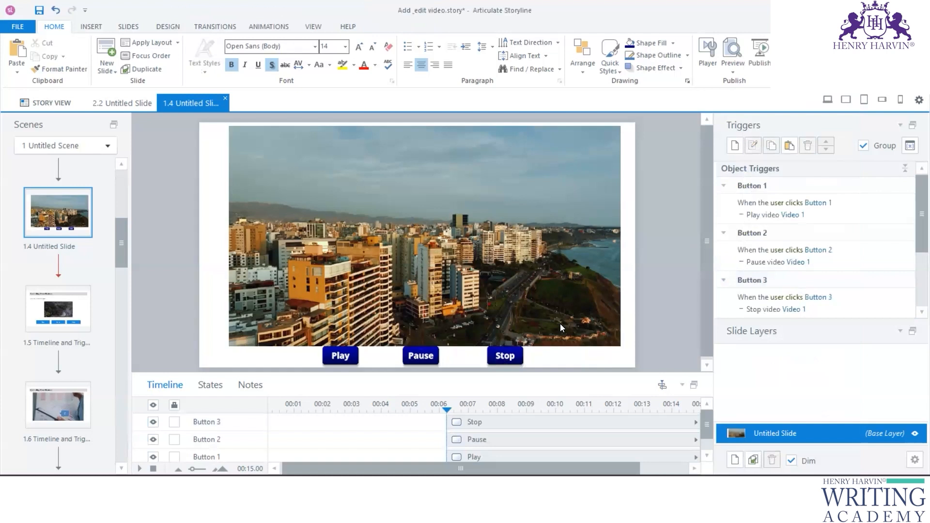
# Step: Preview the slide to check the video and its buttons, and close the preview
pyautogui.click(726, 68)
pyautogui.click(743, 93)
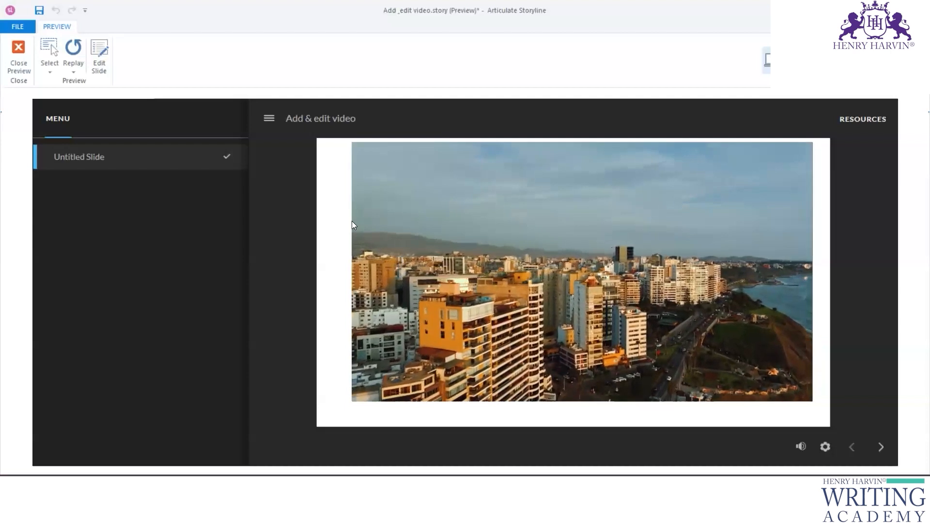
pyautogui.click(18, 54)
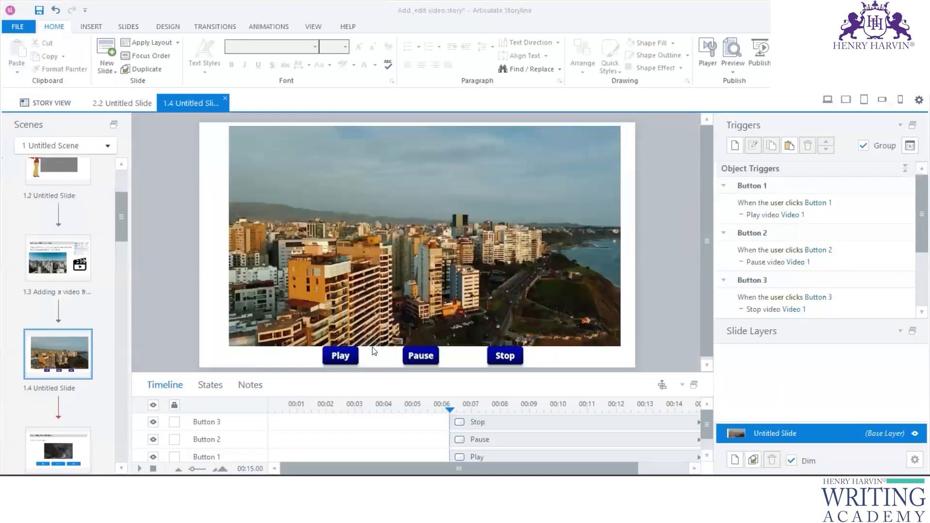
# Step: Enlarge the timeline area to show every object, and scrub the playhead back to about 2.5 seconds
pyautogui.click(353, 354)
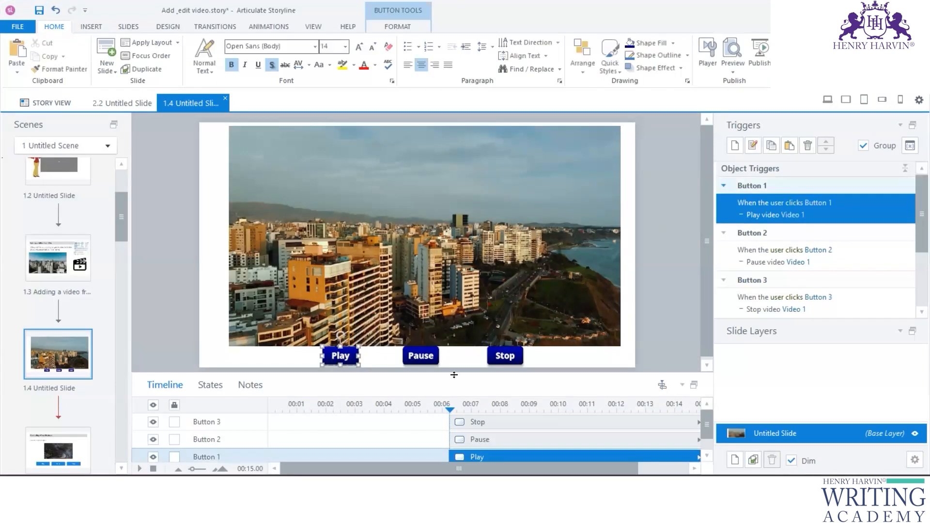
pyautogui.moveTo(455, 364); pyautogui.dragTo(651, 323)
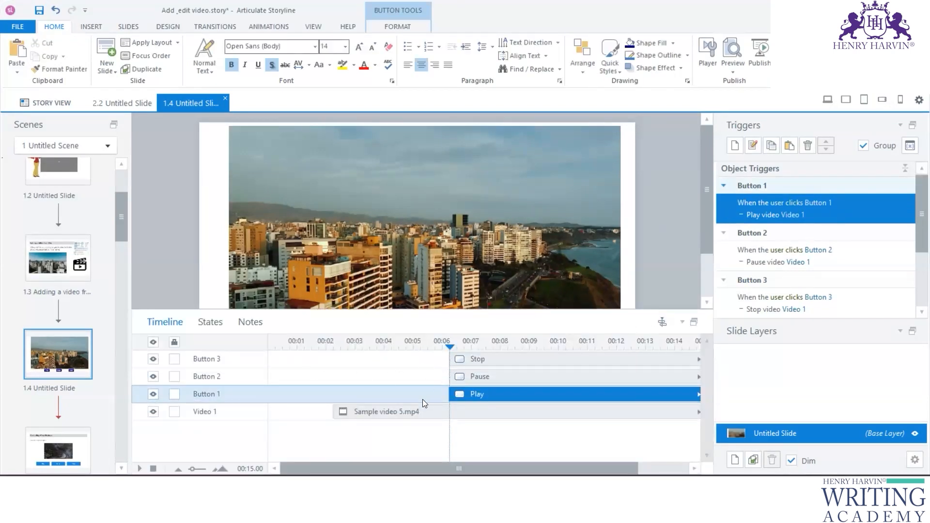
pyautogui.moveTo(431, 310); pyautogui.dragTo(436, 222)
pyautogui.click(490, 326)
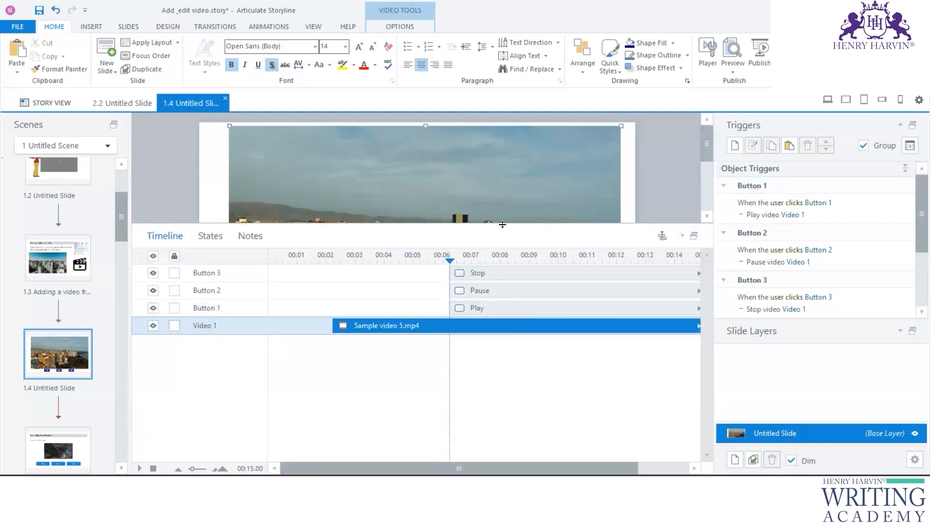
pyautogui.moveTo(449, 262); pyautogui.dragTo(267, 260)
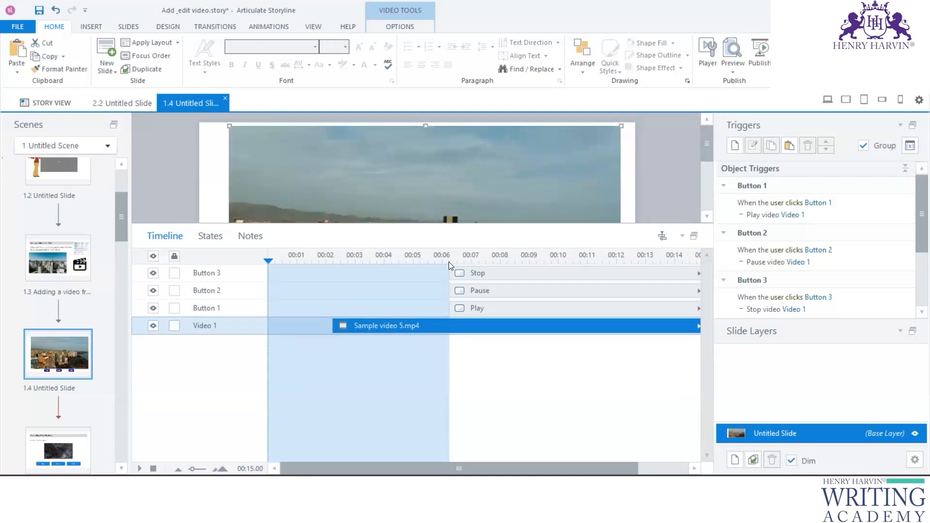
pyautogui.moveTo(449, 262); pyautogui.dragTo(339, 264)
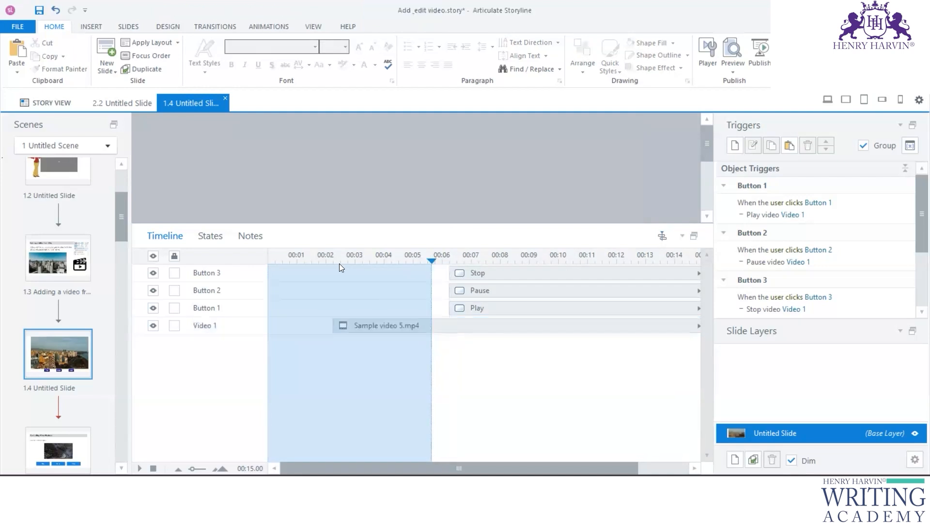
pyautogui.click(455, 273)
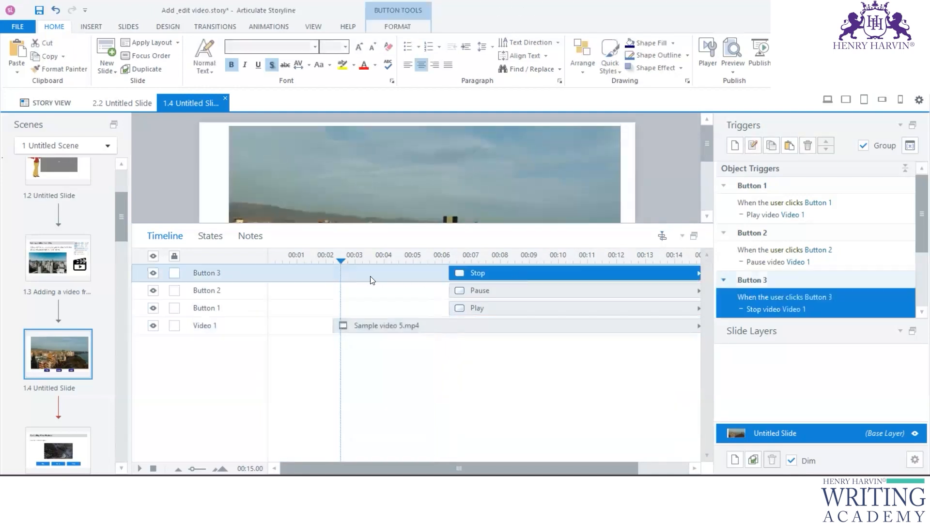
# Step: Shift the video and the Stop, Pause and Play buttons to start at 0 seconds, and return the playhead there
pyautogui.moveTo(376, 324); pyautogui.dragTo(311, 325)
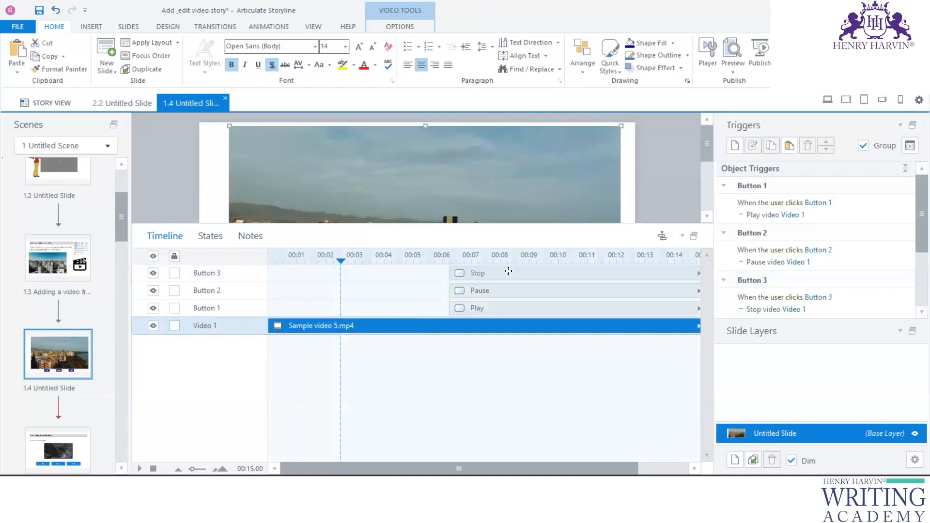
pyautogui.moveTo(508, 271); pyautogui.dragTo(338, 270)
pyautogui.moveTo(530, 294); pyautogui.dragTo(364, 286)
pyautogui.moveTo(501, 307); pyautogui.dragTo(310, 307)
pyautogui.moveTo(372, 291); pyautogui.dragTo(329, 289)
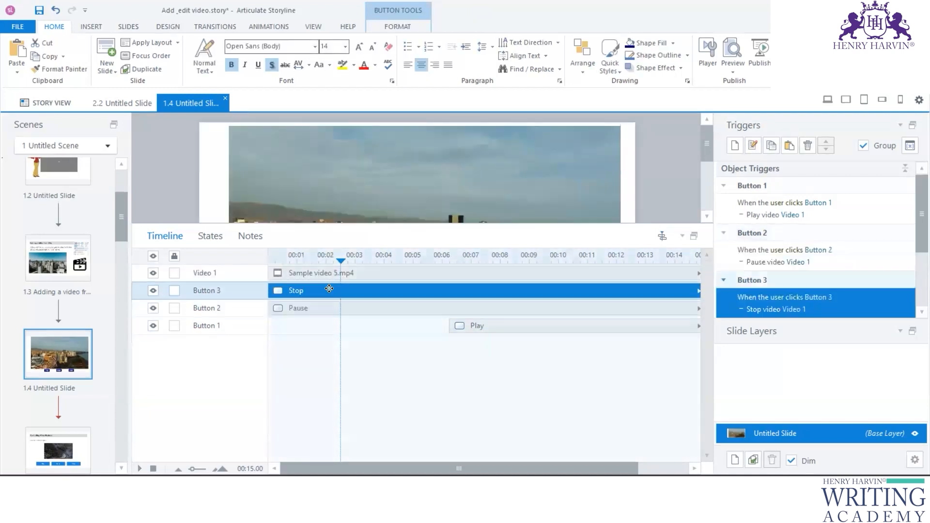
pyautogui.moveTo(509, 326); pyautogui.dragTo(305, 320)
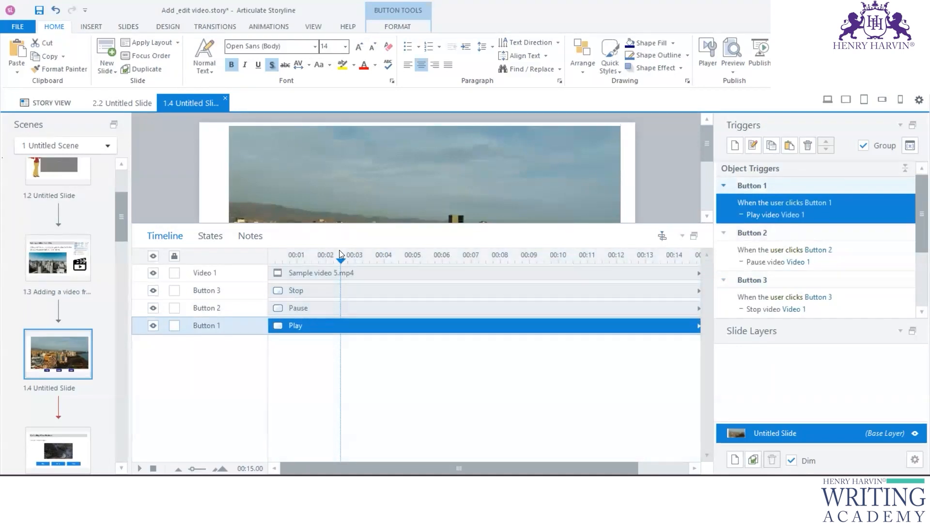
pyautogui.moveTo(341, 258); pyautogui.dragTo(268, 258)
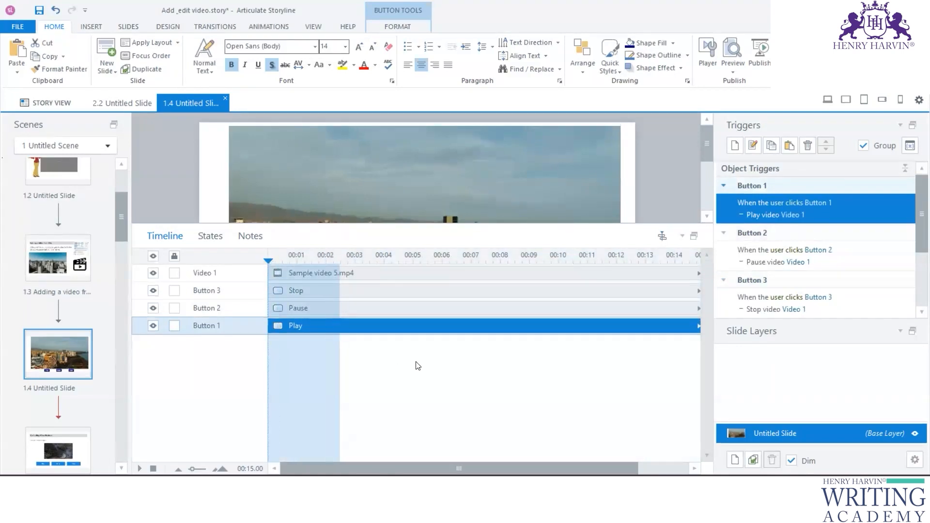
# Step: Zoom the slide out and resize the timeline area so the video and all three buttons fit in view
pyautogui.moveTo(433, 224); pyautogui.dragTo(407, 328)
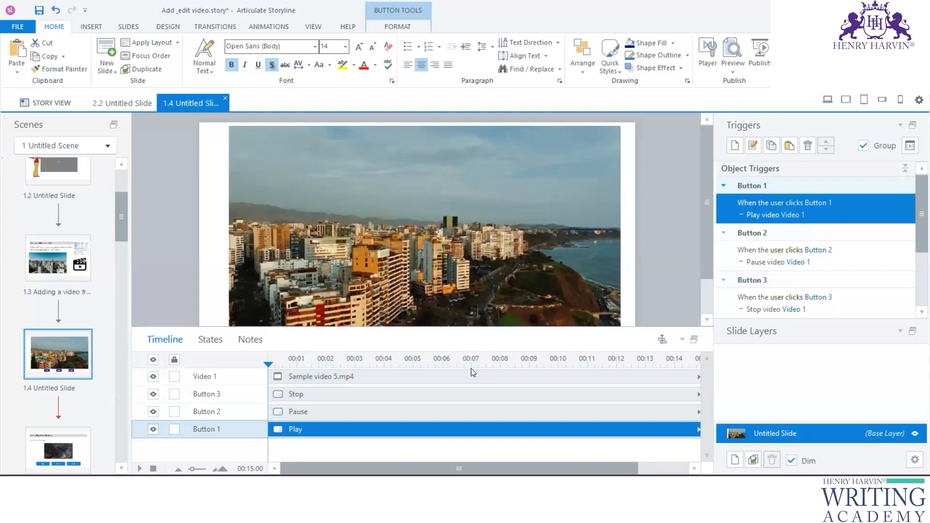
pyautogui.click(472, 326)
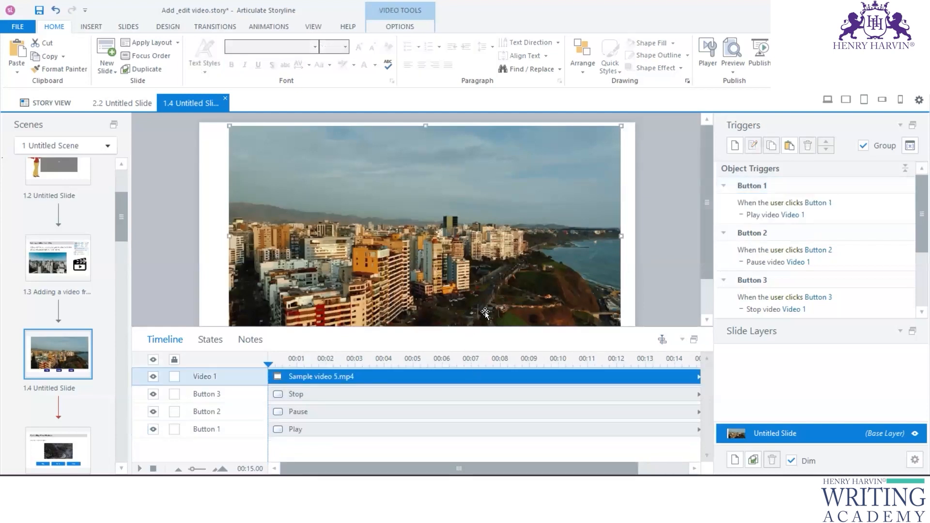
pyautogui.scroll(-4, 539, 232)
pyautogui.moveTo(521, 328); pyautogui.dragTo(521, 277)
pyautogui.click(305, 379)
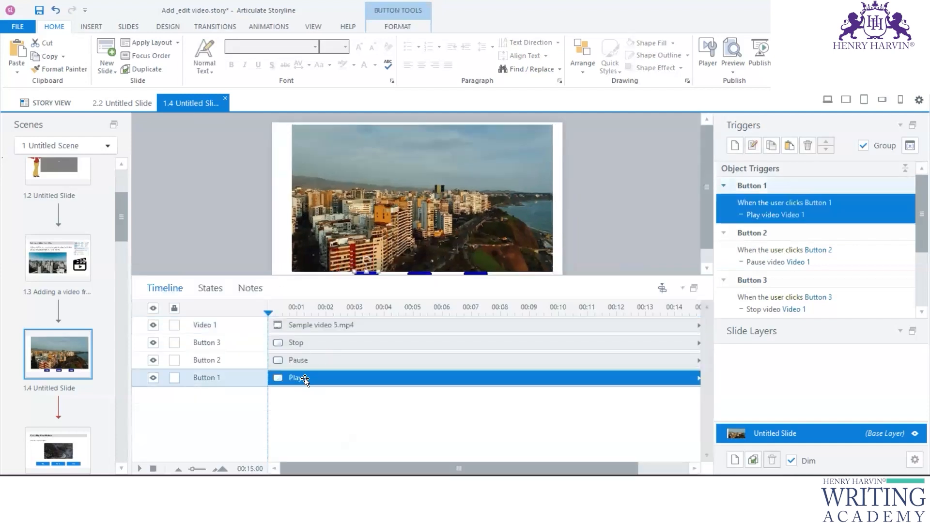
pyautogui.click(313, 359)
pyautogui.click(315, 342)
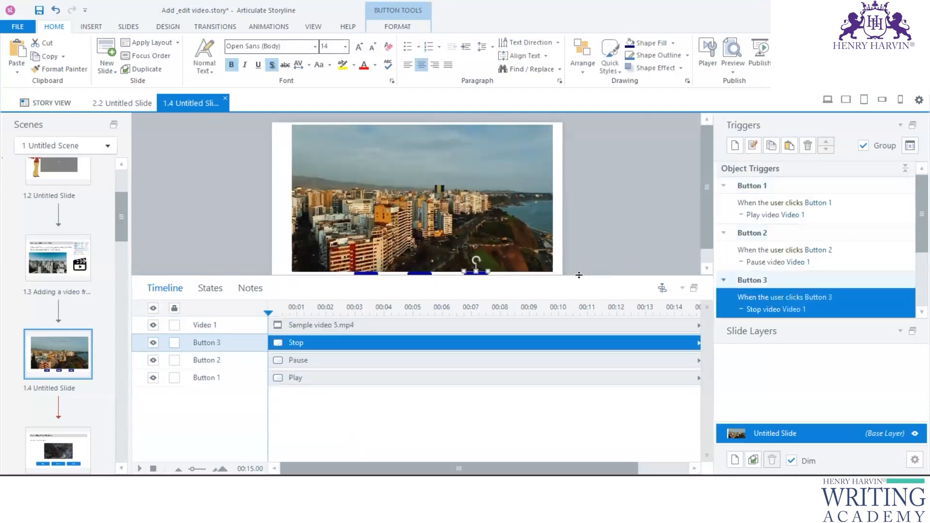
pyautogui.moveTo(579, 284); pyautogui.dragTo(579, 312)
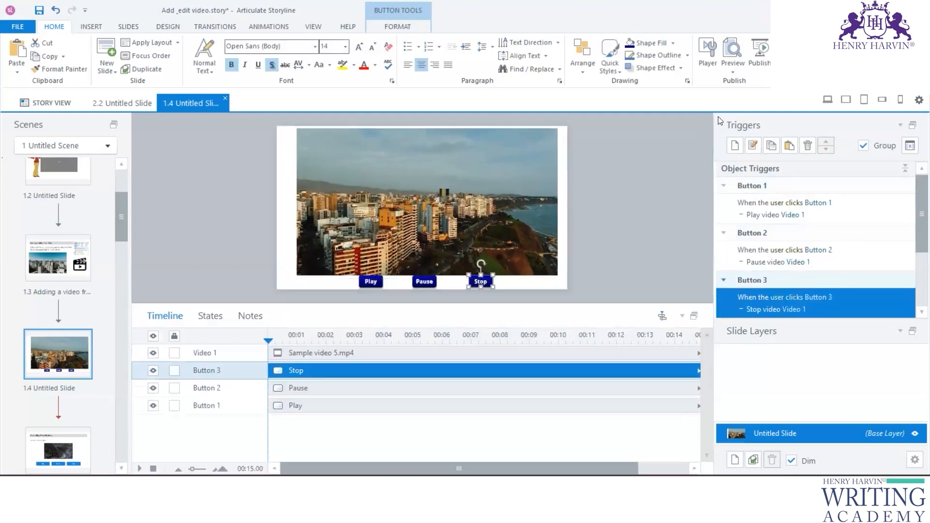
# Step: Preview the slide and test the Pause and Stop buttons on the video
pyautogui.click(734, 71)
pyautogui.click(744, 84)
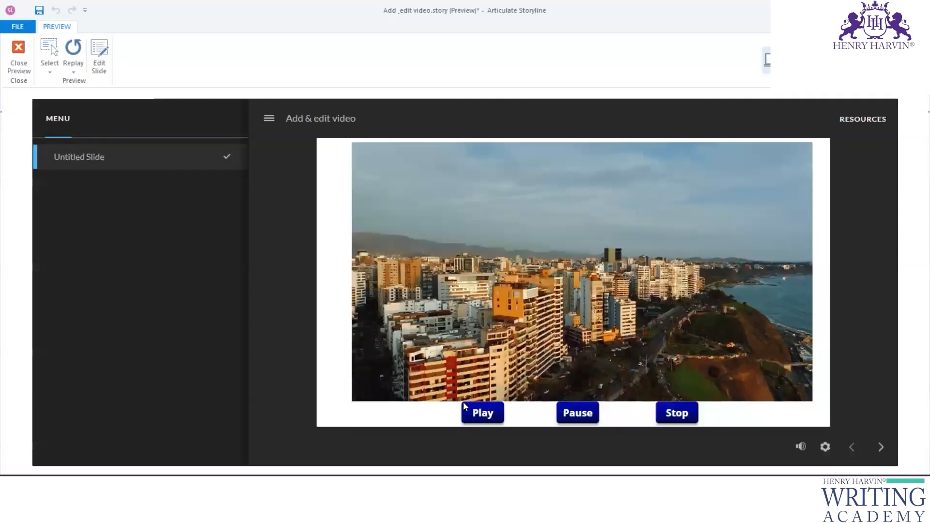
pyautogui.click(586, 413)
pyautogui.click(678, 413)
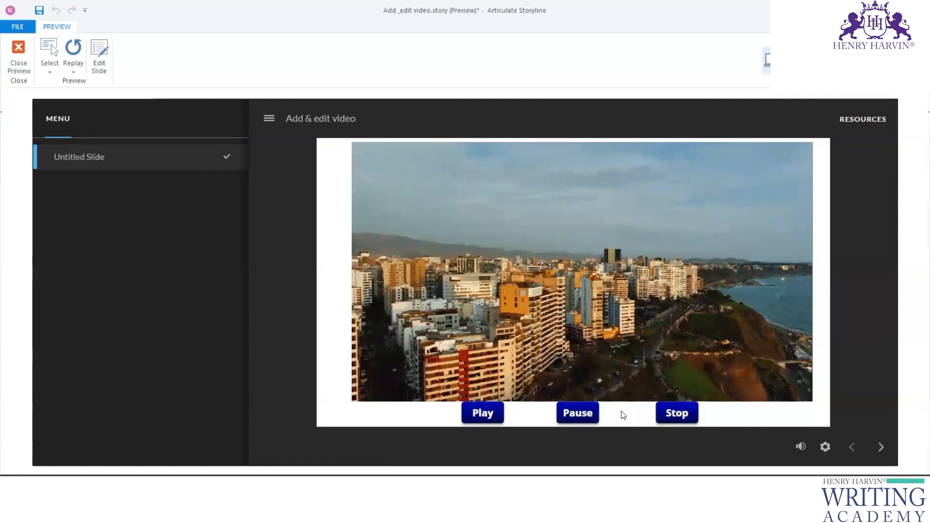
# Step: Test the Play and Pause buttons on the video in the preview, and close the preview
pyautogui.click(483, 413)
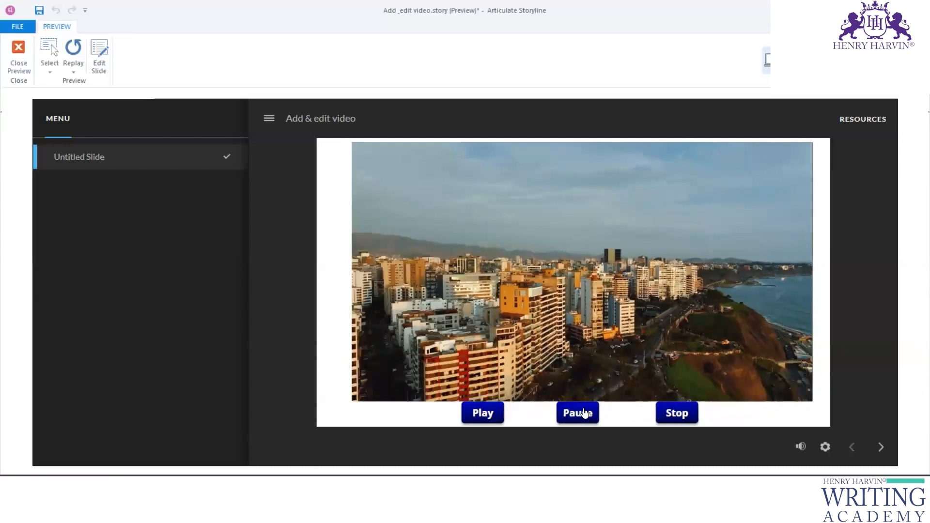
pyautogui.click(484, 412)
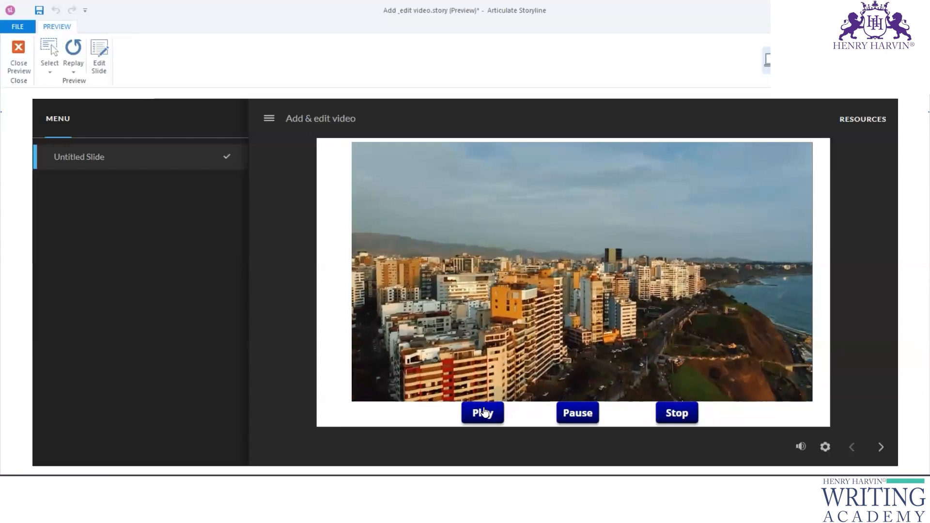
pyautogui.click(582, 413)
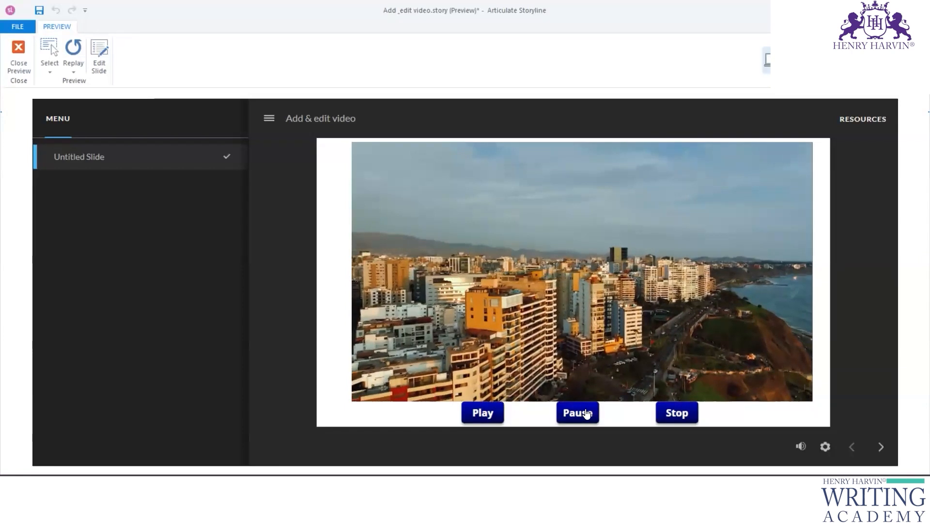
pyautogui.click(491, 414)
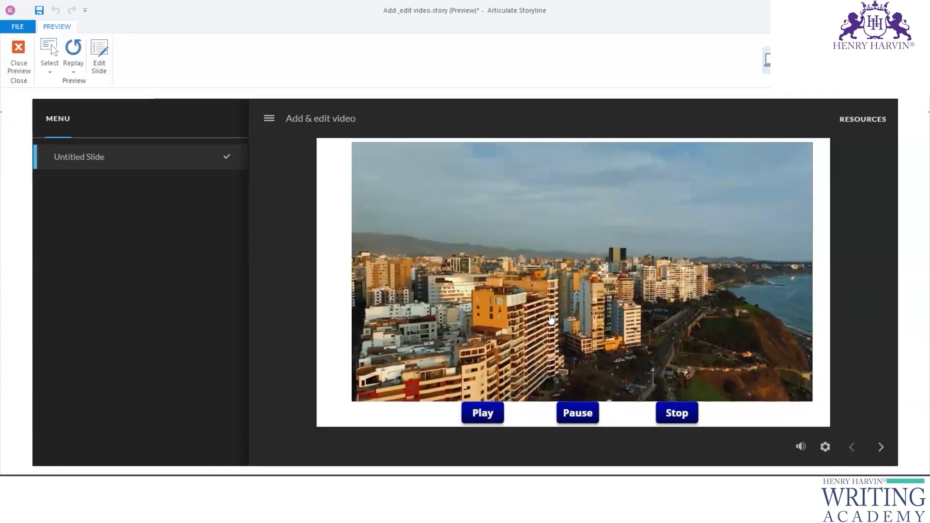
pyautogui.click(26, 65)
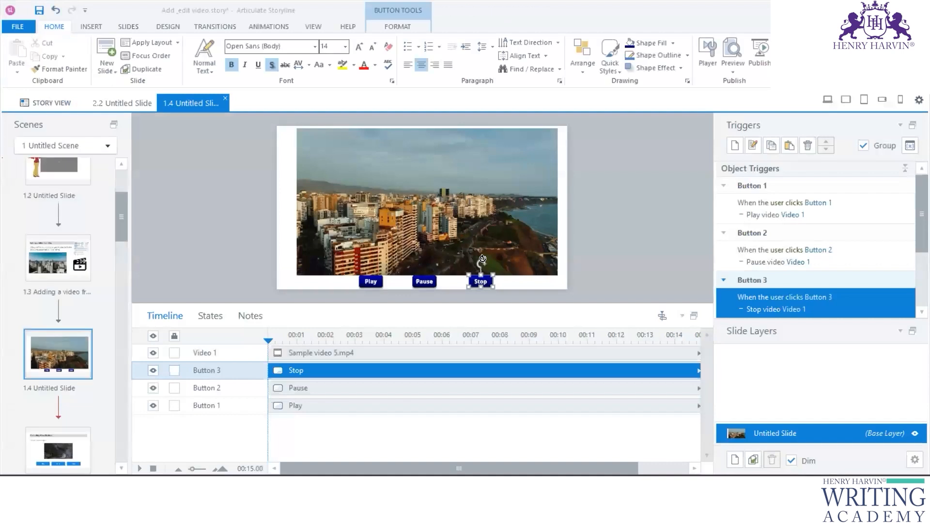
pyautogui.click(387, 356)
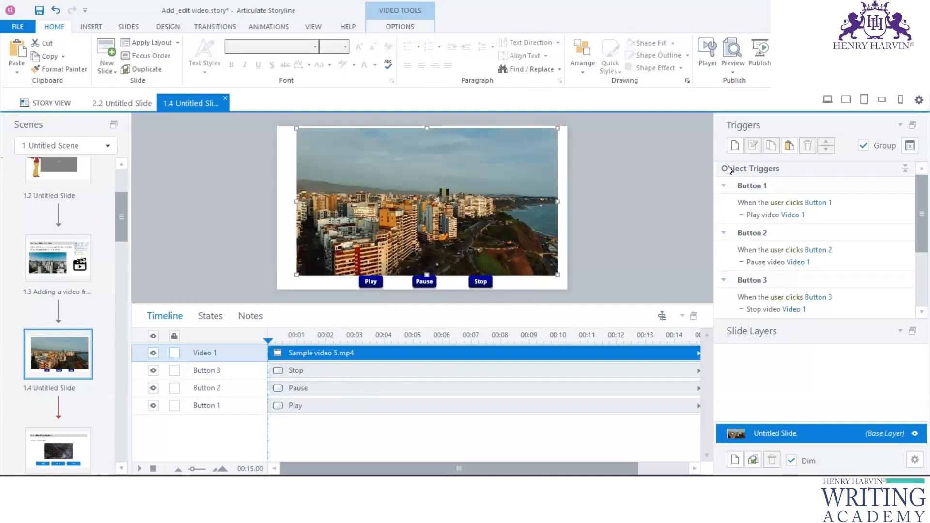
pyautogui.click(735, 146)
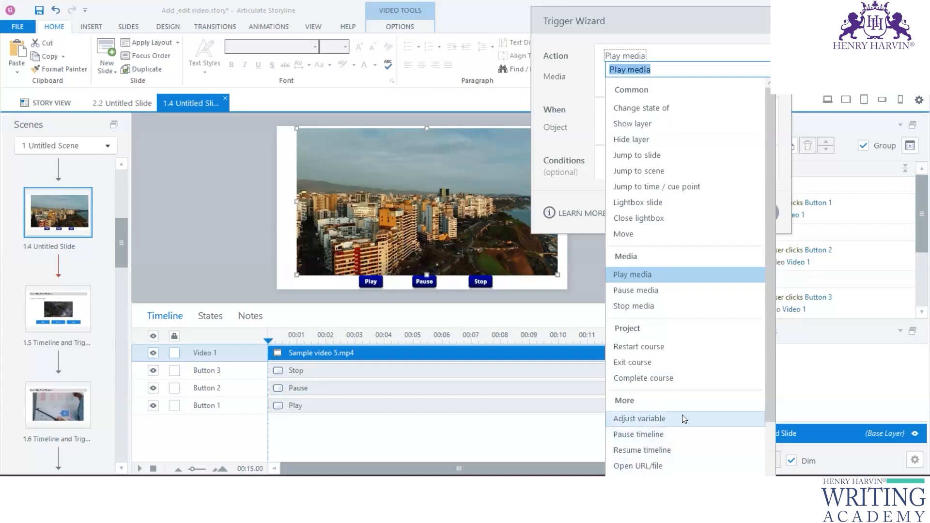
pyautogui.click(780, 192)
pyautogui.click(756, 214)
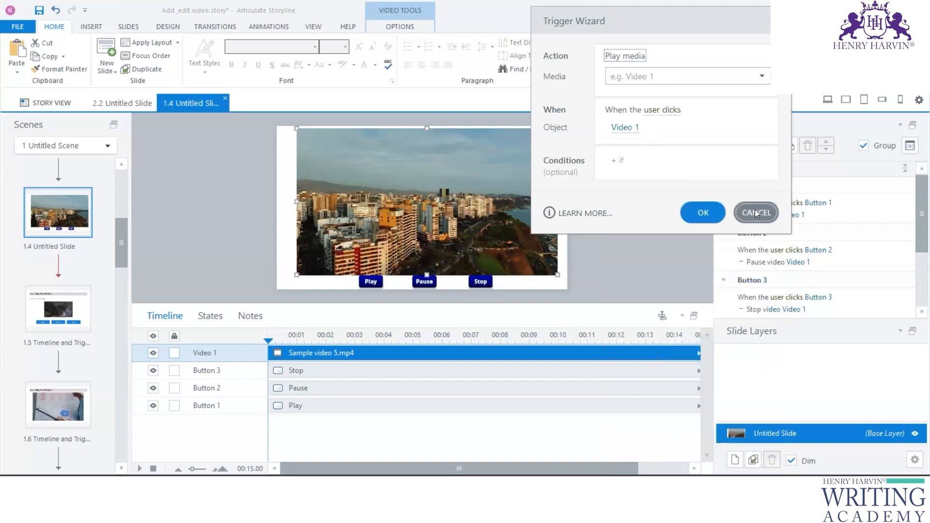
# Step: Open slide 1.6 and select the video on it
pyautogui.scroll(-2, 42, 328)
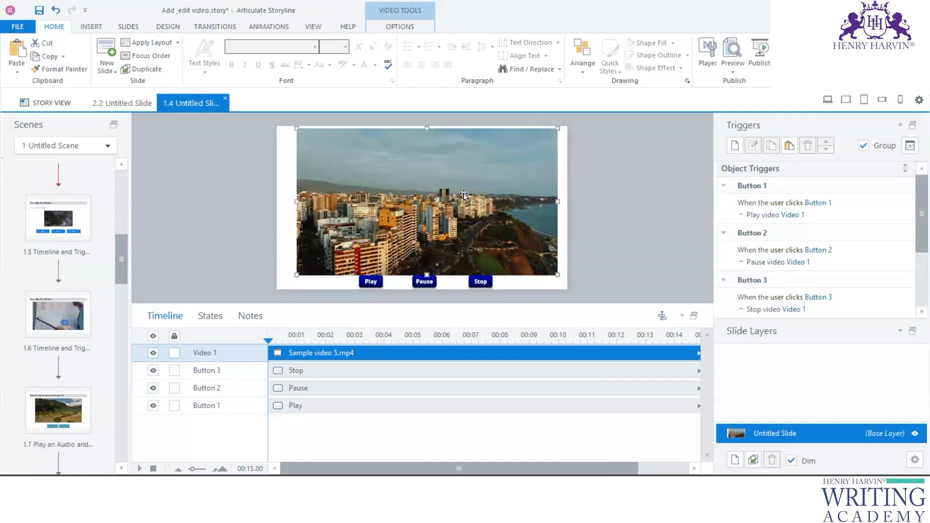
pyautogui.click(58, 315)
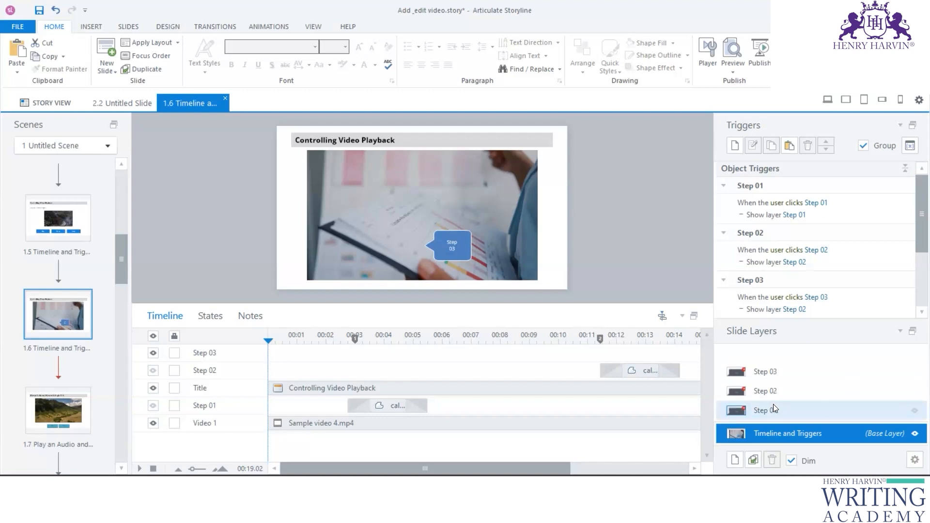
pyautogui.click(508, 207)
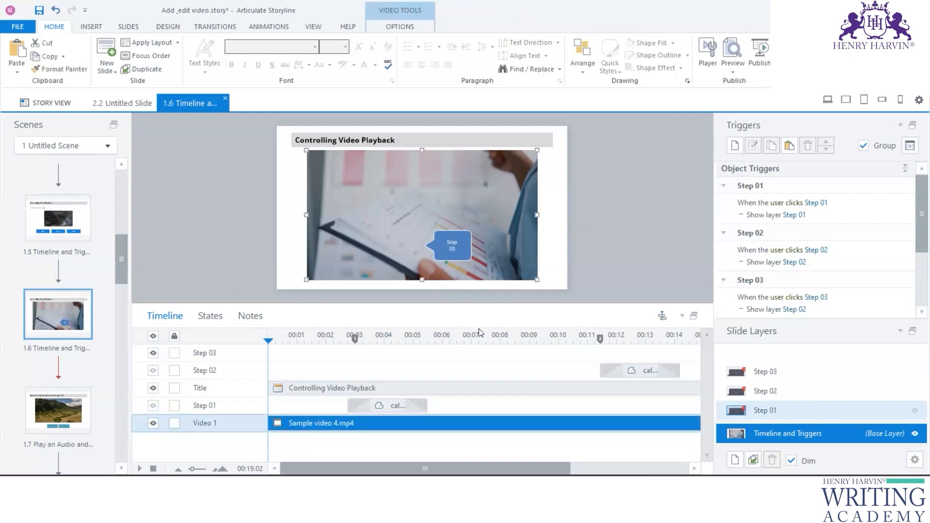
# Step: Examine the Step 01, Step 02 and Step 03 layers, and return to the base layer to inspect the Step 01 trigger
pyautogui.click(779, 413)
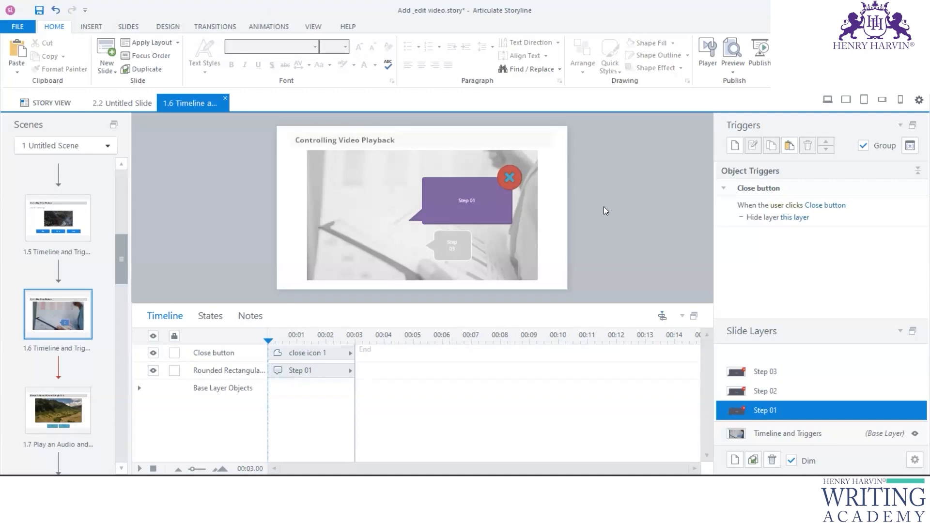
pyautogui.click(489, 222)
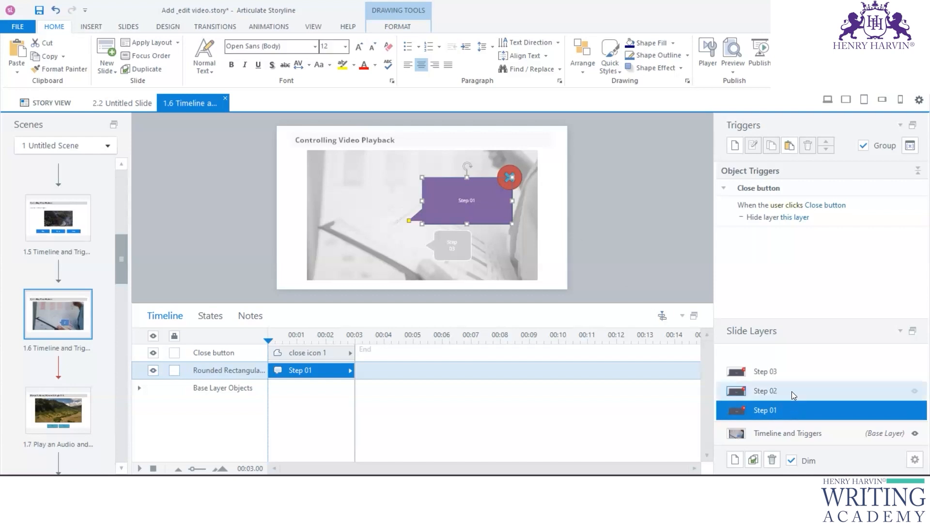
pyautogui.click(795, 378)
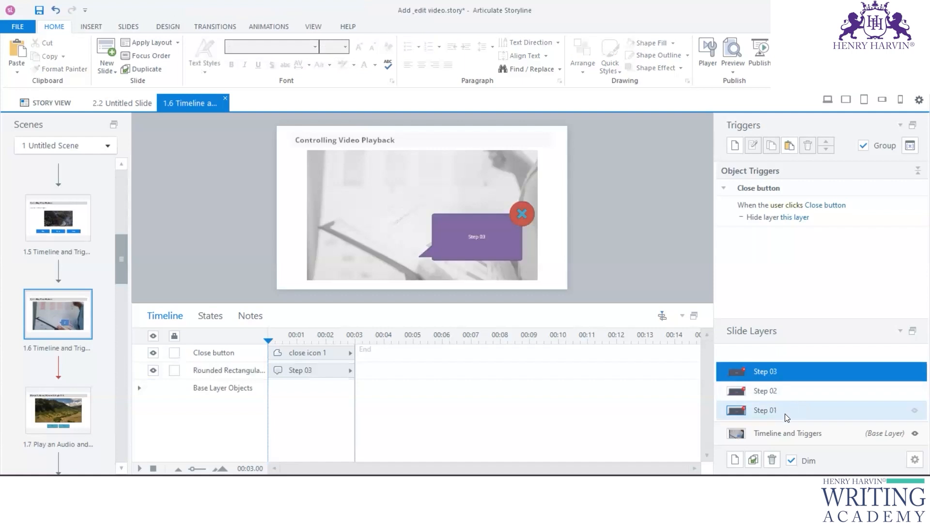
pyautogui.click(786, 412)
pyautogui.click(797, 392)
pyautogui.click(798, 383)
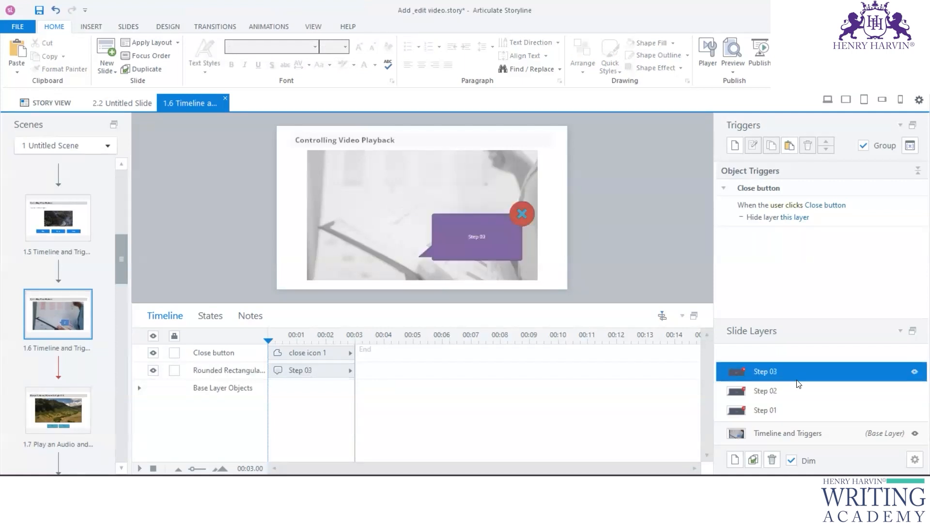
pyautogui.click(783, 434)
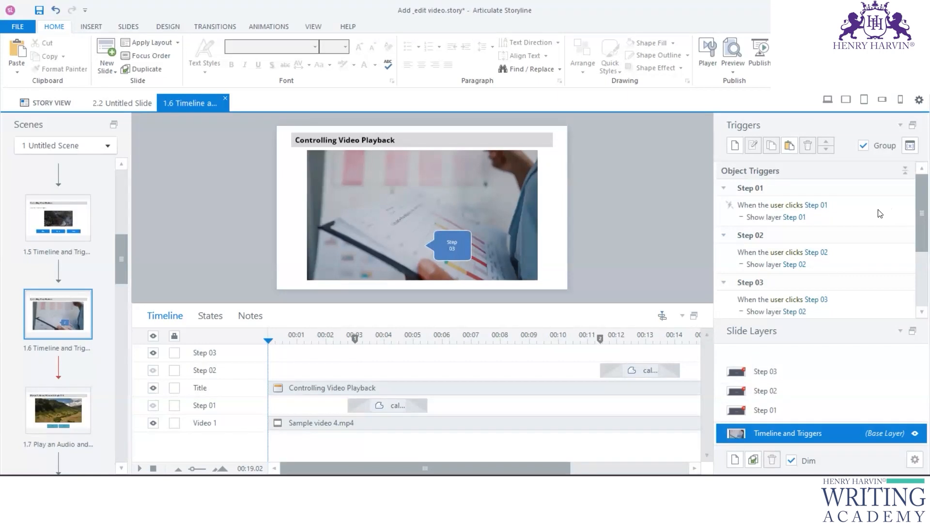
pyautogui.click(909, 215)
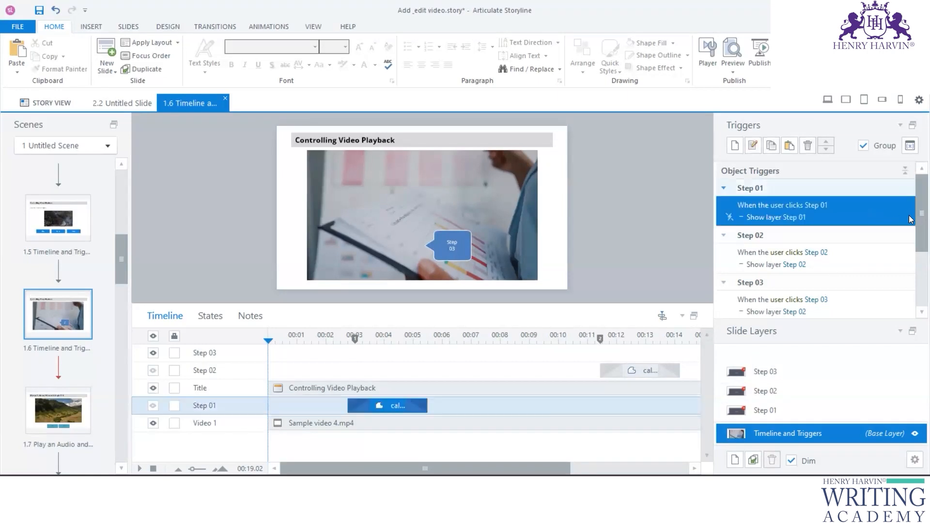
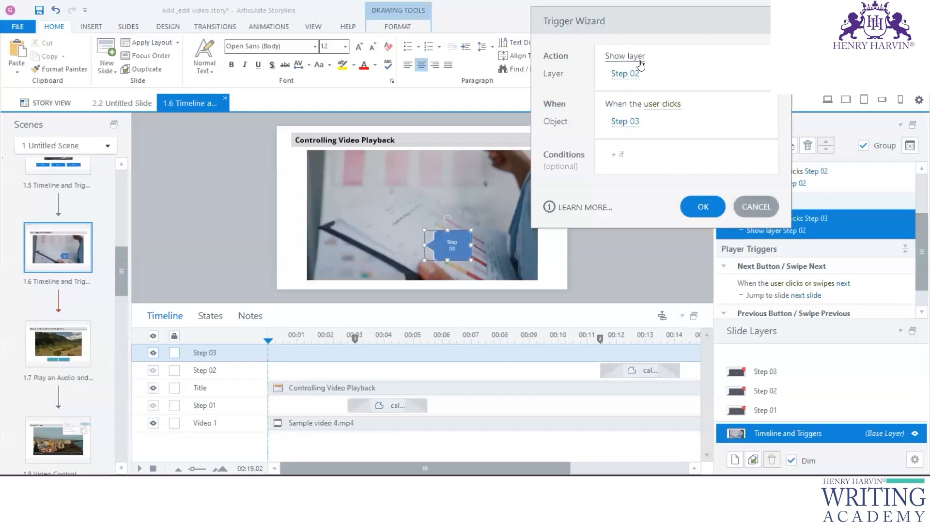
# Step: Set the Step 03 button's trigger to show the Step 03 layer
pyautogui.click(627, 75)
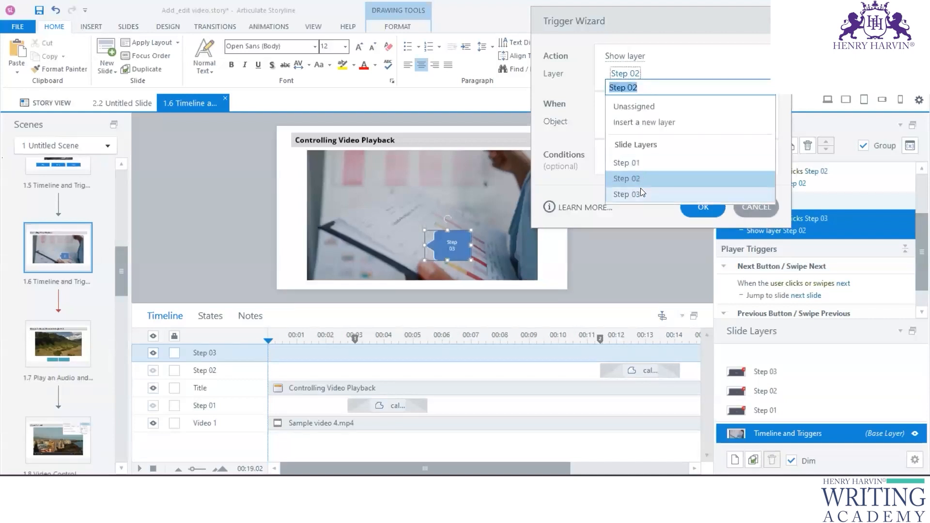
pyautogui.click(641, 189)
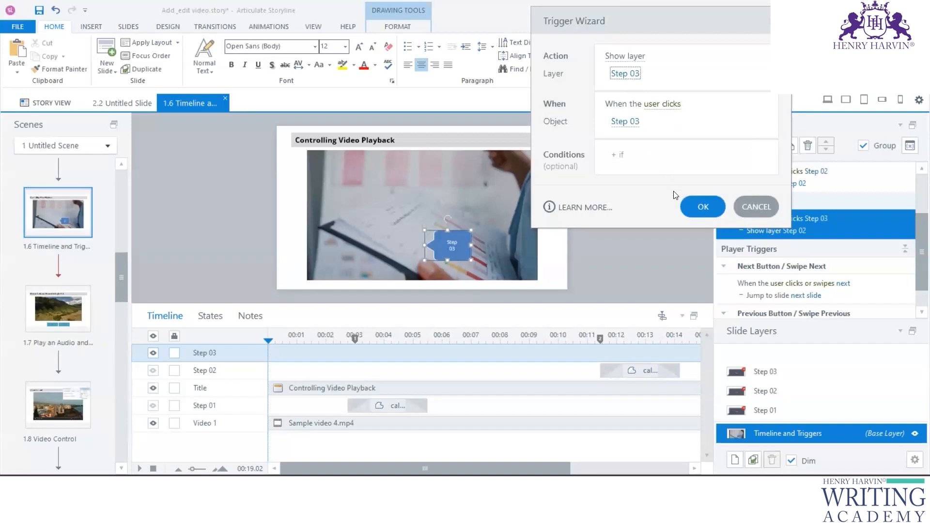
pyautogui.click(696, 207)
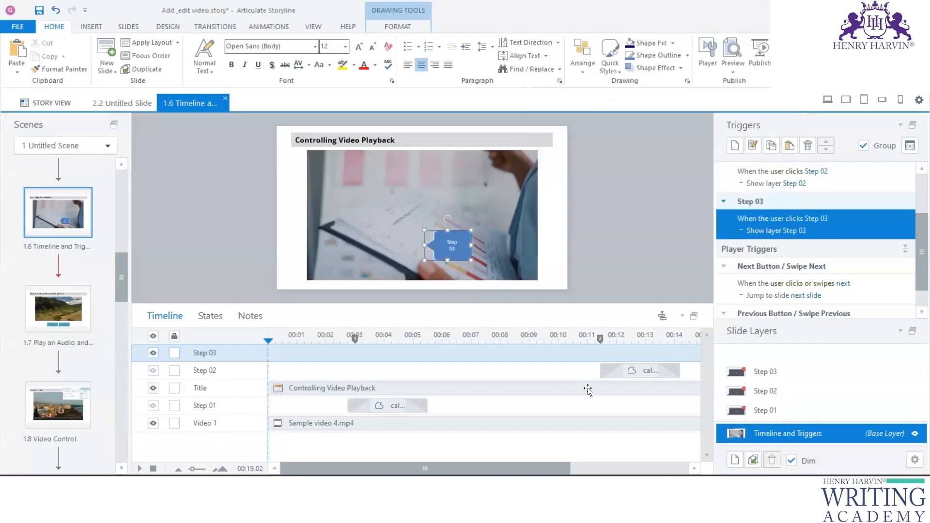
# Step: Locate the Step 01 callout on the timeline, view the three step layers, and return to the base layer
pyautogui.moveTo(477, 473); pyautogui.dragTo(445, 476)
pyautogui.click(369, 406)
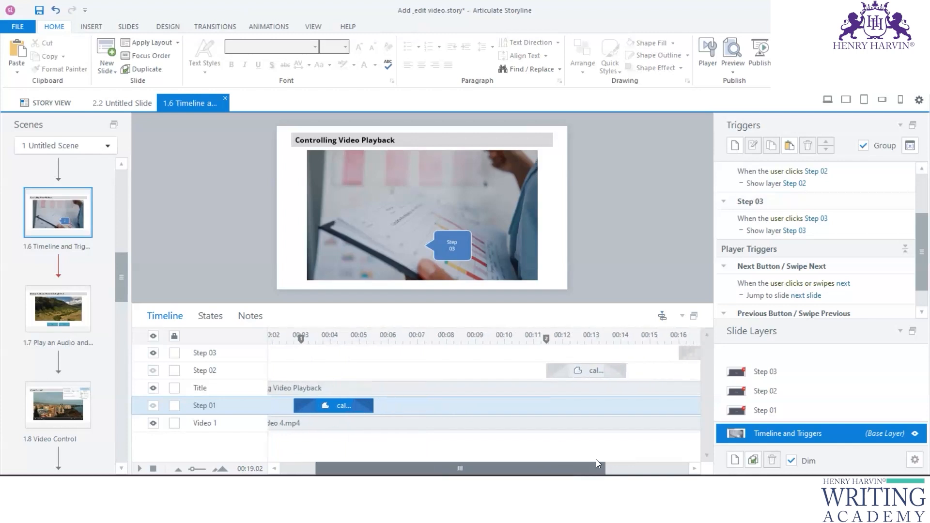
pyautogui.click(757, 412)
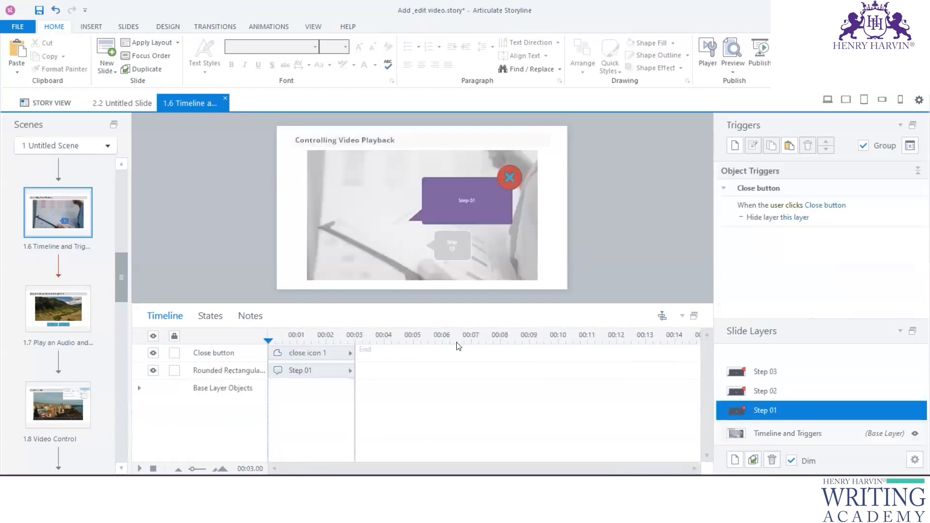
pyautogui.click(769, 390)
pyautogui.click(777, 377)
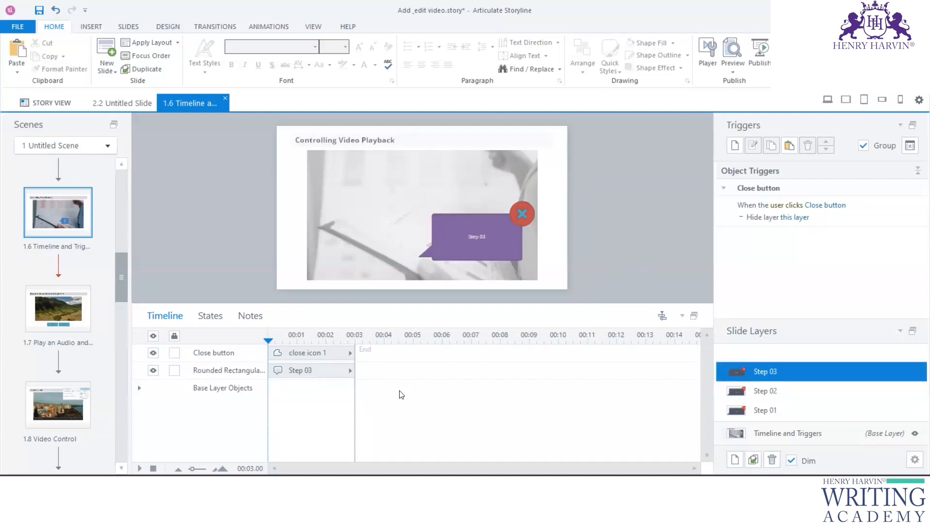
pyautogui.click(768, 434)
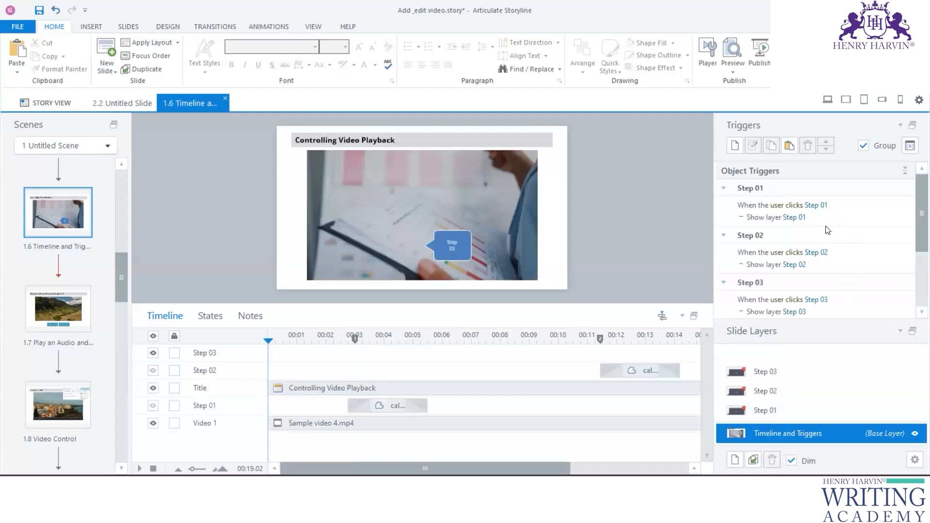
# Step: Inspect the Step 01 and Step 02 triggers and where the three step callouts sit along the timeline
pyautogui.click(840, 258)
pyautogui.click(854, 215)
pyautogui.click(848, 265)
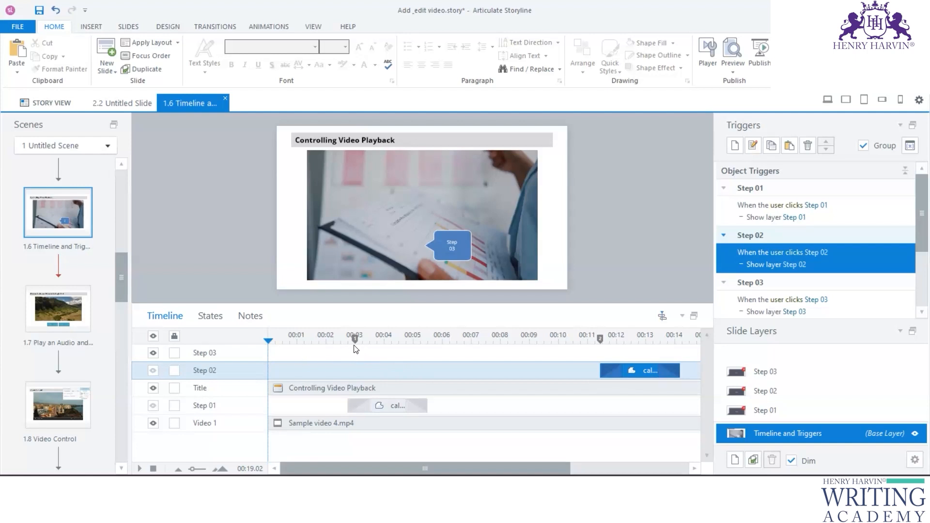
pyautogui.click(398, 407)
pyautogui.moveTo(487, 467); pyautogui.dragTo(670, 464)
pyautogui.click(574, 373)
pyautogui.click(611, 353)
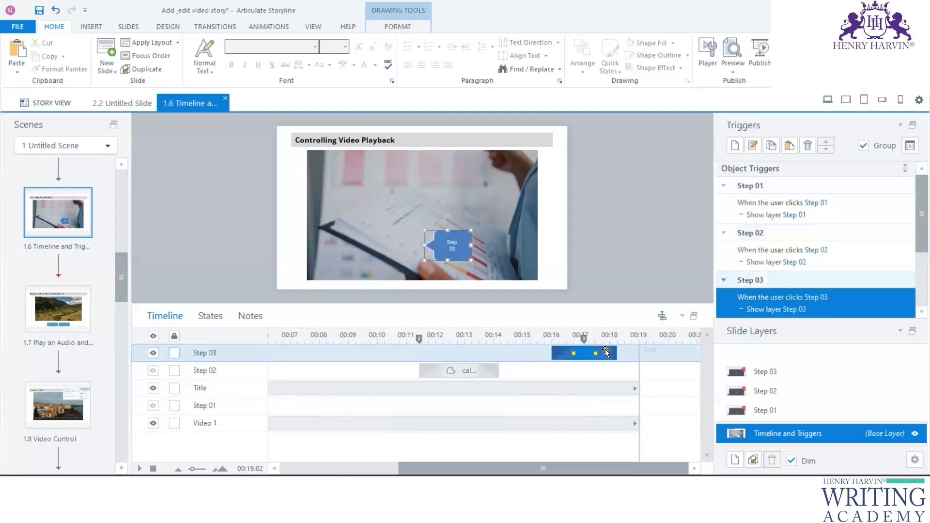
# Step: Check the Step 01, Step 02 and Step 03 layers again, and return to the base layer
pyautogui.click(772, 410)
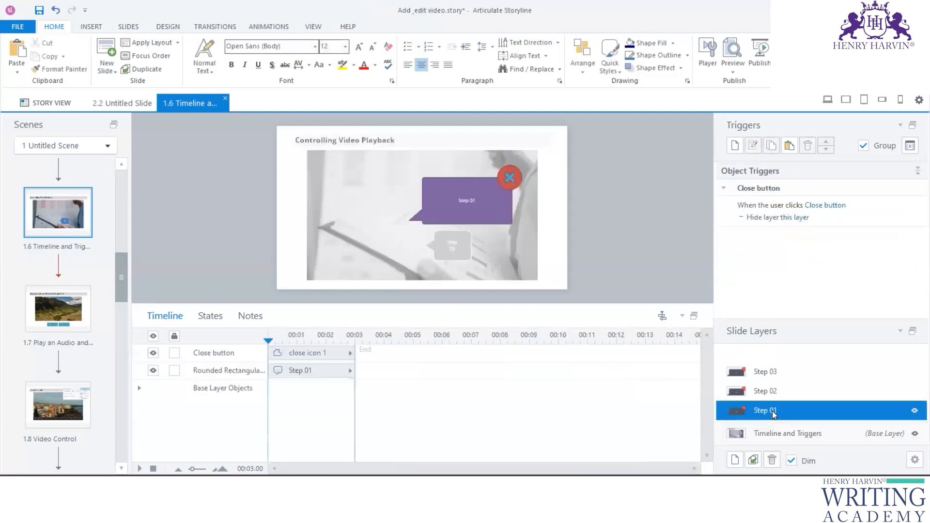
pyautogui.click(775, 391)
pyautogui.click(768, 371)
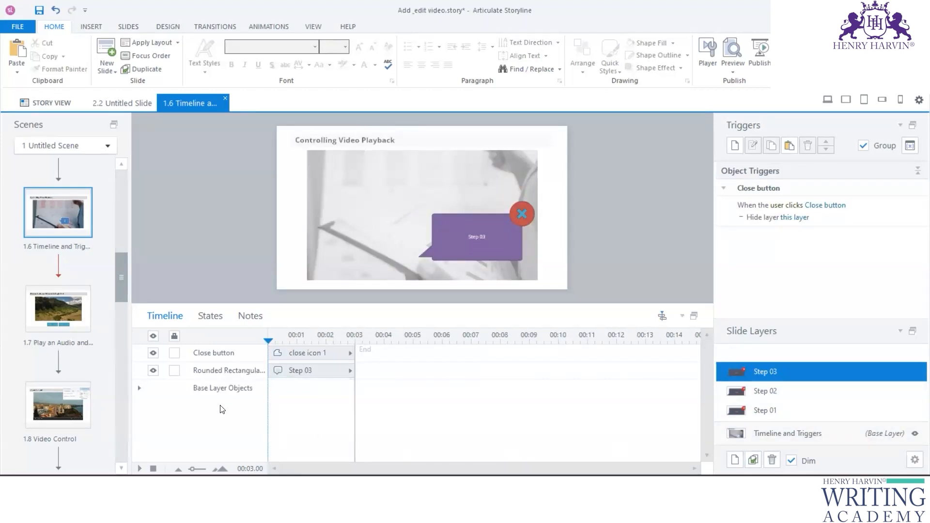
pyautogui.click(795, 434)
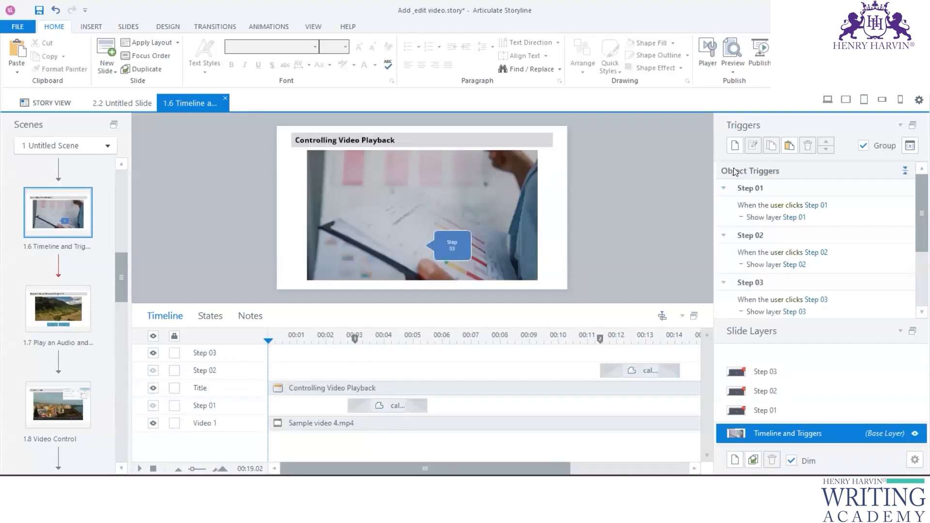
# Step: Preview slide 1.6 to watch its video start, and close the preview
pyautogui.click(732, 74)
pyautogui.click(746, 96)
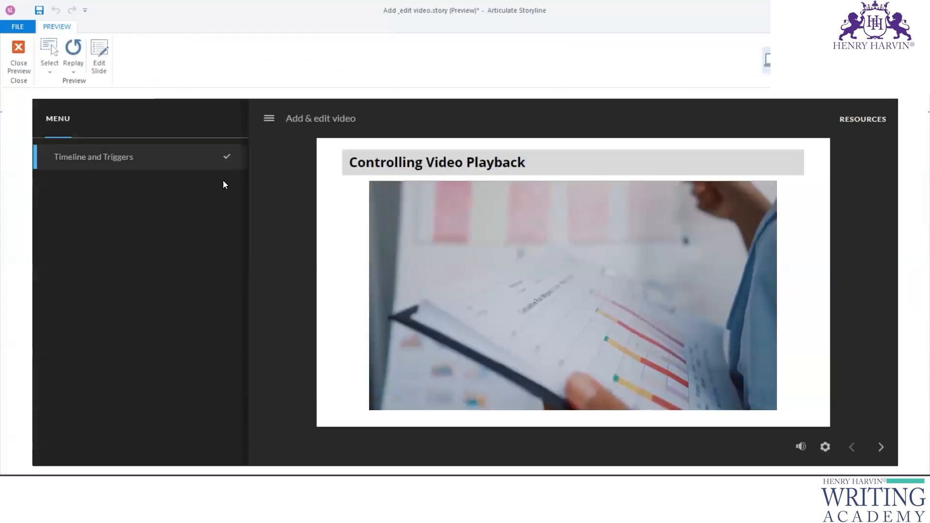
pyautogui.click(17, 58)
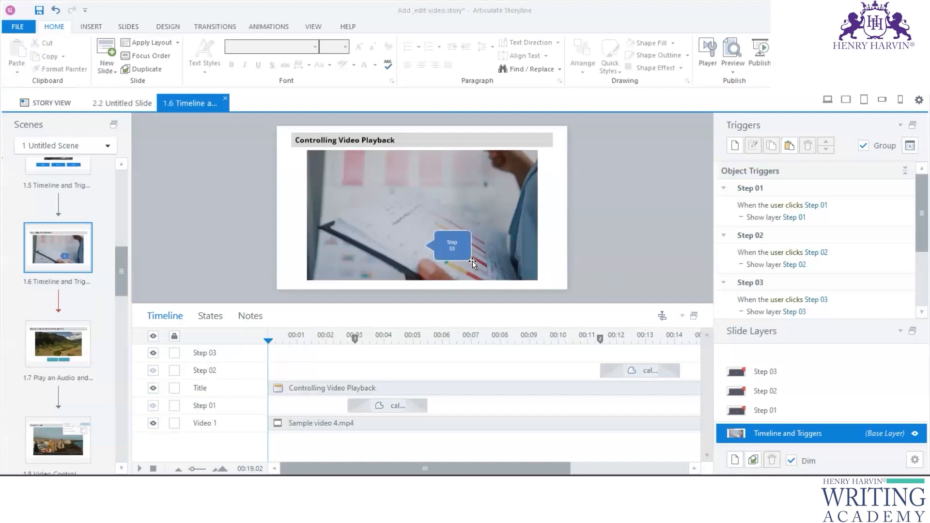
# Step: Send the video on slide 1.6 backward twice in the stacking order
pyautogui.click(487, 231)
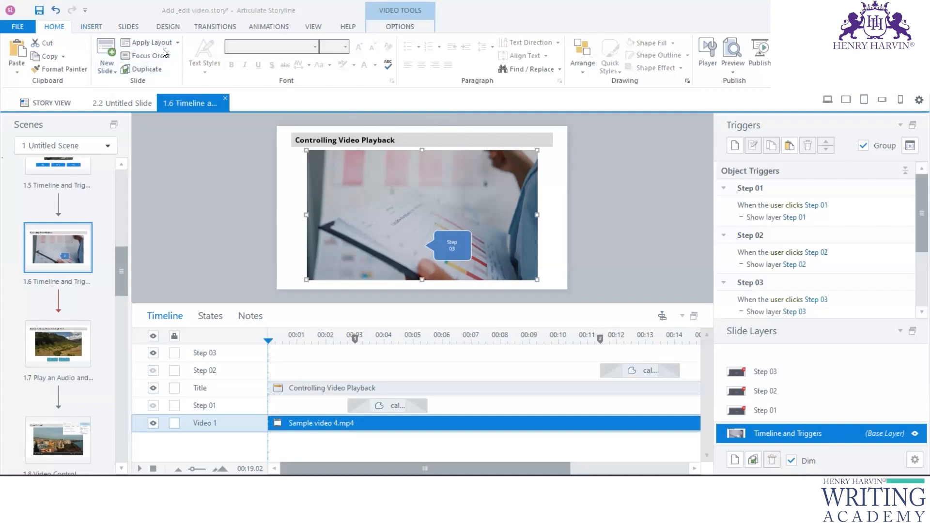
pyautogui.click(280, 25)
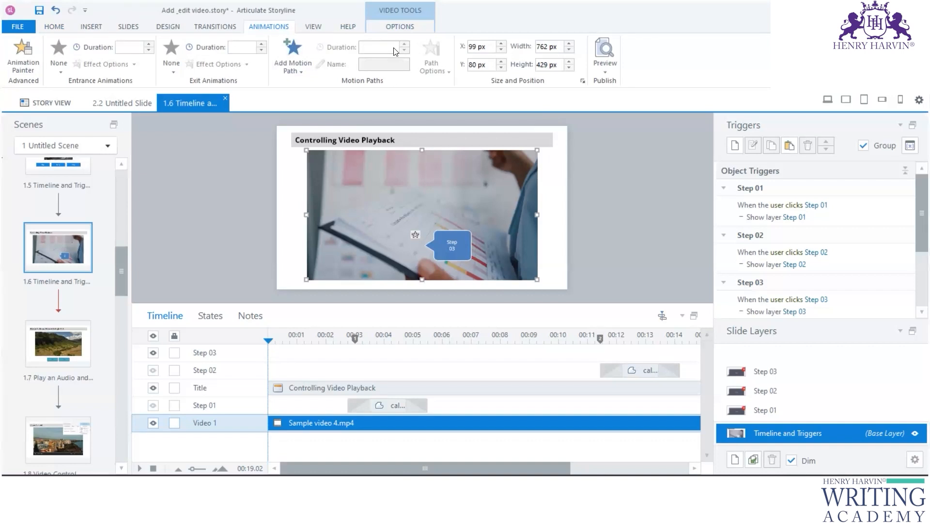
pyautogui.click(405, 29)
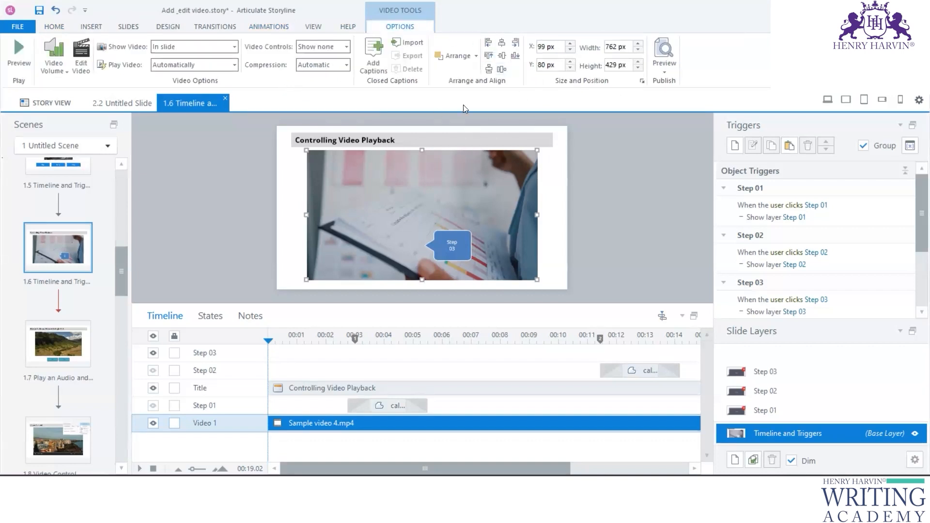
pyautogui.click(475, 57)
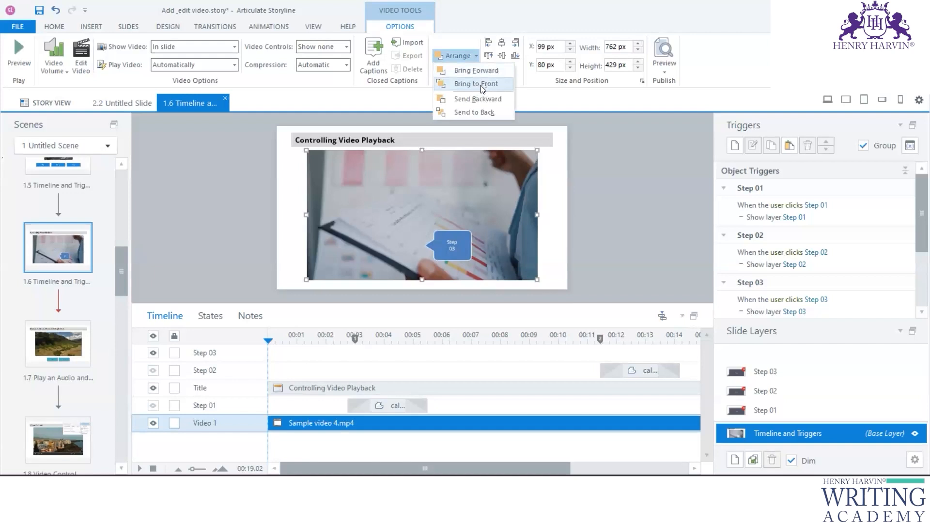
pyautogui.click(491, 99)
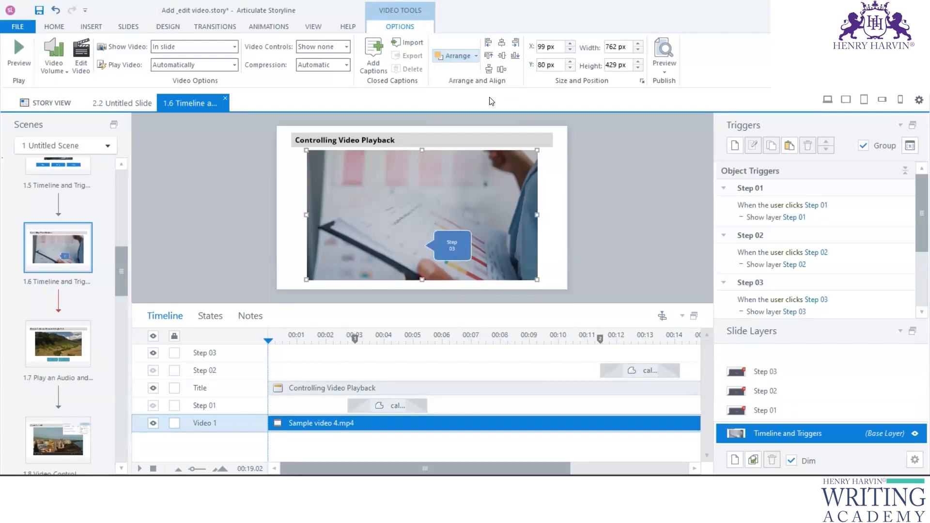
pyautogui.click(478, 57)
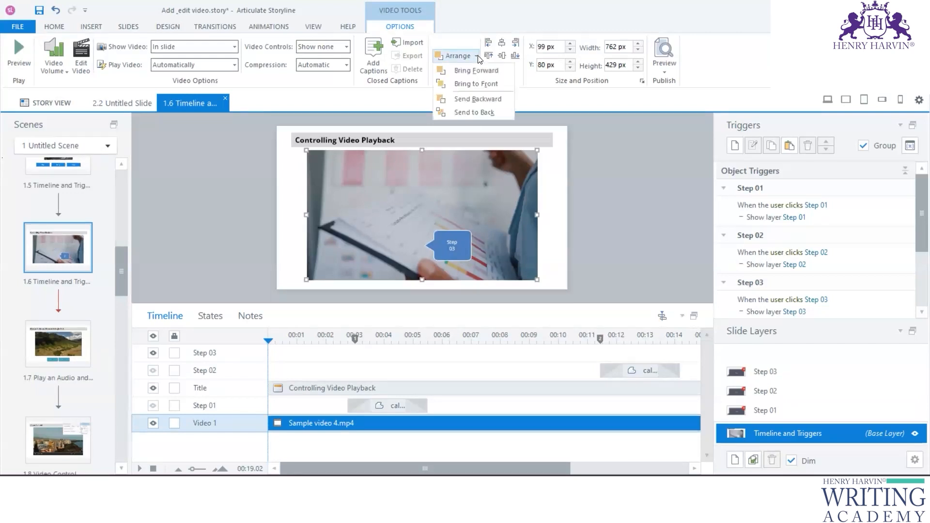
pyautogui.click(484, 99)
# Step: Move the video off to one side and bring it back to about X 117 px, Y 91 px
pyautogui.moveTo(517, 210); pyautogui.dragTo(390, 219)
pyautogui.moveTo(290, 203); pyautogui.dragTo(448, 192)
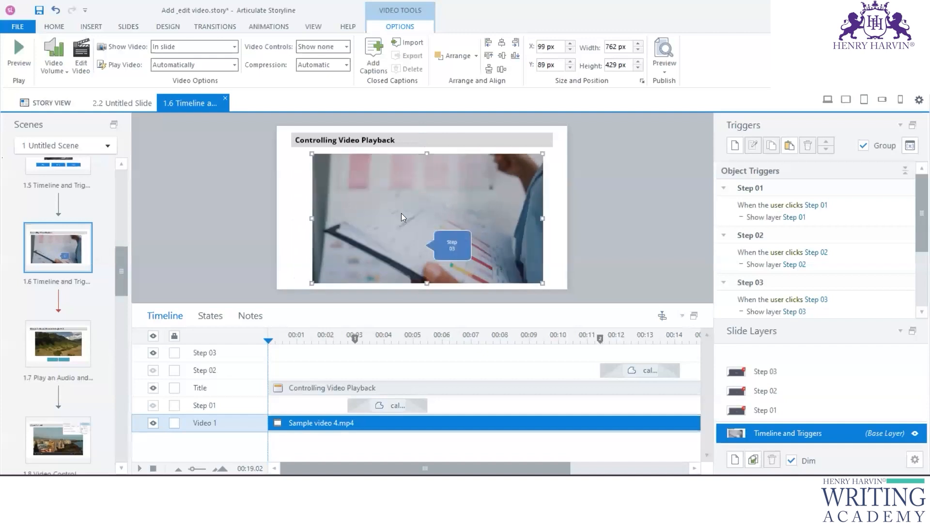
pyautogui.moveTo(331, 304); pyautogui.dragTo(464, 281)
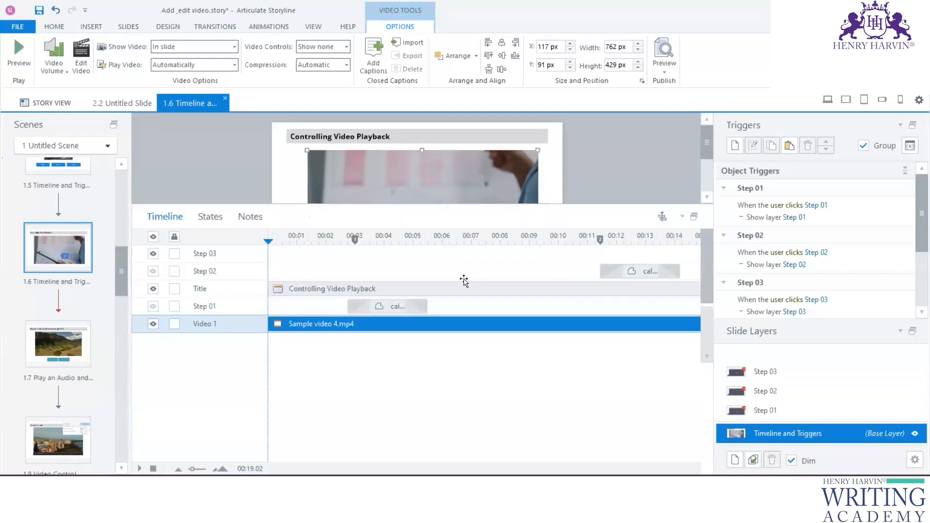
# Step: Play the slide's timeline and pause it at about 7 seconds
pyautogui.click(141, 469)
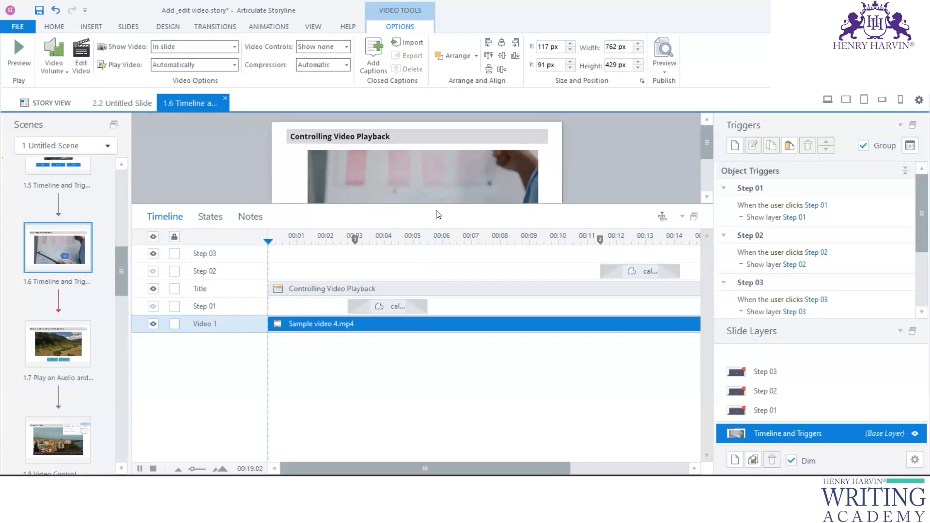
pyautogui.moveTo(436, 336); pyautogui.dragTo(436, 334)
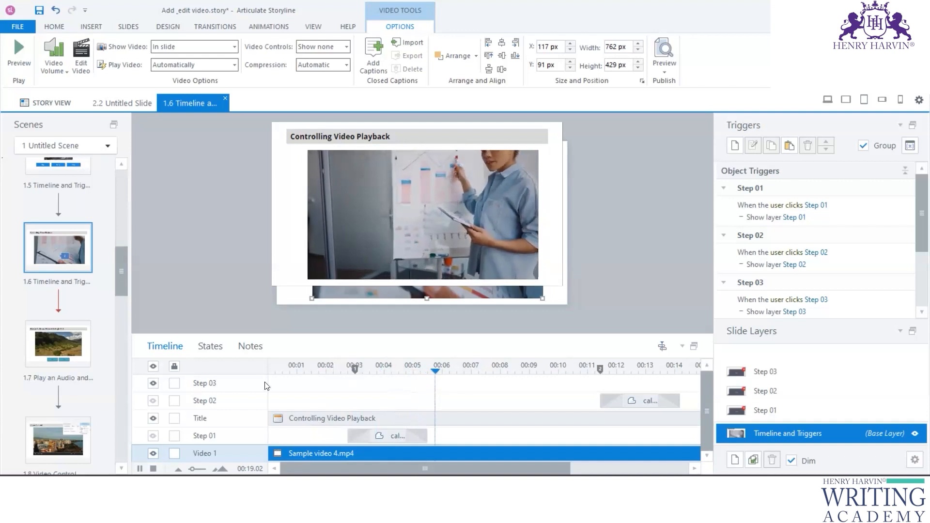
pyautogui.click(139, 469)
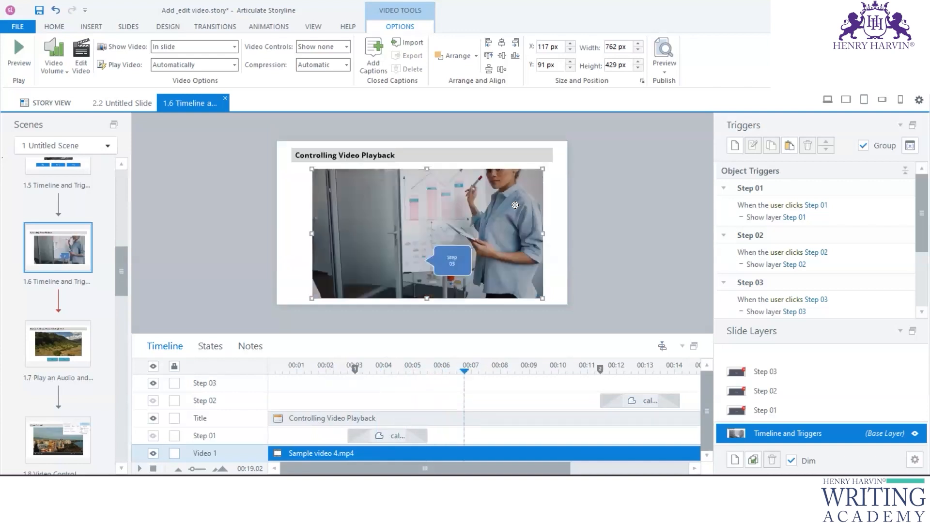
# Step: Move the video up under the slide title to about X 99 px, Y 83 px
pyautogui.moveTo(480, 213); pyautogui.dragTo(474, 212)
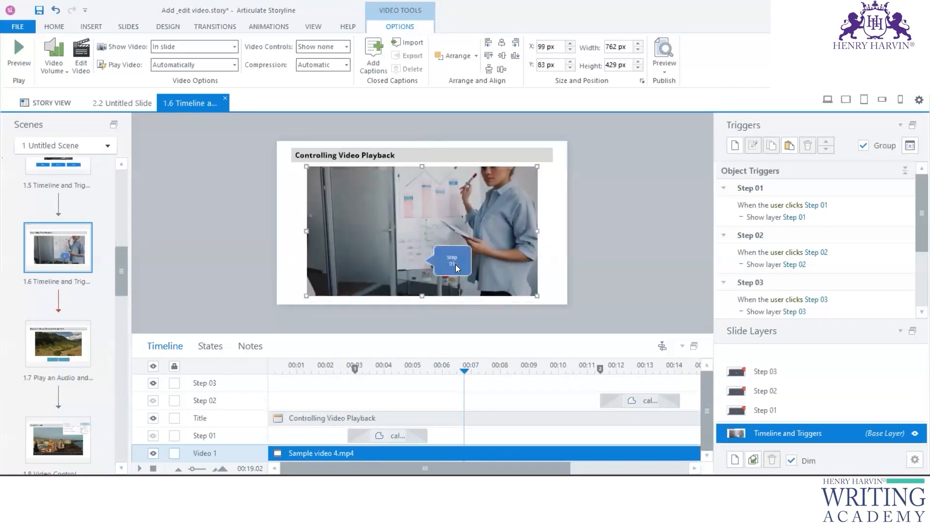
pyautogui.moveTo(690, 339); pyautogui.dragTo(589, 259)
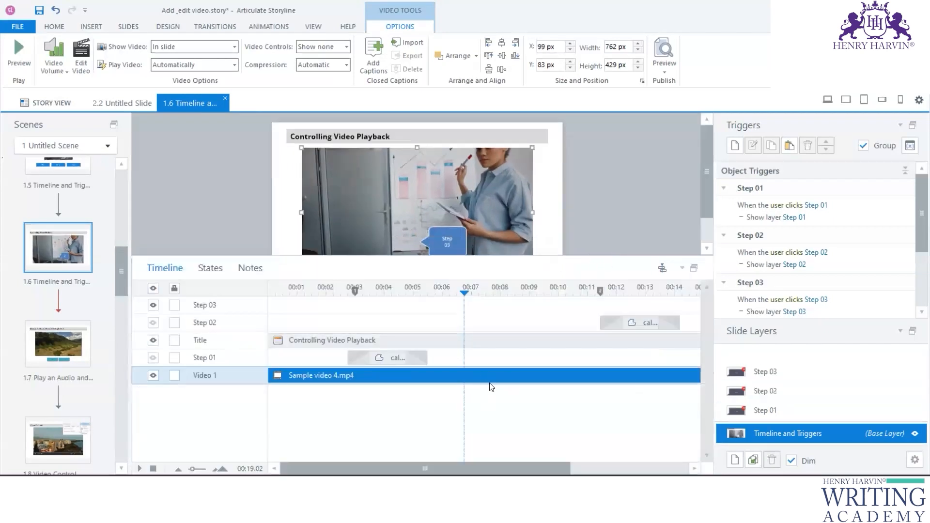
pyautogui.moveTo(917, 205)
pyautogui.mouseDown()
pyautogui.moveTo(917, 270)
pyautogui.moveTo(916, 193)
pyautogui.mouseUp()
pyautogui.moveTo(612, 256); pyautogui.dragTo(612, 325)
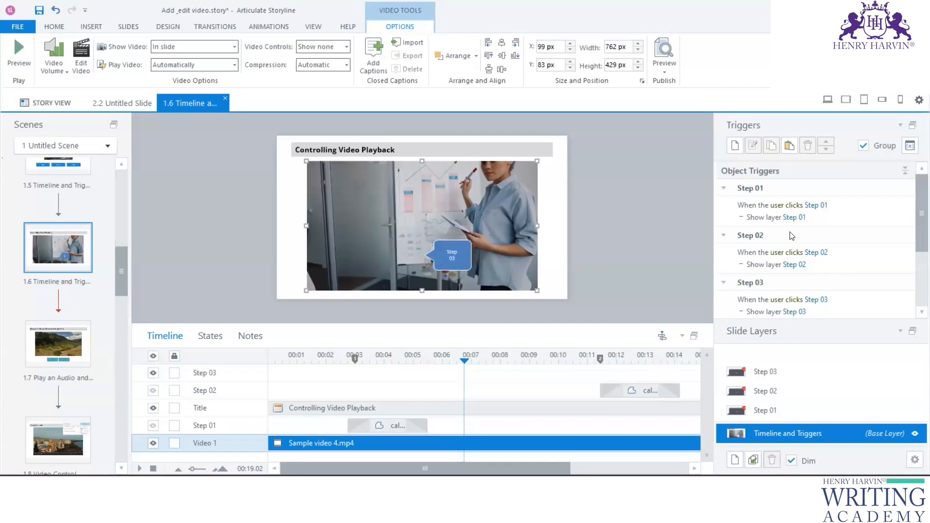
# Step: Select the Step 03, Step 02 and Step 01 callouts to examine their positions along the timeline
pyautogui.click(459, 242)
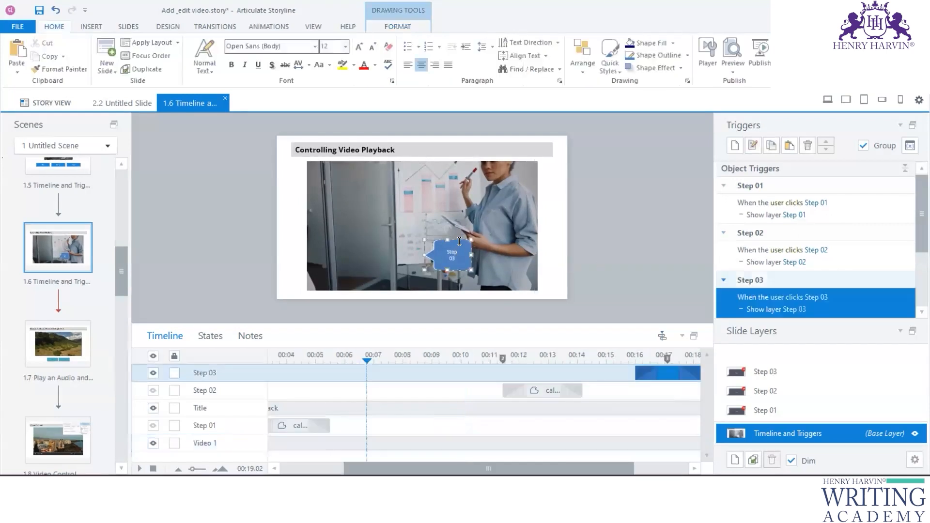
pyautogui.moveTo(458, 240)
pyautogui.mouseDown()
pyautogui.moveTo(529, 224)
pyautogui.moveTo(462, 239)
pyautogui.mouseUp()
pyautogui.moveTo(534, 325); pyautogui.dragTo(541, 232)
pyautogui.click(539, 295)
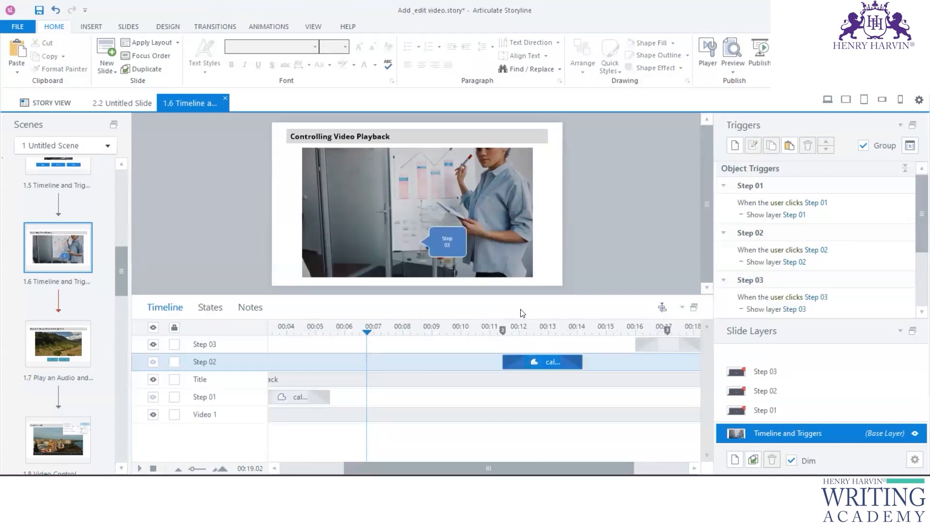
pyautogui.click(646, 344)
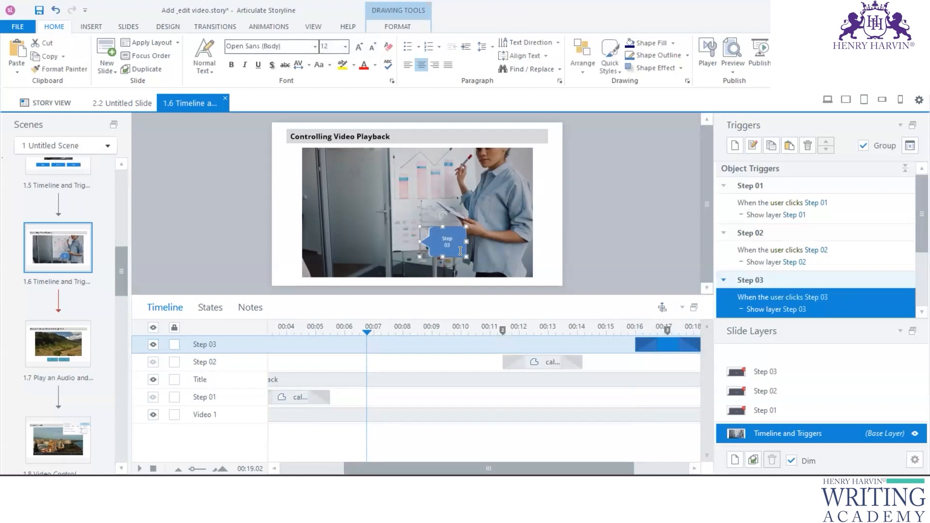
pyautogui.click(524, 363)
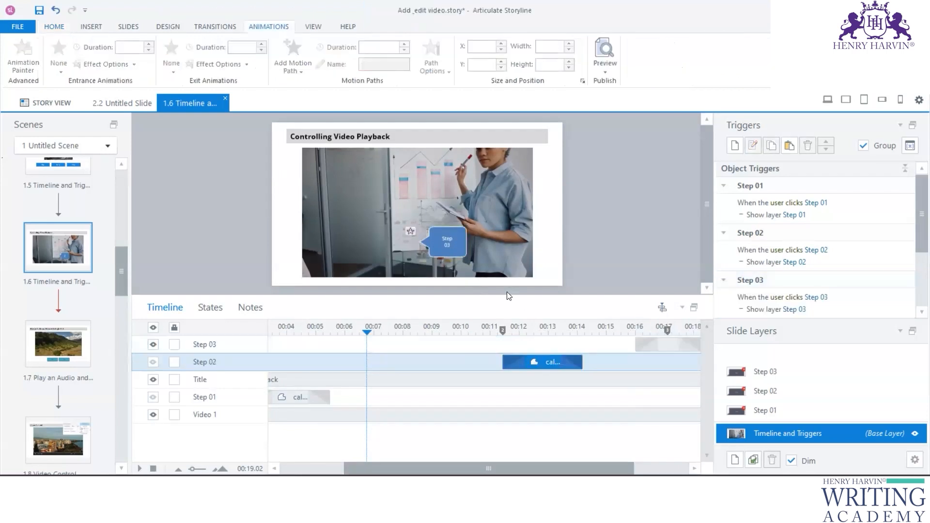
pyautogui.moveTo(507, 297); pyautogui.dragTo(503, 253)
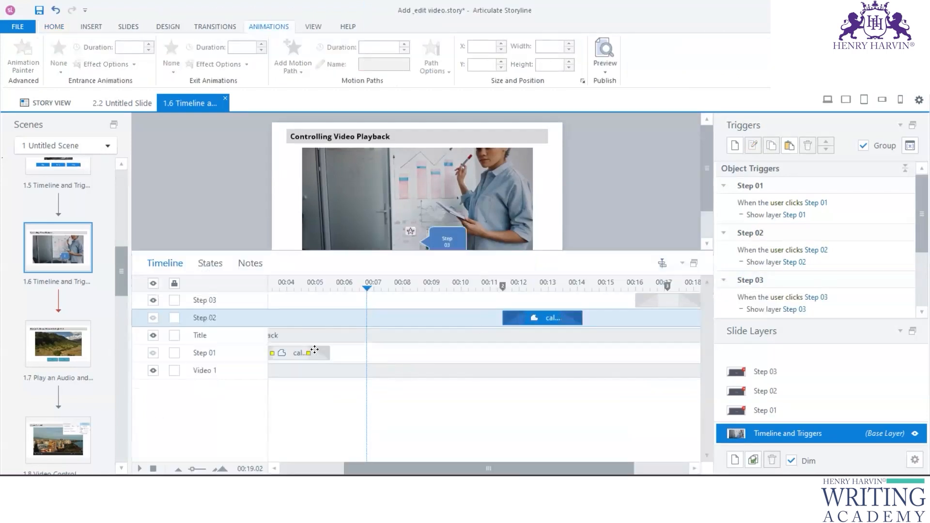
pyautogui.click(312, 353)
pyautogui.moveTo(410, 256); pyautogui.dragTo(411, 310)
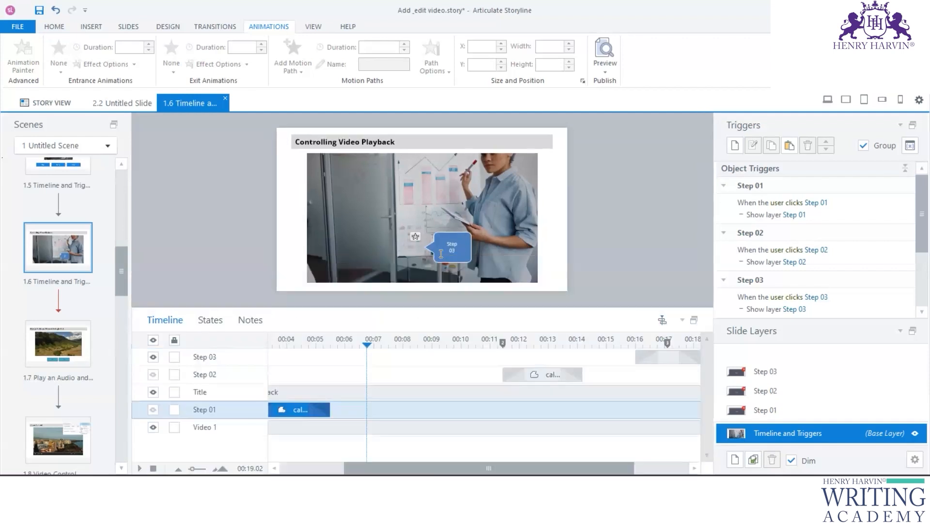
# Step: Shift the Step 03 callout to about X 496 px, Y 316 px and place the video at about X 93 px, Y 77 px
pyautogui.click(452, 235)
pyautogui.moveTo(460, 261)
pyautogui.mouseDown()
pyautogui.moveTo(494, 235)
pyautogui.moveTo(463, 255)
pyautogui.mouseUp()
pyautogui.moveTo(509, 199); pyautogui.dragTo(310, 207)
pyautogui.moveTo(202, 229); pyautogui.dragTo(420, 226)
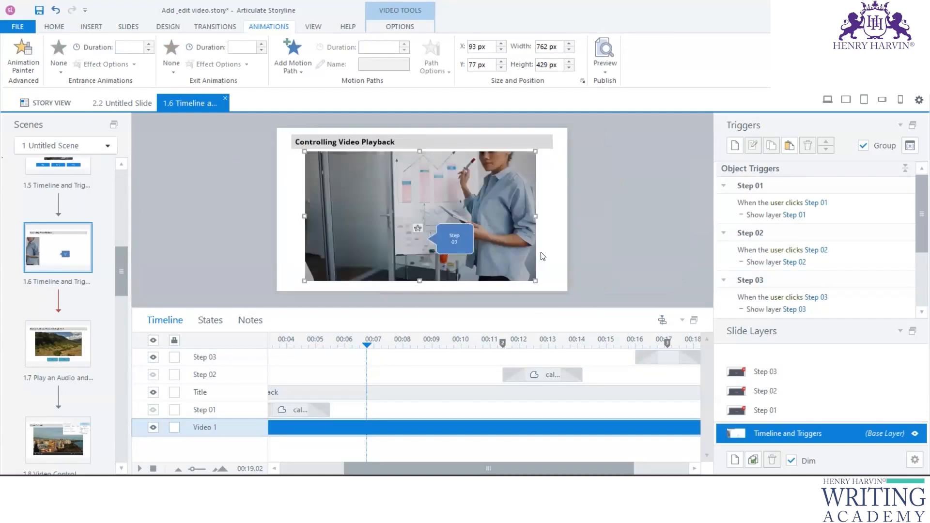
# Step: Examine the Step 01, Step 02 and Step 03 callout bars one after another on the timeline
pyautogui.moveTo(447, 308); pyautogui.dragTo(447, 235)
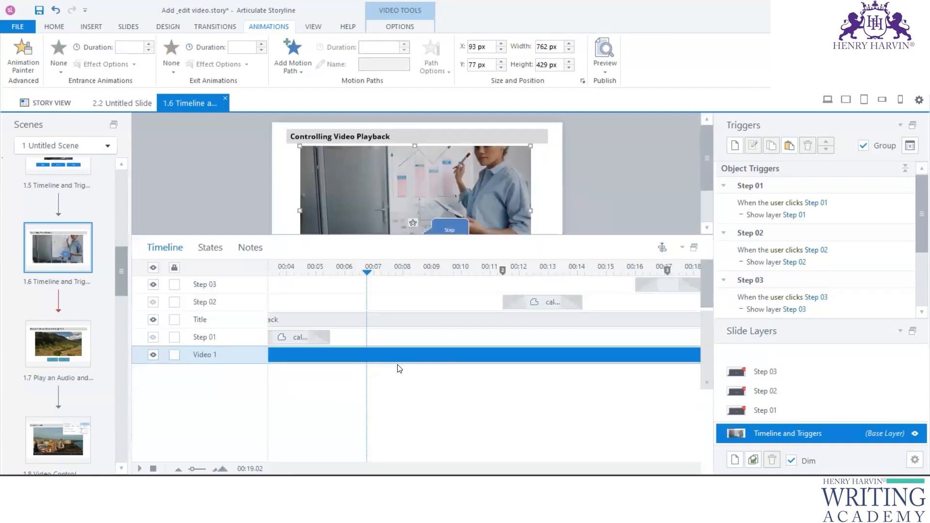
pyautogui.click(319, 339)
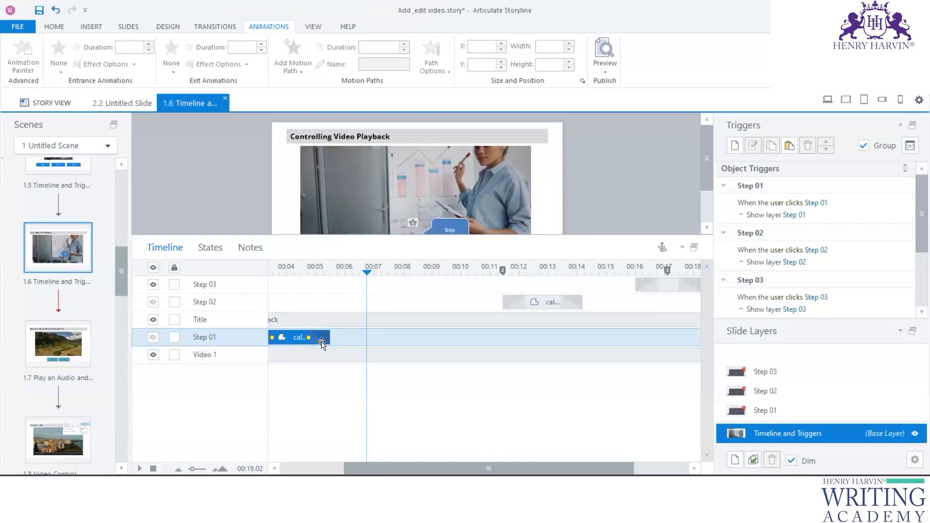
pyautogui.click(518, 302)
pyautogui.click(660, 288)
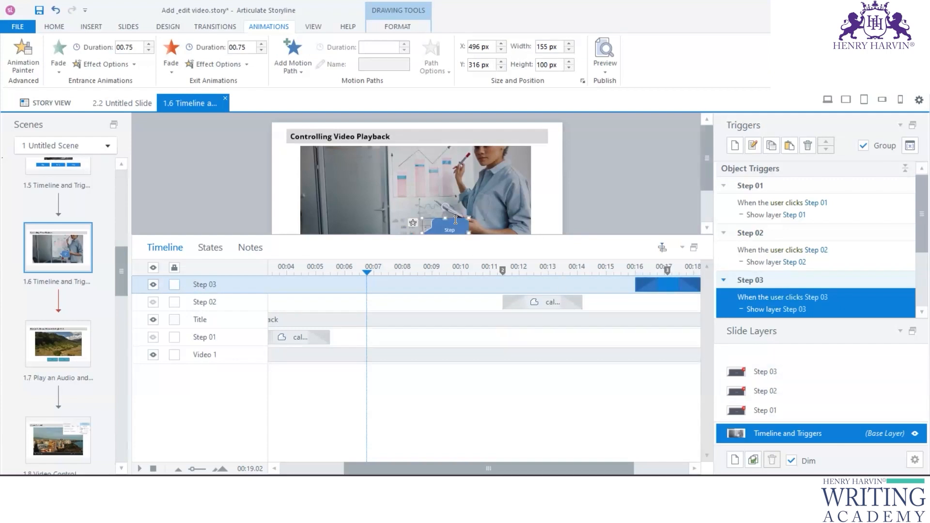
# Step: Set the Step 03 callout at about X 488 px and duplicate it twice, at about X 643, Y 334 px and X 773, Y 234 px
pyautogui.moveTo(454, 219)
pyautogui.mouseDown()
pyautogui.moveTo(587, 194)
pyautogui.moveTo(449, 221)
pyautogui.mouseUp()
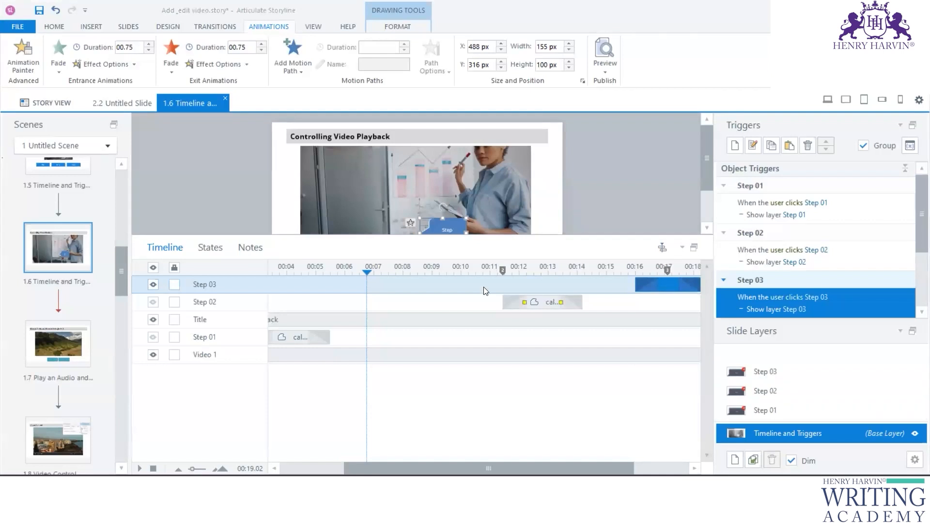
pyautogui.moveTo(469, 237); pyautogui.dragTo(470, 323)
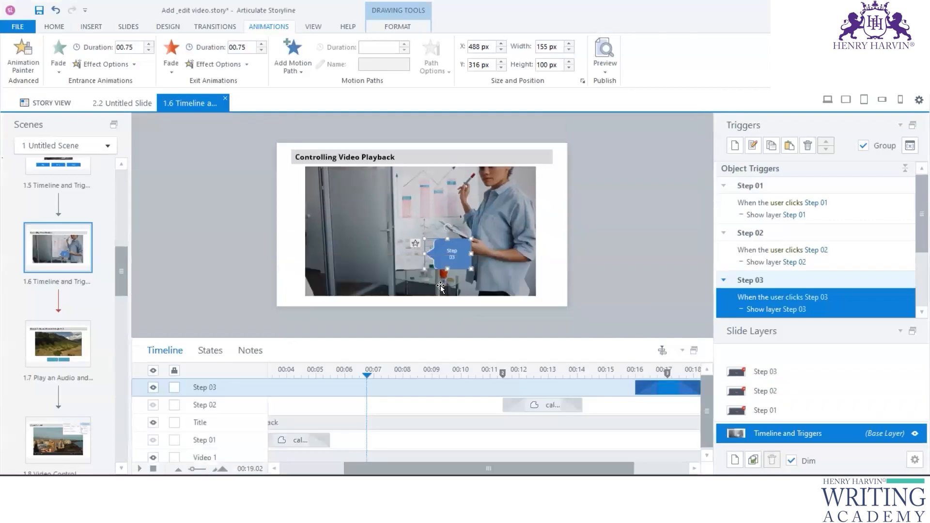
pyautogui.keyDown('ctrl'); pyautogui.moveTo(453, 241); pyautogui.dragTo(539, 208); pyautogui.keyUp('ctrl')
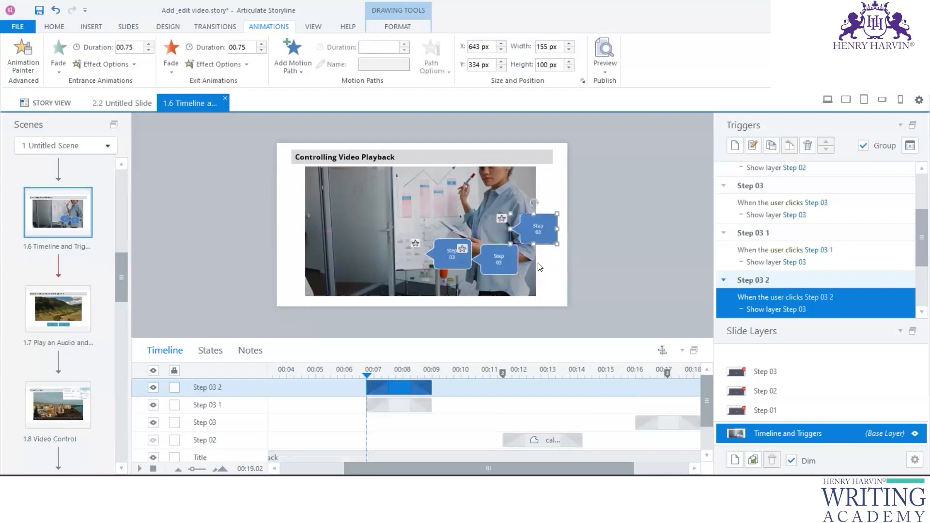
pyautogui.moveTo(407, 391); pyautogui.dragTo(611, 390)
# Step: Delete the original Step 02 and Step 01 callouts from the base layer
pyautogui.click(533, 440)
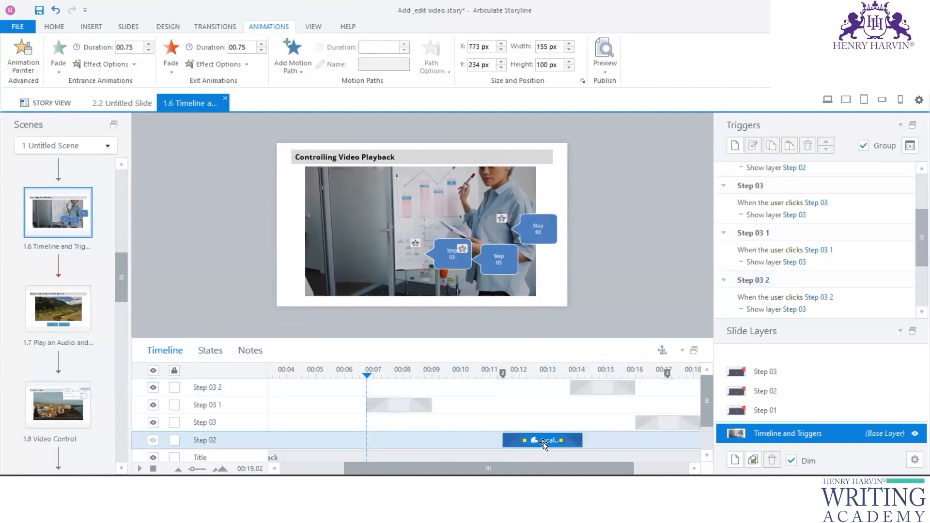
pyautogui.moveTo(625, 340); pyautogui.dragTo(624, 266)
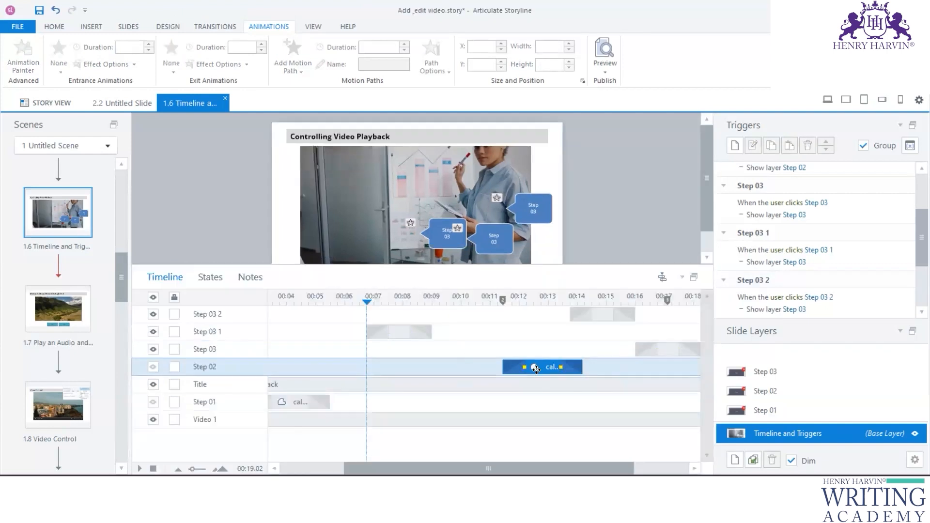
pyautogui.rightClick(551, 367)
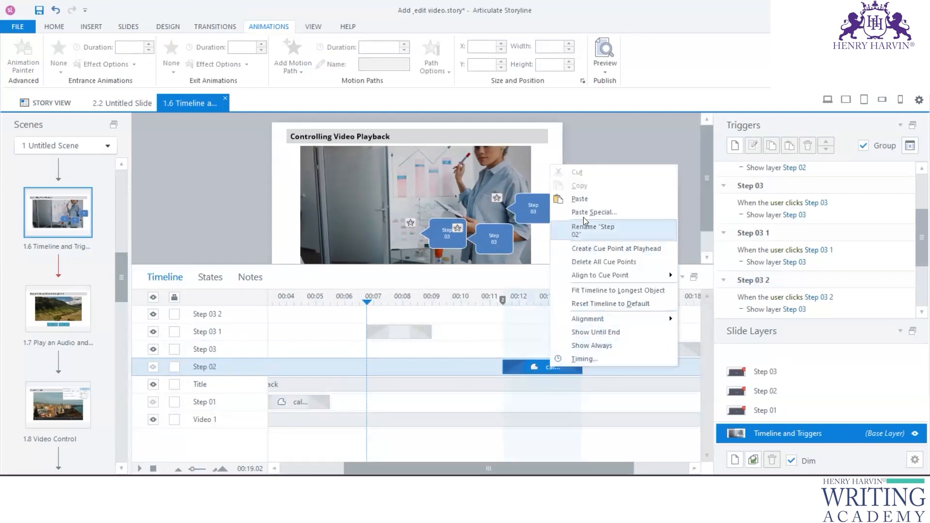
pyautogui.click(541, 367)
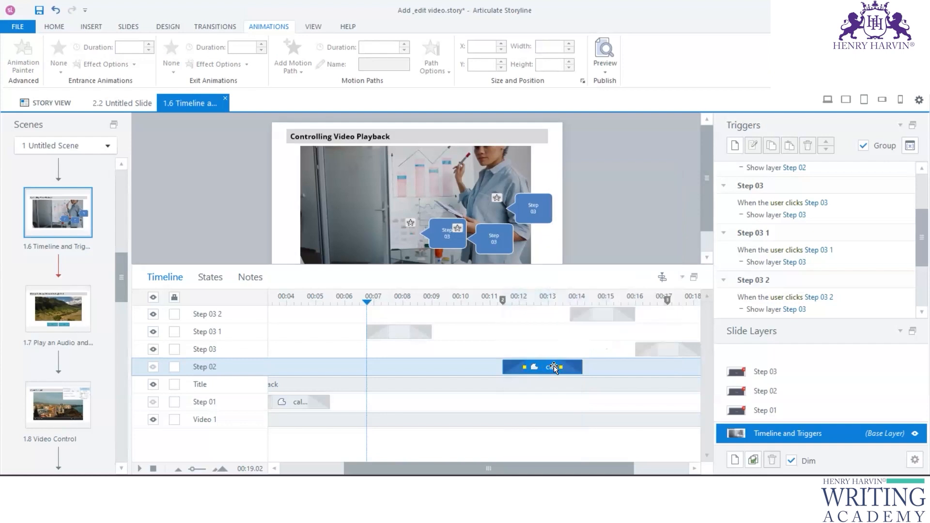
pyautogui.press('Delete')
pyautogui.click(310, 384)
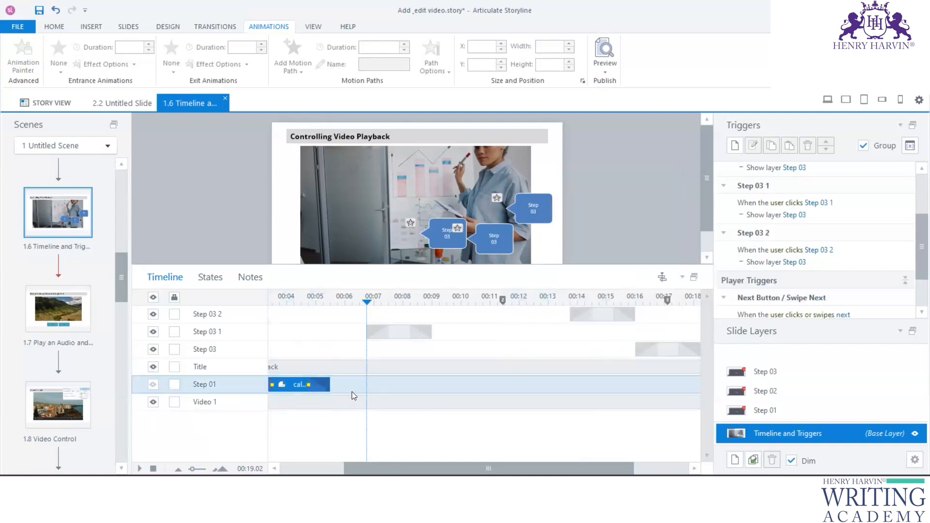
pyautogui.press('Delete')
# Step: Set the playhead at the 3-second cue point and make the first callout copy start at about 4.75 seconds
pyautogui.moveTo(367, 309); pyautogui.dragTo(258, 309)
pyautogui.moveTo(415, 331); pyautogui.dragTo(357, 331)
pyautogui.moveTo(382, 472); pyautogui.dragTo(333, 472)
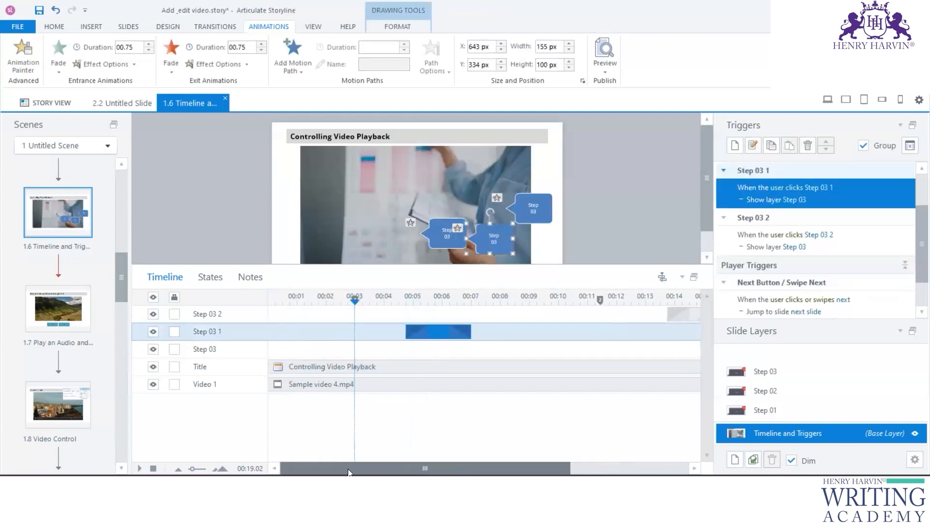
# Step: Retime the second callout copy to start at about 10 seconds and the original Step 03 callout at about 14.25 seconds
pyautogui.click(588, 319)
pyautogui.moveTo(608, 312); pyautogui.dragTo(569, 307)
pyautogui.moveTo(507, 472); pyautogui.dragTo(591, 472)
pyautogui.moveTo(638, 342); pyautogui.dragTo(587, 343)
pyautogui.click(475, 314)
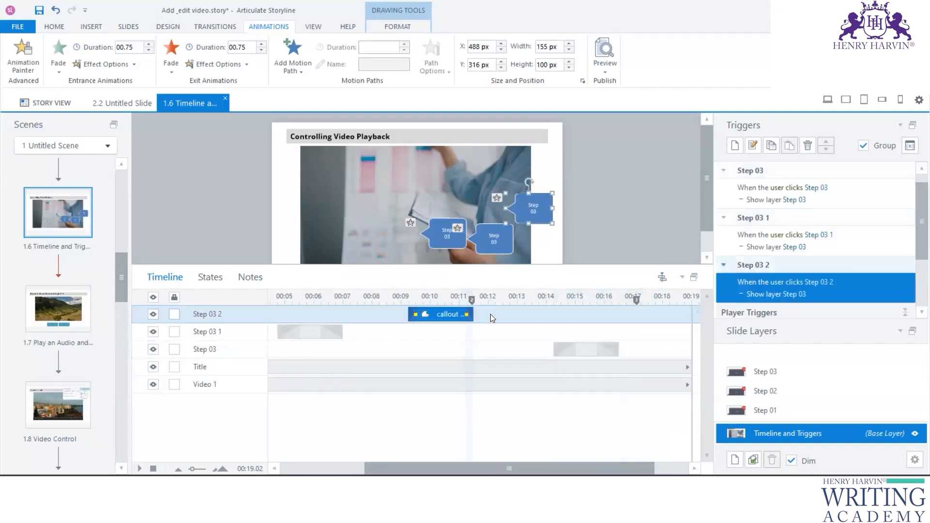
pyautogui.moveTo(446, 314); pyautogui.dragTo(468, 314)
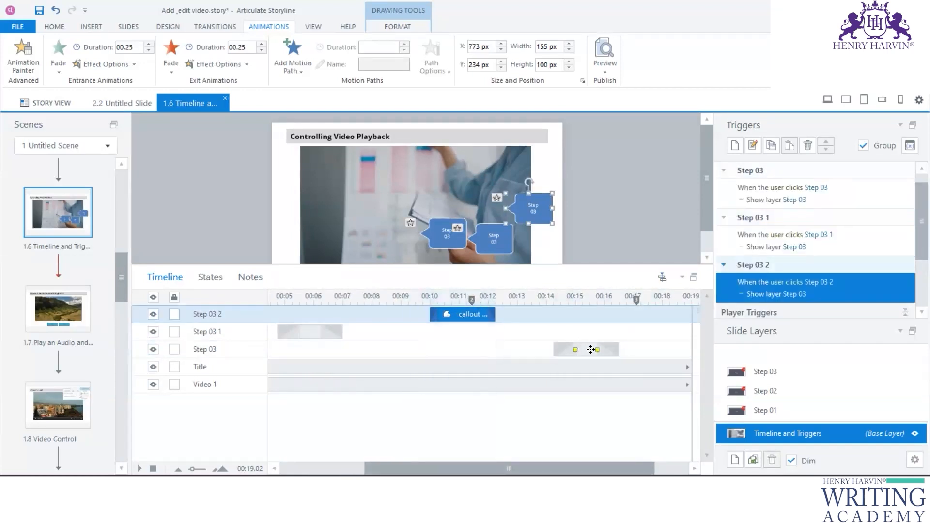
# Step: Retime the original Step 03 callout to start at about 15.5 seconds and the second callout copy at about 10.5 seconds
pyautogui.moveTo(588, 349); pyautogui.dragTo(631, 349)
pyautogui.click(321, 332)
pyautogui.moveTo(468, 314); pyautogui.dragTo(482, 314)
# Step: Spread the callouts over the video: second copy in the upper left, first copy at about X 687, Y 292 px, original near the bottom centre
pyautogui.moveTo(538, 196); pyautogui.dragTo(382, 170)
pyautogui.click(492, 232)
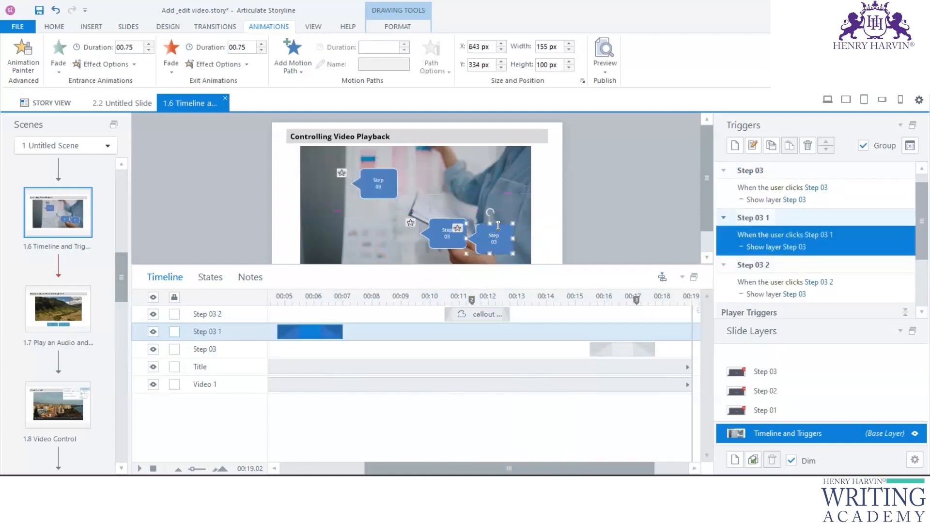
pyautogui.moveTo(499, 227); pyautogui.dragTo(511, 213)
pyautogui.click(443, 219)
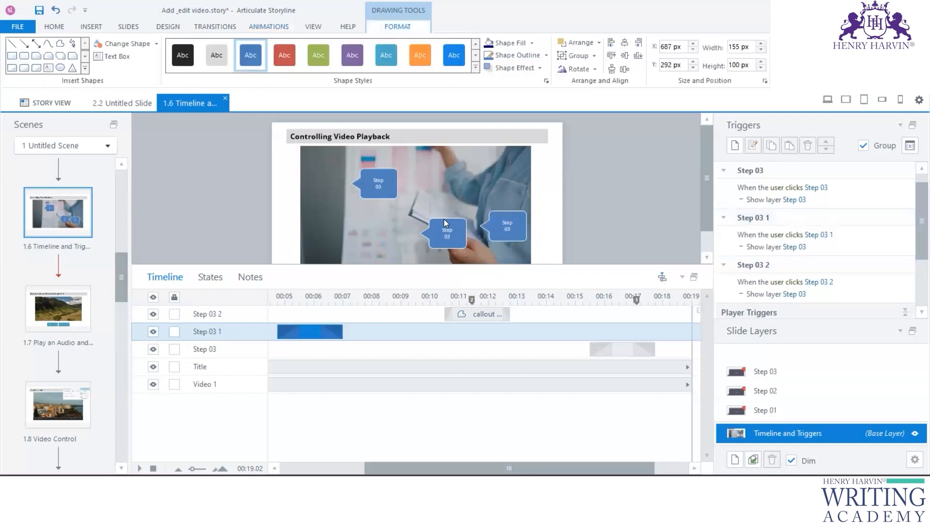
pyautogui.click(440, 220)
pyautogui.moveTo(436, 222); pyautogui.dragTo(416, 241)
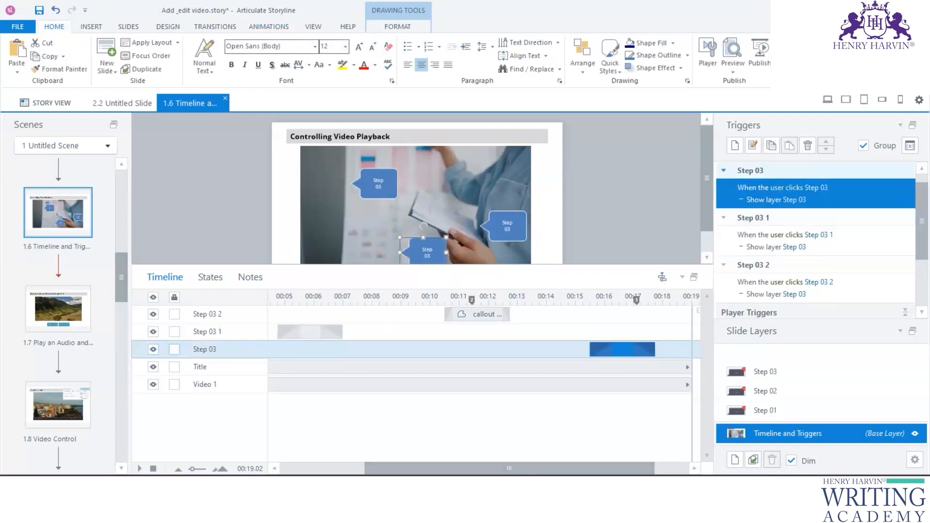
# Step: Delete the second callout copy and place a new duplicate of the original Step 03 callout at about X 422, Y 250 px
pyautogui.moveTo(408, 467); pyautogui.dragTo(330, 465)
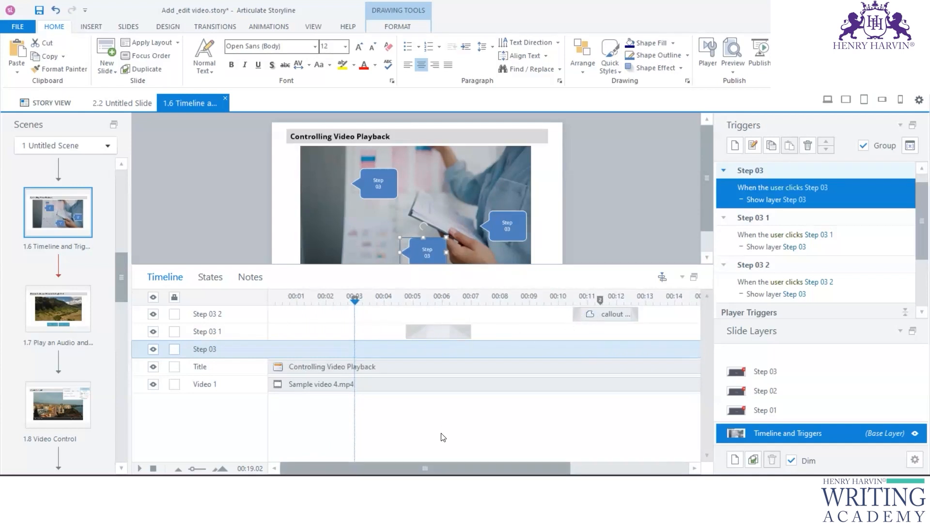
pyautogui.moveTo(443, 464); pyautogui.dragTo(561, 464)
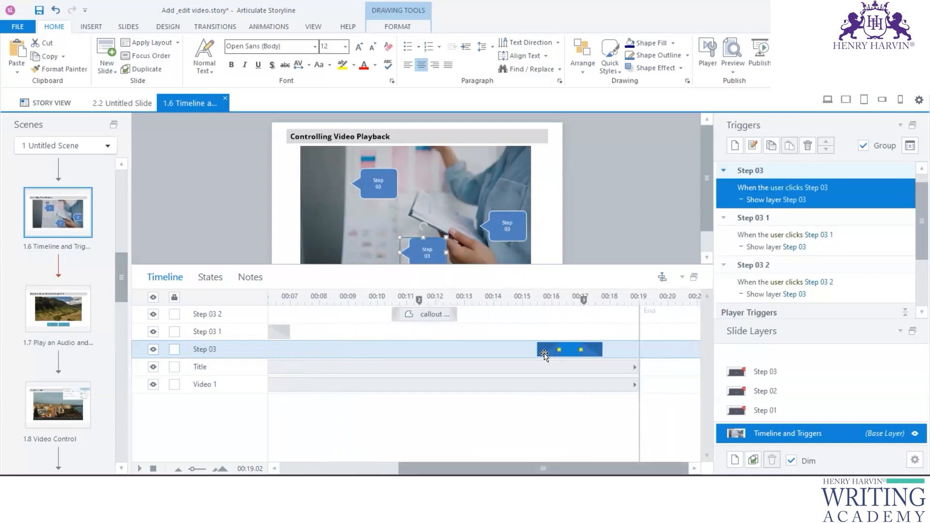
pyautogui.click(434, 315)
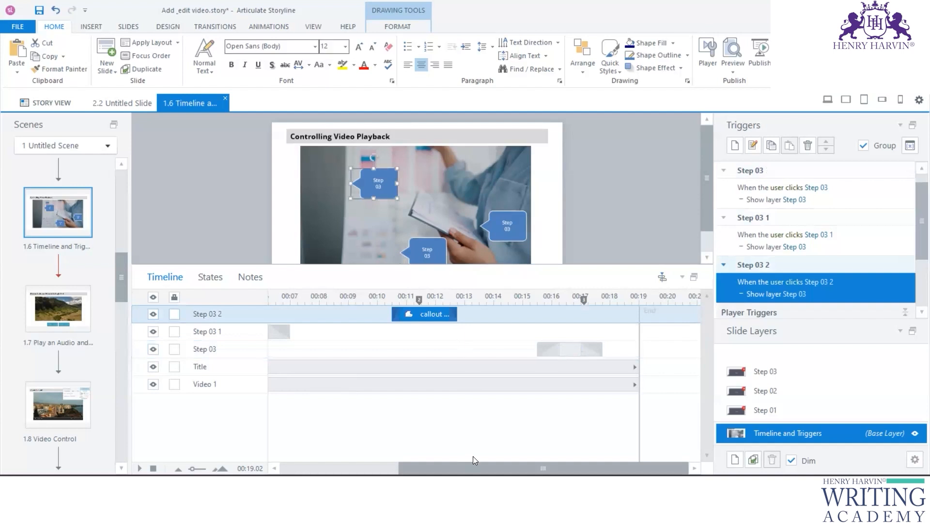
pyautogui.moveTo(474, 473); pyautogui.dragTo(452, 472)
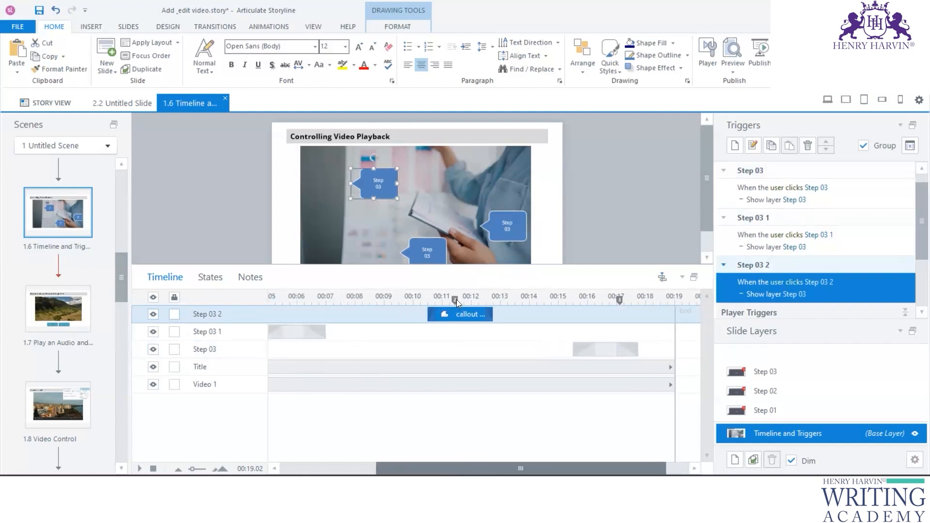
pyautogui.rightClick(473, 316)
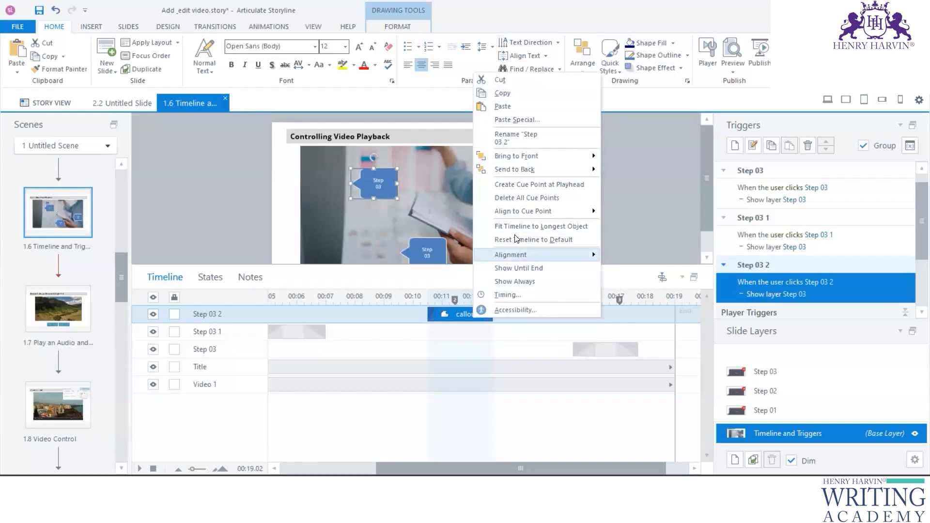
pyautogui.click(594, 224)
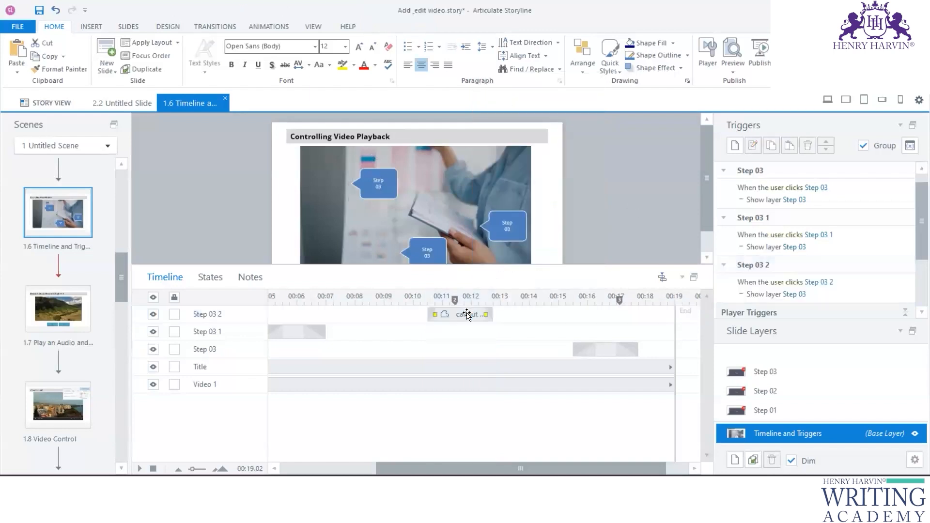
pyautogui.press('Delete')
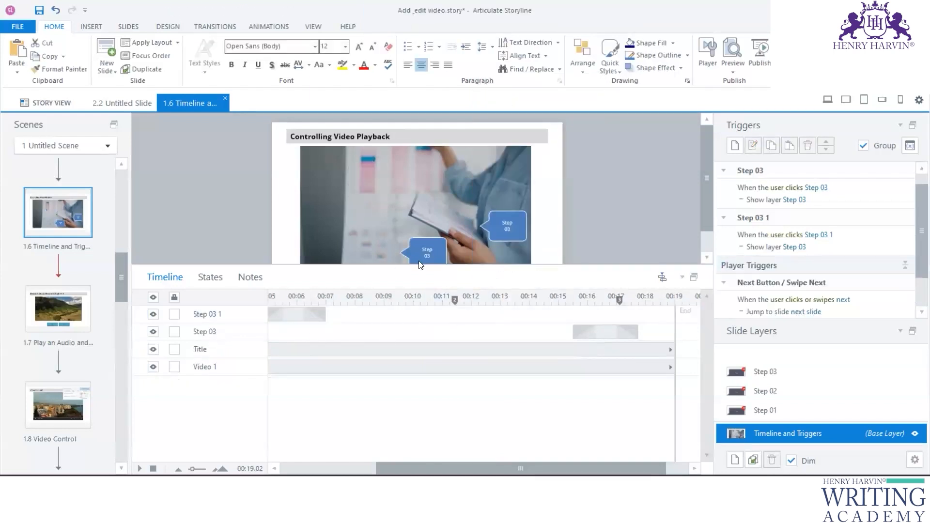
pyautogui.click(436, 240)
pyautogui.moveTo(436, 240); pyautogui.dragTo(436, 201)
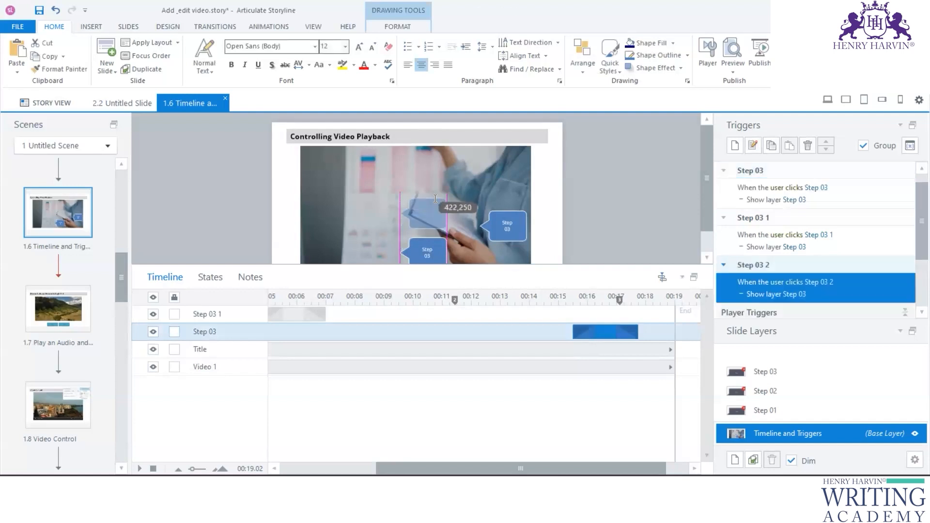
# Step: Retime the new copy to start at about 4.25 seconds, the first copy at about 9.75 seconds and the original at about 14.25 seconds
pyautogui.moveTo(488, 464); pyautogui.dragTo(388, 465)
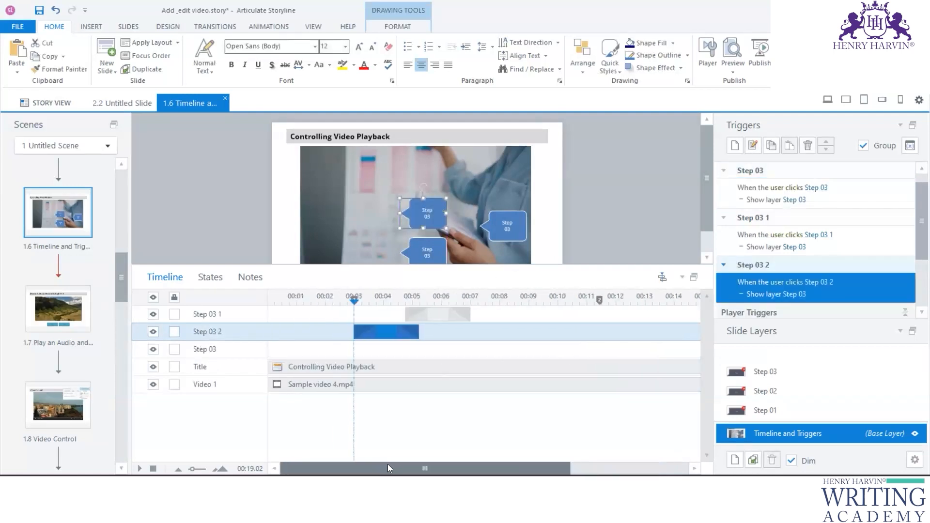
pyautogui.moveTo(438, 313); pyautogui.dragTo(541, 314)
pyautogui.moveTo(393, 334); pyautogui.dragTo(430, 332)
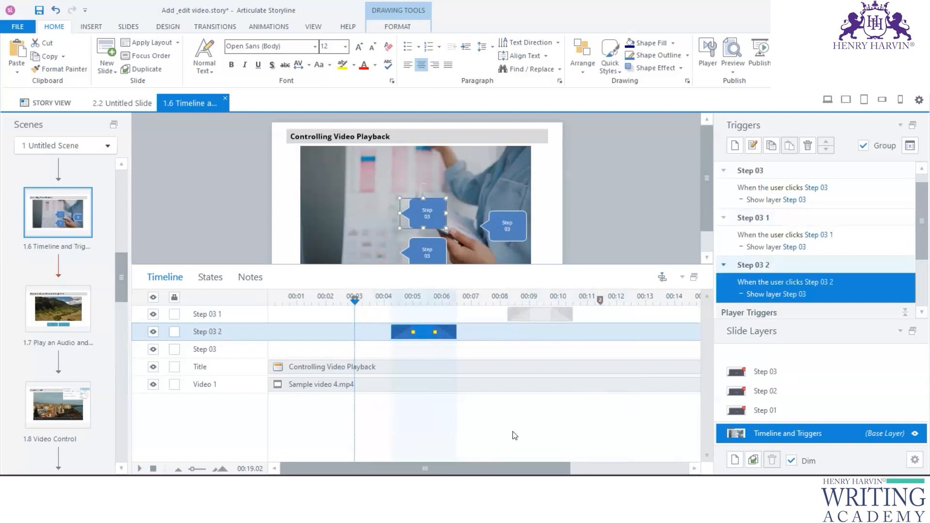
pyautogui.moveTo(496, 471); pyautogui.dragTo(553, 475)
pyautogui.moveTo(454, 314); pyautogui.dragTo(499, 316)
pyautogui.moveTo(661, 357); pyautogui.dragTo(630, 355)
pyautogui.click(578, 190)
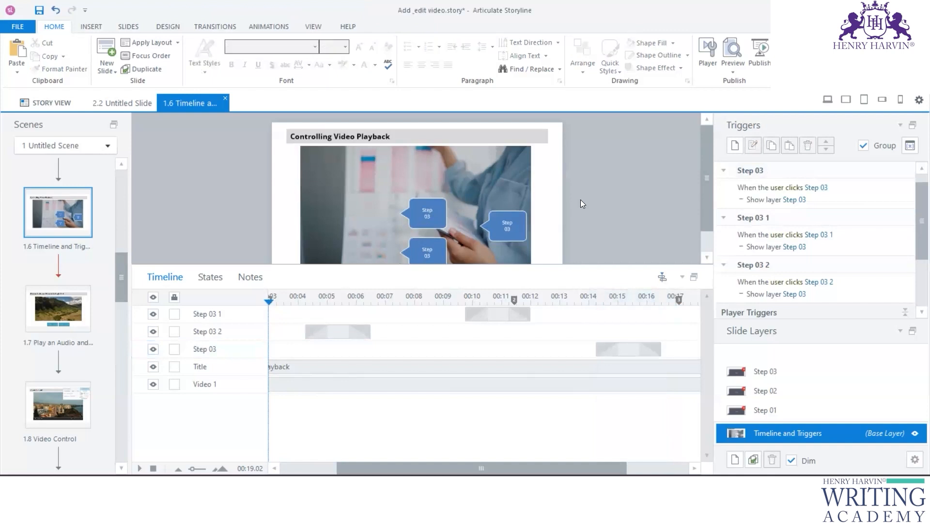
# Step: Review the web video on slide 1.2 and the playback button slide 1.4, and reopen slide 1.6
pyautogui.scroll(5, 66, 232)
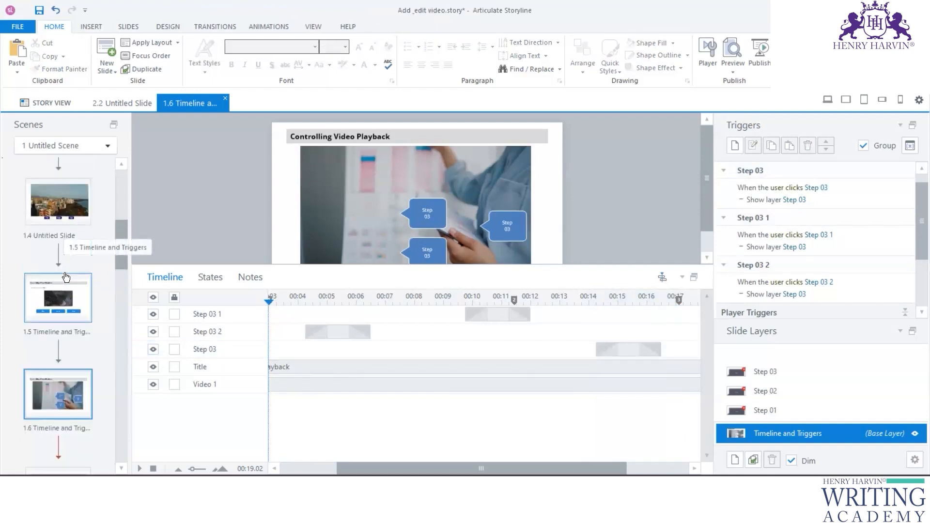
pyautogui.click(63, 240)
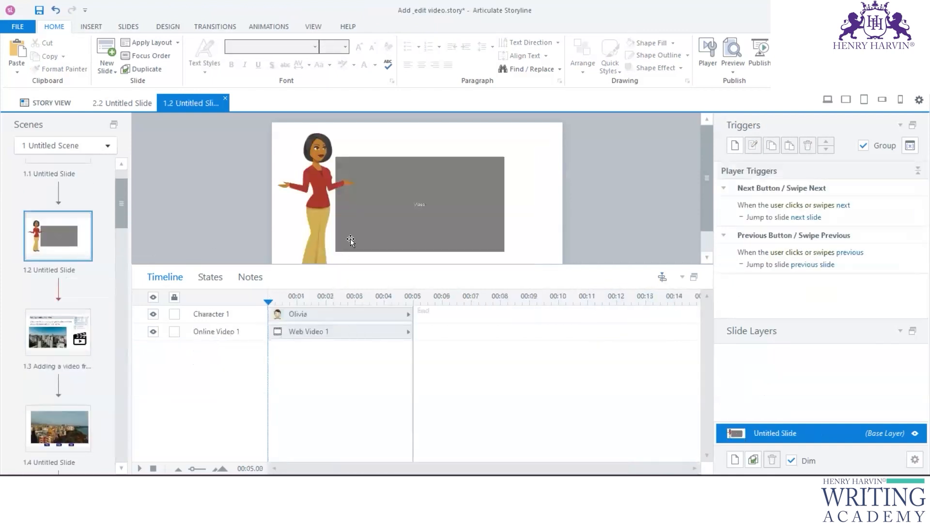
pyautogui.click(374, 200)
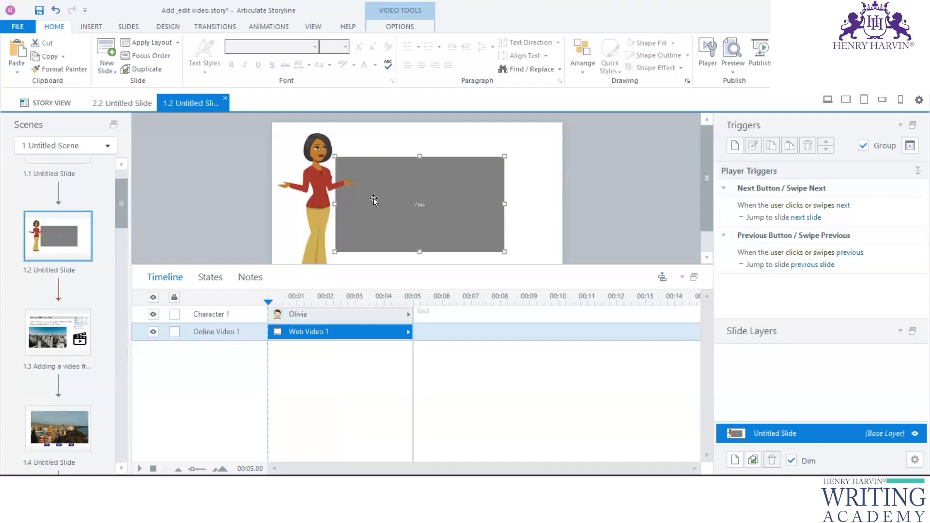
pyautogui.click(65, 432)
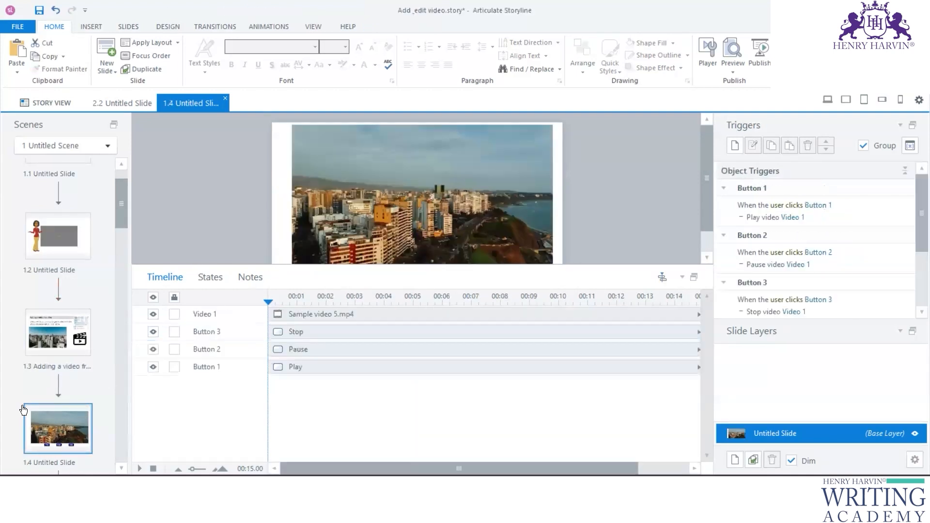
pyautogui.scroll(-3, 58, 373)
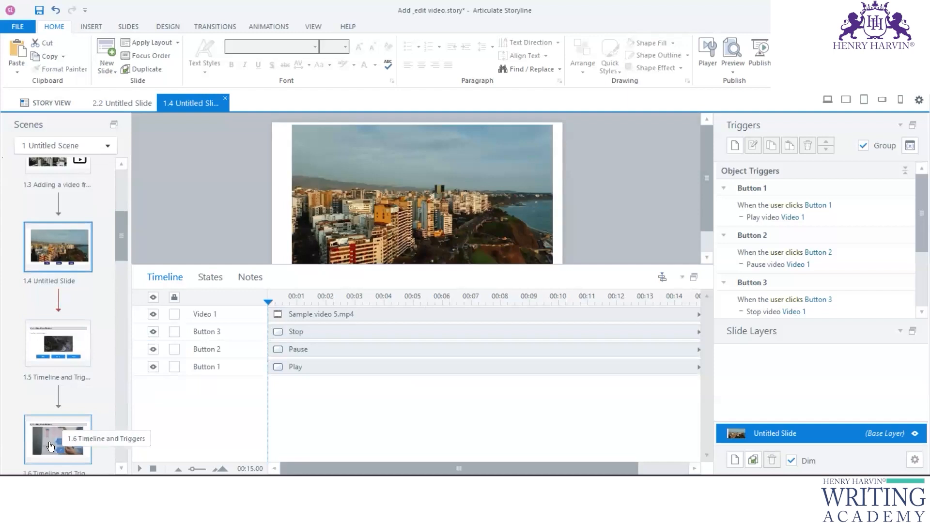
pyautogui.click(50, 446)
# Step: Move the original Step 03 callout to about X 222, Y 374 px and the new copy to about X 430, Y 280 px
pyautogui.moveTo(280, 266); pyautogui.dragTo(281, 370)
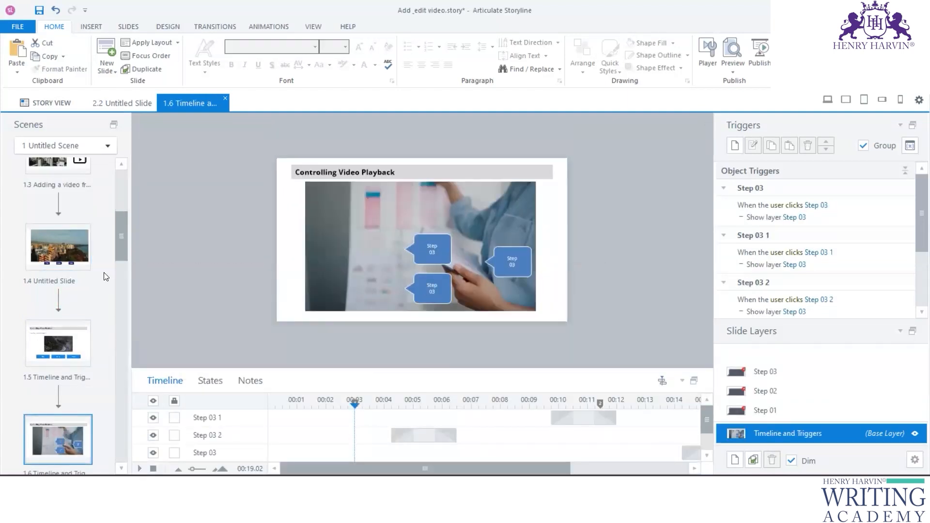
pyautogui.click(430, 303)
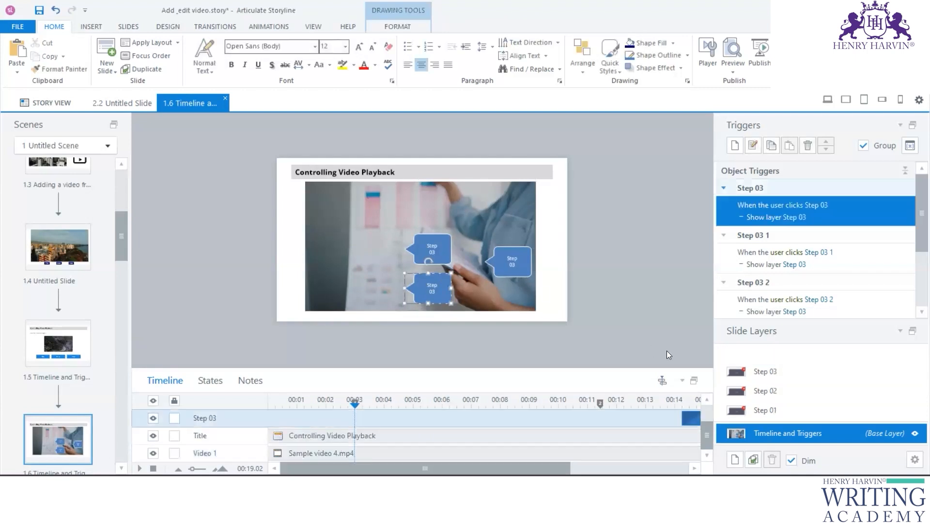
pyautogui.moveTo(440, 275); pyautogui.dragTo(379, 272)
pyautogui.click(449, 263)
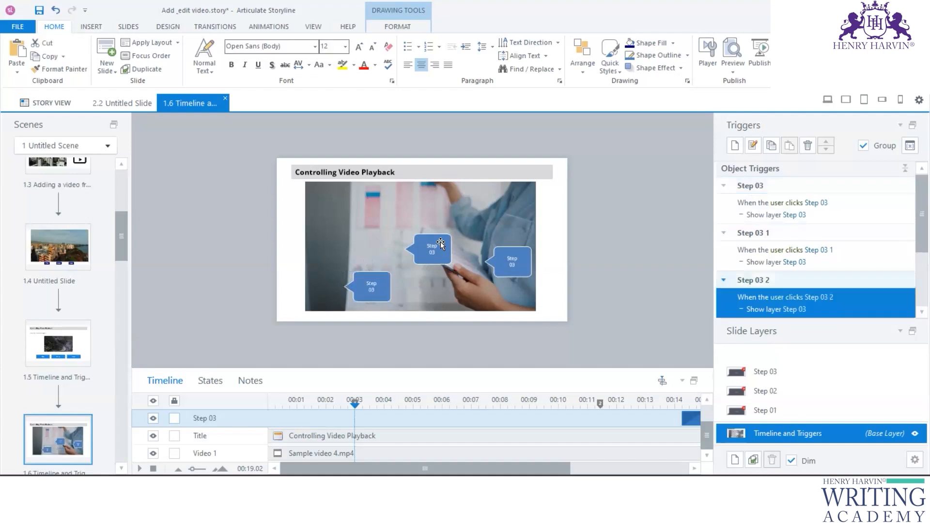
pyautogui.moveTo(437, 241); pyautogui.dragTo(440, 250)
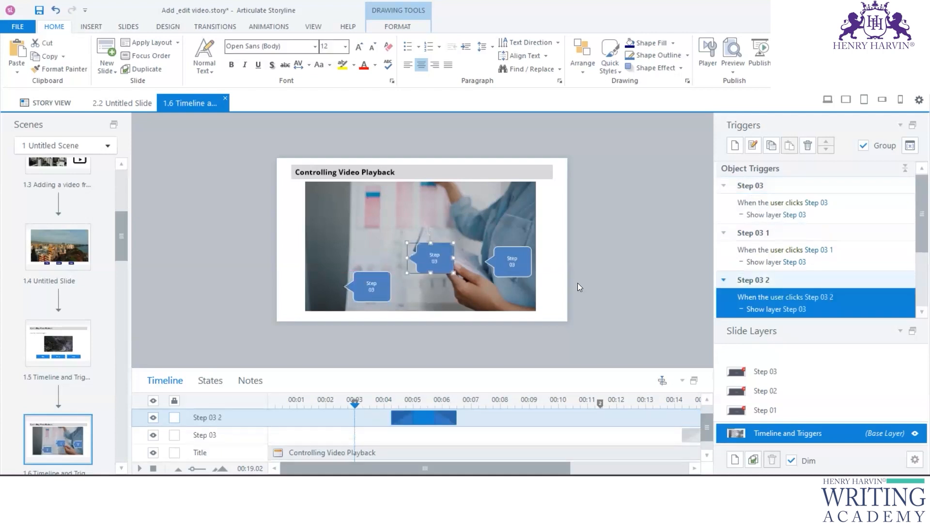
# Step: Make the new copy start at about 5.5 seconds and set the first copy's entrance fade to 1.25 seconds
pyautogui.moveTo(488, 369); pyautogui.dragTo(449, 266)
pyautogui.moveTo(424, 334); pyautogui.dragTo(460, 339)
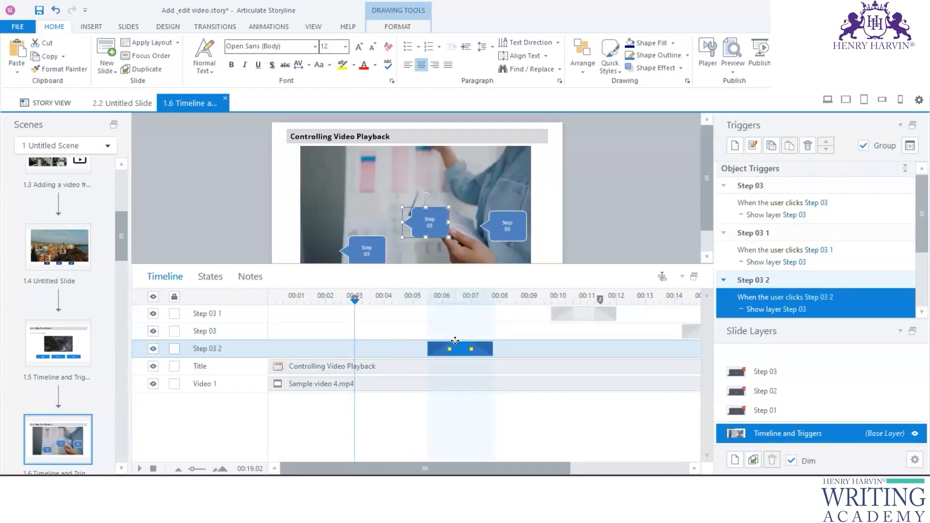
pyautogui.click(584, 318)
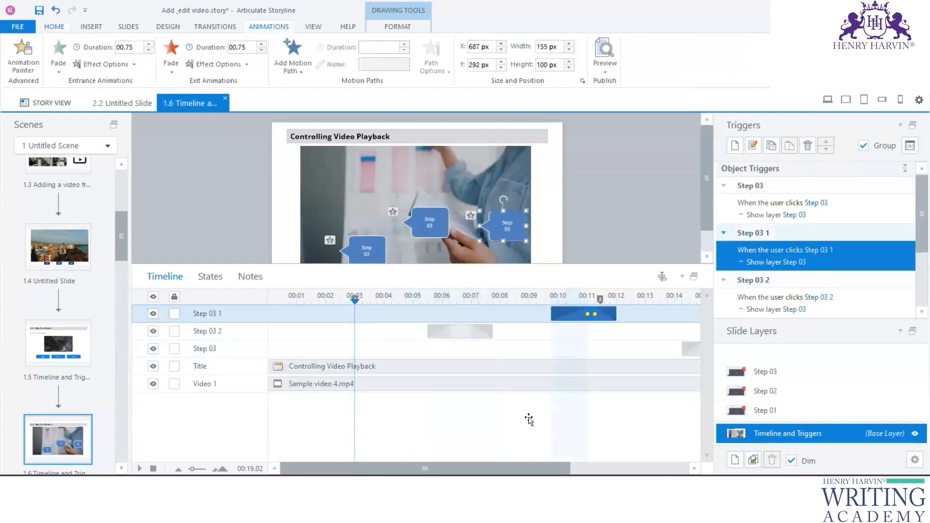
# Step: Retime the first copy to start at about 10.5 seconds and the original Step 03 callout at about 15.25 seconds
pyautogui.moveTo(516, 470); pyautogui.dragTo(629, 474)
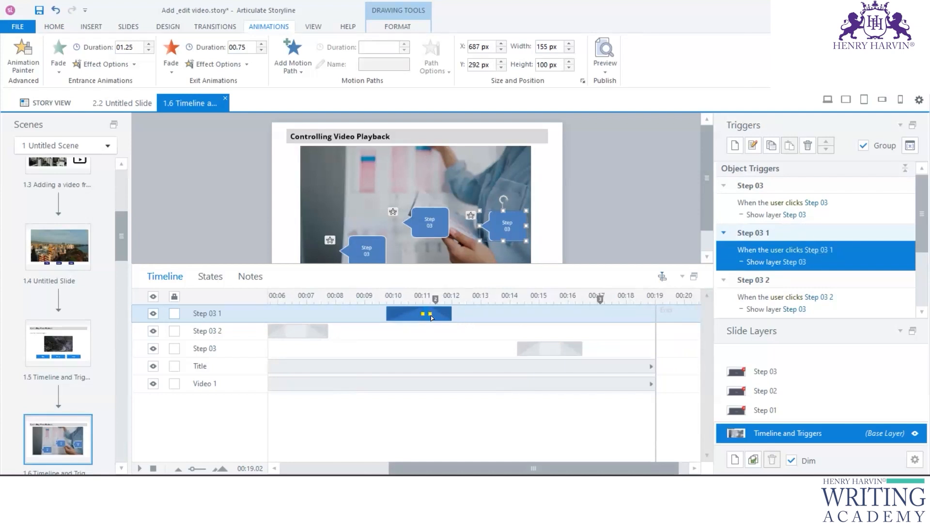
pyautogui.moveTo(454, 315); pyautogui.dragTo(477, 315)
pyautogui.moveTo(535, 349); pyautogui.dragTo(566, 349)
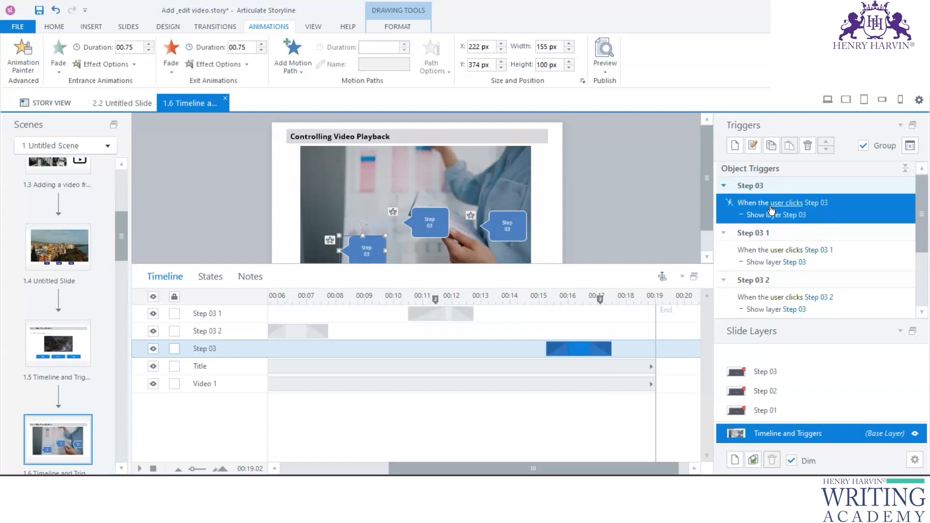
# Step: Check the original Step 03 callout's trigger and set the Step 03 1 callout's click trigger to show layer Step 01
pyautogui.doubleClick(855, 204)
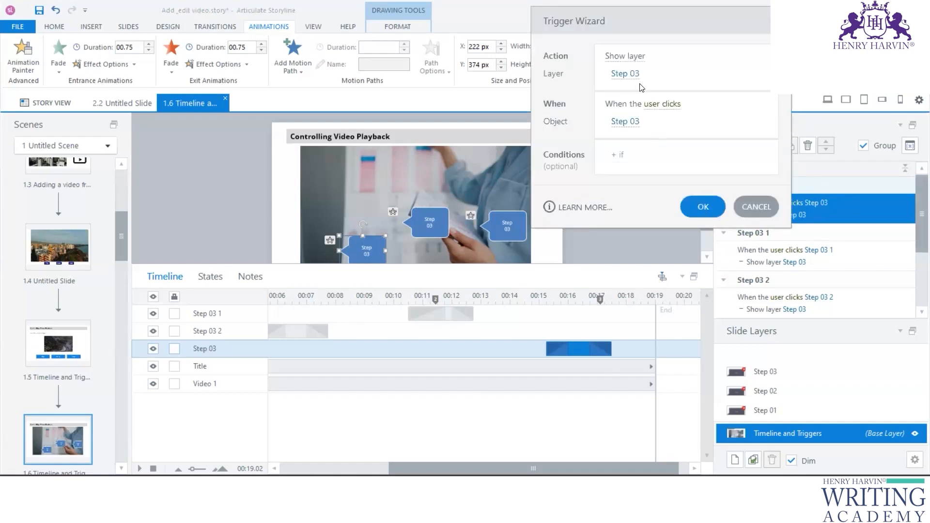
pyautogui.click(706, 206)
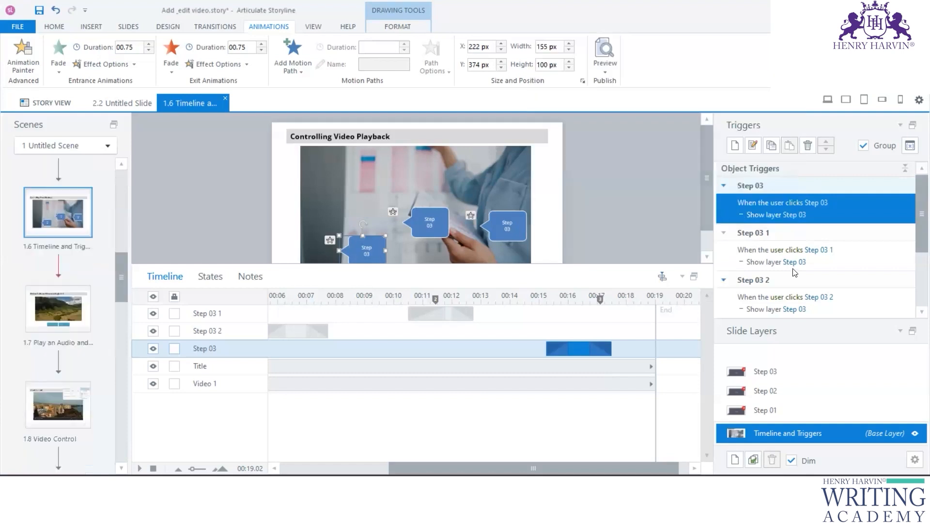
pyautogui.click(842, 255)
pyautogui.doubleClick(815, 258)
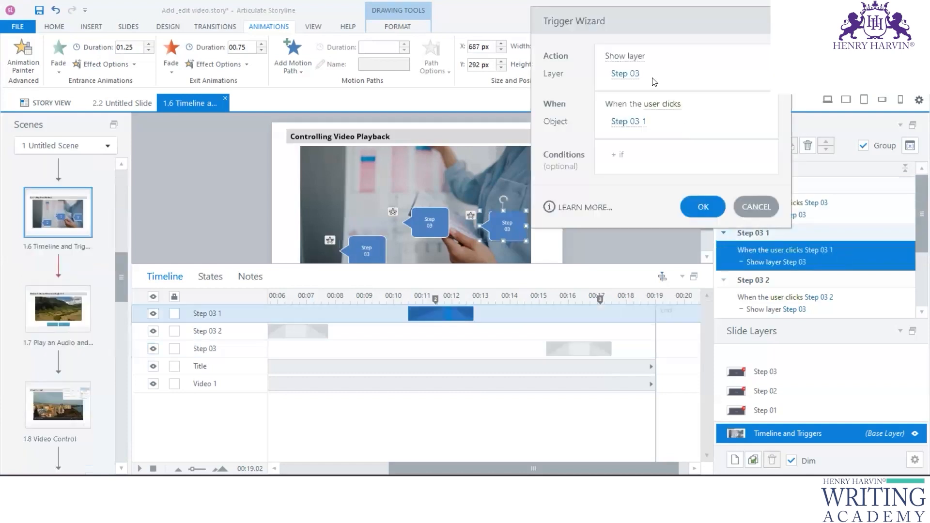
pyautogui.click(626, 73)
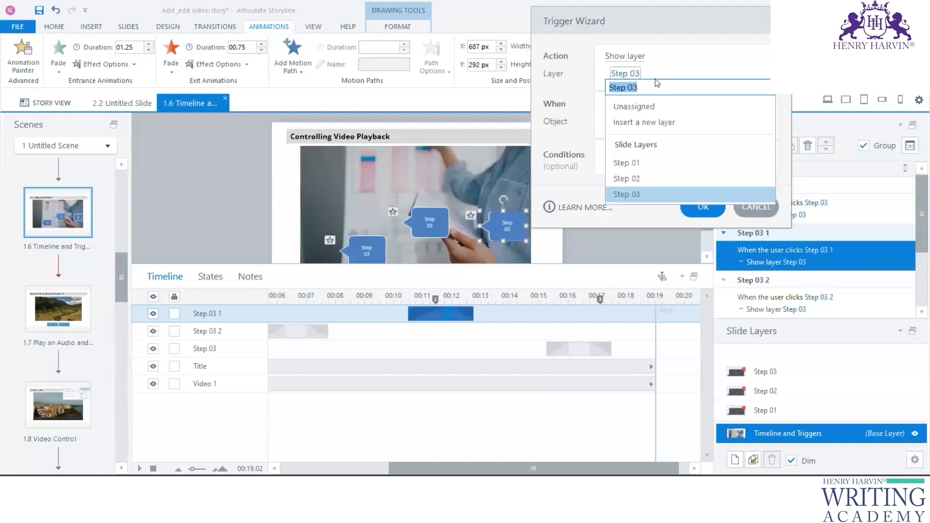
pyautogui.click(644, 164)
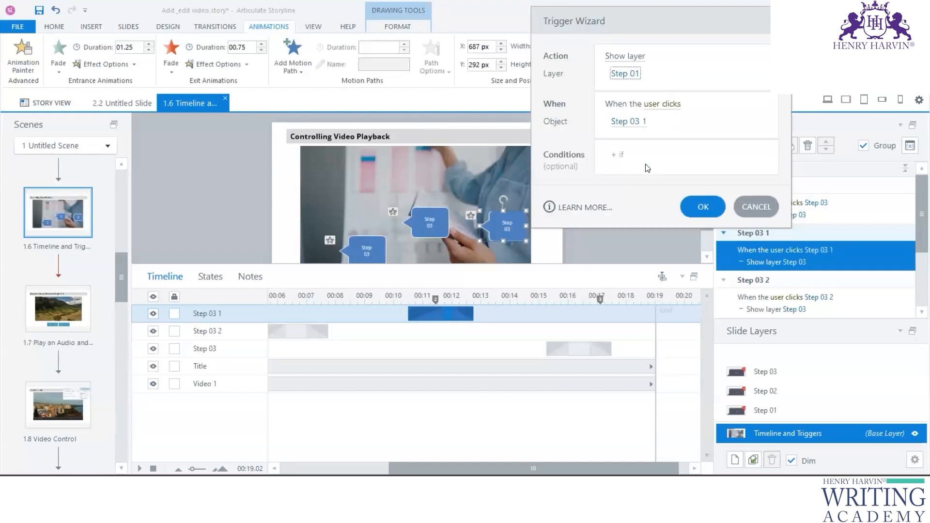
pyautogui.click(695, 203)
# Step: Set the Step 03 2 callout's click trigger to show layer Step 02 and enlarge the timeline area
pyautogui.click(819, 297)
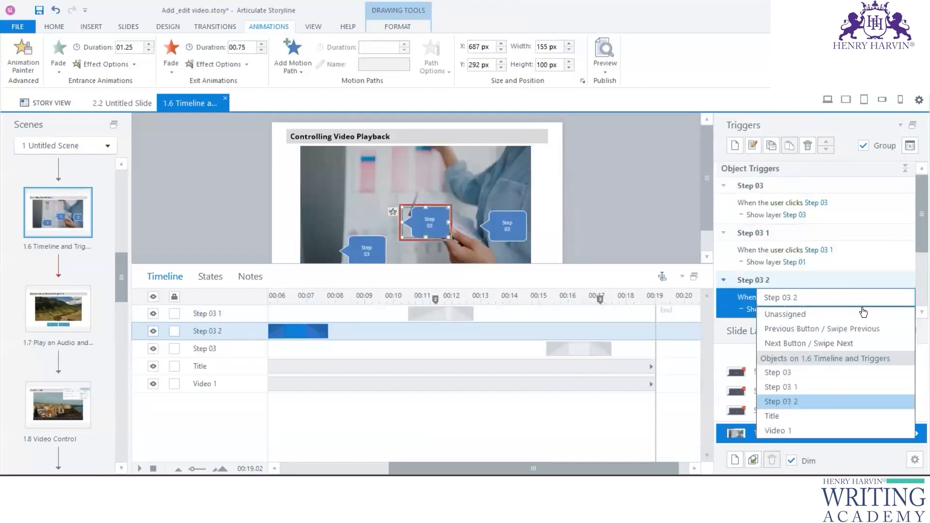
pyautogui.click(678, 363)
pyautogui.click(625, 74)
pyautogui.click(640, 179)
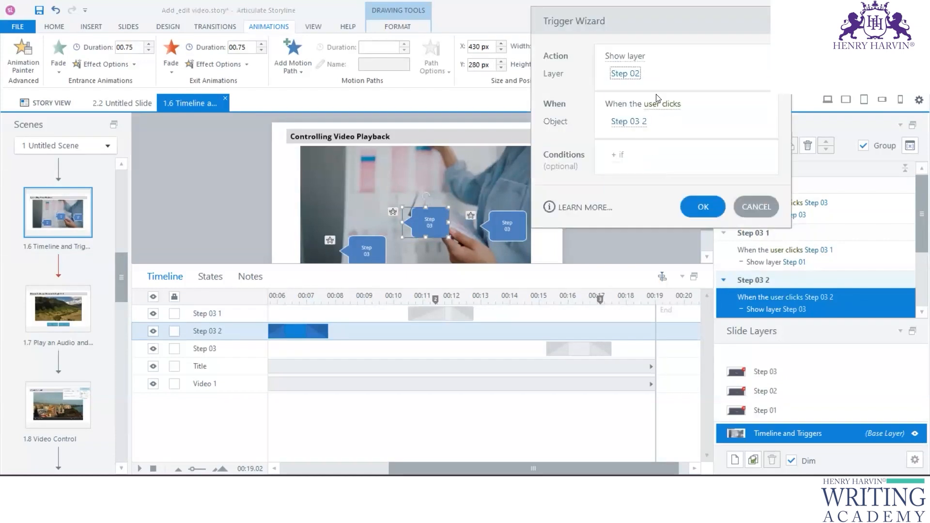
pyautogui.click(698, 204)
pyautogui.moveTo(563, 264); pyautogui.dragTo(593, 207)
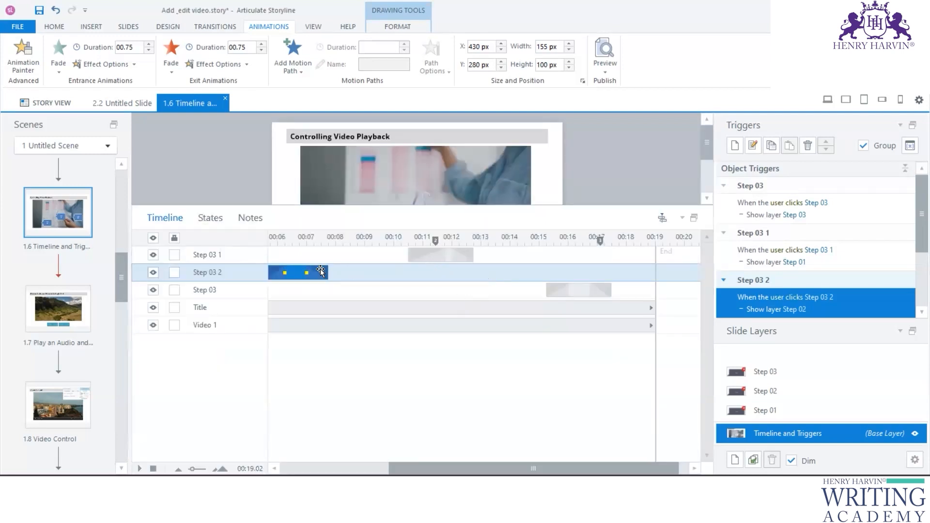
# Step: Retime the callouts so Step 03 1 starts at about 7.25 seconds, Step 03 2 at about 11.75 seconds and Step 03 at about 17 seconds
pyautogui.moveTo(440, 254); pyautogui.dragTo(346, 254)
pyautogui.moveTo(297, 272); pyautogui.dragTo(473, 272)
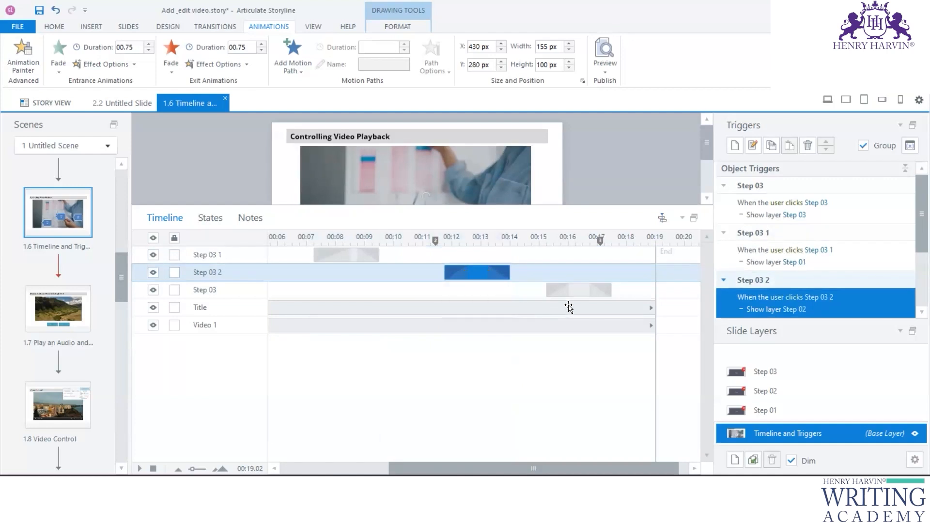
pyautogui.moveTo(568, 290); pyautogui.dragTo(621, 294)
# Step: Extend the end of slide 1.6's timeline to 20 seconds and select Video 1
pyautogui.moveTo(665, 265); pyautogui.dragTo(684, 264)
pyautogui.moveTo(576, 467); pyautogui.dragTo(558, 467)
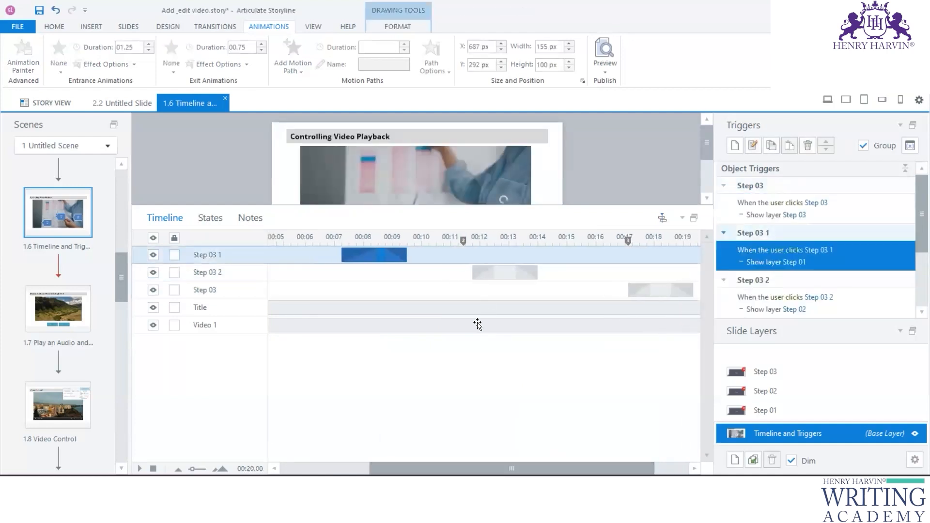
pyautogui.moveTo(427, 464); pyautogui.dragTo(324, 464)
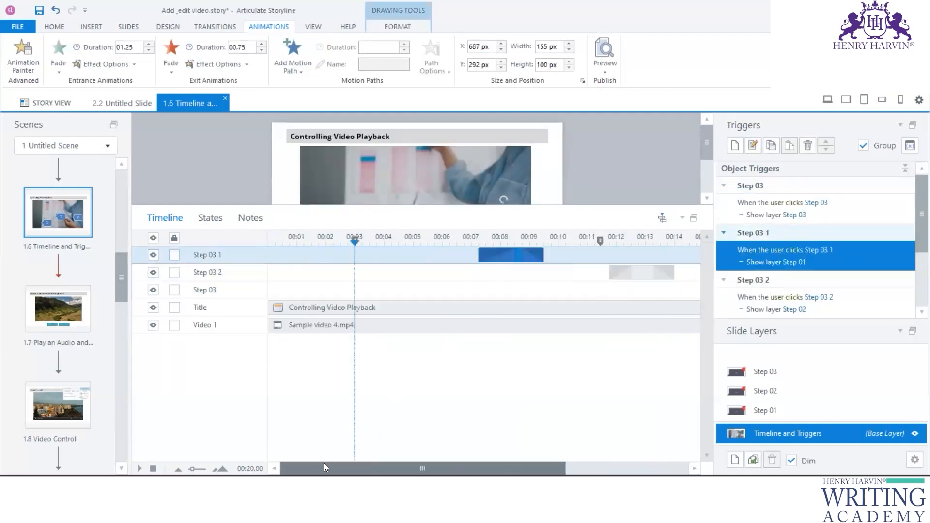
pyautogui.click(338, 313)
pyautogui.click(336, 326)
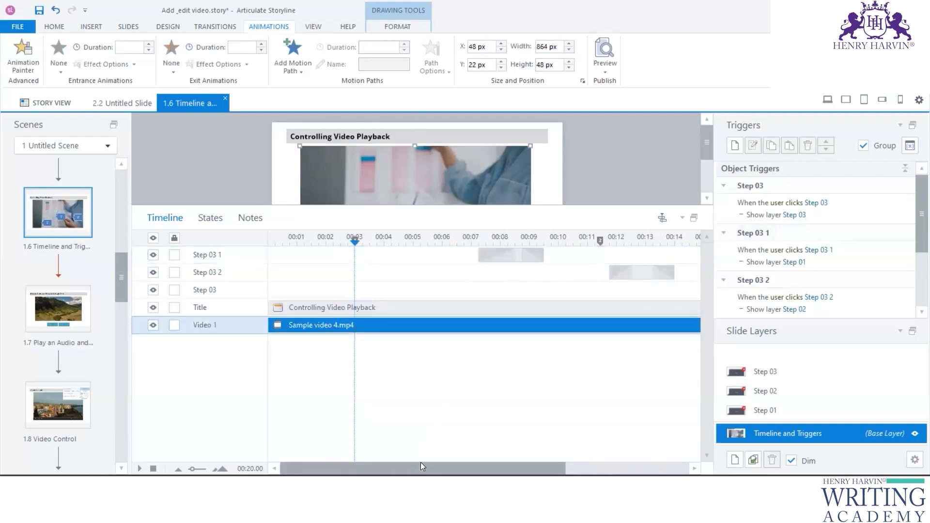
# Step: Retime the callouts so Step 03 1 starts at about 2.5 seconds, Step 03 2 at about 8.5 seconds and Step 03 at about 14.25 seconds
pyautogui.moveTo(420, 466); pyautogui.dragTo(369, 453)
pyautogui.moveTo(513, 255); pyautogui.dragTo(376, 254)
pyautogui.moveTo(646, 269); pyautogui.dragTo(552, 271)
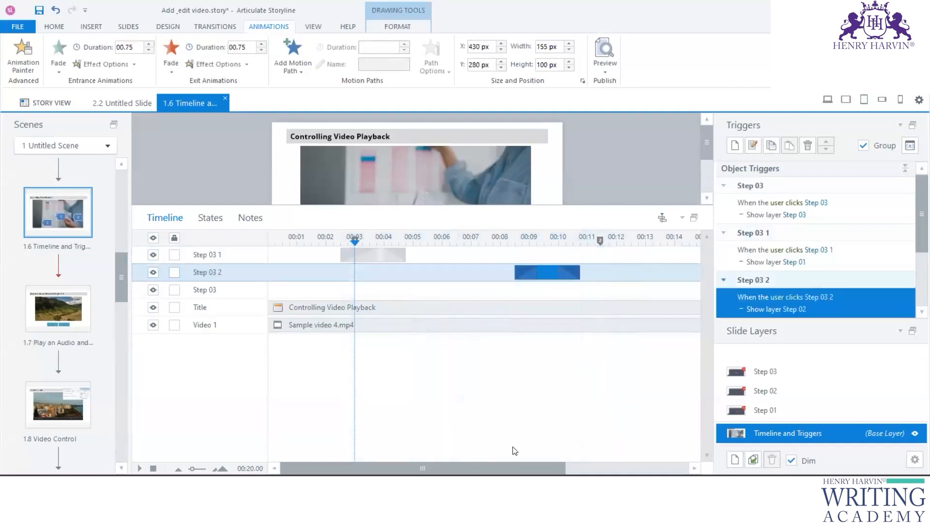
pyautogui.hscroll(5, 630, 427)
pyautogui.click(635, 291)
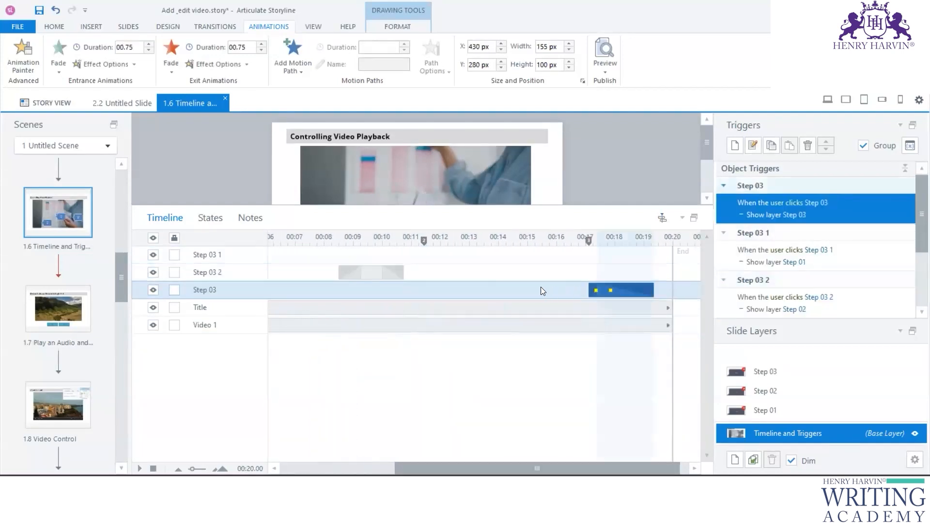
pyautogui.moveTo(577, 288); pyautogui.dragTo(530, 285)
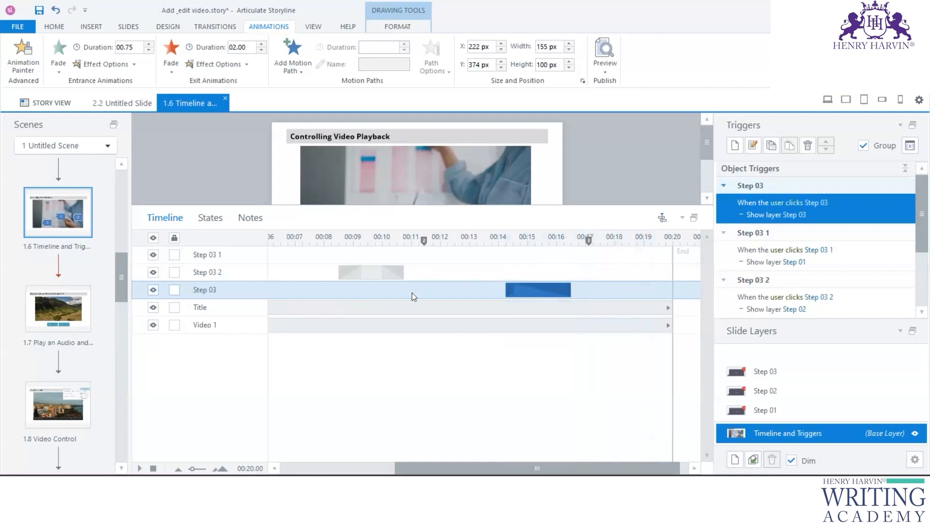
# Step: Preview slide 1.6 to check the timed callouts, close the preview and select the Step 03 1 callout
pyautogui.click(606, 73)
pyautogui.click(620, 88)
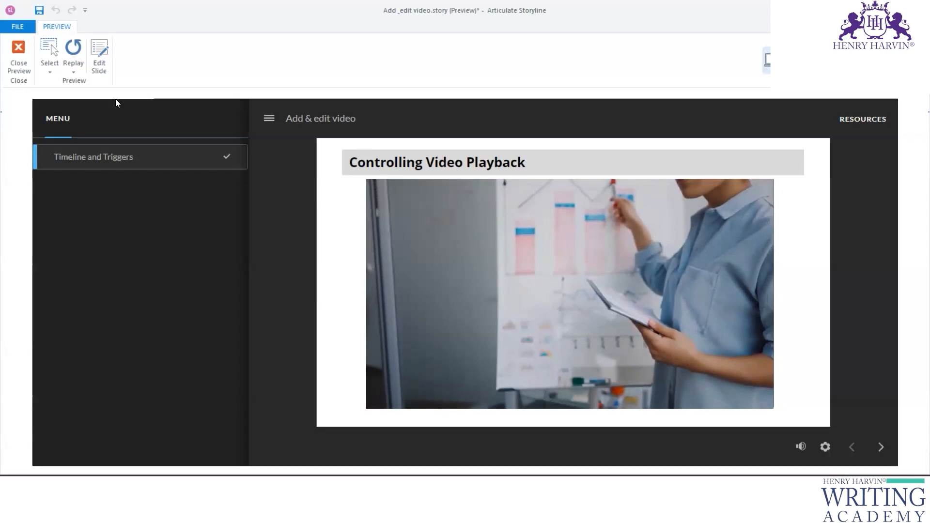
pyautogui.click(18, 55)
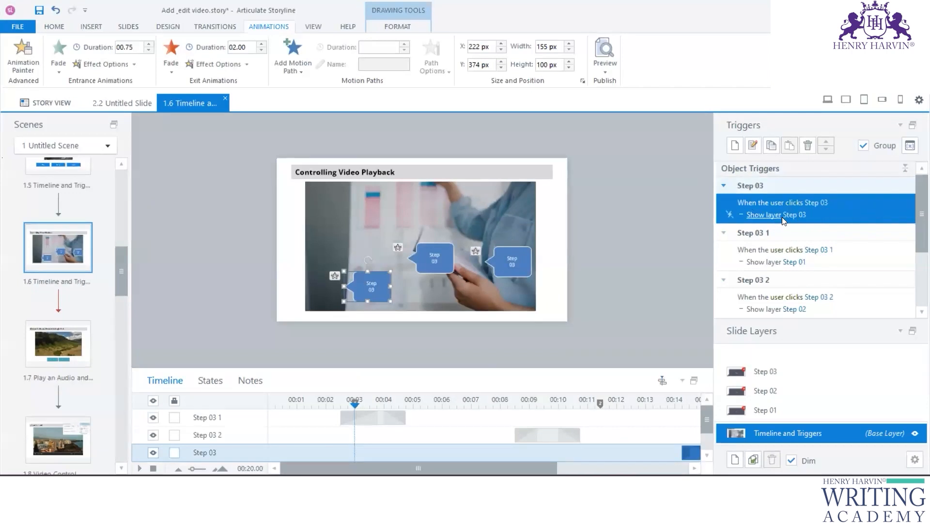
pyautogui.click(441, 214)
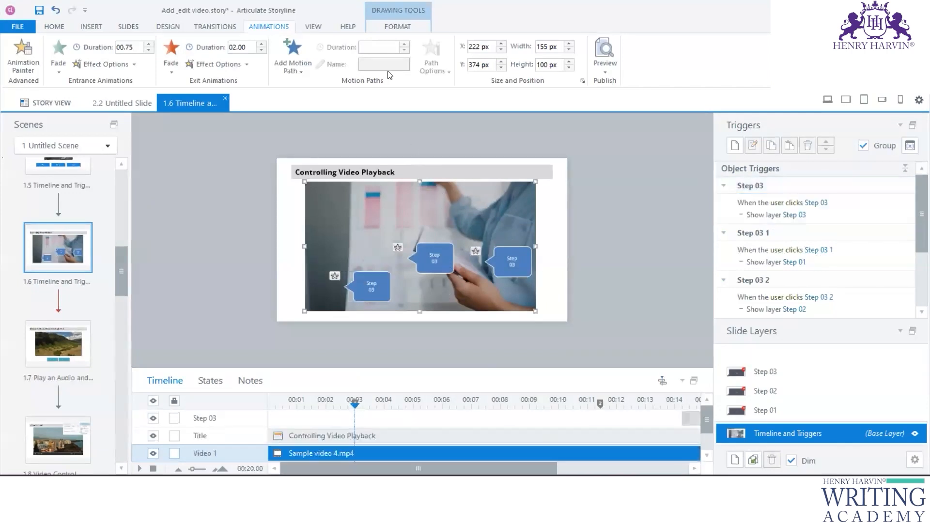
pyautogui.click(512, 252)
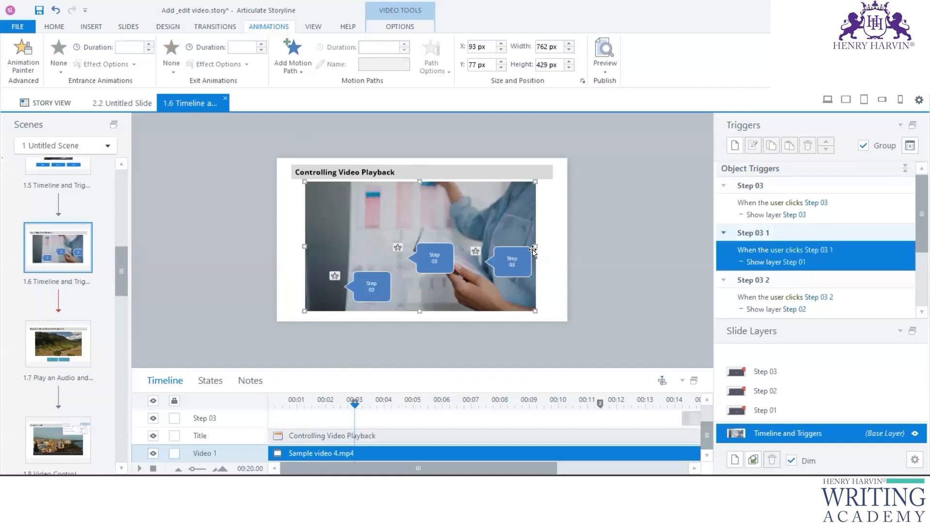
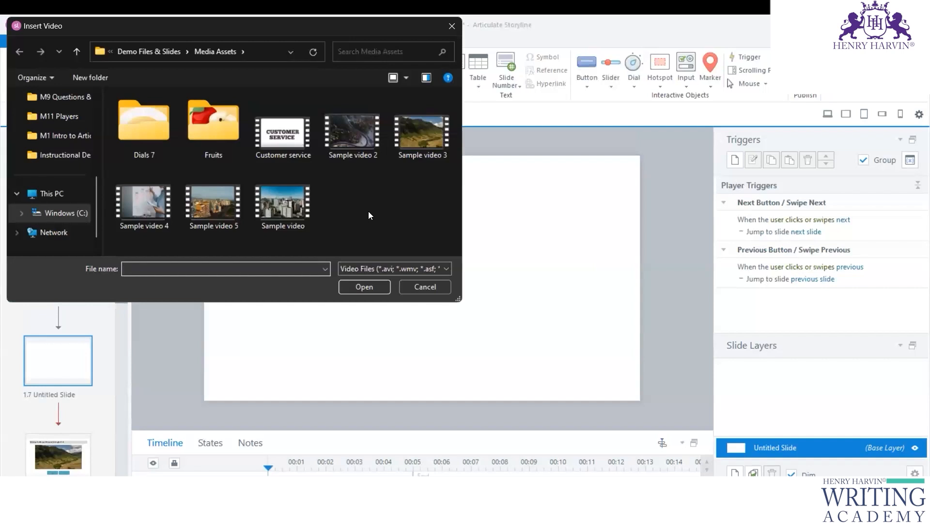
# Step: Insert the Customer service video on the blank slide 1.7 and enlarge the timeline area
pyautogui.click(296, 153)
pyautogui.click(356, 289)
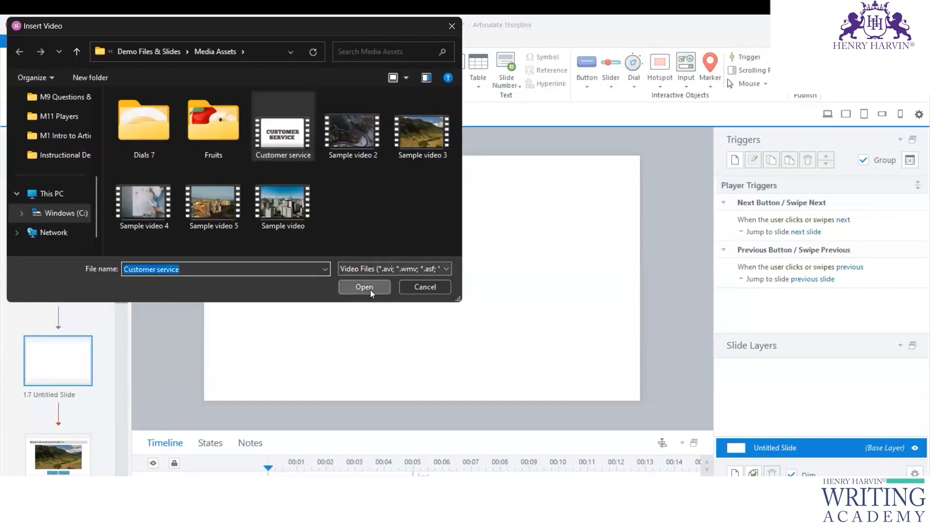
pyautogui.click(370, 289)
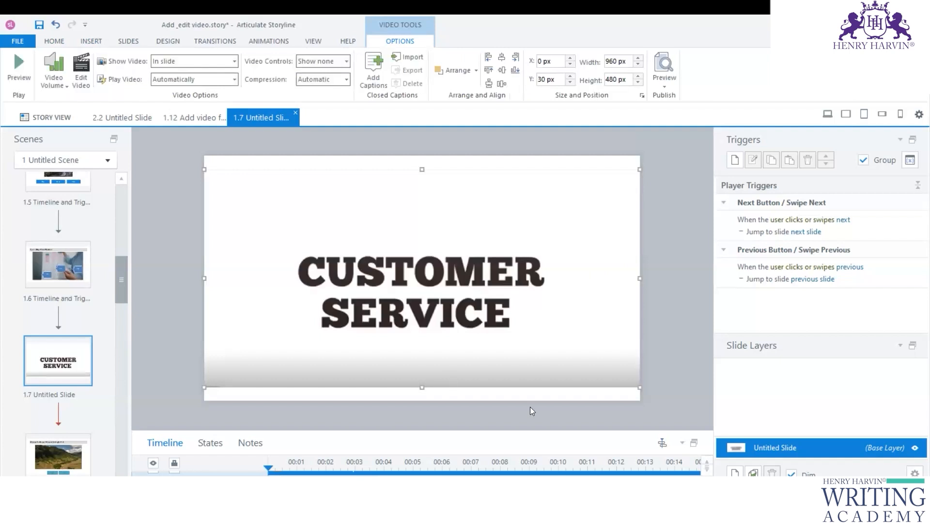
pyautogui.moveTo(538, 431); pyautogui.dragTo(538, 364)
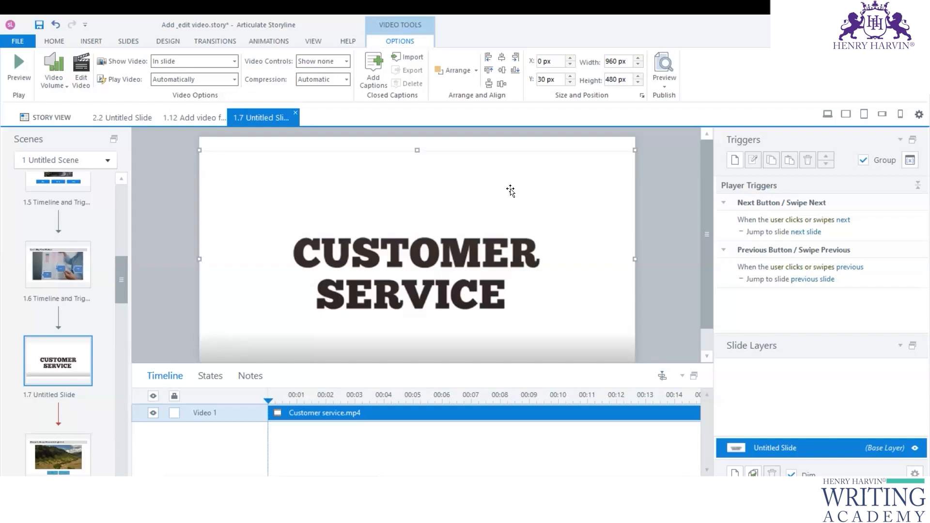
# Step: Replace the Customer service video on slide 1.7 with Sample video 3 from the Media Assets folder
pyautogui.press('Delete')
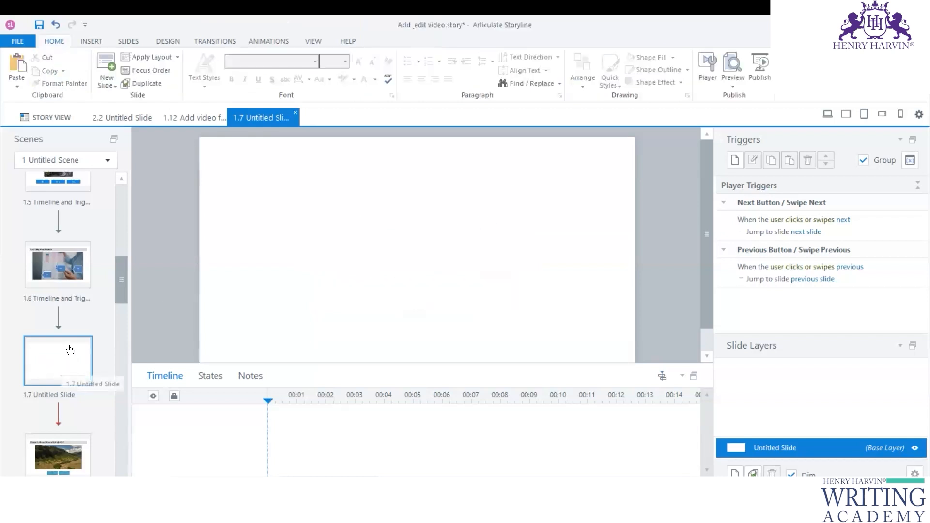
pyautogui.click(42, 351)
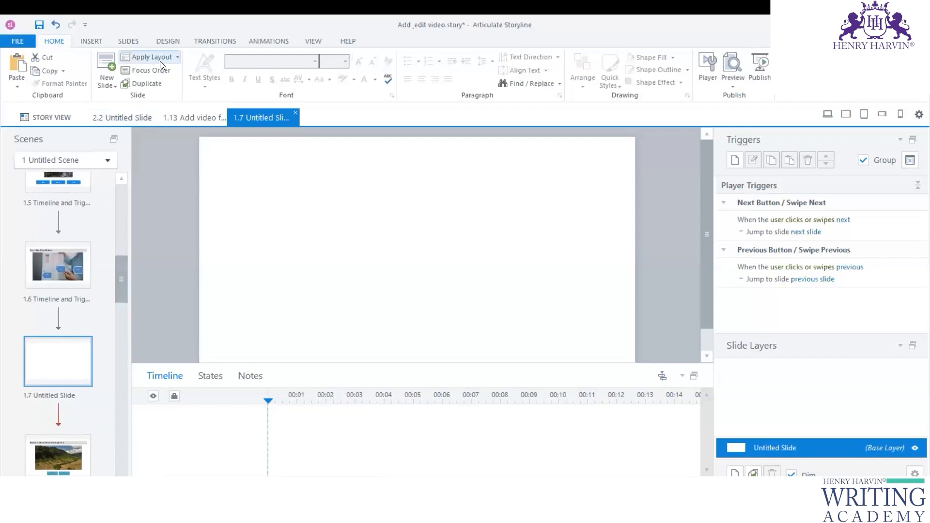
pyautogui.click(92, 42)
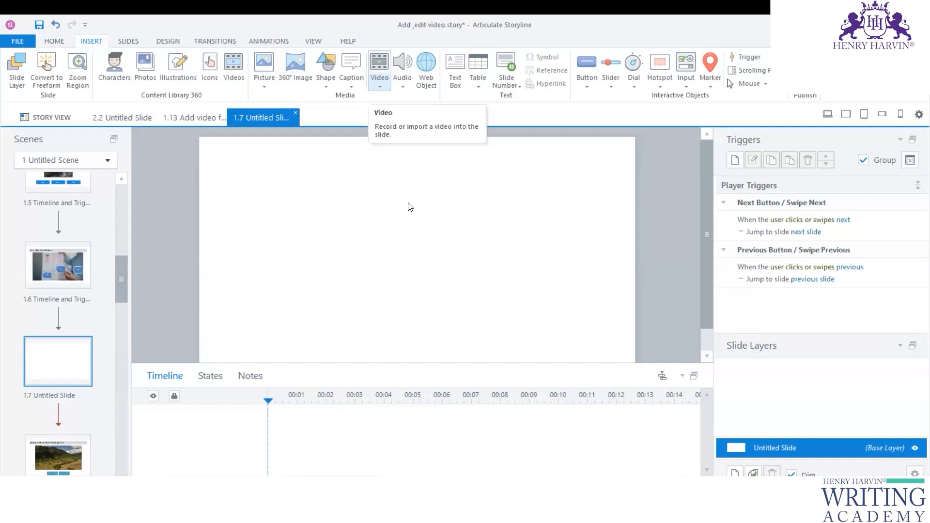
pyautogui.click(360, 146)
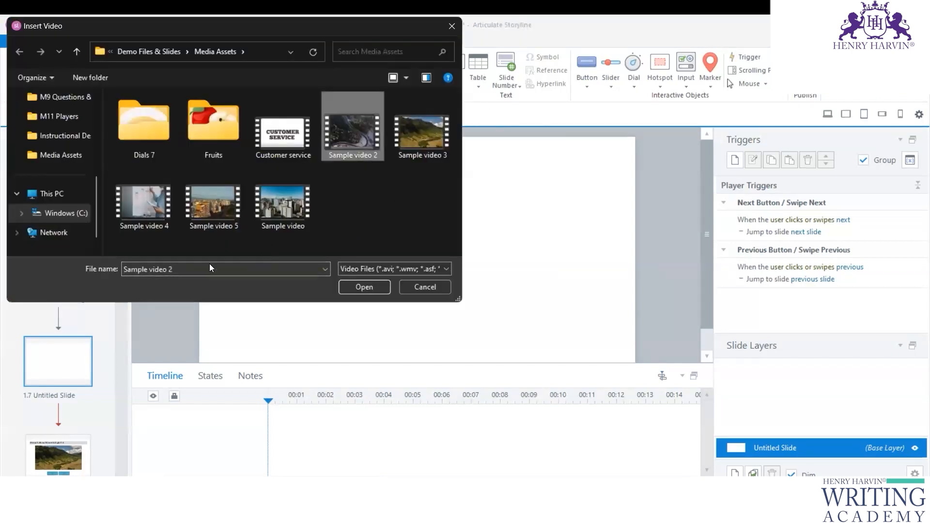
pyautogui.click(394, 151)
pyautogui.click(361, 286)
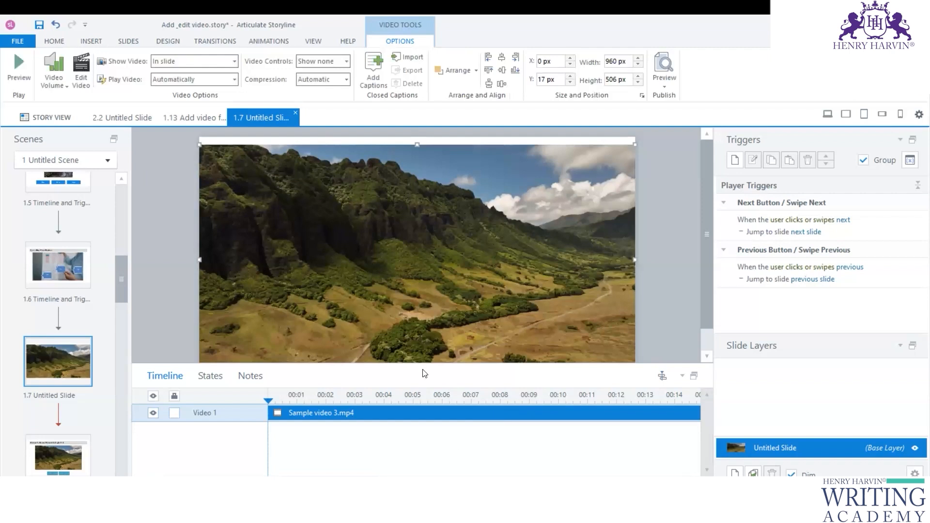
# Step: Check the full span of Sample video 3 on the timeline and add a new layer to slide 1.7
pyautogui.moveTo(579, 363); pyautogui.dragTo(577, 286)
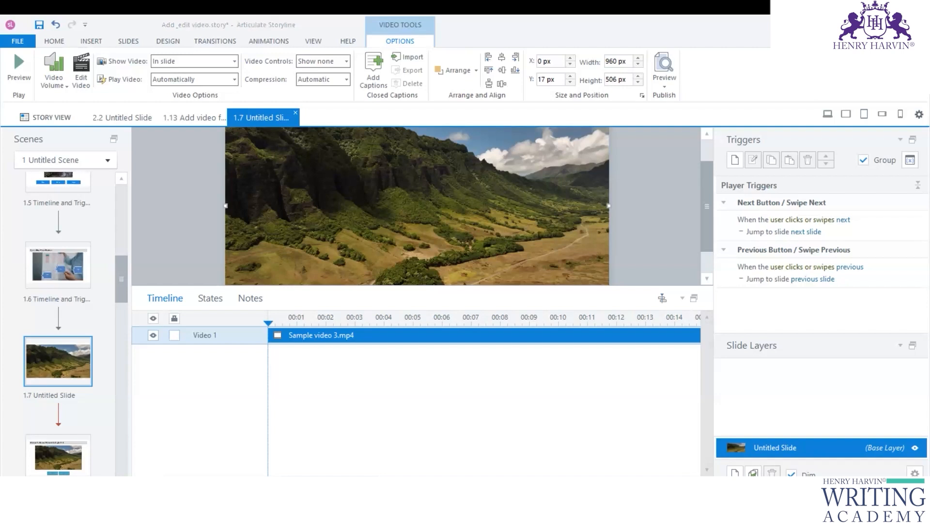
pyautogui.hscroll(15, 485, 397)
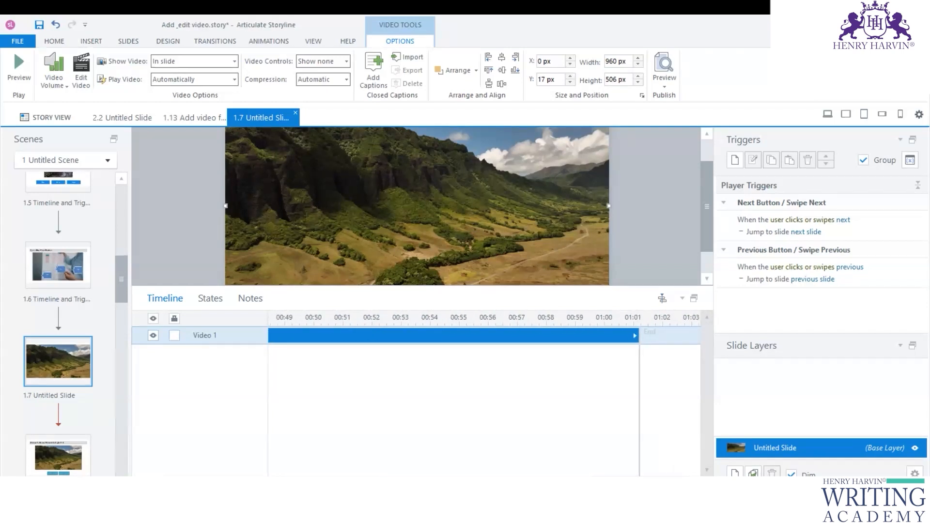
pyautogui.hscroll(-15, 484, 397)
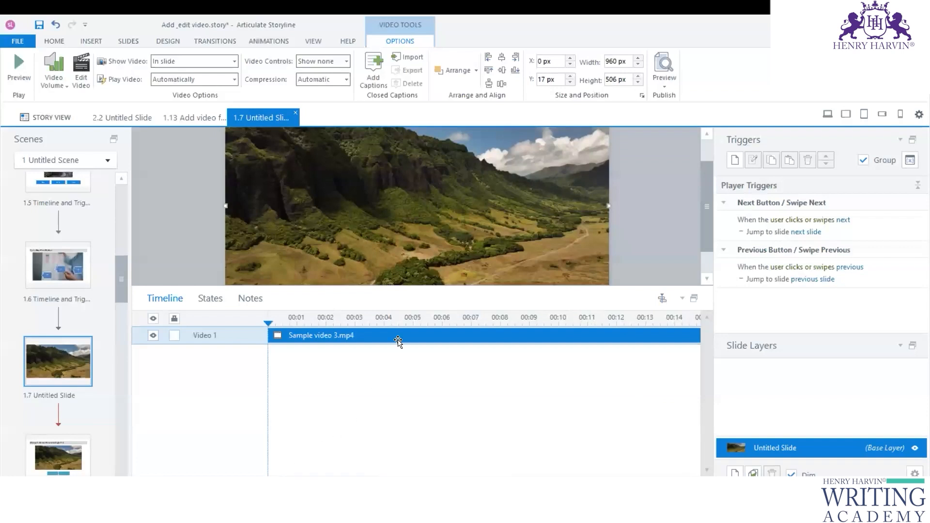
pyautogui.moveTo(426, 289); pyautogui.dragTo(427, 394)
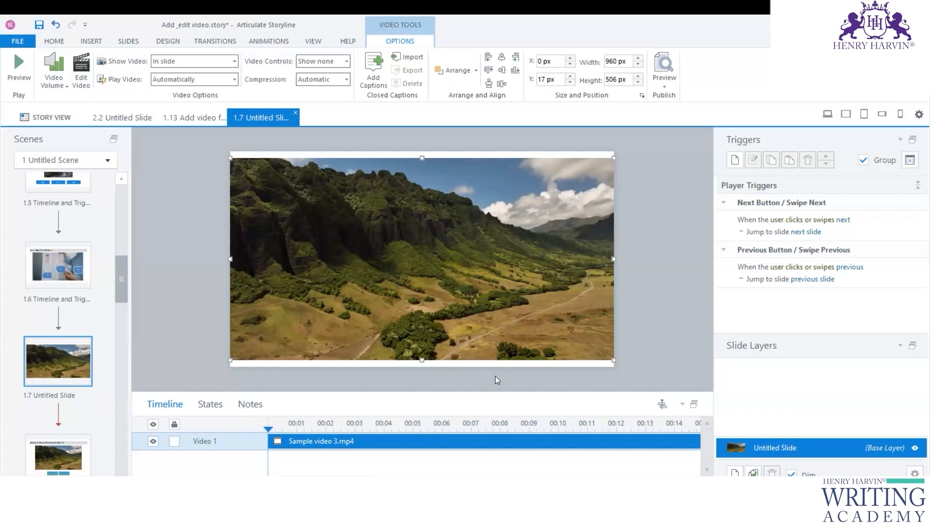
pyautogui.click(735, 473)
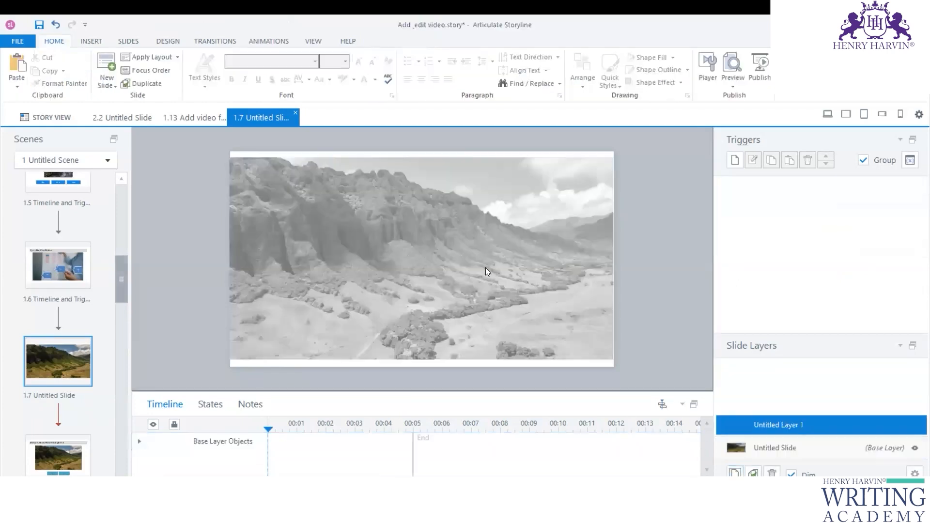
pyautogui.moveTo(359, 392); pyautogui.dragTo(368, 292)
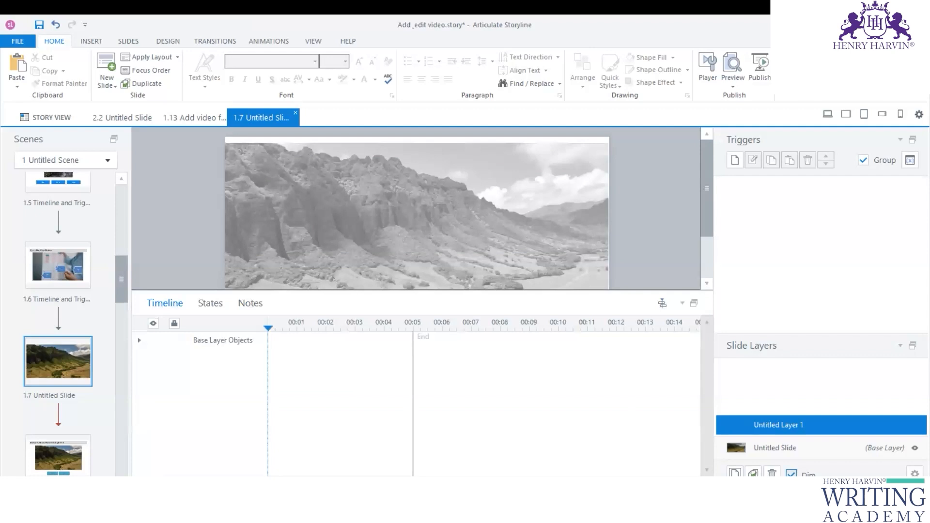
pyautogui.moveTo(366, 292); pyautogui.dragTo(366, 323)
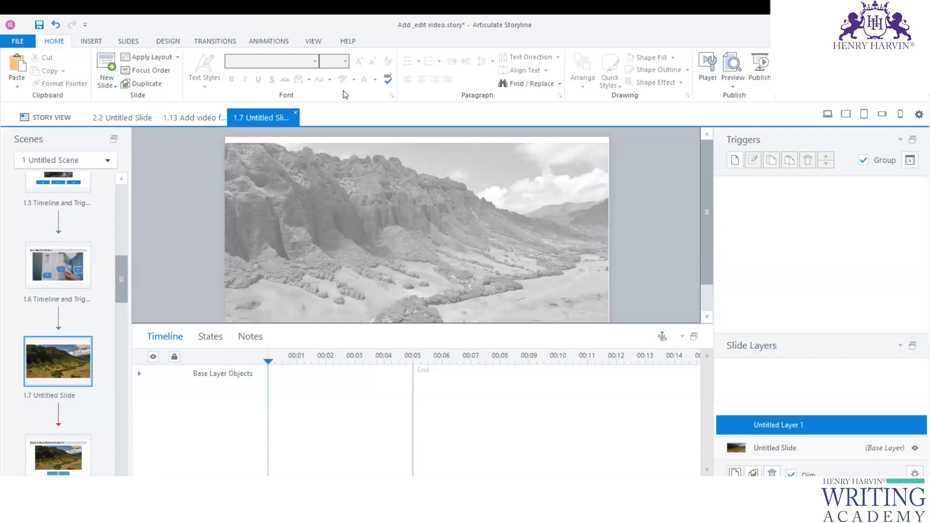
# Step: Draw a plain rectangle over the upper-right part of the video on the new layer and enlarge it slightly
pyautogui.click(98, 44)
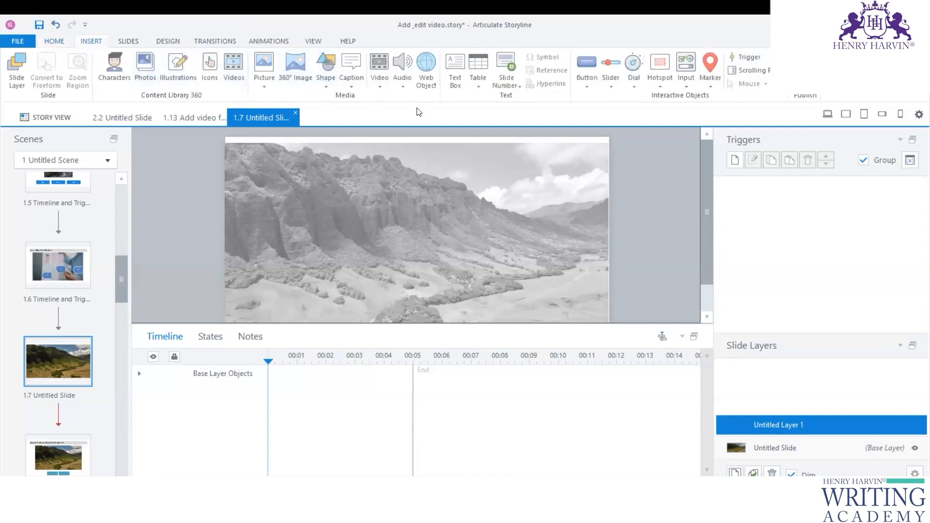
pyautogui.click(455, 87)
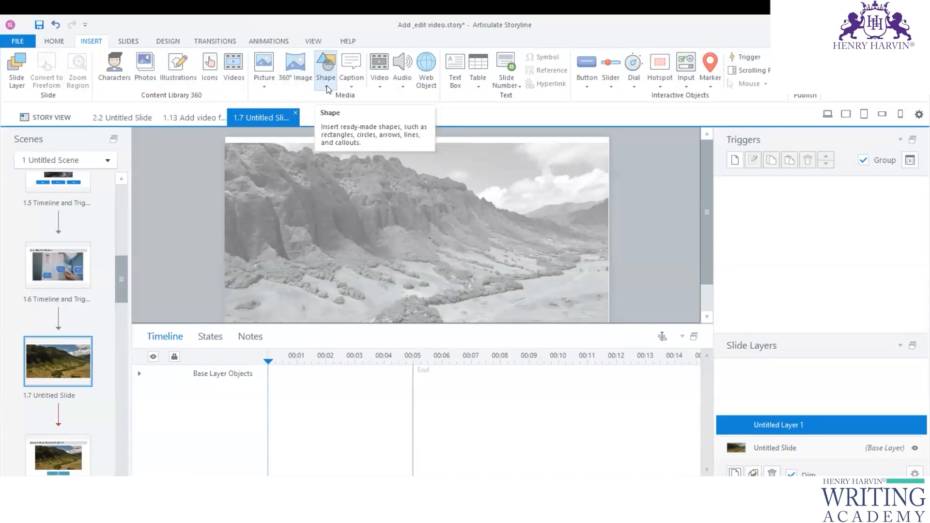
pyautogui.click(326, 72)
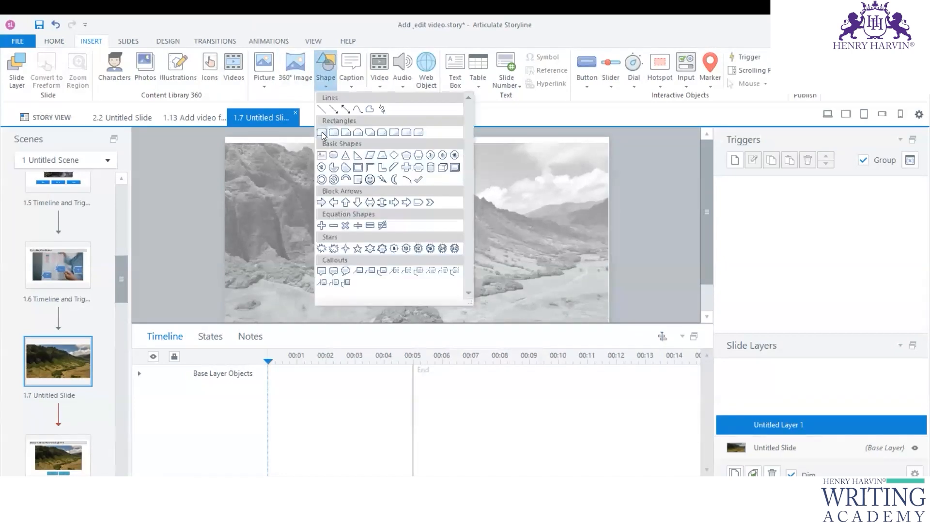
pyautogui.click(324, 136)
pyautogui.moveTo(476, 162)
pyautogui.mouseDown()
pyautogui.moveTo(563, 224)
pyautogui.moveTo(600, 269)
pyautogui.mouseUp()
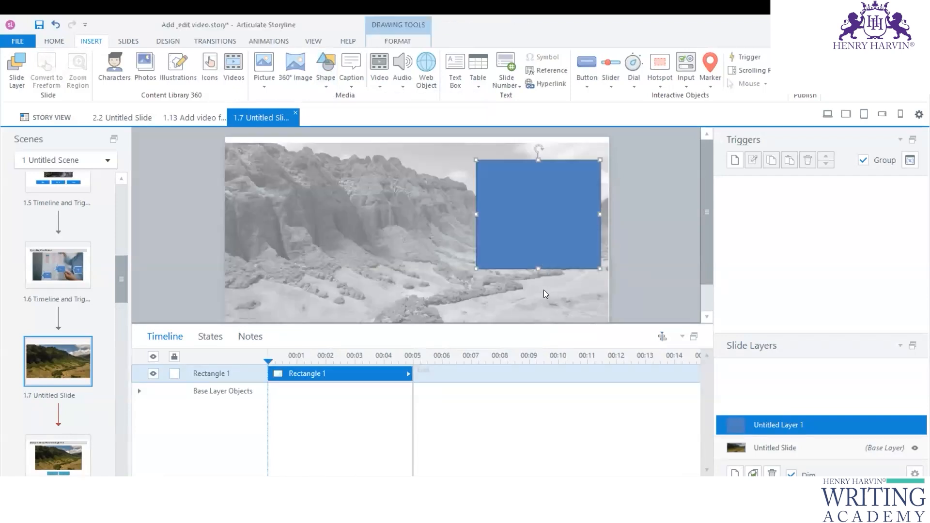
pyautogui.moveTo(478, 165); pyautogui.dragTo(463, 154)
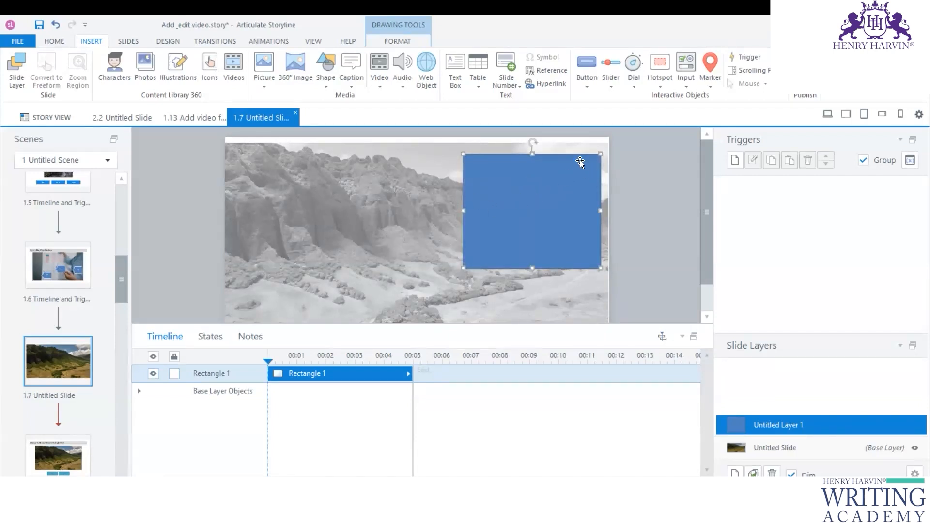
pyautogui.click(129, 42)
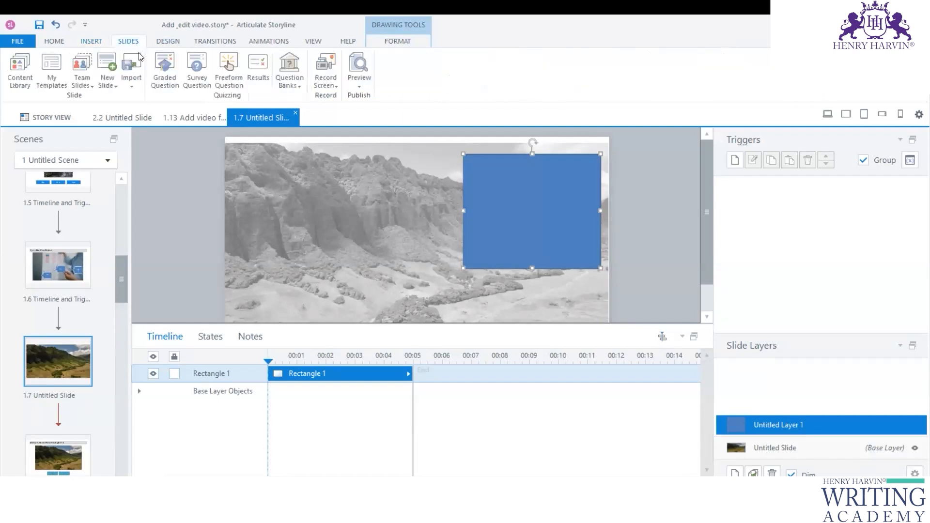
pyautogui.click(167, 42)
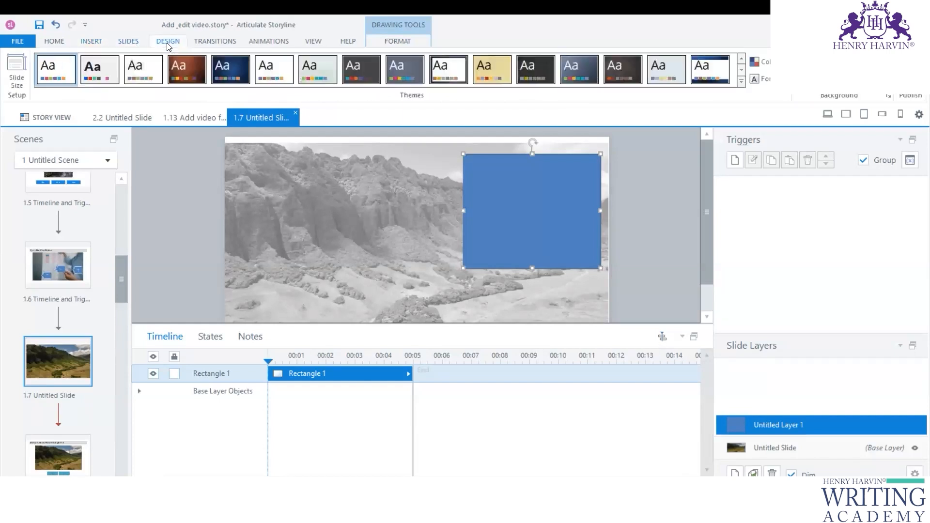
pyautogui.click(129, 43)
pyautogui.click(92, 42)
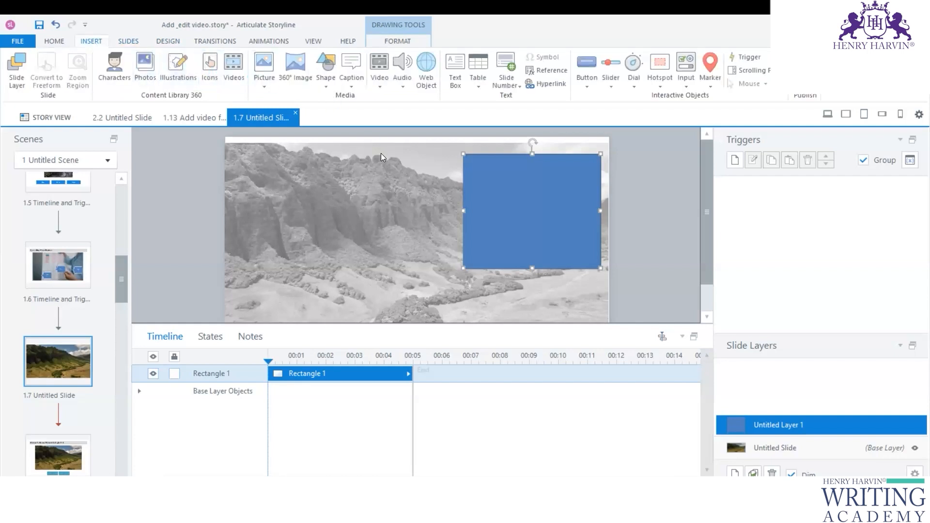
# Step: Insert a round "close button" icon from the icon library at the rectangle's upper-right corner and give it the solid bright blue style
pyautogui.write('clos')
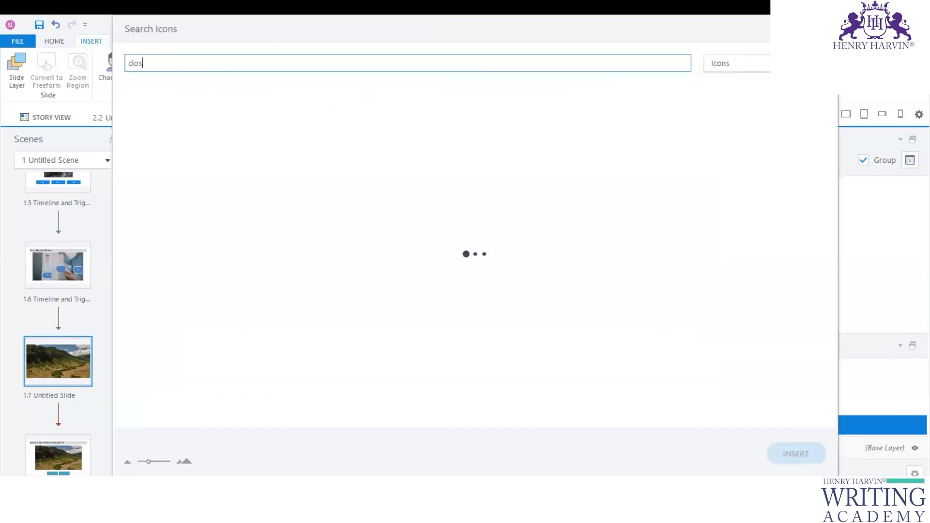
pyautogui.write('e button')
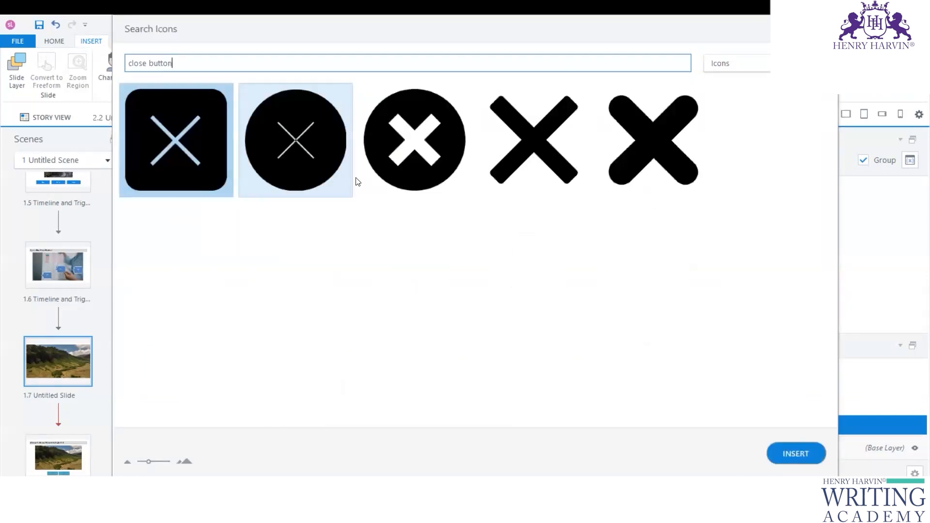
pyautogui.click(796, 454)
pyautogui.moveTo(417, 245); pyautogui.dragTo(601, 161)
pyautogui.click(283, 69)
pyautogui.click(456, 70)
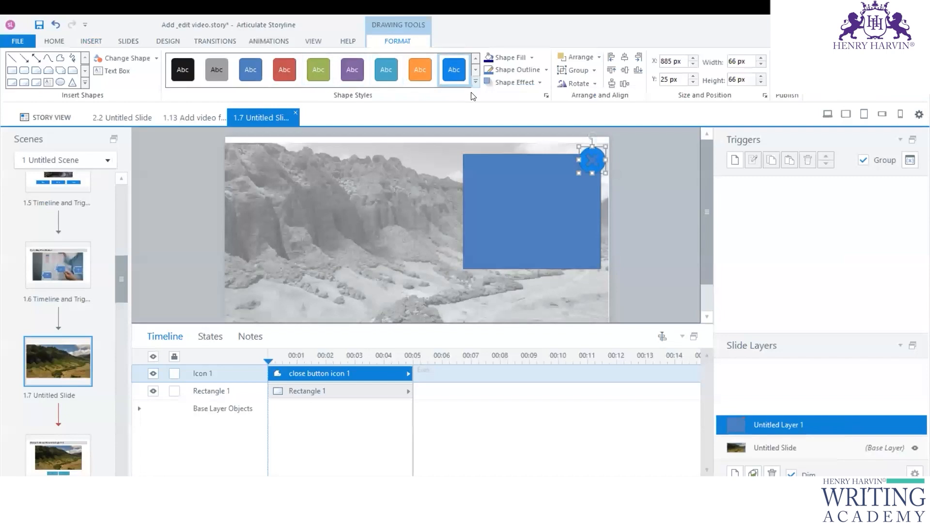
# Step: Apply the plain light gray shape style to the rectangle on the layer
pyautogui.click(488, 159)
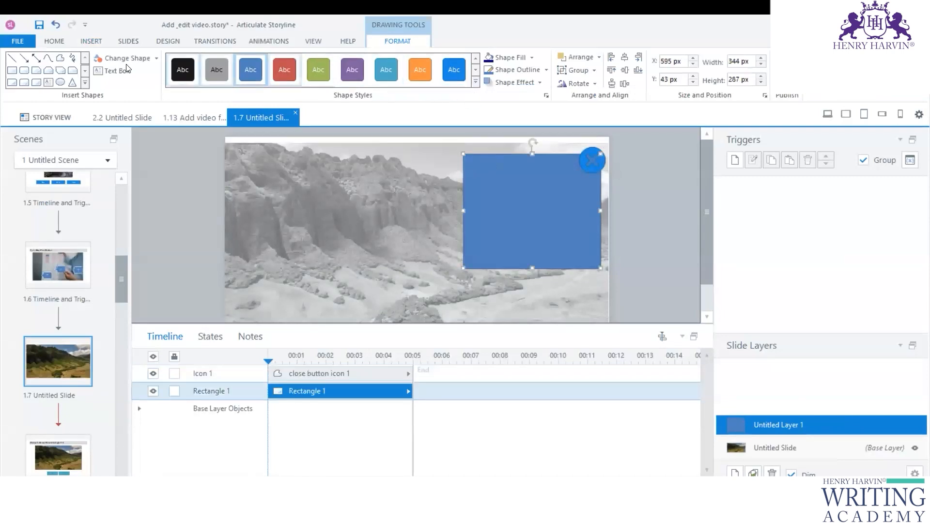
pyautogui.click(91, 42)
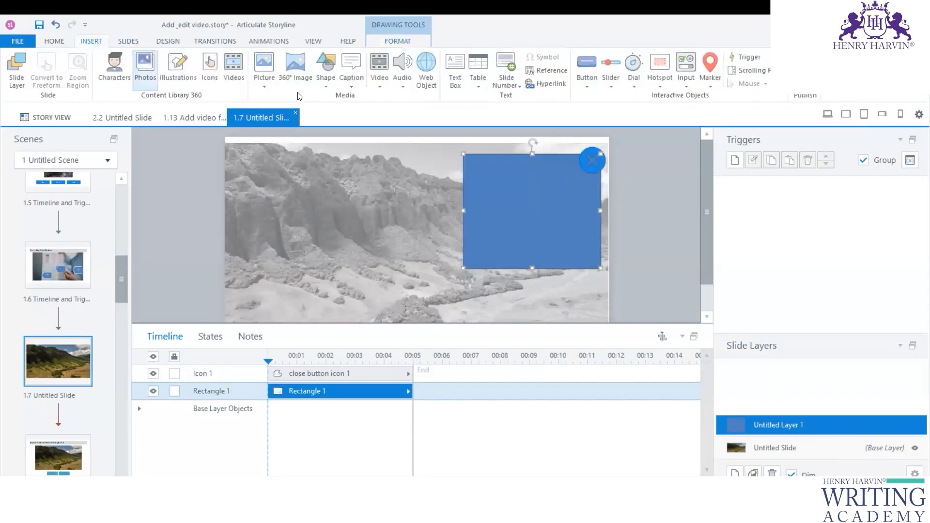
pyautogui.click(397, 41)
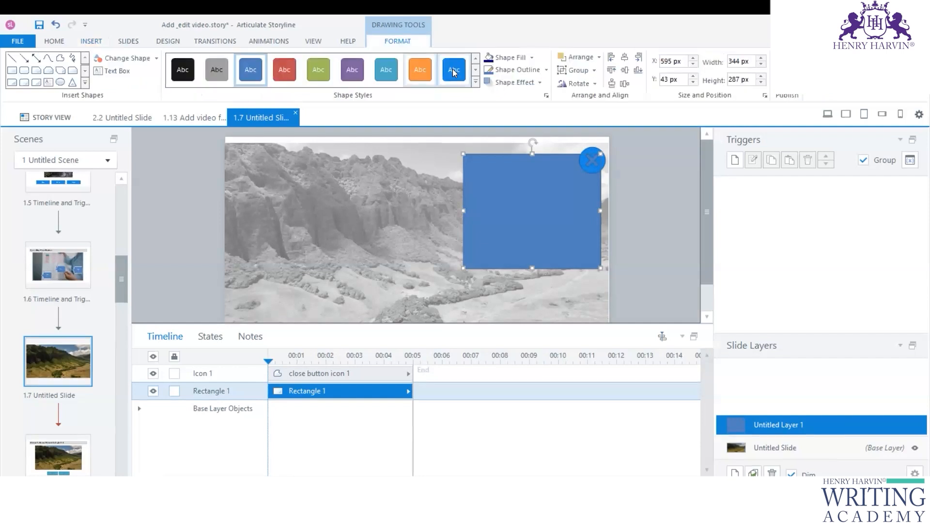
pyautogui.click(475, 81)
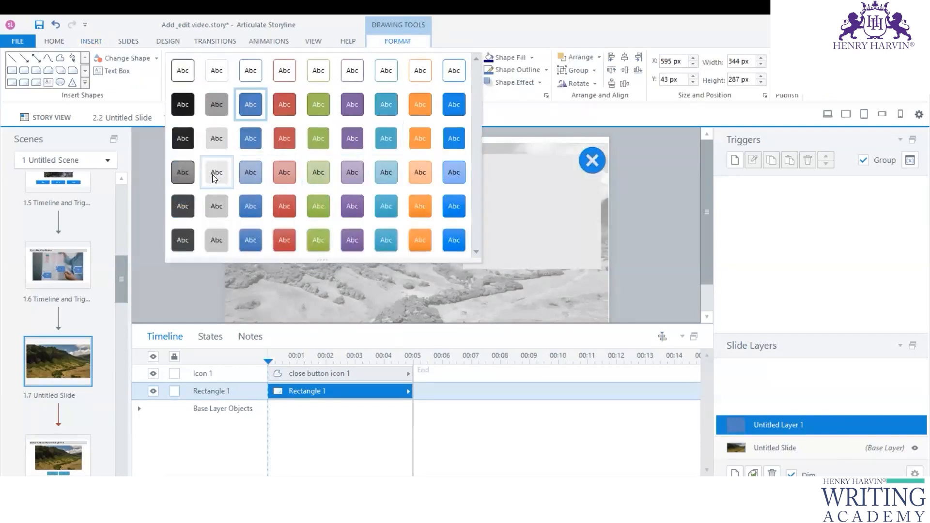
pyautogui.click(212, 207)
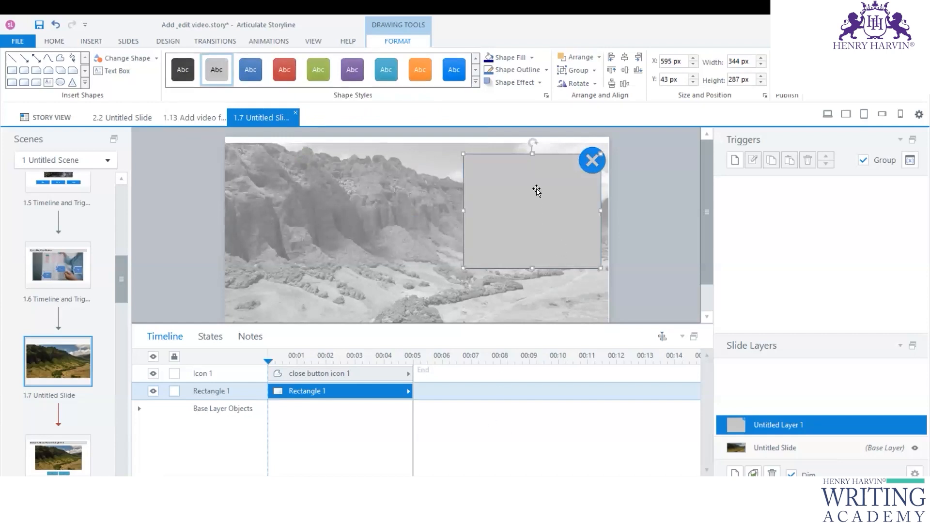
# Step: Write "This is the right area for trekking into the hilly areas. Beware of small animal and inserts in that zone" in the rectangle
pyautogui.write('This Place is right')
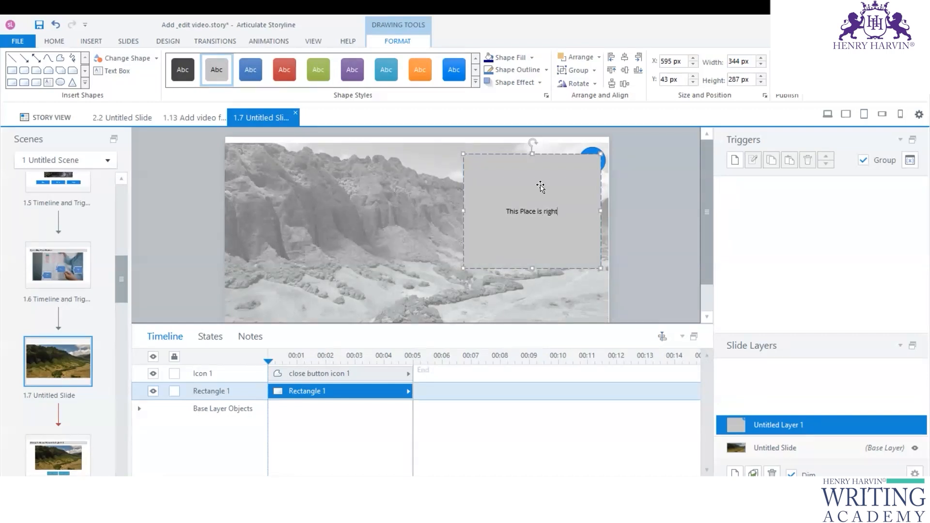
pyautogui.press('BackSpace')
pyautogui.press('BackSpace')
pyautogui.press('BackSpace')
pyautogui.press('BackSpace')
pyautogui.press('BackSpace')
pyautogui.press('BackSpace')
pyautogui.press('BackSpace')
pyautogui.press('BackSpace')
pyautogui.press('BackSpace')
pyautogui.press('BackSpace')
pyautogui.press('BackSpace')
pyautogui.press('BackSpace')
pyautogui.press('BackSpace')
pyautogui.press('BackSpace')
pyautogui.write('is the')
pyautogui.write(' right are')
pyautogui.write('a')
pyautogui.write(' for exp')
pyautogui.press('BackSpace')
pyautogui.press('BackSpace')
pyautogui.press('BackSpace')
pyautogui.write('hiking into')
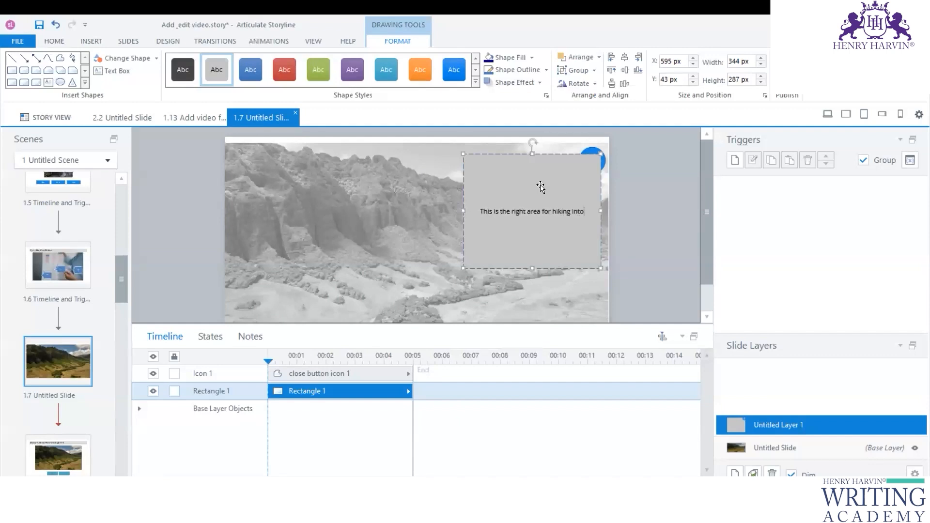
pyautogui.press('BackSpace')
pyautogui.press('BackSpace')
pyautogui.press('BackSpace')
pyautogui.press('BackSpace')
pyautogui.press('BackSpace')
pyautogui.press('BackSpace')
pyautogui.press('BackSpace')
pyautogui.press('BackSpace')
pyautogui.press('BackSpace')
pyautogui.press('BackSpace')
pyautogui.press('BackSpace')
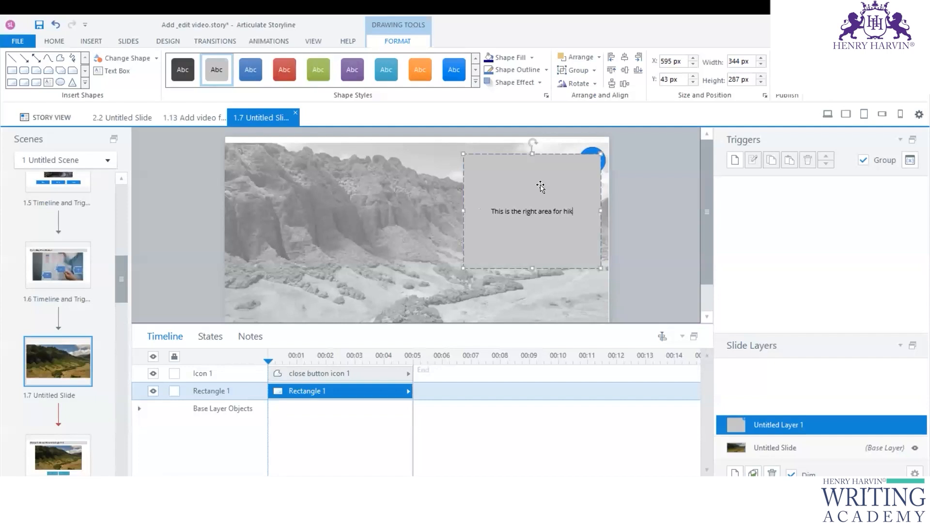
pyautogui.write('trekking into the s')
pyautogui.press('BackSpace')
pyautogui.write('hilly areas. Bewar')
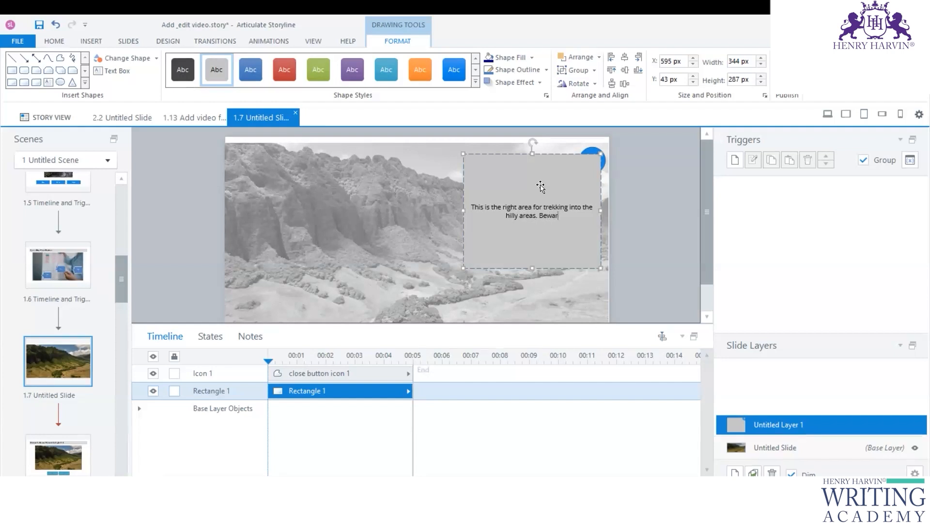
pyautogui.write('a')
pyautogui.press('BackSpace')
pyautogui.write('small an')
pyautogui.write('mia')
pyautogui.press('BackSpace')
pyautogui.press('BackSpace')
pyautogui.press('BackSpace')
pyautogui.write('imal and in')
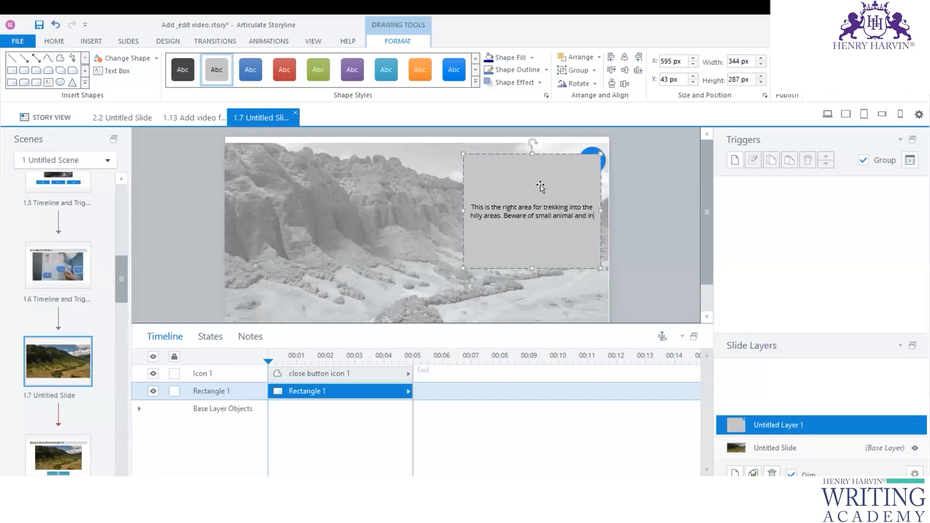
pyautogui.write('serts i')
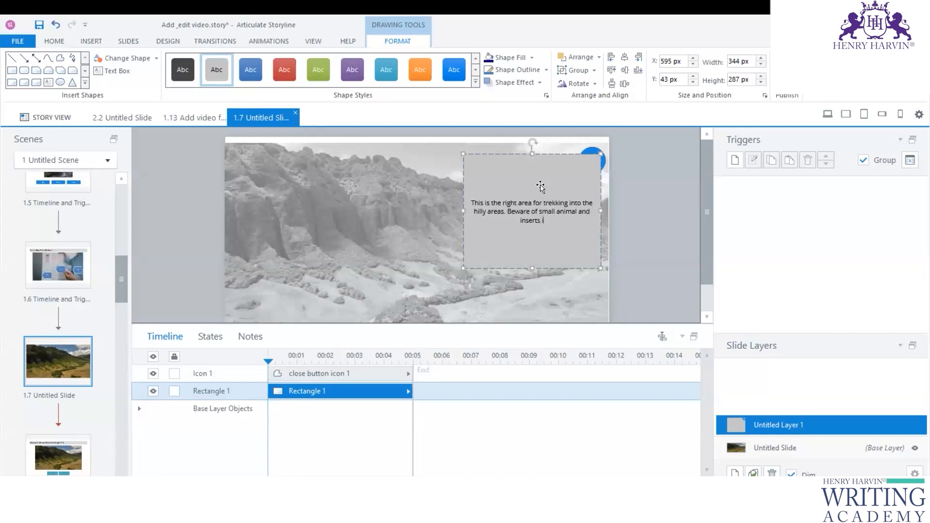
pyautogui.write('n that zone')
# Step: Enlarge all of the rectangle's text to size 18
pyautogui.moveTo(562, 222); pyautogui.dragTo(478, 188)
pyautogui.hotkey('ctrl', 'shift', '.')
pyautogui.hotkey('ctrl', 'shift', '.')
pyautogui.hotkey('ctrl', 'shift', '.')
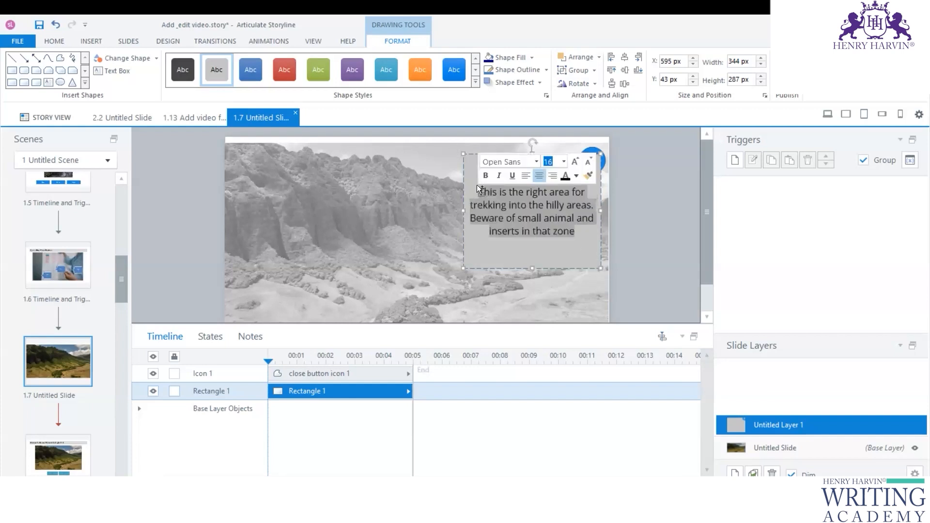
pyautogui.click(389, 245)
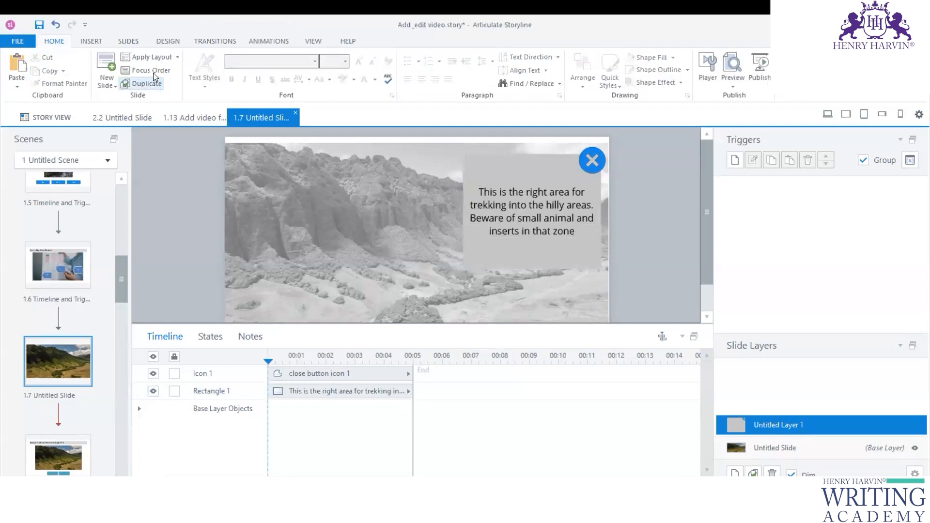
# Step: Draw a small left block arrow at the rectangle's left edge and rotate it to point diagonally down-left at the hills
pyautogui.click(494, 169)
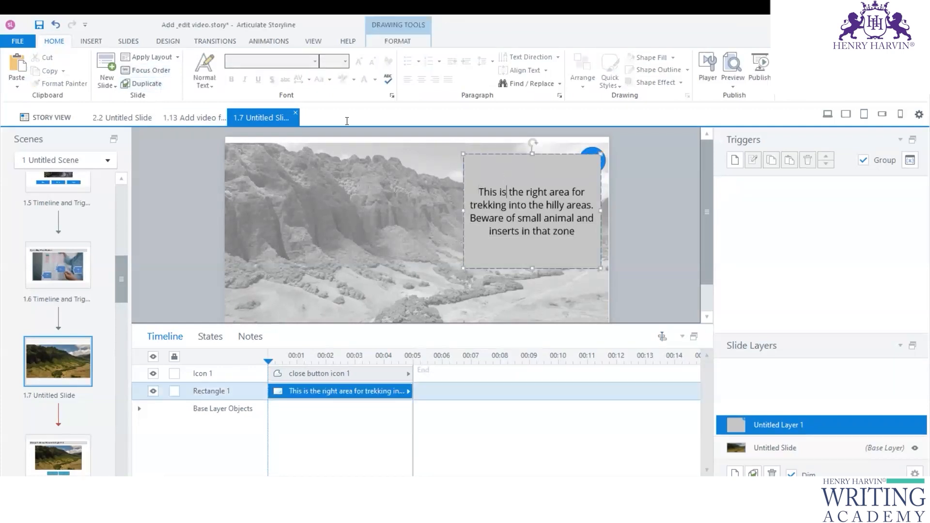
pyautogui.click(92, 41)
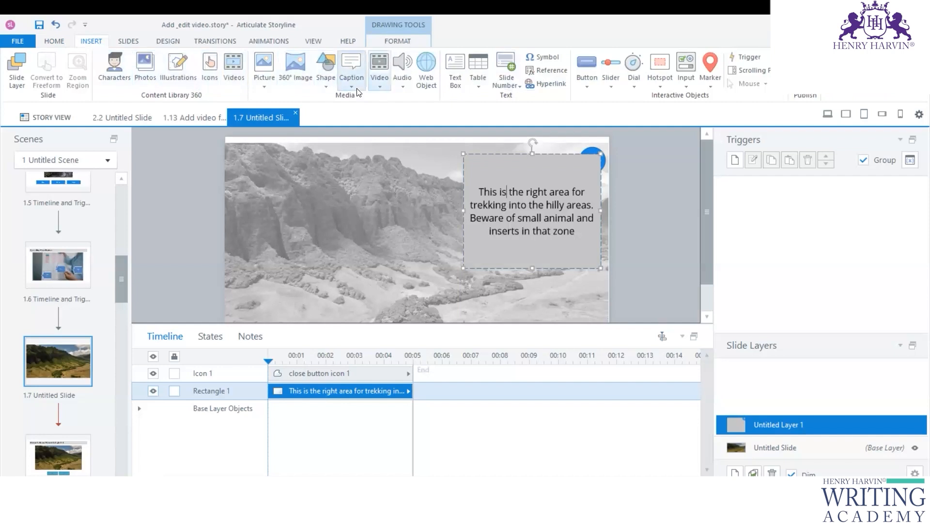
pyautogui.click(327, 85)
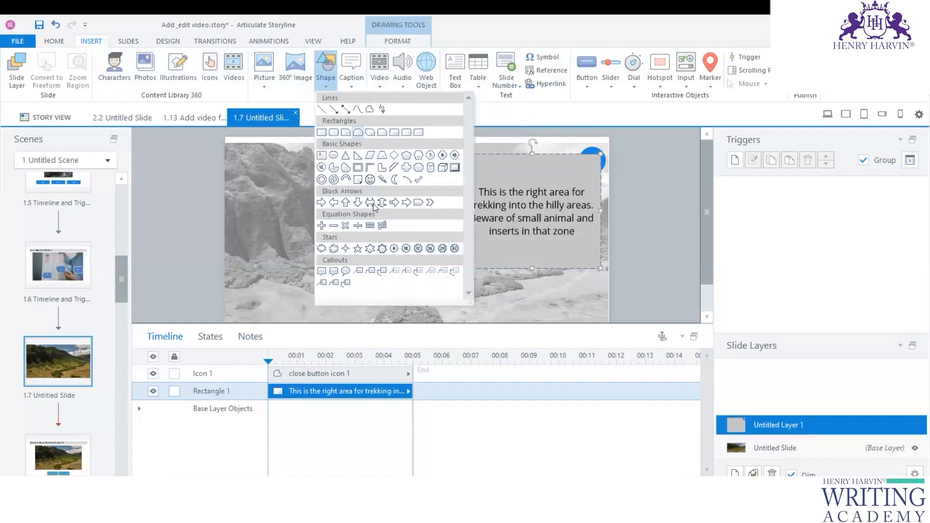
pyautogui.click(441, 173)
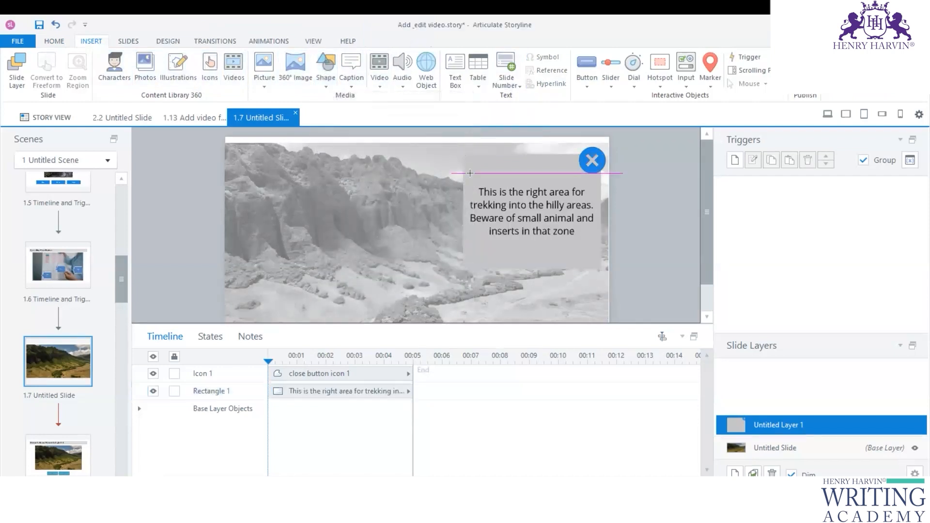
pyautogui.moveTo(469, 174); pyautogui.dragTo(513, 194)
pyautogui.moveTo(493, 161); pyautogui.dragTo(463, 181)
# Step: Bring the close icon to the front of the layer's objects
pyautogui.click(577, 266)
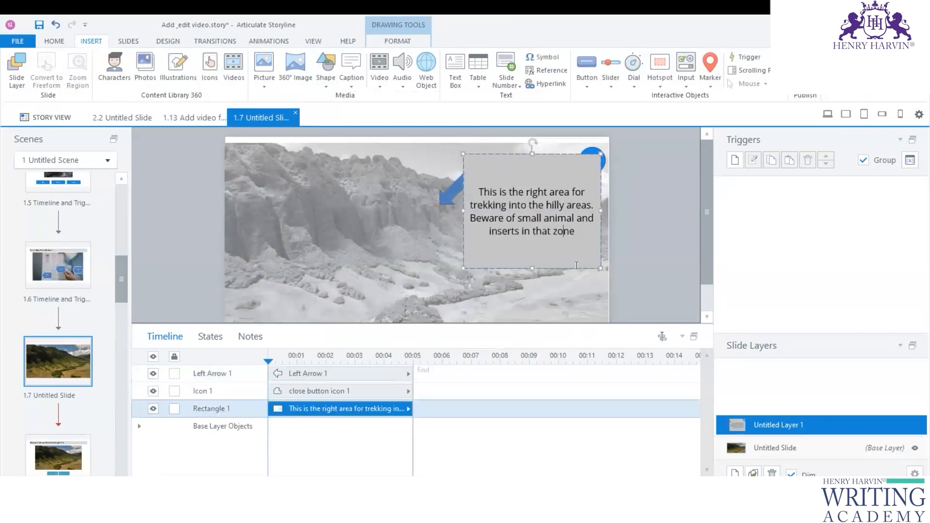
pyautogui.click(547, 154)
pyautogui.click(591, 150)
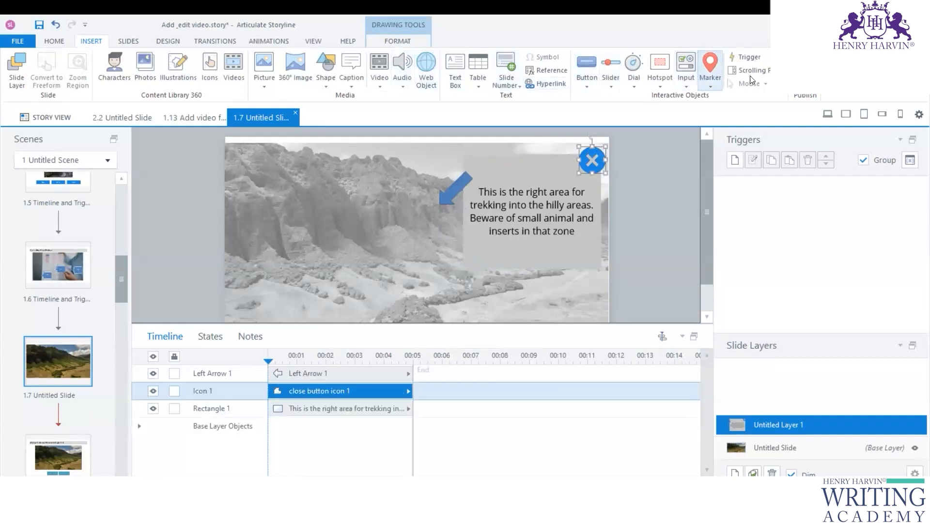
pyautogui.click(397, 41)
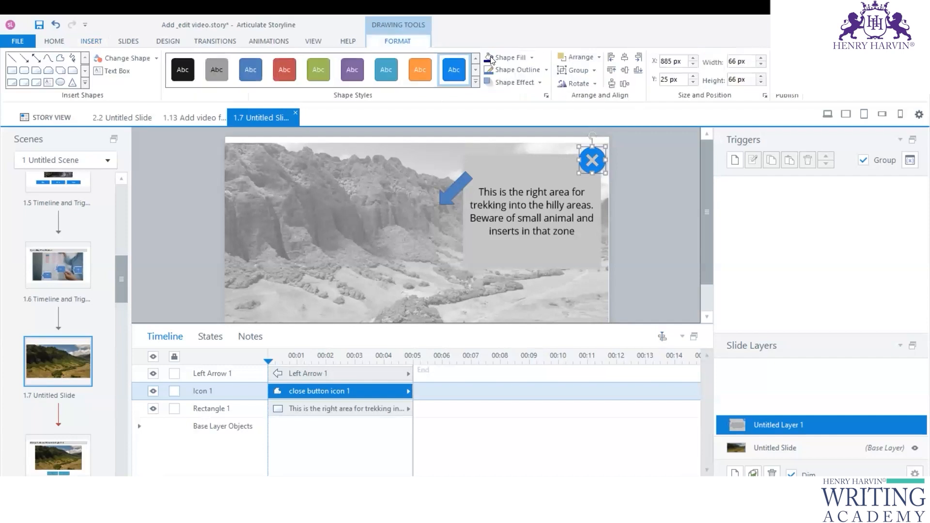
pyautogui.click(600, 57)
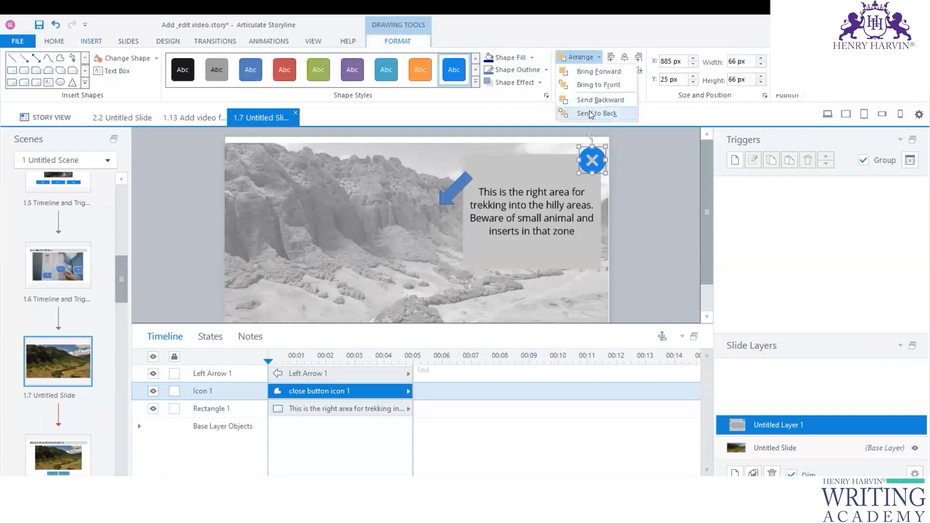
pyautogui.click(600, 85)
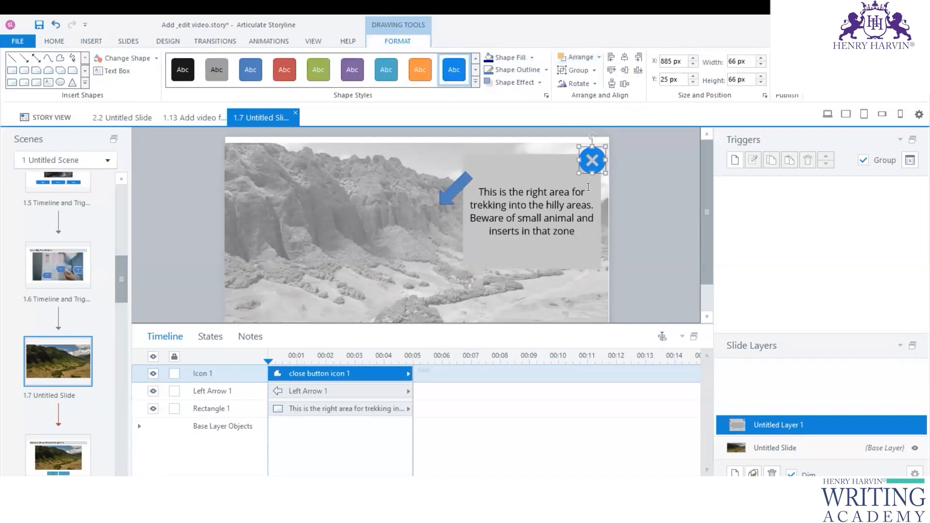
pyautogui.click(630, 180)
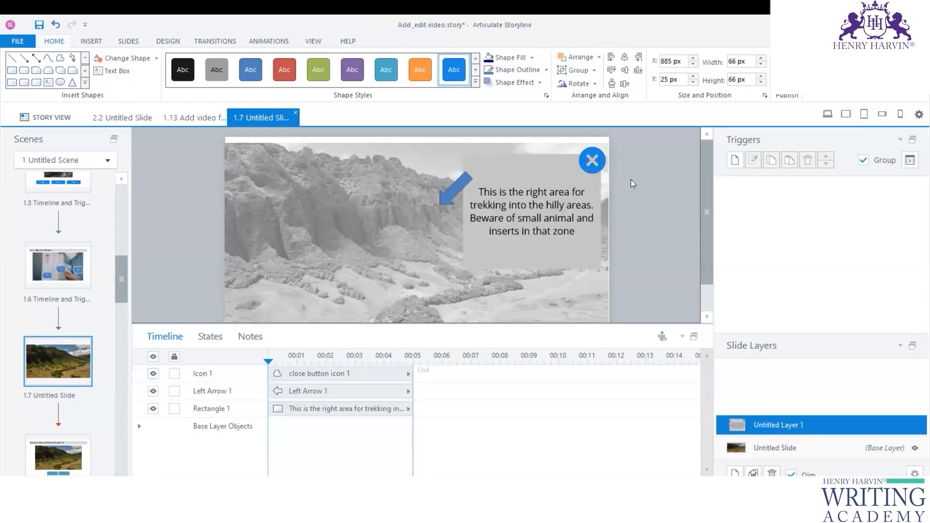
# Step: Change the text rectangle to the light blue gradient shape style
pyautogui.click(557, 252)
pyautogui.click(392, 42)
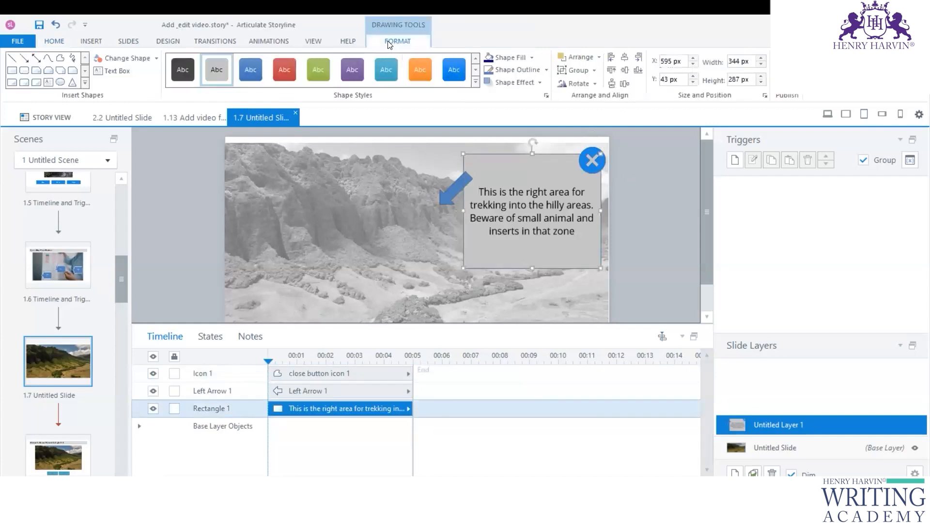
pyautogui.click(476, 82)
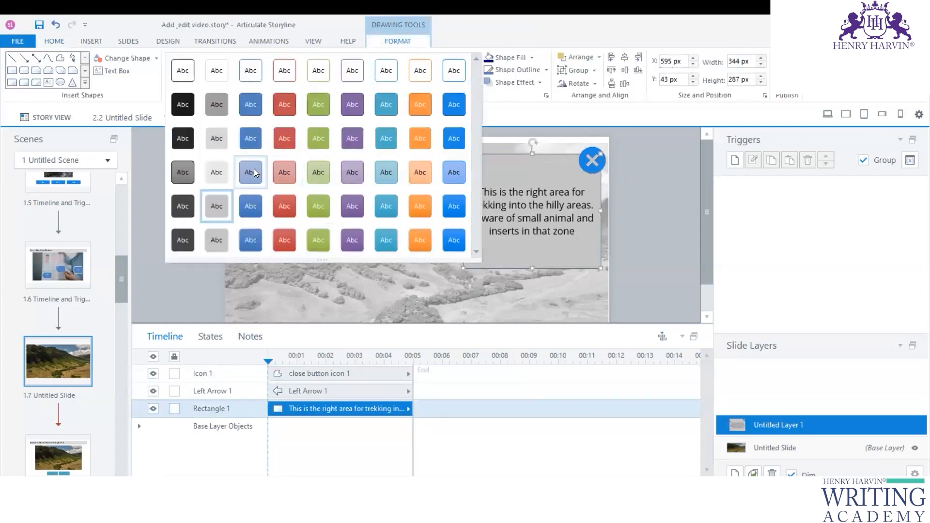
pyautogui.click(460, 175)
# Step: Shrink the text rectangle to about 338 by 227 px and reposition it so the close icon sits on its upper-right corner
pyautogui.moveTo(533, 269); pyautogui.dragTo(532, 270)
pyautogui.moveTo(531, 155); pyautogui.dragTo(533, 169)
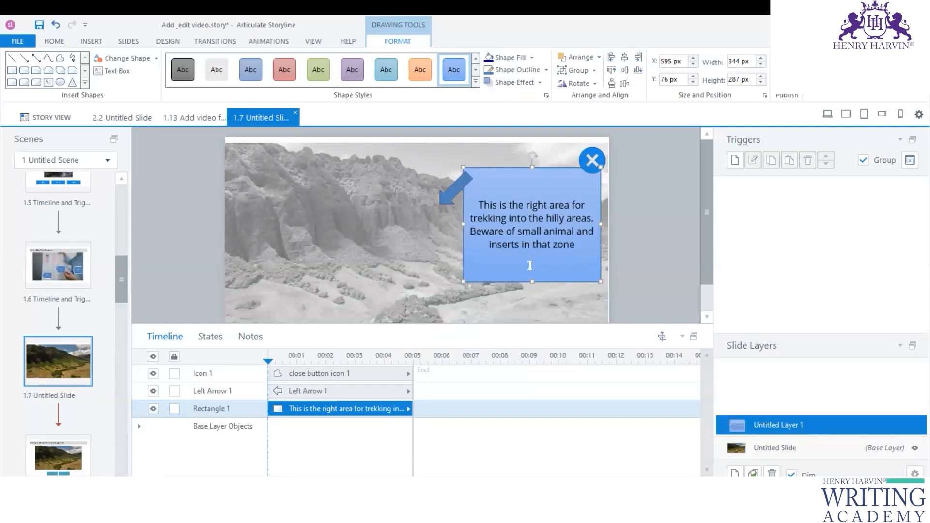
pyautogui.click(530, 262)
pyautogui.moveTo(600, 282); pyautogui.dragTo(599, 258)
pyautogui.moveTo(558, 169); pyautogui.dragTo(557, 158)
pyautogui.click(664, 272)
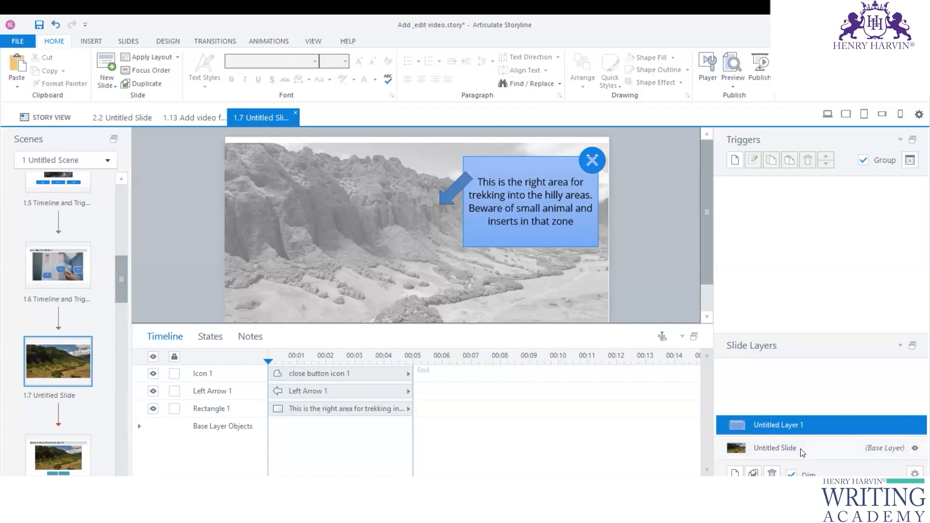
# Step: Duplicate Untitled Layer 1 twice and open the first copy for editing
pyautogui.click(753, 474)
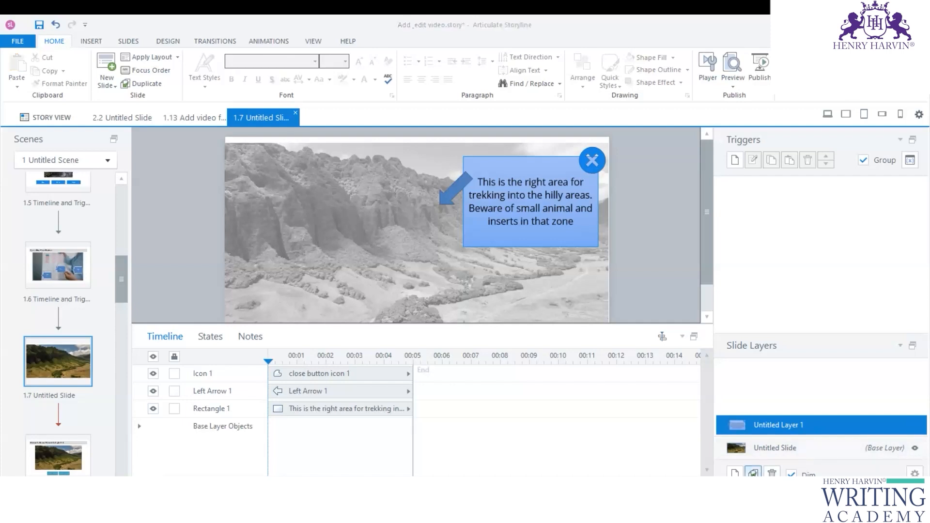
pyautogui.click(754, 474)
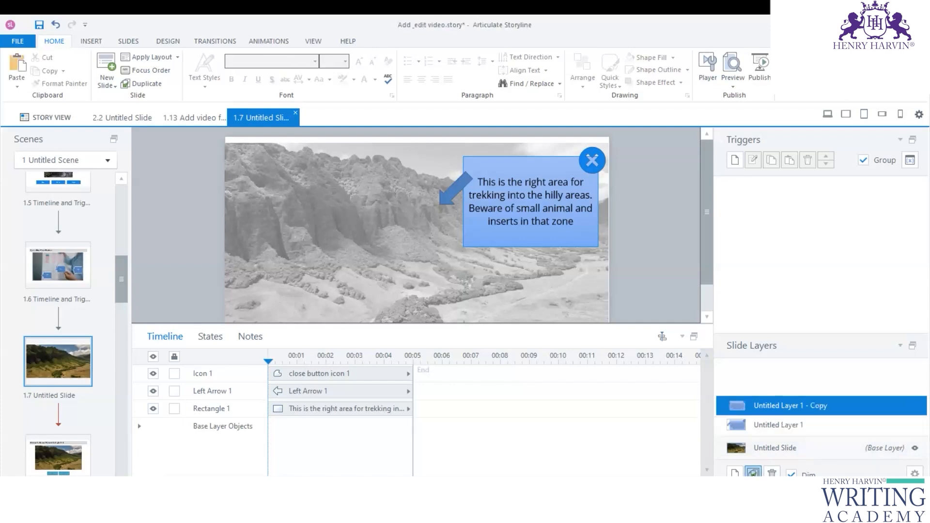
pyautogui.click(800, 405)
# Step: On the first copy, move the text rectangle to the slide's lower left, with the arrow pointing right and the close icon on its upper-left corner
pyautogui.click(564, 245)
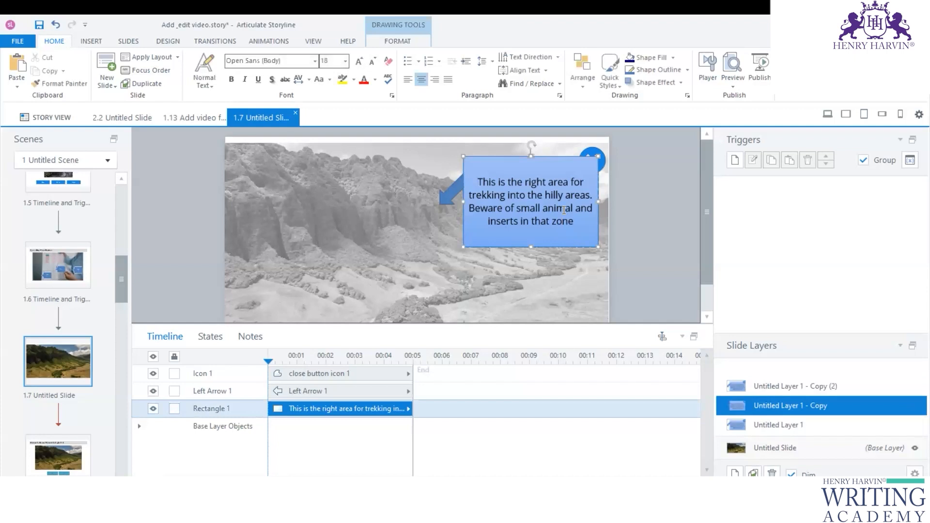
pyautogui.moveTo(540, 173); pyautogui.dragTo(330, 241)
pyautogui.click(462, 179)
pyautogui.moveTo(437, 176); pyautogui.dragTo(394, 239)
pyautogui.click(596, 161)
pyautogui.moveTo(586, 150); pyautogui.dragTo(249, 219)
# Step: Apply the light red gradient shape style to the text rectangle on the first copied layer
pyautogui.click(328, 234)
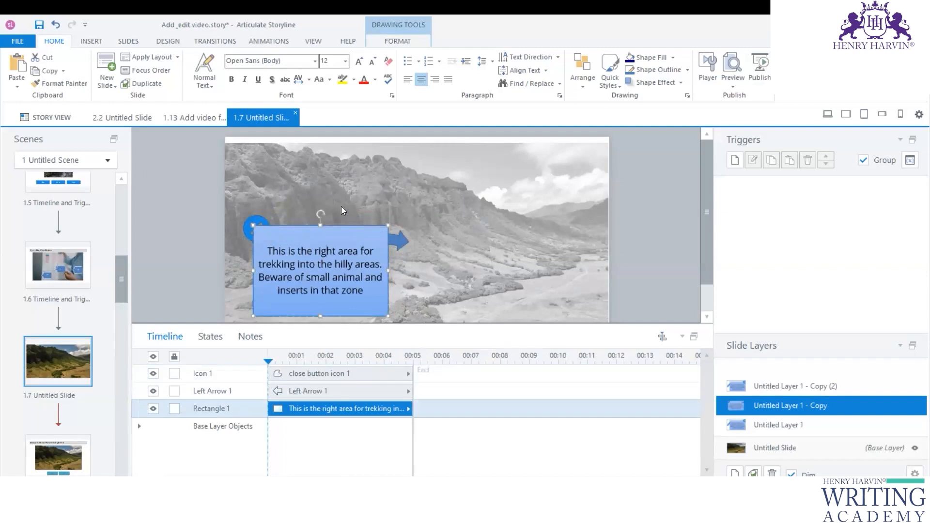
pyautogui.click(397, 41)
pyautogui.click(281, 71)
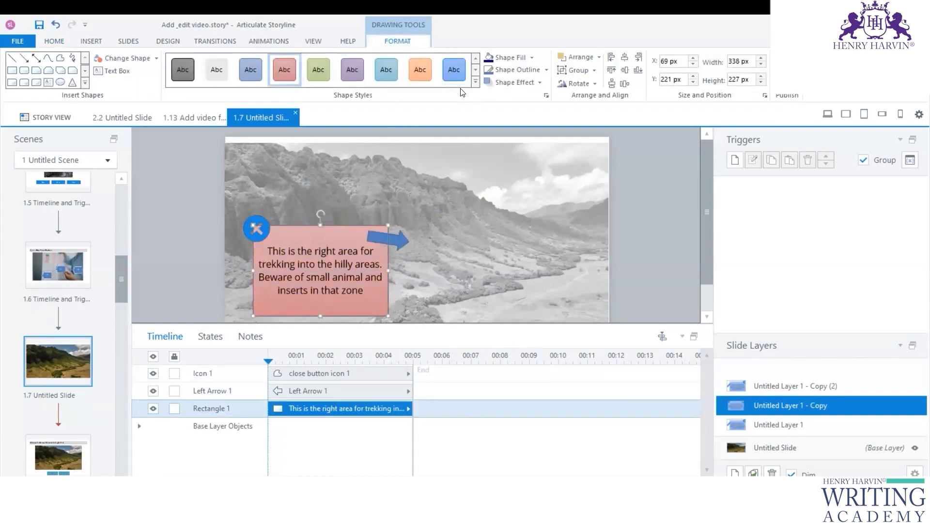
# Step: Try the solid red shape style on the text rectangle and return to the light red gradient style
pyautogui.click(475, 82)
pyautogui.click(284, 138)
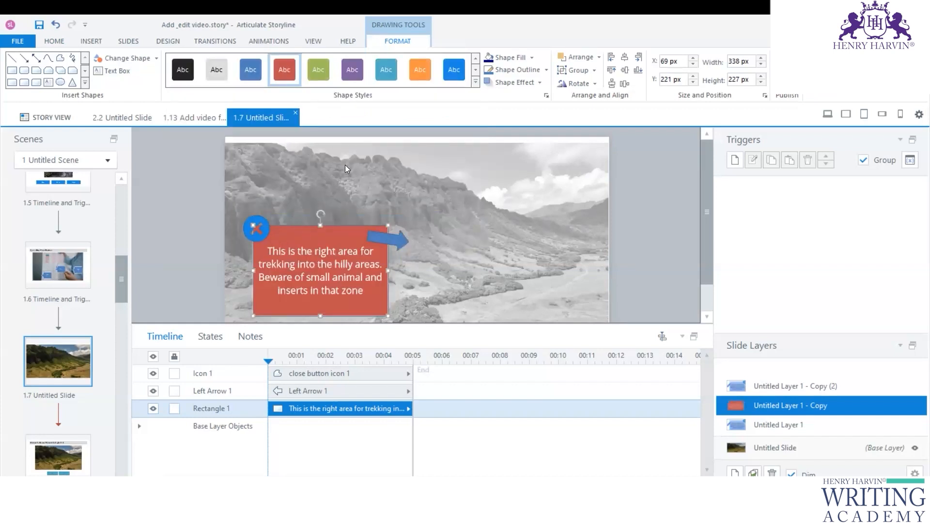
pyautogui.click(476, 82)
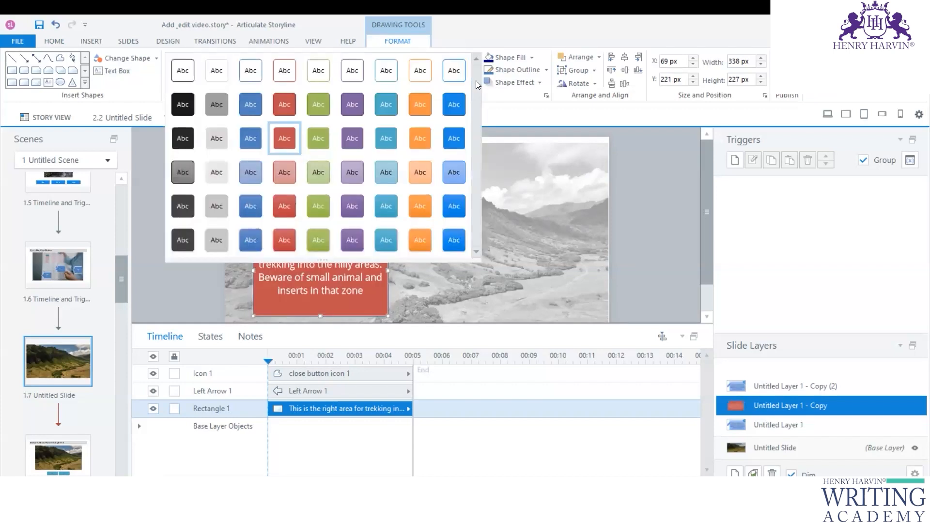
pyautogui.click(282, 174)
# Step: Fill the close icon with dark red #480000 and apply the solid red shape style to the arrow
pyautogui.click(263, 219)
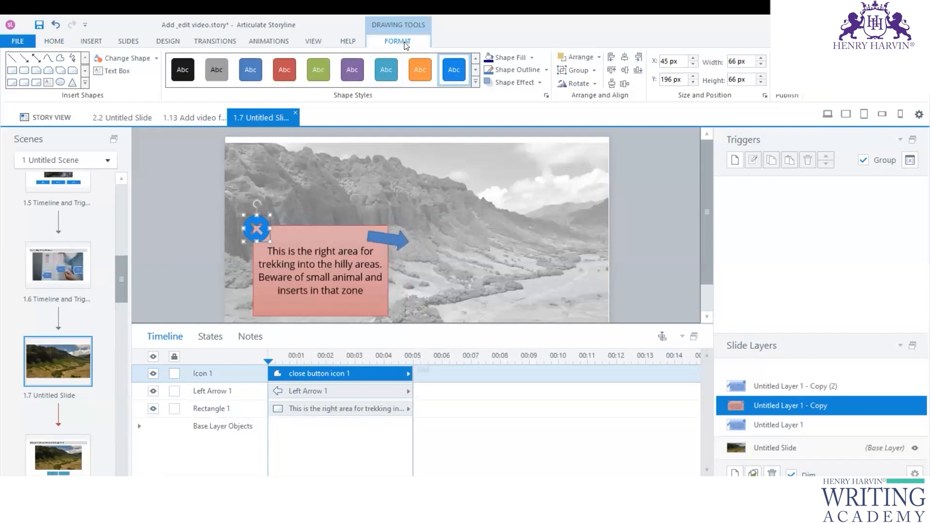
pyautogui.click(523, 56)
pyautogui.click(532, 57)
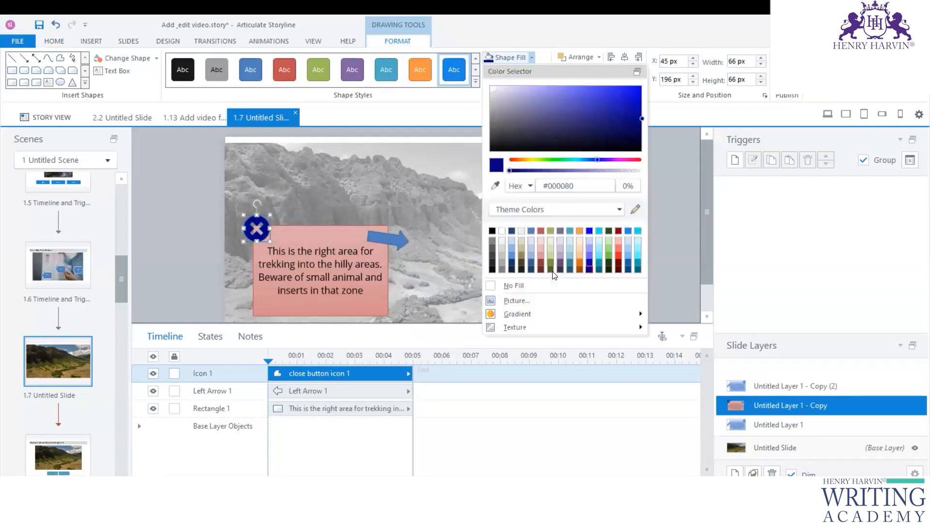
pyautogui.click(619, 269)
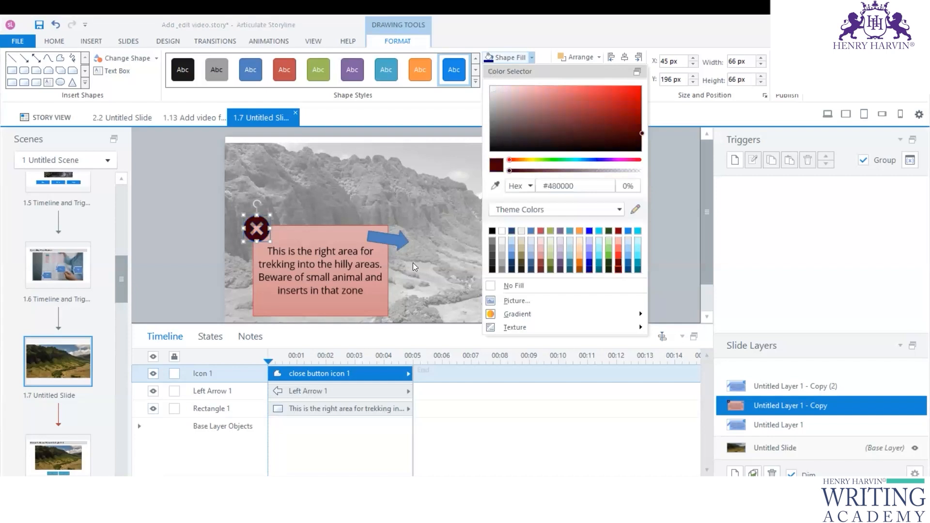
pyautogui.click(402, 241)
pyautogui.click(278, 65)
# Step: Reword the first sentence in the red rectangle to "This is the right area for hiking as its plain land."
pyautogui.click(296, 277)
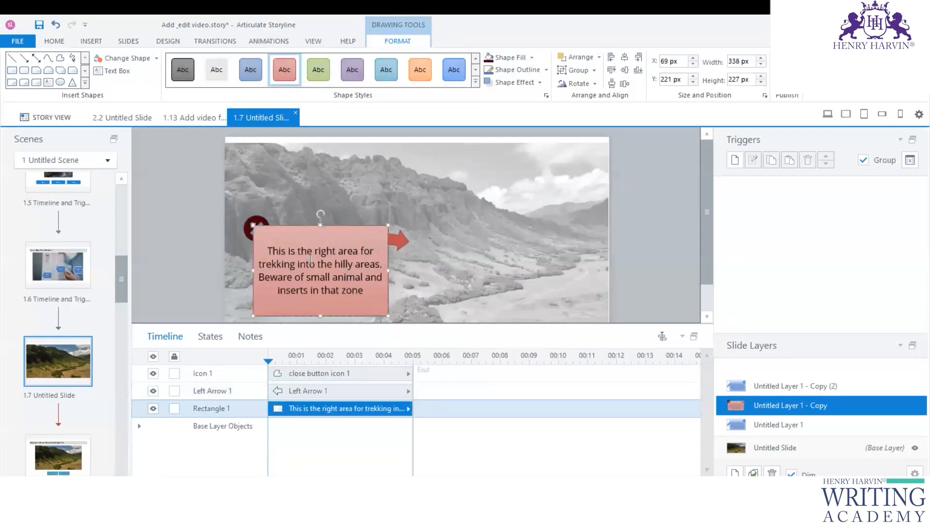
pyautogui.doubleClick(274, 266)
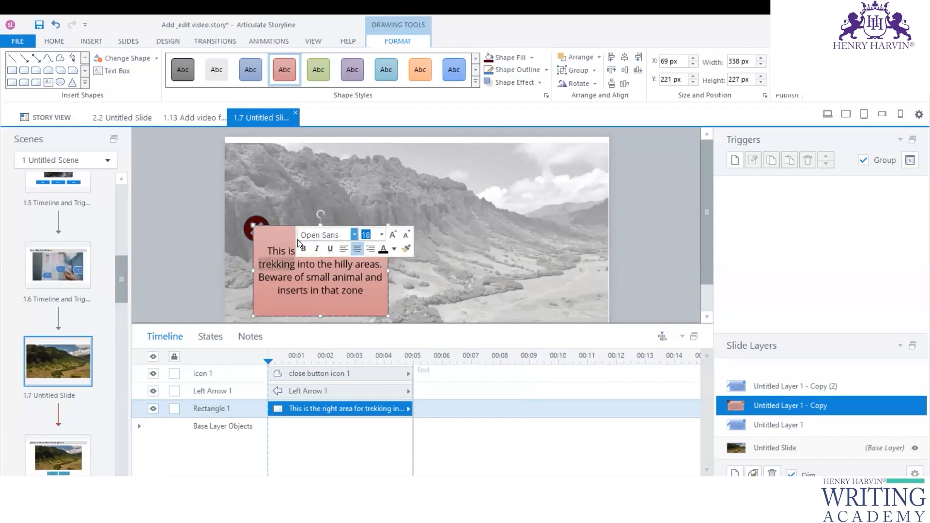
pyautogui.write('hik')
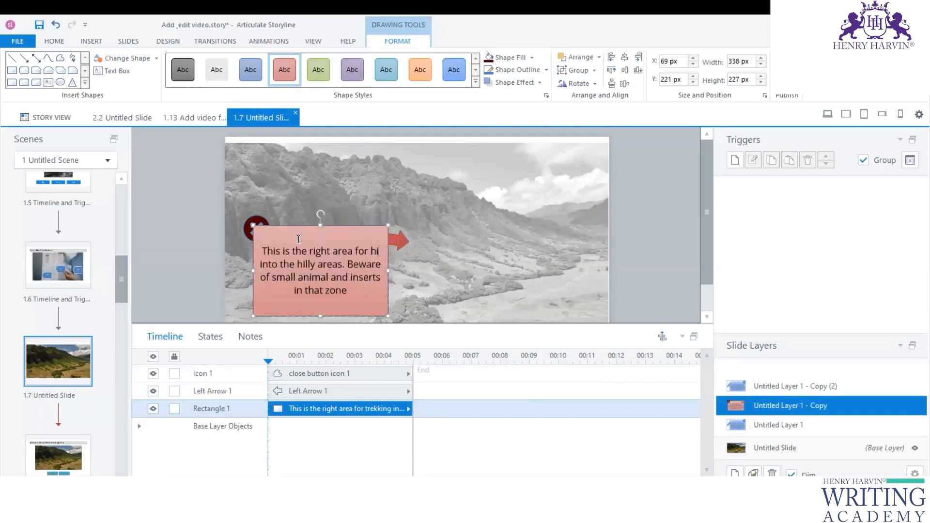
pyautogui.write('ing')
pyautogui.press('Delete')
pyautogui.press('Delete')
pyautogui.press('Delete')
pyautogui.press('Delete')
pyautogui.press('Delete')
pyautogui.press('Delete')
pyautogui.press('Delete')
pyautogui.press('Delete')
pyautogui.press('Delete')
pyautogui.press('Delete')
pyautogui.press('Delete')
pyautogui.press('Delete')
pyautogui.press('Delete')
pyautogui.press('Delete')
pyautogui.press('Delete')
pyautogui.press('Delete')
pyautogui.write('as ')
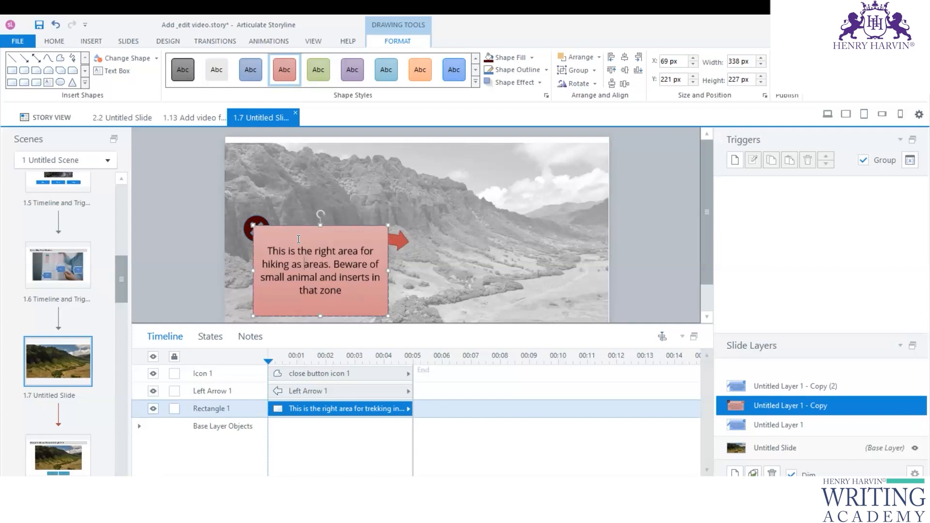
pyautogui.write('its plain')
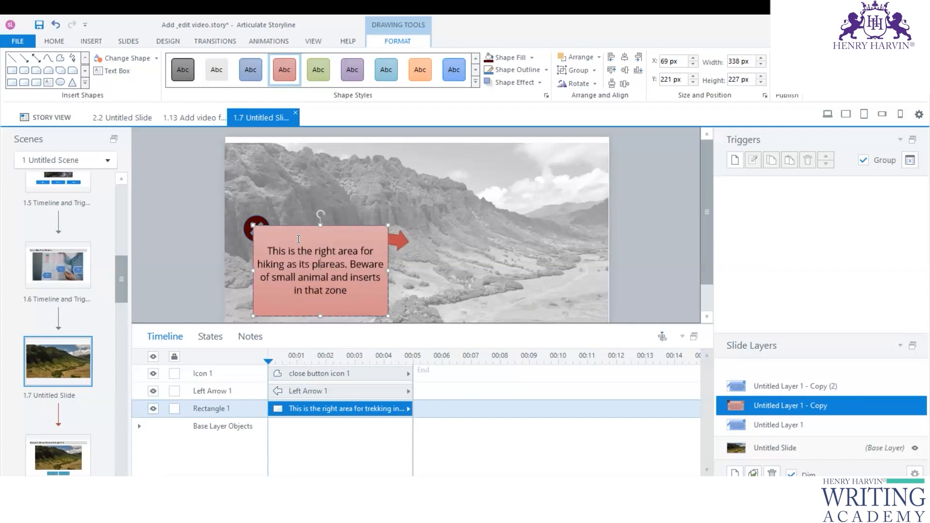
pyautogui.write(' land')
pyautogui.press('Delete')
pyautogui.press('Delete')
pyautogui.press('Delete')
pyautogui.press('Delete')
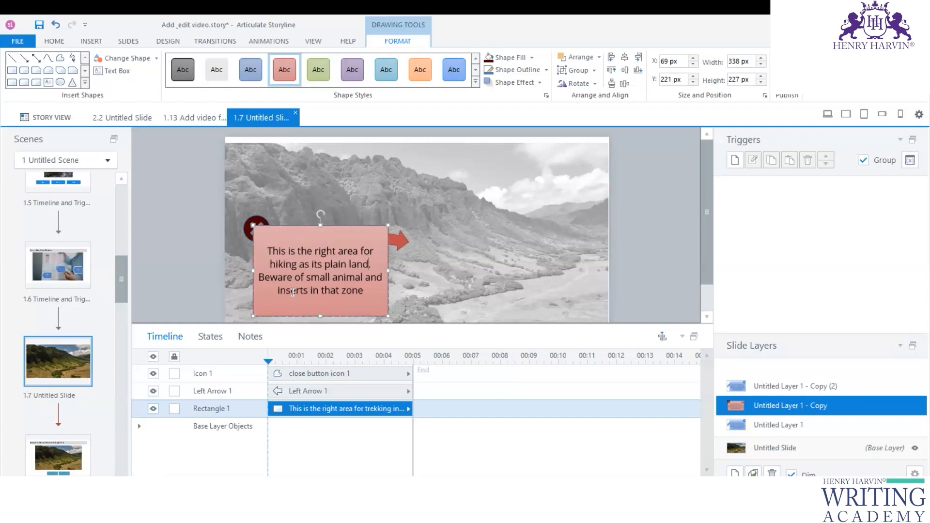
# Step: Change the second sentence to "Beware of small inserts especially snakes in that zone", correcting the misspelled "especially" with the spelling suggestion
pyautogui.moveTo(262, 278); pyautogui.dragTo(356, 289)
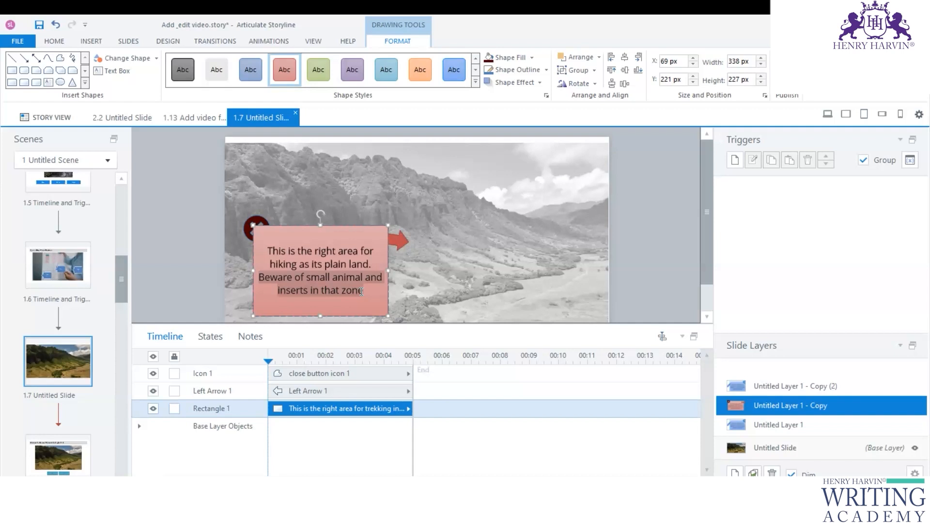
pyautogui.click(330, 293)
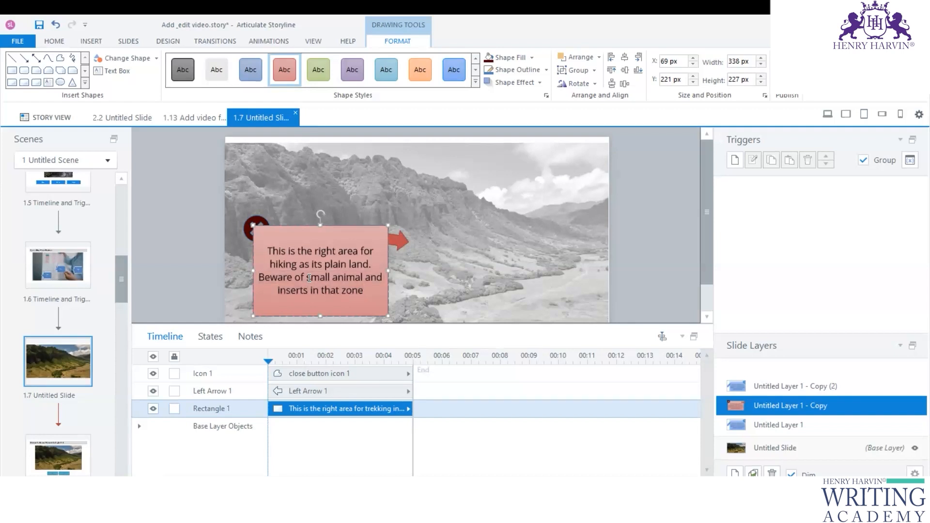
pyautogui.moveTo(333, 278); pyautogui.dragTo(380, 281)
pyautogui.press('Delete')
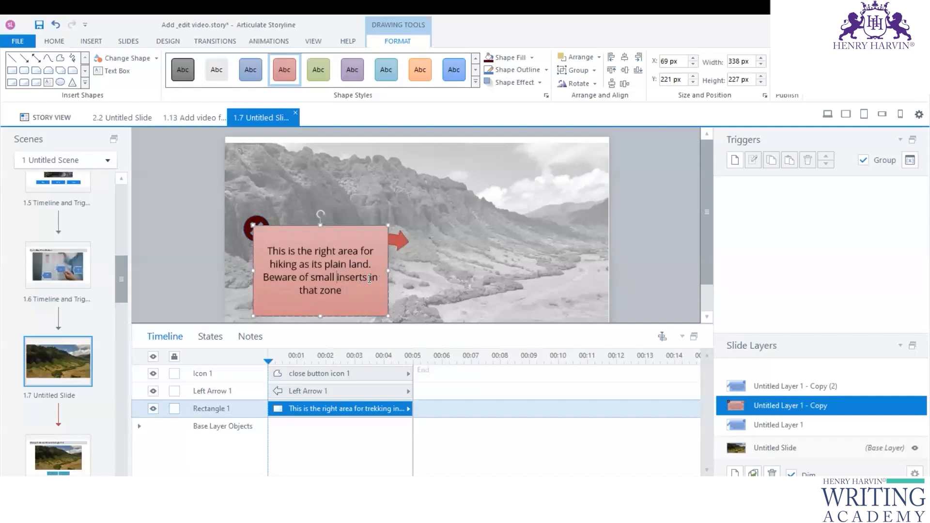
pyautogui.write('esc')
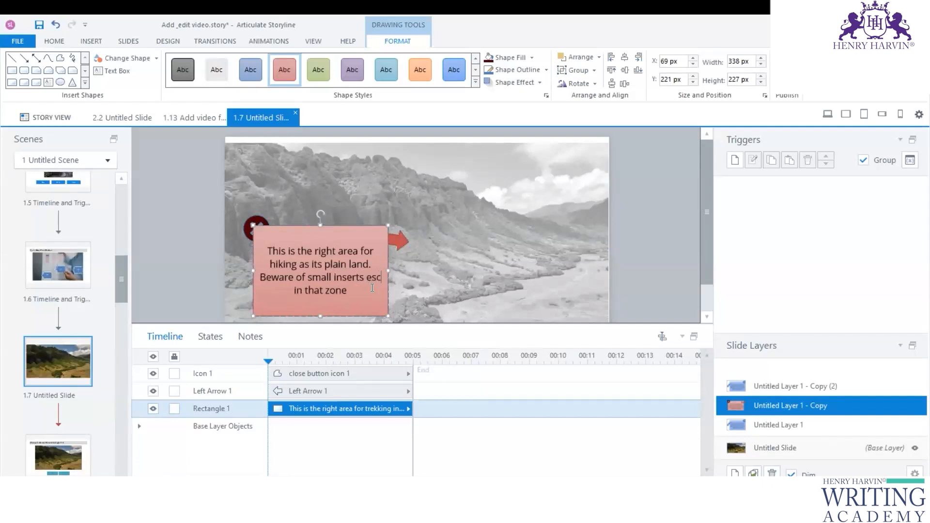
pyautogui.press('BackSpace')
pyautogui.press('BackSpace')
pyautogui.write('pecai')
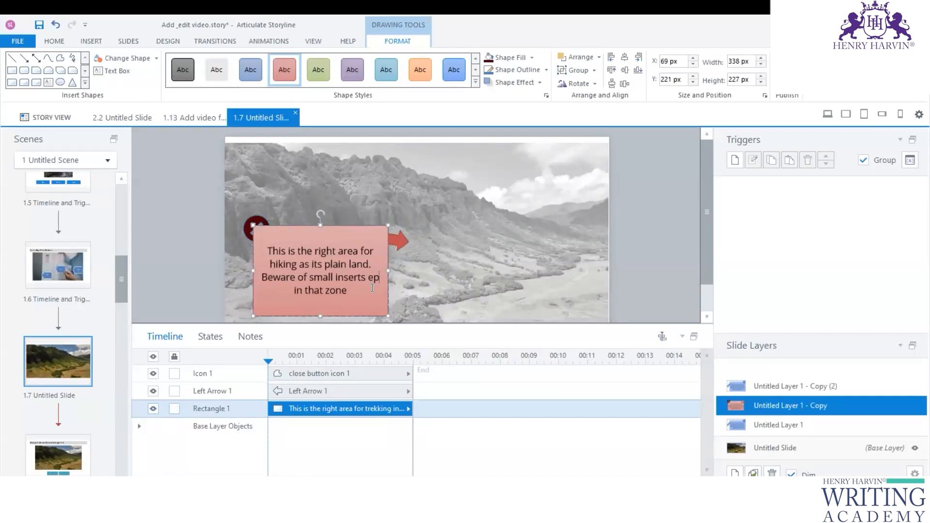
pyautogui.write('lly snak')
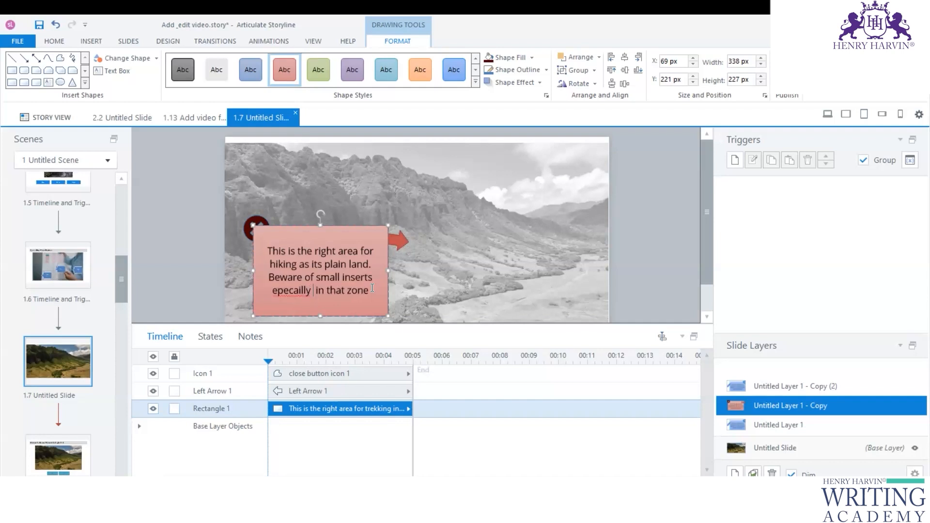
pyautogui.write('es')
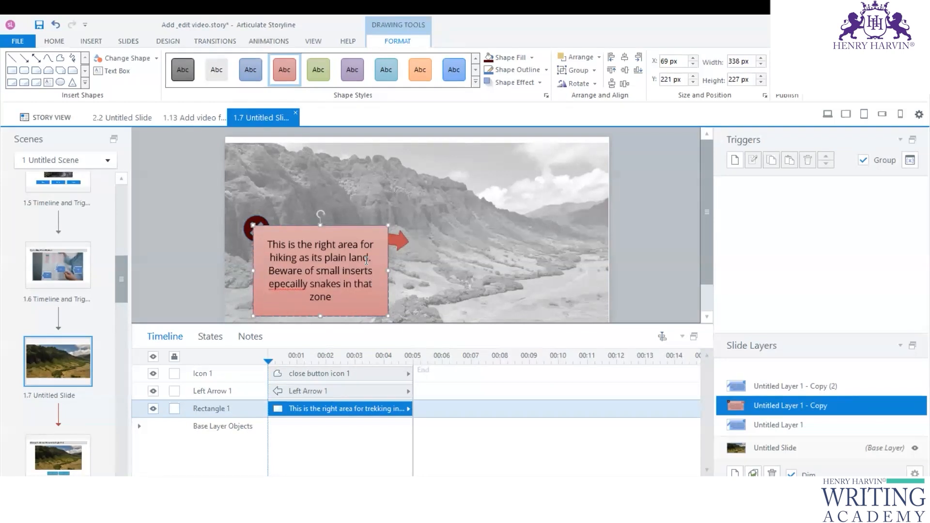
pyautogui.rightClick(291, 285)
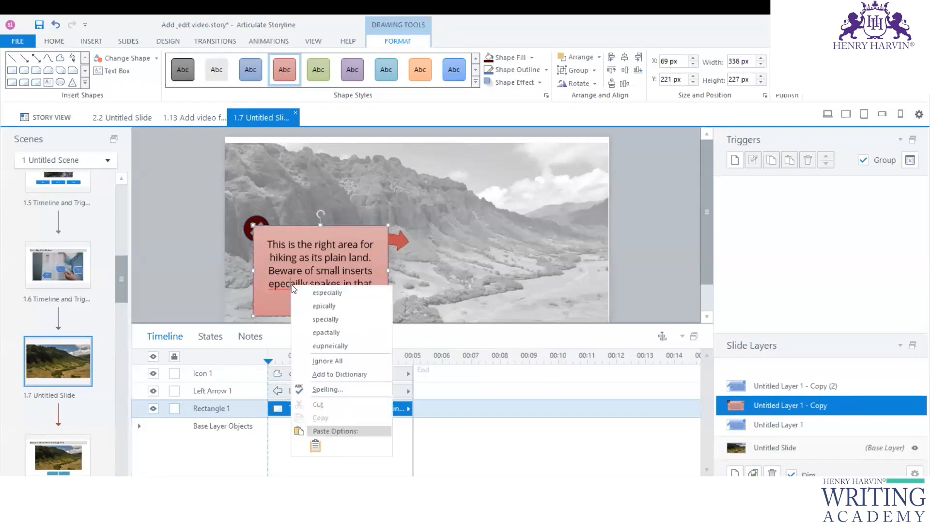
pyautogui.click(331, 294)
pyautogui.click(544, 283)
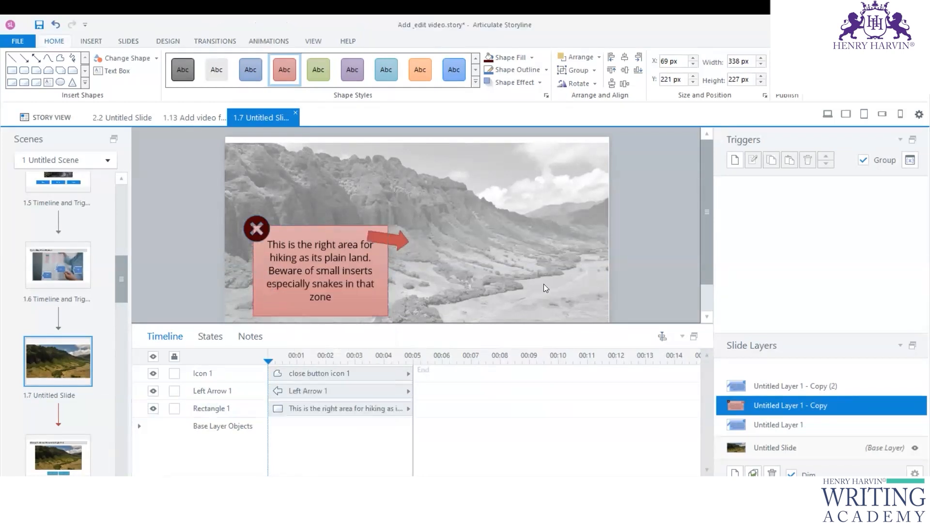
pyautogui.click(256, 228)
pyautogui.click(402, 42)
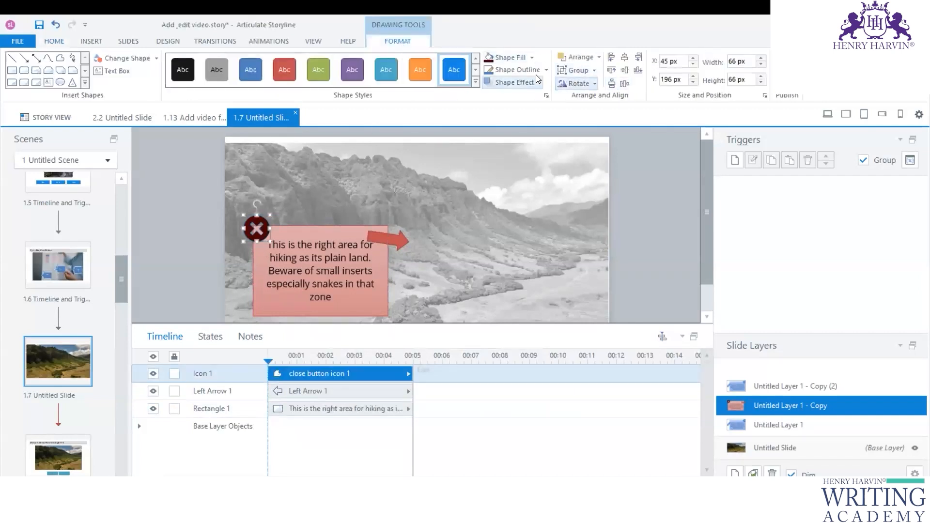
pyautogui.click(632, 190)
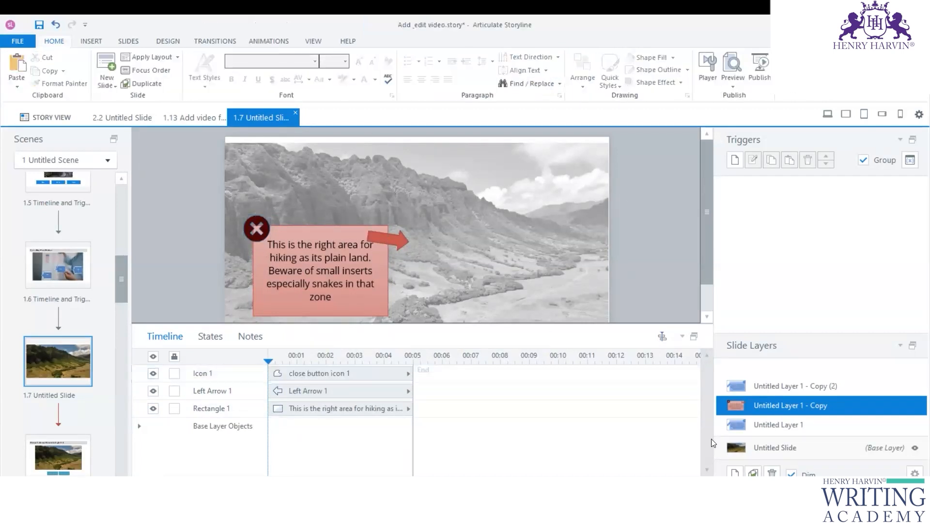
# Step: On Untitled Layer 1 - Copy (2), move the rectangle to the slide's lower centre with the arrow pointing up-left and the close icon on its upper-right corner
pyautogui.click(774, 385)
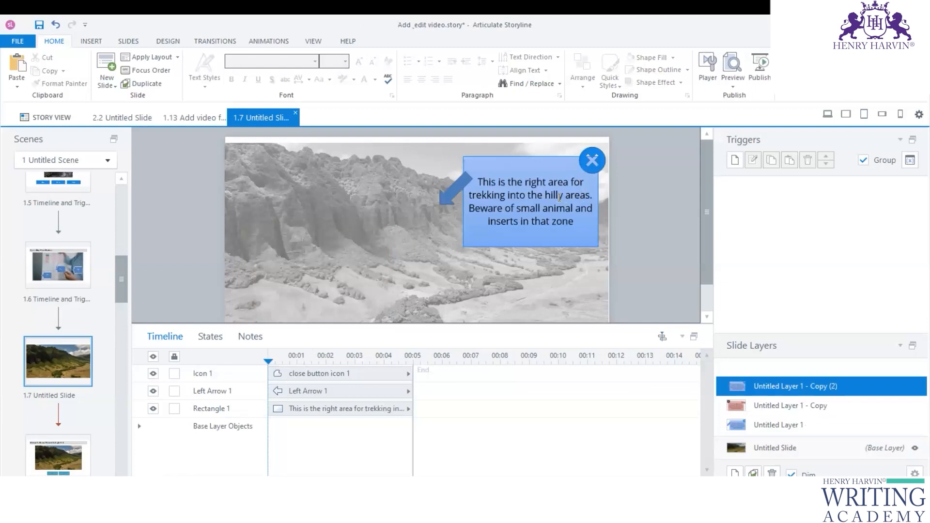
pyautogui.click(560, 197)
pyautogui.moveTo(482, 202); pyautogui.dragTo(418, 166)
pyautogui.click(467, 175)
pyautogui.hotkey('ctrl', 'z')
pyautogui.moveTo(437, 173); pyautogui.dragTo(398, 228)
pyautogui.click(592, 160)
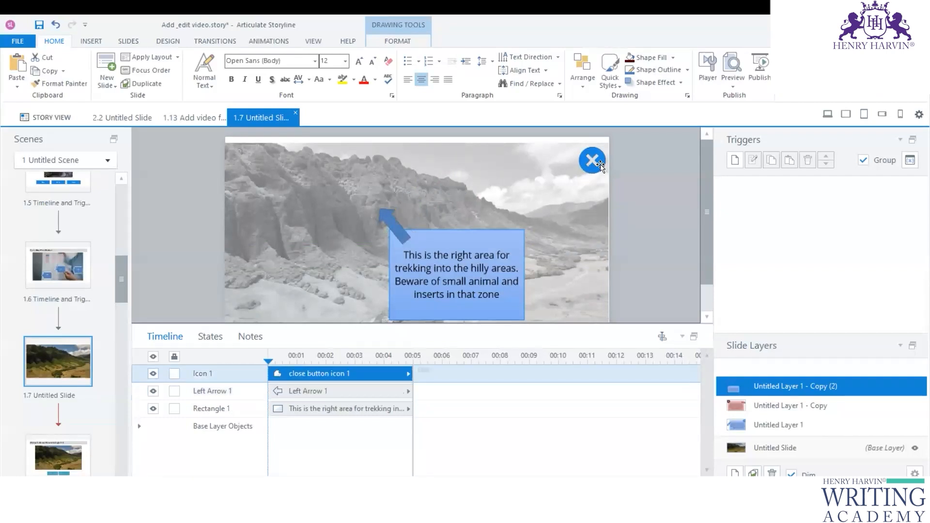
pyautogui.moveTo(592, 160); pyautogui.dragTo(519, 228)
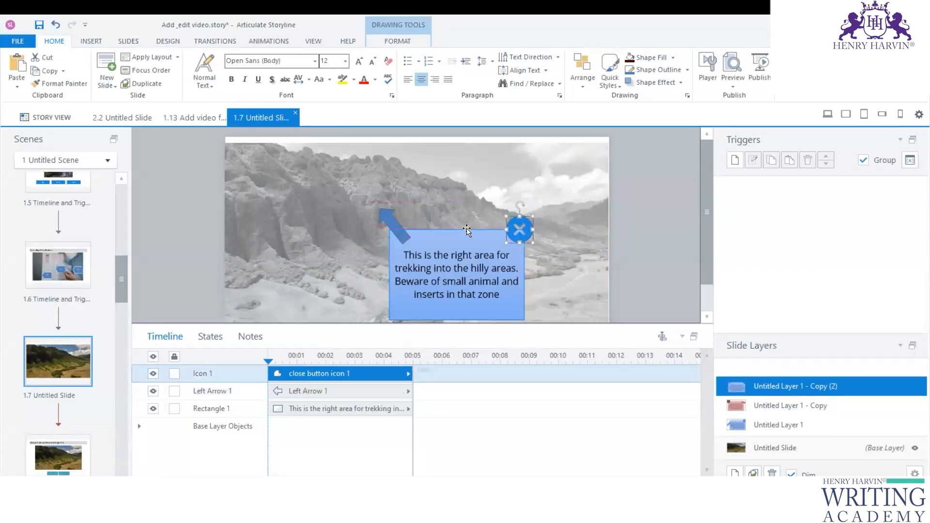
# Step: Apply the light green gradient shape style to the text rectangle and fill the close icon with dark green #14280A
pyautogui.click(416, 310)
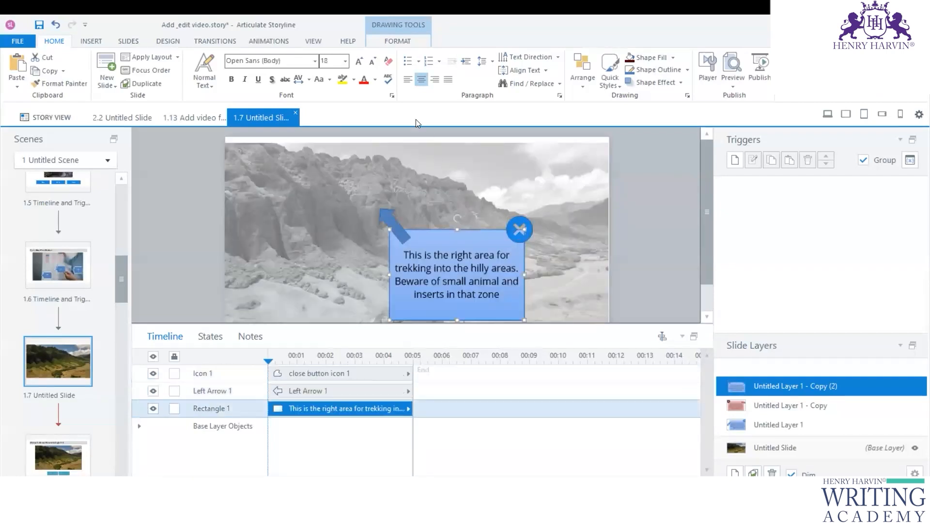
pyautogui.click(397, 41)
pyautogui.click(318, 69)
pyautogui.click(518, 221)
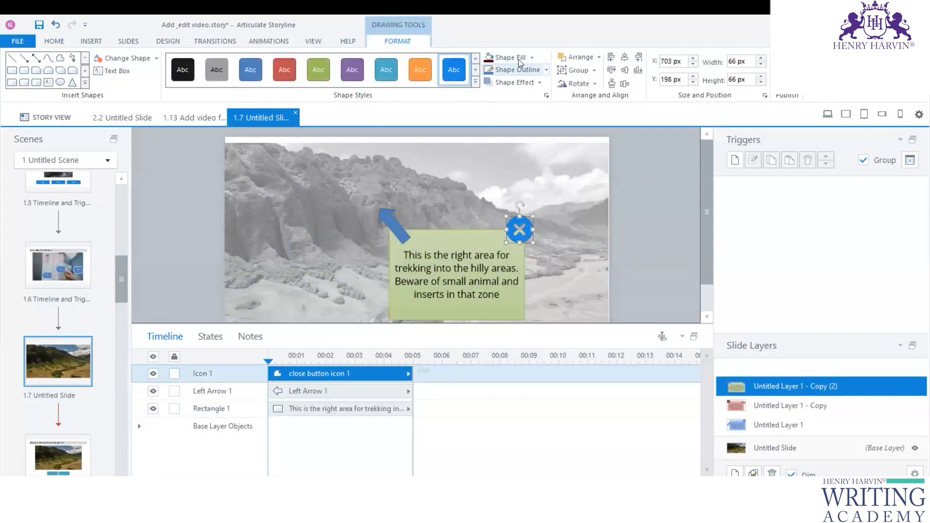
pyautogui.click(532, 58)
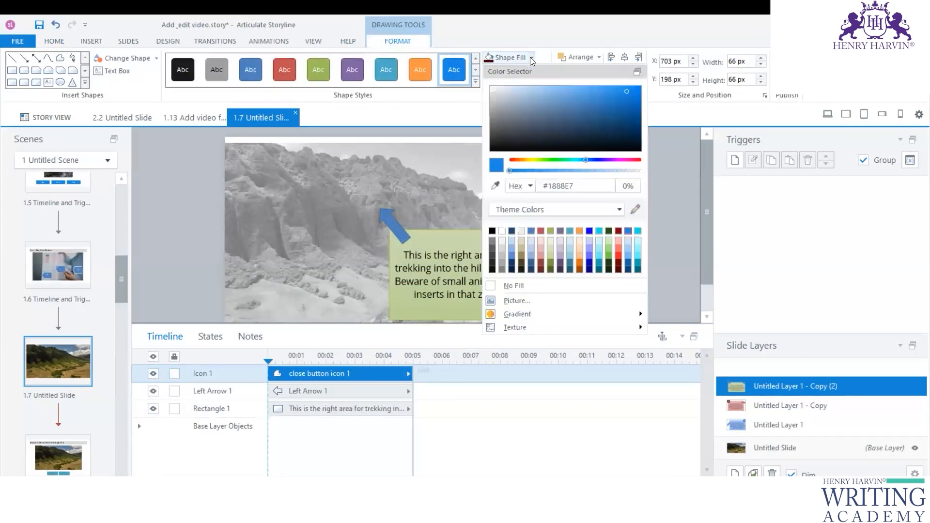
pyautogui.click(608, 270)
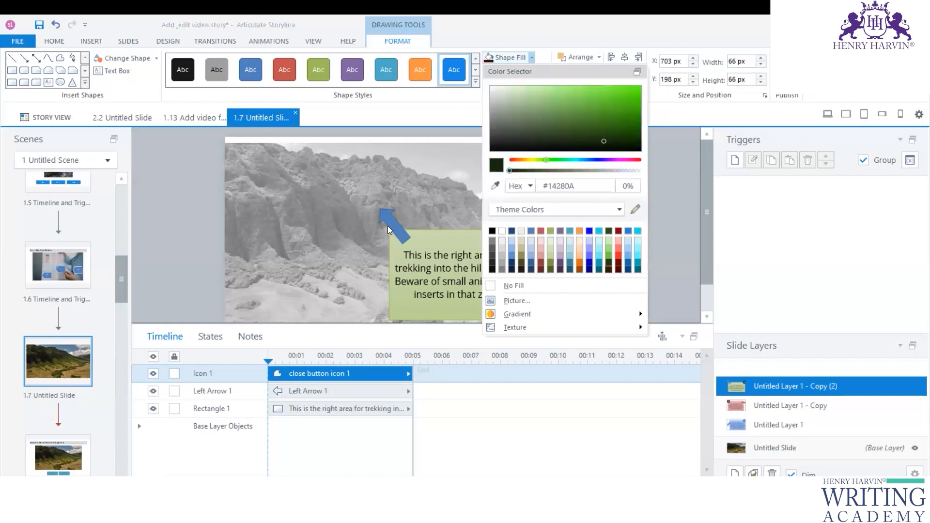
# Step: Apply the solid green shape style to the arrow and darken its fill to olive green #546334
pyautogui.click(423, 222)
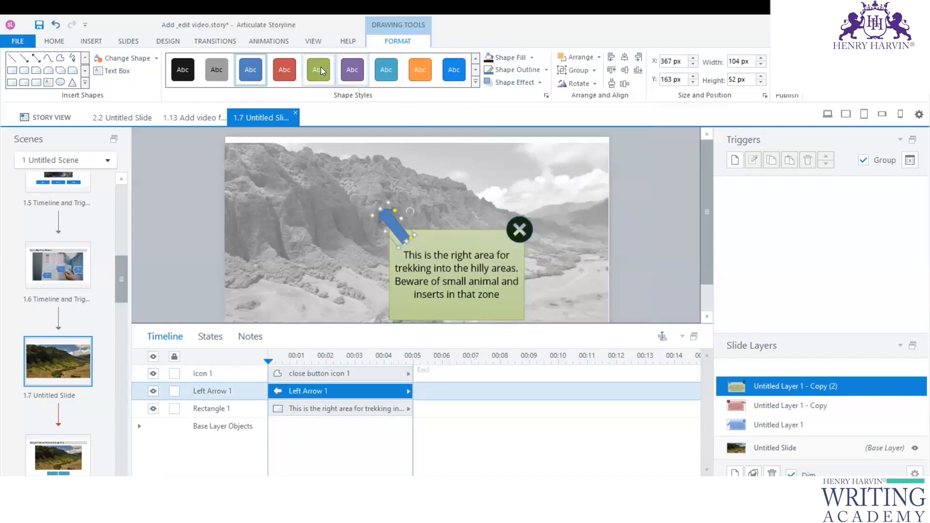
pyautogui.click(475, 82)
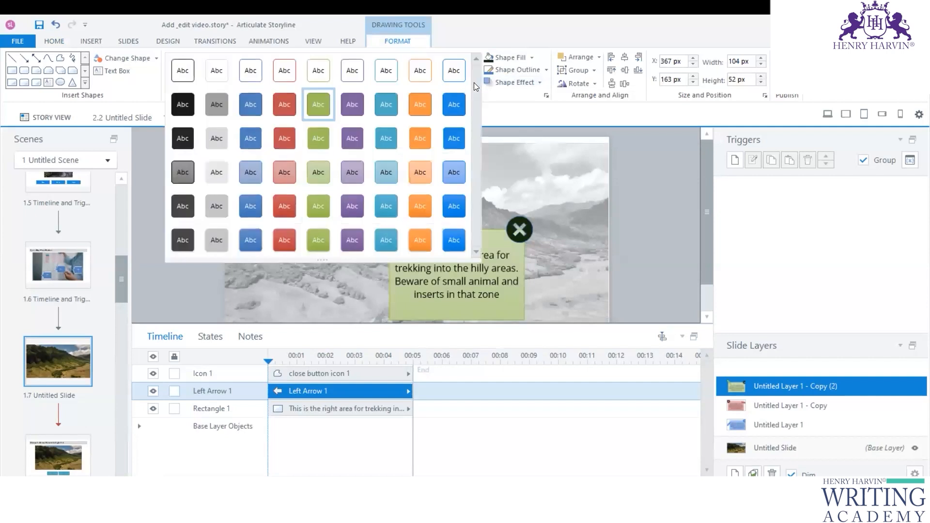
pyautogui.click(532, 57)
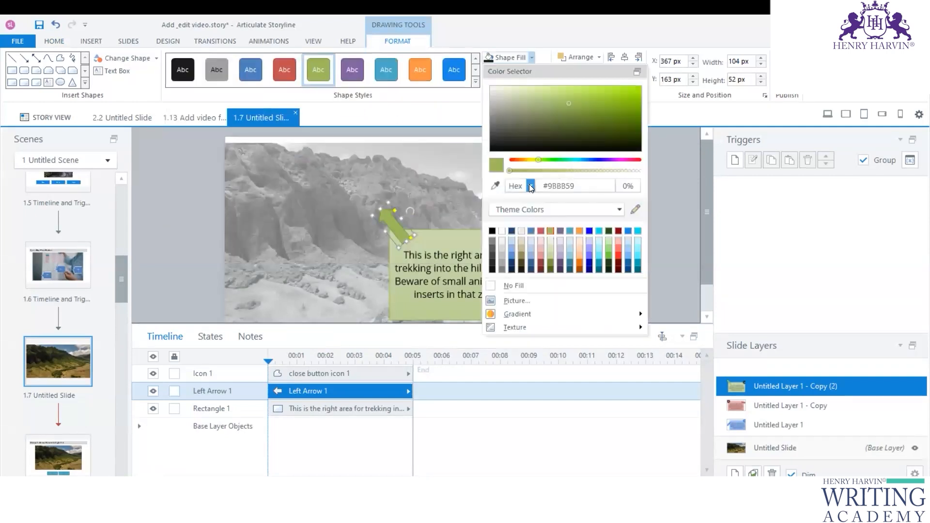
pyautogui.click(601, 130)
pyautogui.click(566, 129)
pyautogui.click(550, 102)
pyautogui.click(565, 112)
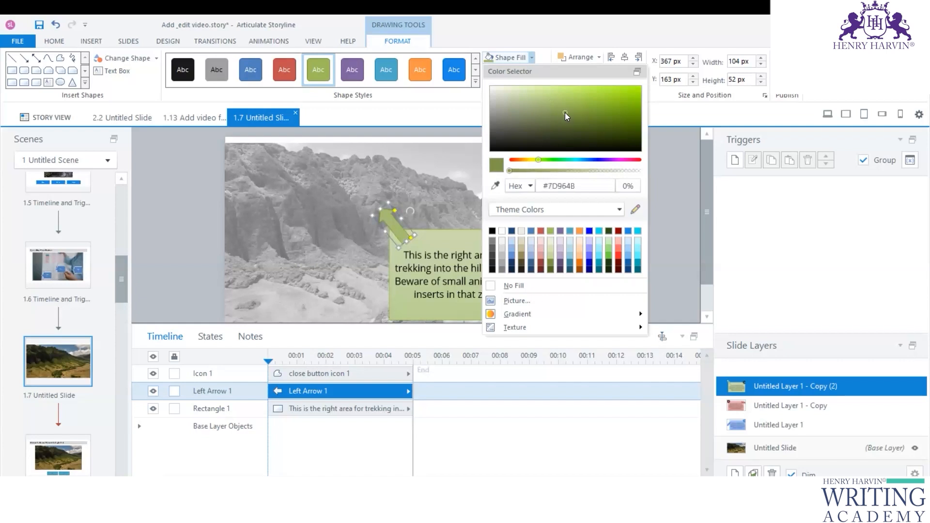
pyautogui.click(563, 126)
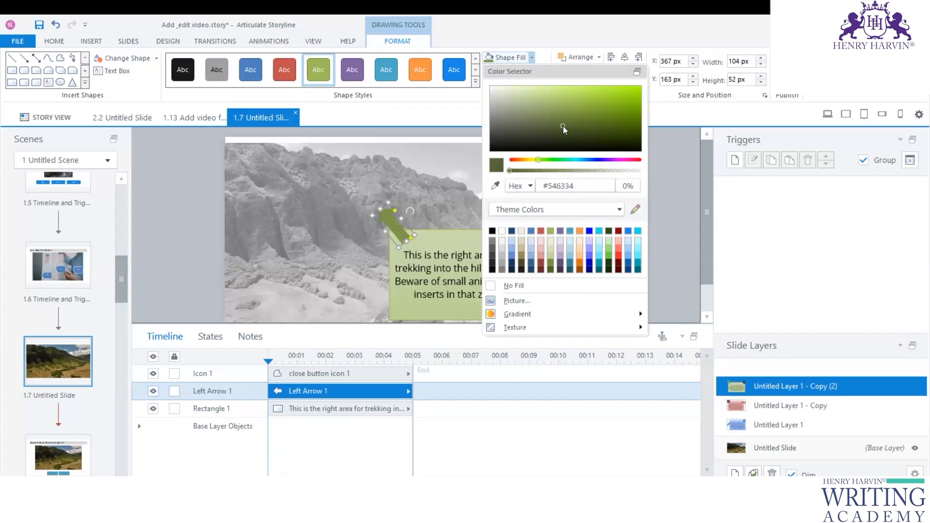
pyautogui.click(674, 177)
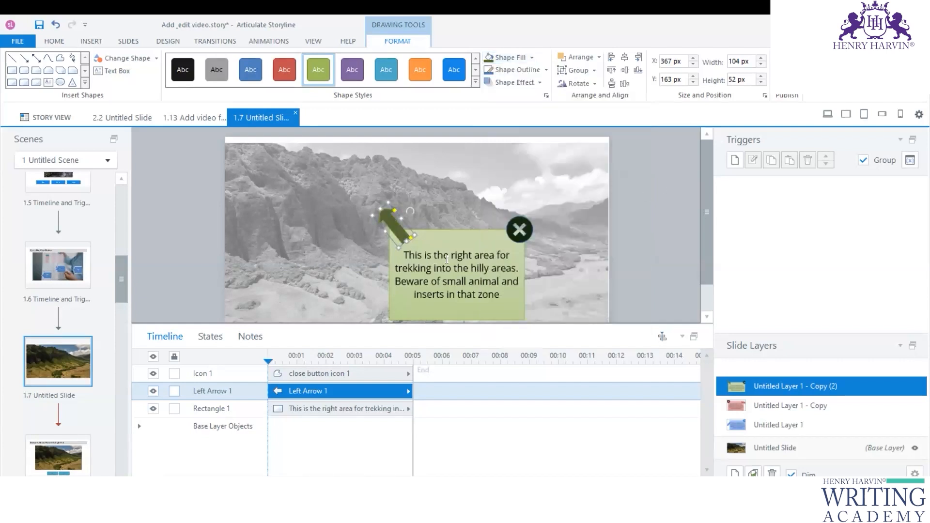
# Step: In the green rectangle's text, replace "trekking into the hilly areas" with "mountain climbing"
pyautogui.click(398, 269)
pyautogui.moveTo(396, 269); pyautogui.dragTo(478, 270)
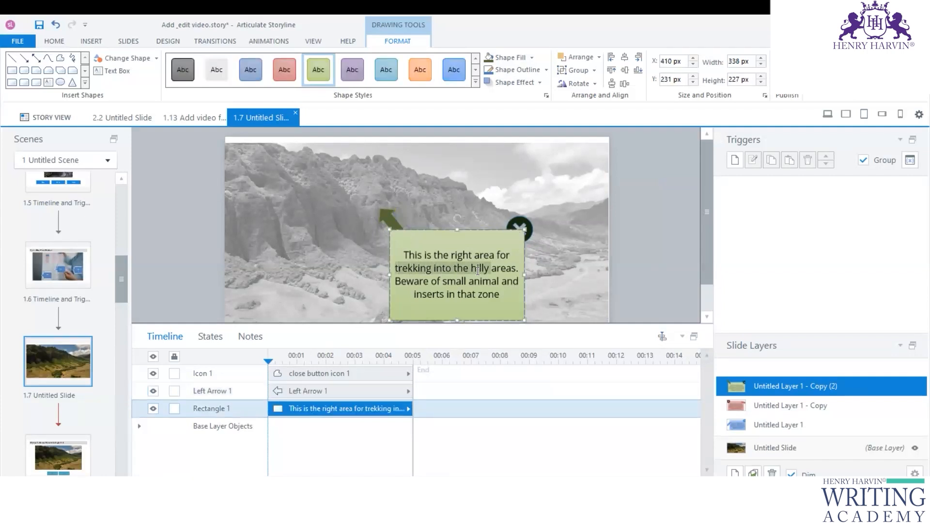
pyautogui.press('BackSpace')
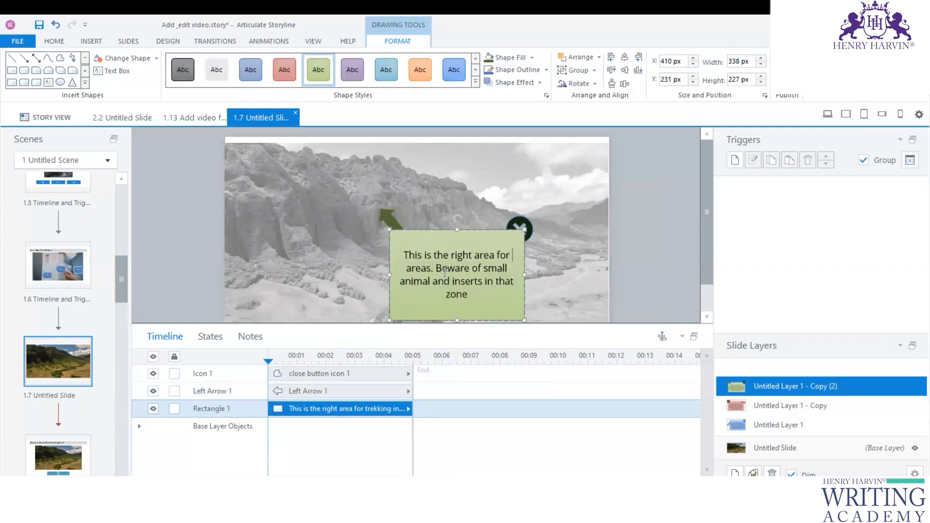
pyautogui.write('mountain ')
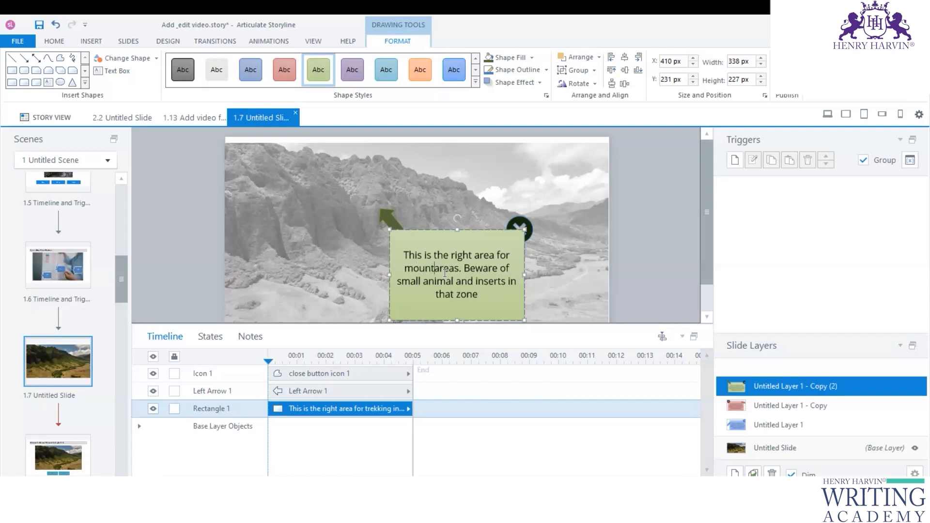
pyautogui.write('cliam')
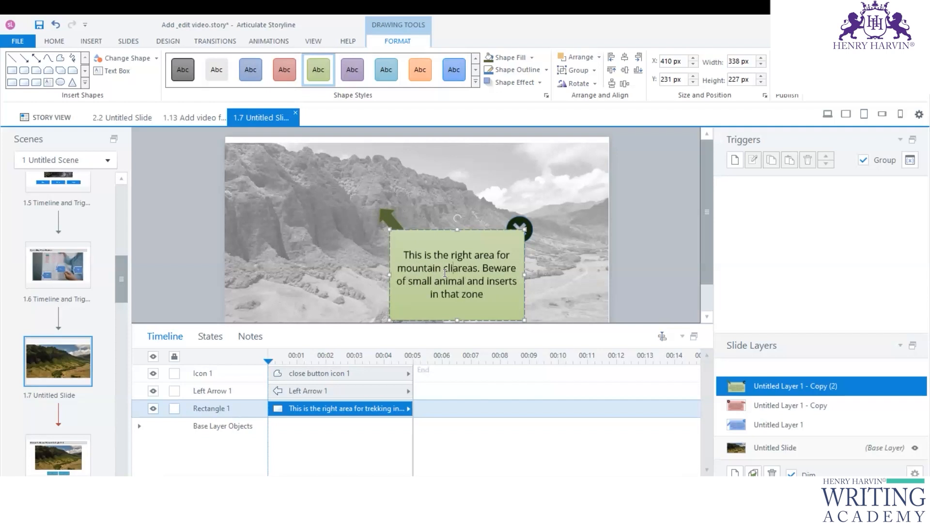
pyautogui.press('BackSpace')
pyautogui.press('BackSpace')
pyautogui.press('BackSpace')
pyautogui.press('BackSpace')
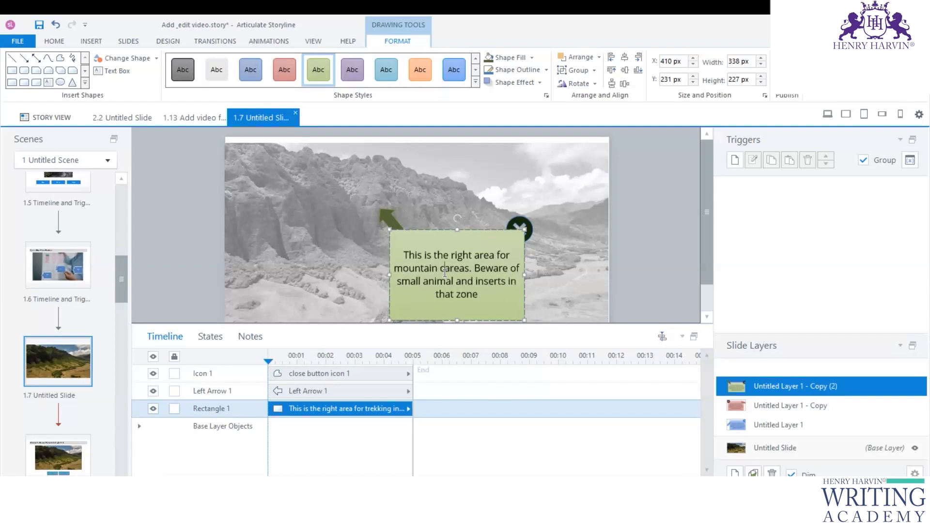
pyautogui.write('li')
pyautogui.press('Delete')
pyautogui.press('Delete')
pyautogui.write('mbing')
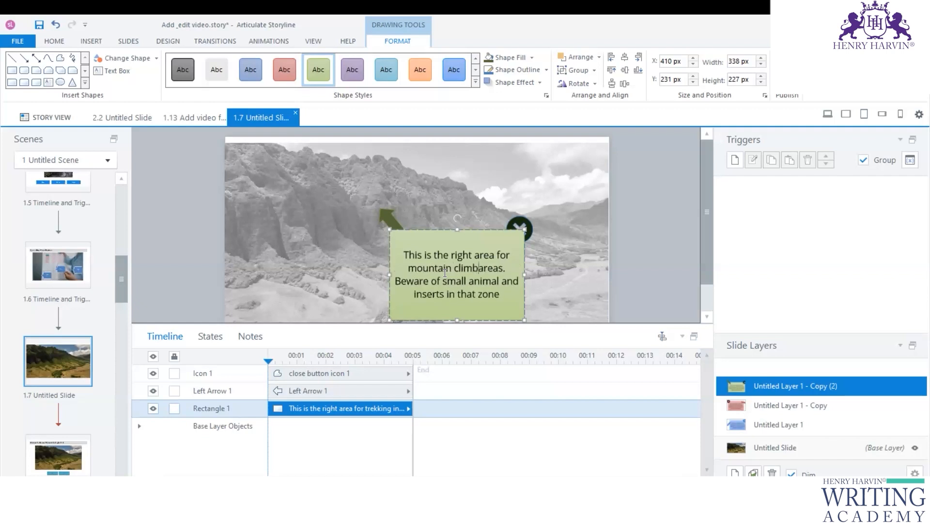
pyautogui.press('Delete')
pyautogui.press('Delete')
pyautogui.press('Delete')
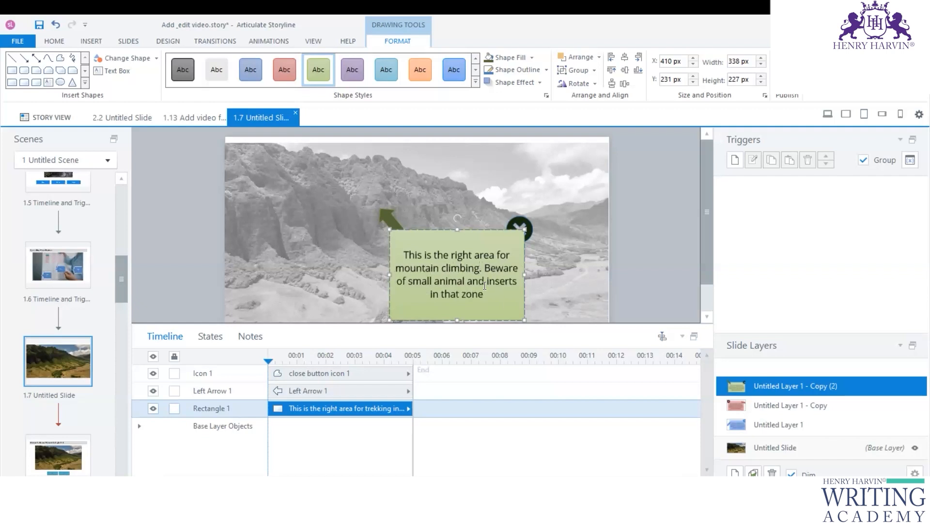
pyautogui.click(544, 246)
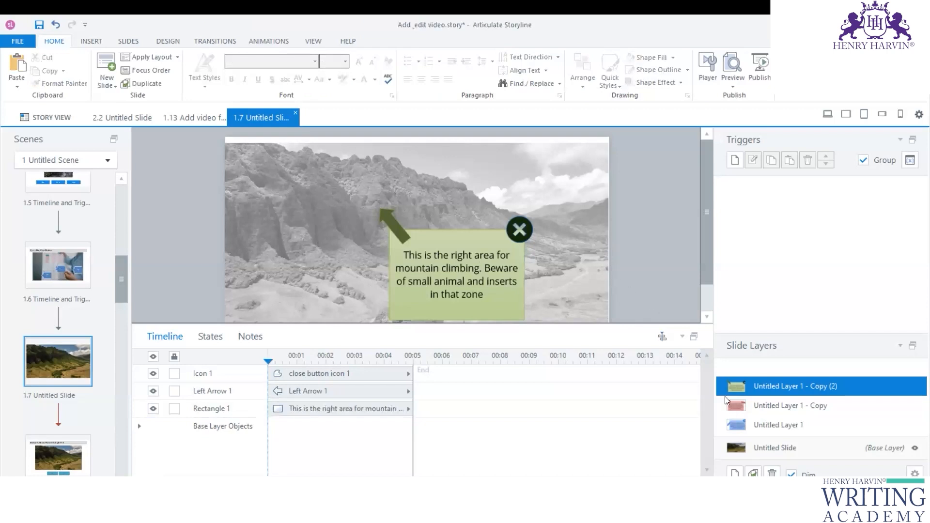
# Step: Rename the layer Untitled Layer 1 - Copy (2) to "Untitled Layer 3"
pyautogui.rightClick(800, 383)
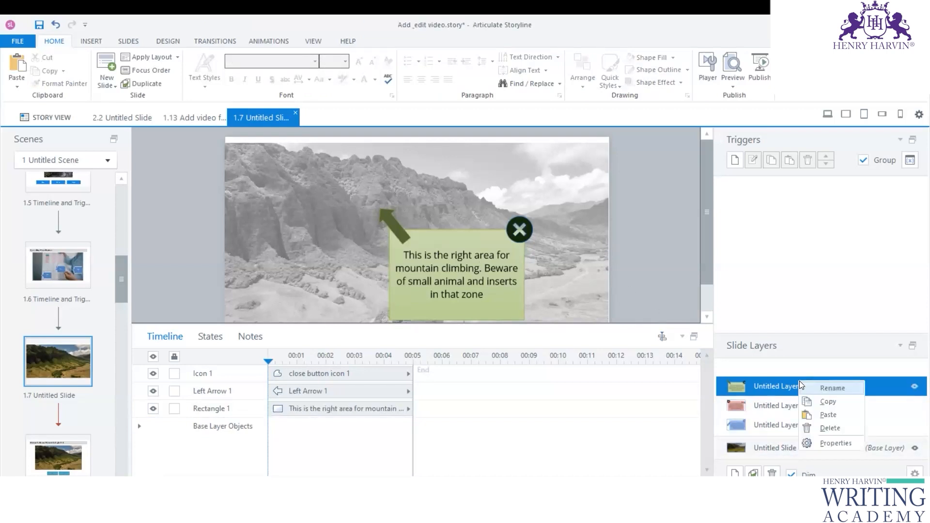
pyautogui.click(827, 424)
pyautogui.click(562, 305)
pyautogui.rightClick(808, 380)
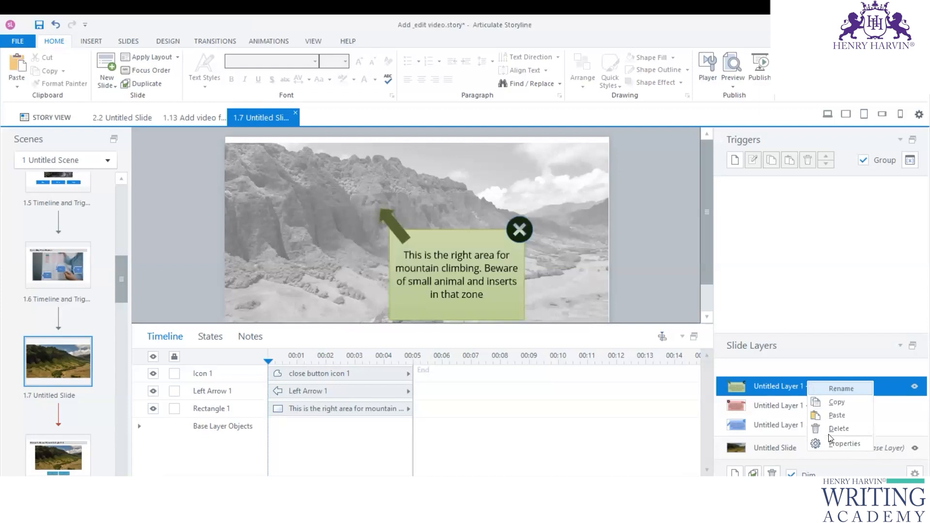
pyautogui.click(841, 389)
pyautogui.moveTo(807, 388); pyautogui.dragTo(854, 379)
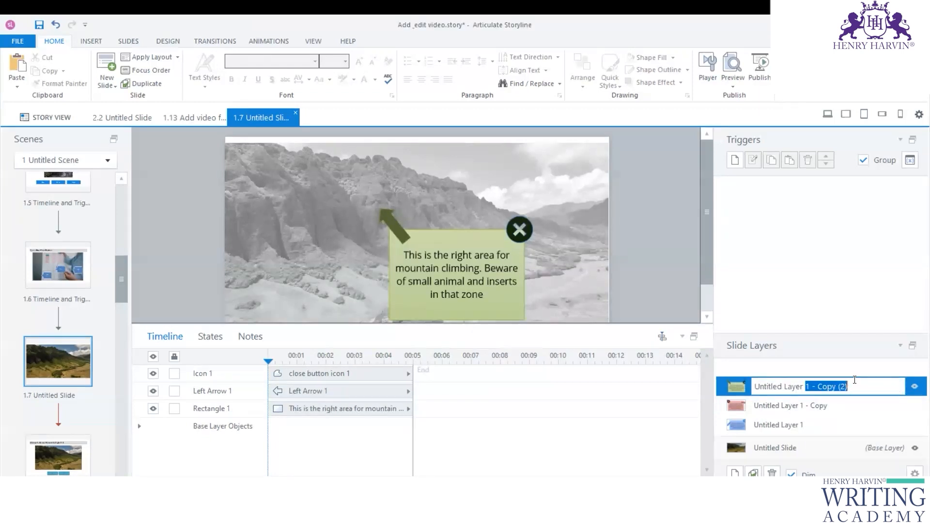
pyautogui.moveTo(812, 387); pyautogui.dragTo(865, 387)
pyautogui.press('BackSpace')
# Step: Rename the layer Untitled Layer 1 - Copy to "Untitled Layer 2"
pyautogui.doubleClick(806, 406)
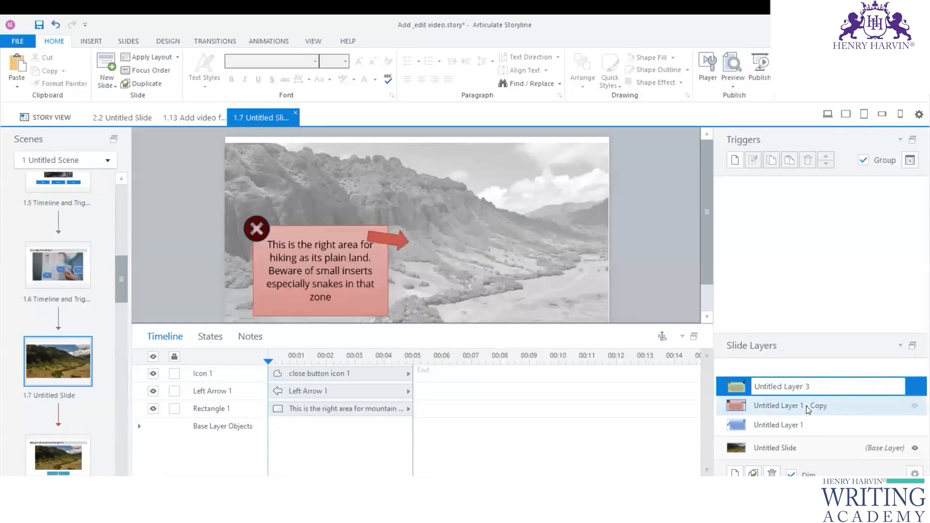
pyautogui.moveTo(809, 406); pyautogui.dragTo(846, 405)
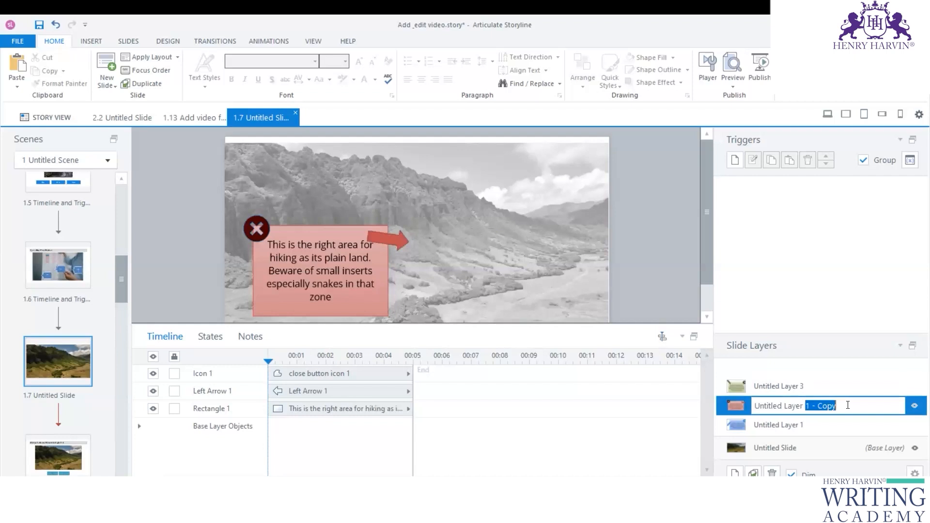
pyautogui.write('2')
pyautogui.press('Return')
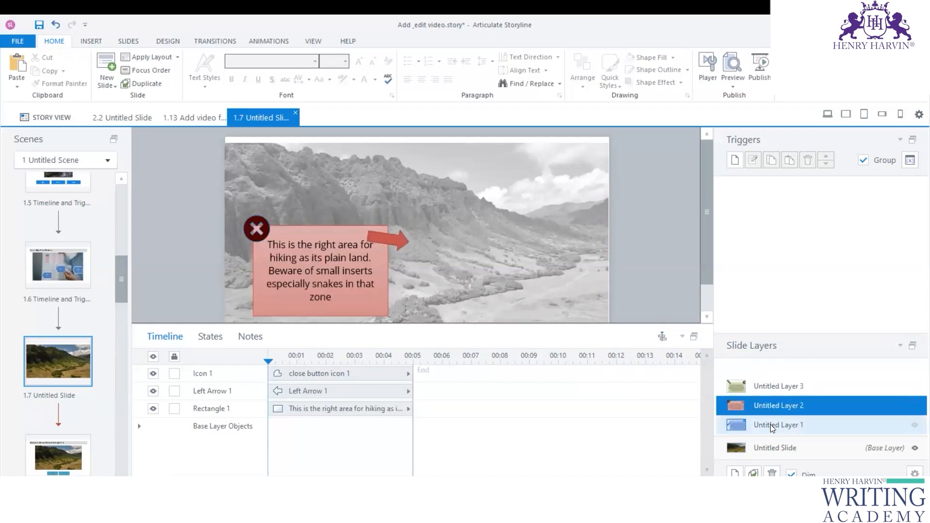
# Step: Review the three renamed layers and draw a rectangle over the video on the base layer, slightly right of the slide's centre
pyautogui.click(774, 425)
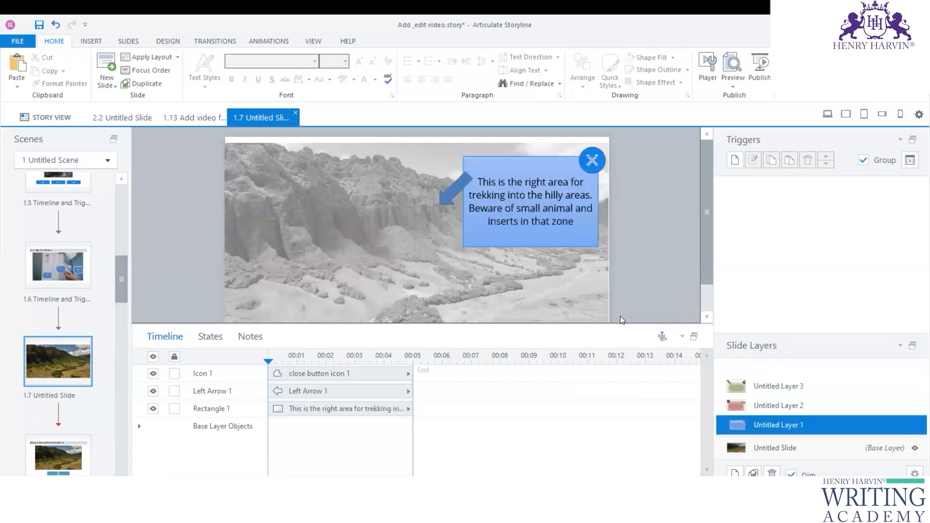
pyautogui.click(778, 404)
pyautogui.click(784, 386)
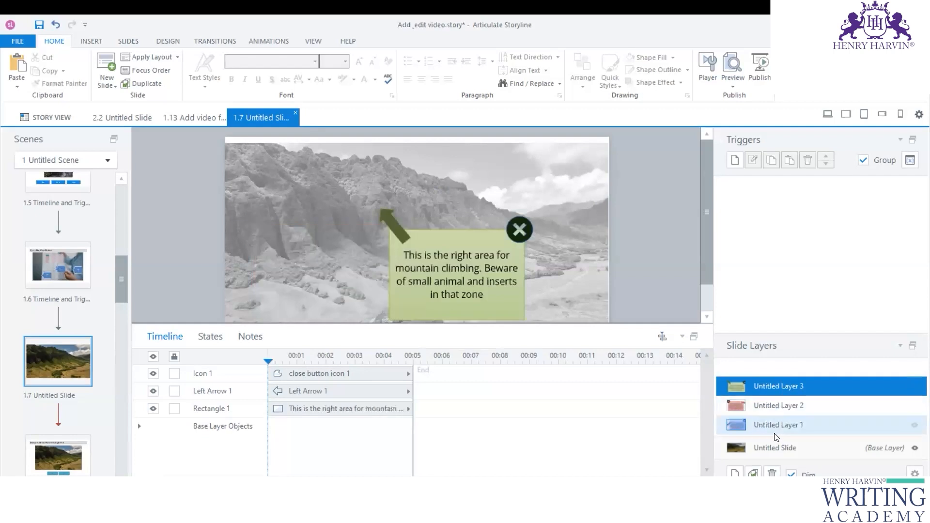
pyautogui.click(752, 421)
pyautogui.click(752, 445)
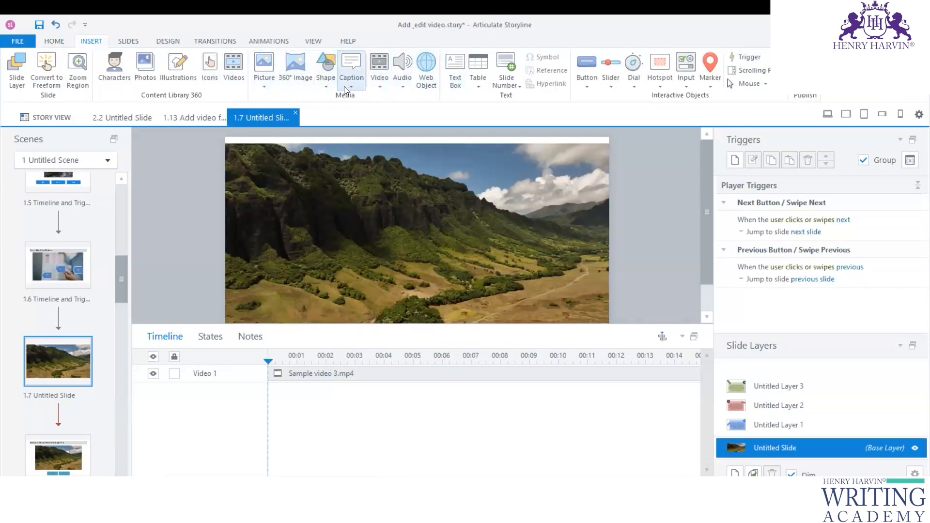
pyautogui.click(326, 78)
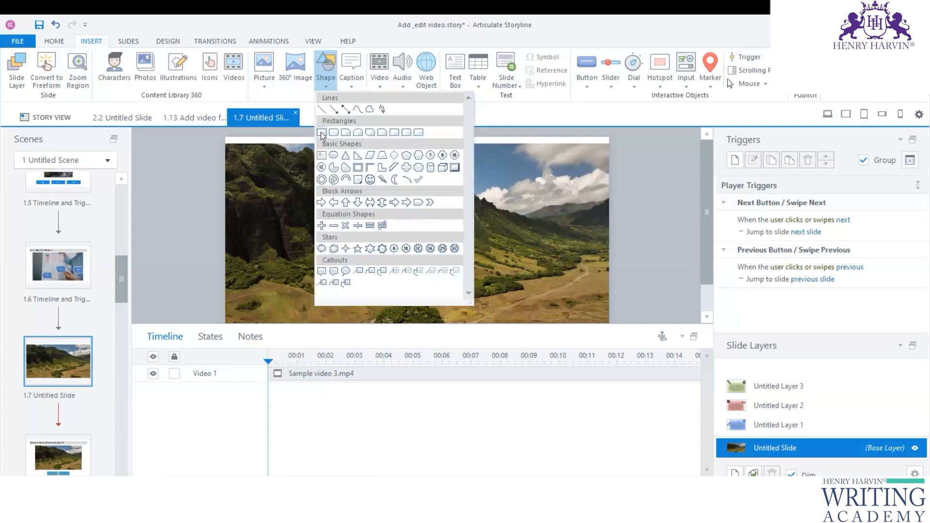
pyautogui.click(321, 132)
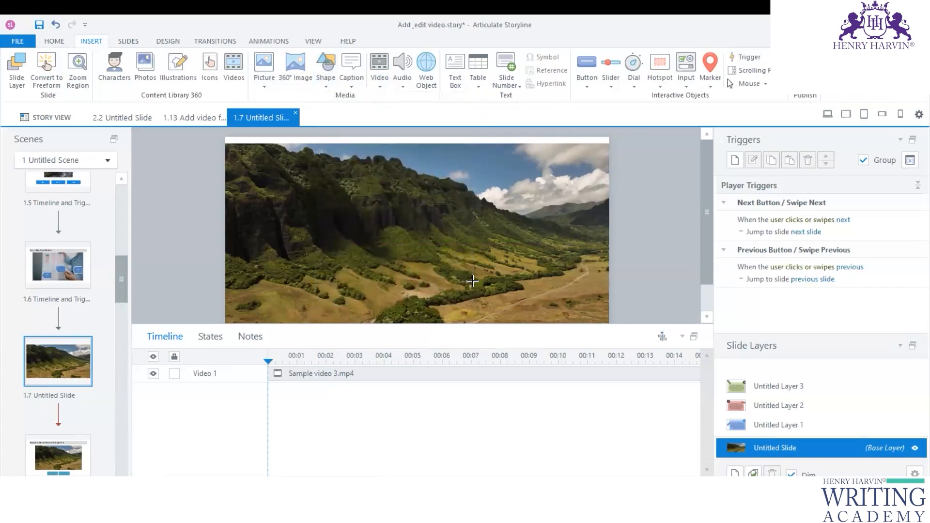
pyautogui.moveTo(404, 245); pyautogui.dragTo(493, 294)
# Step: Check the arrow position on Untitled Layer 1 and move the base-layer rectangle up and left to the middle of the slide
pyautogui.click(772, 429)
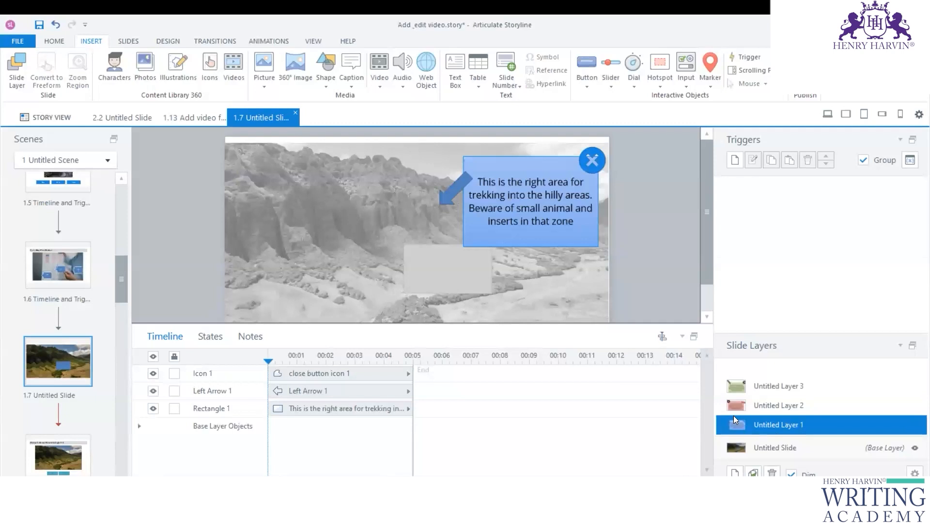
pyautogui.click(758, 449)
pyautogui.click(429, 249)
pyautogui.moveTo(413, 235); pyautogui.dragTo(371, 211)
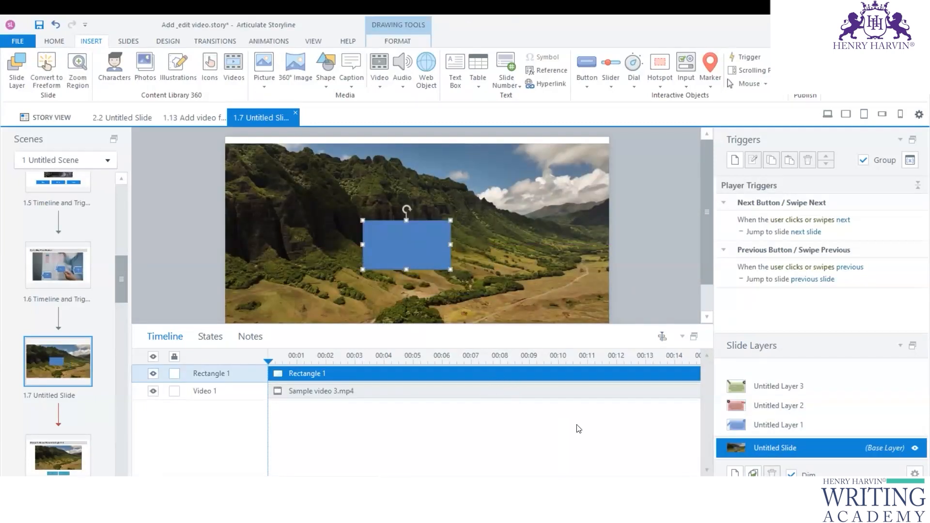
# Step: Check the arrow on Untitled Layer 2 and place a duplicate of the base-layer rectangle diagonally below and right of the original
pyautogui.click(778, 410)
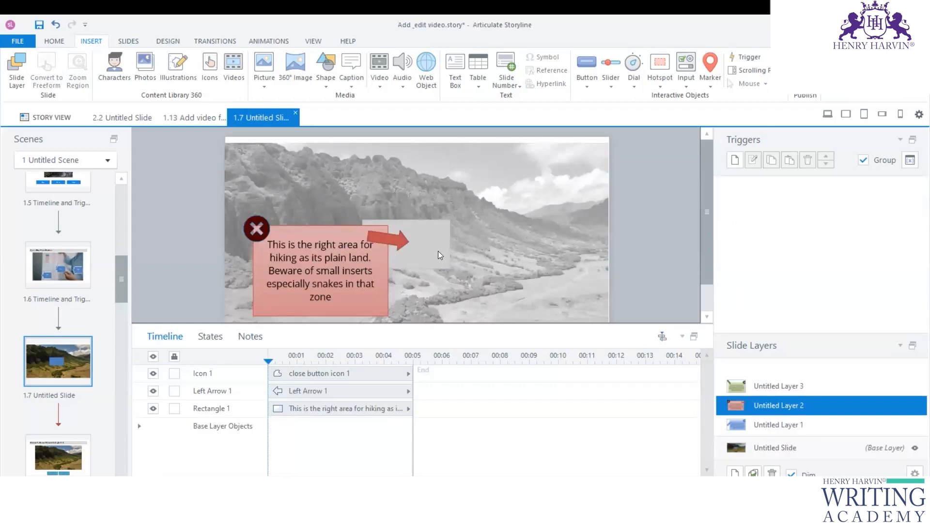
pyautogui.click(760, 447)
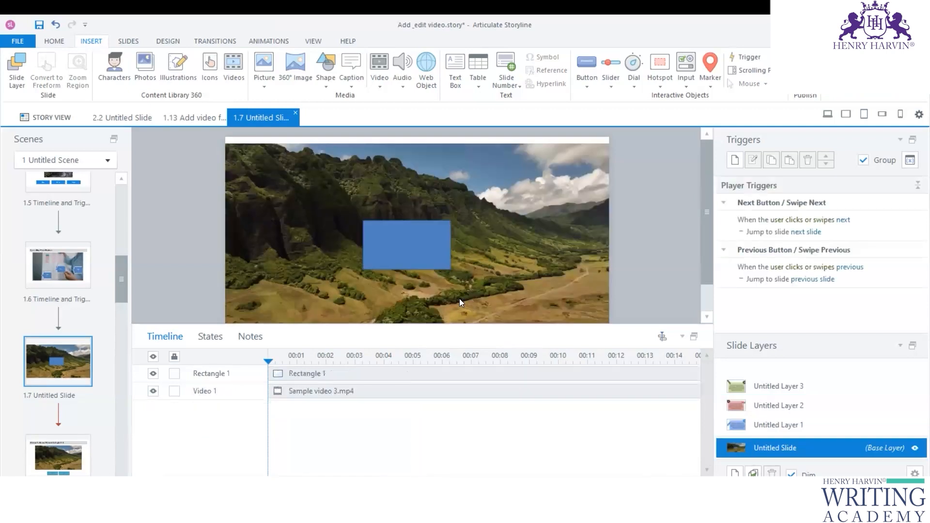
pyautogui.moveTo(431, 244); pyautogui.dragTo(501, 301)
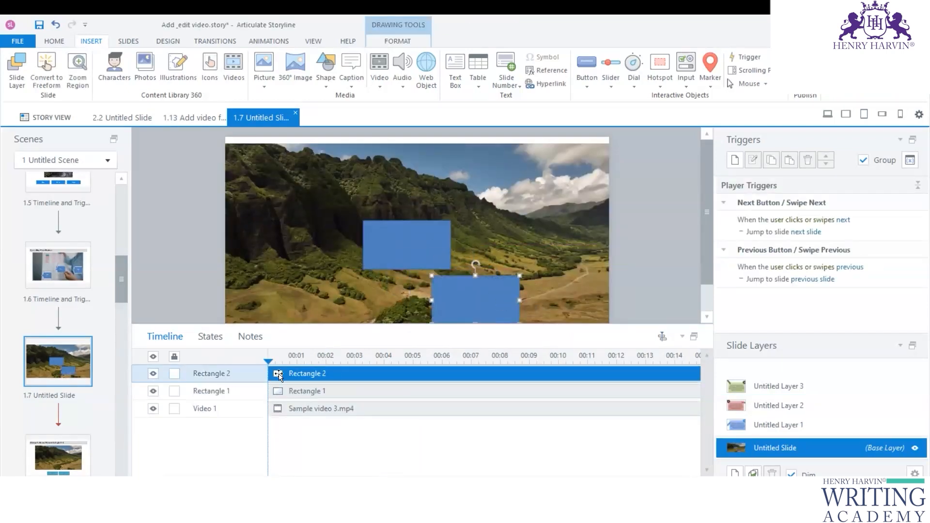
# Step: Rename the original rectangle, Rectangle 1, on the base layer as "Des 1"
pyautogui.doubleClick(226, 391)
pyautogui.write('Step ')
pyautogui.write('1')
pyautogui.press('BackSpace')
pyautogui.press('BackSpace')
pyautogui.press('BackSpace')
pyautogui.press('BackSpace')
pyautogui.press('BackSpace')
pyautogui.press('BackSpace')
pyautogui.write('Des')
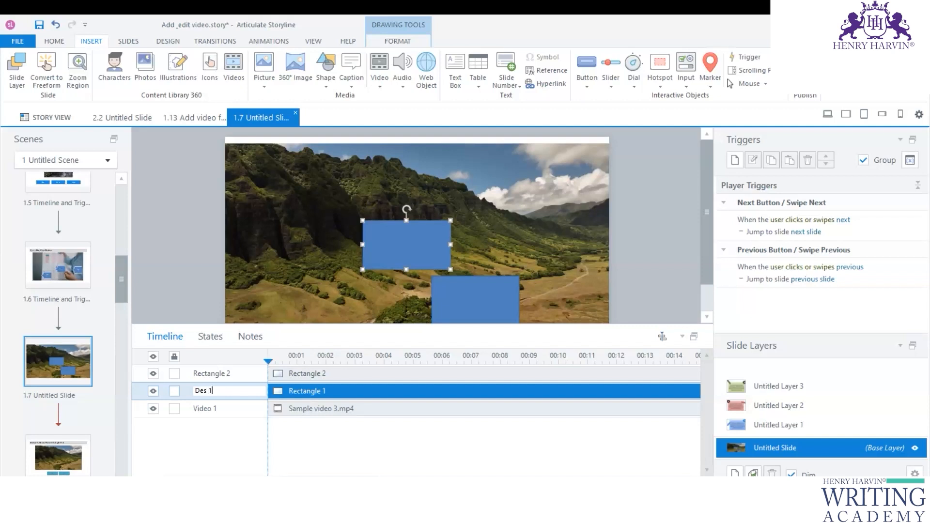
pyautogui.write(' 1')
# Step: Rename the duplicated rectangle, Rectangle 2, on the base layer as "Des 2"
pyautogui.doubleClick(213, 374)
pyautogui.write('Des 2')
pyautogui.press('Return')
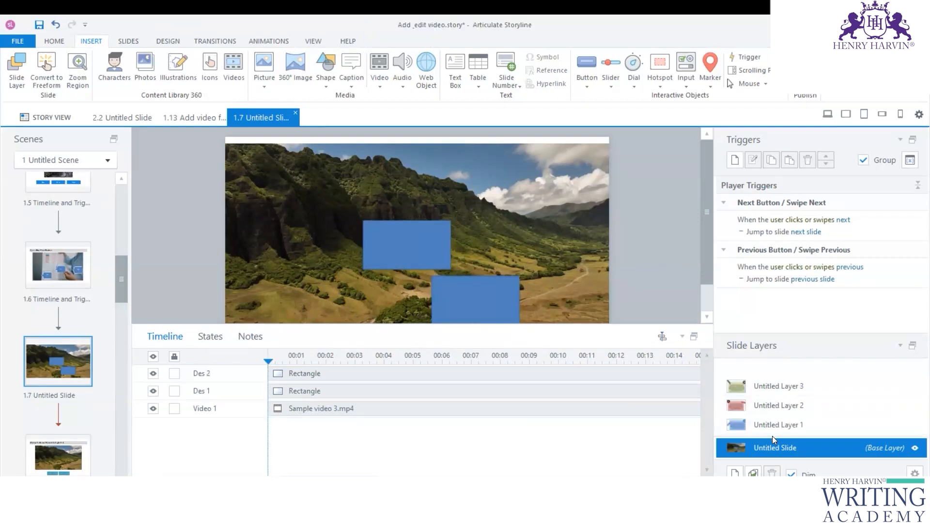
# Step: Check the arrow on Untitled Layer 3 and place a duplicate of Des 2 near the upper-left part of the video on the base layer
pyautogui.click(771, 388)
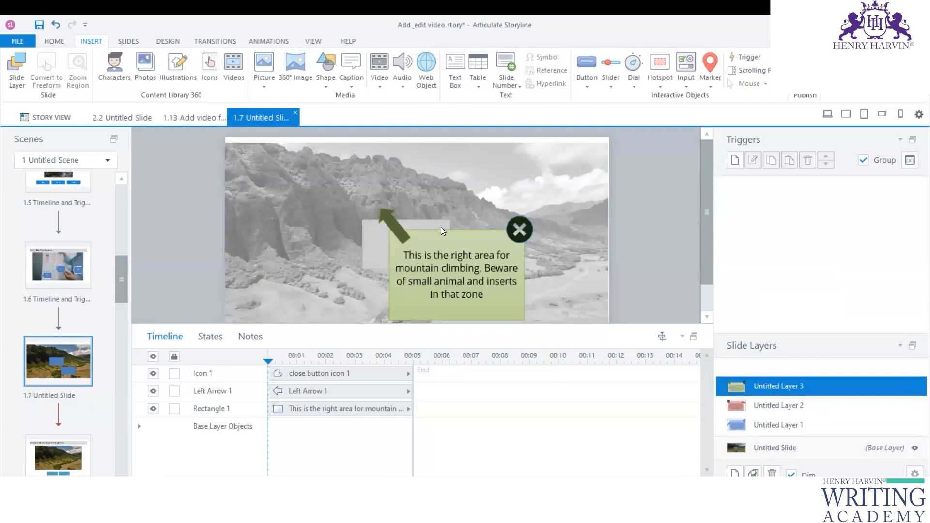
pyautogui.click(783, 443)
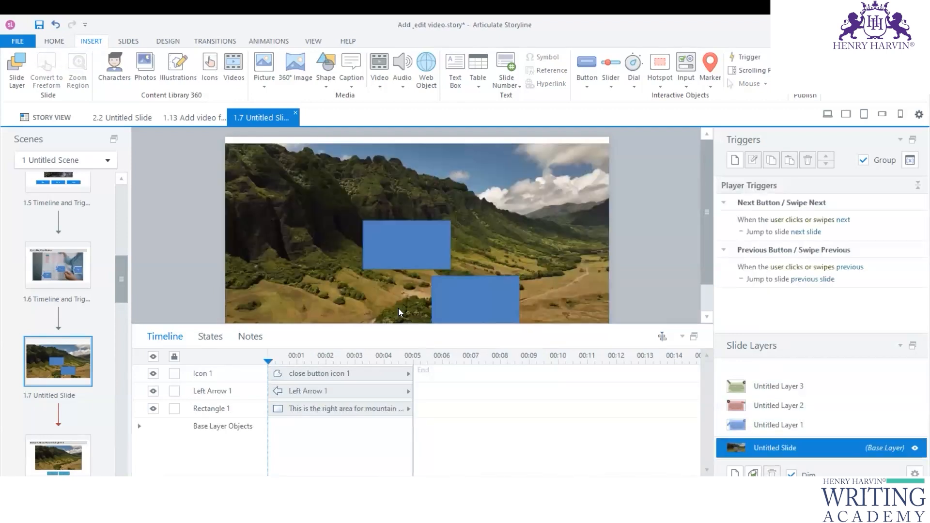
pyautogui.moveTo(468, 288); pyautogui.dragTo(340, 175)
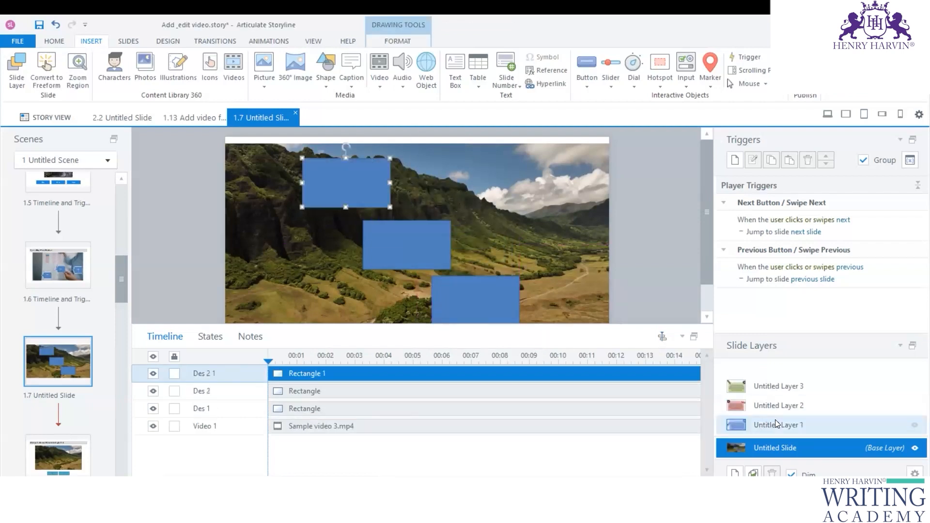
# Step: Compare the rectangles with the arrows on all three layers and move Des 2 up and slightly left to overlap Des 1's lower-right corner
pyautogui.click(776, 422)
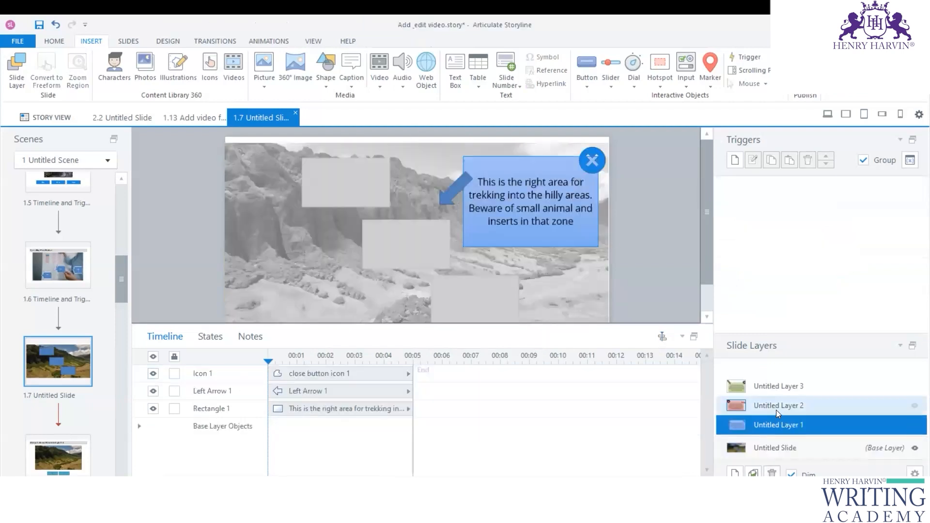
pyautogui.click(778, 406)
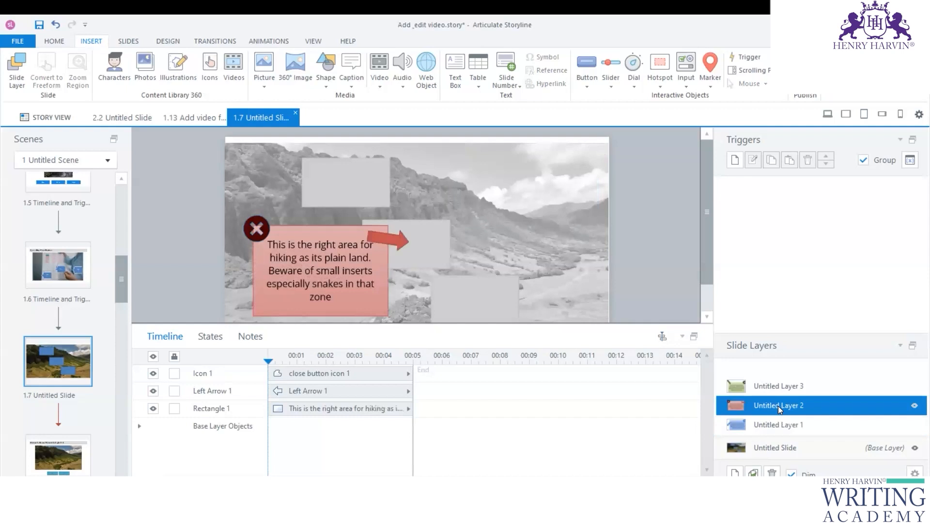
pyautogui.click(777, 387)
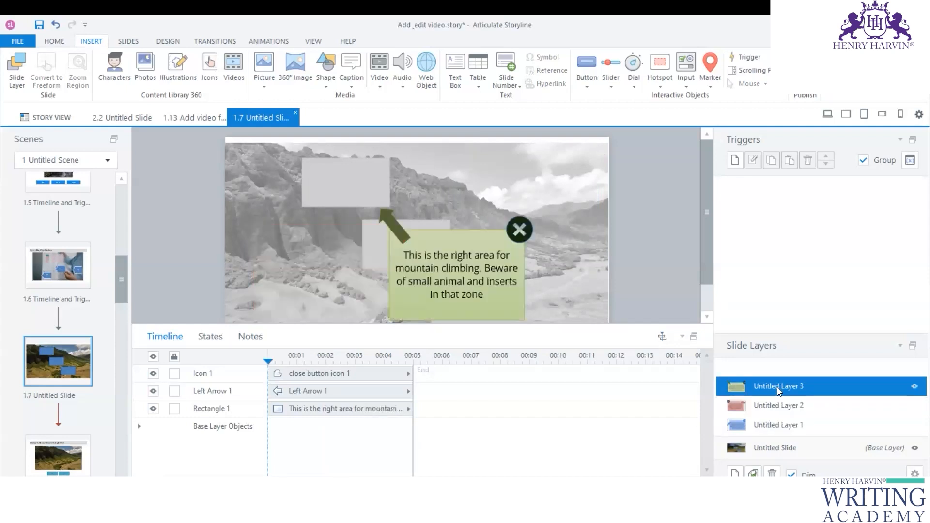
pyautogui.click(780, 428)
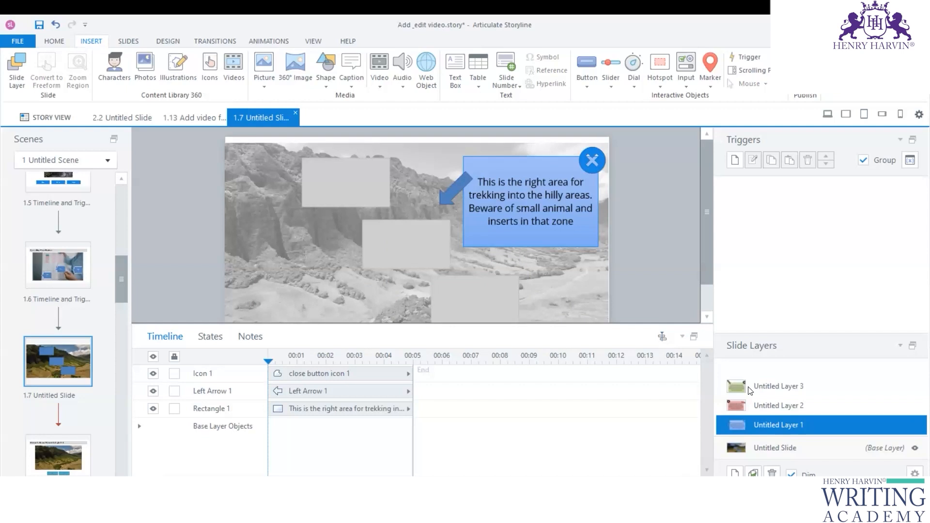
pyautogui.click(756, 406)
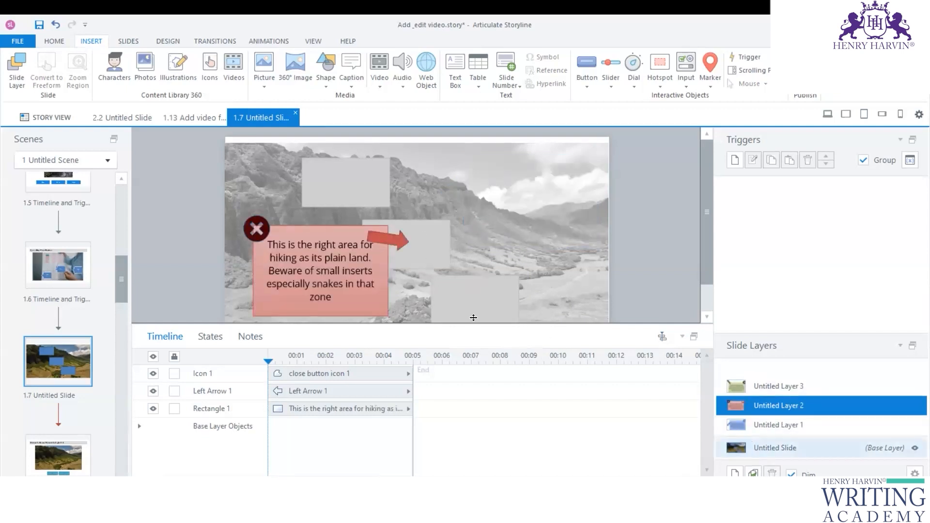
pyautogui.moveTo(471, 301); pyautogui.dragTo(462, 258)
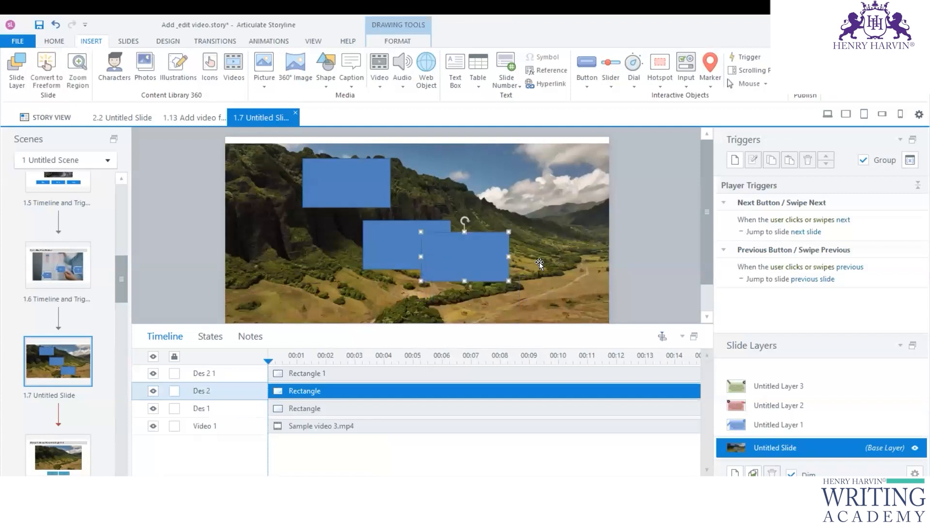
# Step: Stagger the rectangles on the timeline so Des 2 1 starts at about 3 s, Des 2 at about 9 s and Des 1 at about 12 s
pyautogui.moveTo(408, 323); pyautogui.dragTo(417, 235)
pyautogui.moveTo(307, 286); pyautogui.dragTo(393, 287)
pyautogui.moveTo(316, 301); pyautogui.dragTo(567, 300)
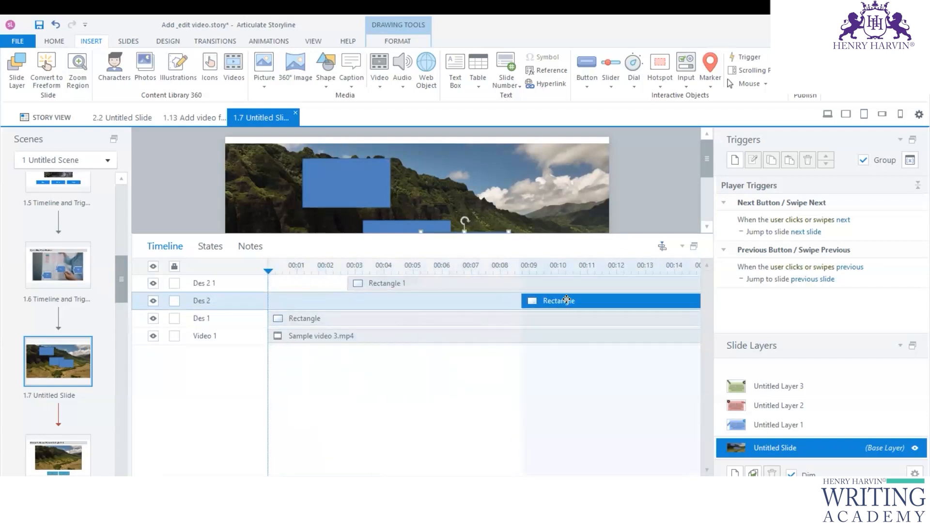
pyautogui.moveTo(332, 319); pyautogui.dragTo(673, 319)
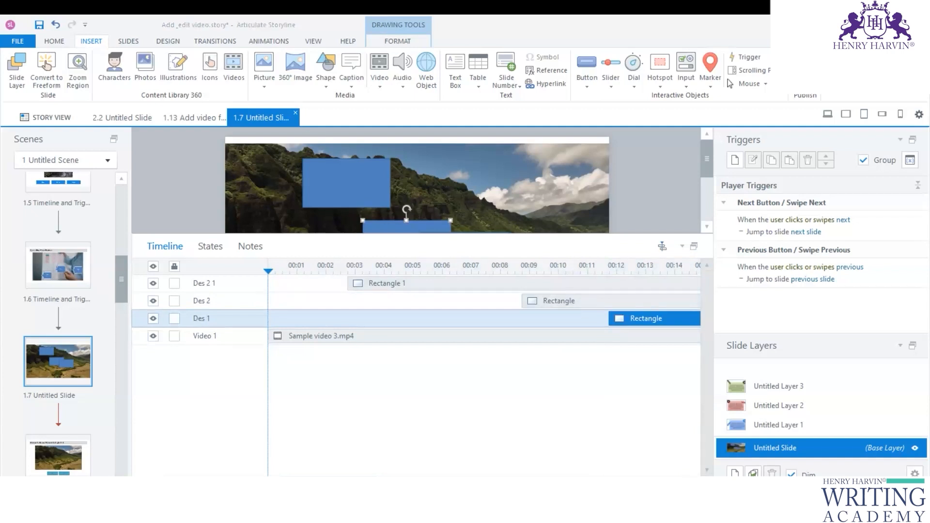
# Step: Undock the timeline and trim the end of Des 2 1 to about 34 s
pyautogui.moveTo(339, 477)
pyautogui.mouseDown()
pyautogui.moveTo(416, 478)
pyautogui.moveTo(381, 477)
pyautogui.mouseUp()
pyautogui.click(405, 474)
pyautogui.click(437, 284)
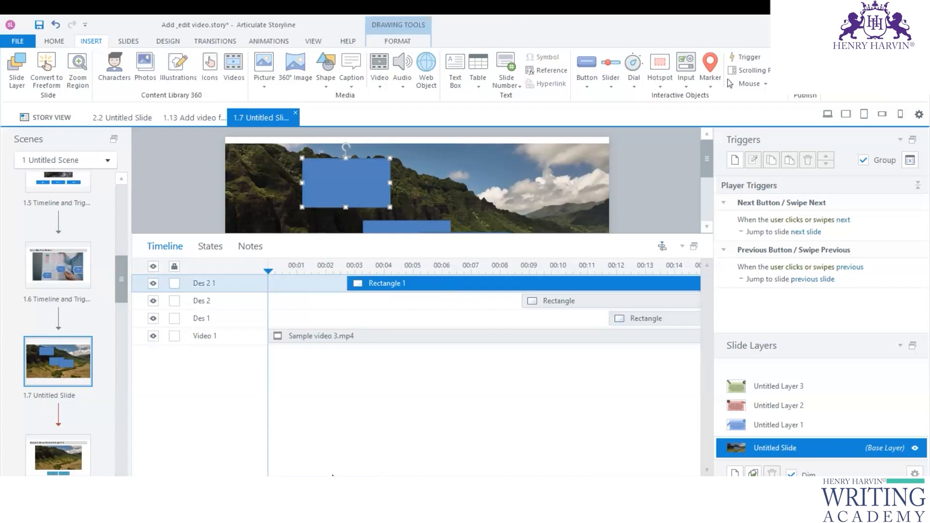
pyautogui.moveTo(596, 478); pyautogui.dragTo(648, 477)
pyautogui.moveTo(636, 284); pyautogui.dragTo(292, 284)
pyautogui.moveTo(613, 478); pyautogui.dragTo(509, 478)
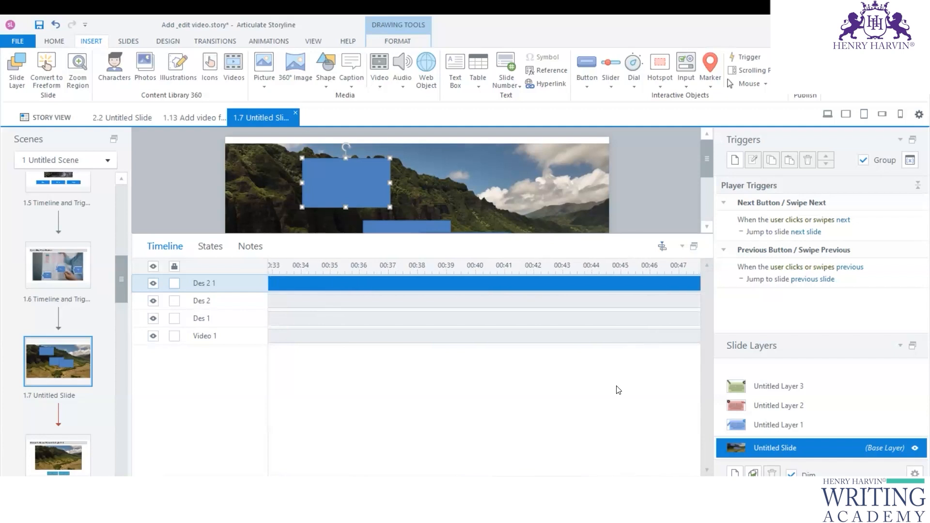
pyautogui.click(695, 247)
pyautogui.moveTo(611, 286); pyautogui.dragTo(178, 286)
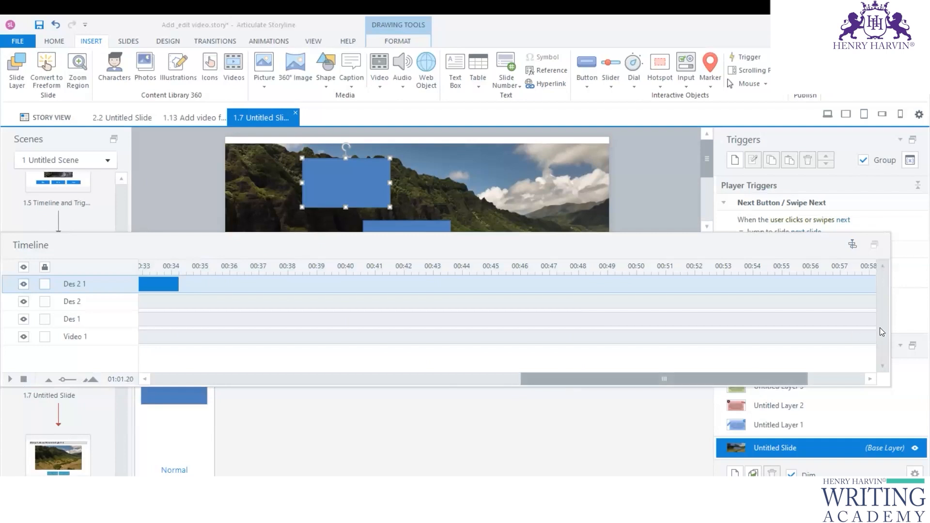
# Step: Shorten Des 1 on the timeline so that it ends at about 39.5 s
pyautogui.click(858, 320)
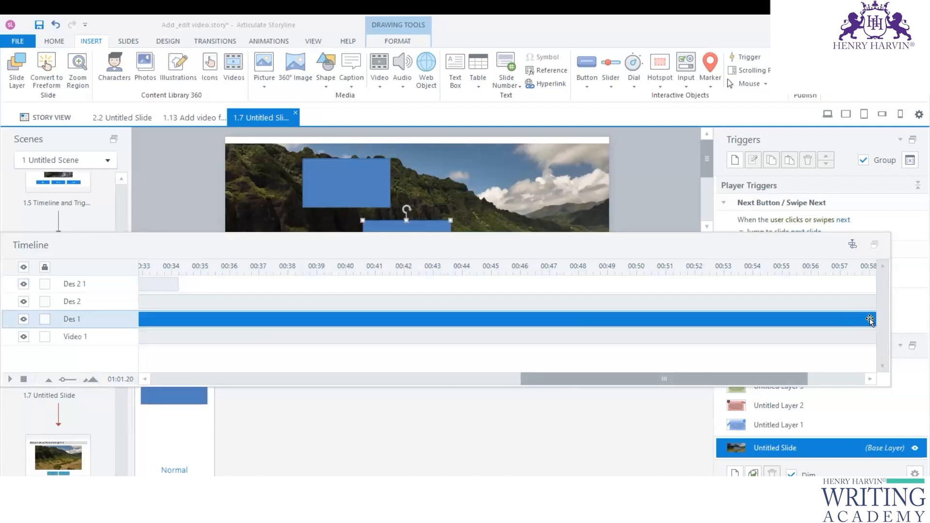
pyautogui.click(837, 380)
pyautogui.moveTo(812, 320); pyautogui.dragTo(184, 319)
# Step: Trim Des 2 1 further on the timeline so that it ends at about 9 s
pyautogui.moveTo(621, 382); pyautogui.dragTo(285, 361)
pyautogui.click(597, 288)
pyautogui.moveTo(525, 379); pyautogui.dragTo(669, 382)
pyautogui.moveTo(509, 287); pyautogui.dragTo(138, 286)
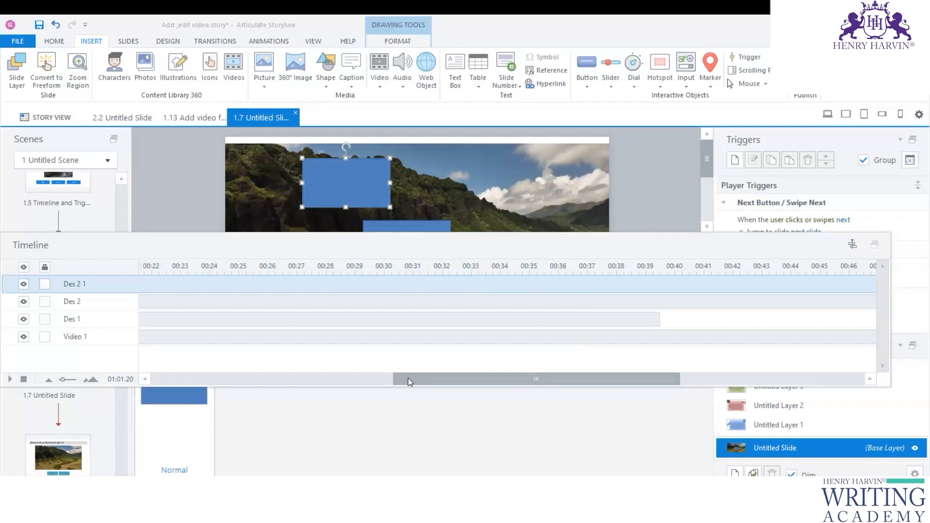
pyautogui.moveTo(409, 382); pyautogui.dragTo(189, 382)
pyautogui.moveTo(686, 283); pyautogui.dragTo(329, 284)
# Step: Shift the start of Des 2 to about 15 s and trim its end to about 39 s
pyautogui.click(410, 304)
pyautogui.moveTo(410, 304); pyautogui.dragTo(590, 297)
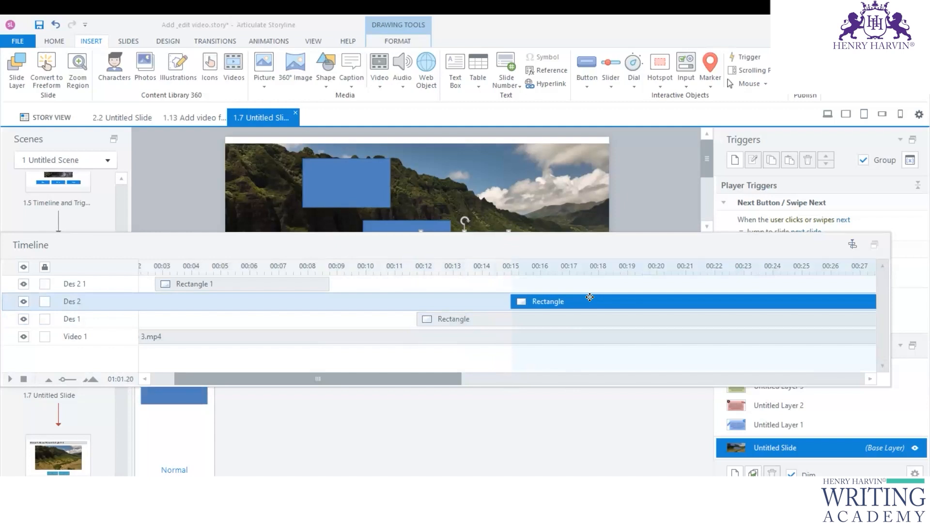
pyautogui.moveTo(415, 382); pyautogui.dragTo(776, 411)
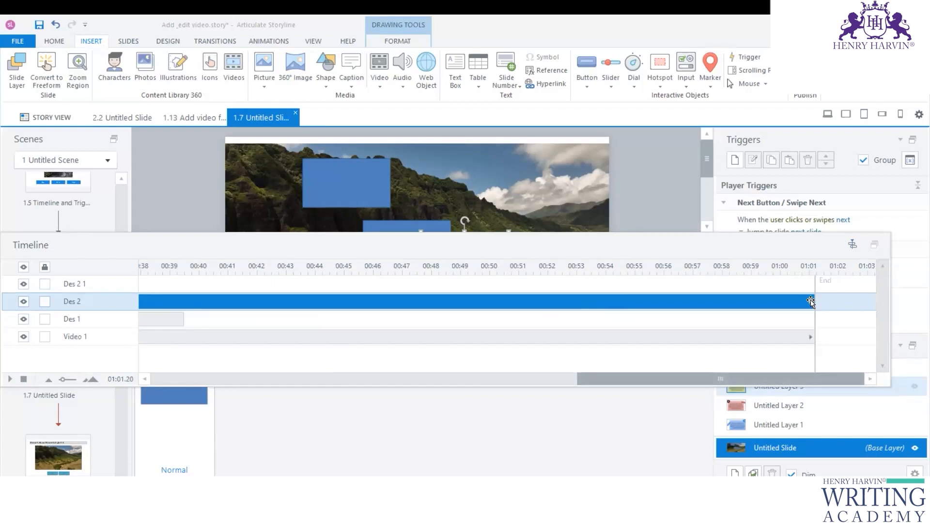
pyautogui.moveTo(813, 303); pyautogui.dragTo(580, 323)
# Step: Move the start of Des 1 to about 39 s and shorten Des 2 to end at about 24.5 s
pyautogui.moveTo(603, 382); pyautogui.dragTo(361, 382)
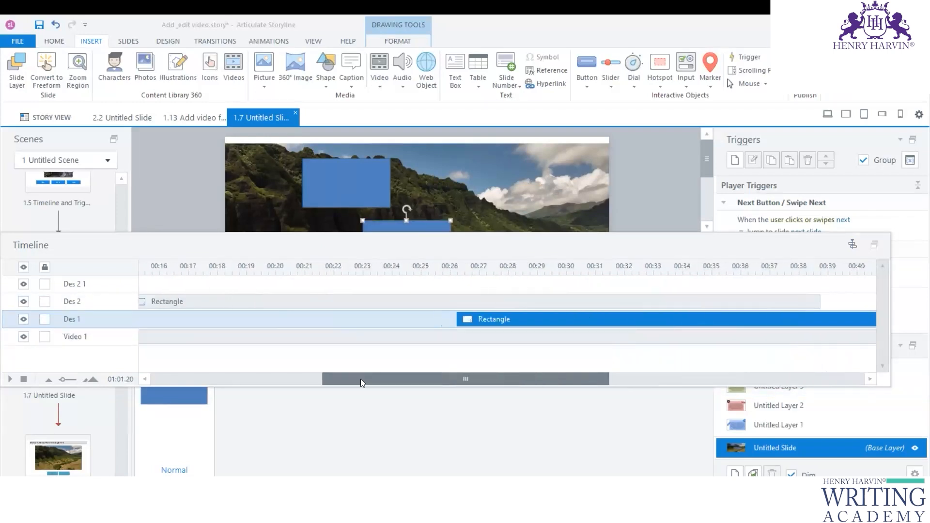
pyautogui.moveTo(459, 320); pyautogui.dragTo(407, 305)
pyautogui.click(818, 303)
# Step: Adjust Des 2 1 to end at about 8 s and Des 2 to run from about 17 s to 24 s
pyautogui.moveTo(436, 379); pyautogui.dragTo(264, 379)
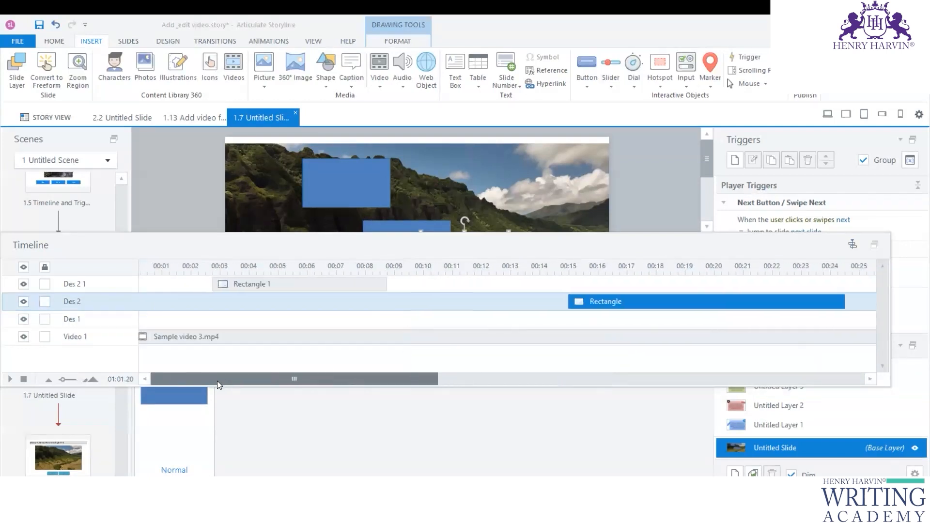
pyautogui.click(327, 293)
pyautogui.moveTo(392, 285); pyautogui.dragTo(421, 285)
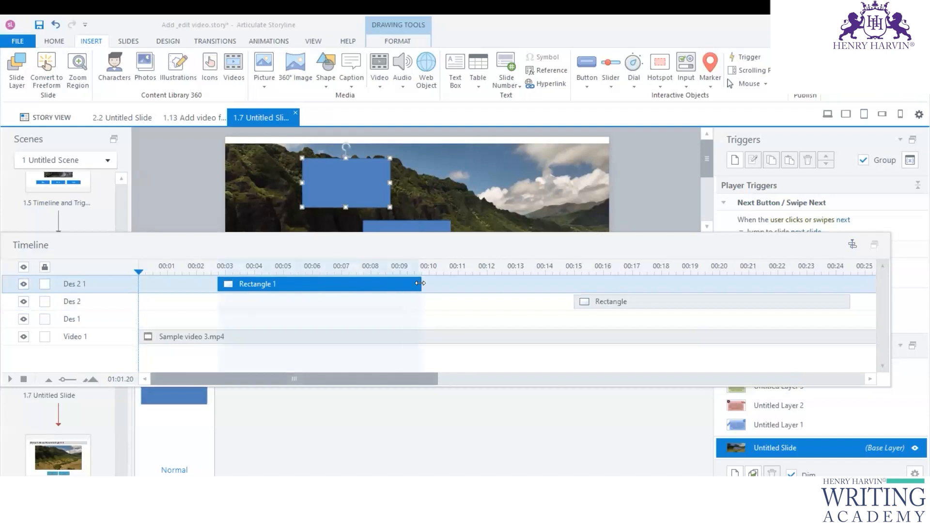
pyautogui.click(680, 304)
pyautogui.moveTo(850, 302); pyautogui.dragTo(786, 302)
pyautogui.moveTo(725, 305); pyautogui.dragTo(777, 304)
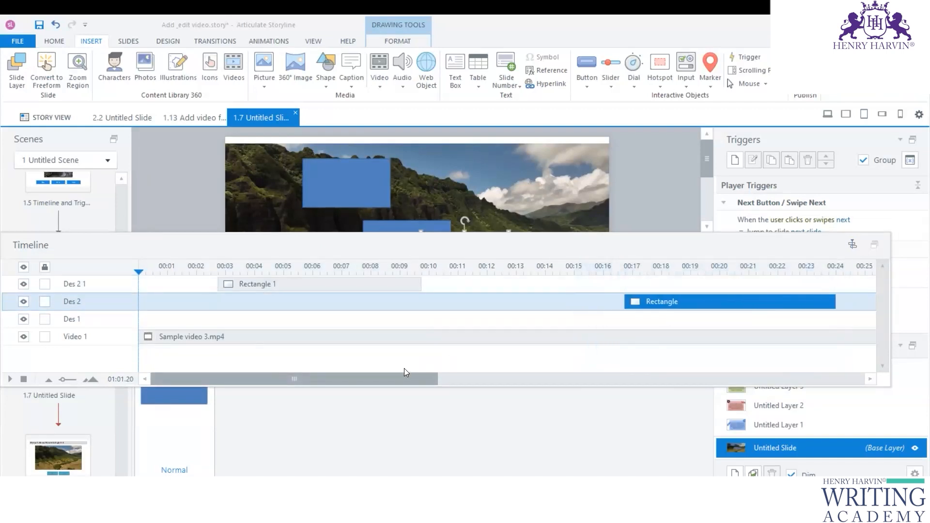
pyautogui.click(421, 284)
pyautogui.moveTo(421, 283); pyautogui.dragTo(375, 284)
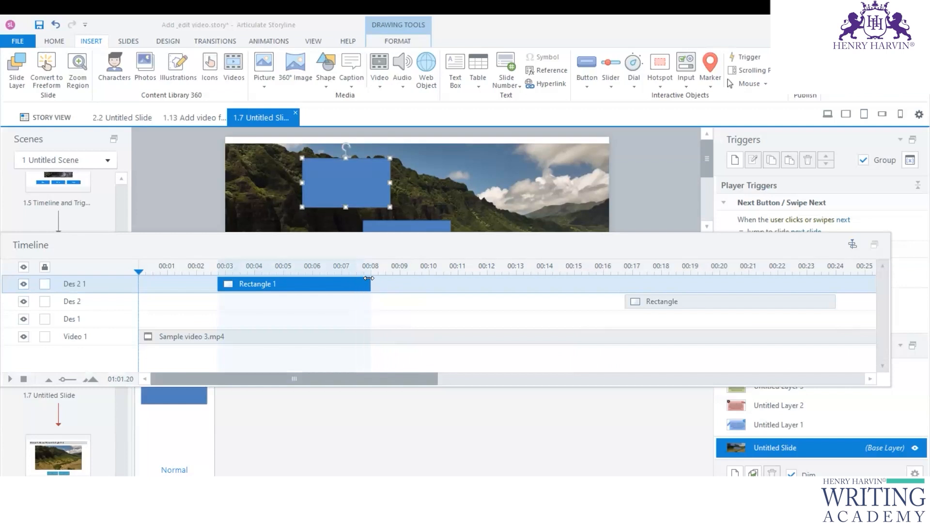
# Step: Trim the end of Des 2 on the timeline to about 22.5 s
pyautogui.moveTo(360, 379); pyautogui.dragTo(540, 406)
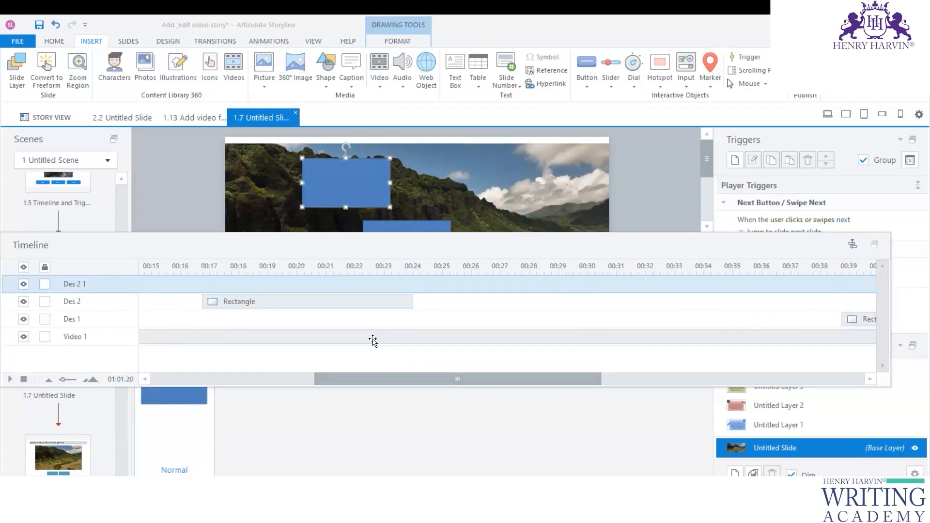
pyautogui.click(413, 303)
pyautogui.moveTo(412, 303); pyautogui.dragTo(369, 303)
# Step: Retime Des 1 on the timeline to run from about 31 s to about 38 s
pyautogui.moveTo(858, 323); pyautogui.dragTo(717, 320)
pyautogui.moveTo(568, 379); pyautogui.dragTo(589, 383)
pyautogui.moveTo(761, 317); pyautogui.dragTo(642, 318)
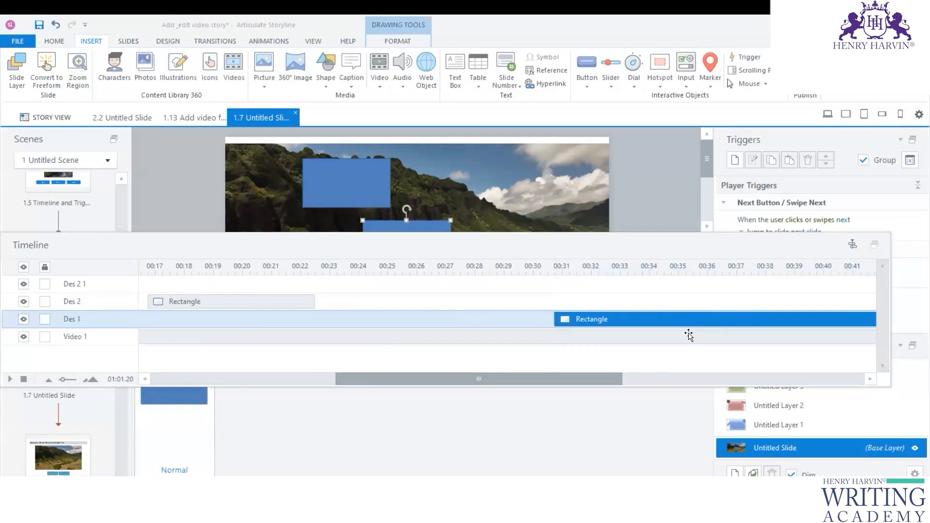
pyautogui.moveTo(601, 385); pyautogui.dragTo(780, 384)
pyautogui.moveTo(478, 320); pyautogui.dragTo(279, 308)
# Step: Rename the timeline object Des 2 1 as "Des 3"
pyautogui.moveTo(533, 379); pyautogui.dragTo(161, 324)
pyautogui.moveTo(252, 379); pyautogui.dragTo(228, 356)
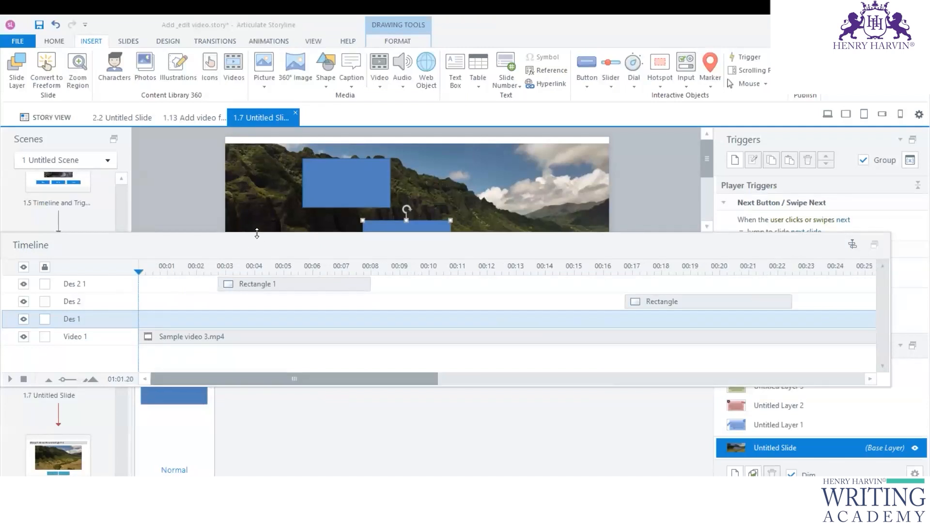
pyautogui.moveTo(257, 234); pyautogui.dragTo(257, 249)
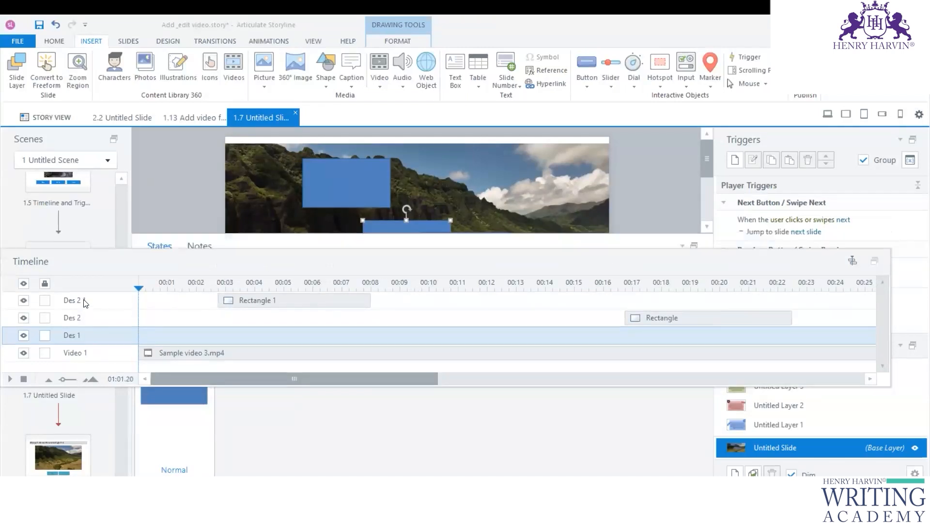
pyautogui.doubleClick(86, 300)
pyautogui.moveTo(95, 298); pyautogui.dragTo(78, 298)
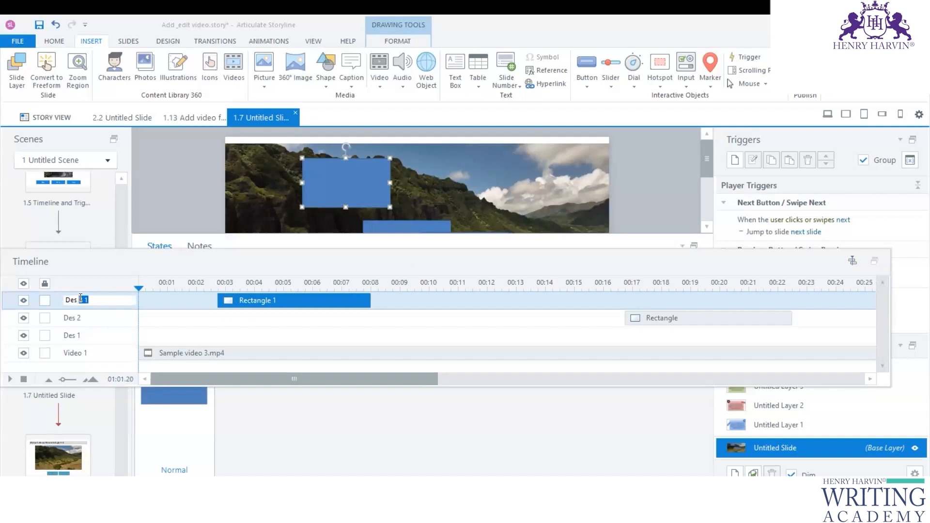
pyautogui.write('3')
pyautogui.click(189, 301)
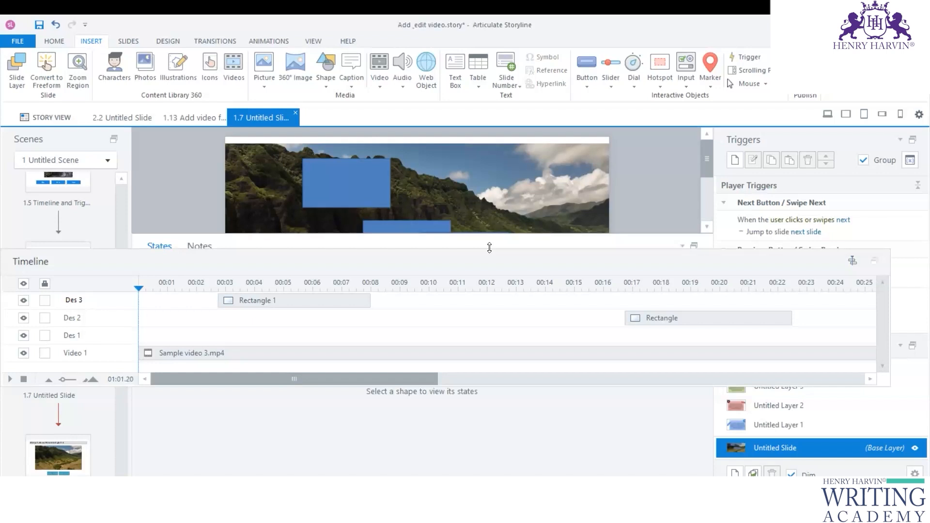
# Step: Dock the timeline again, shrink it to reveal the whole slide, and review when each of the three rectangles appears
pyautogui.moveTo(489, 247); pyautogui.dragTo(489, 260)
pyautogui.click(874, 275)
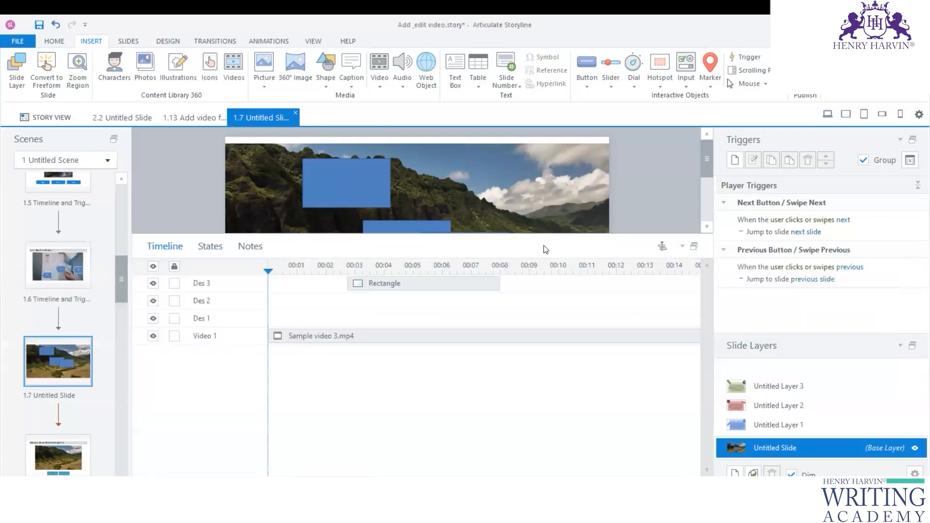
pyautogui.moveTo(546, 234); pyautogui.dragTo(538, 370)
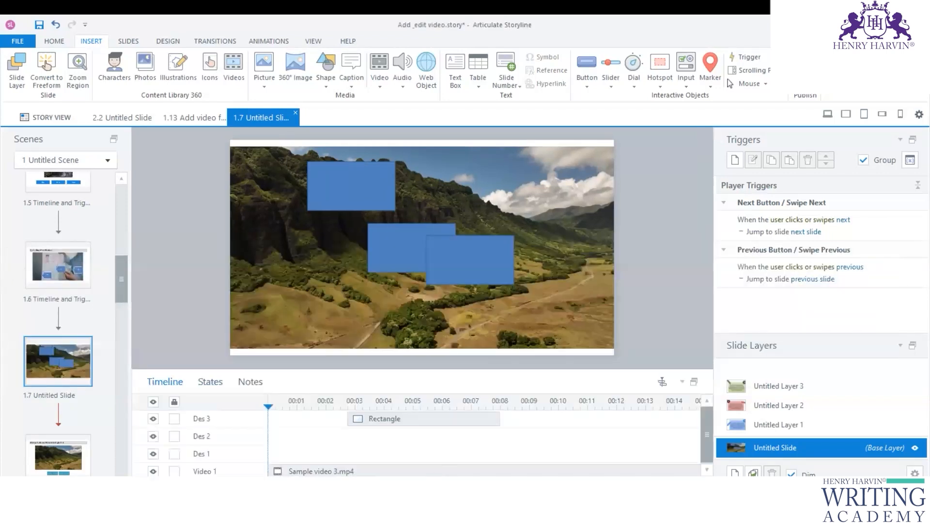
pyautogui.hscroll(15, 484, 438)
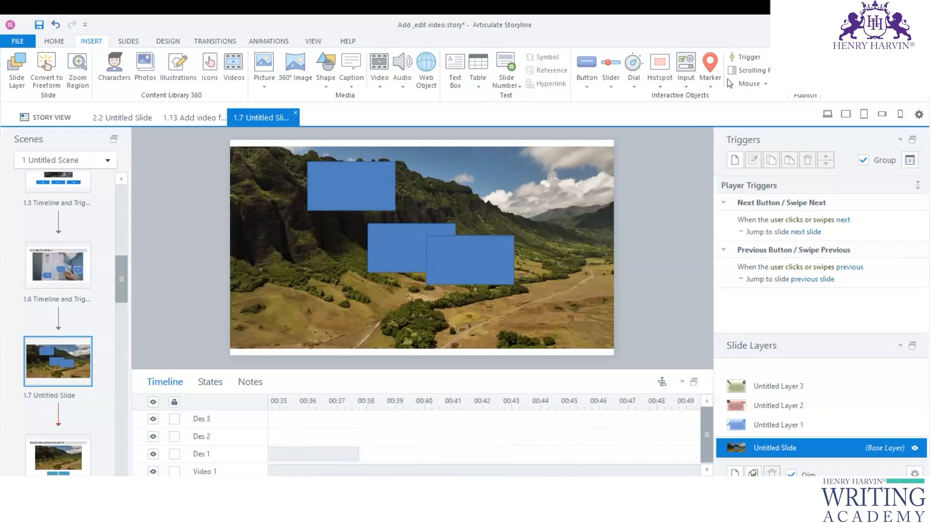
pyautogui.hscroll(-12, 485, 438)
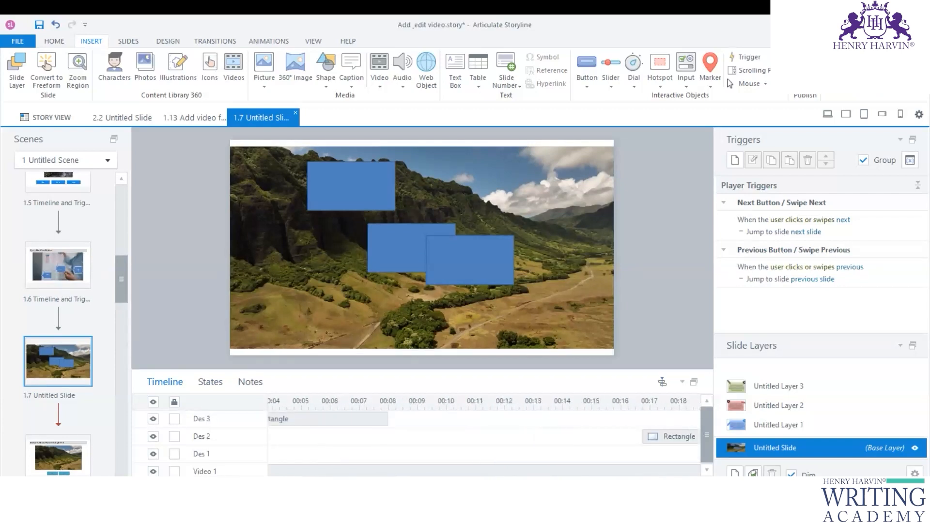
pyautogui.hscroll(-3, 485, 438)
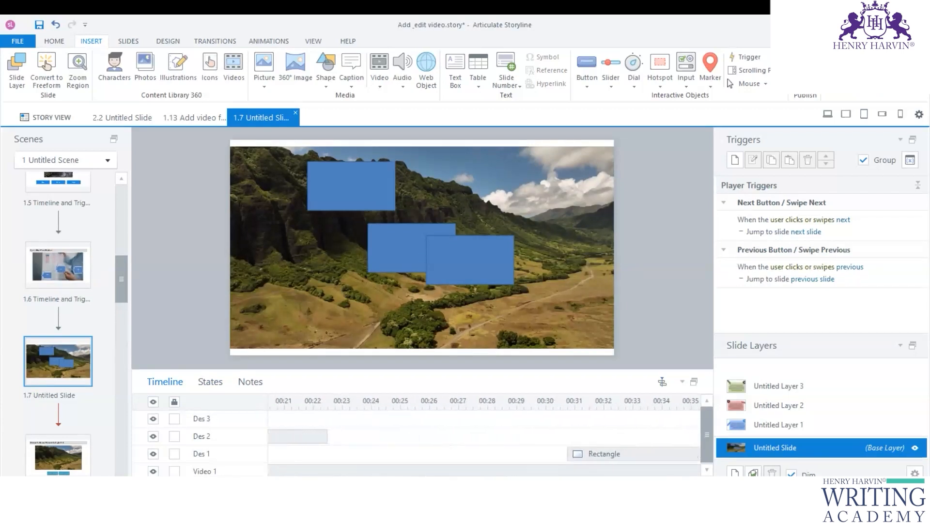
pyautogui.hscroll(8, 484, 438)
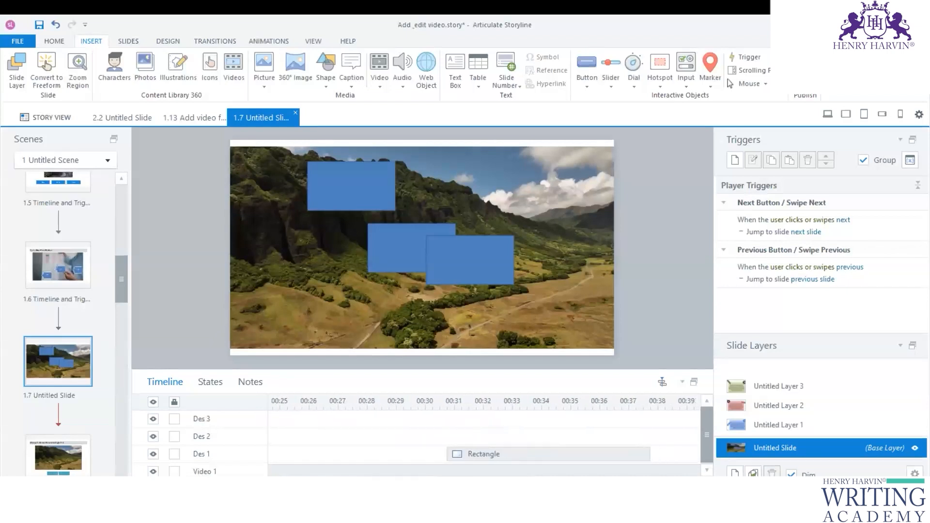
pyautogui.hscroll(-8, 484, 439)
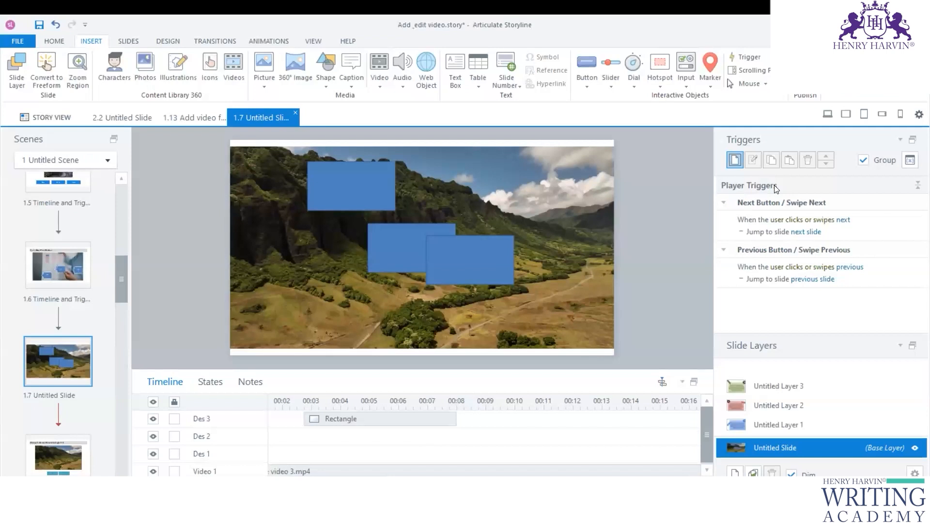
# Step: Add a trigger that shows Untitled Layer 1 when the user clicks Des 1
pyautogui.click(735, 160)
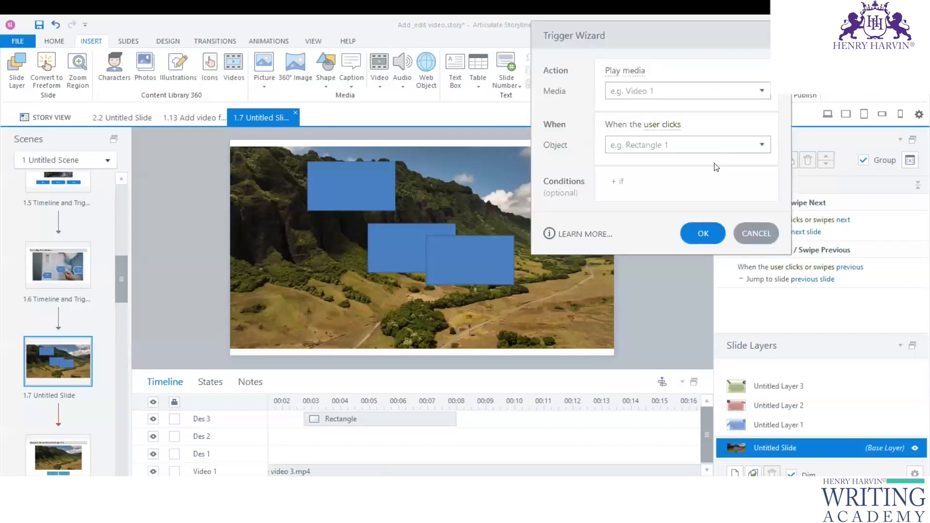
pyautogui.click(651, 199)
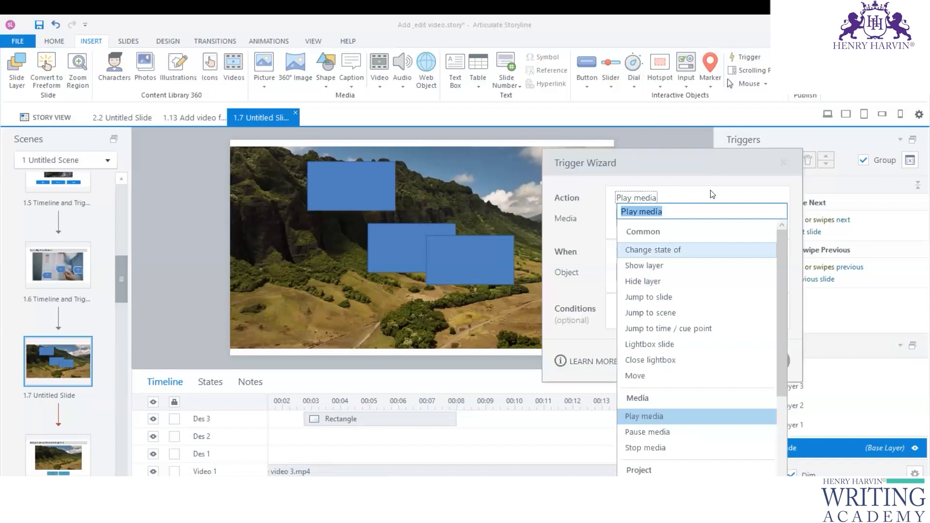
pyautogui.scroll(-1, 690, 441)
pyautogui.scroll(1, 690, 439)
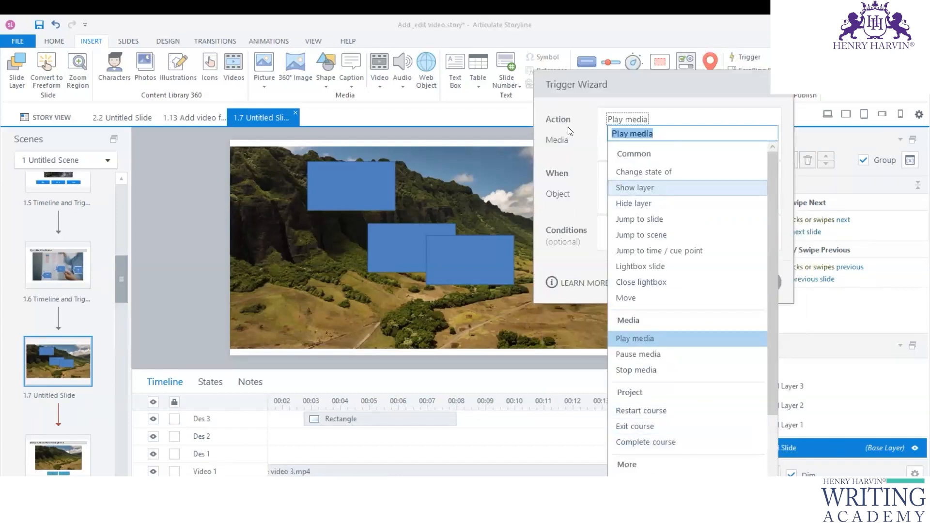
pyautogui.click(660, 192)
pyautogui.click(665, 140)
pyautogui.click(657, 257)
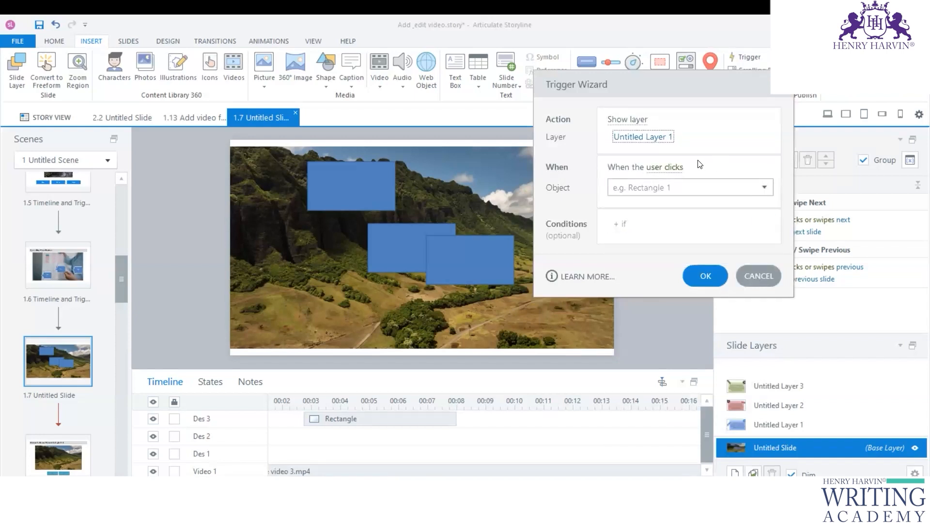
pyautogui.click(764, 188)
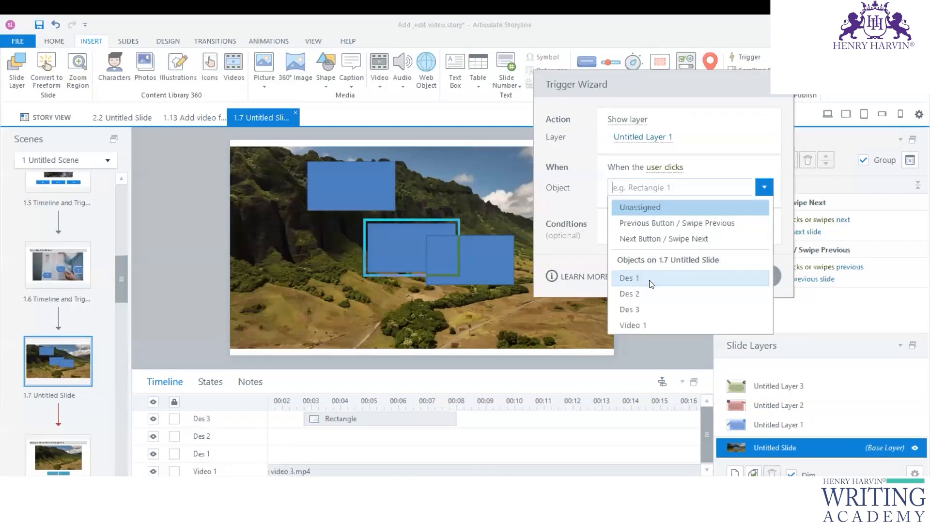
pyautogui.click(652, 285)
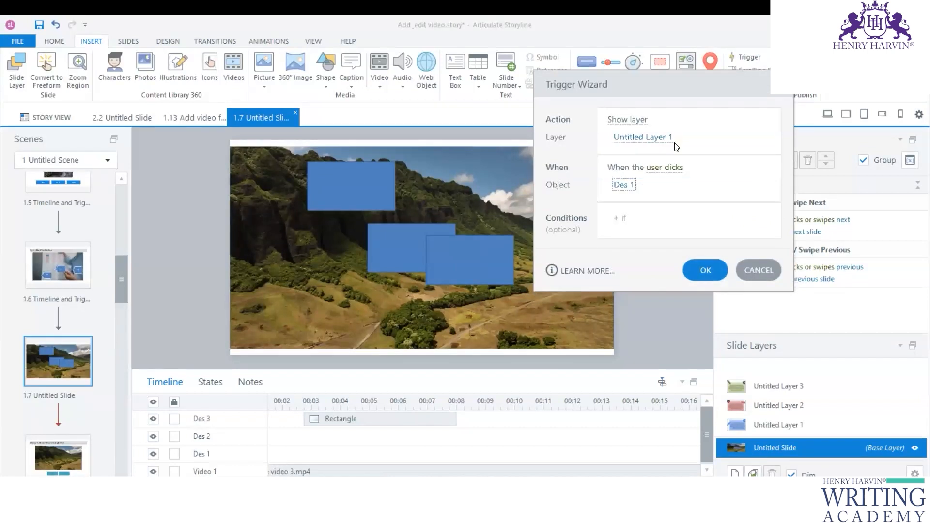
pyautogui.click(704, 270)
# Step: Copy the click trigger of Des 1 onto the rectangles Des 2 and Des 3
pyautogui.click(861, 225)
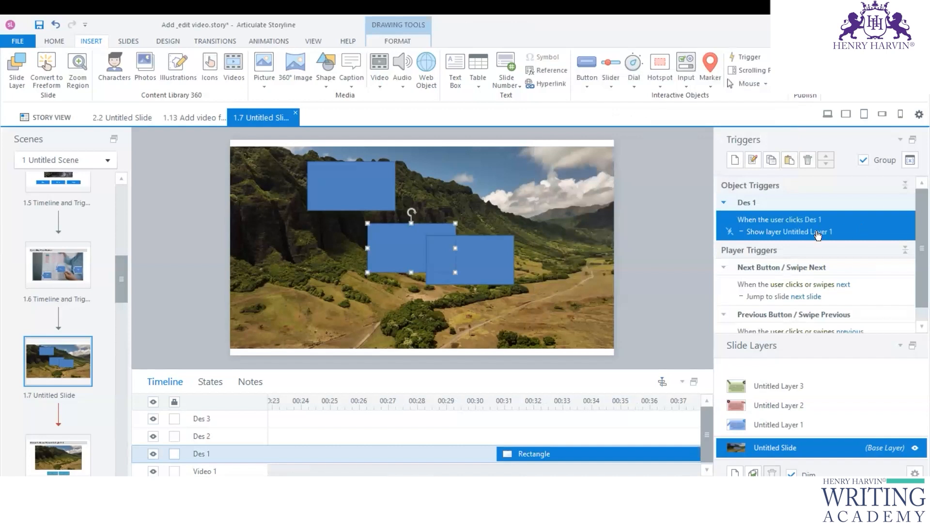
pyautogui.click(510, 265)
pyautogui.hotkey('ctrl', 'v')
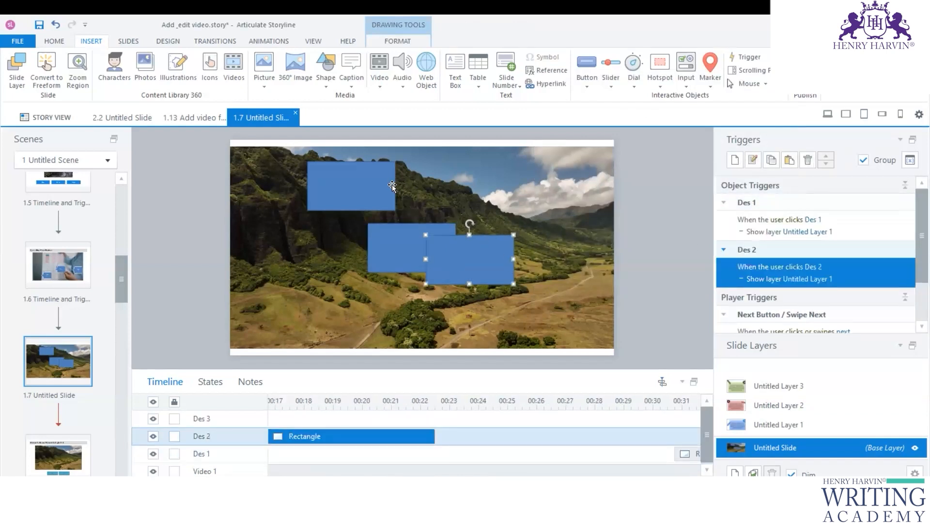
pyautogui.click(392, 186)
pyautogui.hotkey('ctrl', 'v')
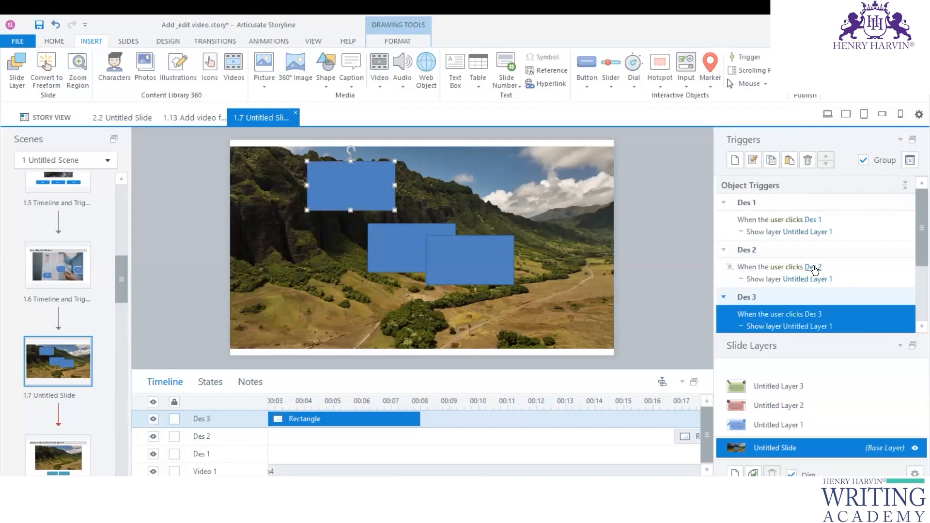
# Step: Reassign the Des 2 click trigger to Des 3 and delete the duplicate Show layer trigger under Des 3
pyautogui.click(815, 267)
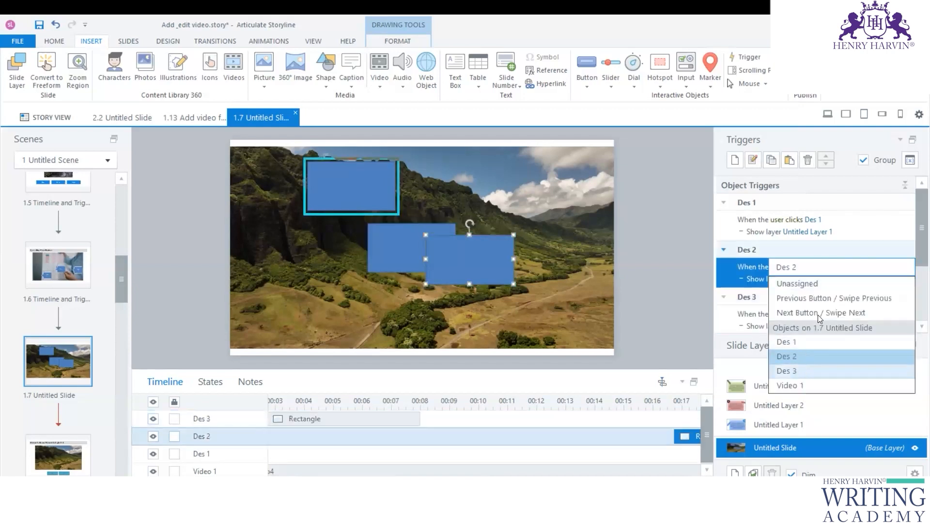
pyautogui.click(817, 371)
pyautogui.click(703, 288)
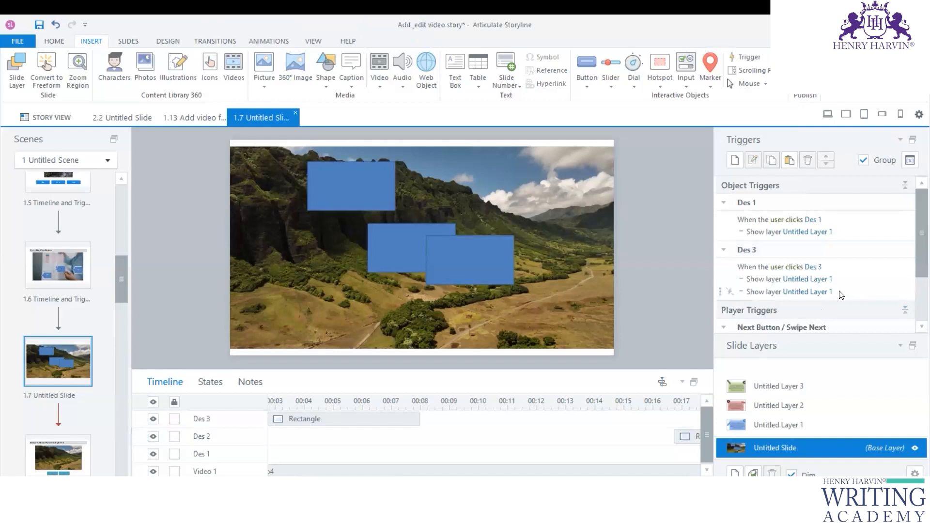
pyautogui.click(833, 291)
pyautogui.press('Delete')
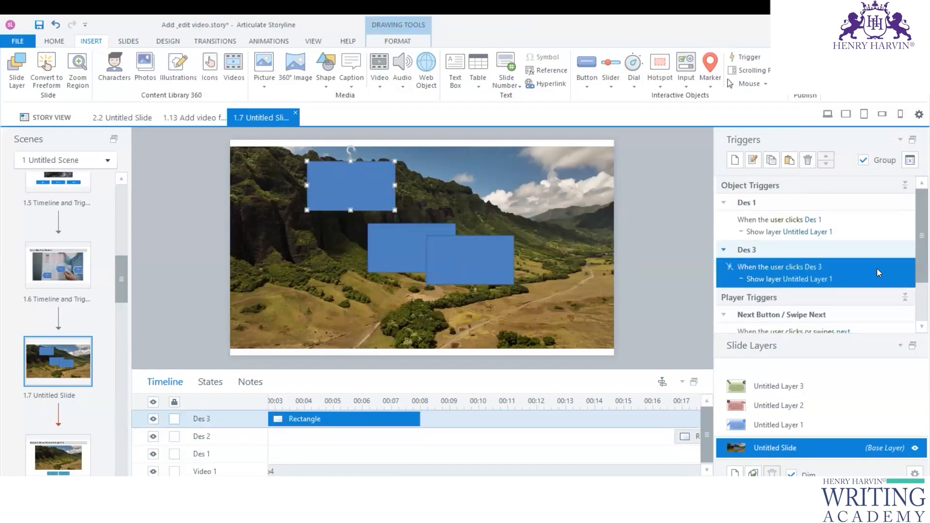
# Step: Reassign the remaining Des 3 click trigger to Des 2 and make it show Untitled Layer 2
pyautogui.click(822, 268)
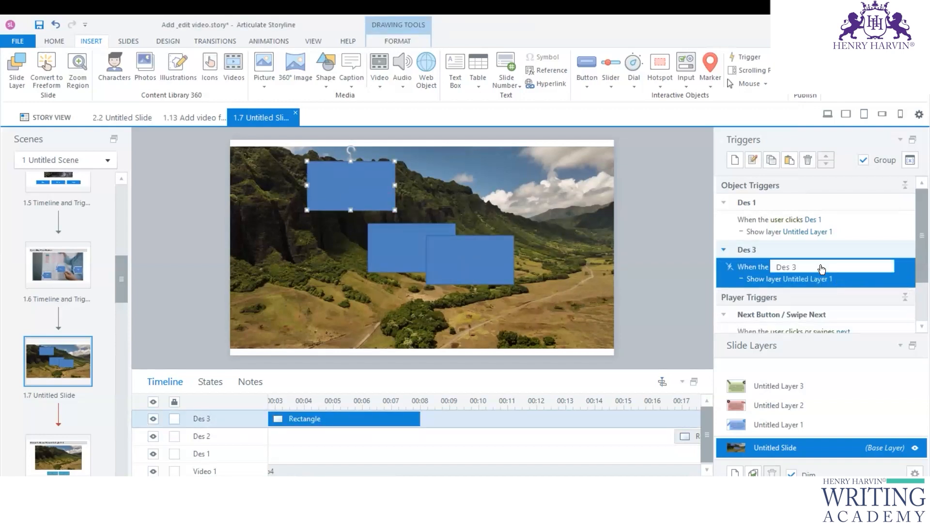
pyautogui.click(822, 268)
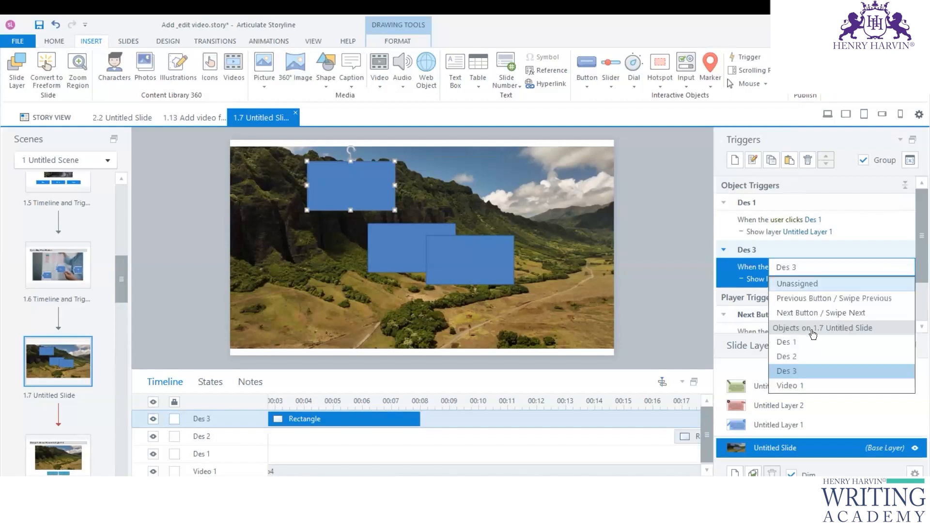
pyautogui.click(799, 362)
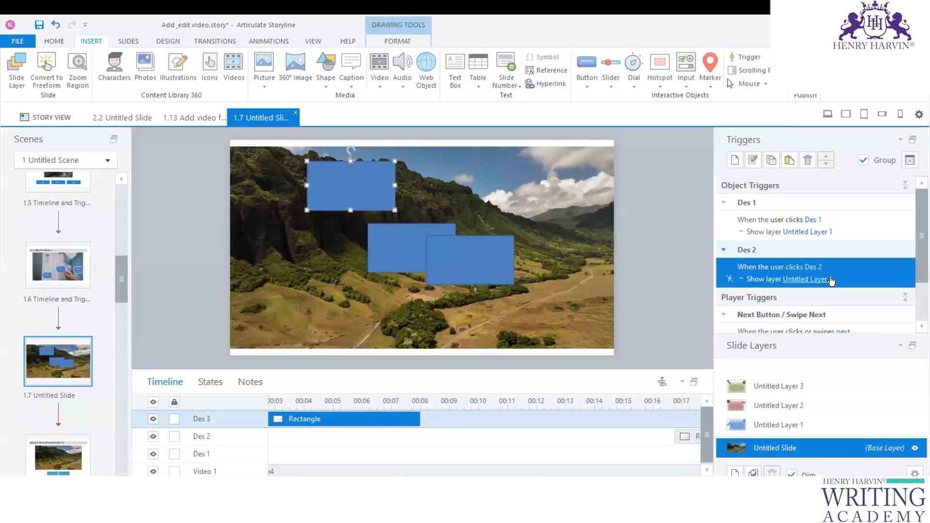
pyautogui.click(814, 279)
pyautogui.click(800, 338)
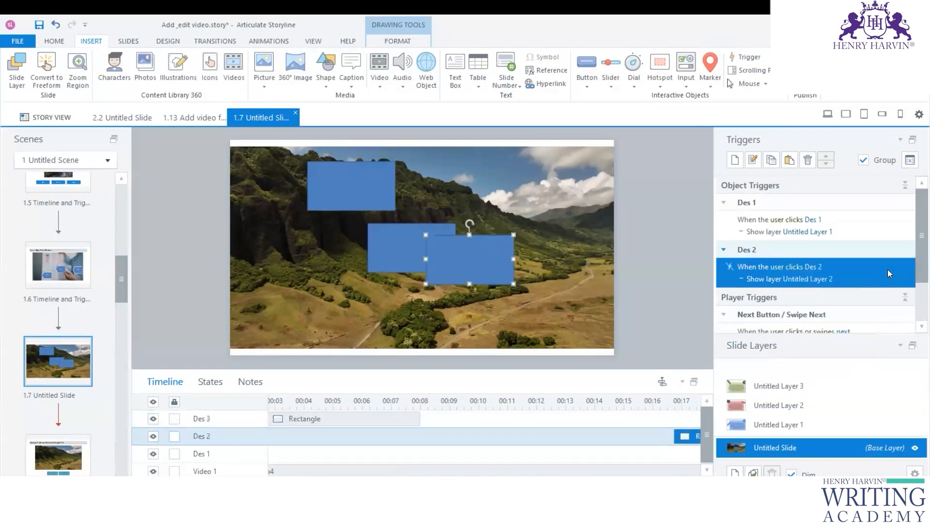
# Step: Give the Des 3 rectangle on the base layer a click trigger that shows Untitled Layer 3
pyautogui.click(381, 203)
pyautogui.click(778, 386)
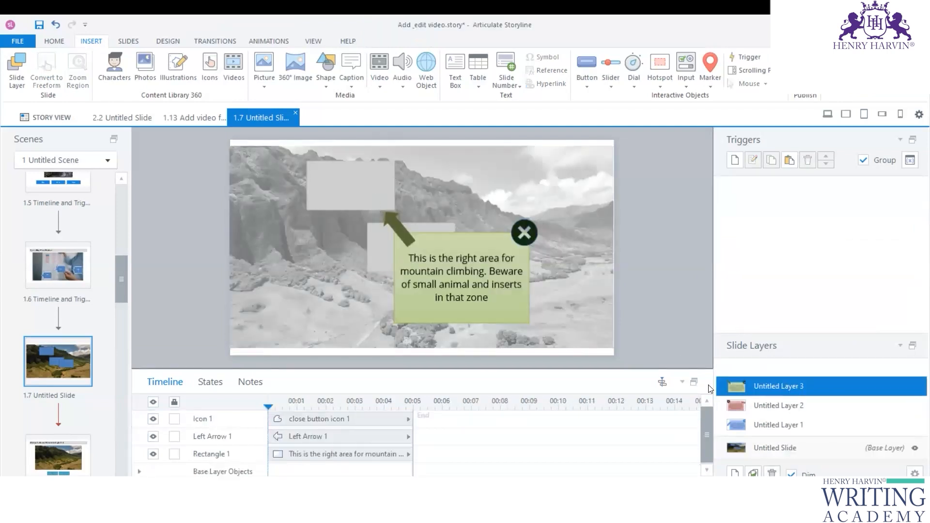
pyautogui.click(788, 449)
pyautogui.click(363, 205)
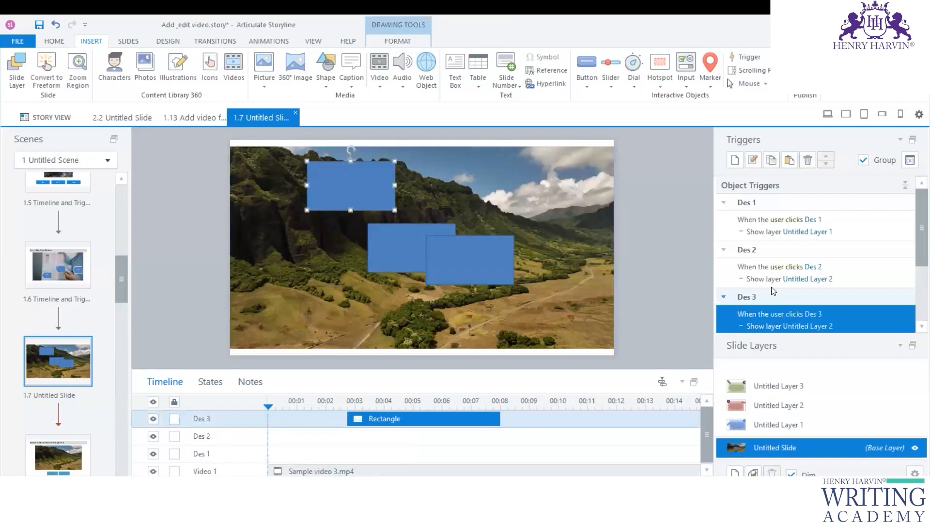
pyautogui.click(828, 325)
pyautogui.click(837, 399)
pyautogui.click(694, 304)
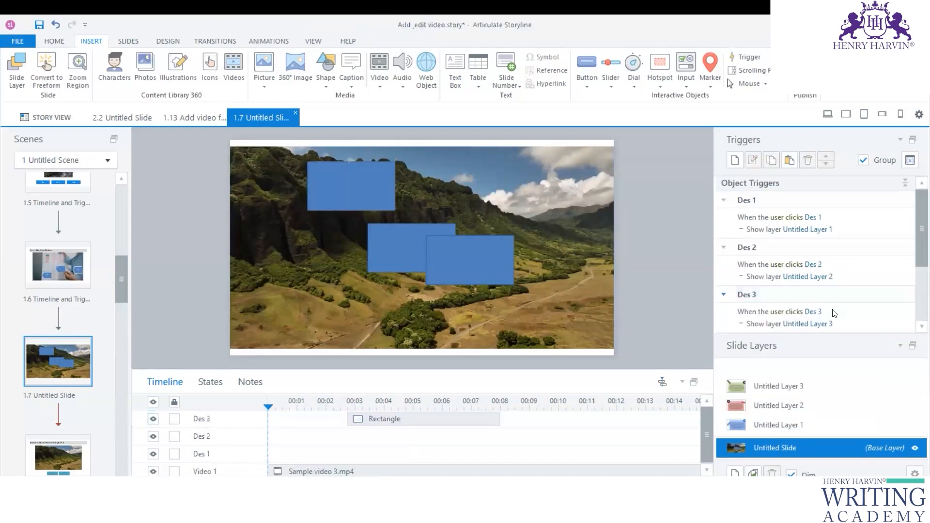
# Step: Compare the Untitled Layer 2 callout with the Des 2 rectangle on the base layer and open Untitled Layer 1
pyautogui.click(802, 405)
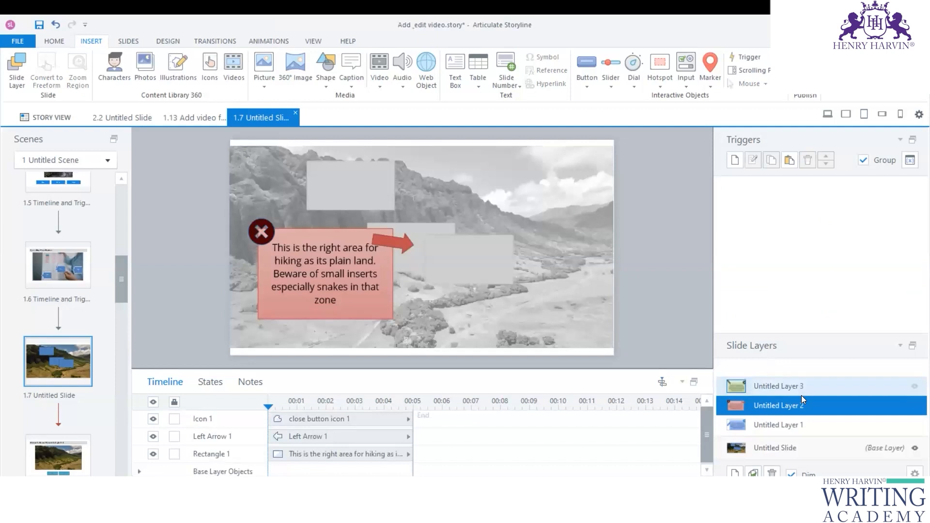
pyautogui.click(769, 448)
pyautogui.click(477, 269)
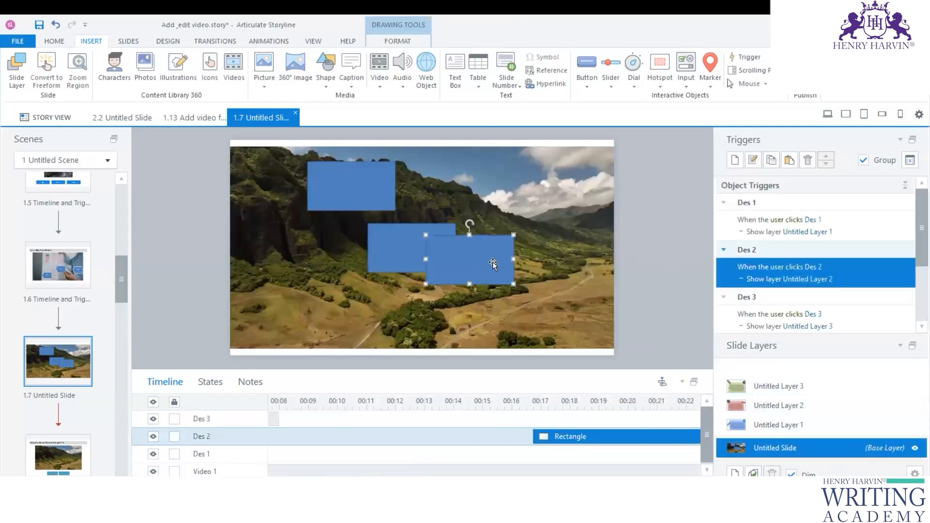
pyautogui.click(790, 387)
pyautogui.click(787, 425)
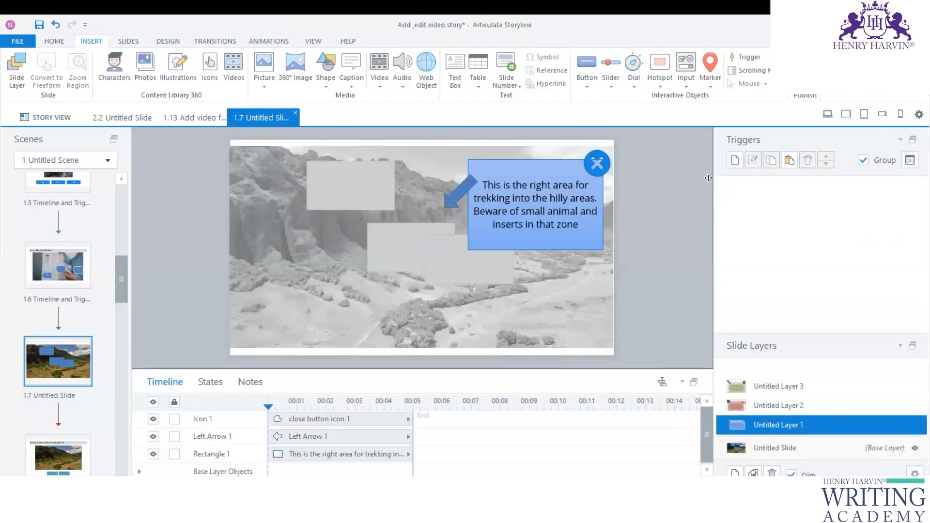
pyautogui.click(735, 161)
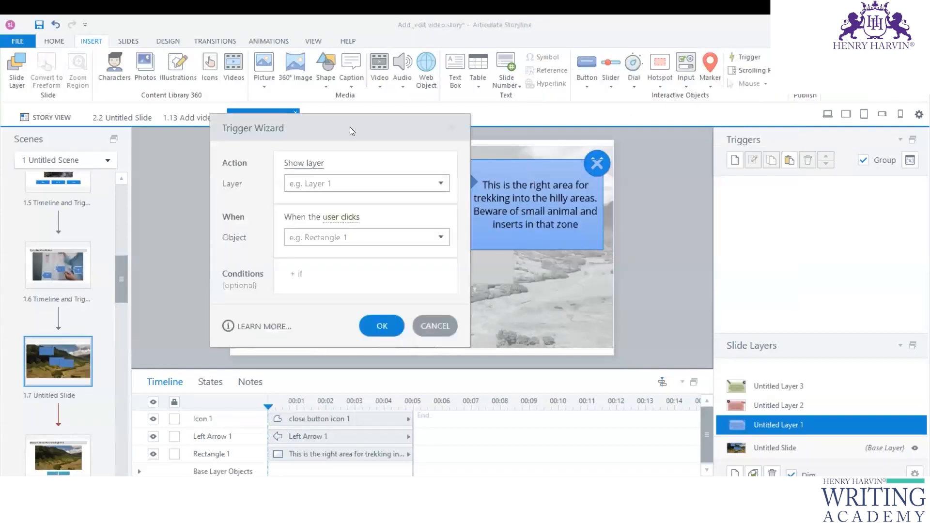
pyautogui.click(193, 112)
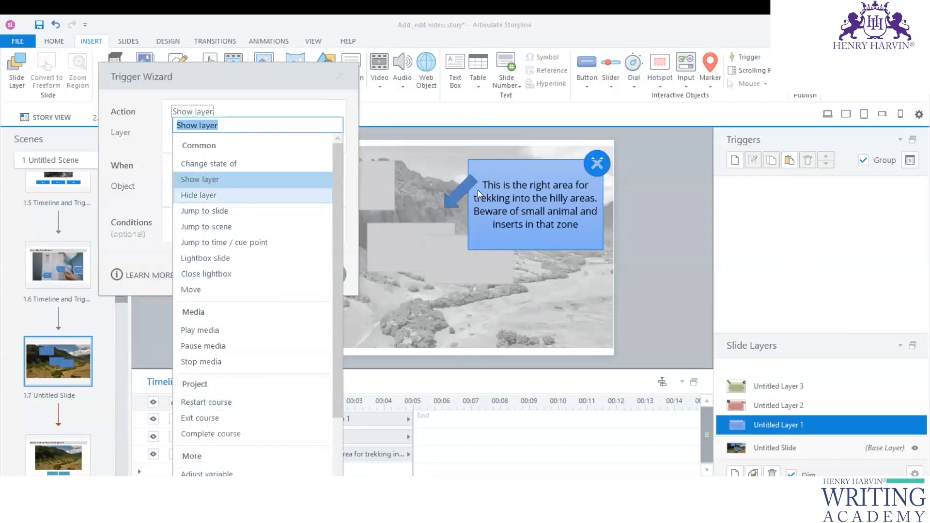
pyautogui.click(398, 134)
pyautogui.click(324, 276)
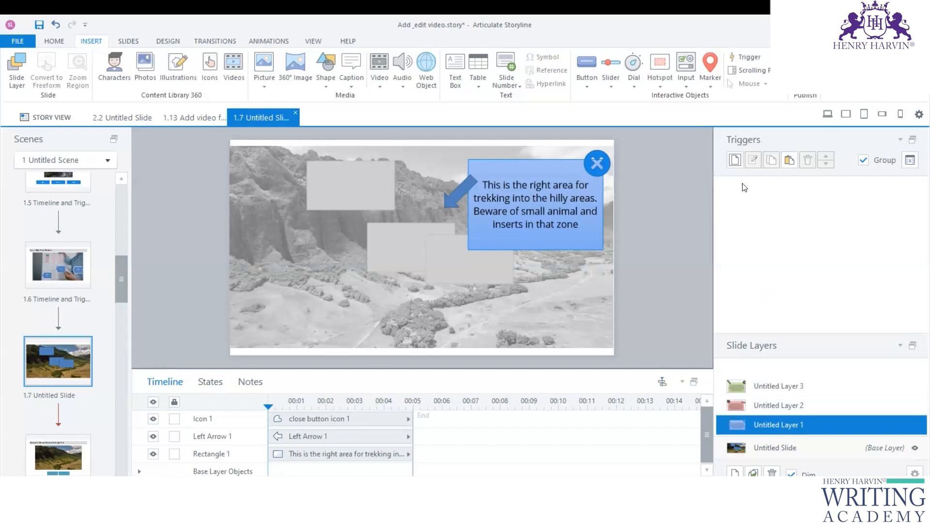
# Step: Add a trigger on Untitled Layer 1 that hides this layer when the user clicks the close icon, Icon 1
pyautogui.click(735, 160)
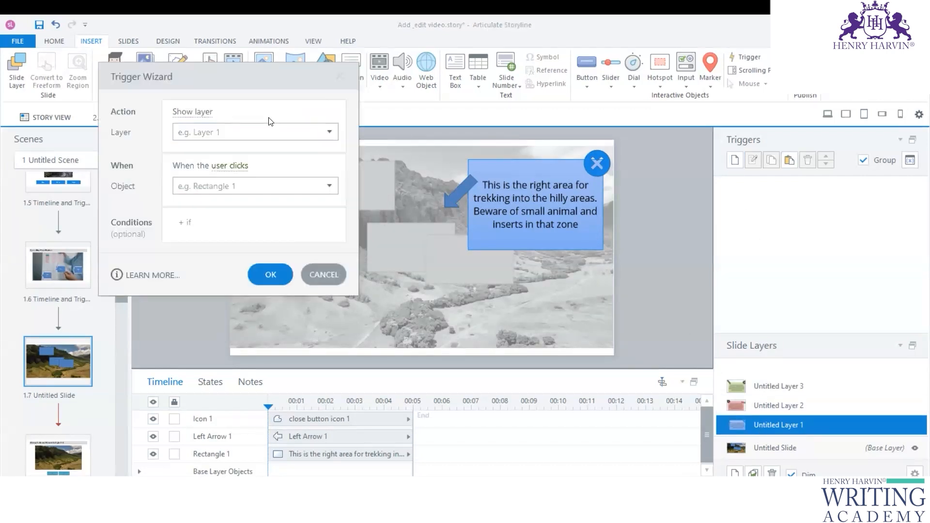
pyautogui.click(193, 111)
pyautogui.moveTo(335, 164)
pyautogui.mouseDown()
pyautogui.moveTo(337, 219)
pyautogui.moveTo(341, 174)
pyautogui.mouseUp()
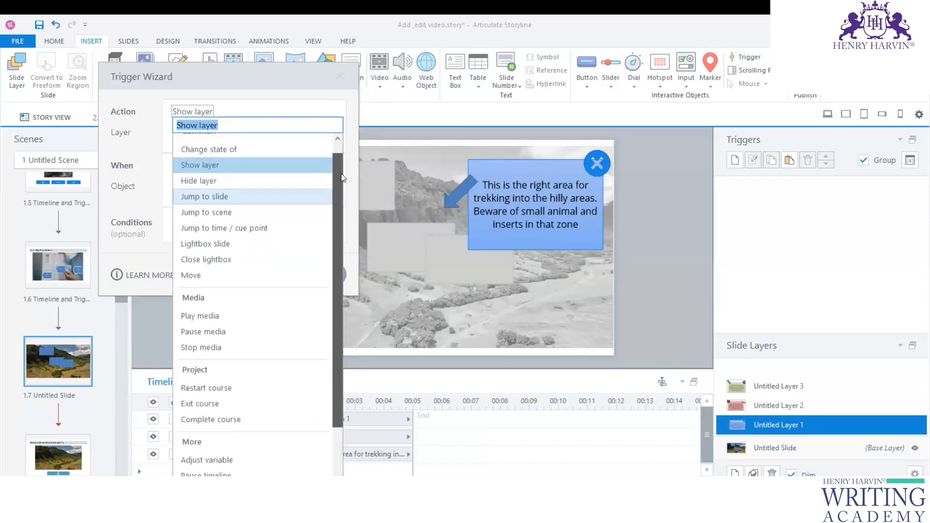
pyautogui.click(261, 187)
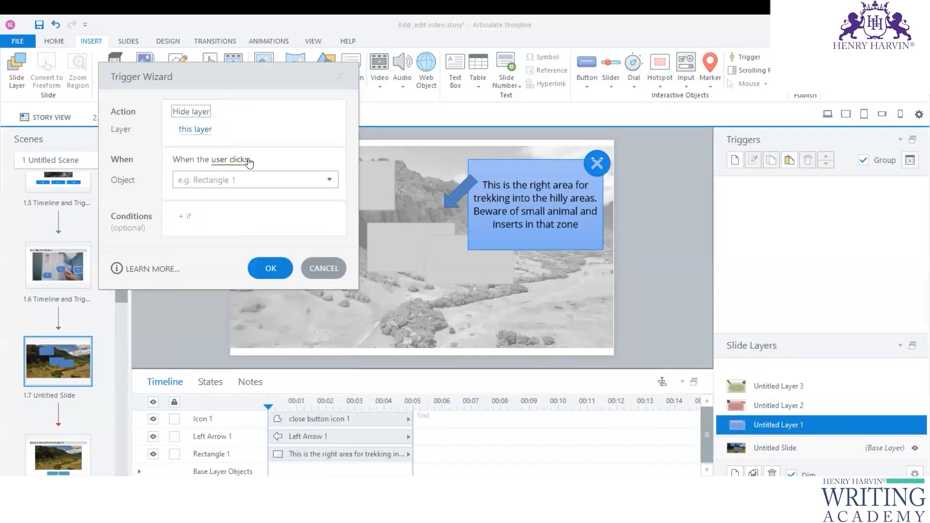
pyautogui.click(325, 181)
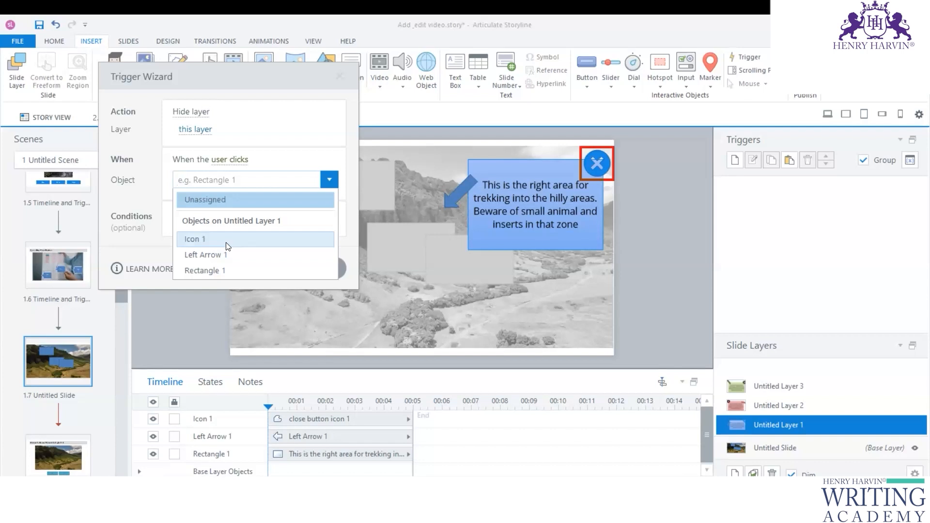
pyautogui.click(228, 239)
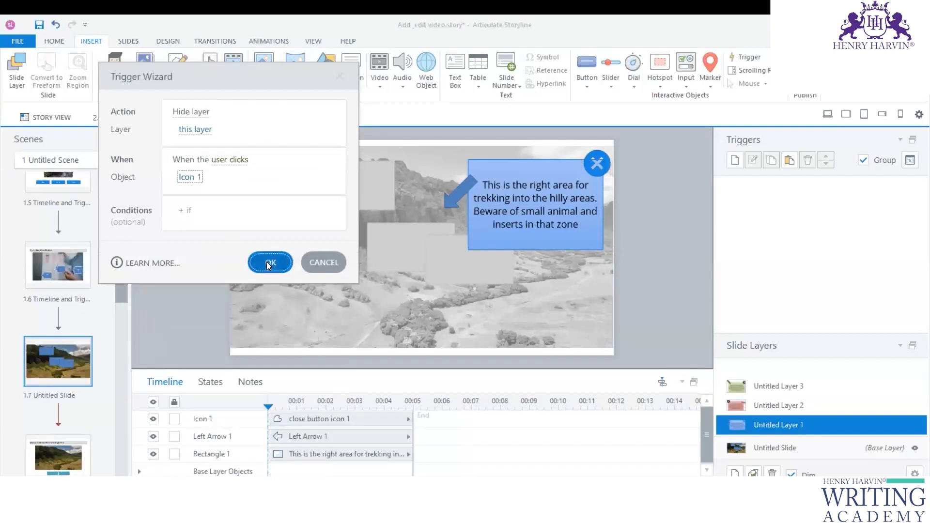
pyautogui.click(267, 264)
pyautogui.click(861, 229)
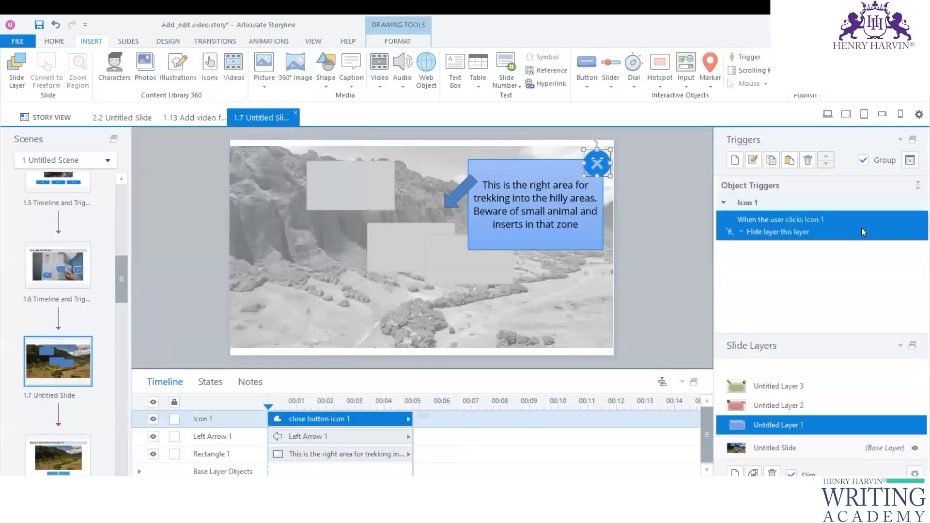
# Step: Add a trigger on Untitled Layer 2 that hides this layer when the user clicks its close icon, Icon 1
pyautogui.click(798, 405)
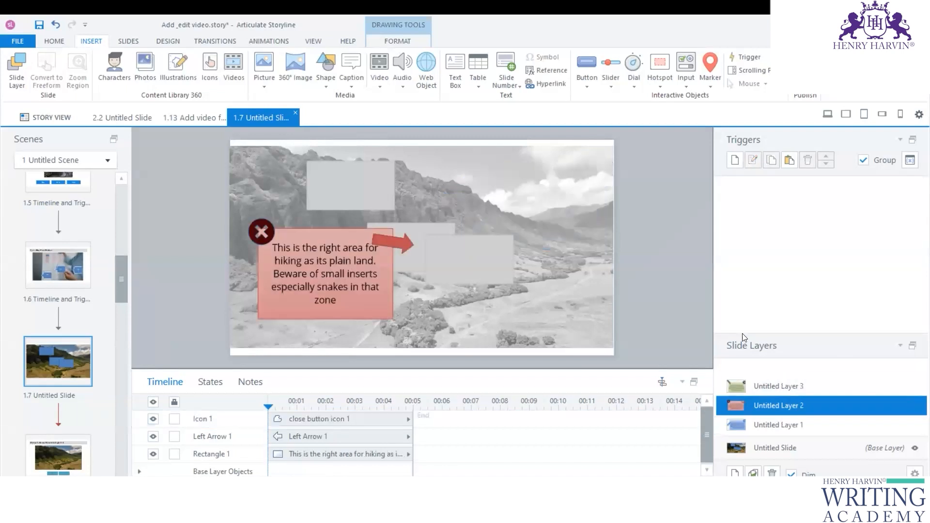
pyautogui.click(735, 160)
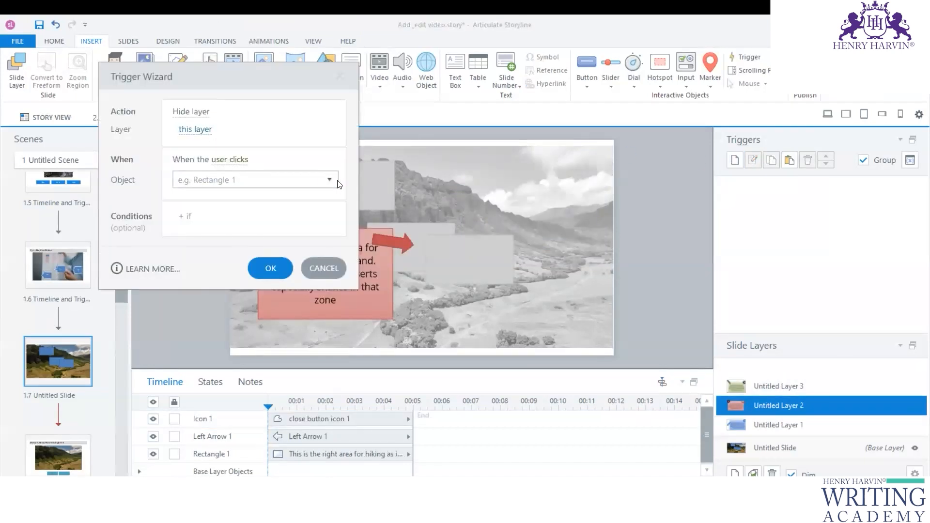
pyautogui.click(330, 180)
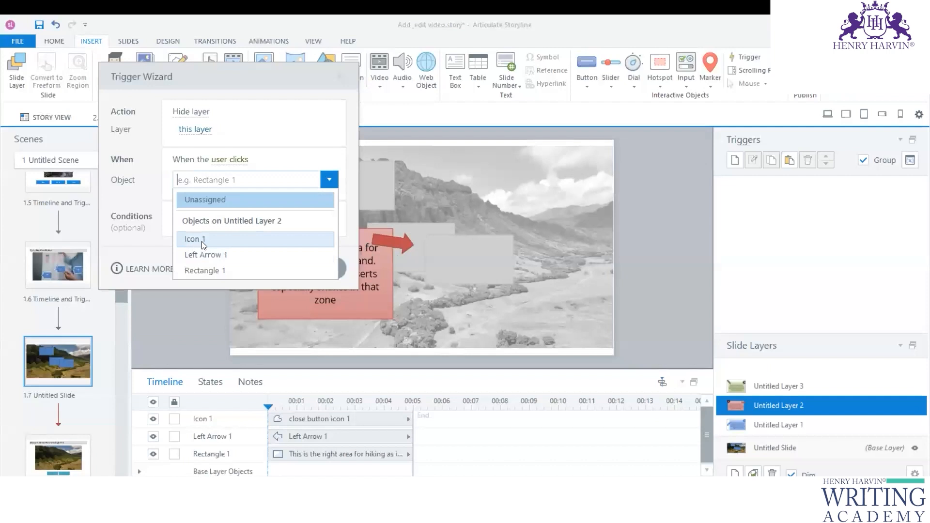
pyautogui.click(268, 106)
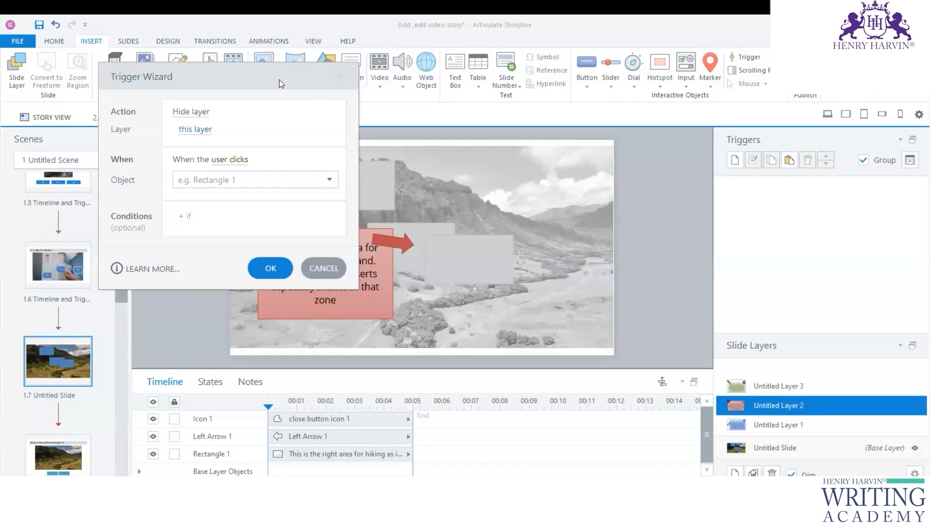
pyautogui.moveTo(279, 79); pyautogui.dragTo(588, 94)
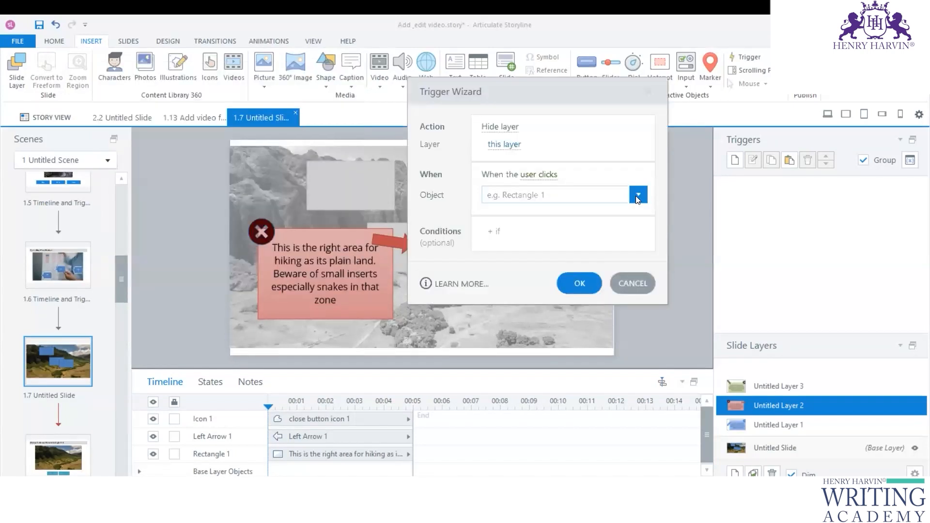
pyautogui.click(263, 233)
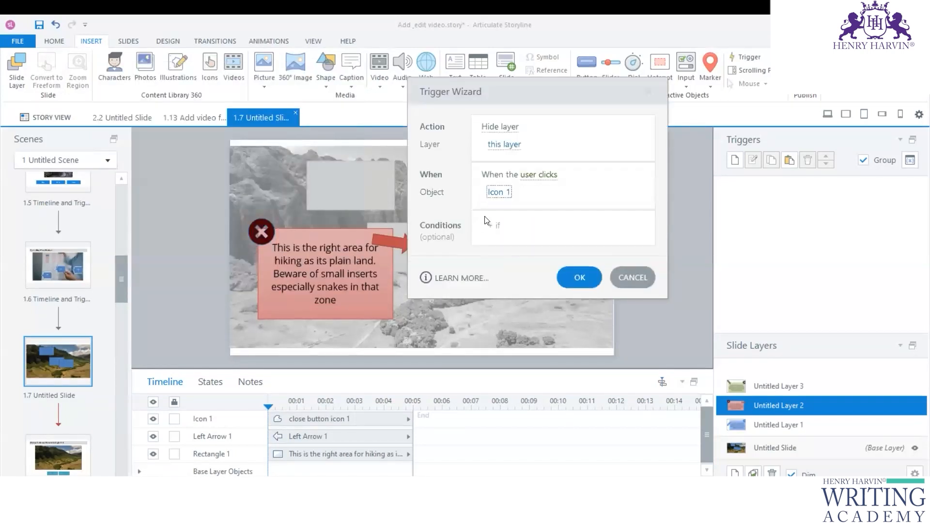
pyautogui.click(500, 194)
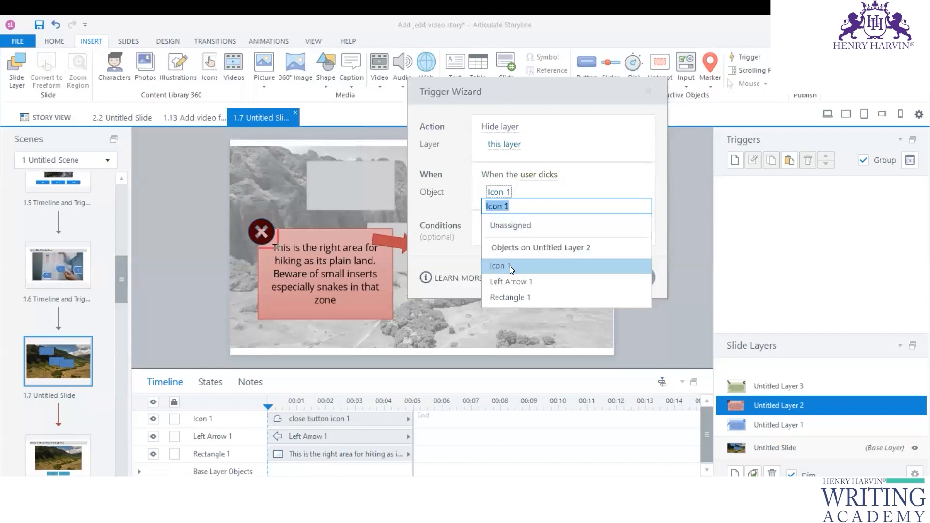
pyautogui.click(510, 265)
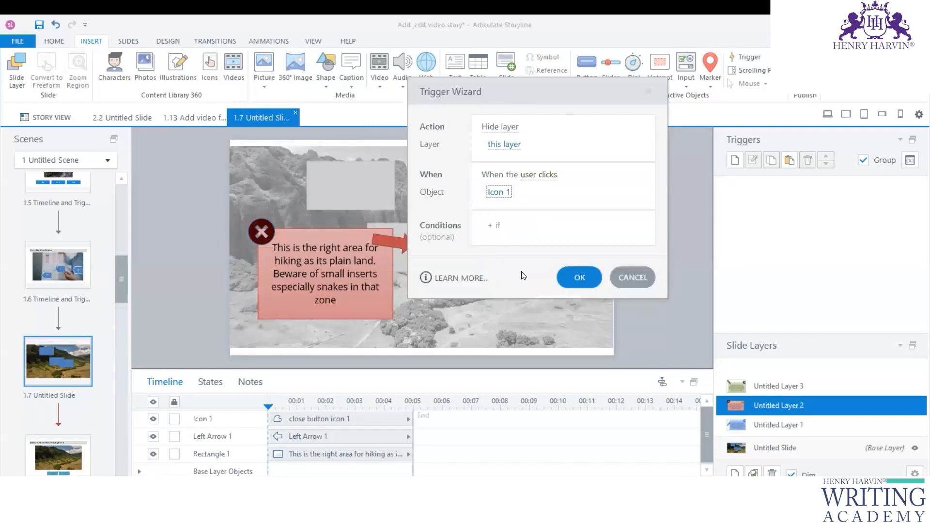
pyautogui.click(577, 277)
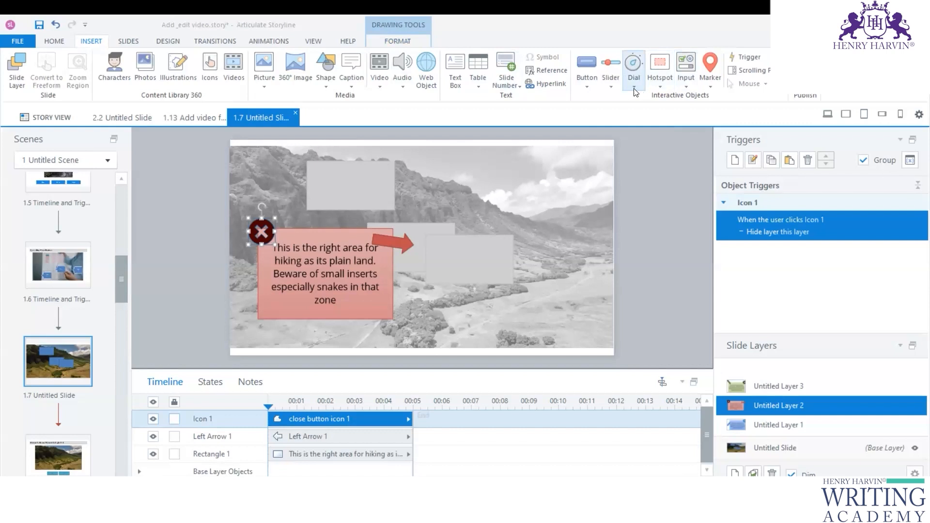
pyautogui.click(397, 41)
pyautogui.click(580, 56)
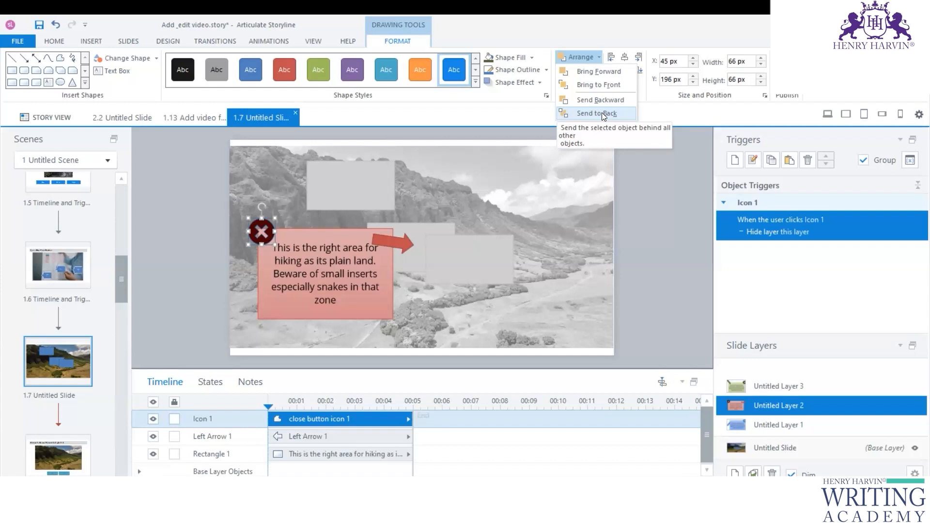
pyautogui.click(62, 182)
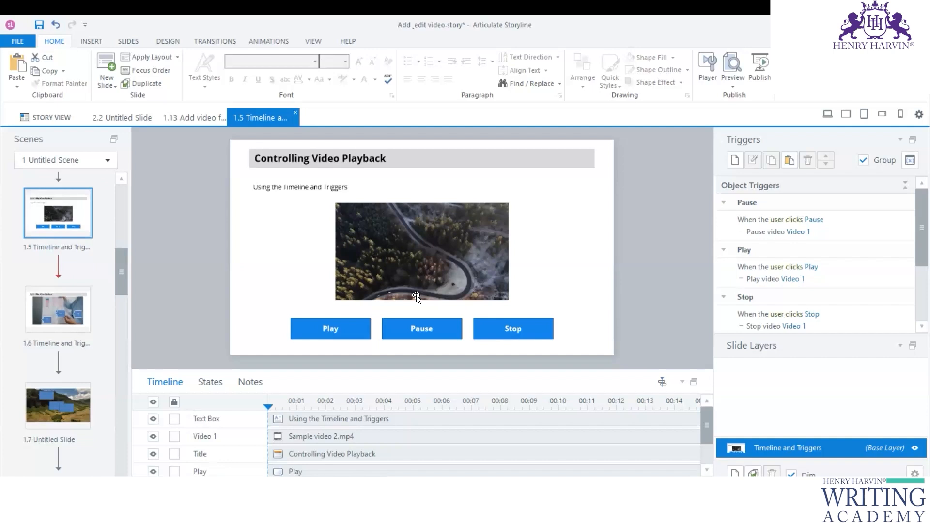
pyautogui.click(61, 413)
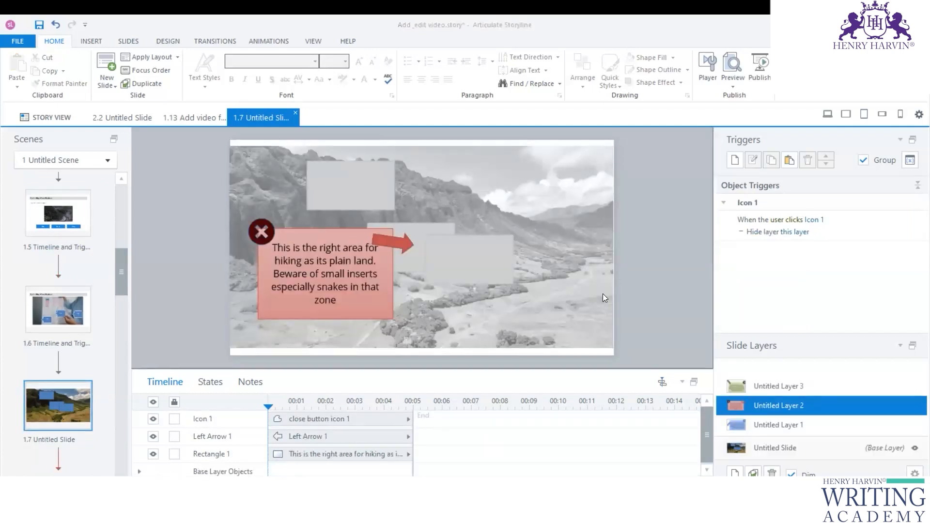
# Step: Add a trigger on Untitled Layer 3 that hides this layer when the user clicks its close icon, Icon 1
pyautogui.click(771, 385)
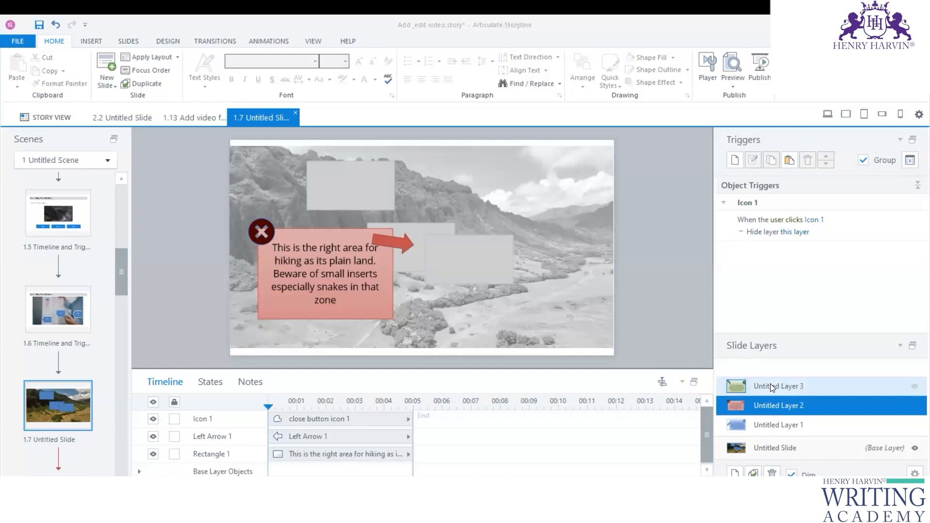
pyautogui.click(735, 160)
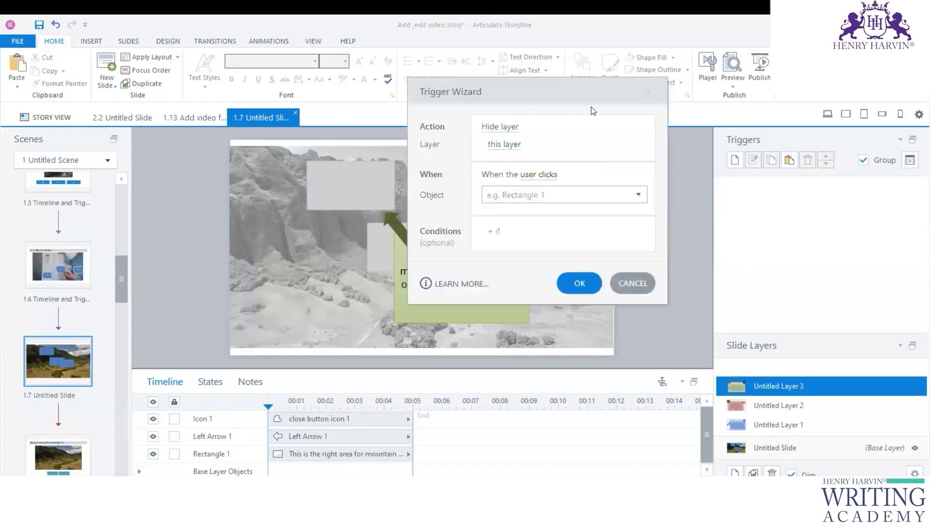
pyautogui.moveTo(593, 111); pyautogui.dragTo(762, 135)
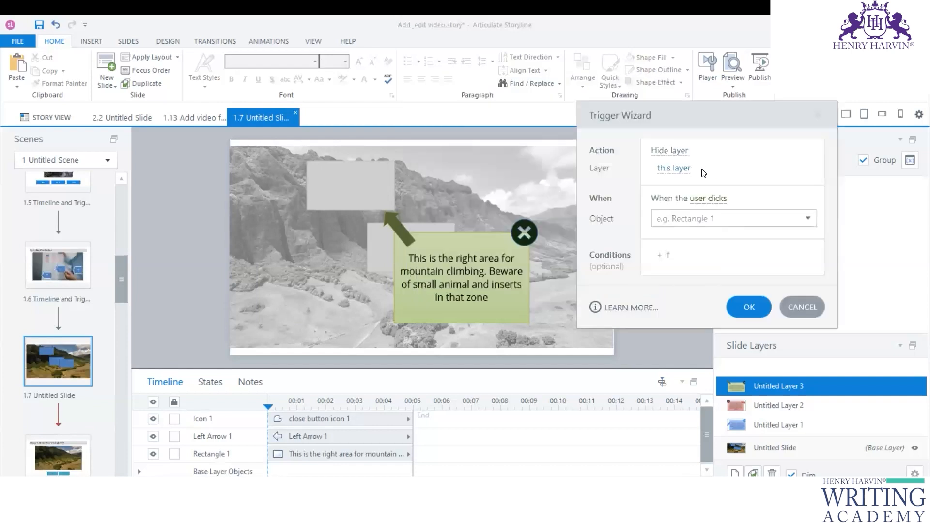
pyautogui.click(807, 218)
pyautogui.click(673, 278)
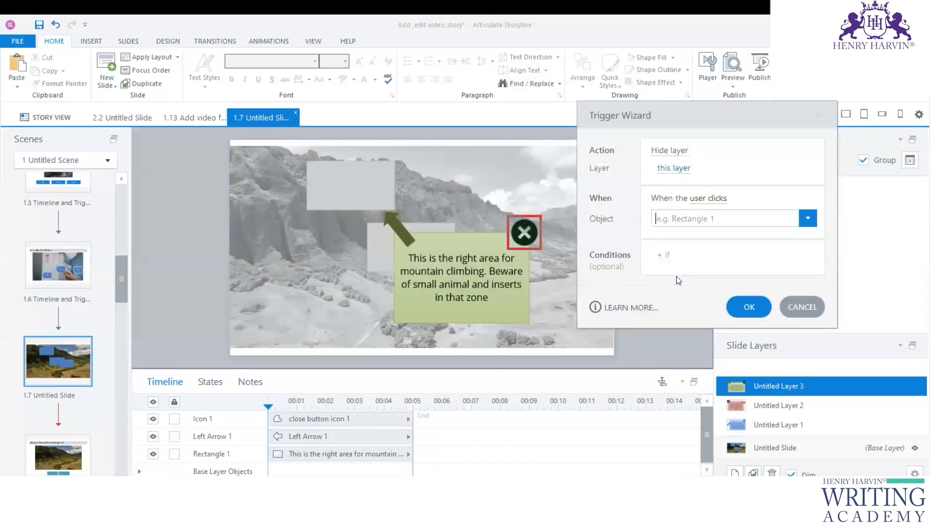
pyautogui.click(753, 300)
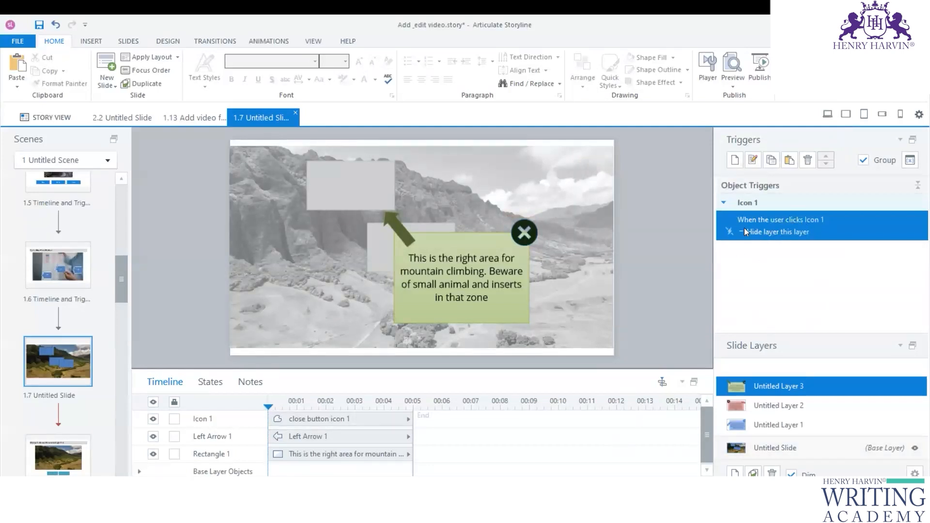
# Step: On the base layer, label the Des 3 rectangle 3, the Des 1 rectangle 1 and the Des 2 rectangle 2
pyautogui.click(776, 449)
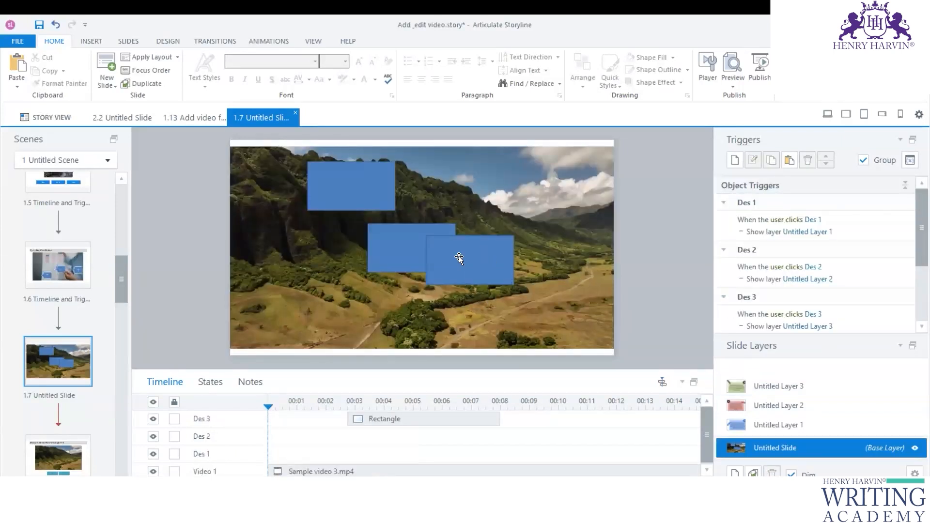
pyautogui.click(242, 456)
pyautogui.click(228, 417)
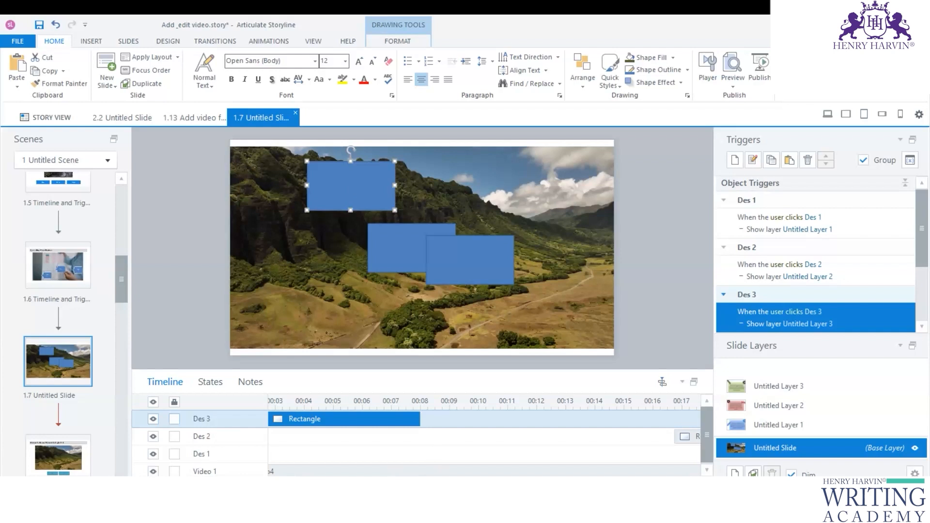
pyautogui.doubleClick(365, 192)
pyautogui.write('3')
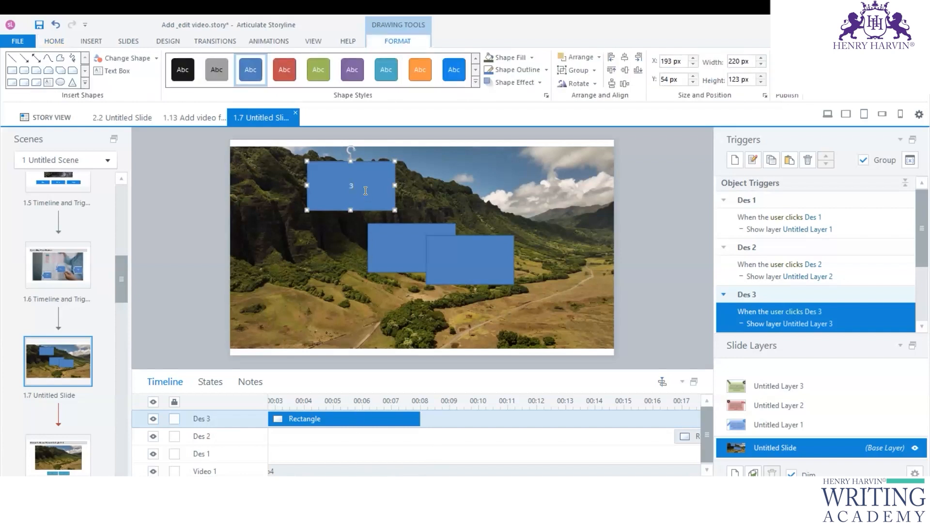
pyautogui.click(402, 254)
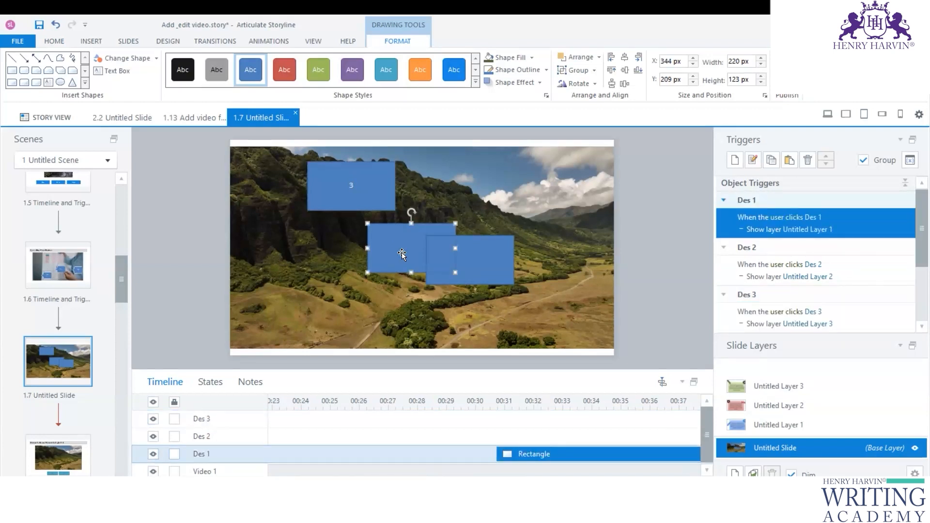
pyautogui.write('1')
pyautogui.click(498, 262)
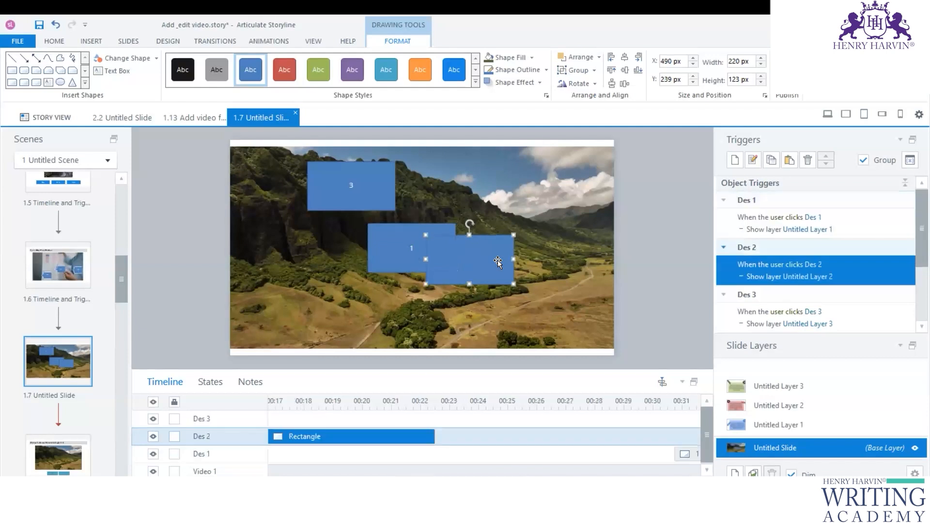
pyautogui.write('2')
pyautogui.click(638, 321)
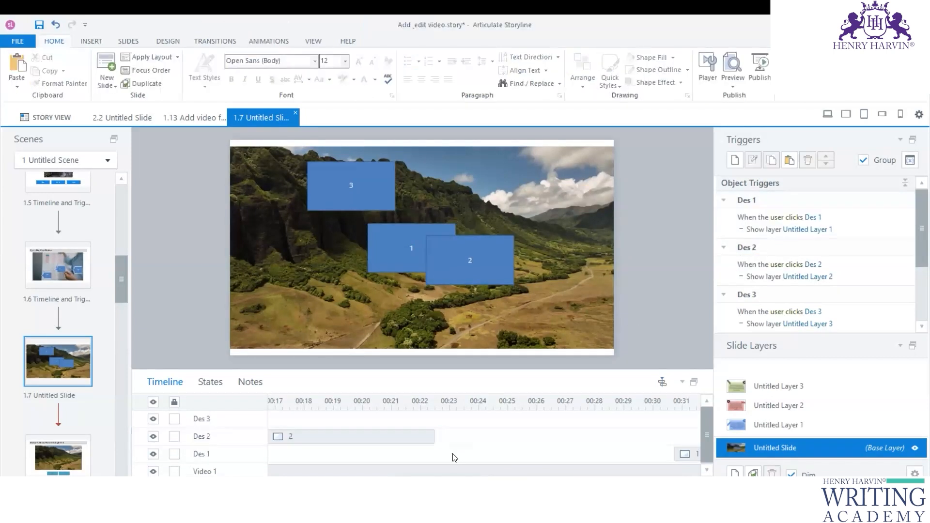
# Step: Shift the Des 1 rectangle earlier on the base layer's timeline so it starts at about 29 seconds
pyautogui.moveTo(460, 482); pyautogui.dragTo(694, 456)
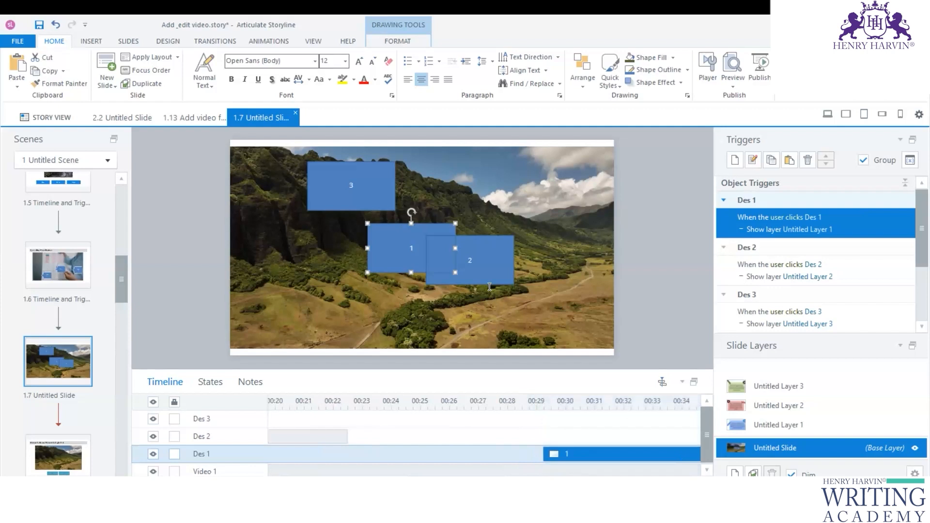
pyautogui.click(471, 260)
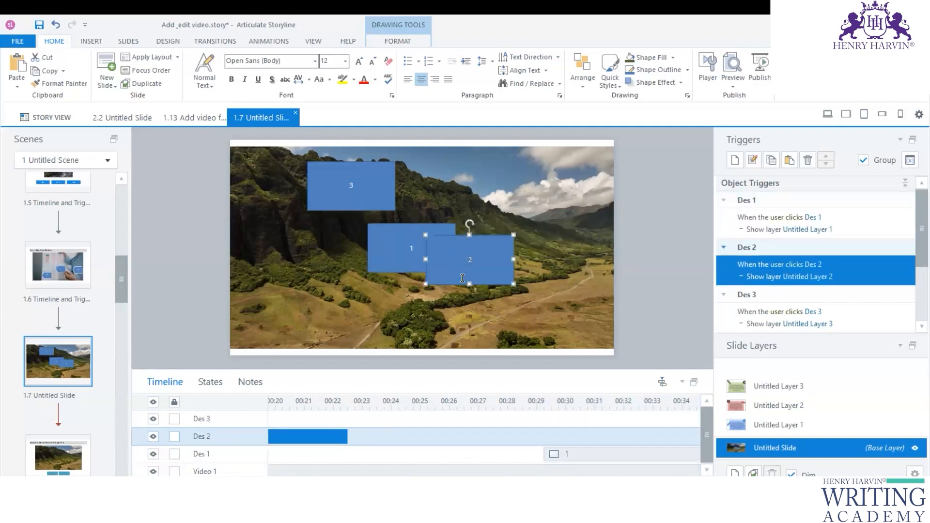
# Step: Replace the Des 1 label with "Precausion to" followed by "trekking into the hilly areas" copied from the Untitled Layer 1 callout
pyautogui.click(765, 426)
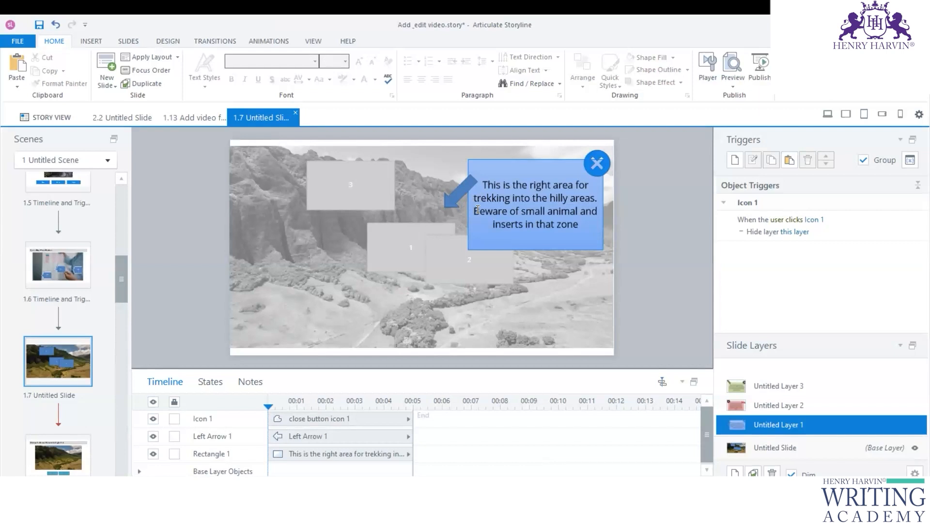
pyautogui.moveTo(476, 198); pyautogui.dragTo(597, 198)
pyautogui.hotkey('ctrl', 'c')
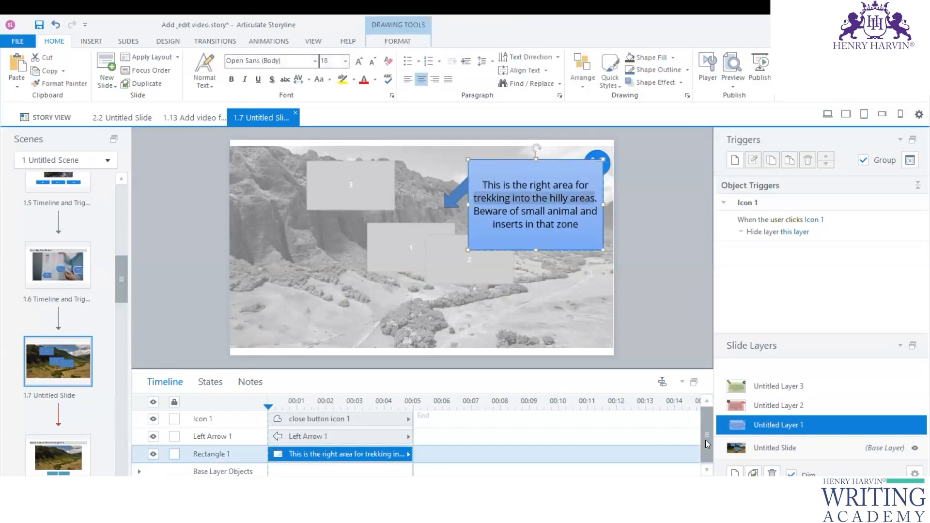
pyautogui.click(775, 448)
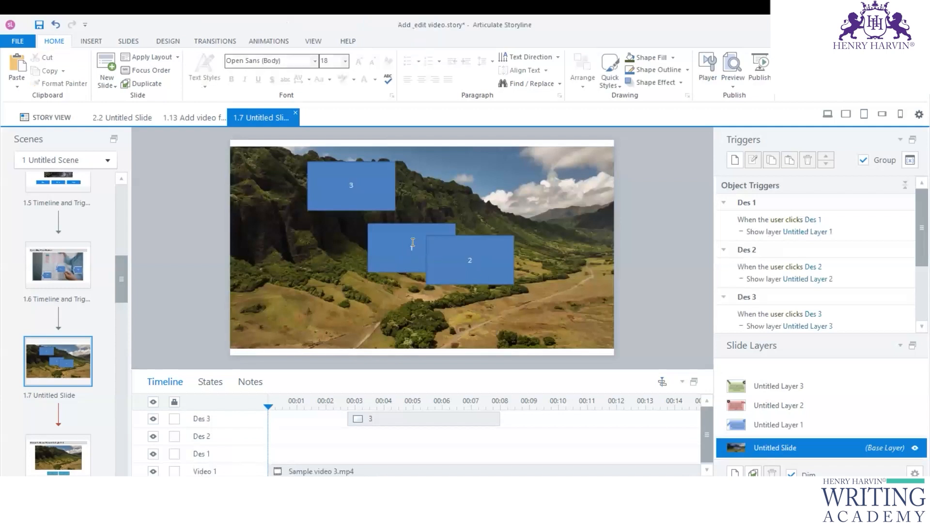
pyautogui.click(413, 242)
pyautogui.write('Precausio')
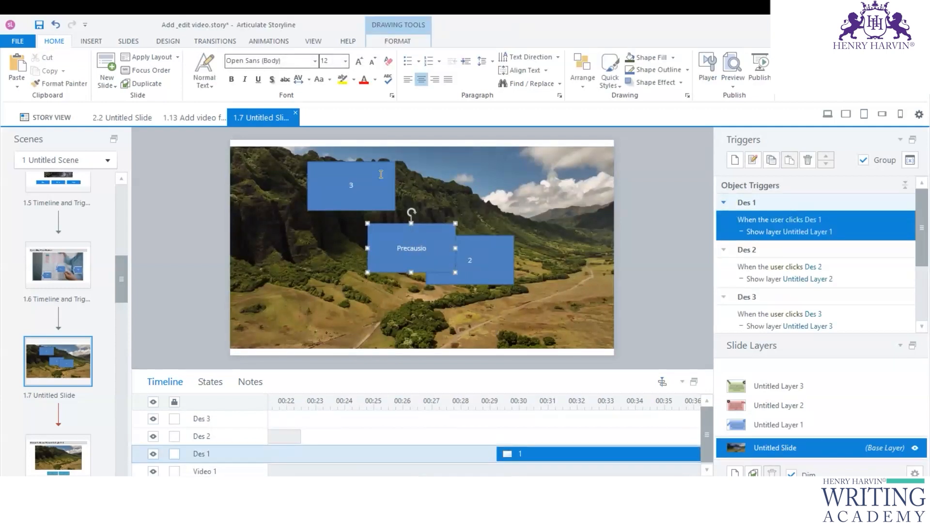
pyautogui.write('n to')
pyautogui.hotkey('ctrl', 'v')
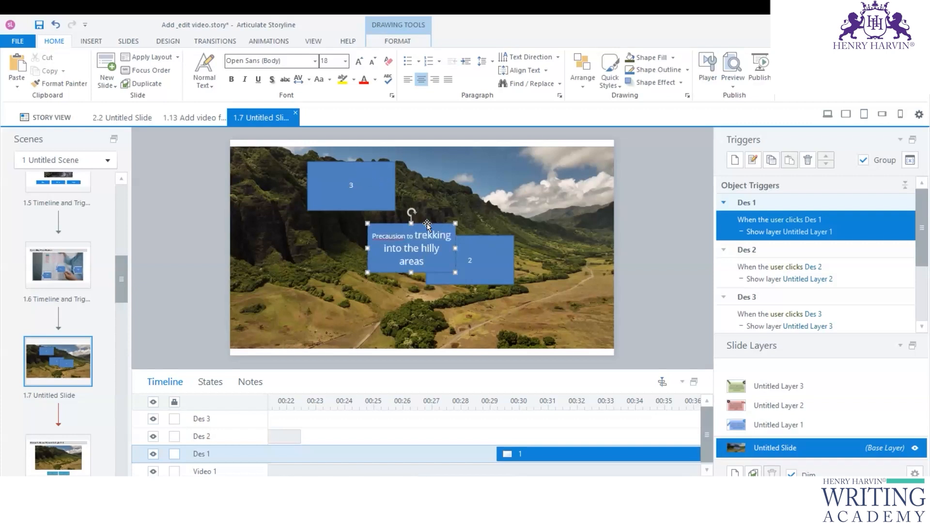
# Step: Correct the Des 1 label's spelling and wording to "Precaution for trekking into the hilly areas"
pyautogui.click(449, 235)
pyautogui.press('BackSpace')
pyautogui.press('BackSpace')
pyautogui.press('BackSpace')
pyautogui.press('Delete')
pyautogui.write('king')
pyautogui.rightClick(391, 236)
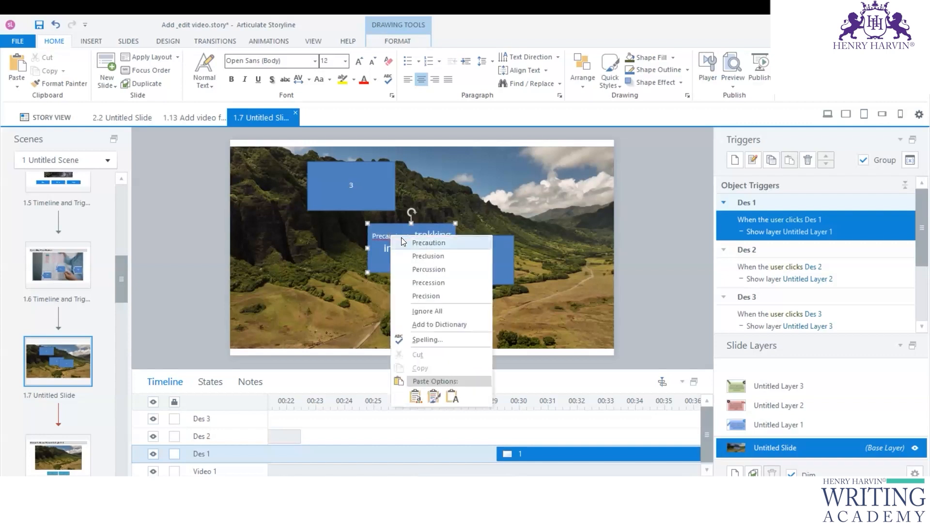
pyautogui.click(415, 242)
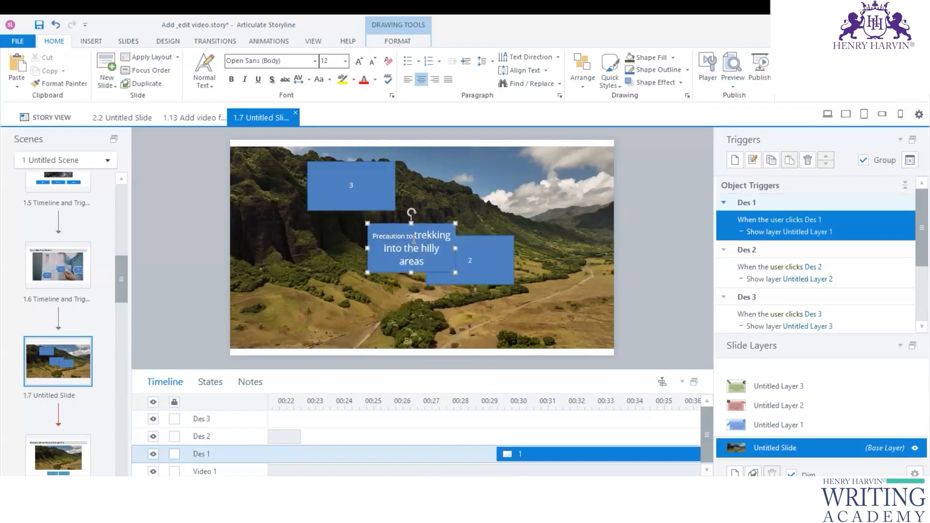
pyautogui.doubleClick(407, 236)
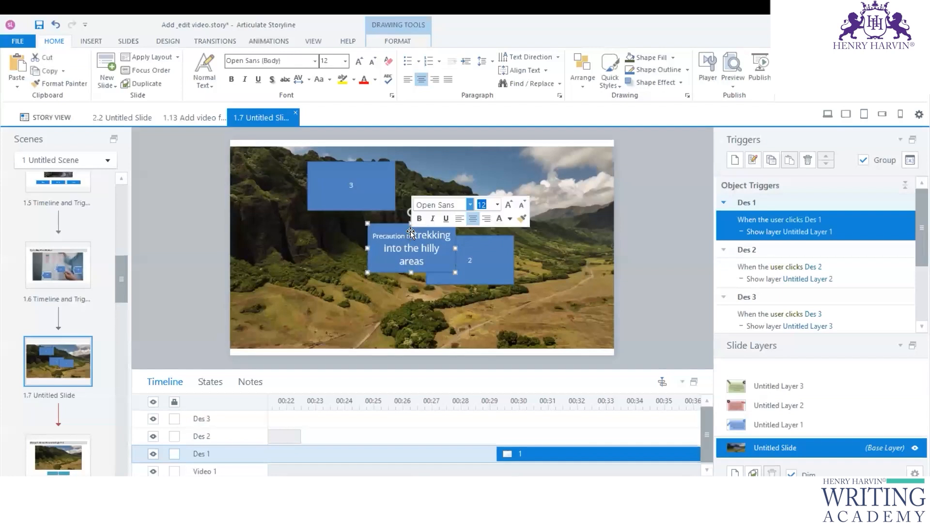
pyautogui.write('for')
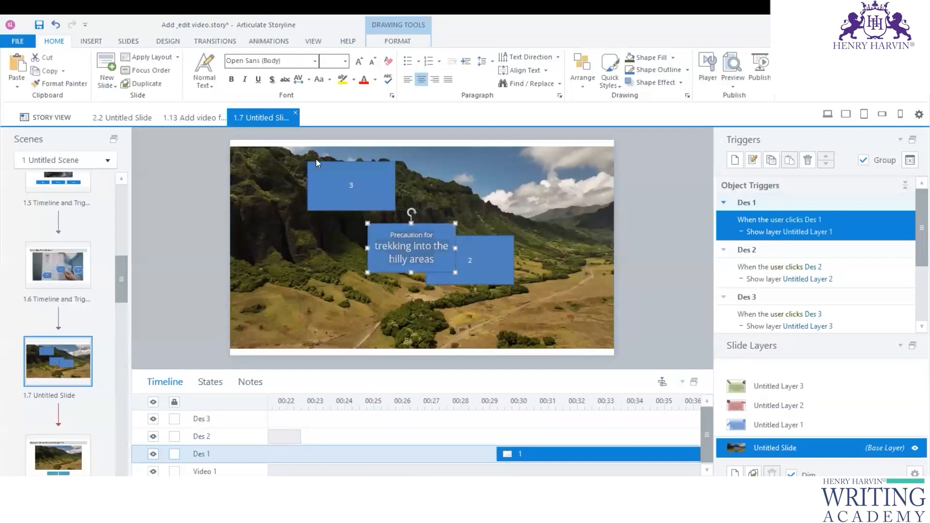
# Step: Give the whole Des 1 label a uniform font size of 16
pyautogui.click(91, 41)
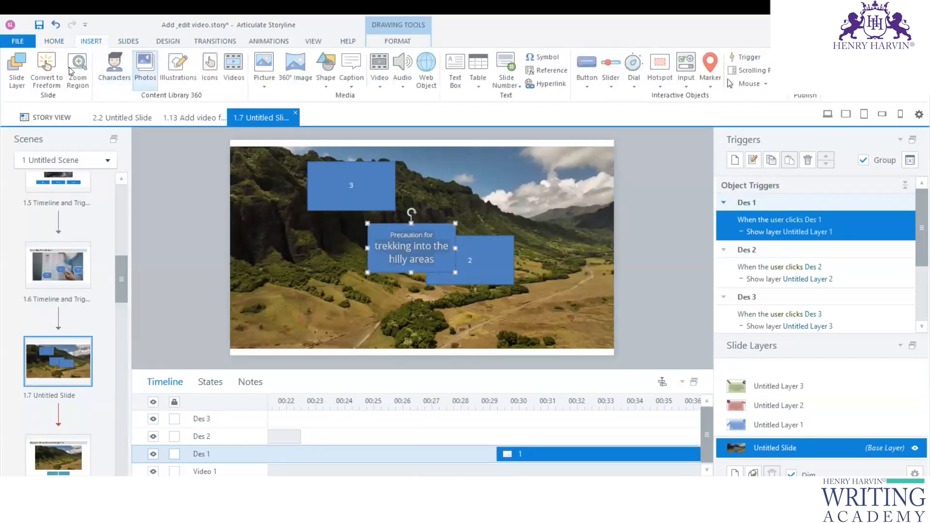
pyautogui.click(55, 41)
pyautogui.click(336, 64)
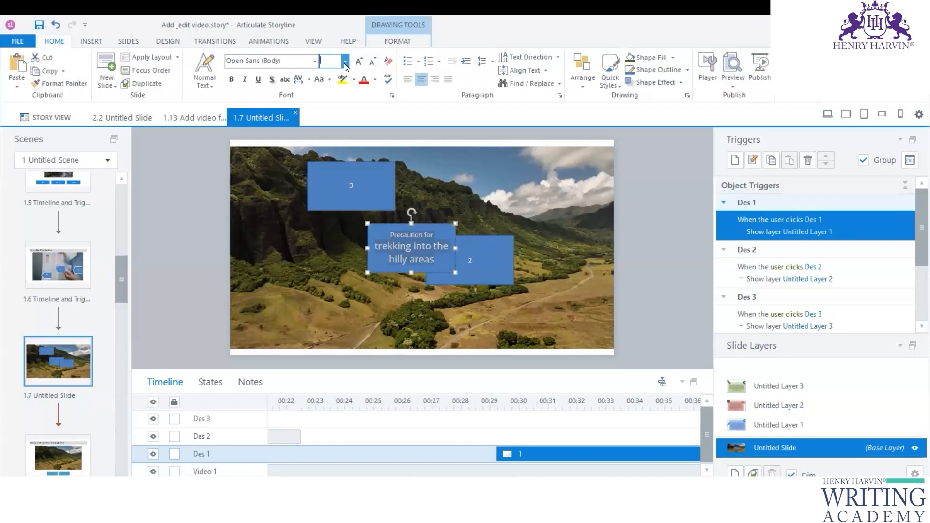
pyautogui.write('12')
pyautogui.press('Return')
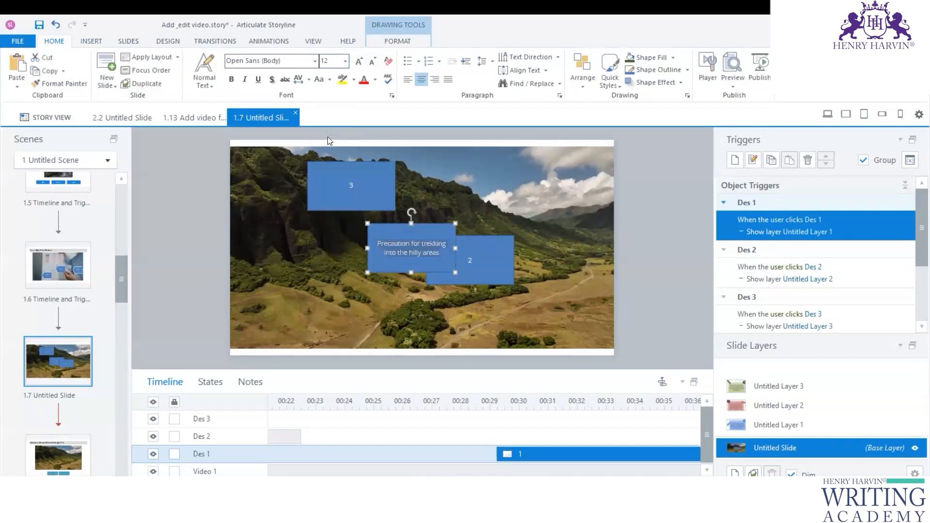
pyautogui.click(345, 62)
pyautogui.click(328, 155)
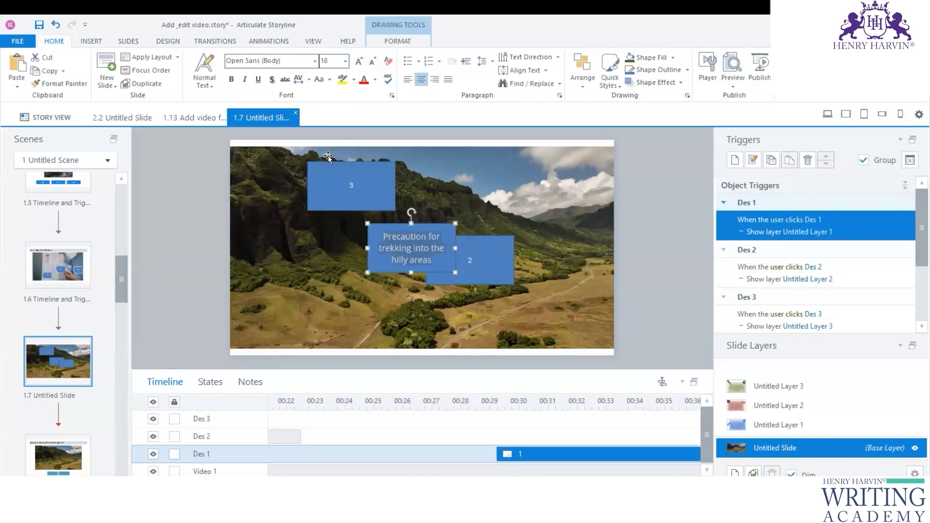
# Step: Replace the Des 2 label on the base layer with "hiking as its plain land" copied from the Untitled Layer 2 callout
pyautogui.click(484, 266)
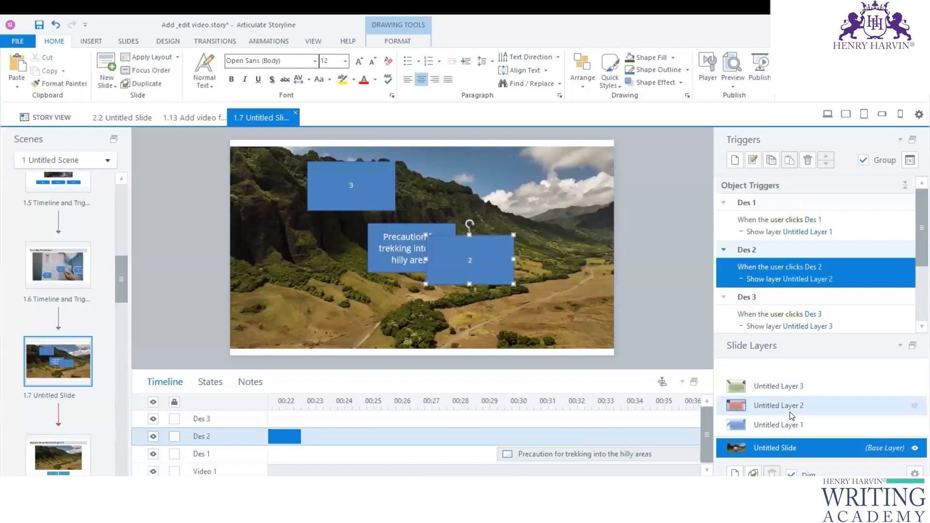
pyautogui.click(790, 411)
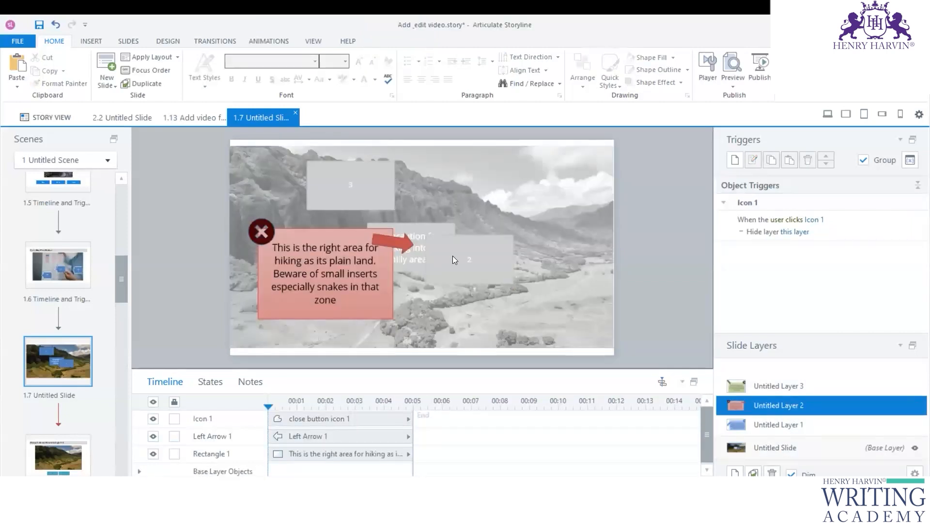
pyautogui.click(298, 262)
pyautogui.moveTo(298, 262); pyautogui.dragTo(362, 260)
pyautogui.hotkey('ctrl', 'c')
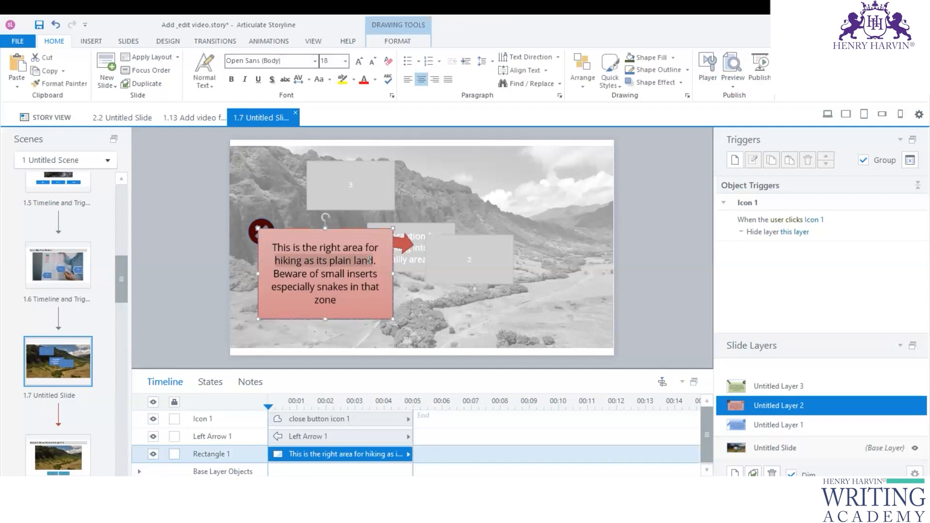
pyautogui.click(474, 271)
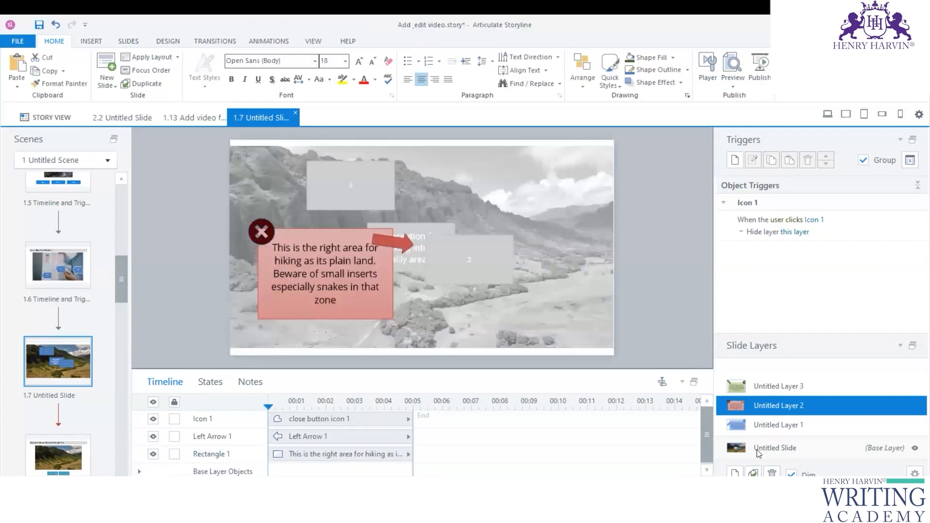
pyautogui.click(765, 448)
pyautogui.click(470, 257)
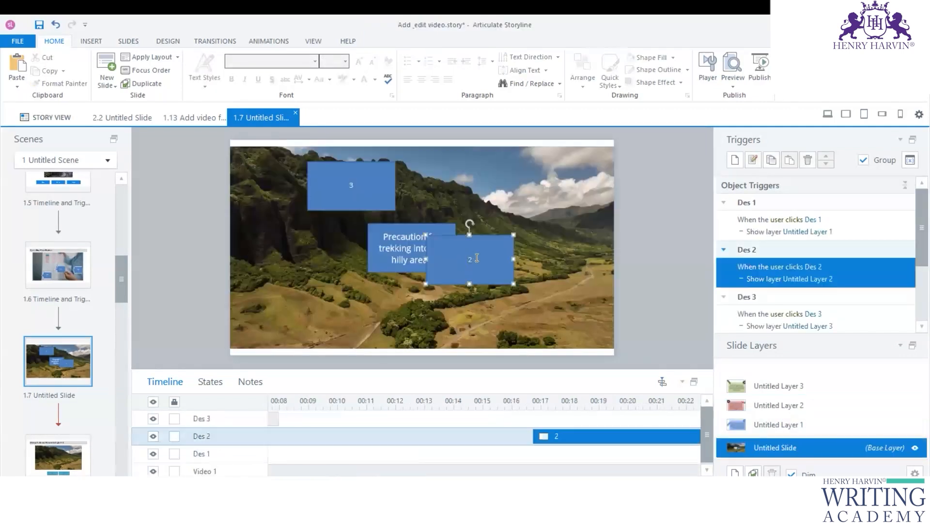
pyautogui.hotkey('ctrl', 'v')
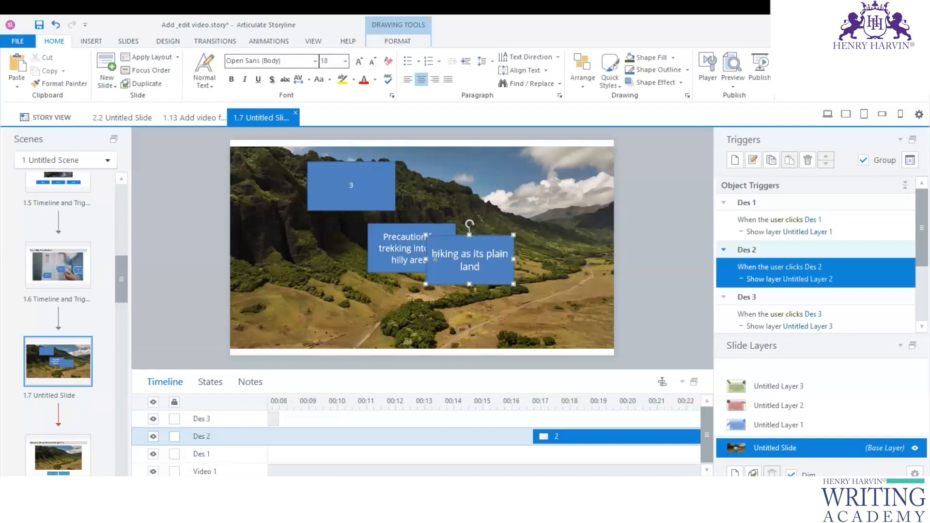
# Step: Copy "Precaution for" from the Des 1 label and insert it before the Des 2 label's text
pyautogui.moveTo(383, 237); pyautogui.dragTo(441, 238)
pyautogui.hotkey('ctrl', 'c')
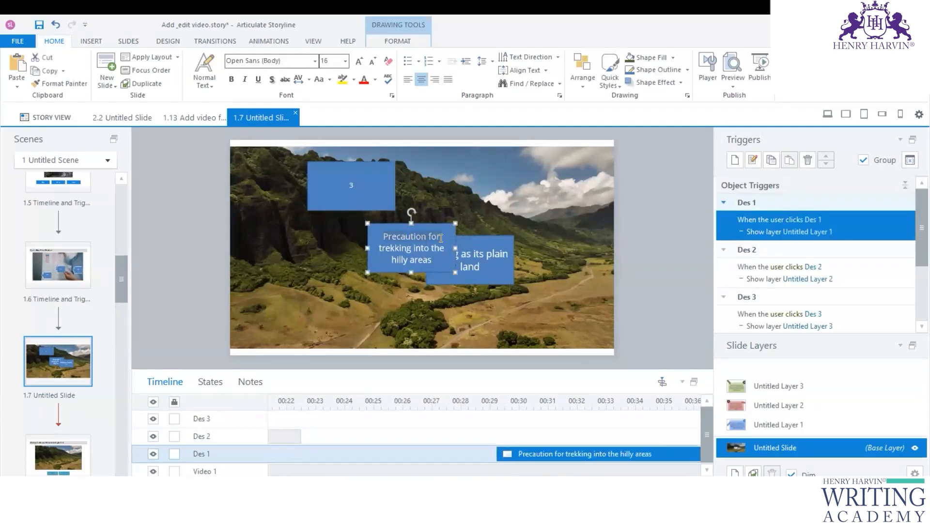
pyautogui.click(461, 256)
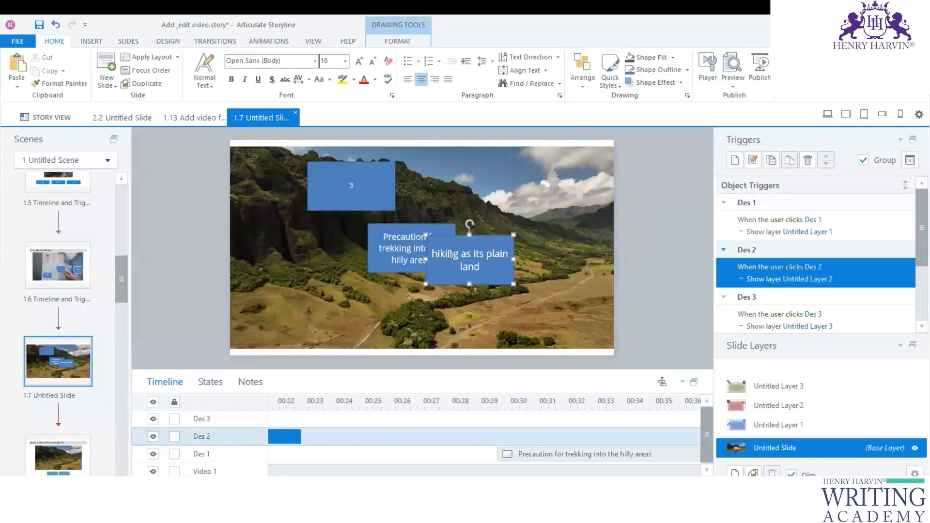
pyautogui.hotkey('ctrl', 'v')
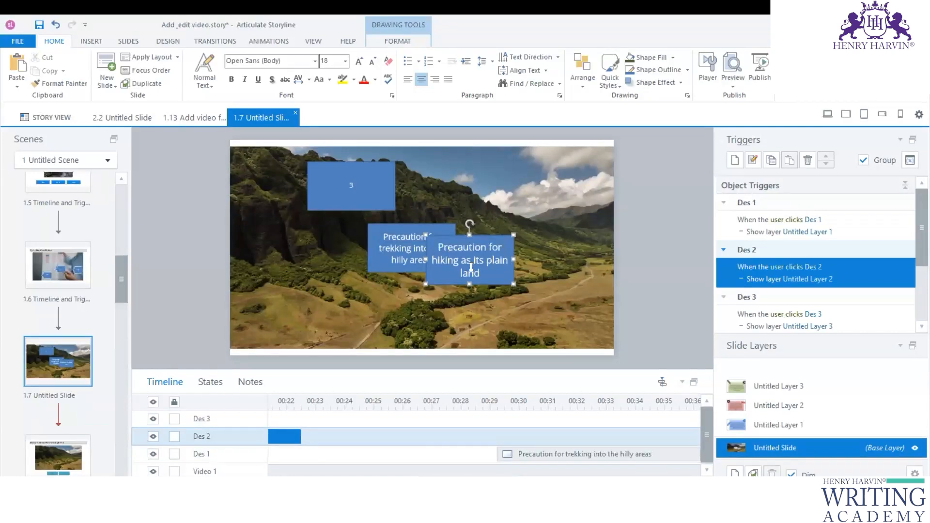
# Step: Reword the Des 2 label to "Precaution for hiking in this plain land"
pyautogui.doubleClick(464, 260)
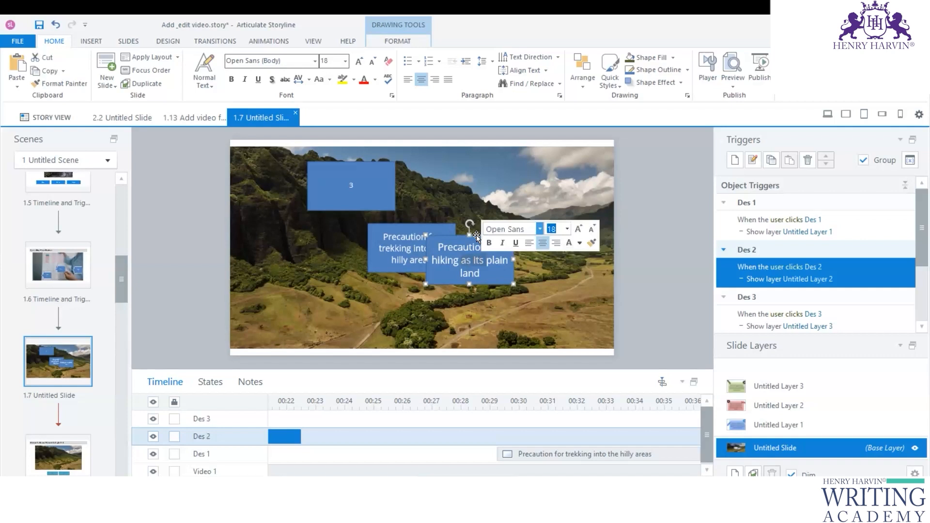
pyautogui.write('in this')
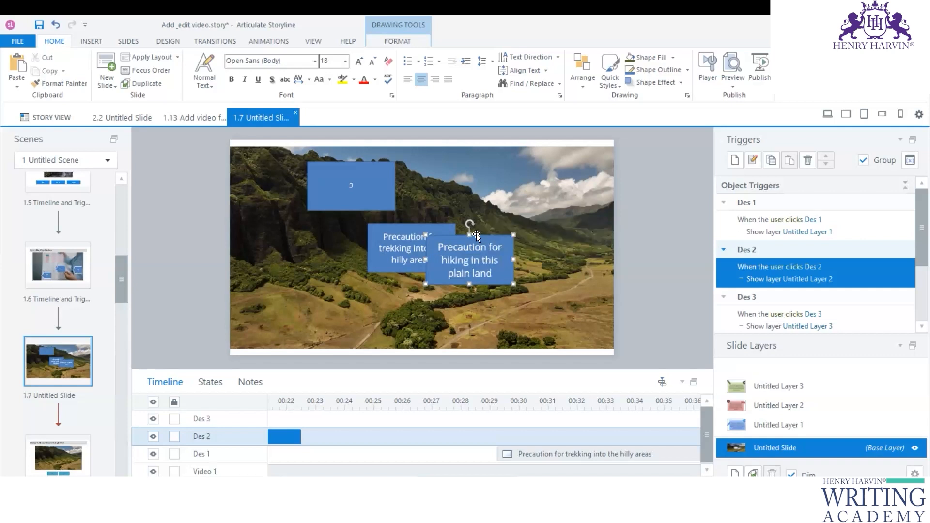
# Step: Copy "mountain climbing" from the Untitled Layer 3 callout into the Des 3 label on the base layer
pyautogui.click(782, 387)
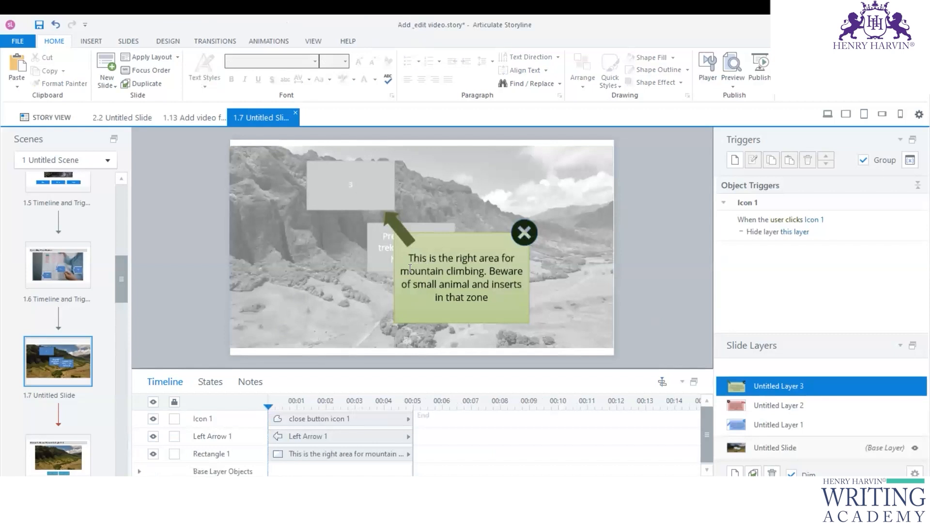
pyautogui.moveTo(402, 271); pyautogui.dragTo(475, 272)
pyautogui.click(756, 447)
pyautogui.click(352, 185)
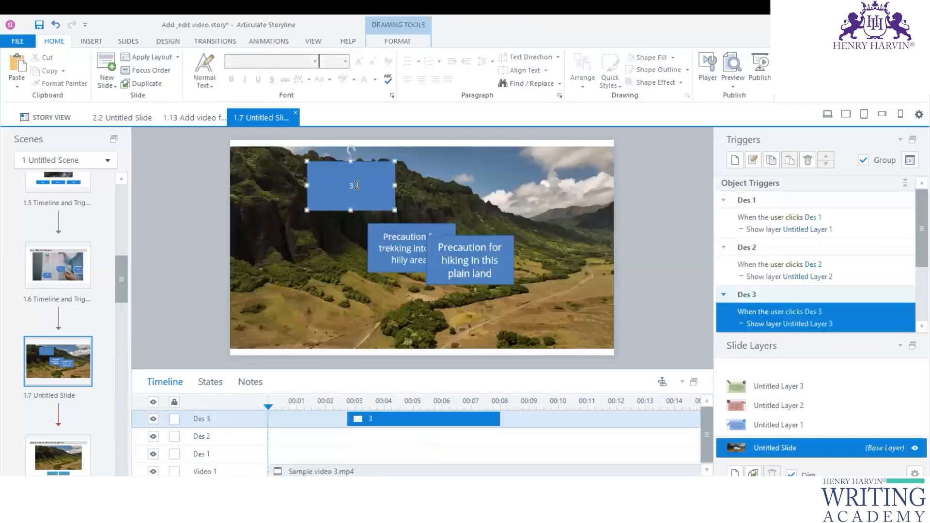
pyautogui.write('mountain climbing')
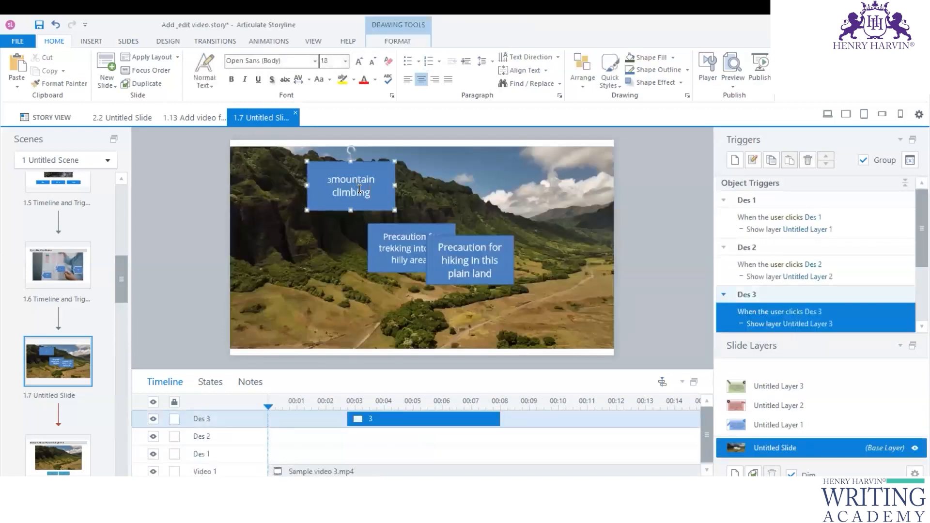
# Step: Insert "Precaution fro" before the Des 3 label's "mountain climbing" and remove the leading 3
pyautogui.click(386, 237)
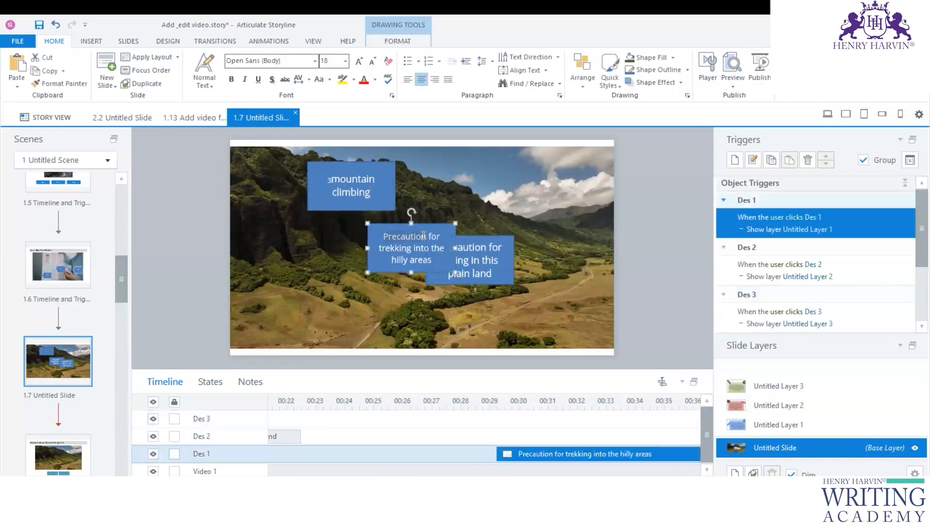
pyautogui.click(322, 196)
pyautogui.press('Delete')
pyautogui.write('Precaution')
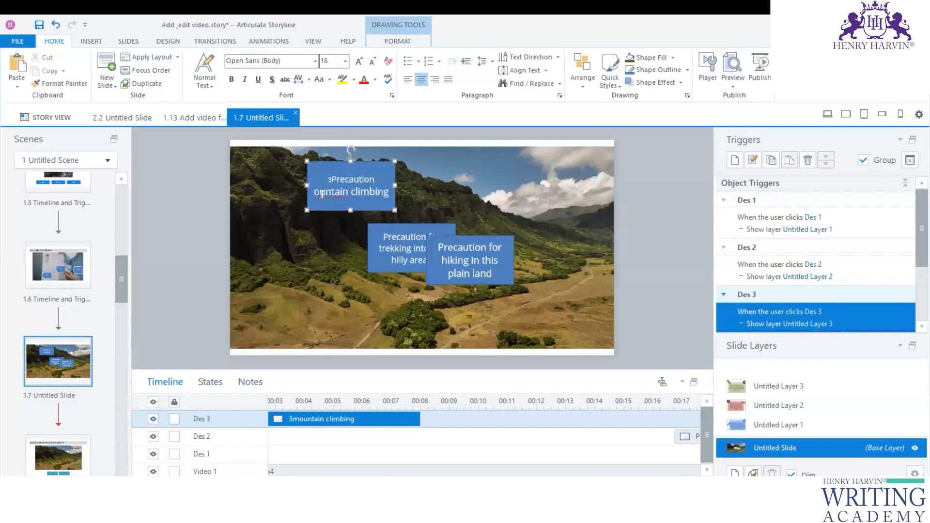
pyautogui.write('fro m')
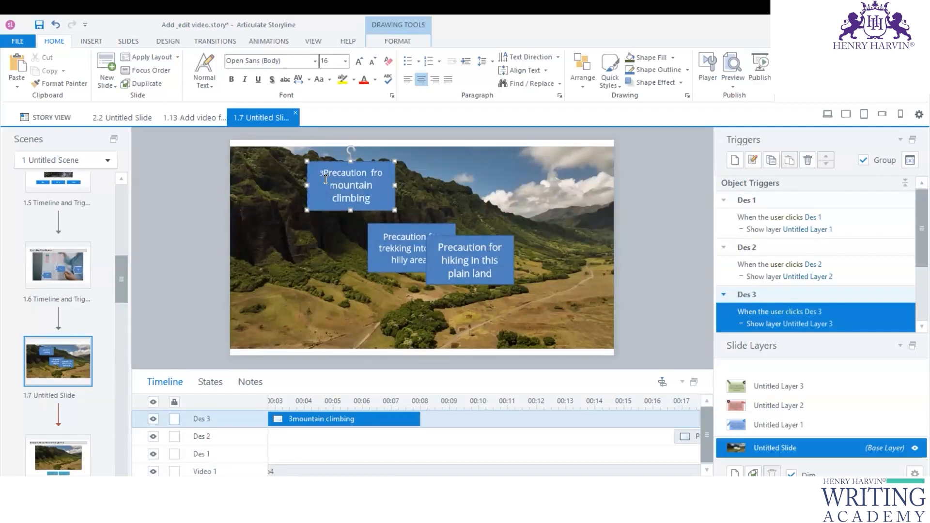
pyautogui.press('BackSpace')
pyautogui.click(580, 217)
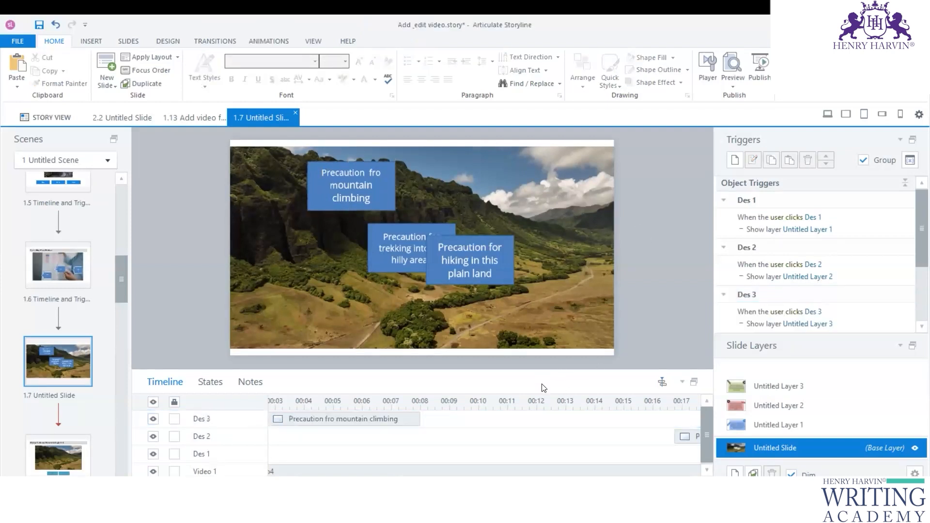
# Step: Move Des 2 on the base layer's timeline to start at about 0:16
pyautogui.hscroll(10, 484, 437)
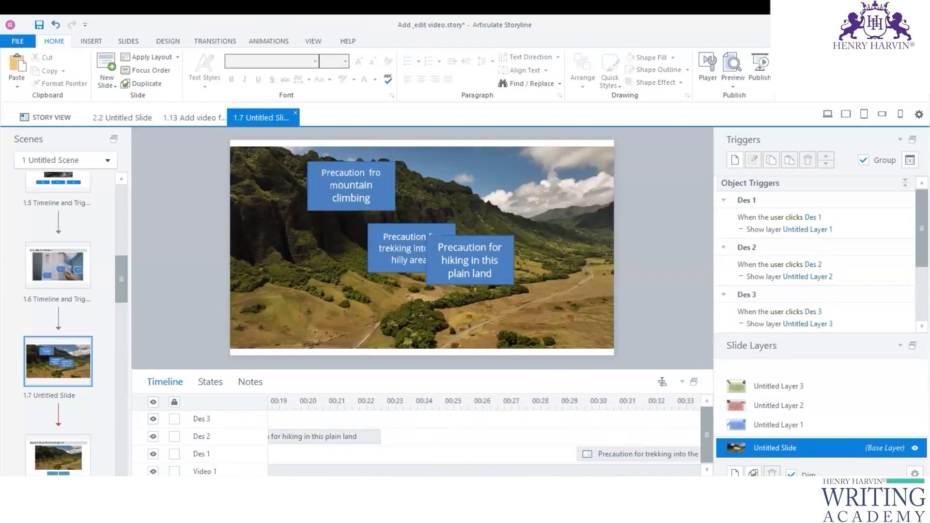
pyautogui.hscroll(-5, 484, 436)
pyautogui.hscroll(-3, 484, 437)
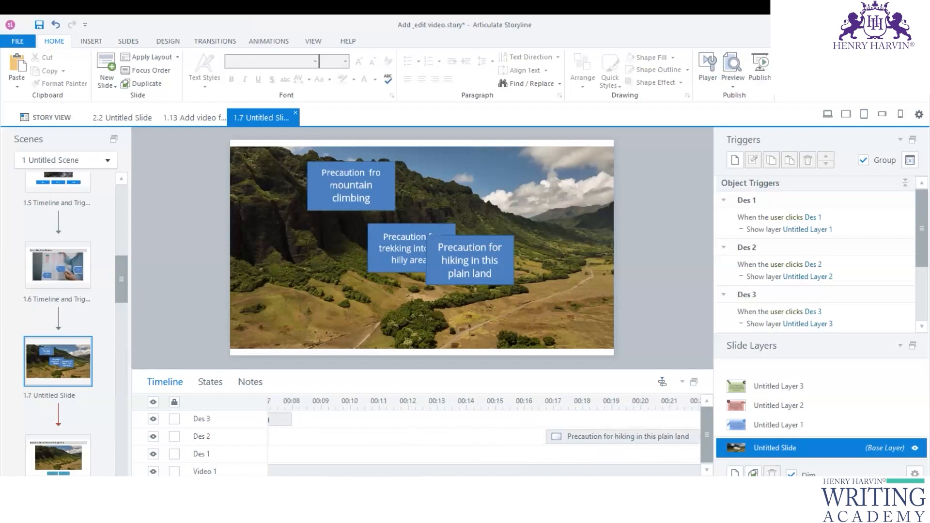
pyautogui.click(600, 441)
pyautogui.hscroll(10, 600, 440)
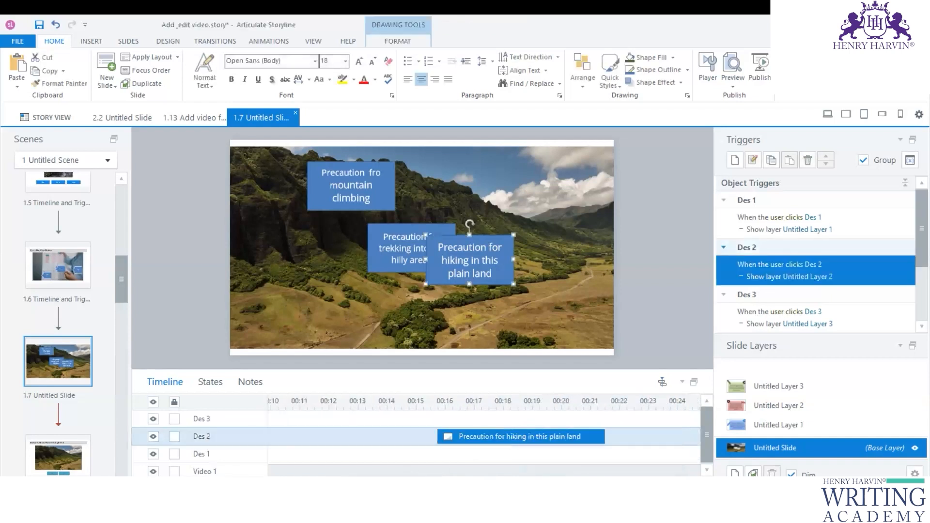
pyautogui.hscroll(-13, 484, 437)
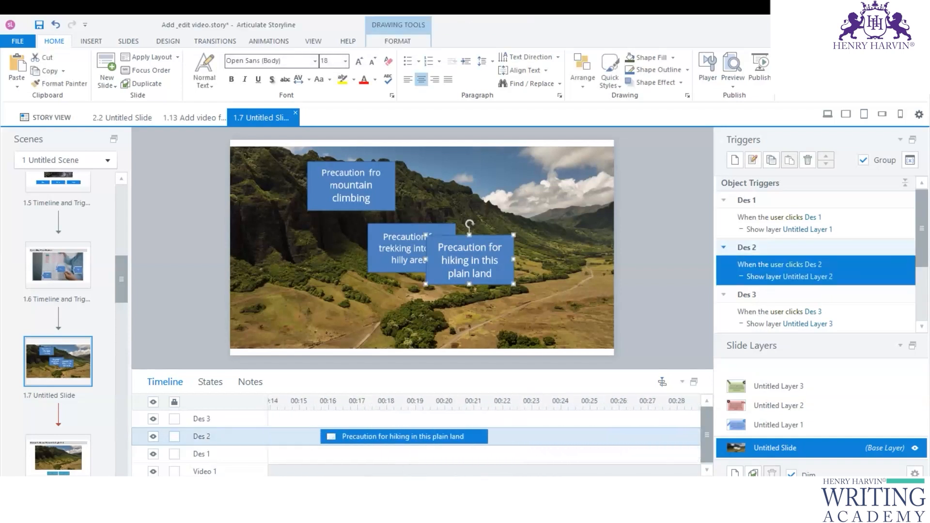
pyautogui.hscroll(10, 484, 437)
pyautogui.hscroll(-10, 484, 437)
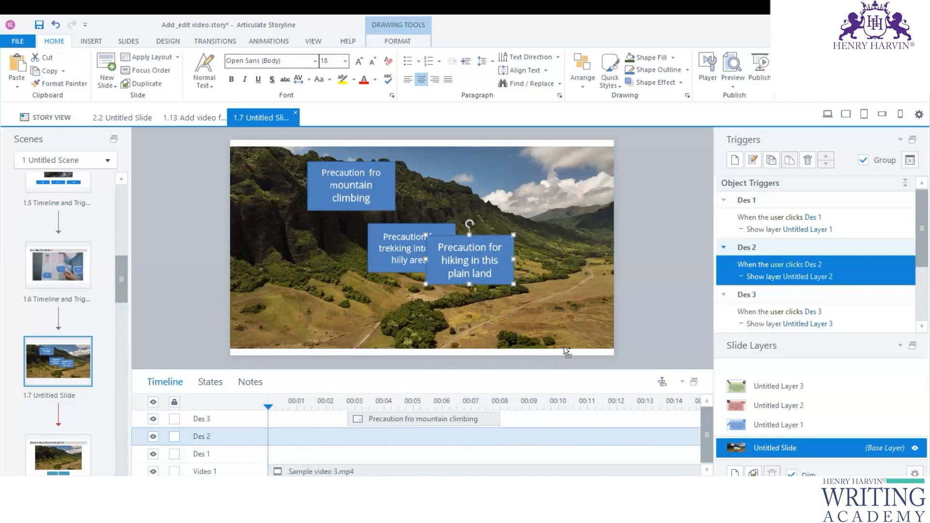
# Step: Move Des 3 on the timeline to start at about 4.5 seconds and Des 1 to start at about 31 seconds
pyautogui.moveTo(457, 420); pyautogui.dragTo(508, 425)
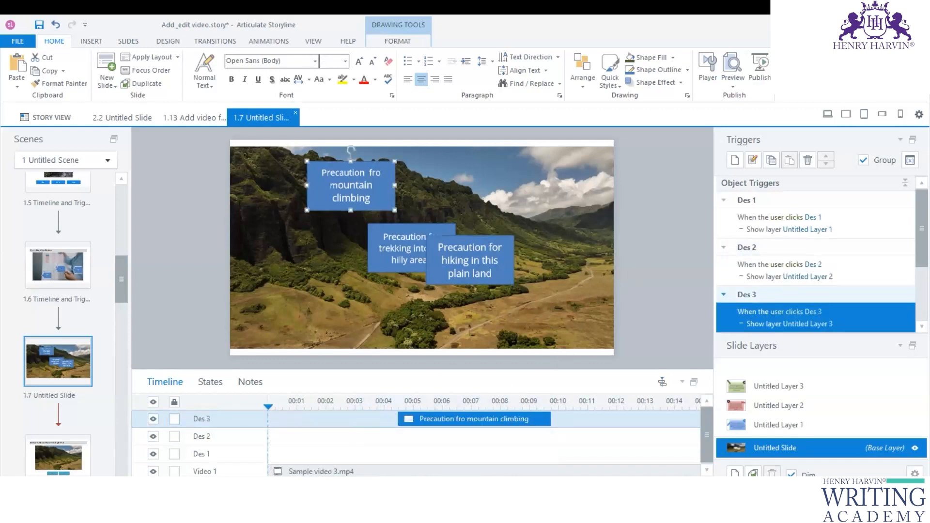
pyautogui.hscroll(6, 451, 443)
pyautogui.moveTo(454, 438); pyautogui.dragTo(575, 454)
pyautogui.hscroll(6, 489, 439)
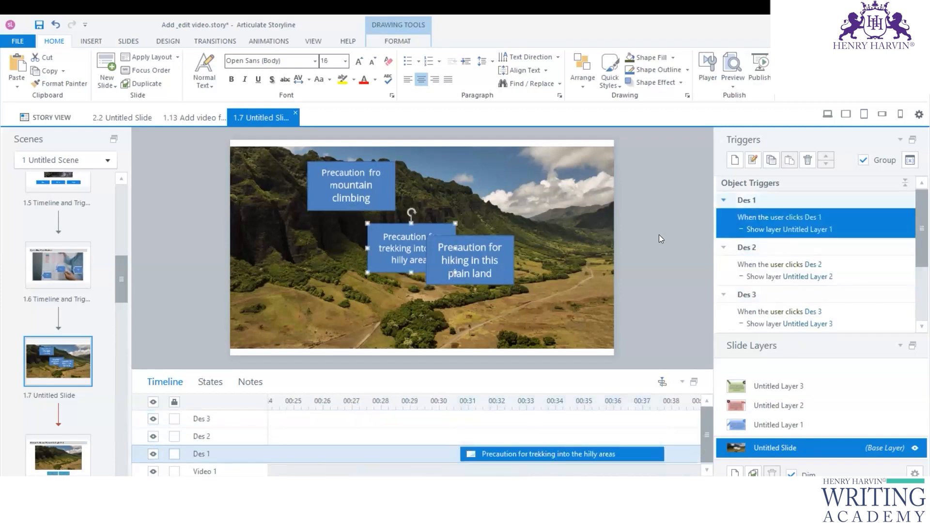
# Step: Preview the slide and test that the mountain climbing rectangle shows its layer
pyautogui.click(739, 82)
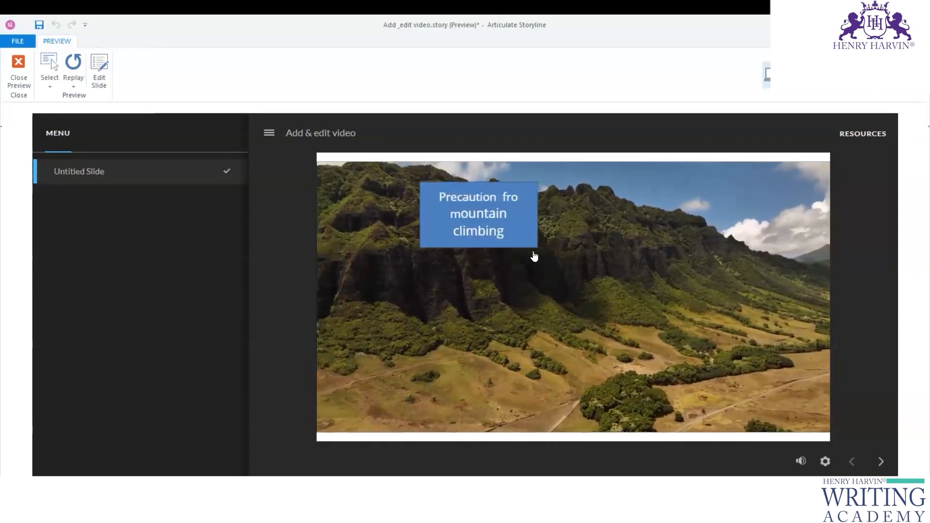
pyautogui.click(490, 224)
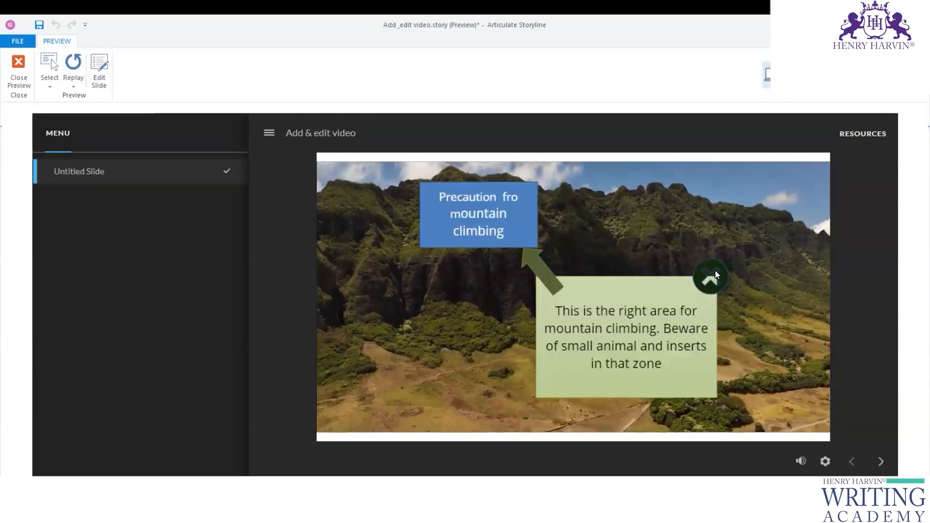
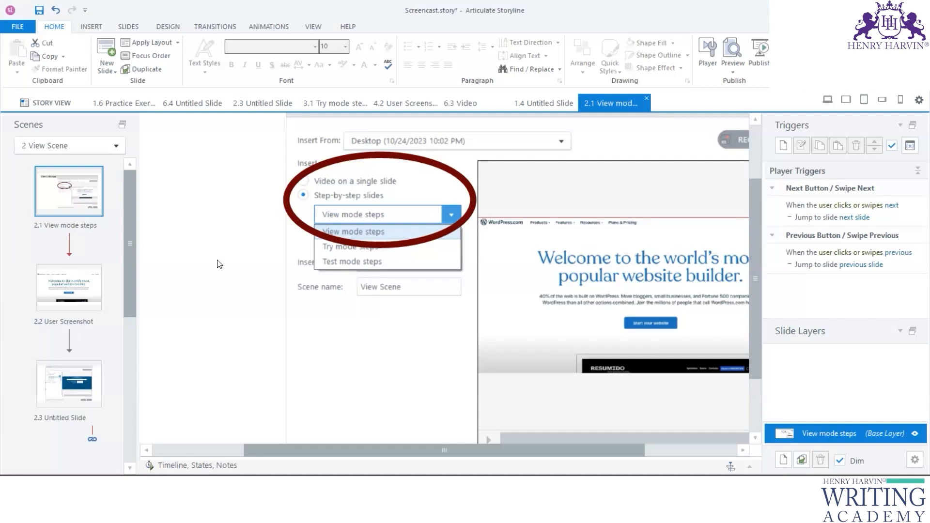
# Step: Open the 1.6 Practice Exercise slide in the Screencast project and look through its existing screen recordings
pyautogui.scroll(-2, 408, 286)
pyautogui.scroll(-2, 408, 287)
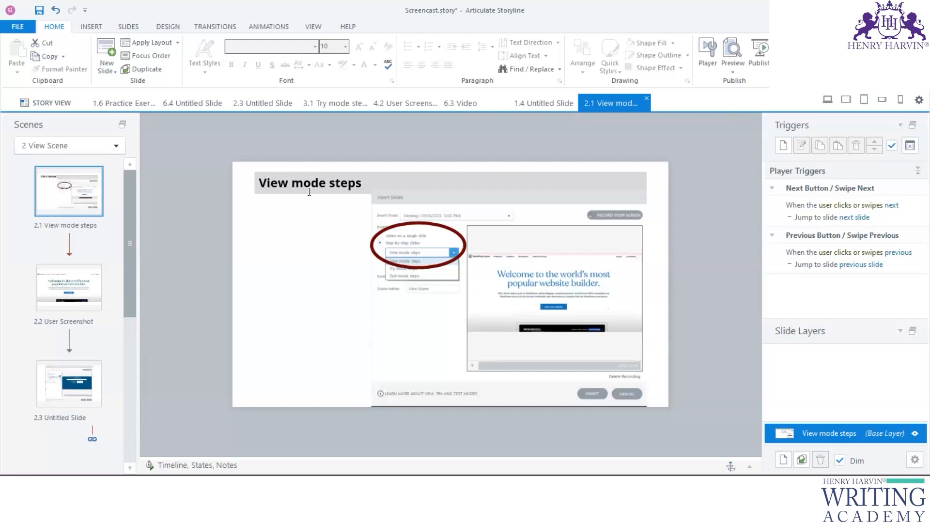
pyautogui.click(52, 102)
pyautogui.click(120, 104)
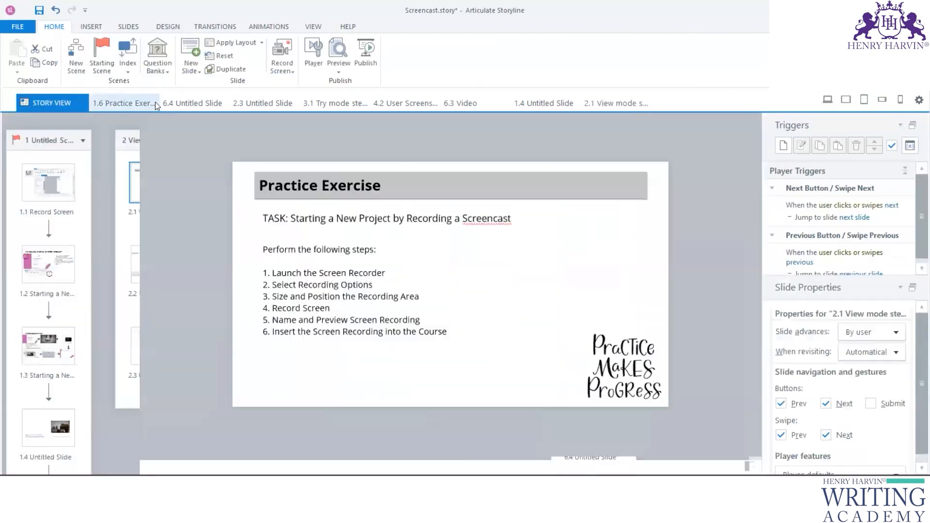
pyautogui.click(128, 26)
pyautogui.click(326, 68)
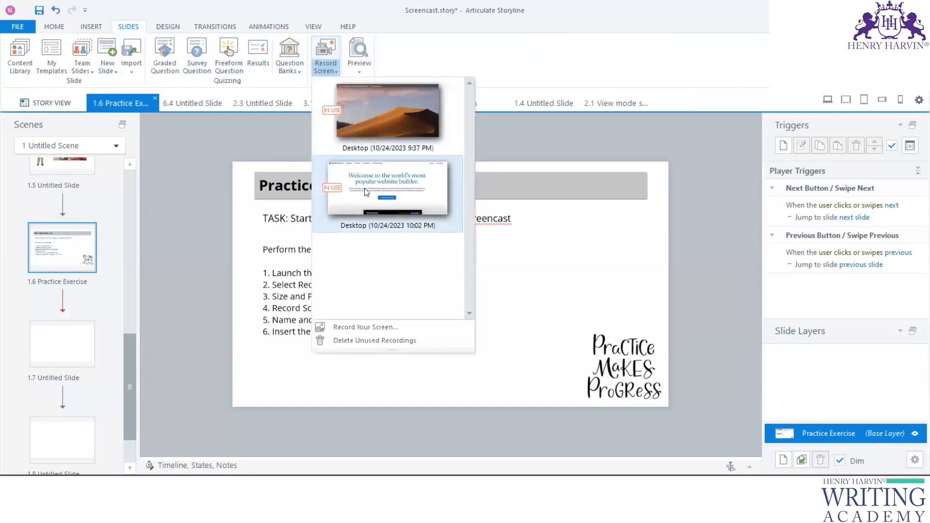
pyautogui.click(175, 252)
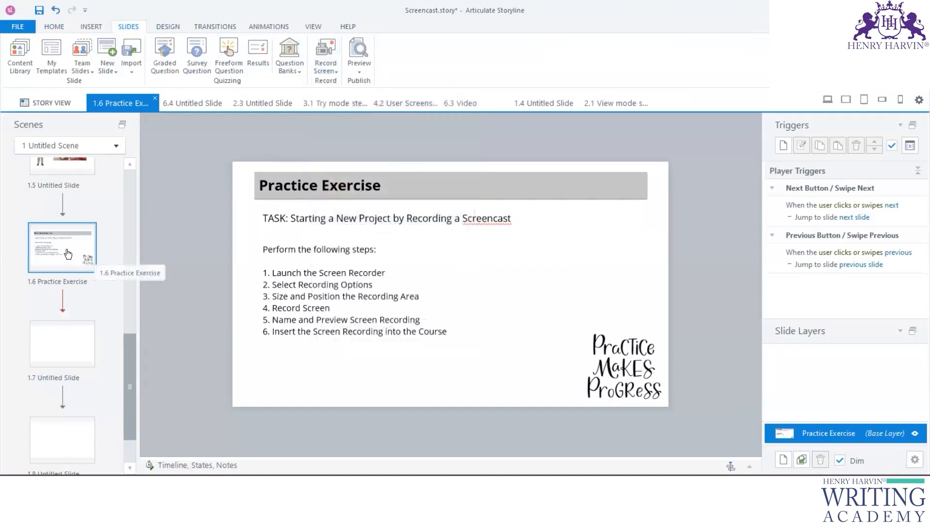
# Step: Reopen slide 2.1 View mode steps and examine the circled options for inserting a recording as step-by-step slides
pyautogui.click(51, 103)
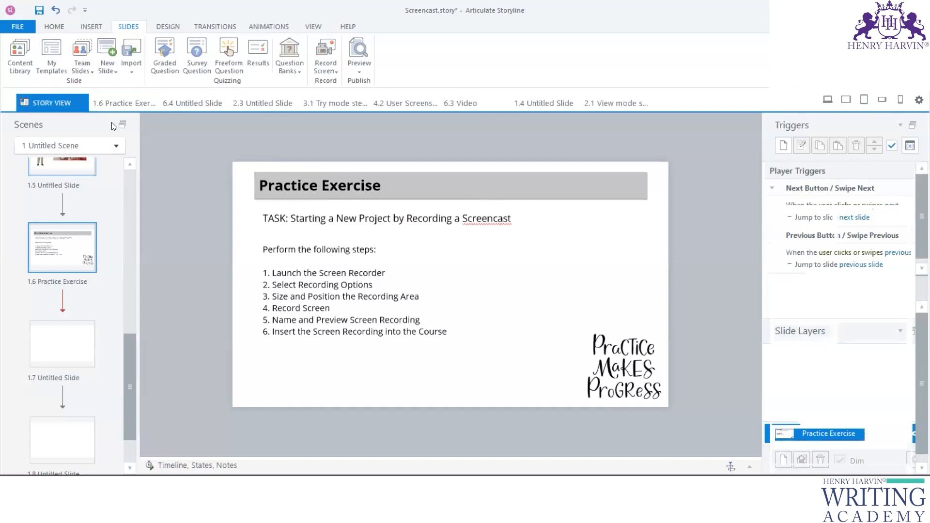
pyautogui.doubleClick(163, 192)
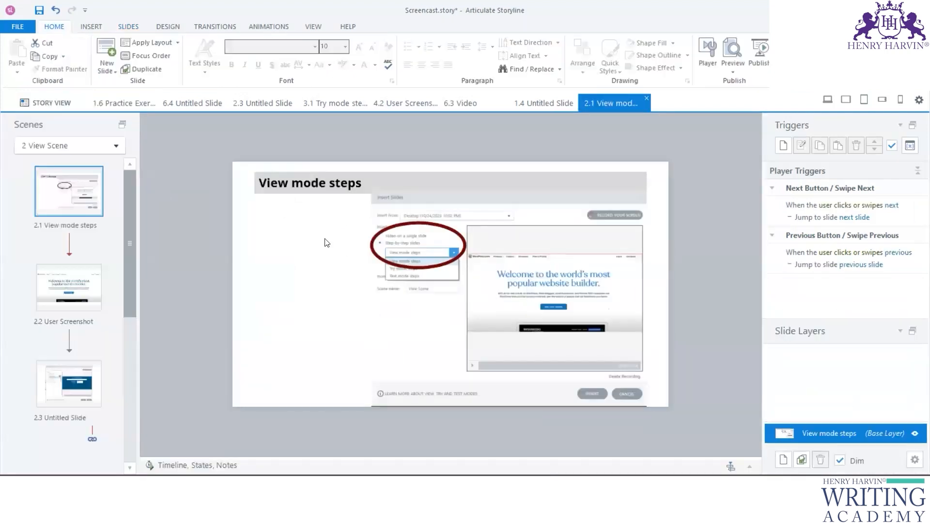
pyautogui.scroll(5, 423, 261)
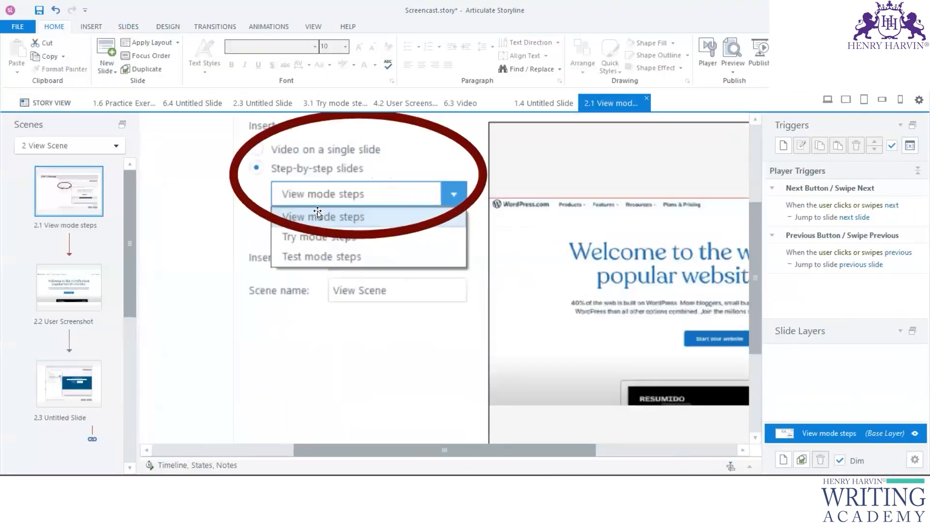
pyautogui.click(246, 334)
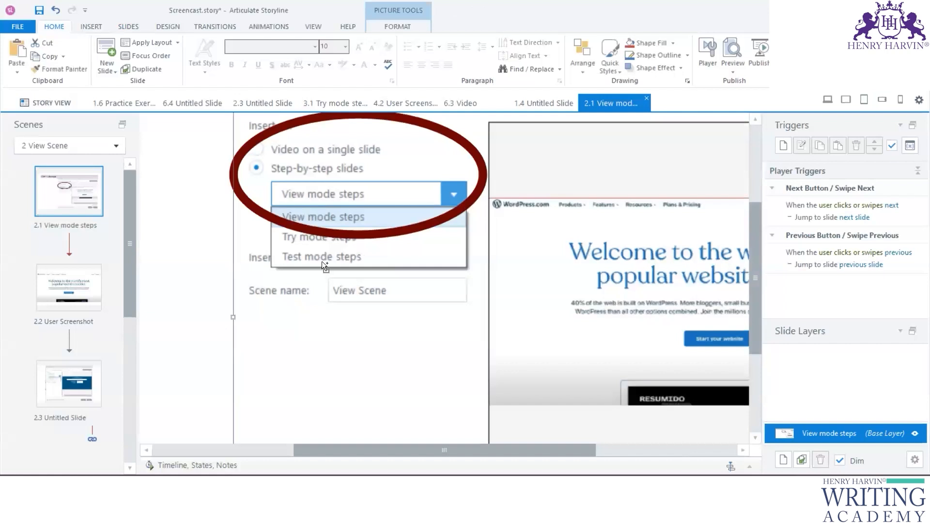
pyautogui.scroll(-3, 326, 261)
# Step: Examine the captured step on slide 2.2 User Screenshot, then the Insert Slides picture on slide 2.3
pyautogui.click(101, 280)
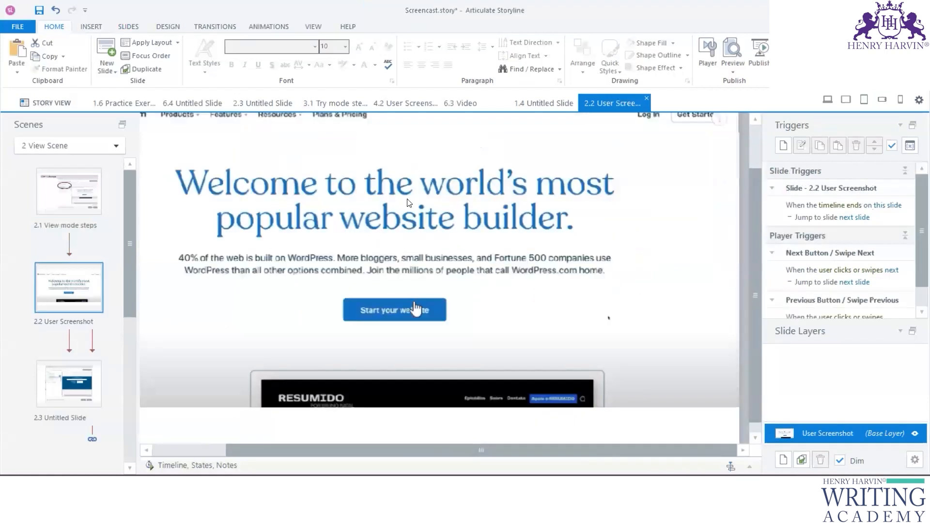
pyautogui.scroll(-3, 567, 257)
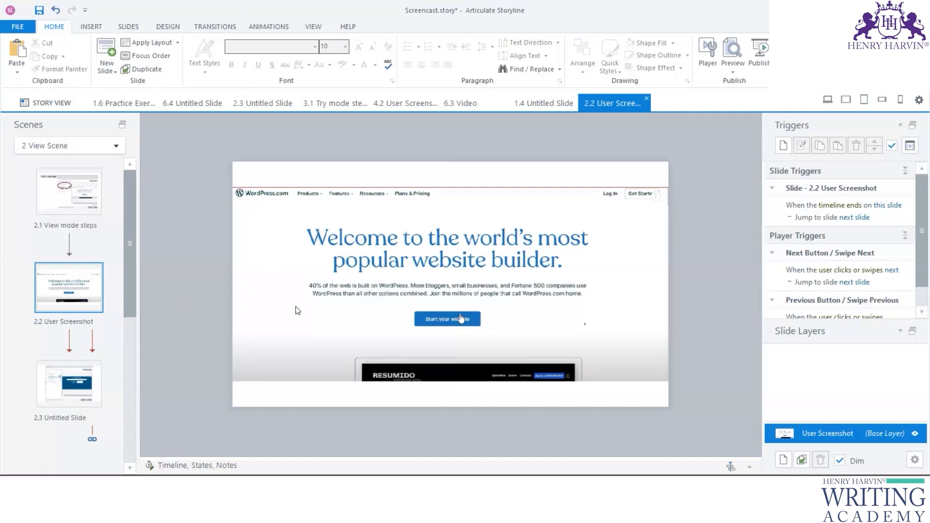
pyautogui.click(95, 376)
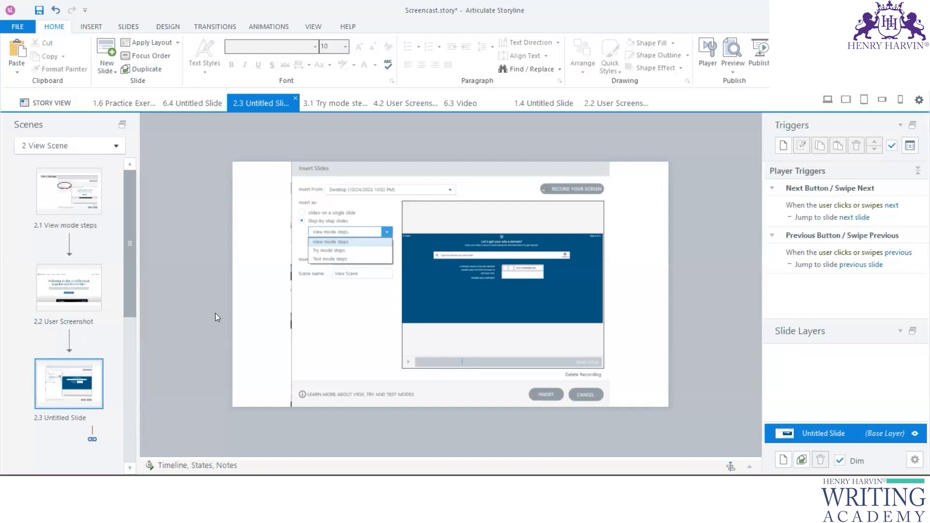
pyautogui.scroll(2, 367, 275)
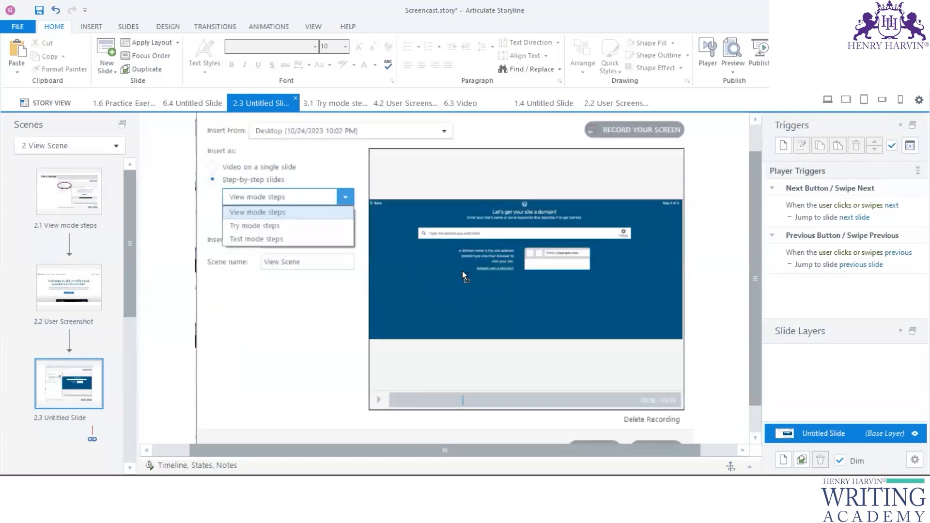
# Step: Compare the recording preview on slide 2.1 with the one on slide 2.3, focusing on the playback position
pyautogui.click(86, 209)
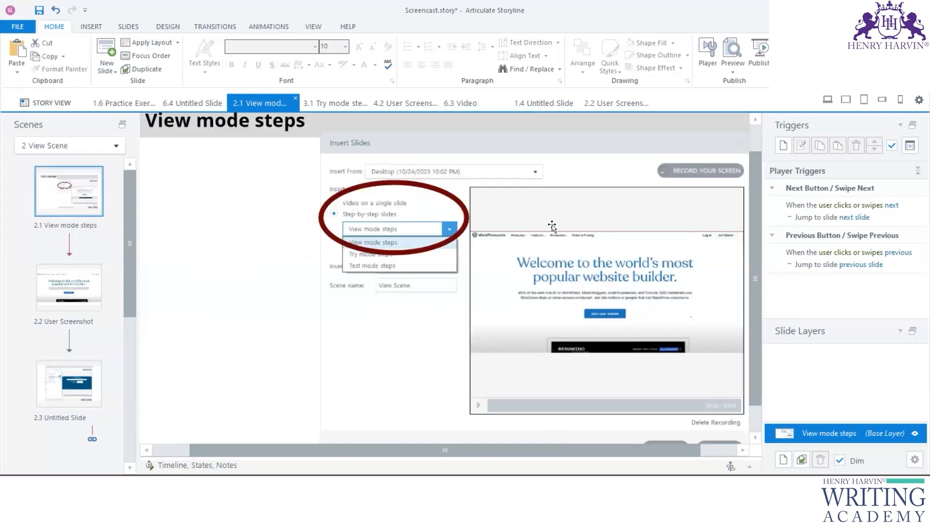
pyautogui.click(75, 363)
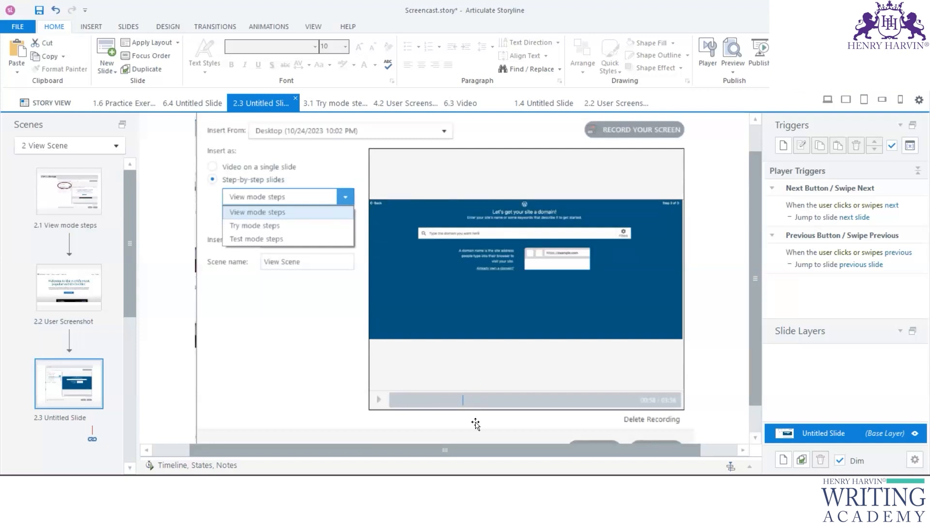
pyautogui.moveTo(492, 394); pyautogui.dragTo(497, 398)
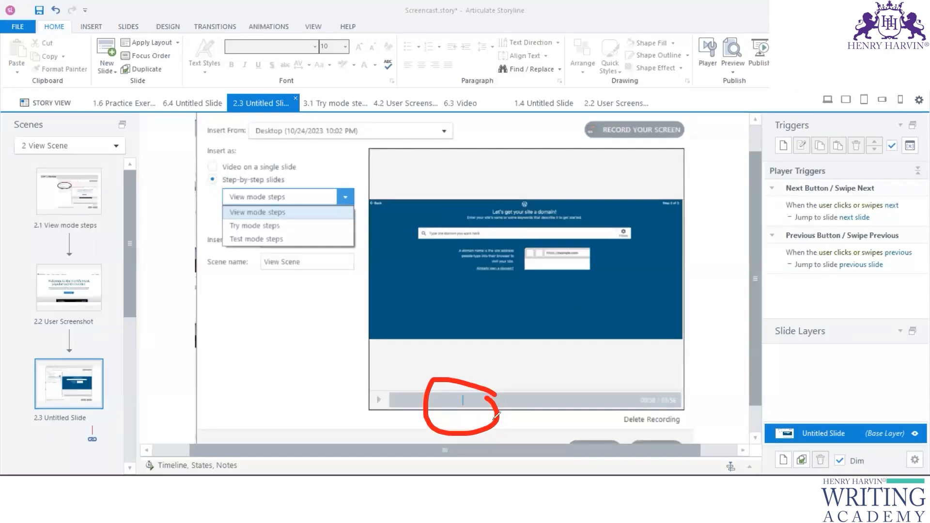
pyautogui.click(0, 257)
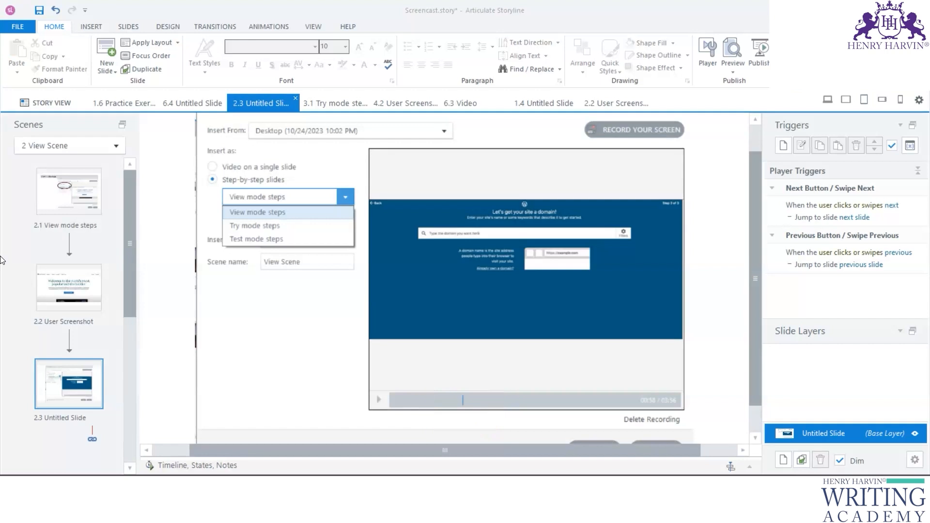
# Step: Review the captured step on slide 2.2 User Screenshot against the Insert Slides picture on slide 2.3
pyautogui.scroll(-2, 63, 334)
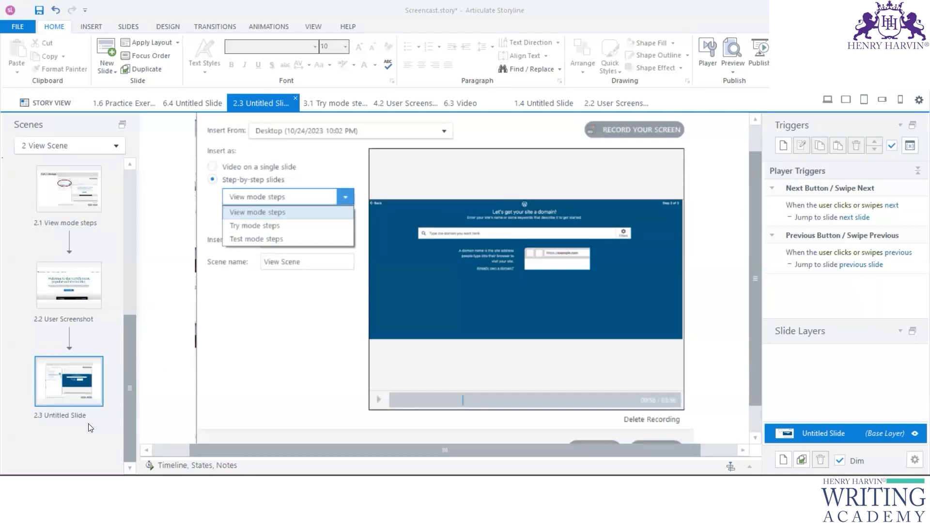
pyautogui.click(74, 286)
pyautogui.click(73, 381)
pyautogui.click(70, 287)
# Step: Open slide 3.1 Try mode steps and compare its circled insert options with the captured step on slide 3.2 User Screenshot
pyautogui.click(60, 103)
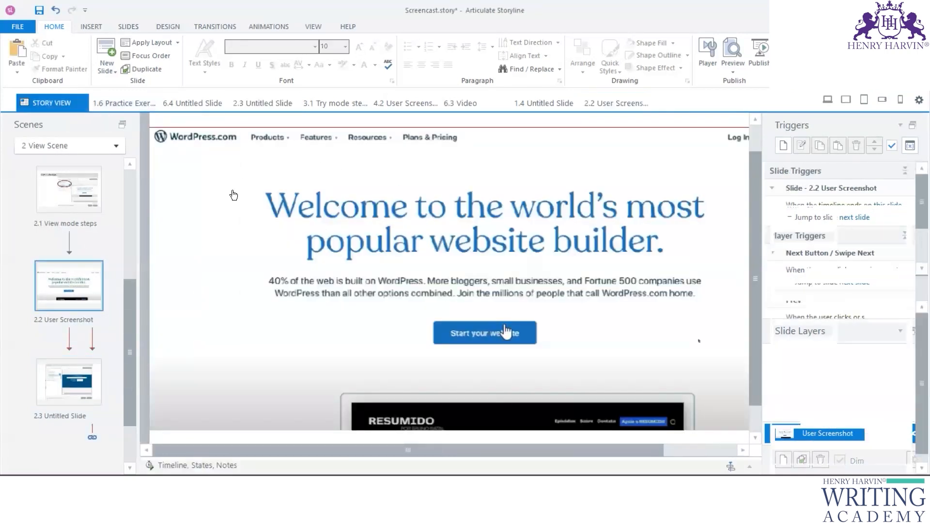
pyautogui.doubleClick(262, 193)
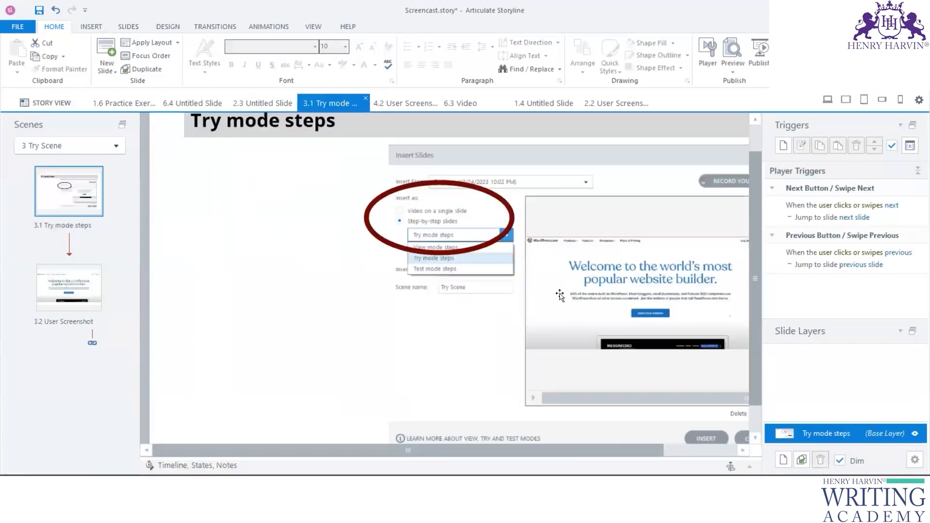
pyautogui.click(68, 293)
pyautogui.click(72, 211)
pyautogui.click(84, 295)
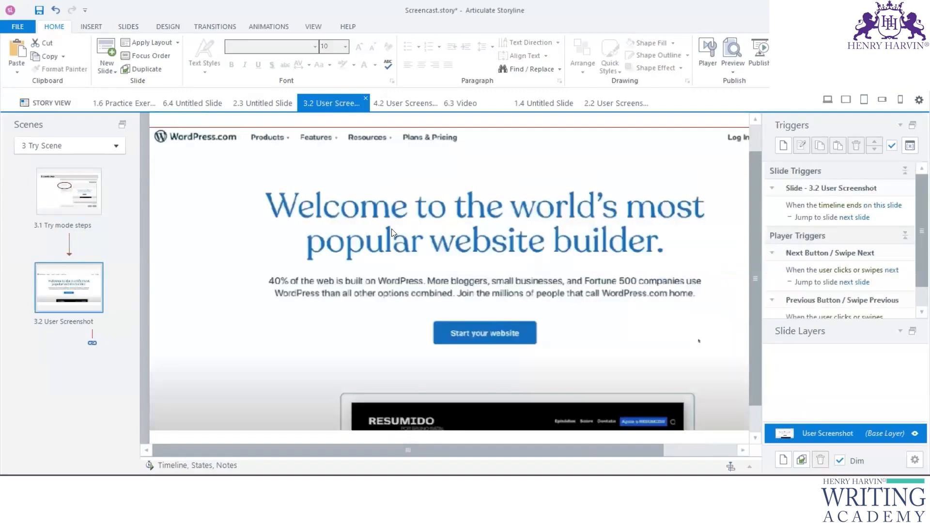
pyautogui.scroll(-1, 613, 298)
pyautogui.scroll(-1, 613, 298)
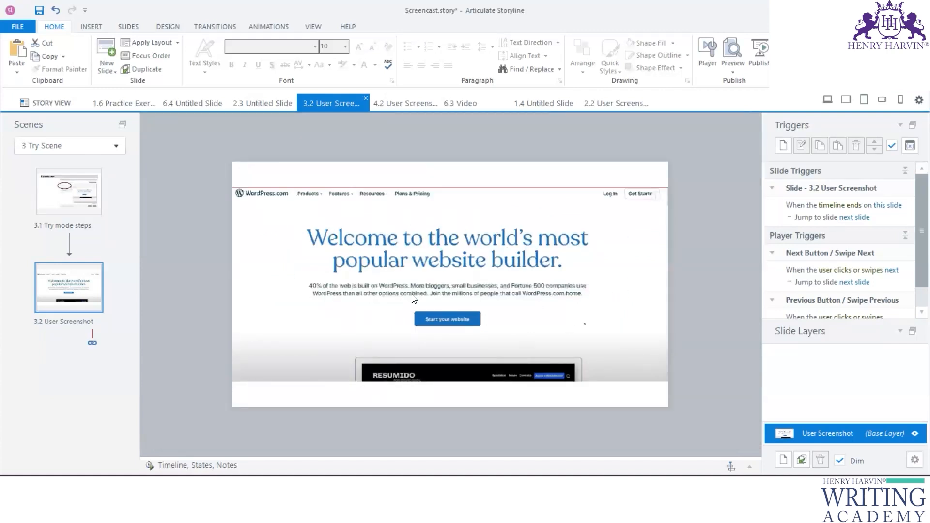
pyautogui.click(103, 214)
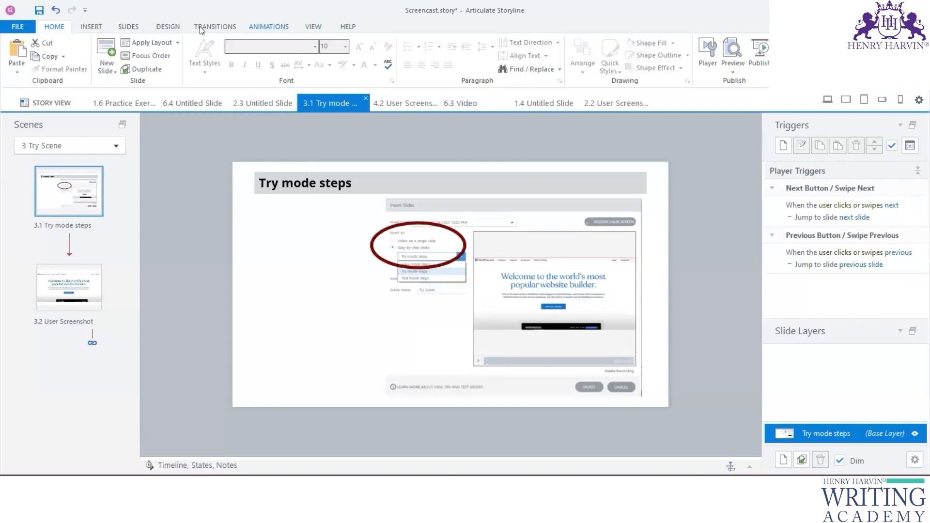
# Step: Open slide 5.1 Video on single slide and examine the circled options for inserting a recording as one video
pyautogui.click(91, 27)
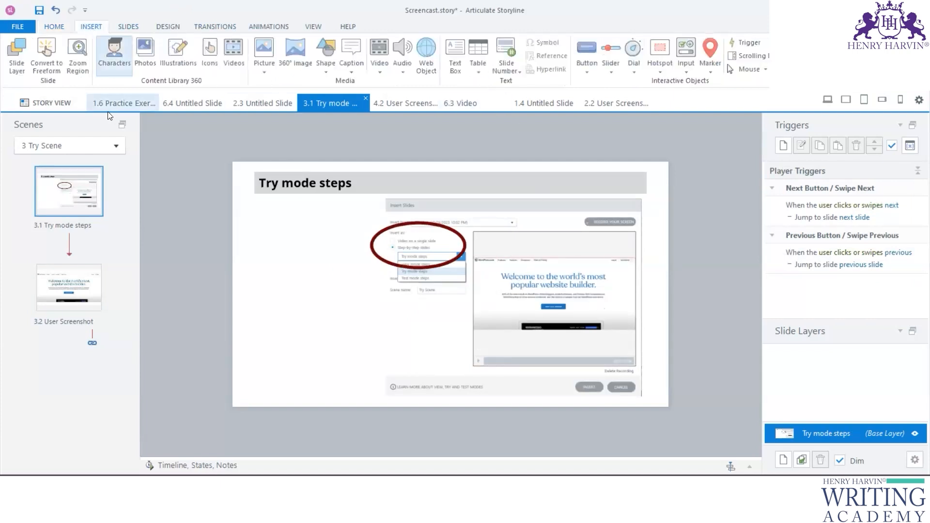
pyautogui.click(71, 101)
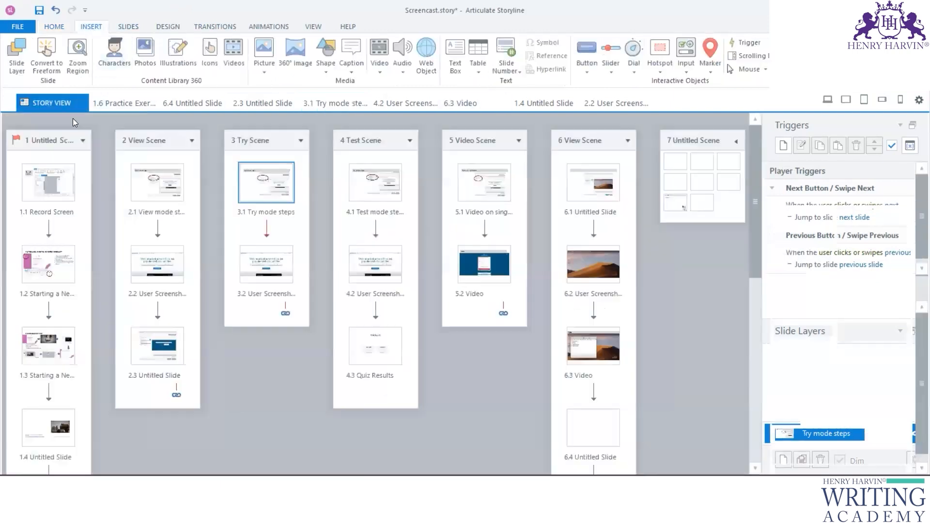
pyautogui.doubleClick(476, 193)
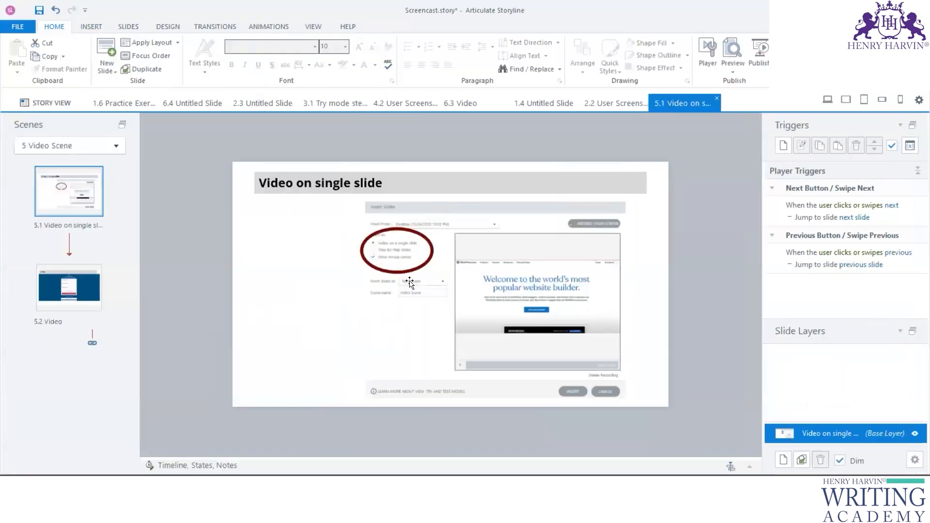
pyautogui.scroll(6, 406, 267)
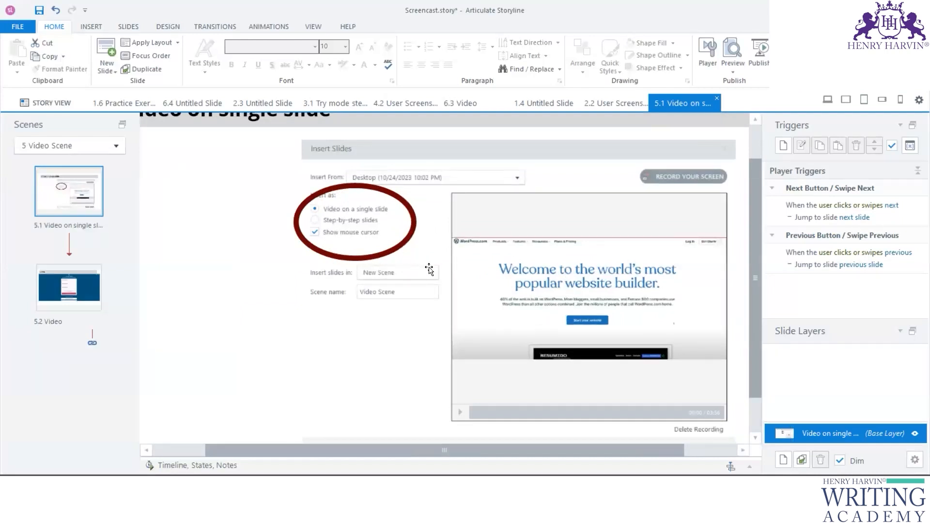
pyautogui.scroll(2, 429, 270)
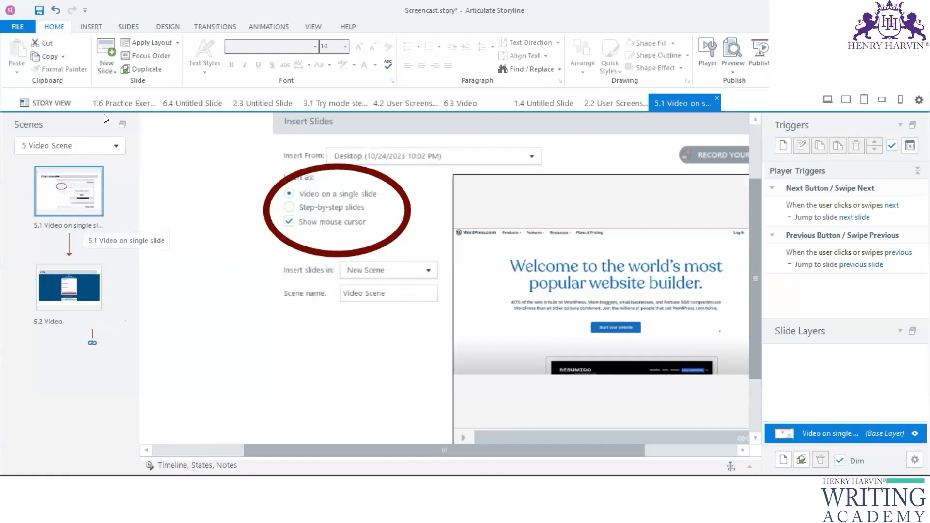
# Step: Open slide 4.1 Test mode steps and look through the Test Scene to the whole 4.3 Quiz Results slide
pyautogui.click(69, 105)
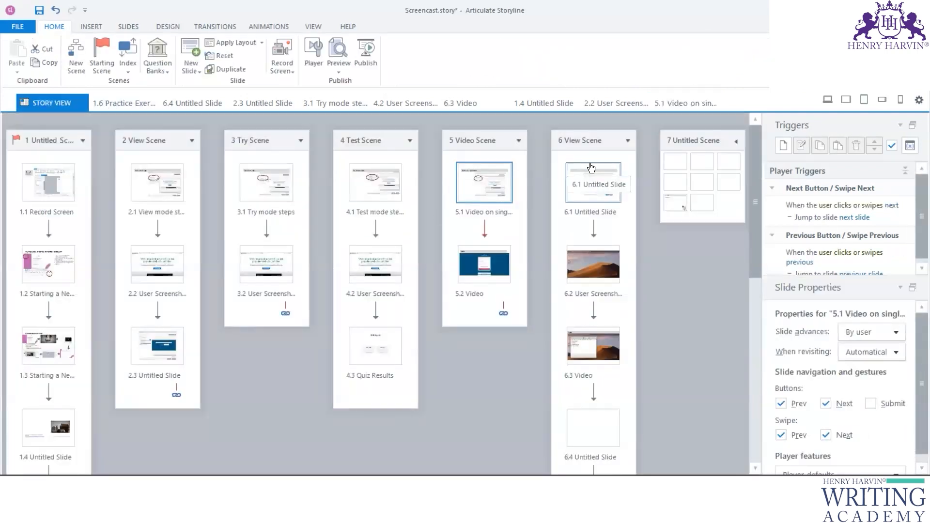
pyautogui.doubleClick(371, 183)
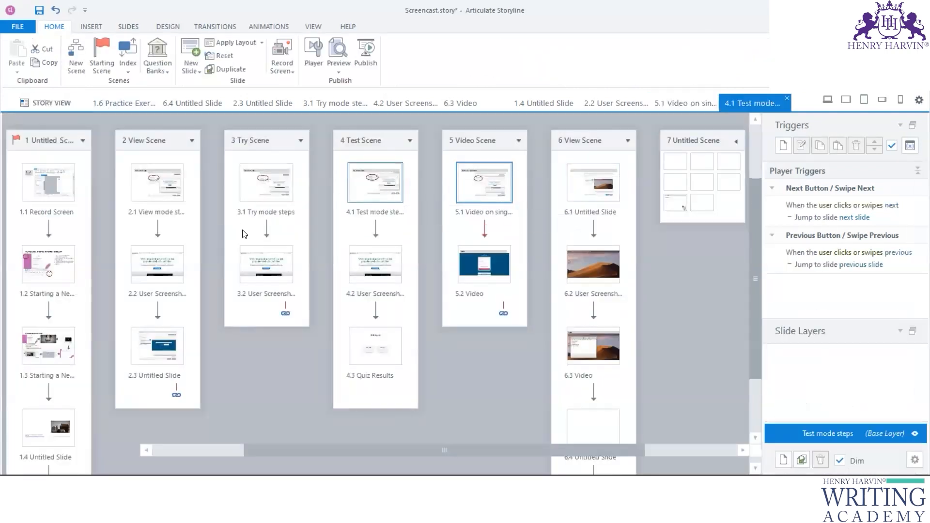
pyautogui.click(54, 299)
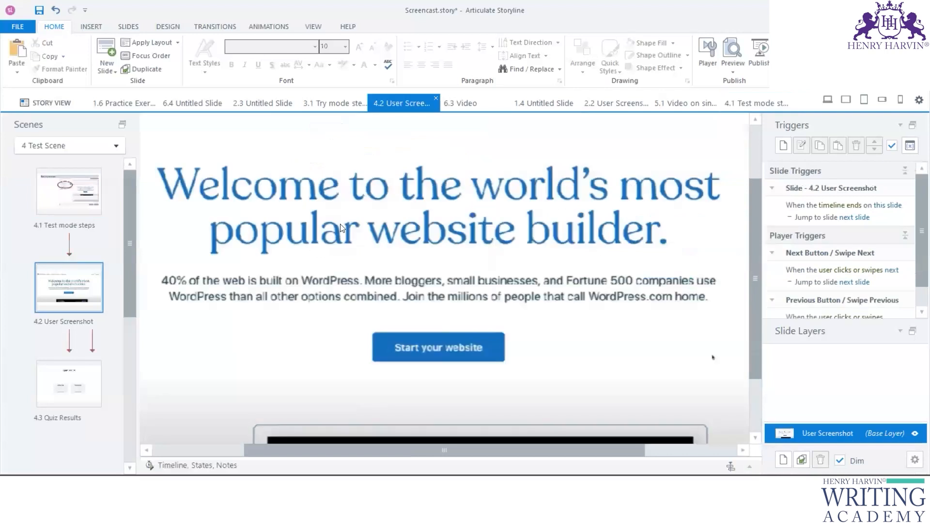
pyautogui.click(56, 384)
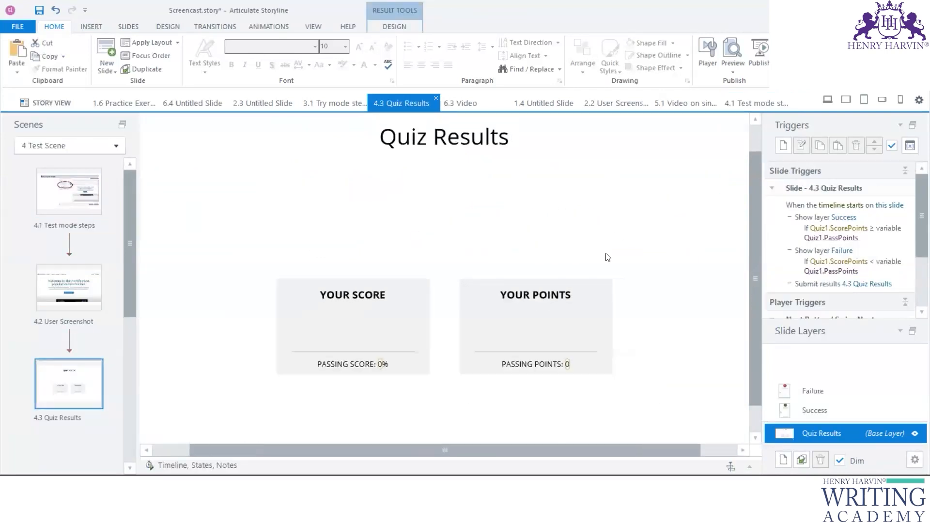
pyautogui.scroll(-2, 615, 258)
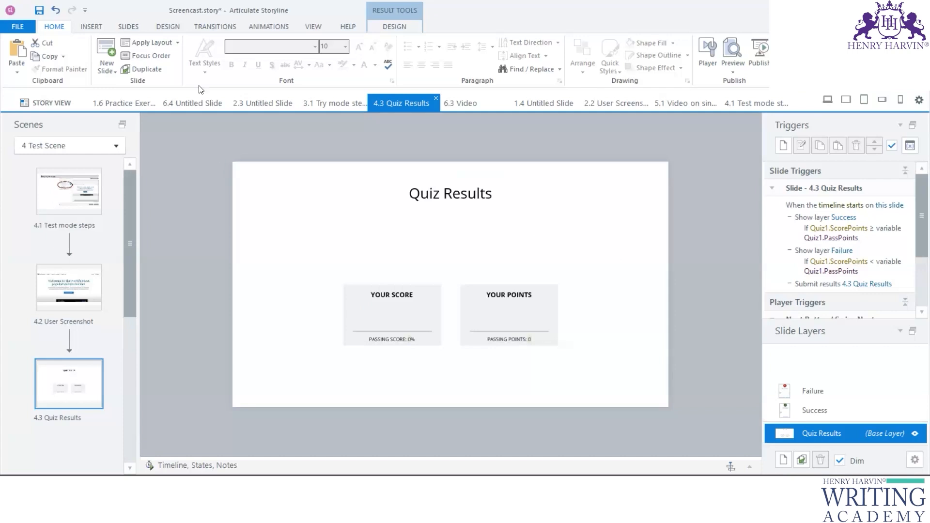
# Step: Retrace the test mode sequence from slide 4.1 through the captured step on 4.2 to the Quiz Results slide
pyautogui.click(129, 28)
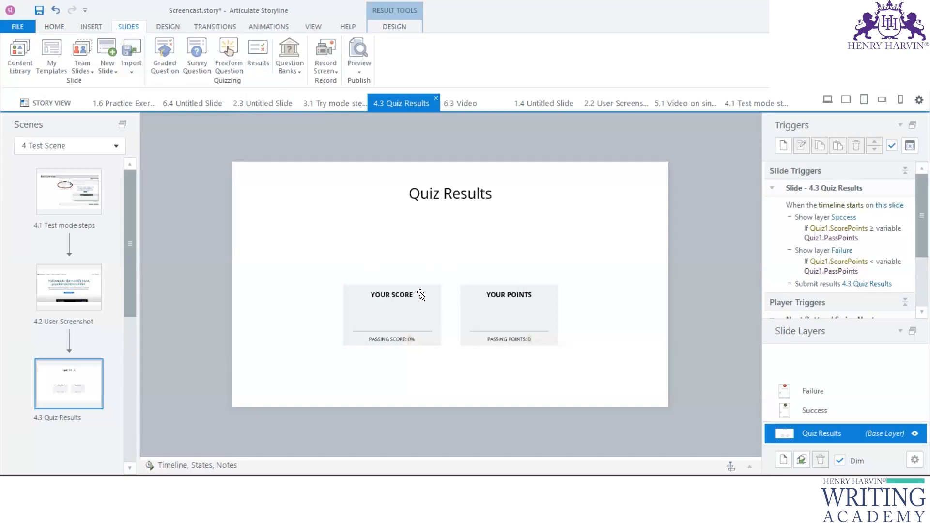
pyautogui.click(80, 289)
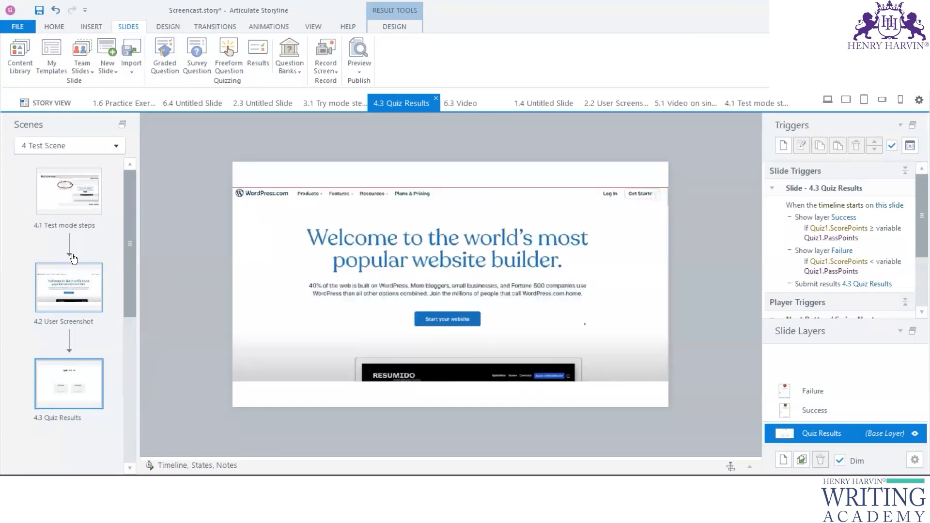
pyautogui.click(72, 216)
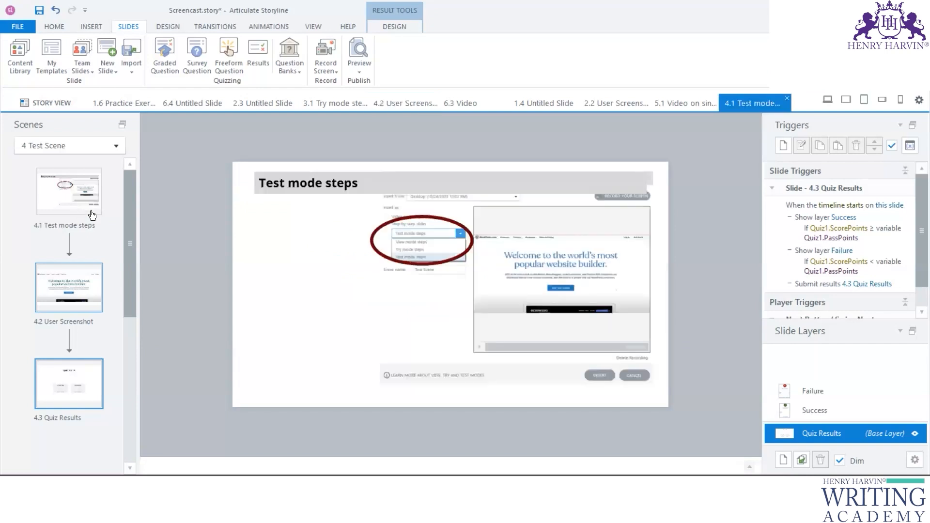
pyautogui.click(64, 287)
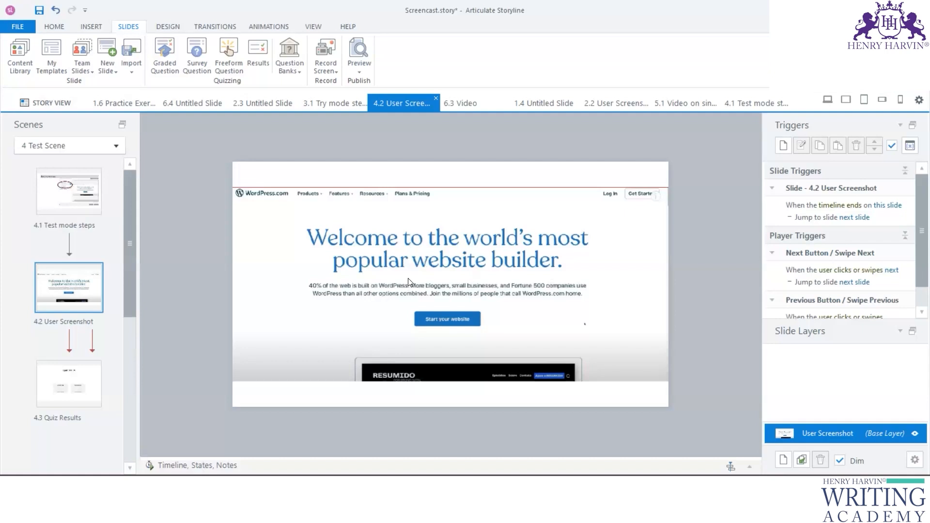
pyautogui.click(96, 388)
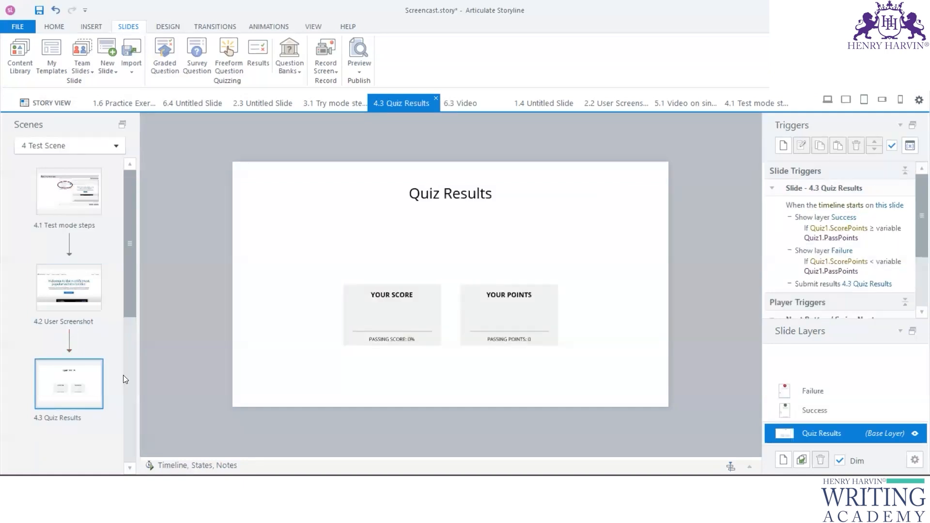
# Step: Compare slides 4.2 and 4.3, and examine the circled step-by-step options on slide 4.1 Test mode steps up close
pyautogui.click(61, 294)
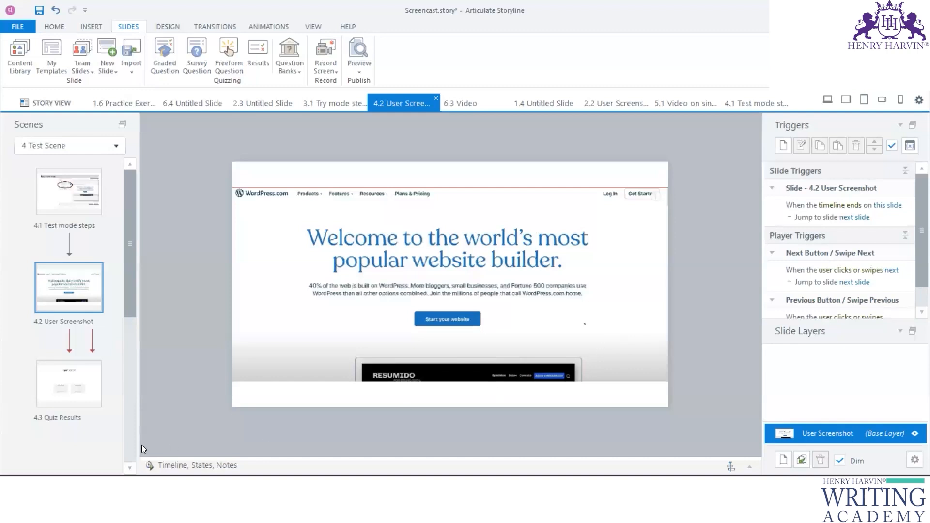
pyautogui.click(78, 385)
pyautogui.click(70, 288)
pyautogui.click(68, 192)
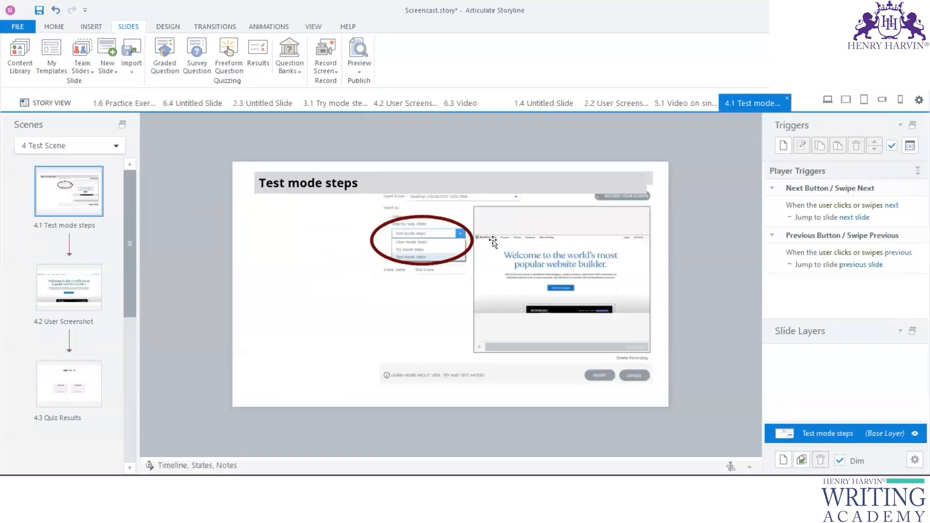
pyautogui.scroll(2, 452, 282)
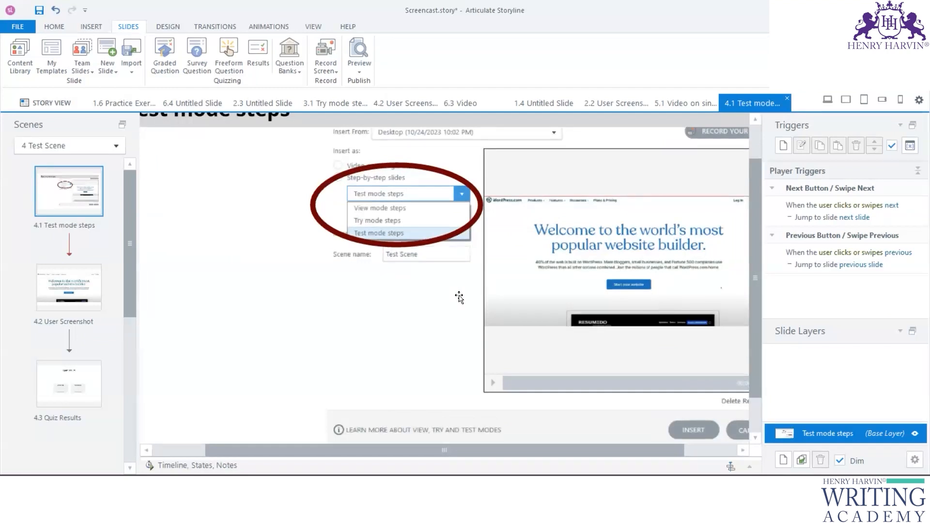
pyautogui.scroll(-2, 459, 295)
# Step: Reopen slide 5.1 Video on single slide, go on to slide 5.2 Video and preview only that slide
pyautogui.click(48, 105)
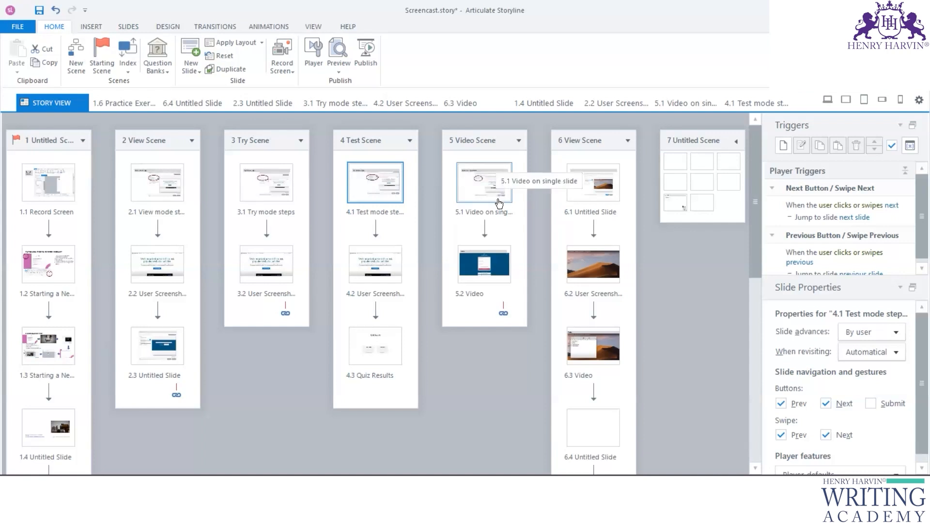
pyautogui.doubleClick(480, 193)
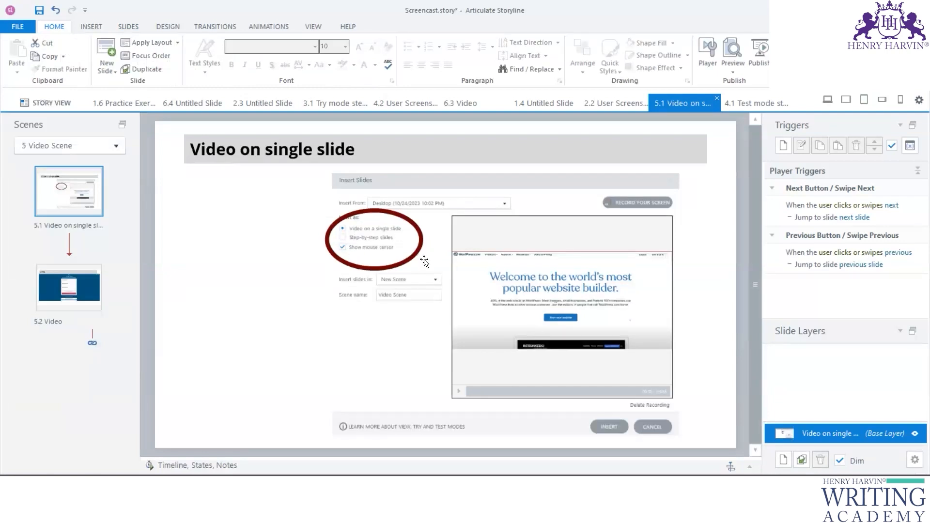
pyautogui.click(83, 291)
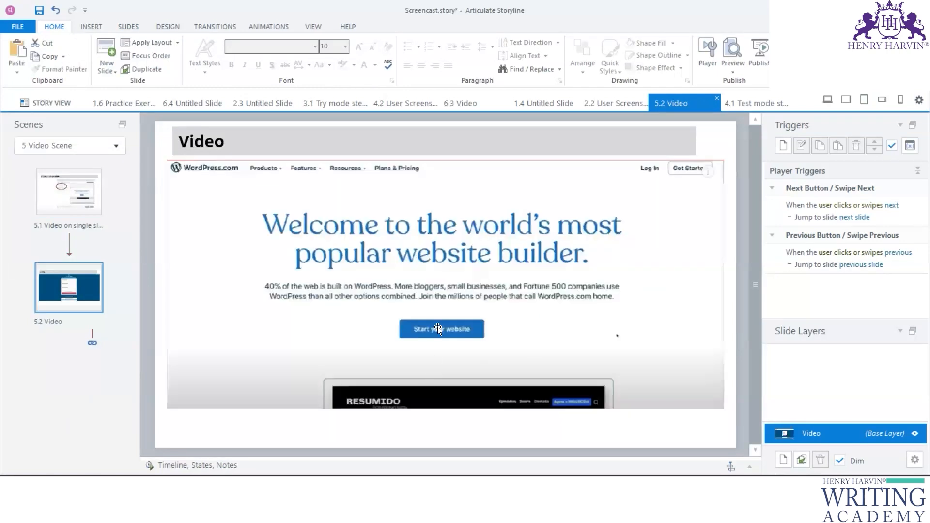
pyautogui.click(473, 267)
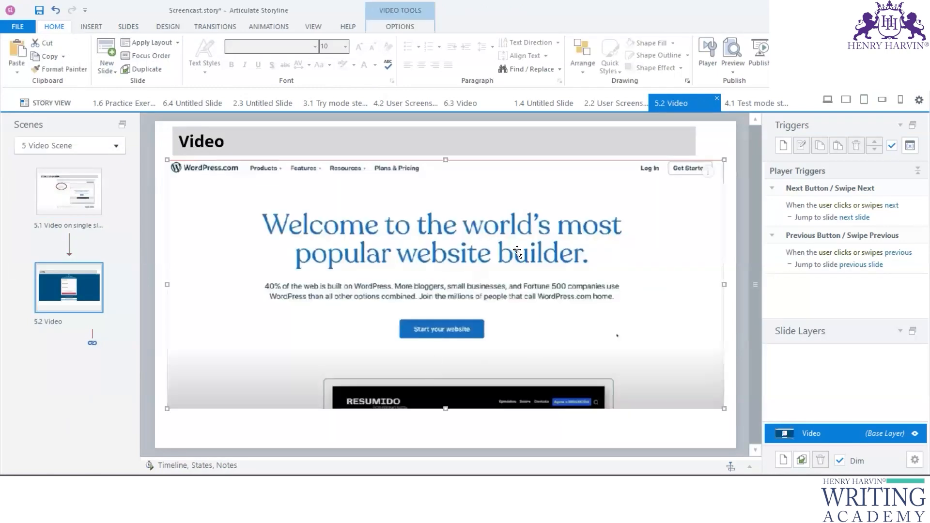
pyautogui.click(733, 72)
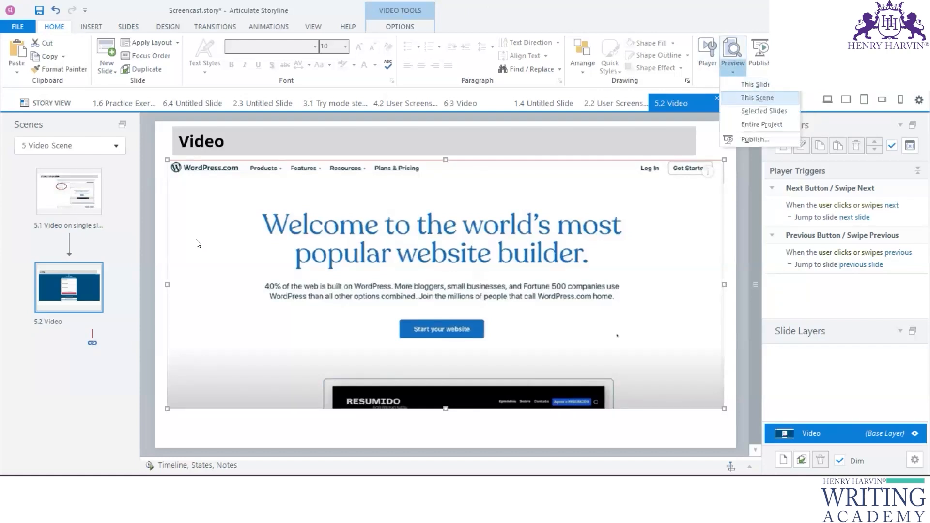
pyautogui.click(756, 85)
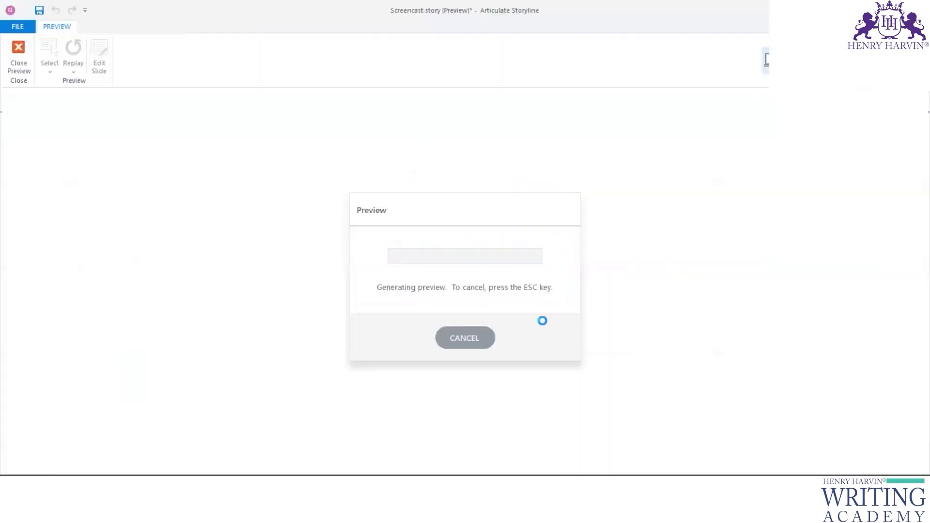
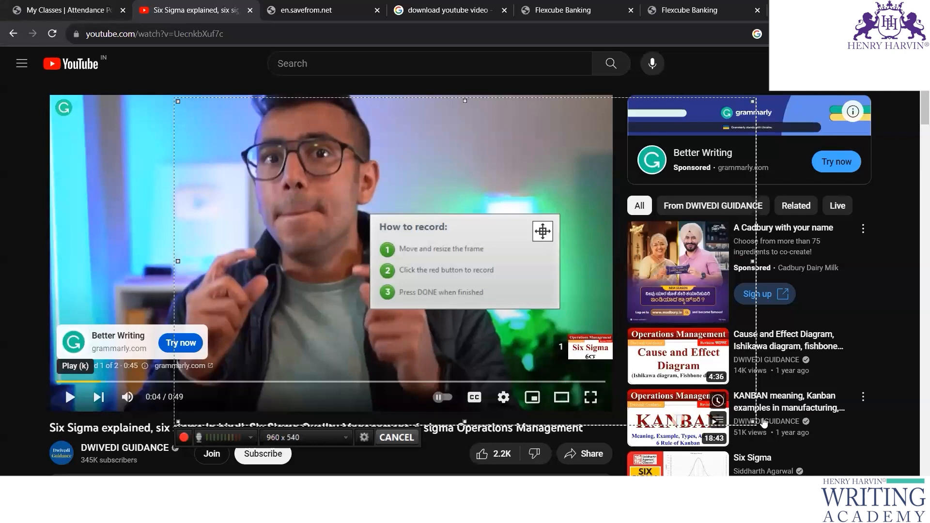
# Step: Open the suggested 7 Quality Control Tools video from AYT India Academy on YouTube and skip its advertisement
pyautogui.scroll(-8, 805, 368)
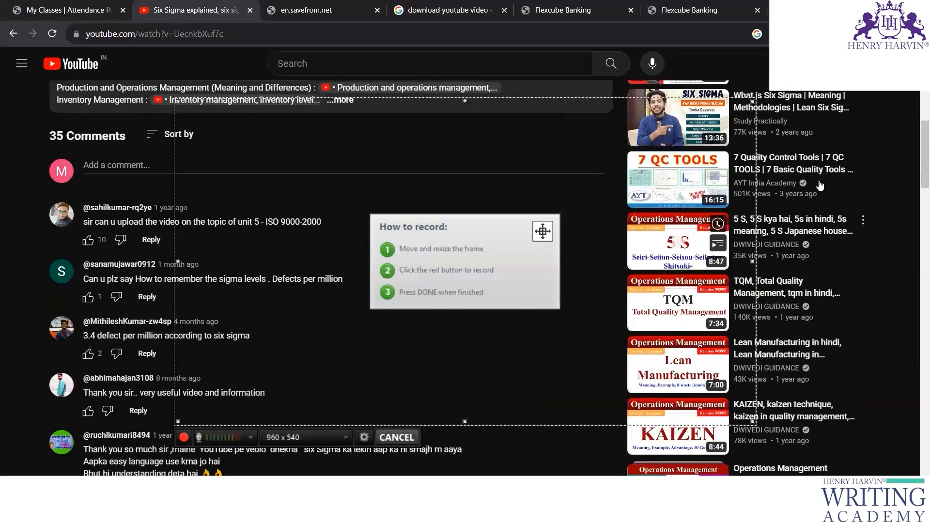
pyautogui.click(809, 183)
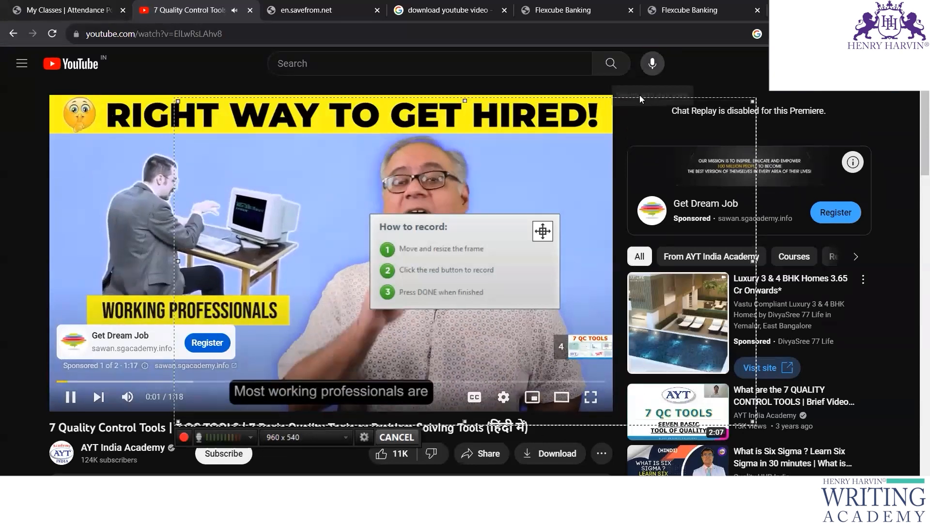
pyautogui.moveTo(757, 116); pyautogui.dragTo(630, 96)
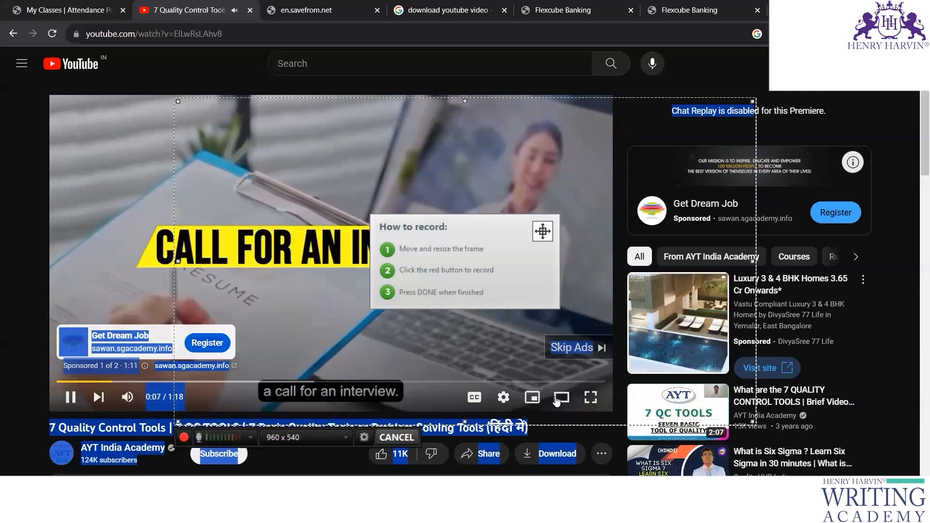
pyautogui.click(606, 349)
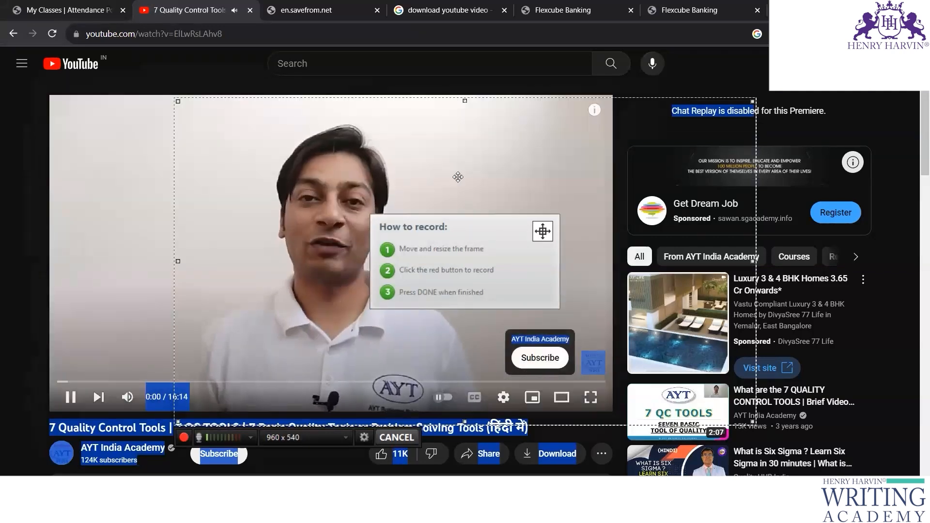
# Step: Open the suggested brief video on the 7 quality control tools, and search YouTube for "sig sigma"
pyautogui.click(785, 396)
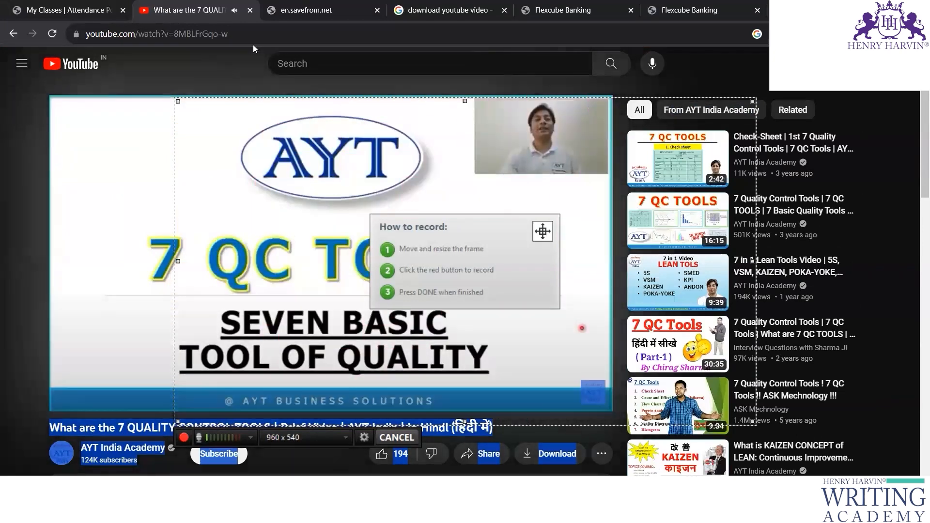
pyautogui.click(346, 66)
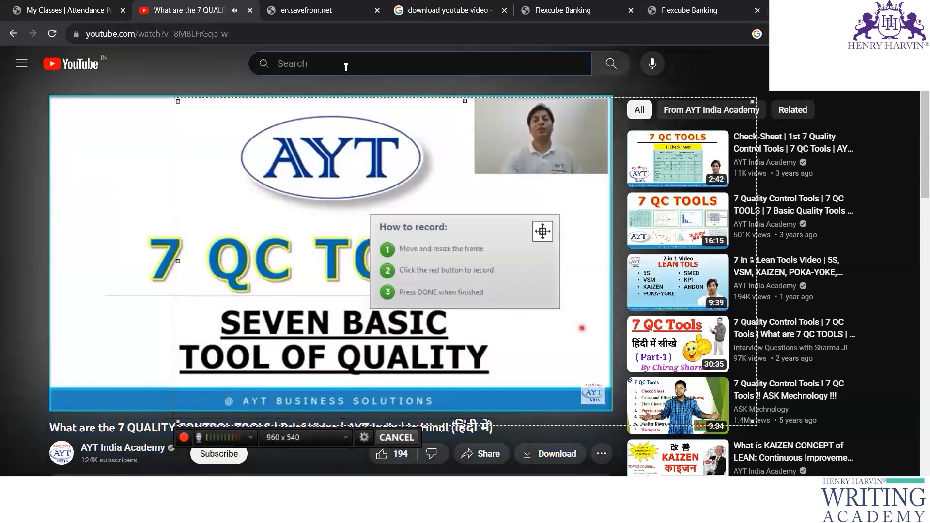
pyautogui.write('sig signa')
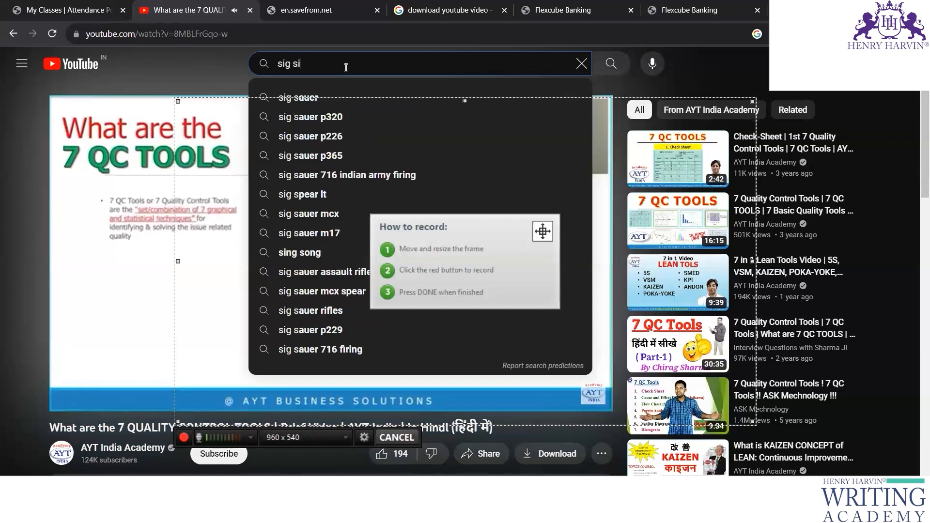
pyautogui.press('BackSpace')
pyautogui.press('BackSpace')
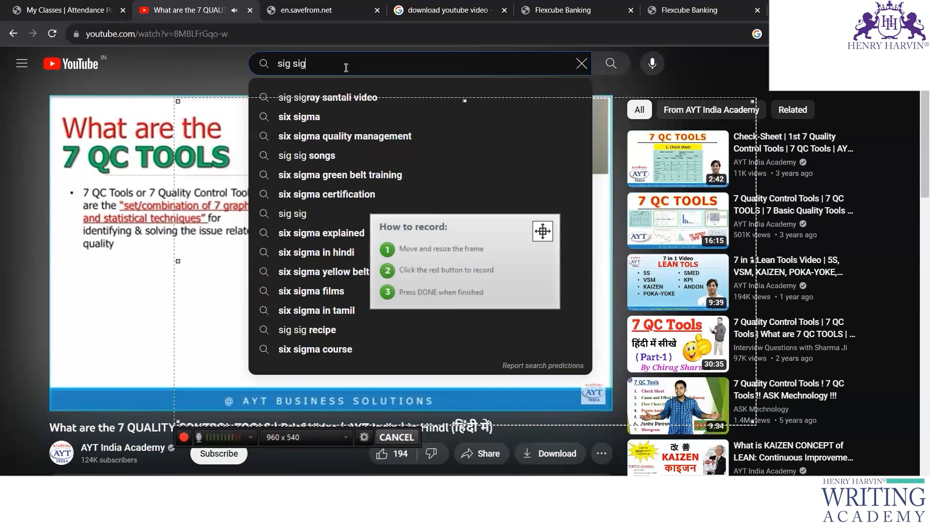
pyautogui.write('ma')
pyautogui.press('Return')
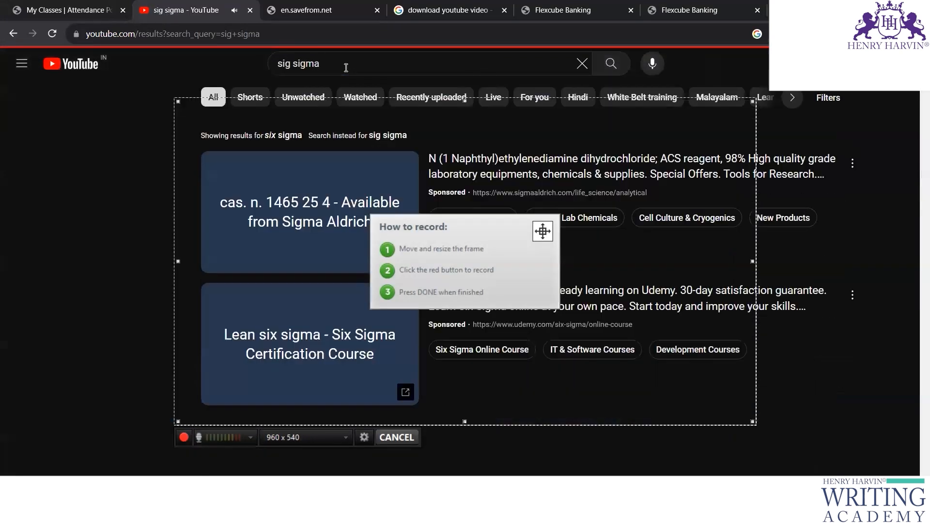
pyautogui.scroll(-6, 485, 361)
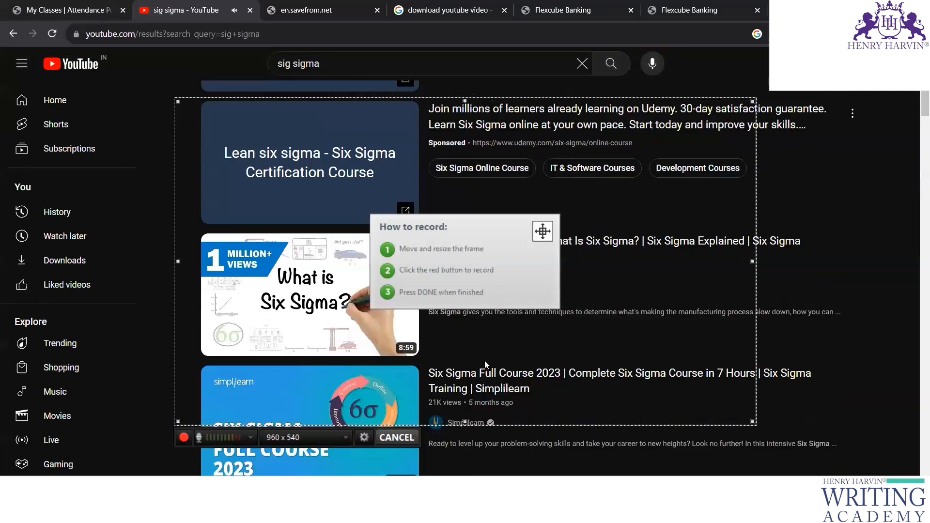
pyautogui.click(523, 129)
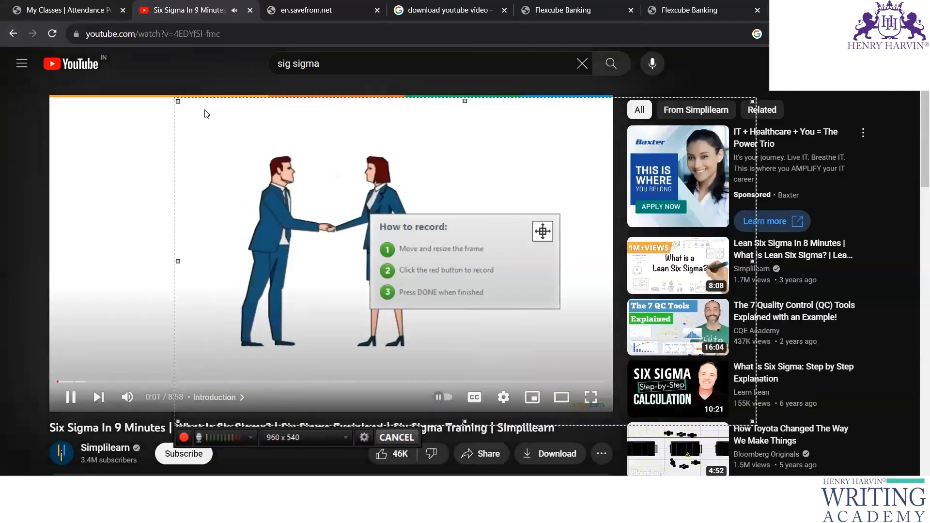
pyautogui.click(12, 33)
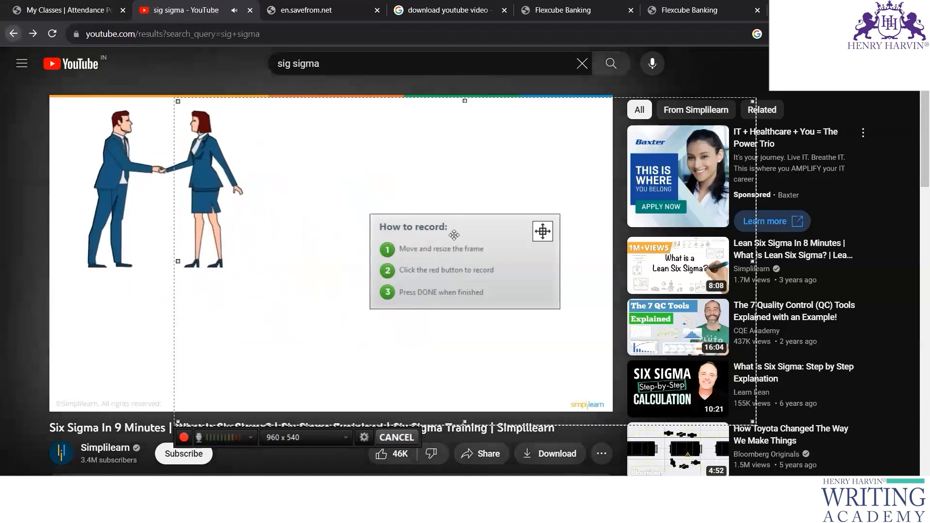
# Step: Open Simplilearn's Lean Six Sigma In 8 Minutes video from the search results and pause it near the start
pyautogui.scroll(-3, 537, 349)
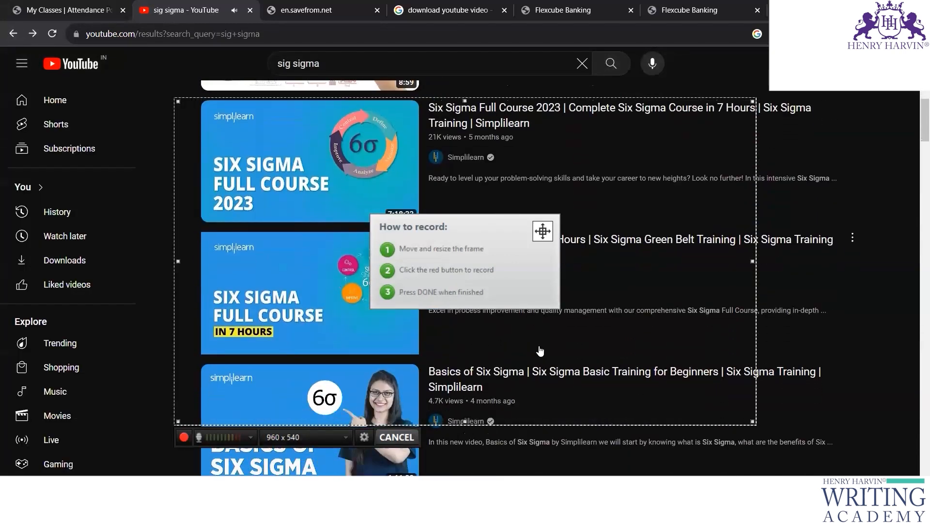
pyautogui.scroll(-5, 568, 320)
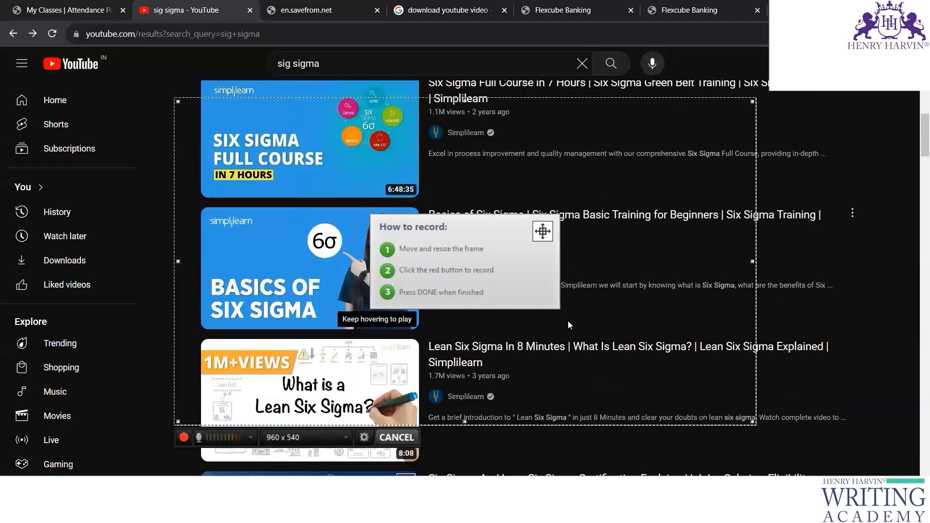
pyautogui.click(668, 229)
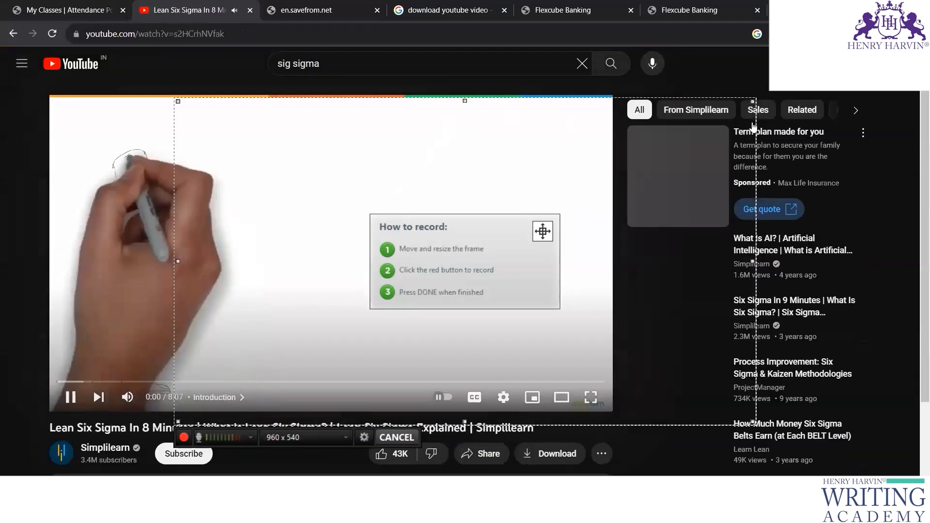
pyautogui.click(70, 398)
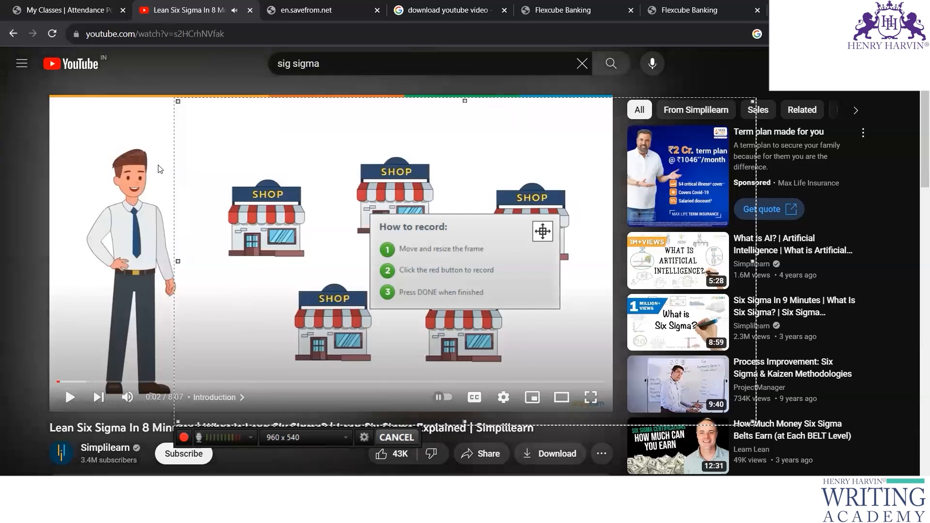
pyautogui.click(235, 100)
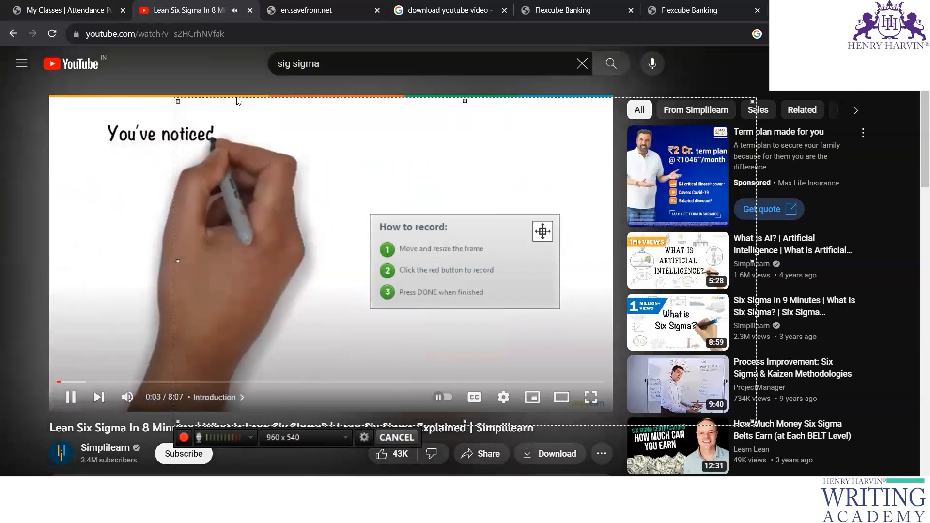
pyautogui.click(59, 390)
pyautogui.click(68, 397)
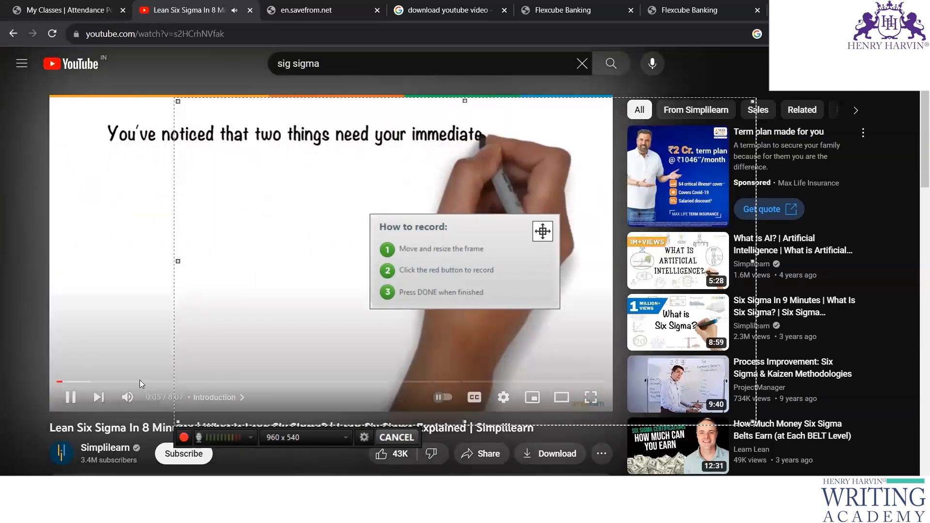
pyautogui.click(68, 397)
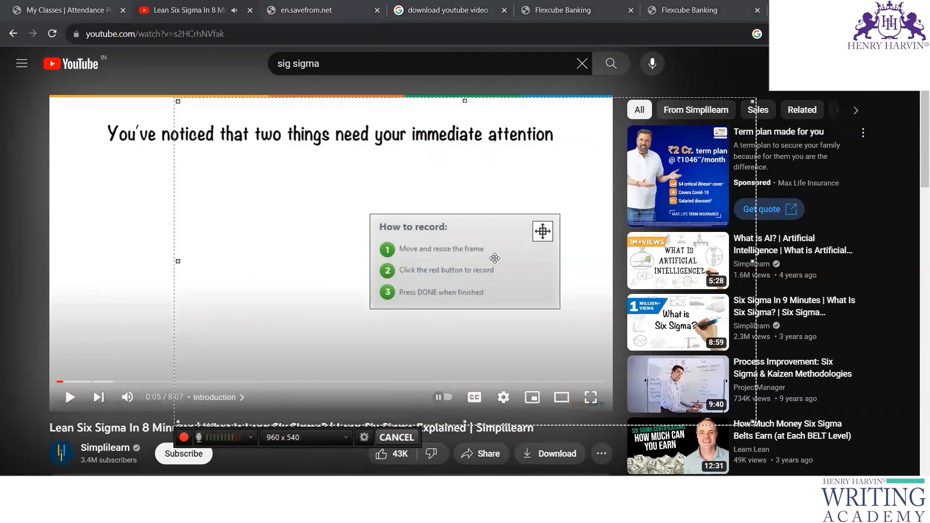
# Step: Open the How Much Money Six Sigma Belts Earn video and place the recording frame over its player, sized 926 x 477
pyautogui.click(631, 425)
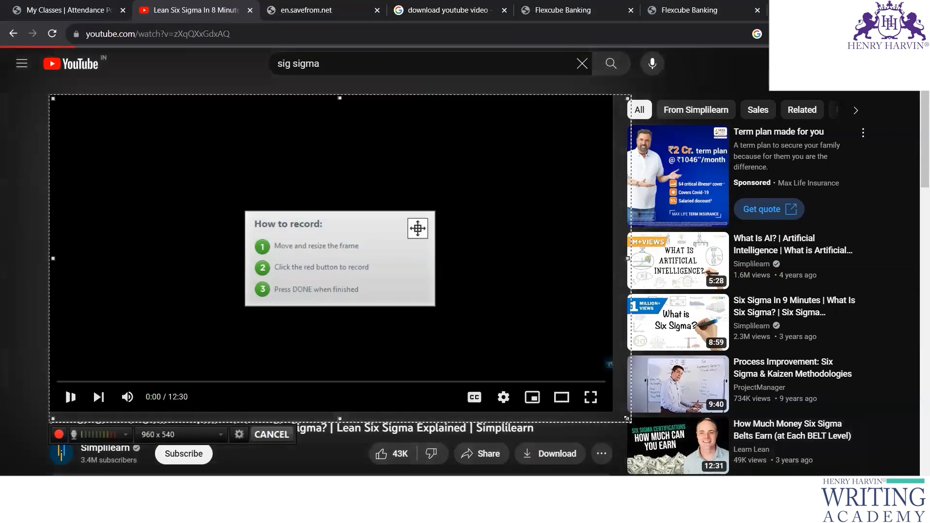
pyautogui.moveTo(628, 419); pyautogui.dragTo(609, 406)
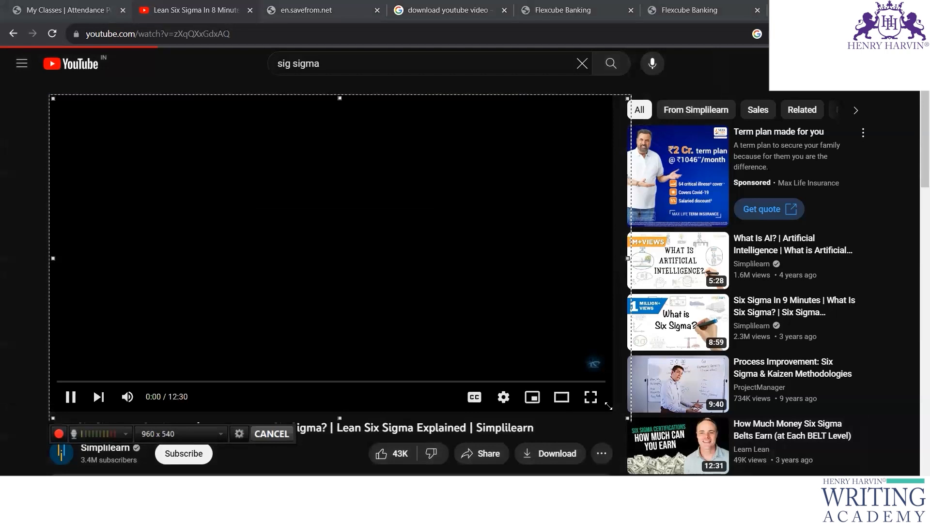
pyautogui.moveTo(609, 252)
pyautogui.mouseDown()
pyautogui.moveTo(559, 237)
pyautogui.moveTo(607, 240)
pyautogui.mouseUp()
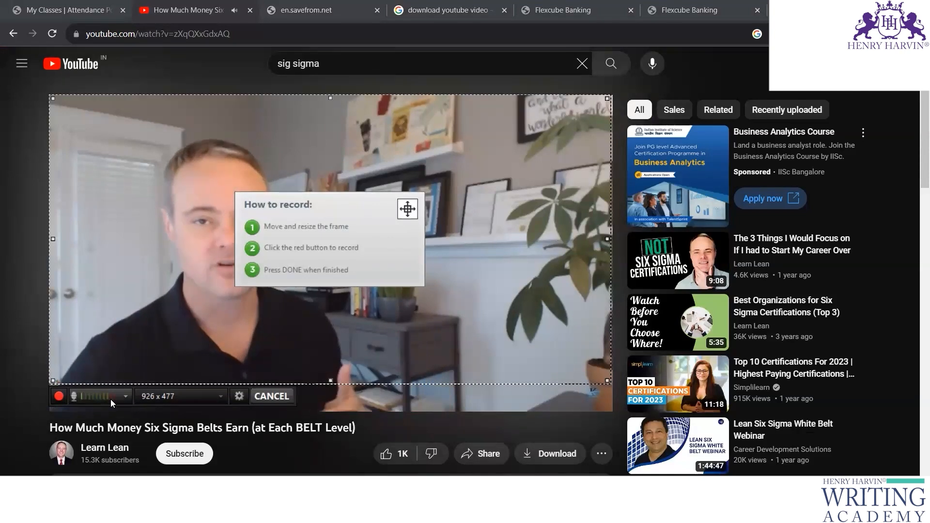
# Step: Set the screen recording to No Audio and record about 15 seconds of the playing video
pyautogui.click(74, 397)
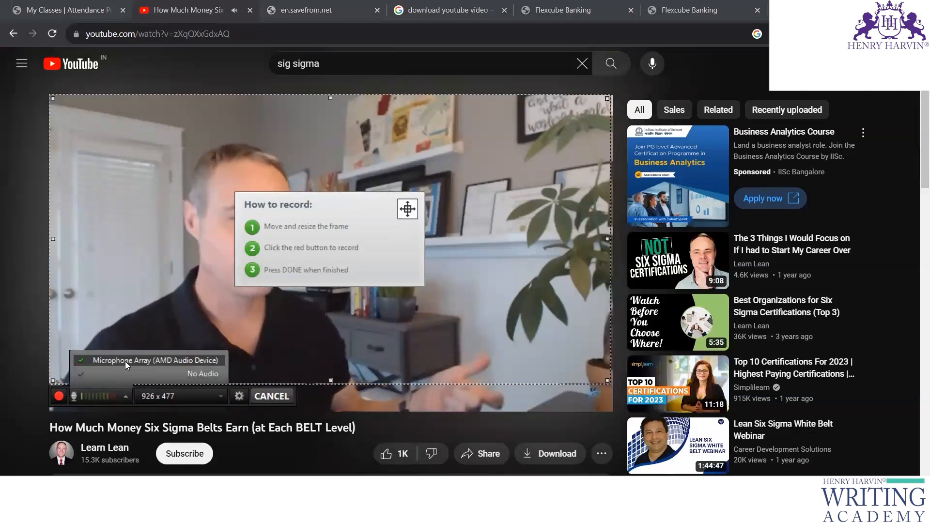
pyautogui.click(84, 361)
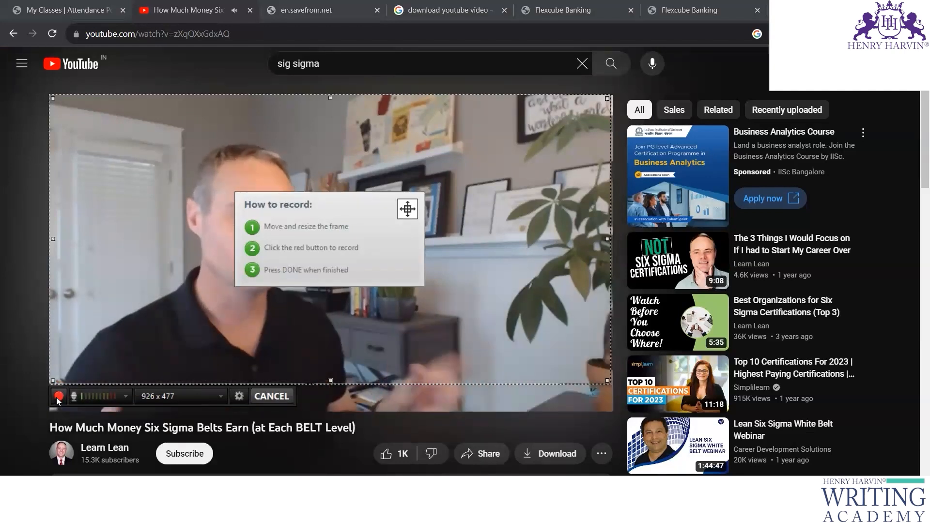
pyautogui.click(125, 396)
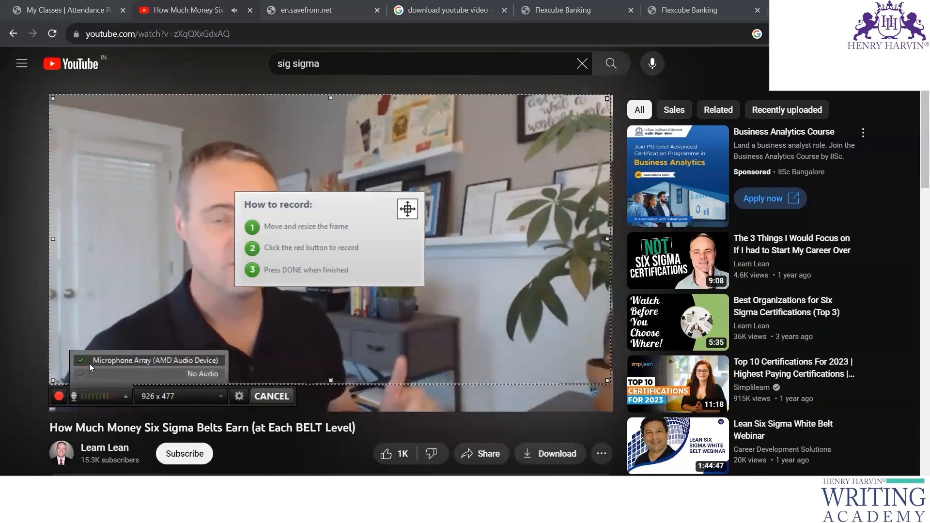
pyautogui.click(123, 374)
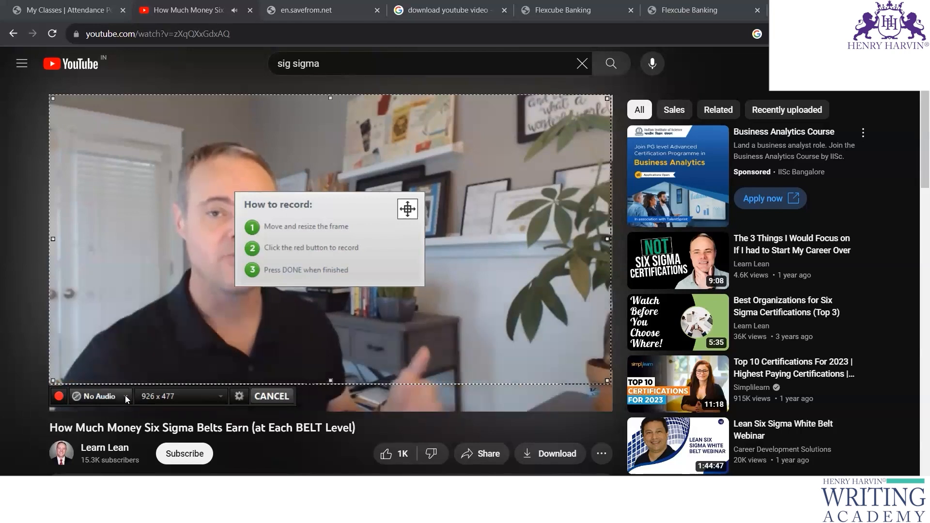
pyautogui.click(59, 397)
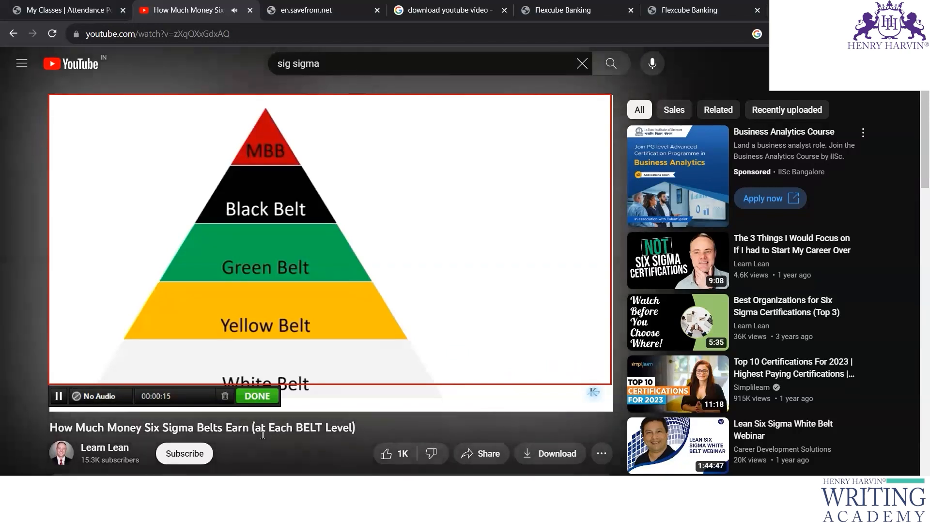
pyautogui.click(258, 397)
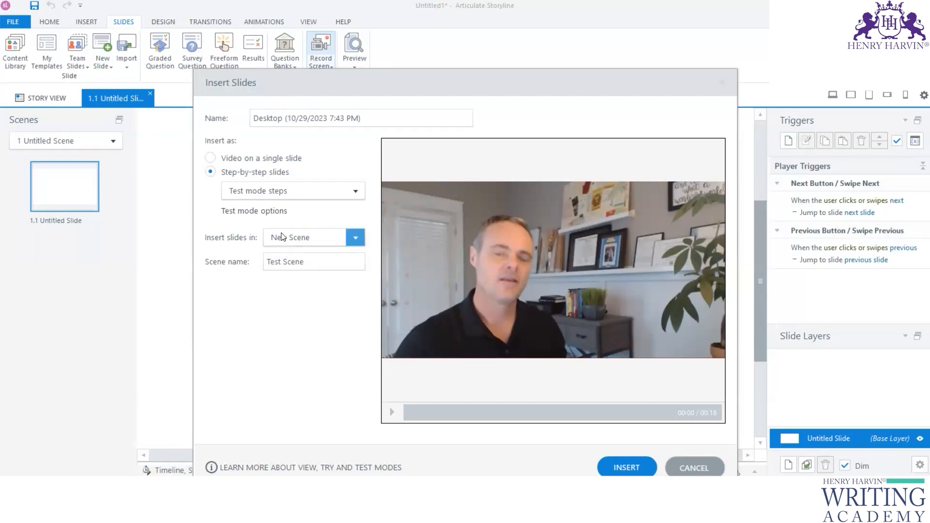
# Step: Insert the recording as step-by-step slides with View mode steps in a new scene named View Scene
pyautogui.click(209, 158)
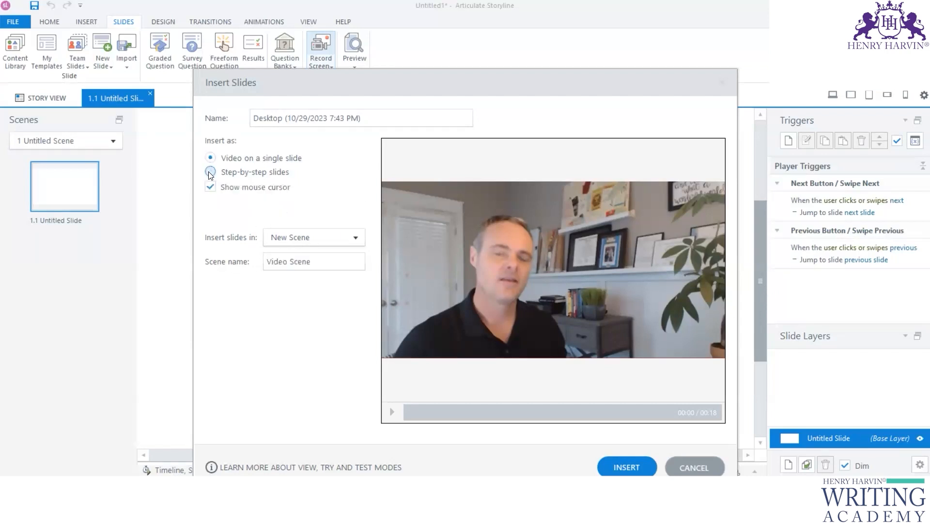
pyautogui.click(210, 172)
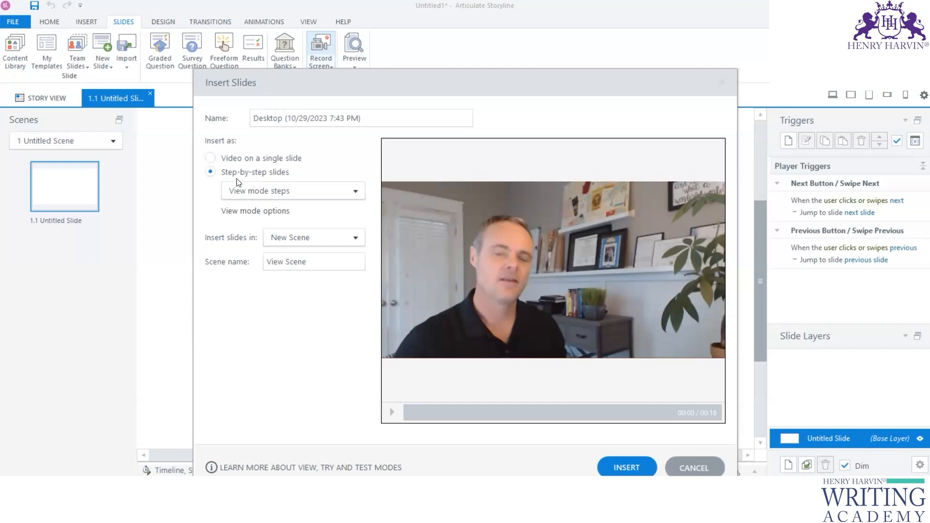
pyautogui.click(359, 192)
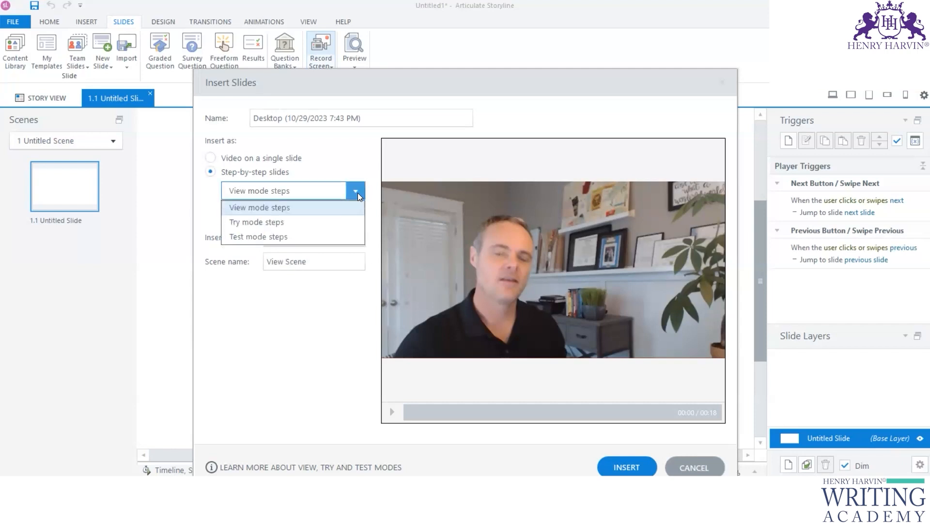
pyautogui.click(273, 208)
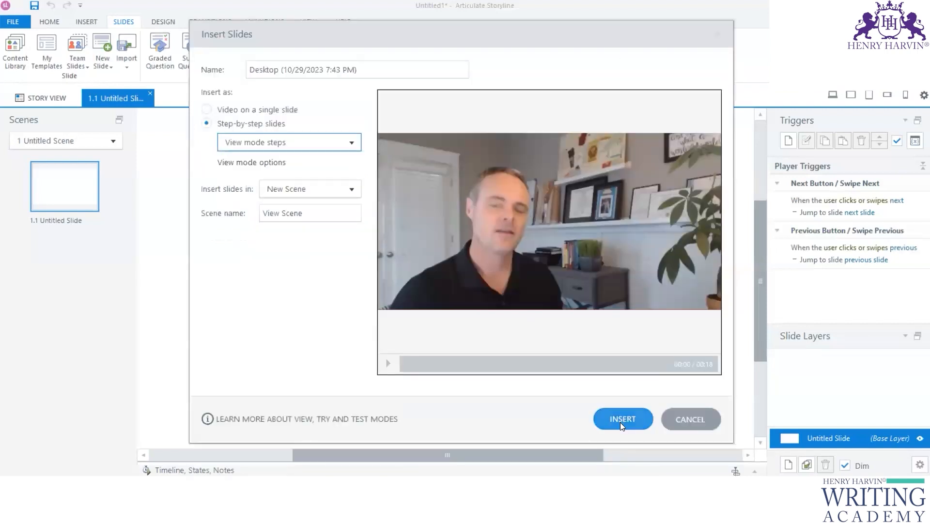
pyautogui.click(620, 424)
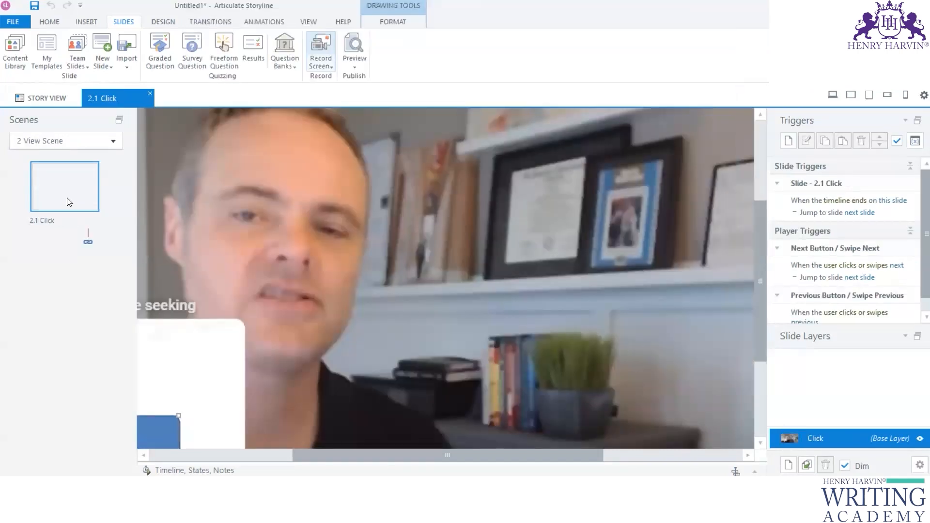
# Step: Show the scenes in Story View and reopen slide 2.1 Click from View Scene
pyautogui.click(100, 139)
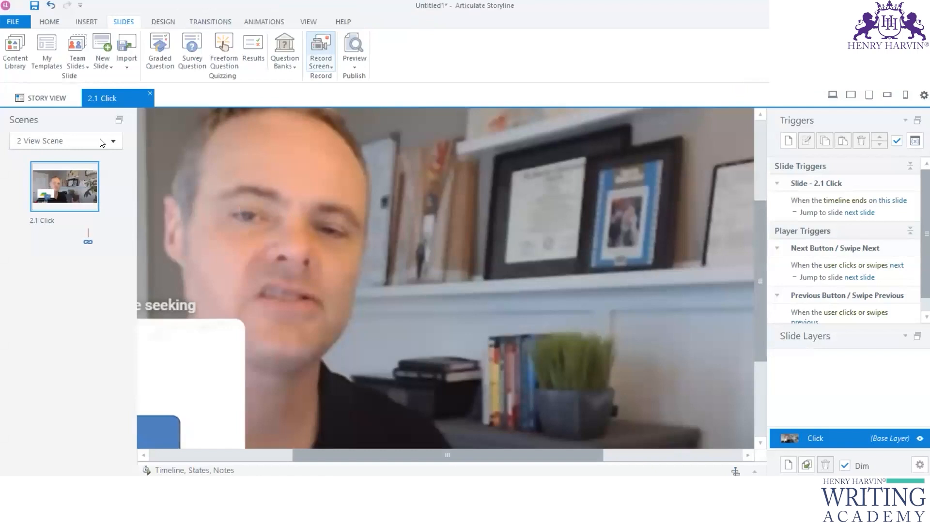
pyautogui.click(53, 99)
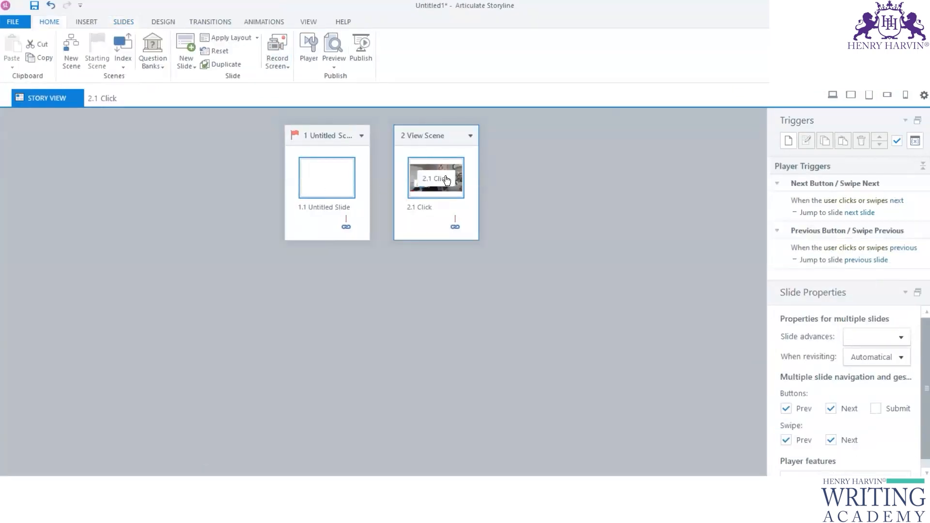
pyautogui.doubleClick(446, 178)
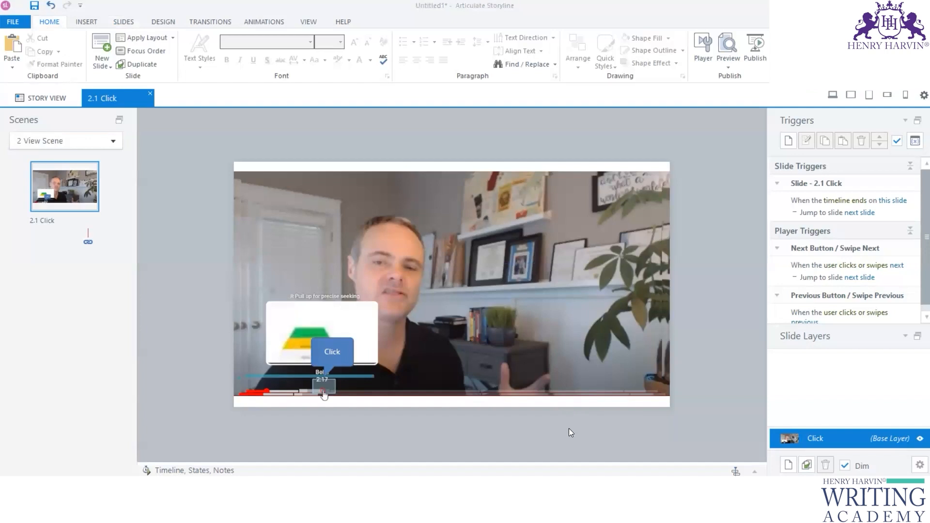
# Step: Enlarge the timeline of slide 2.1 Click to examine its cursor, caption, rectangle and screen recording tracks, and shrink it again
pyautogui.moveTo(533, 462); pyautogui.dragTo(492, 278)
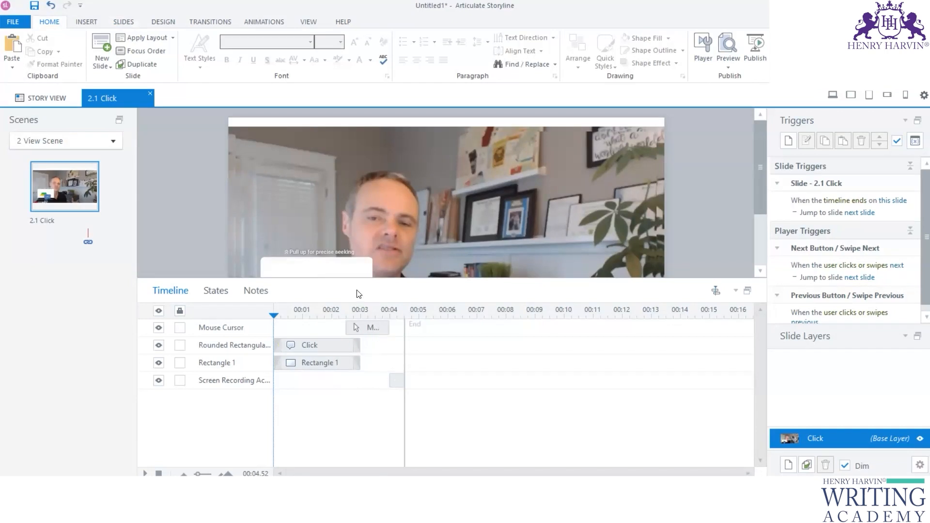
pyautogui.click(332, 366)
pyautogui.moveTo(396, 380); pyautogui.dragTo(280, 383)
pyautogui.moveTo(374, 279); pyautogui.dragTo(386, 415)
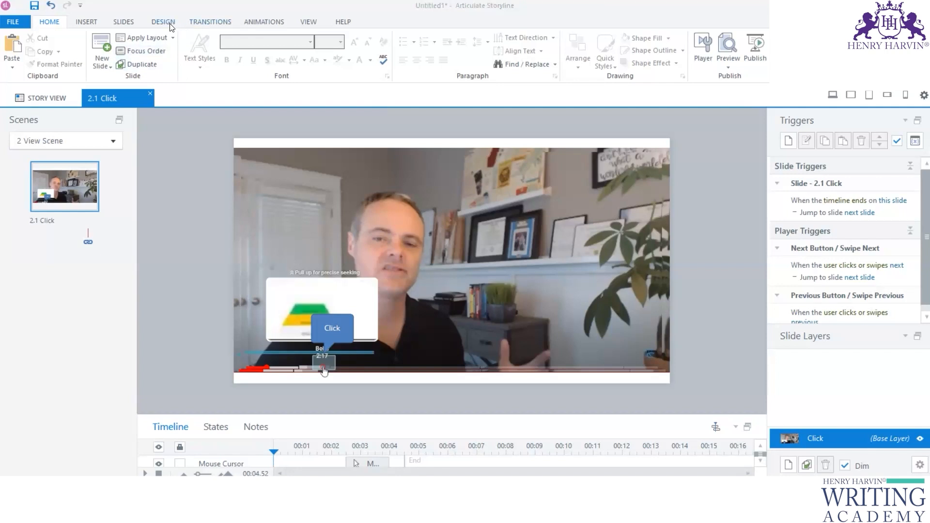
# Step: Insert the existing desktop recording as step-by-step slides with View mode steps in the existing scene 2 View Scene
pyautogui.click(124, 22)
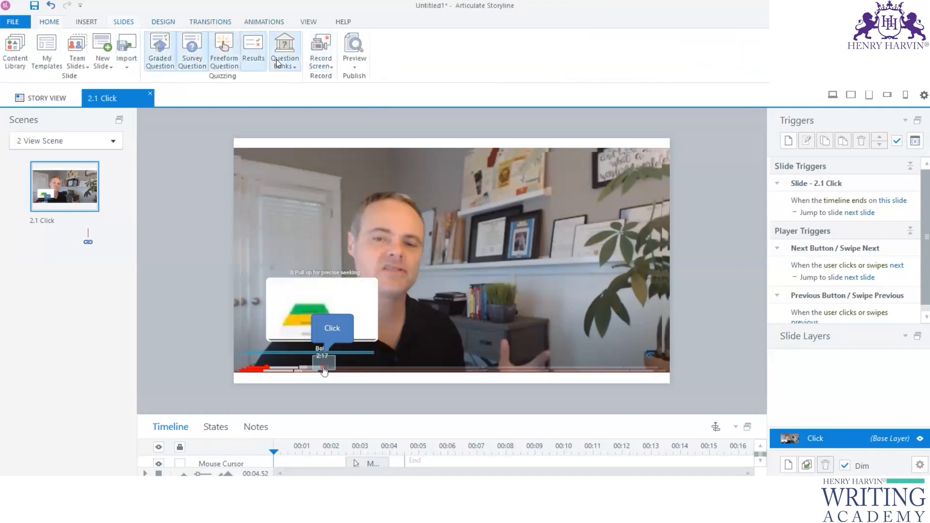
pyautogui.click(327, 66)
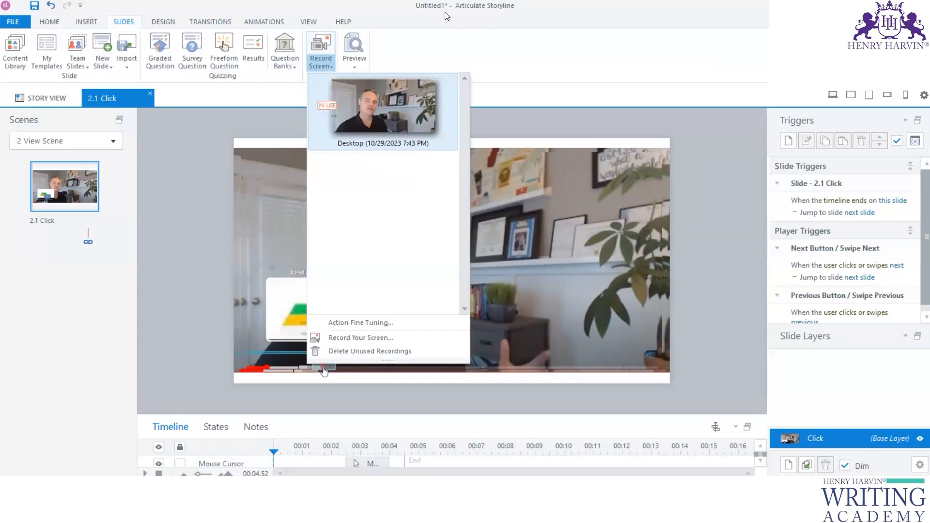
pyautogui.click(405, 106)
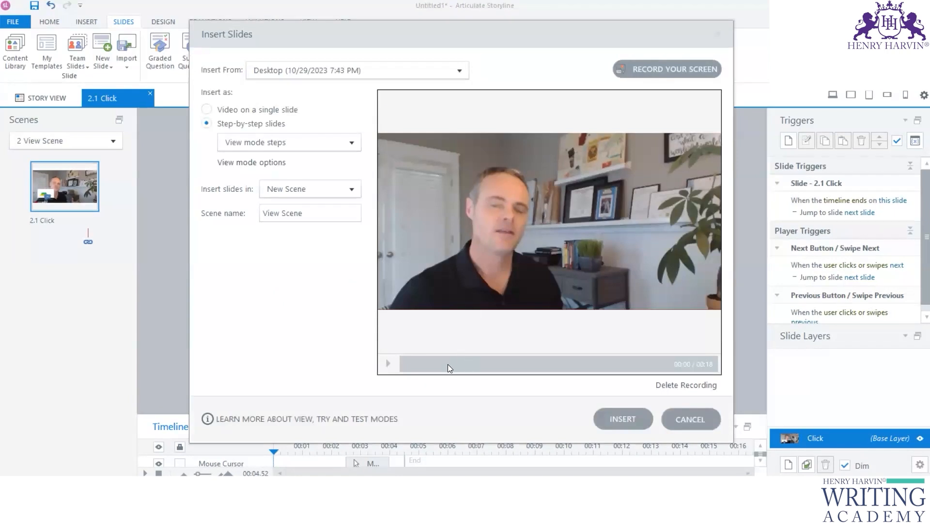
pyautogui.moveTo(426, 370); pyautogui.dragTo(601, 371)
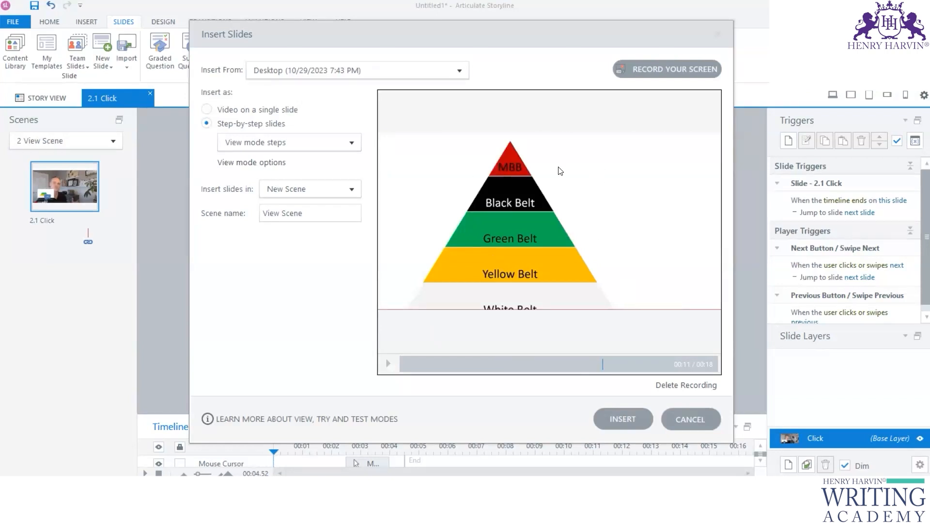
pyautogui.click(349, 188)
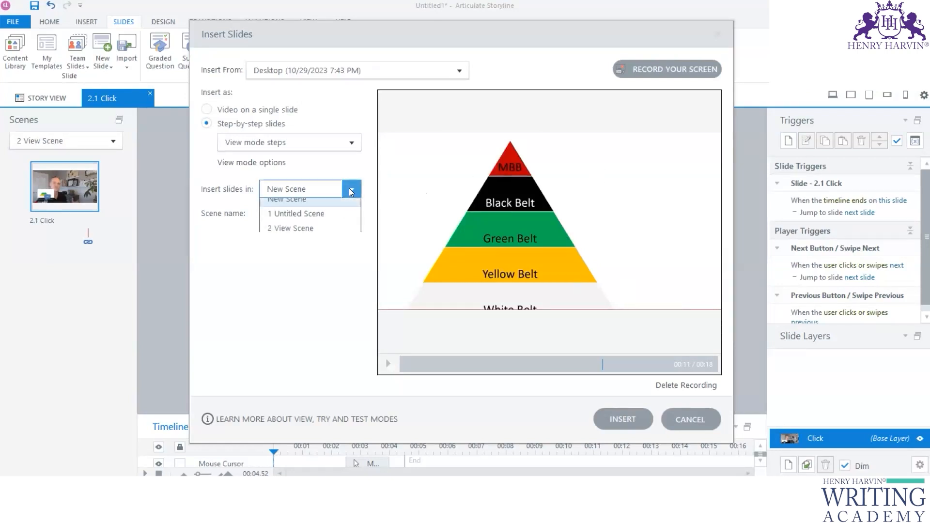
pyautogui.click(305, 235)
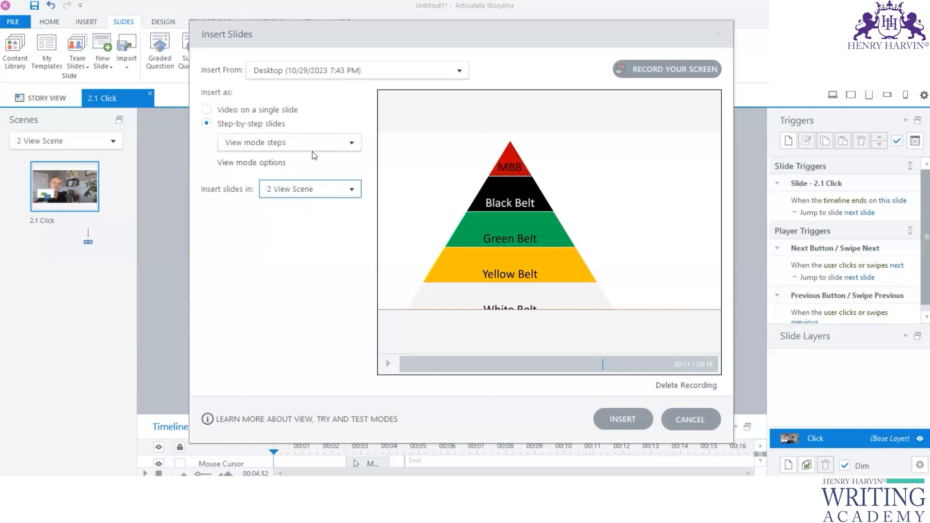
pyautogui.click(614, 418)
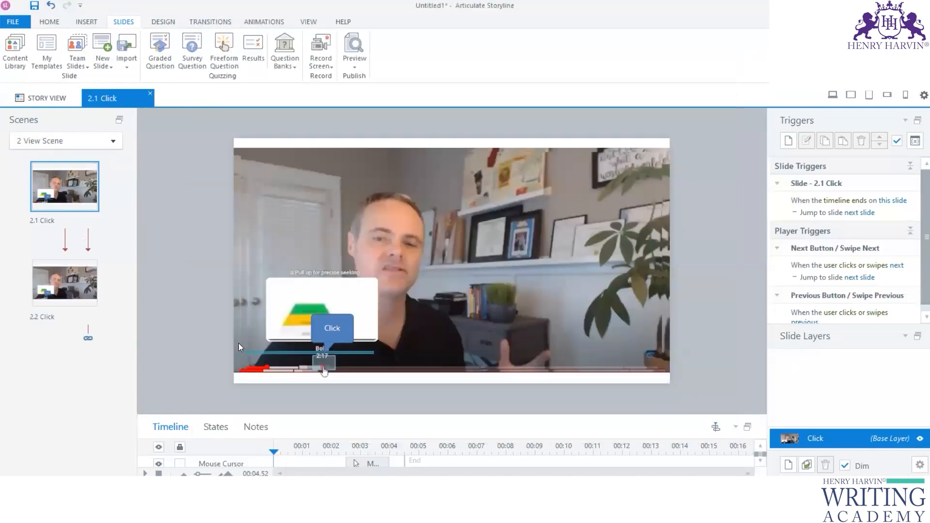
# Step: Compare slides 2.1 and 2.2 of View Scene and select the Click caption on slide 2.2
pyautogui.click(68, 291)
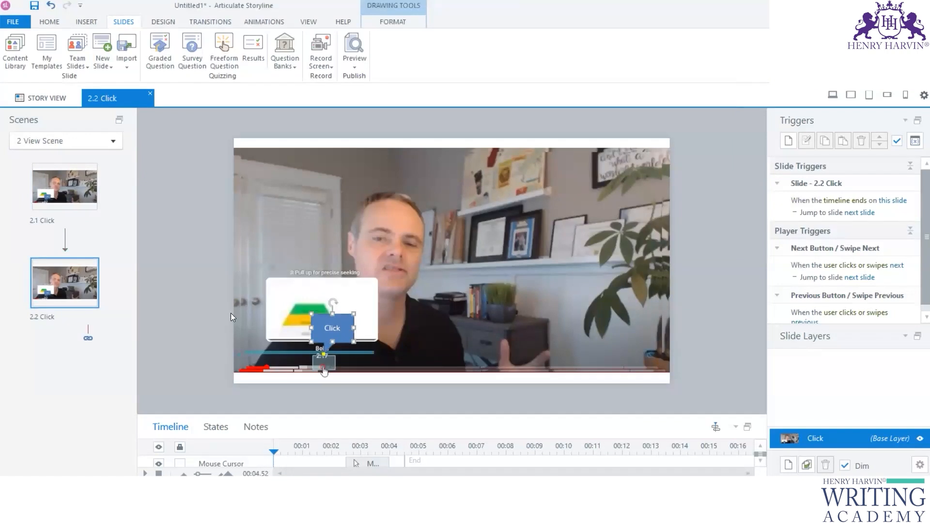
pyautogui.click(75, 191)
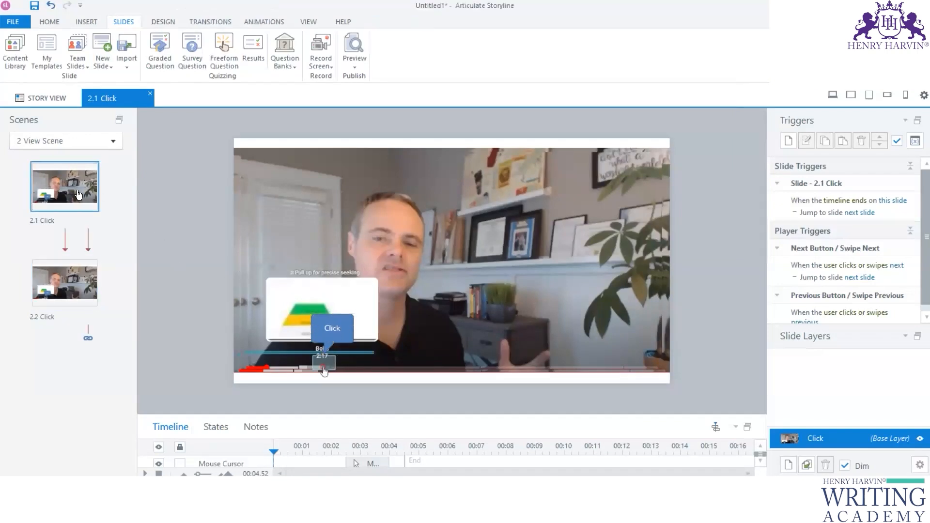
pyautogui.click(69, 273)
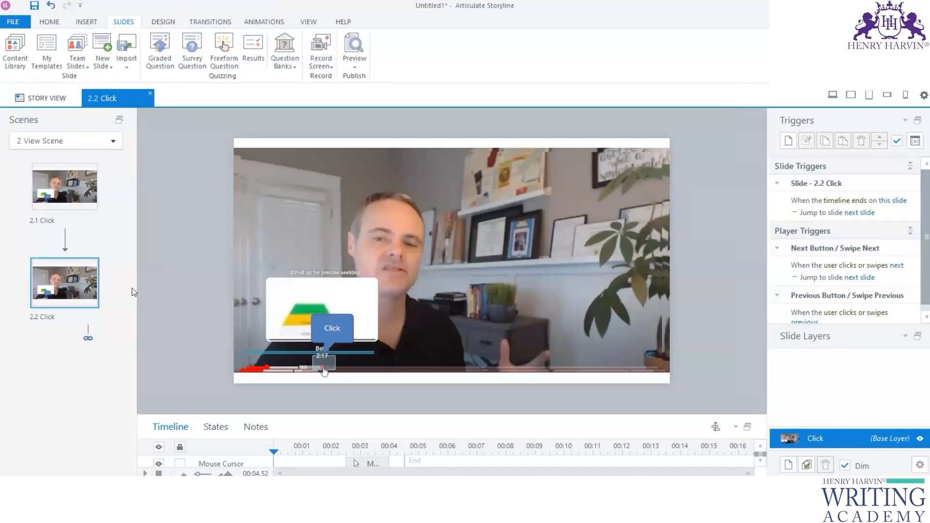
pyautogui.click(333, 331)
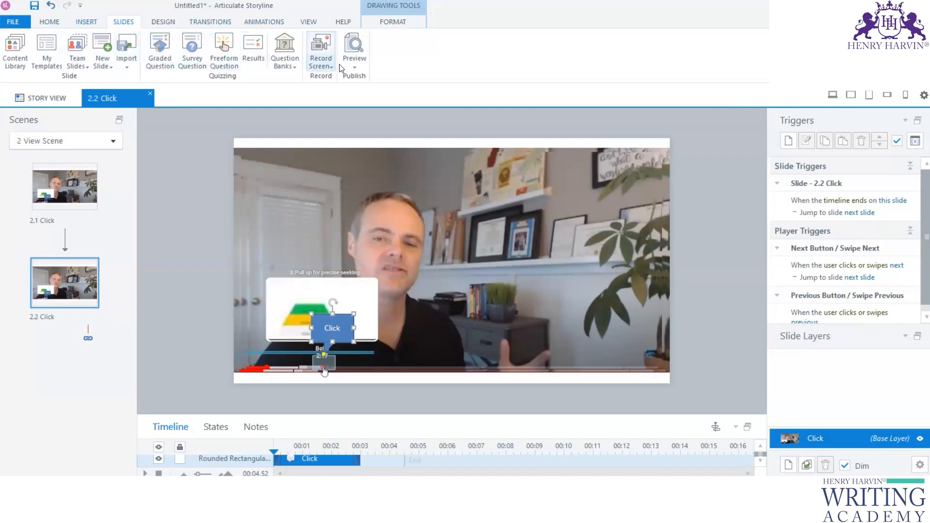
# Step: Insert the desktop recording as step-by-step slides with Test mode steps in a new scene named Test Scene
pyautogui.click(322, 65)
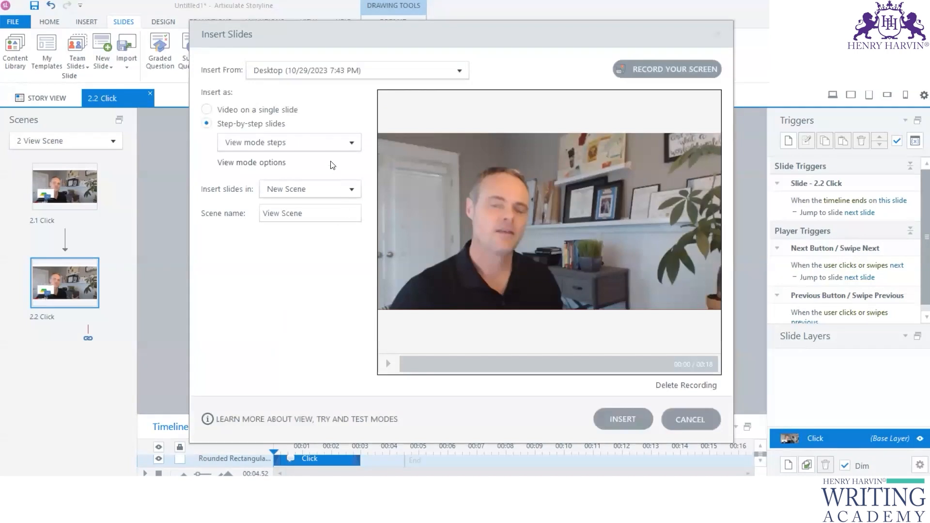
pyautogui.click(352, 144)
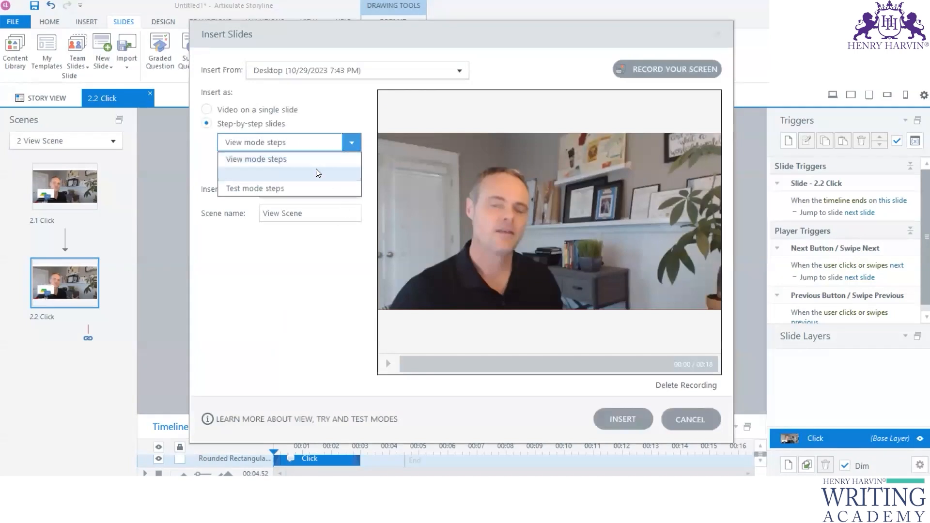
pyautogui.click(267, 188)
pyautogui.click(355, 189)
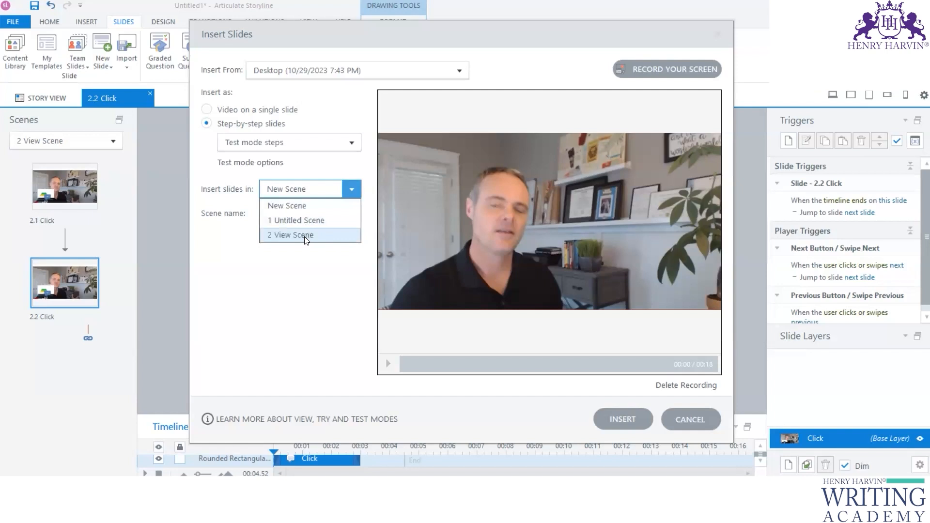
pyautogui.click(292, 191)
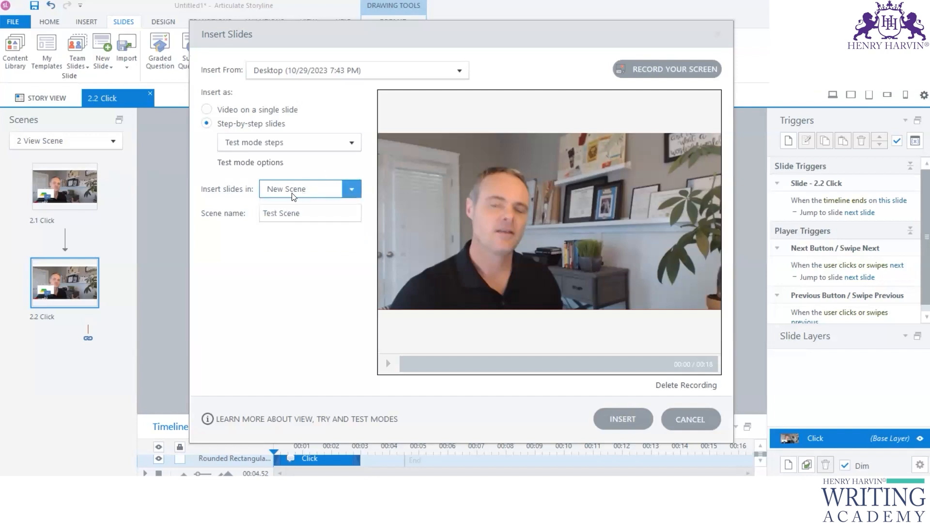
pyautogui.click(622, 420)
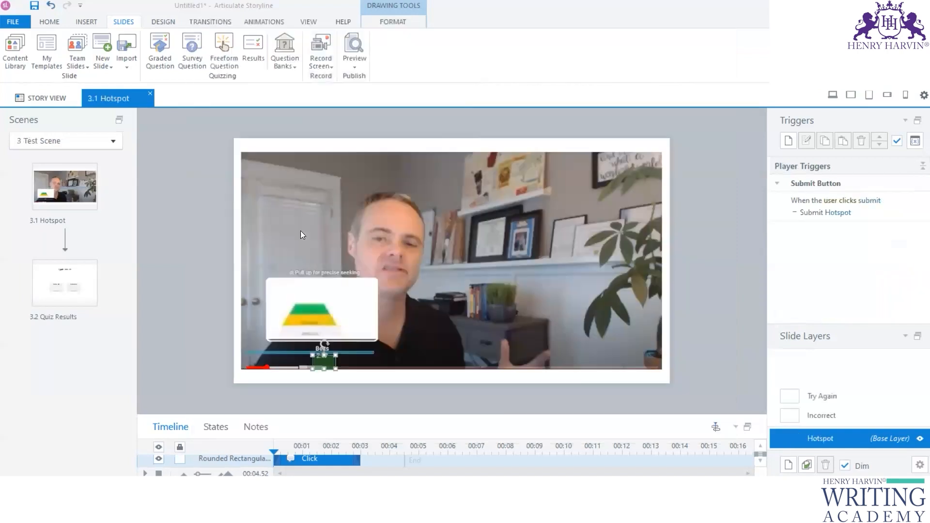
# Step: View slides 3.1 Hotspot and 3.2 Quiz Results of Test Scene and return to the hotspot slide
pyautogui.click(38, 202)
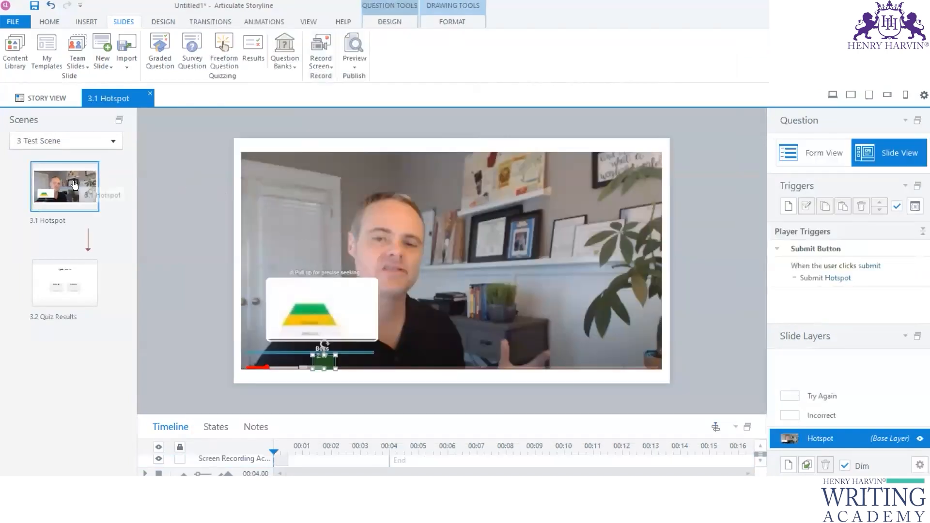
pyautogui.click(50, 278)
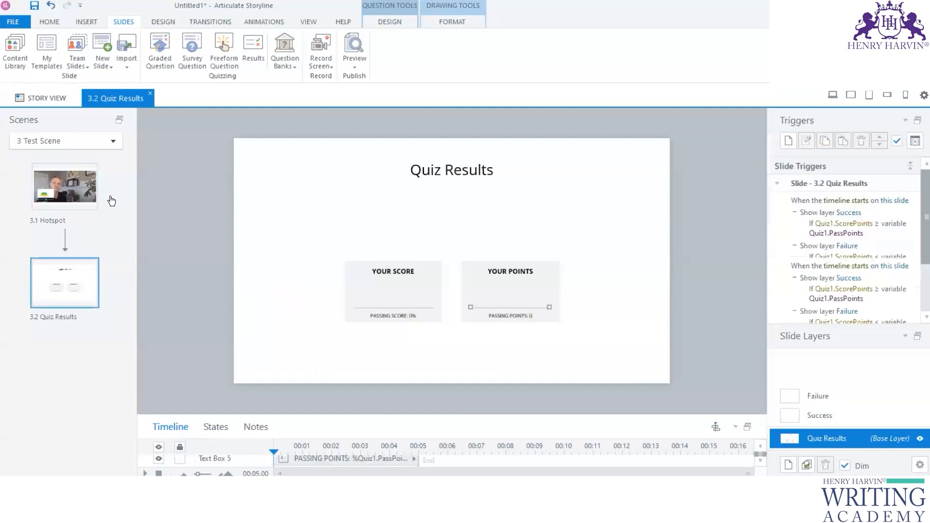
pyautogui.click(73, 200)
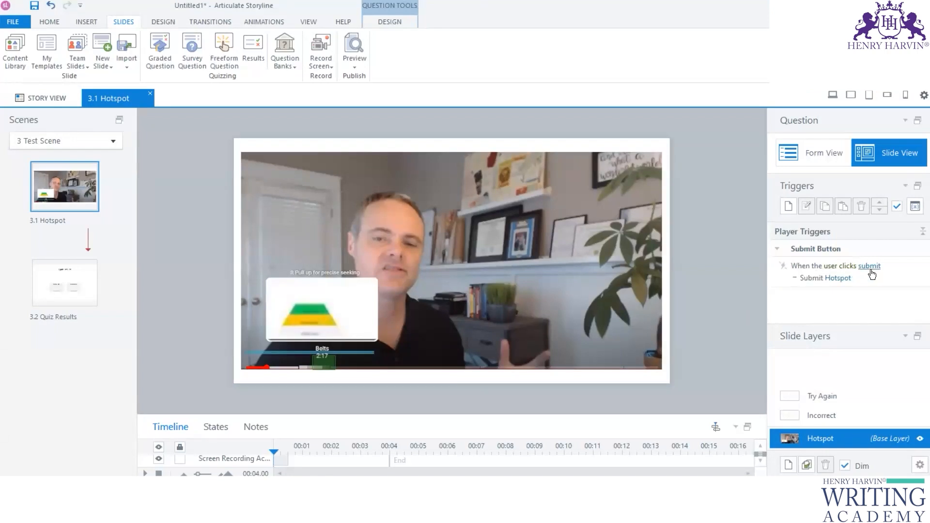
# Step: Enlarge the green hotspot on slide 3.1 upward and sideways so it covers the Belts 2:17 label
pyautogui.moveTo(310, 365)
pyautogui.mouseDown()
pyautogui.moveTo(334, 360)
pyautogui.moveTo(369, 332)
pyautogui.moveTo(332, 350)
pyautogui.mouseUp()
pyautogui.click(331, 348)
pyautogui.click(331, 353)
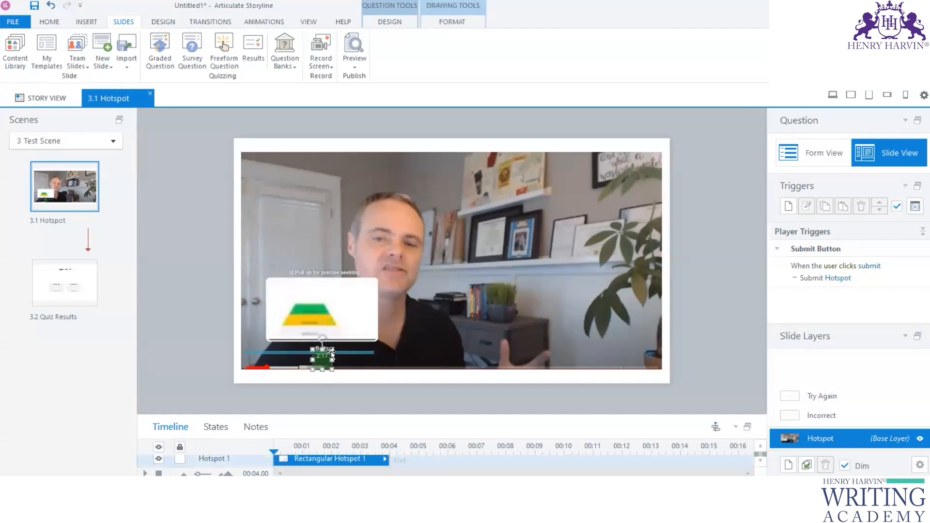
pyautogui.moveTo(339, 347); pyautogui.dragTo(351, 344)
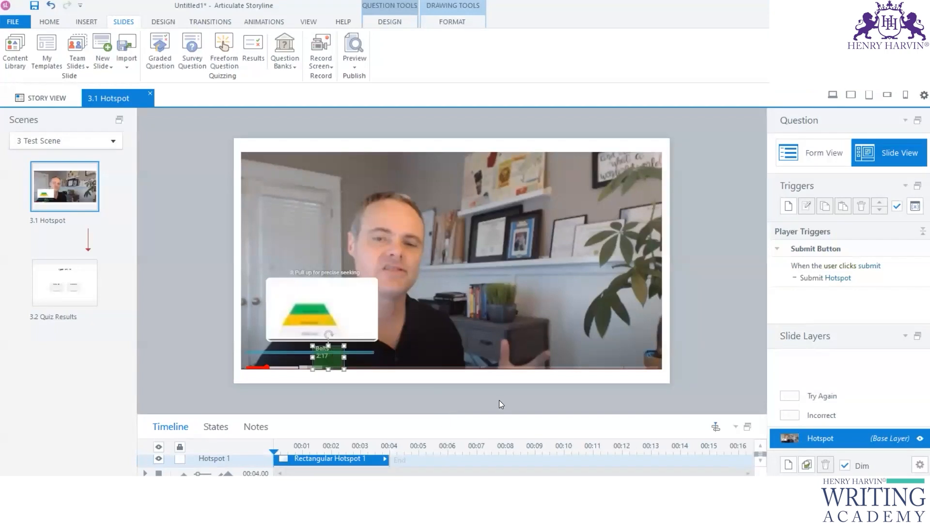
# Step: Switch to the Video Interaction project, view the base layer of slide 1.3 Video Quiz, and return to the untitled project
pyautogui.hotkey('alt', 'Tab')
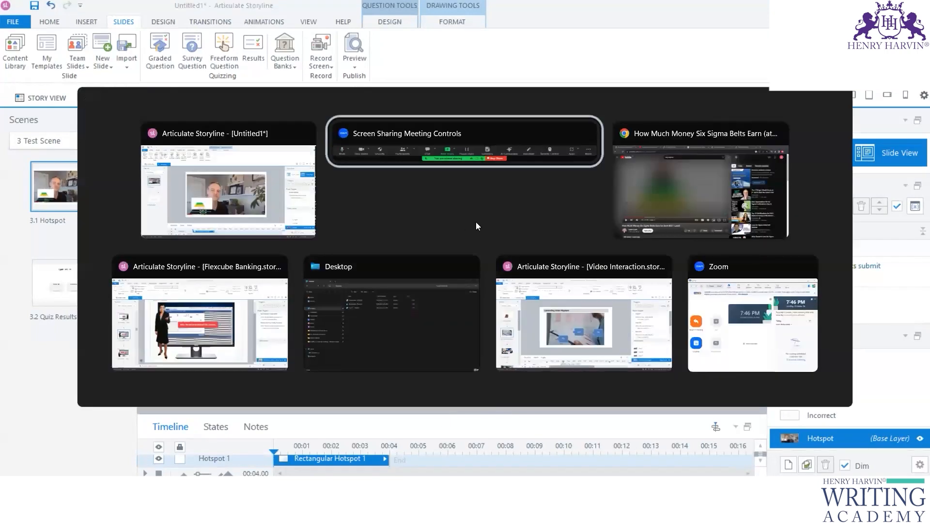
pyautogui.click(596, 311)
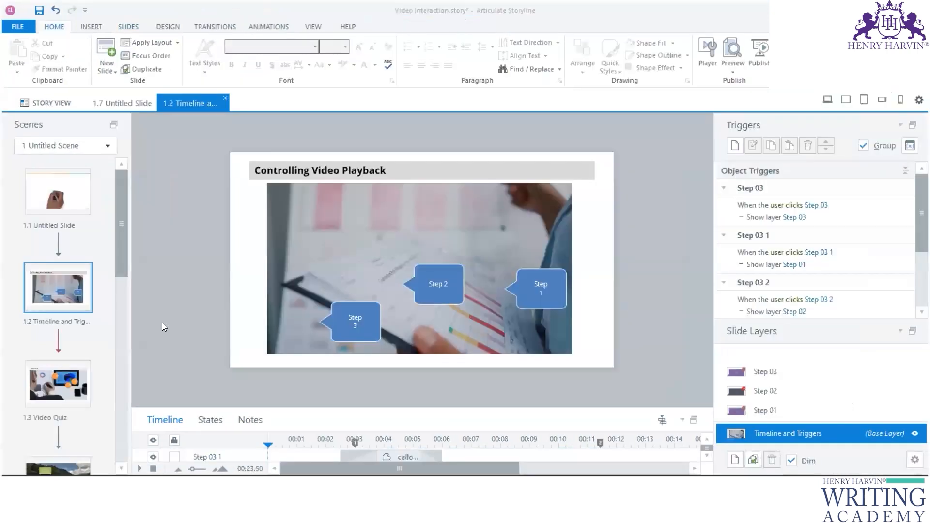
pyautogui.click(81, 383)
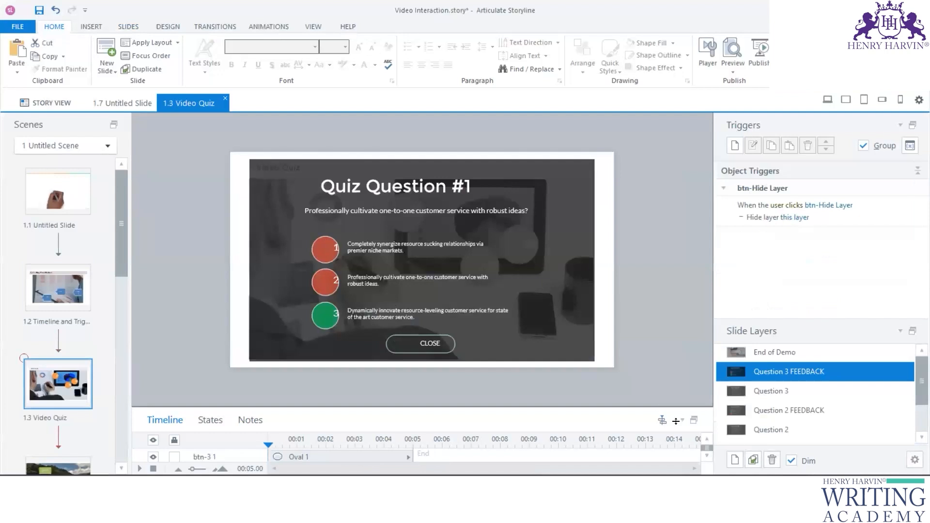
pyautogui.scroll(-1, 814, 439)
pyautogui.click(814, 434)
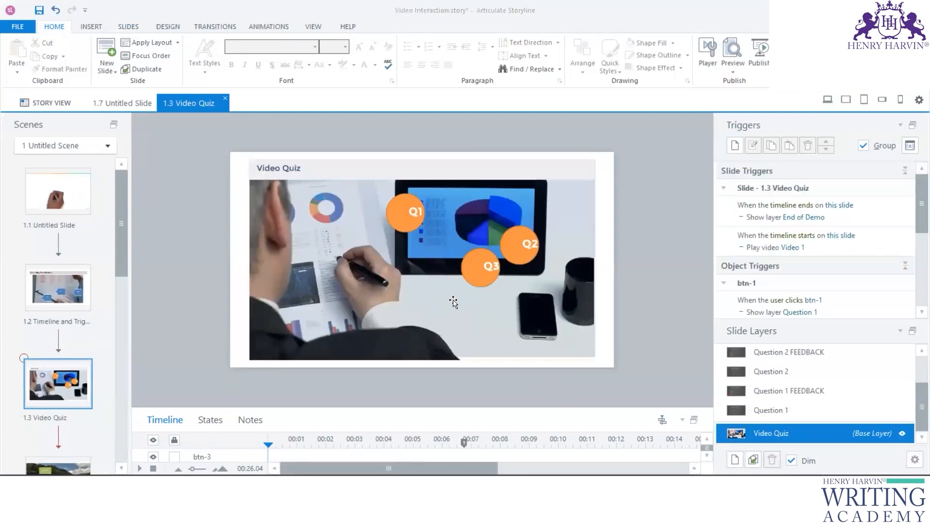
pyautogui.hotkey('alt', 'Tab')
pyautogui.click(438, 226)
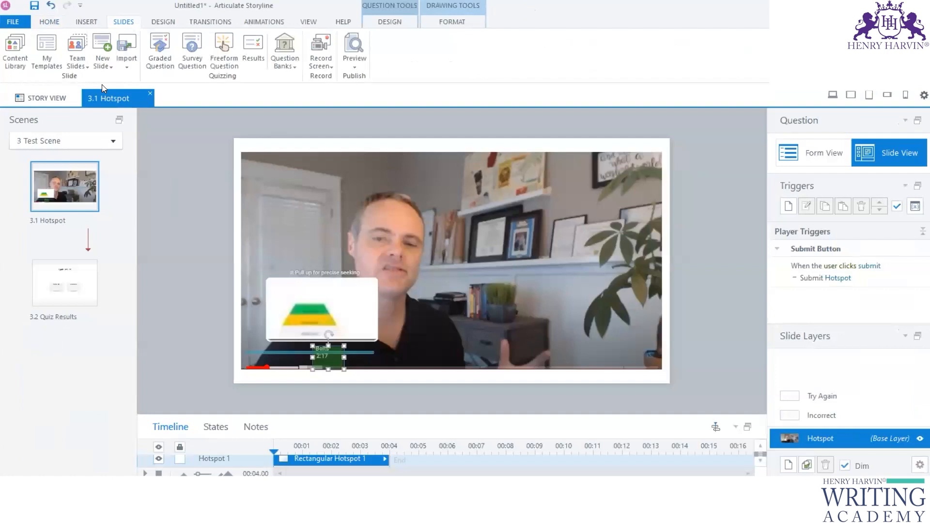
# Step: Show all scenes in Story View and look through the preview options for the scene or entire project
pyautogui.click(51, 98)
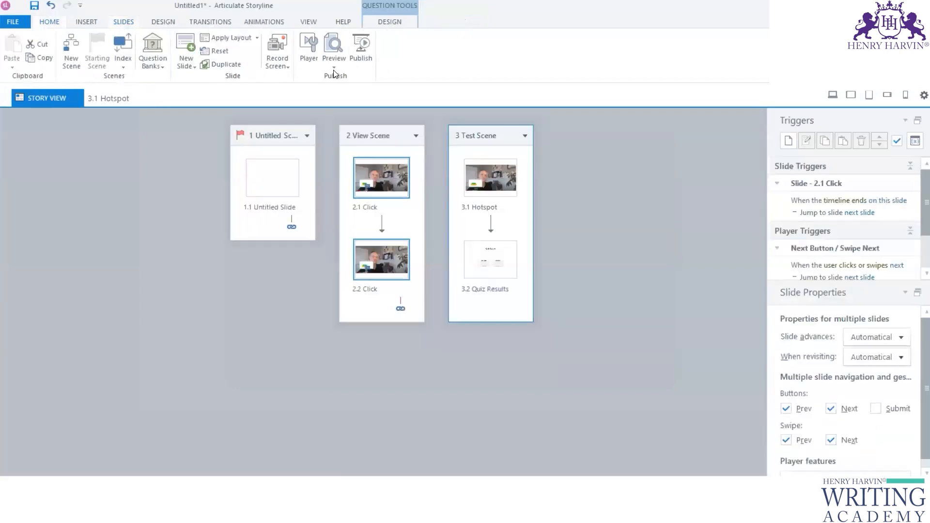
pyautogui.click(335, 66)
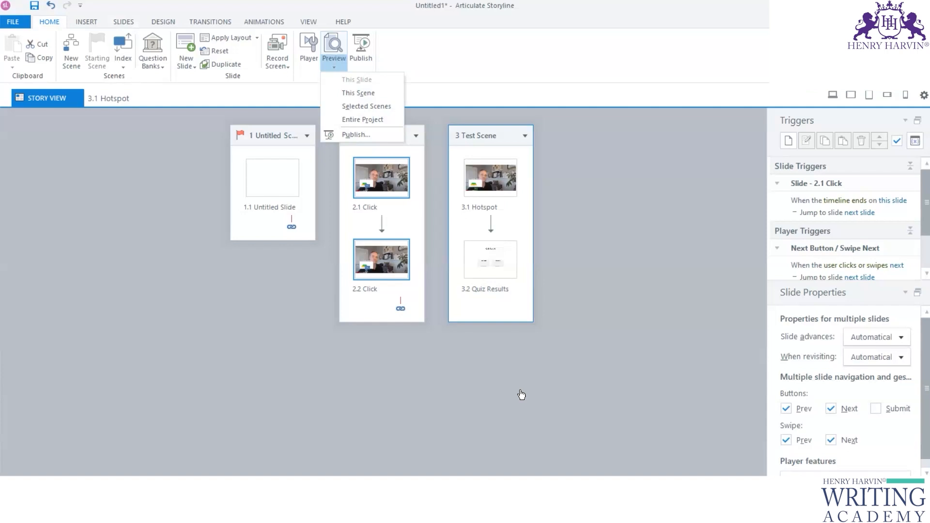
pyautogui.hotkey('alt', 'Tab')
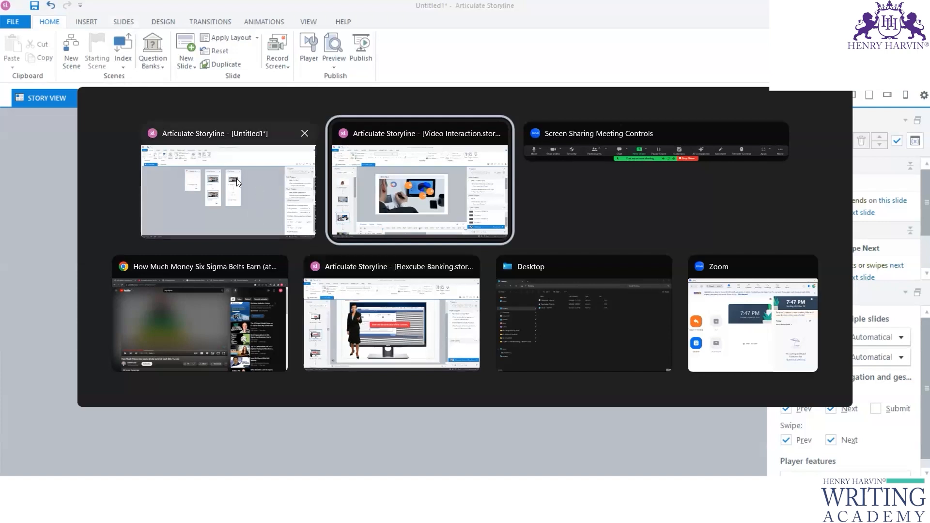
pyautogui.click(227, 197)
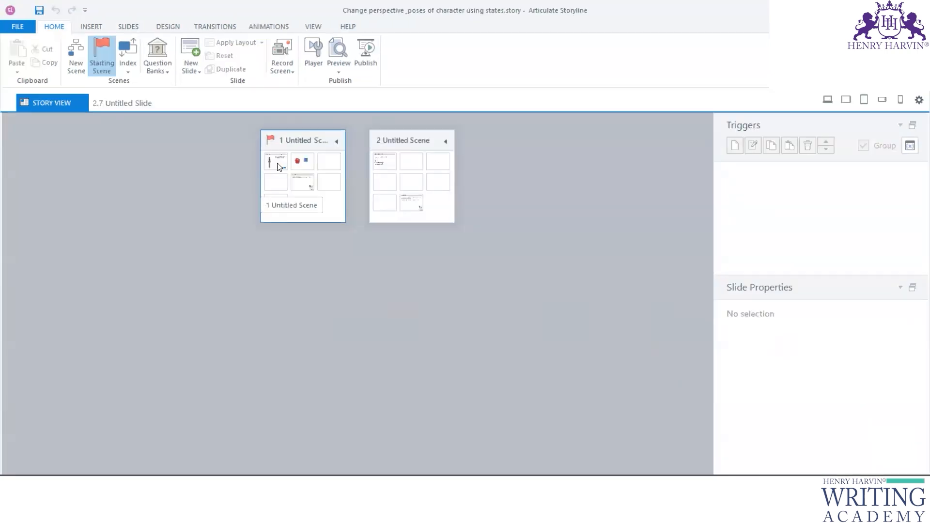
# Step: Open slide 1.1 of the character states project to view the character and its triggers
pyautogui.doubleClick(280, 167)
pyautogui.hotkey('alt', 'Tab')
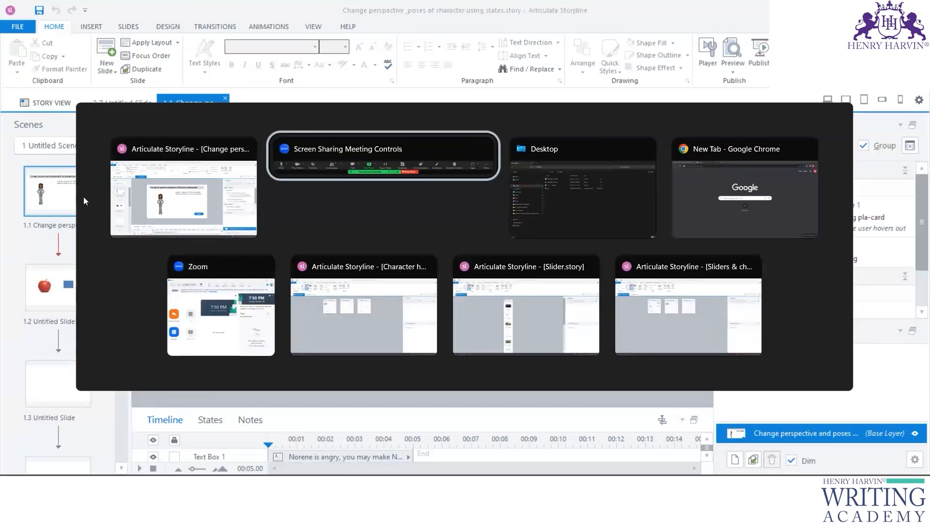
pyautogui.click(166, 210)
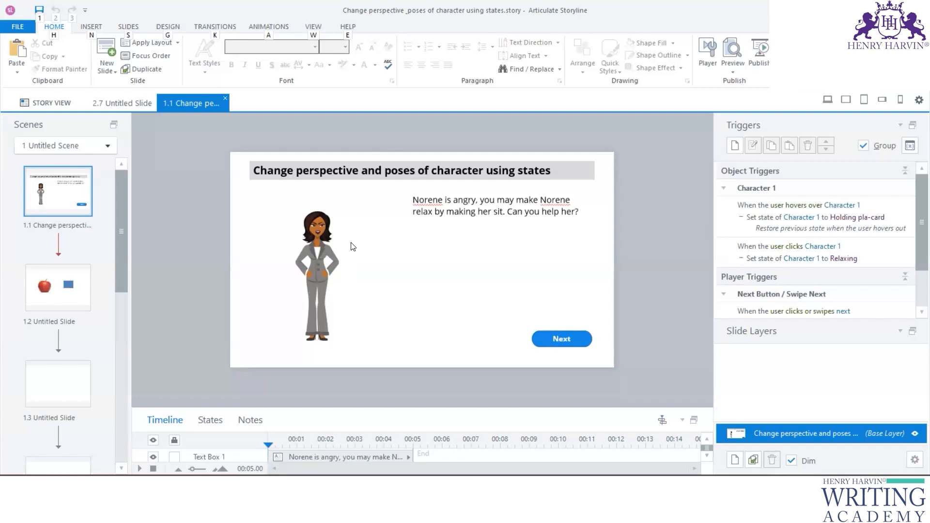
# Step: Look through the open project windows and switch to the Character hotspot _layers project
pyautogui.hotkey('alt', 'Tab')
pyautogui.hotkey('alt', 'Tab')
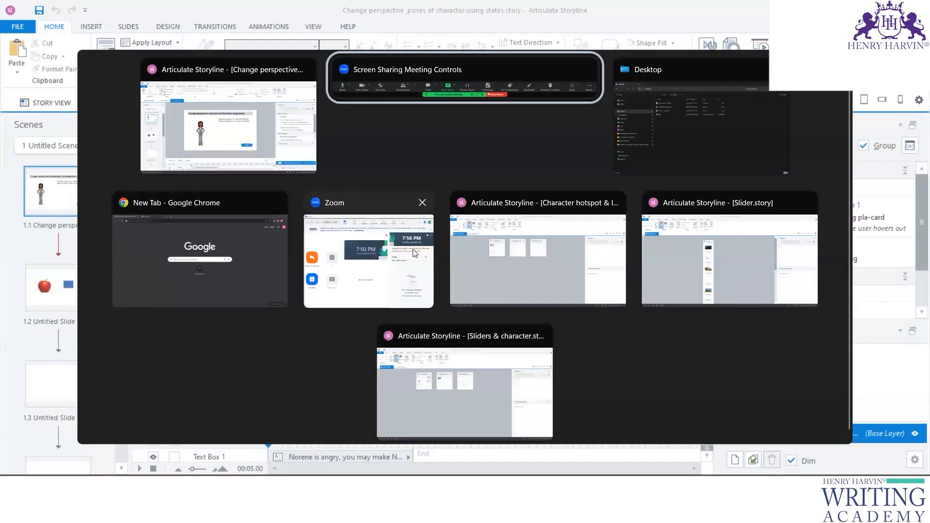
pyautogui.click(227, 132)
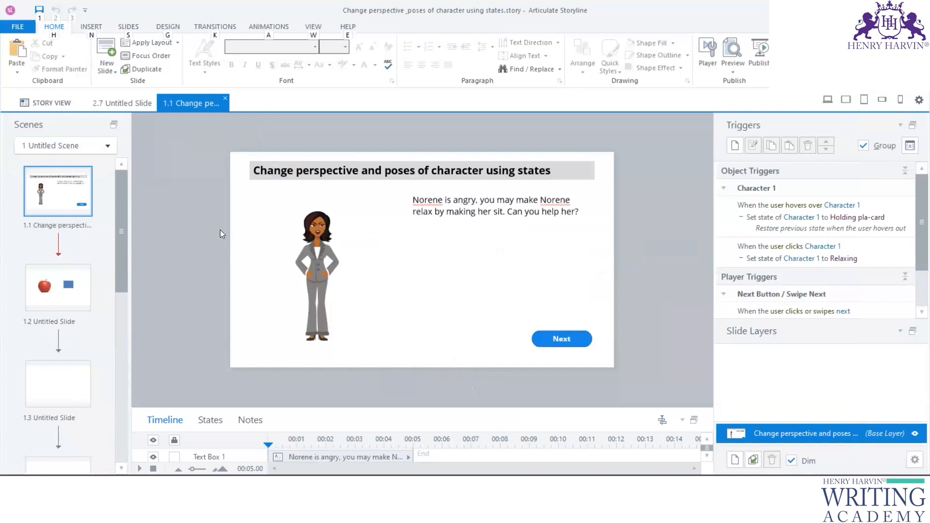
pyautogui.hotkey('alt', 'Tab')
pyautogui.click(363, 311)
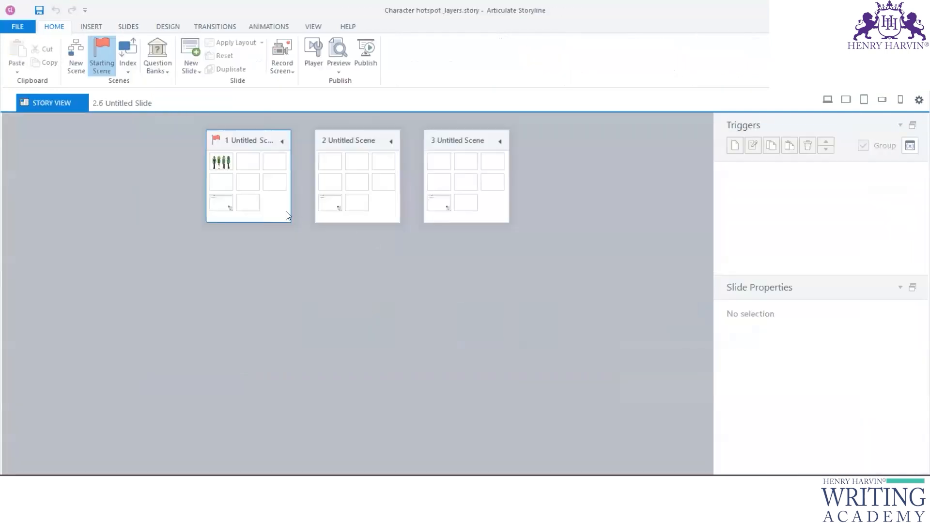
# Step: Open slide 1.1 Start in the first scene and preview only this slide
pyautogui.doubleClick(227, 162)
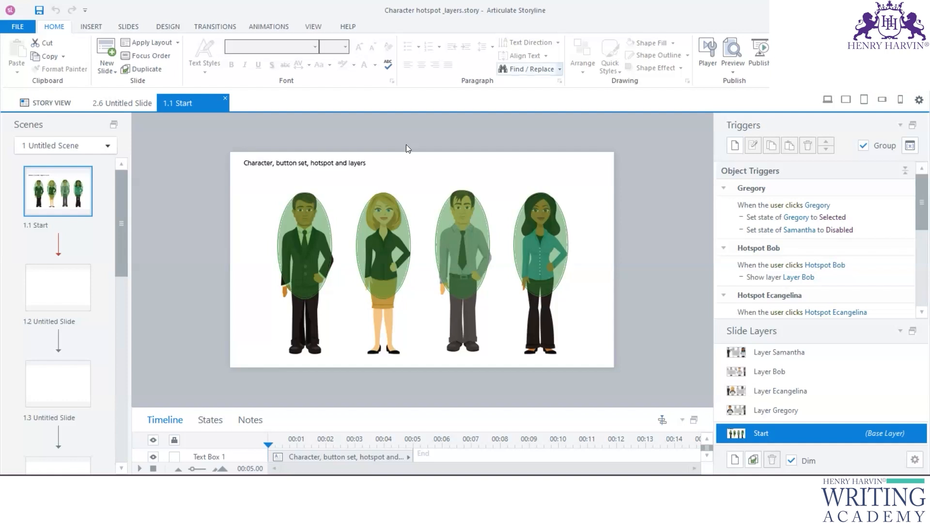
pyautogui.click(260, 163)
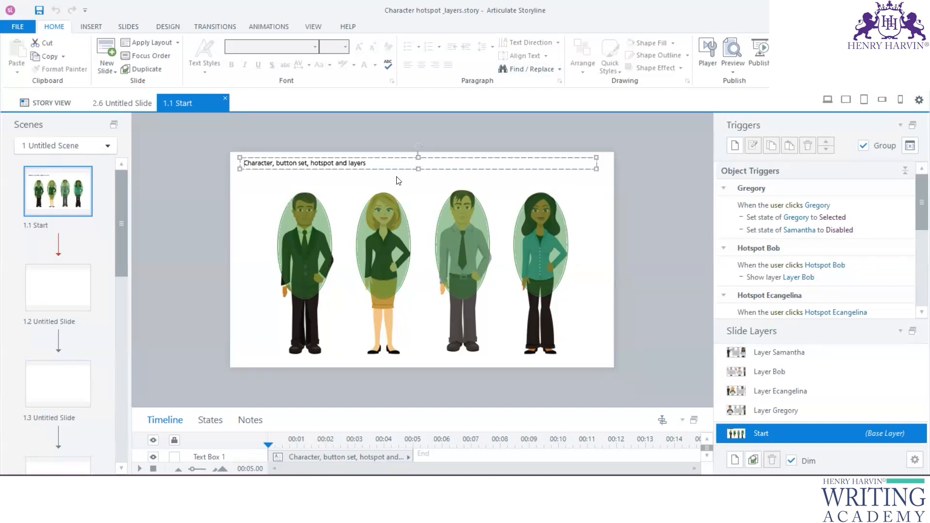
pyautogui.click(213, 274)
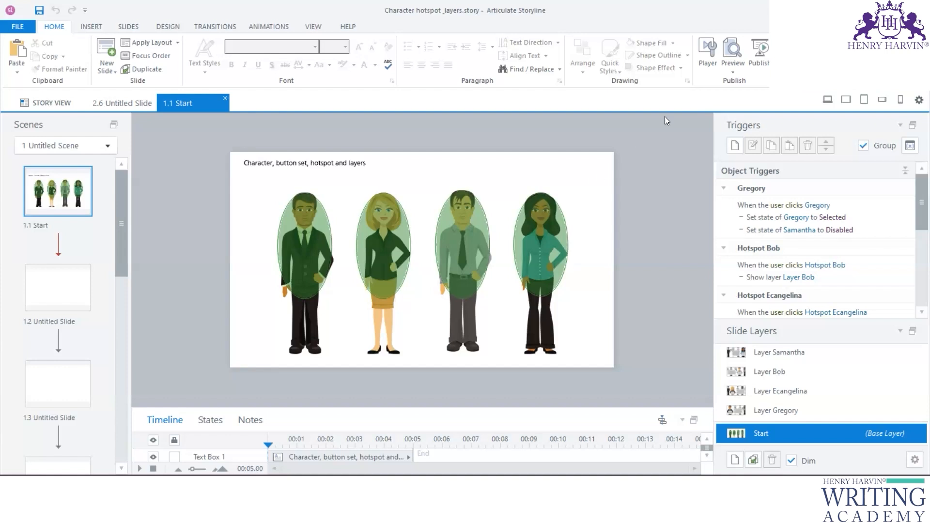
pyautogui.click(733, 72)
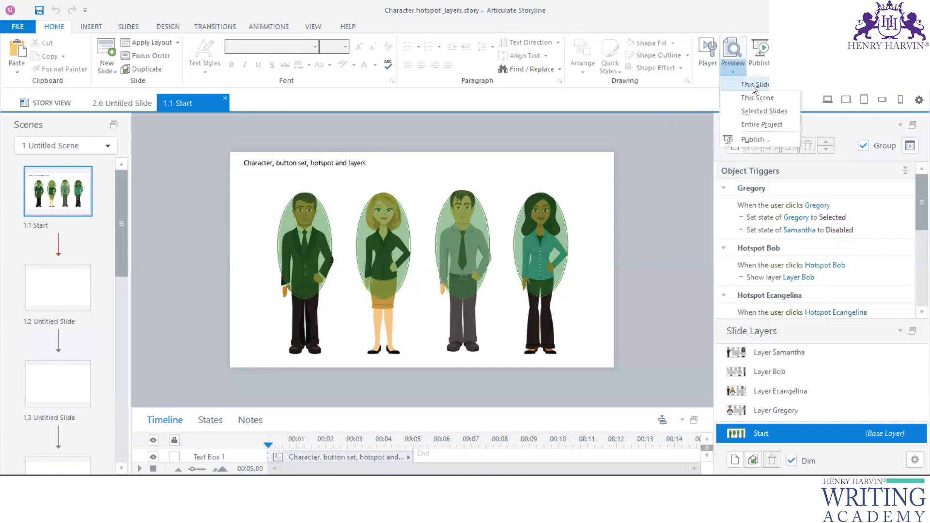
pyautogui.click(752, 85)
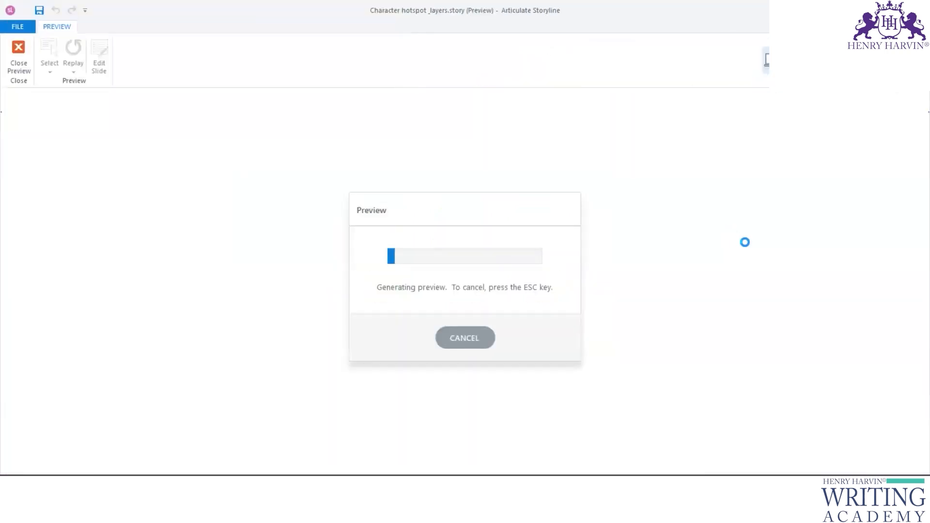
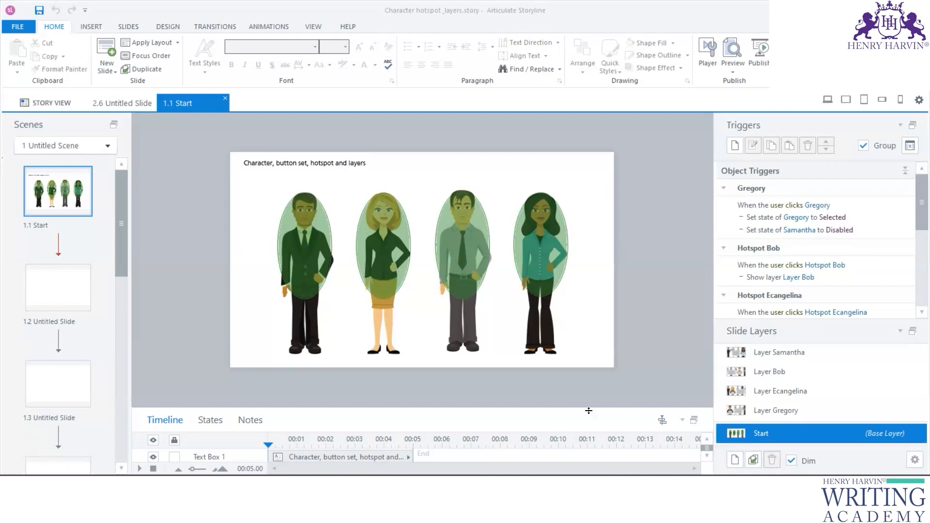
# Step: View the slide's Gregory, Ecangelina, Bob and Samantha layers one after another
pyautogui.click(770, 411)
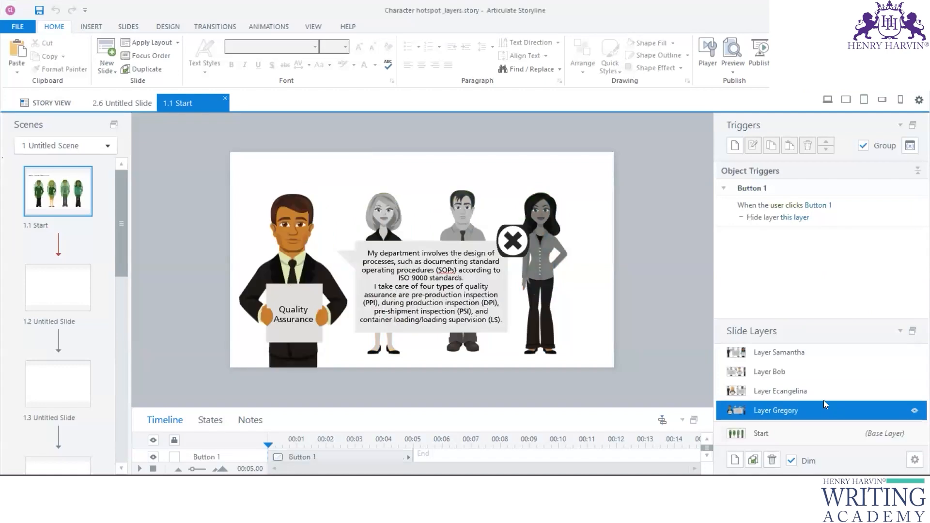
pyautogui.click(803, 391)
pyautogui.click(793, 372)
pyautogui.click(807, 353)
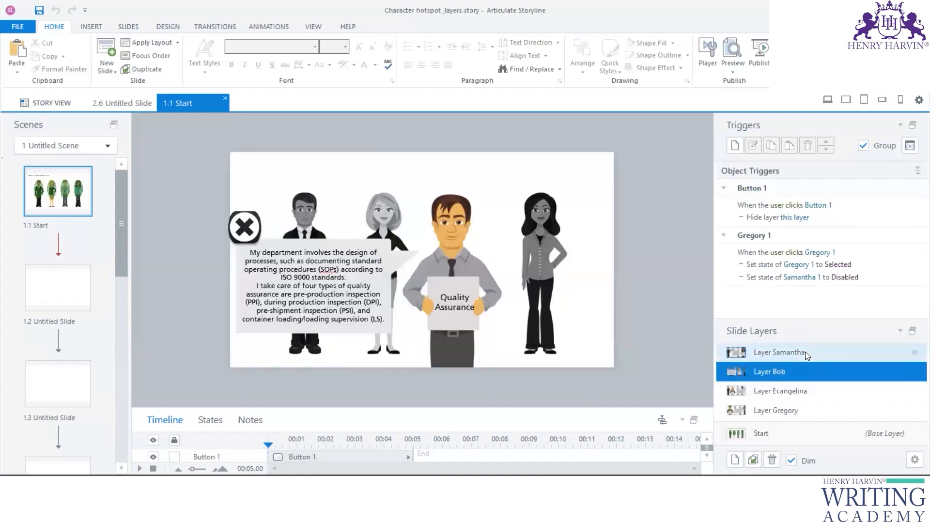
# Step: Enlarge the timeline area to view the timeline objects of Layer Samantha and the Start base layer
pyautogui.moveTo(603, 408); pyautogui.dragTo(616, 288)
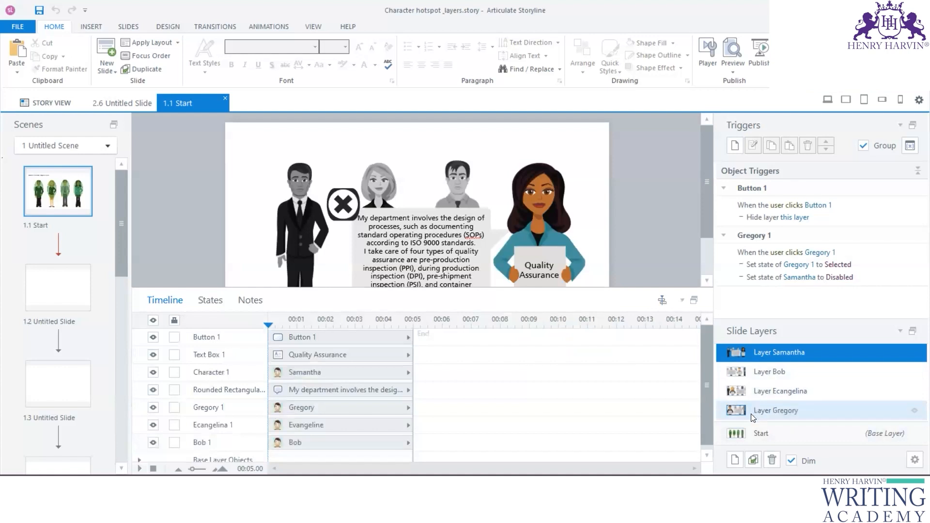
pyautogui.moveTo(508, 289); pyautogui.dragTo(505, 213)
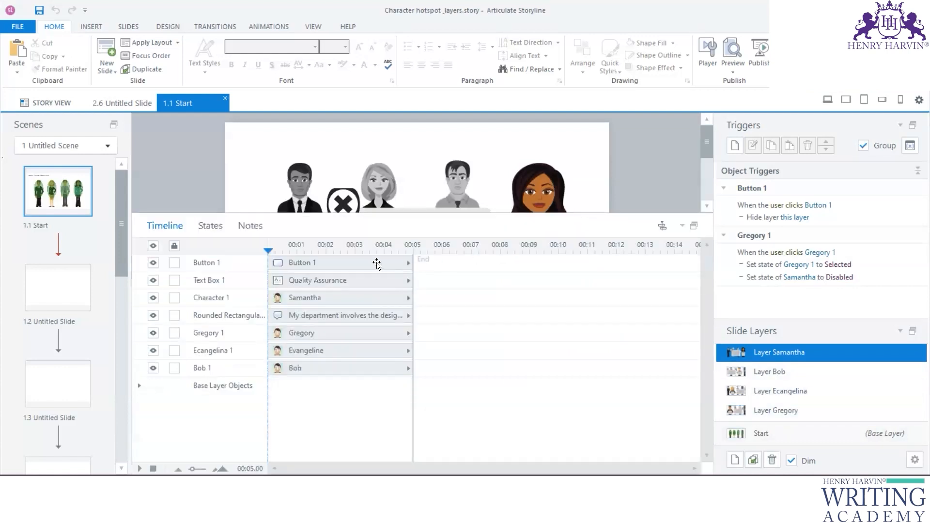
pyautogui.click(303, 263)
pyautogui.moveTo(522, 333); pyautogui.dragTo(493, 229)
pyautogui.click(765, 434)
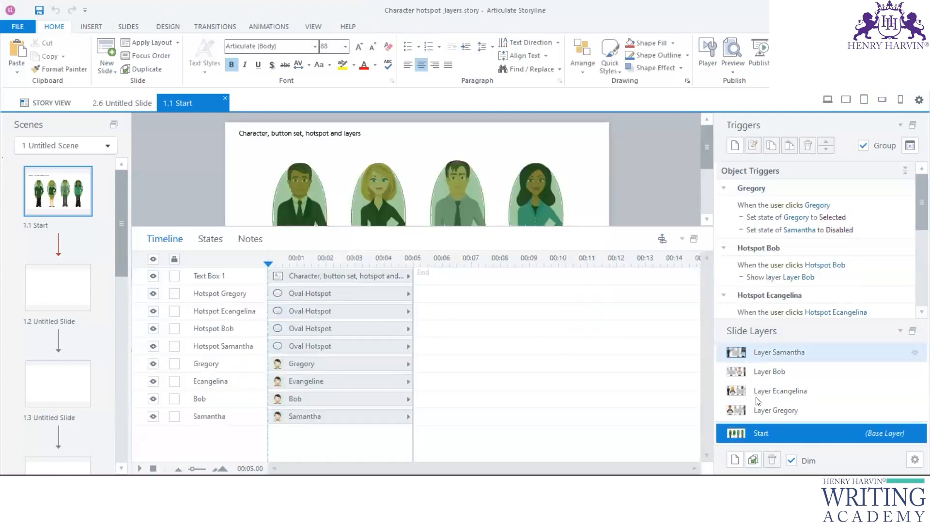
# Step: Check the states of Evangeline and Bob on Layer Gregory, return to the Start base layer, and shrink the timeline area
pyautogui.click(761, 409)
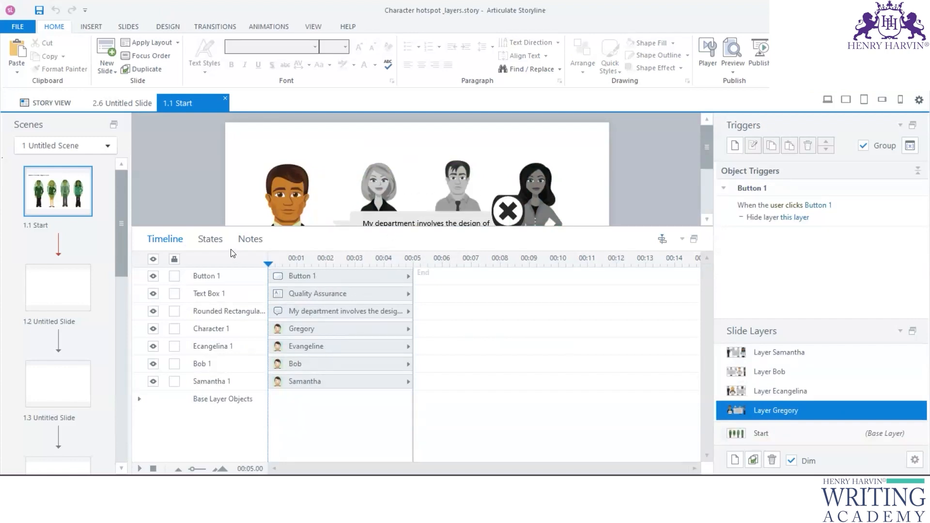
pyautogui.click(305, 346)
pyautogui.click(211, 238)
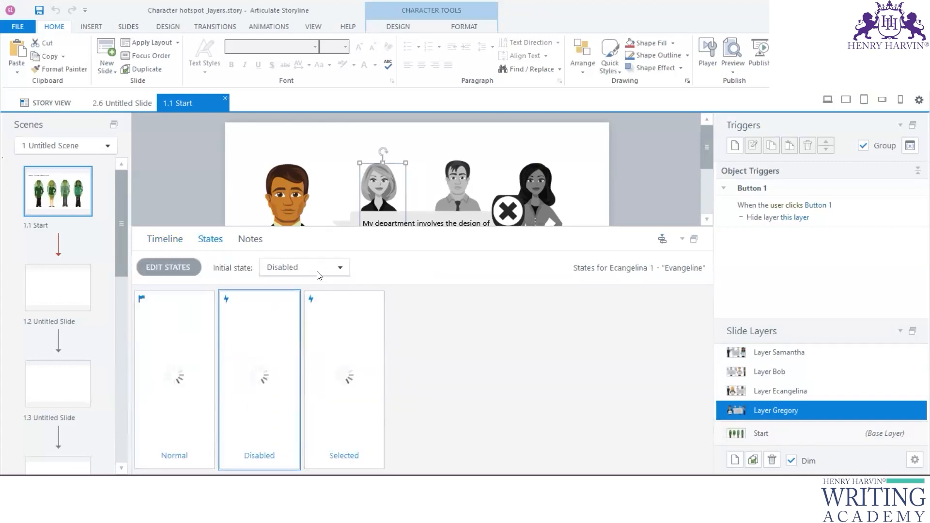
pyautogui.click(158, 239)
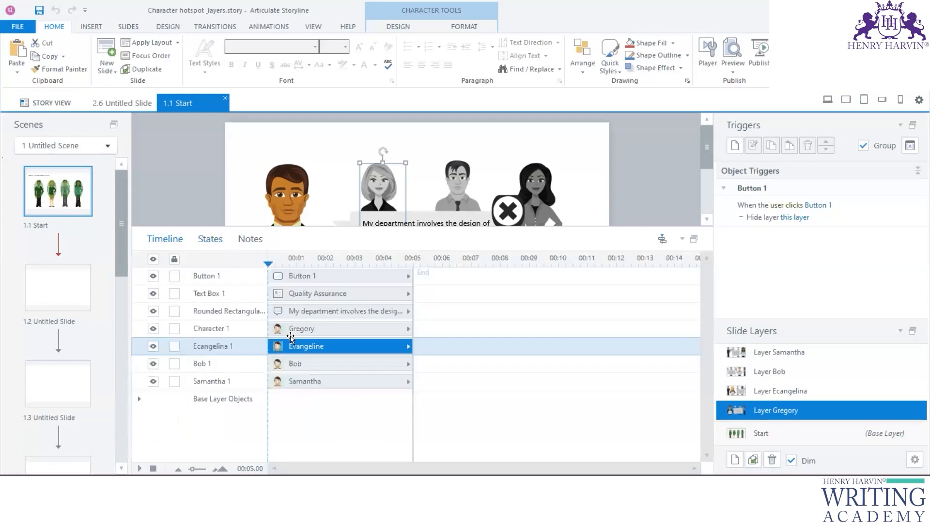
pyautogui.click(308, 362)
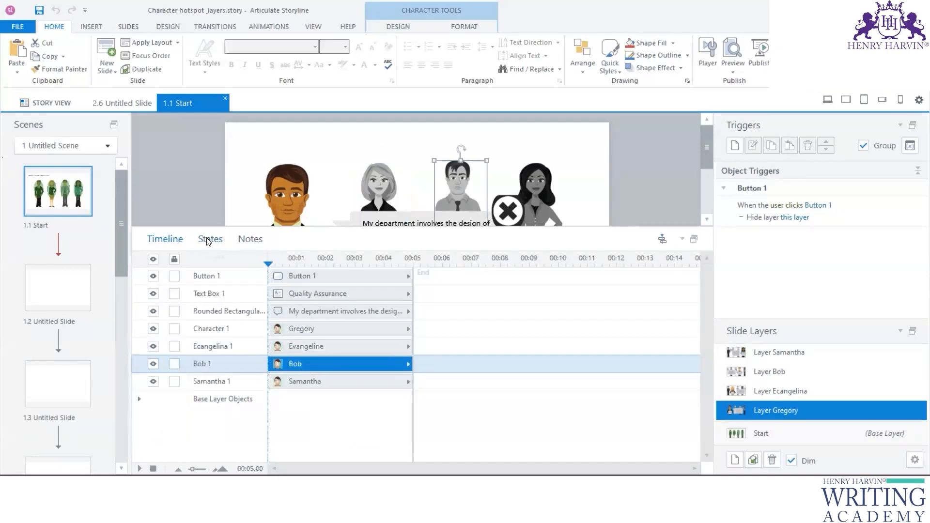
pyautogui.click(209, 239)
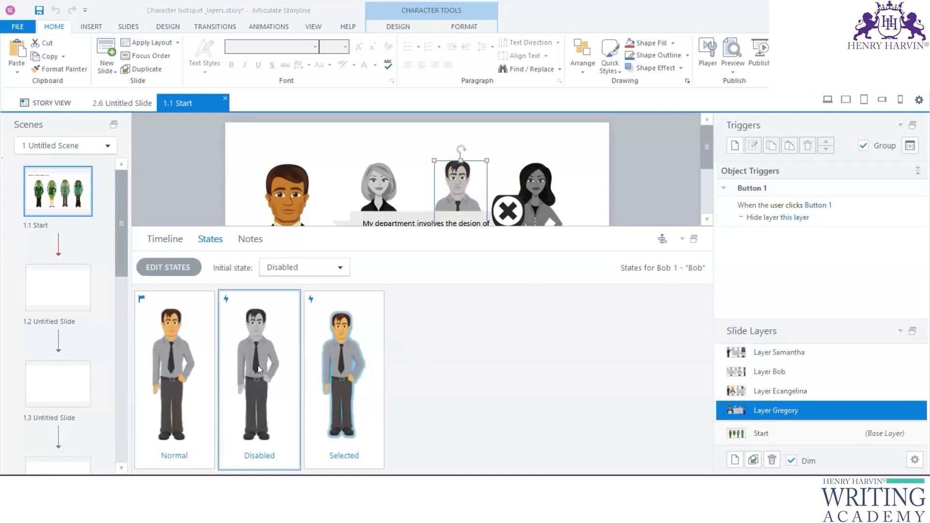
pyautogui.click(161, 240)
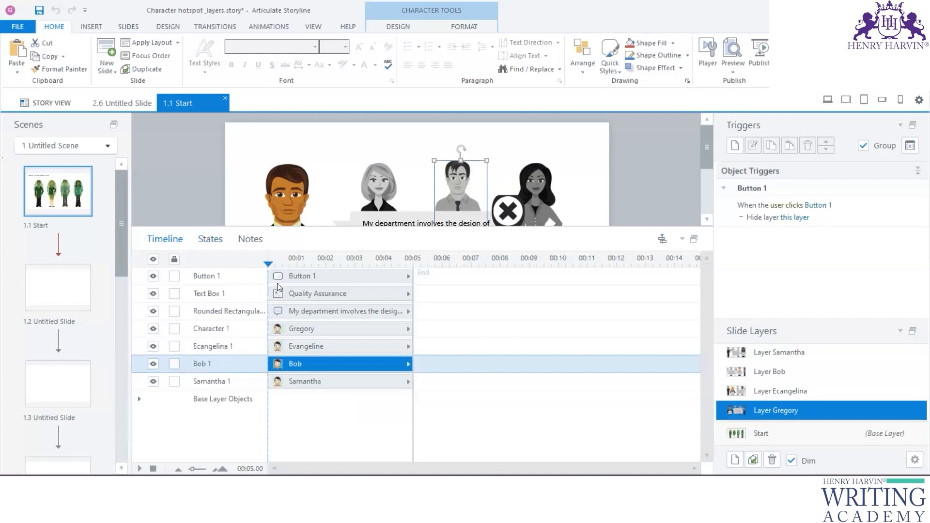
pyautogui.click(827, 428)
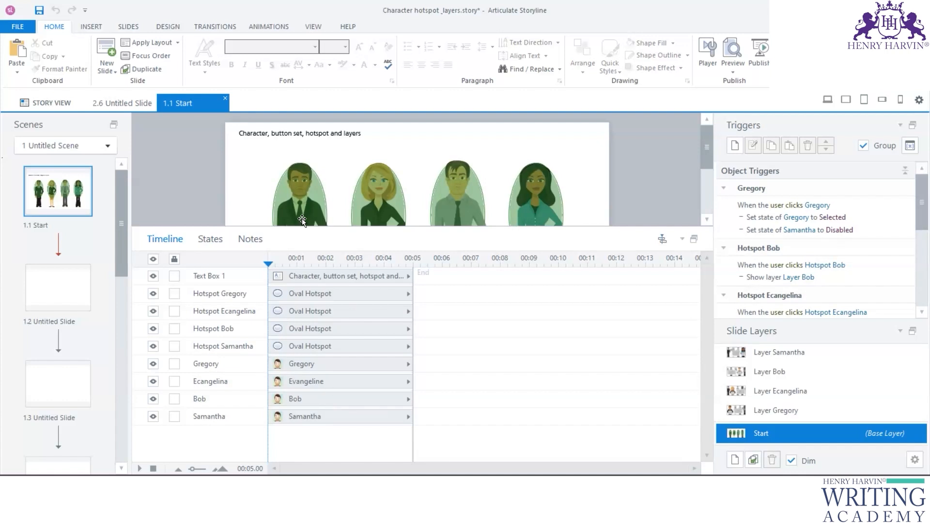
pyautogui.moveTo(301, 227); pyautogui.dragTo(300, 351)
# Step: Insert the Illustrated - Classic character Niles, facing front, on slide 1.2
pyautogui.click(79, 295)
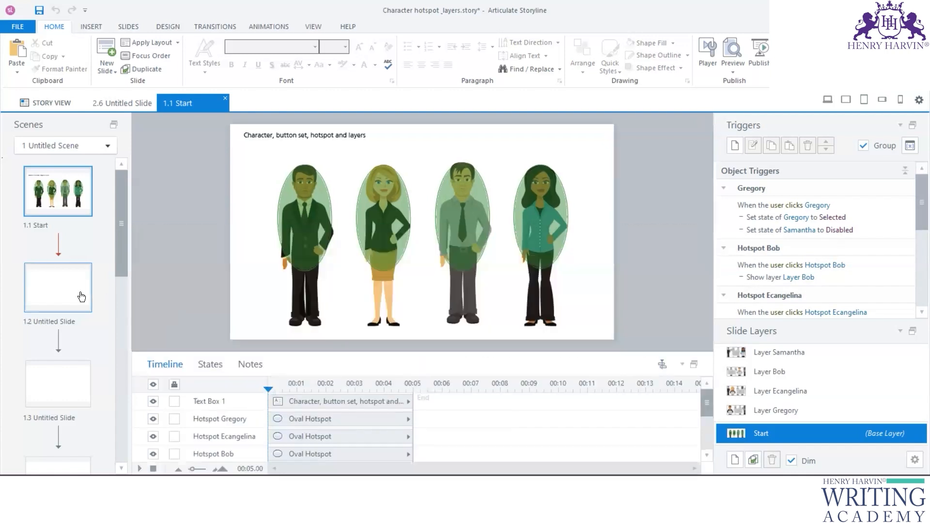
pyautogui.click(91, 26)
pyautogui.click(116, 55)
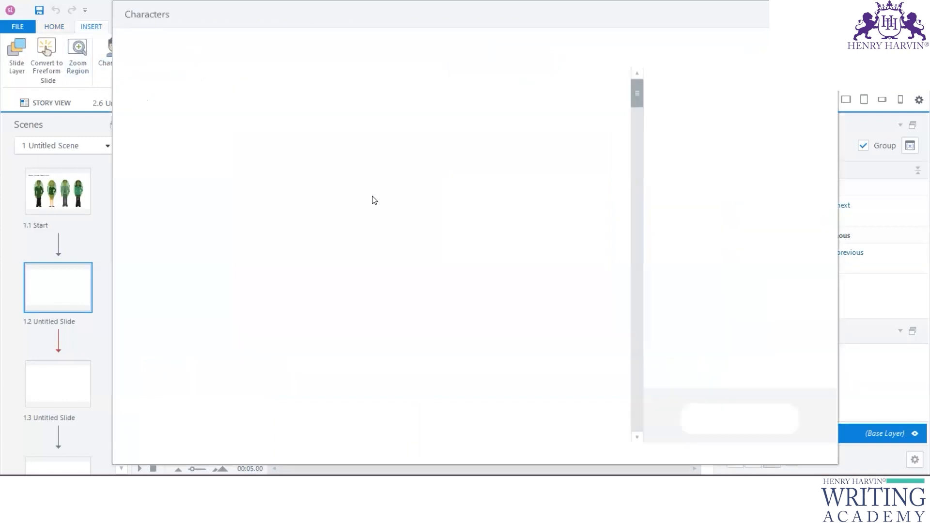
pyautogui.click(179, 133)
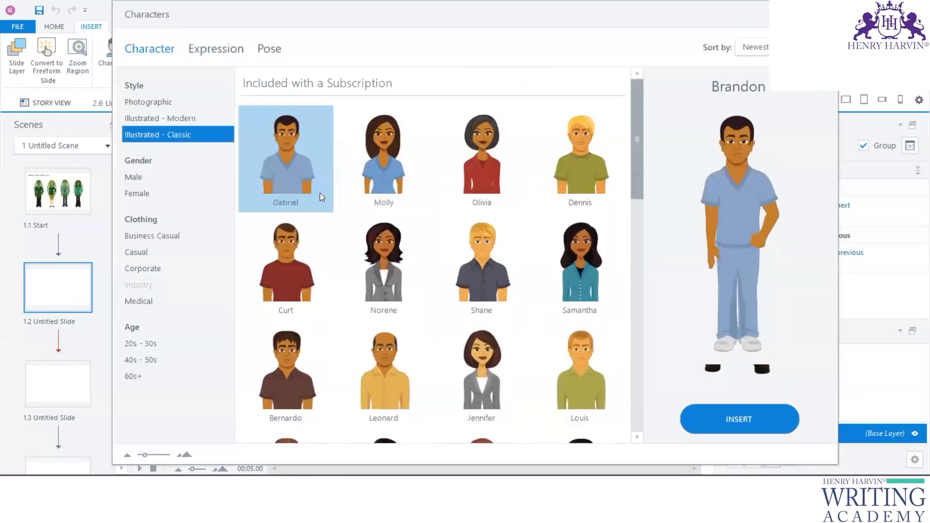
pyautogui.click(580, 191)
pyautogui.moveTo(637, 179); pyautogui.dragTo(633, 445)
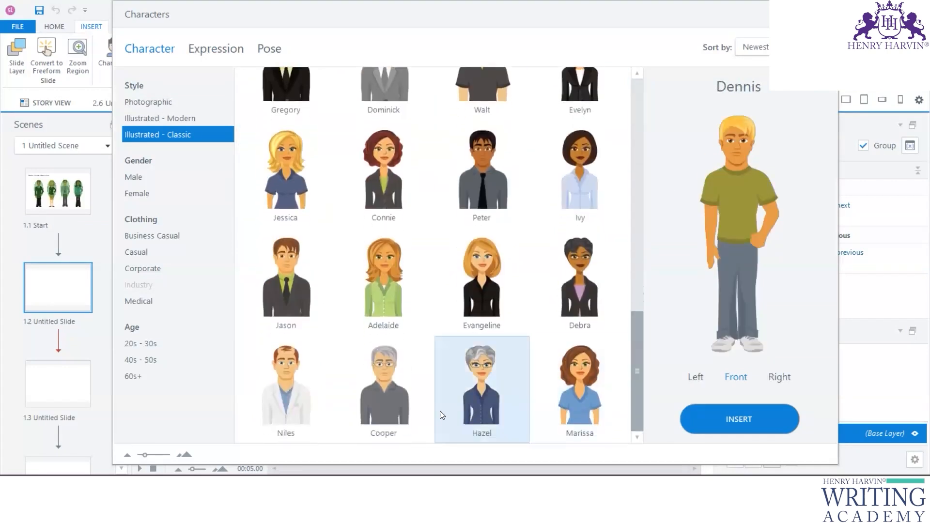
pyautogui.click(304, 410)
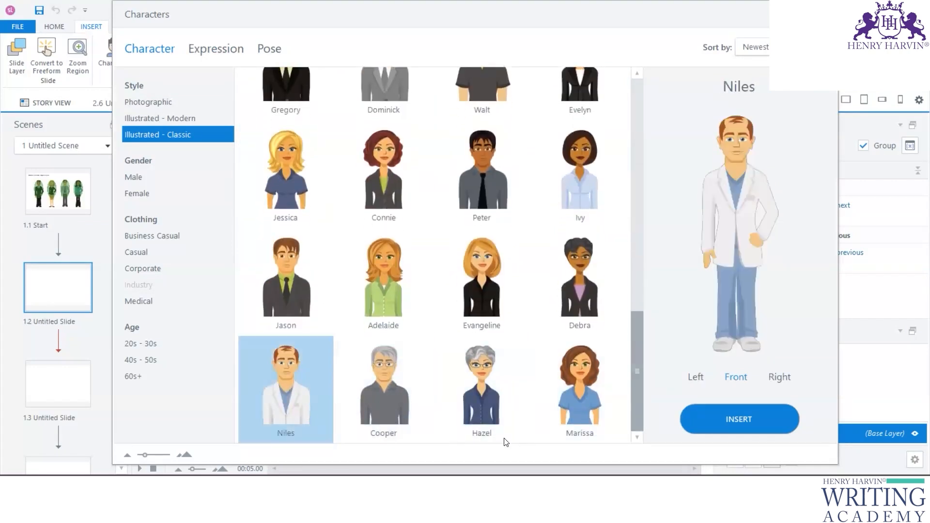
pyautogui.click(738, 419)
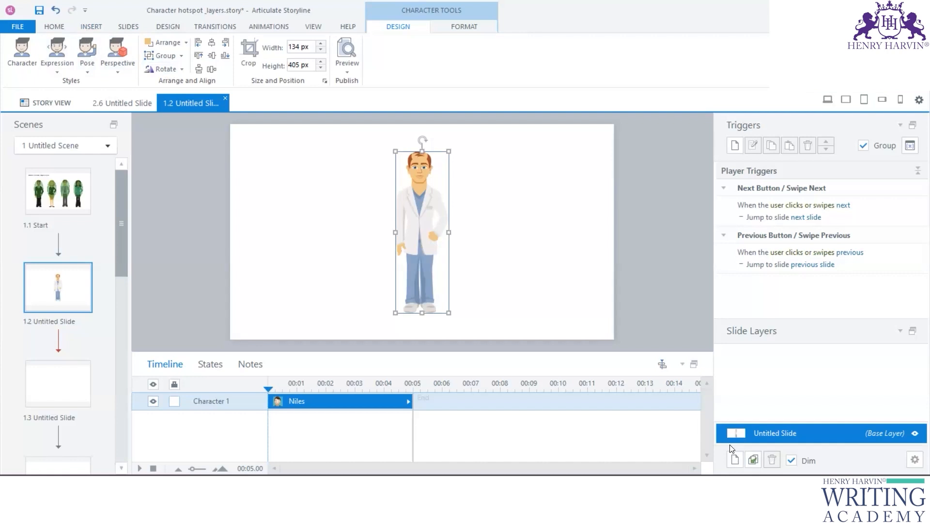
pyautogui.doubleClick(793, 435)
pyautogui.click(786, 433)
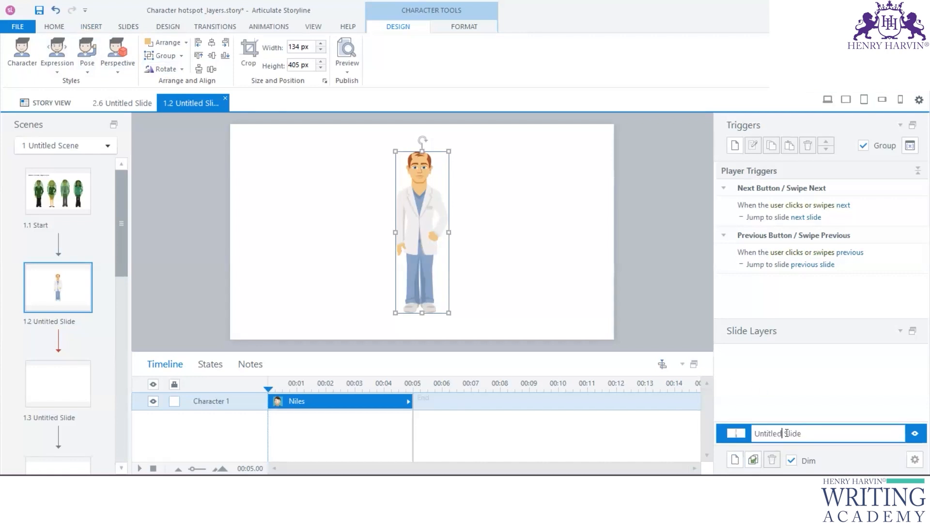
pyautogui.moveTo(838, 433); pyautogui.dragTo(726, 429)
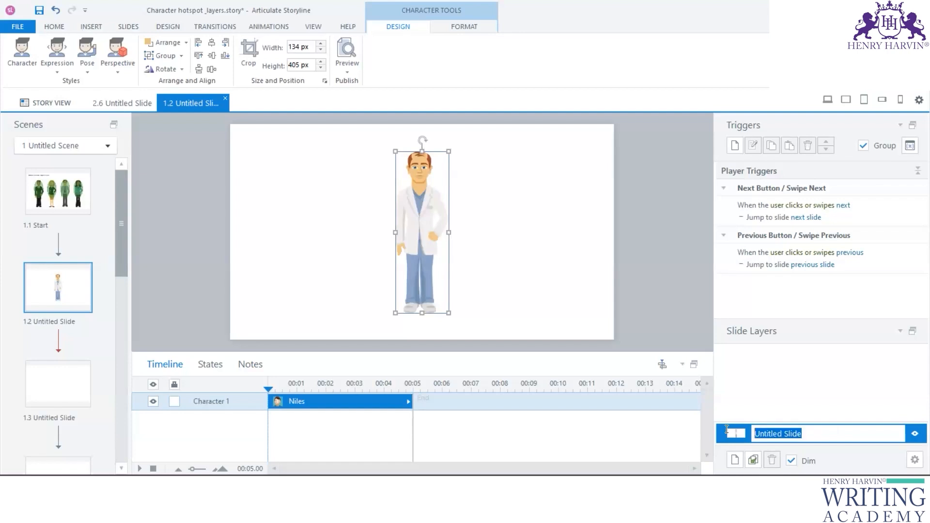
pyautogui.press('Return')
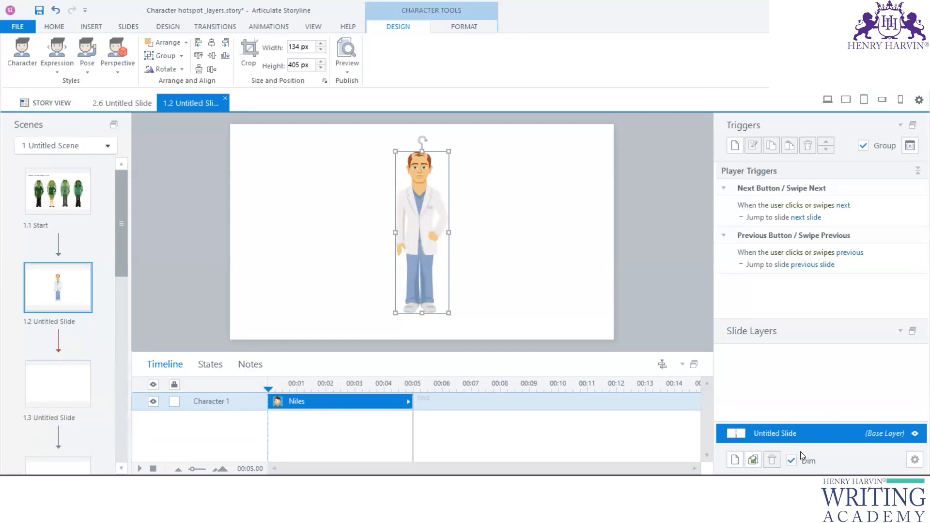
# Step: Add a new layer to slide 1.2 and name it Layer Niles
pyautogui.doubleClick(788, 411)
pyautogui.click(788, 411)
pyautogui.moveTo(784, 412); pyautogui.dragTo(831, 410)
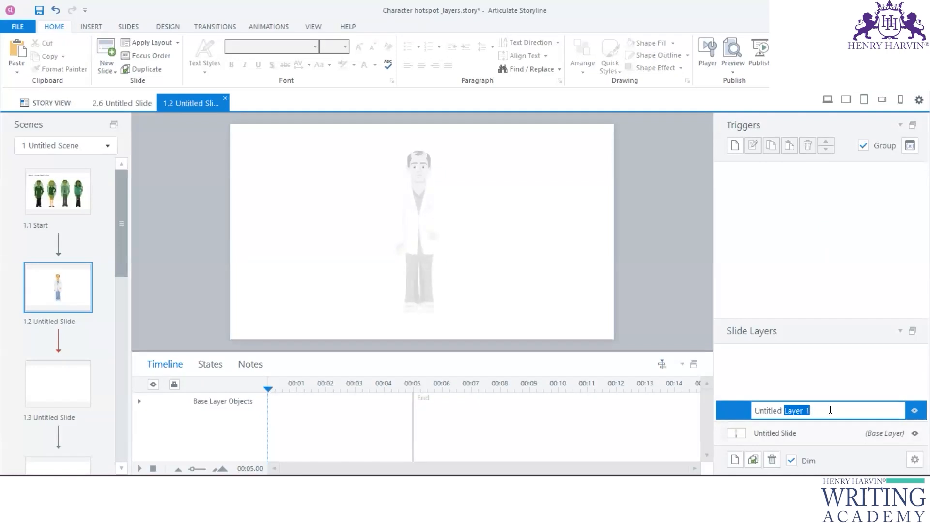
pyautogui.click(819, 402)
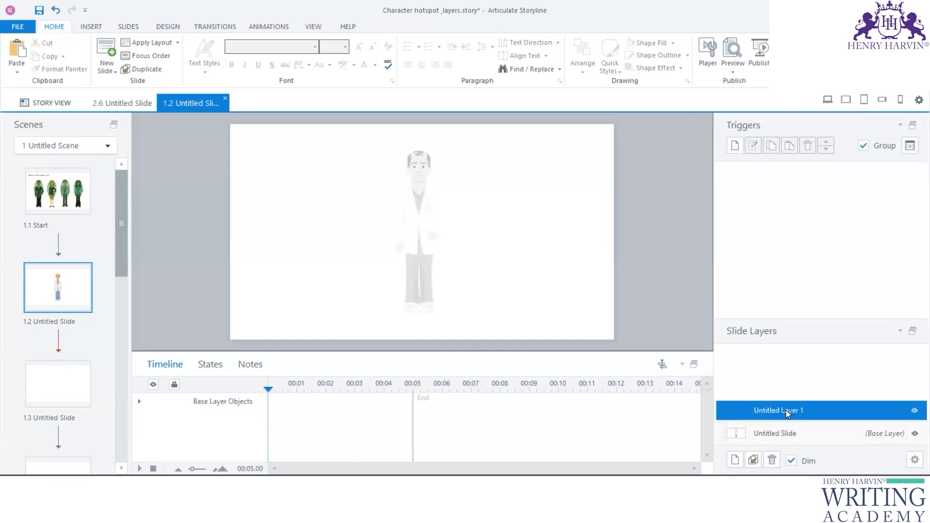
pyautogui.doubleClick(782, 412)
pyautogui.moveTo(783, 411); pyautogui.dragTo(752, 411)
pyautogui.press('BackSpace')
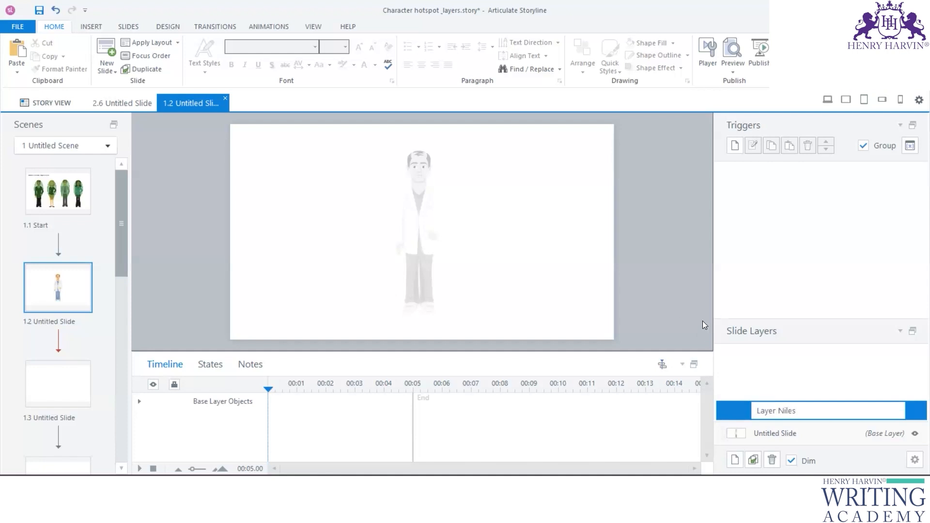
pyautogui.click(675, 290)
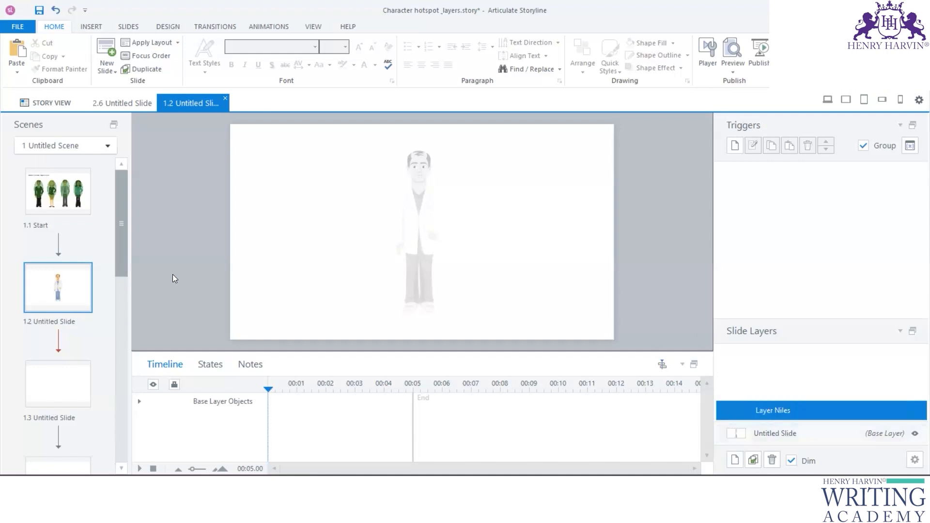
# Step: Return to the base layer of slide 1.2 and insert the Illustrated - Classic character Beatrice, facing front
pyautogui.click(785, 433)
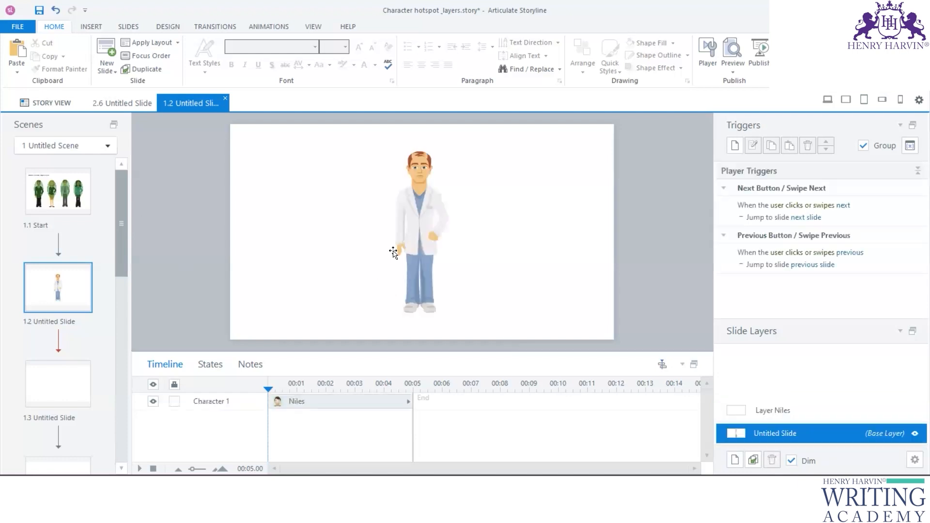
pyautogui.click(91, 27)
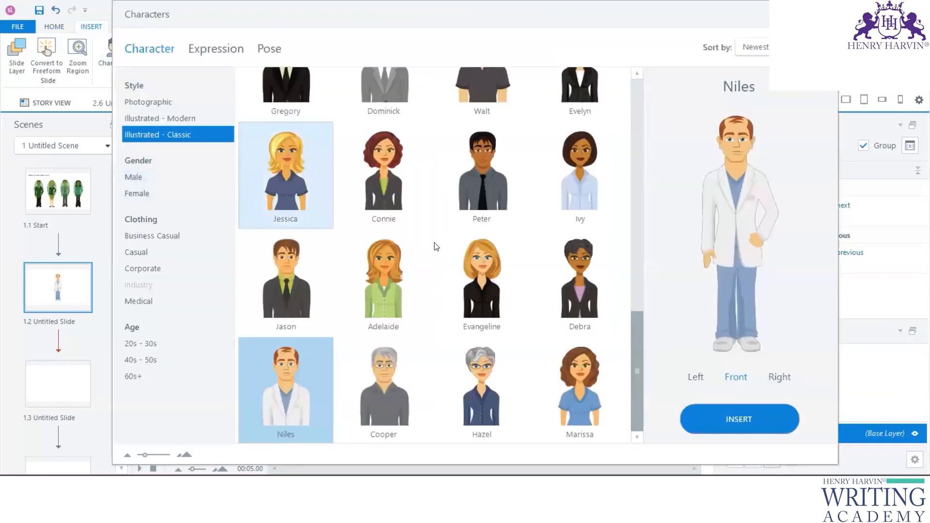
pyautogui.moveTo(638, 370); pyautogui.dragTo(656, 201)
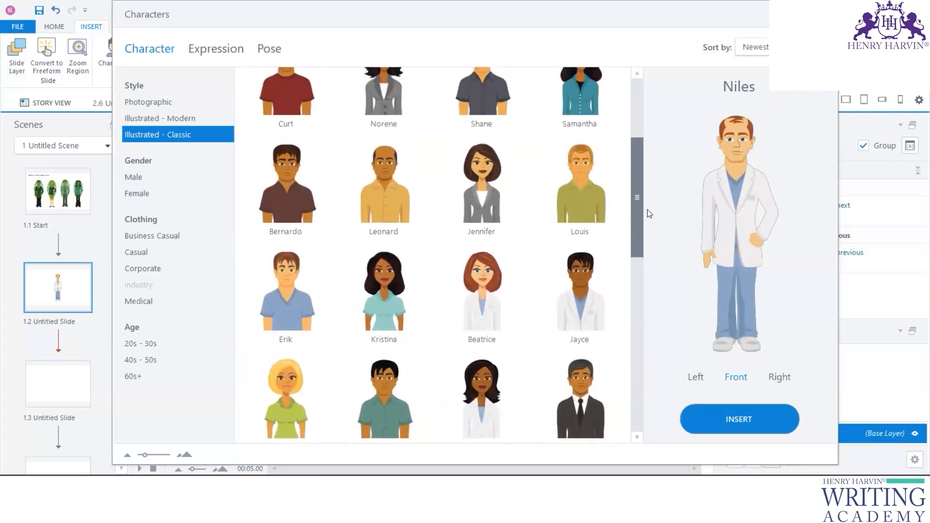
pyautogui.click(491, 301)
pyautogui.click(742, 425)
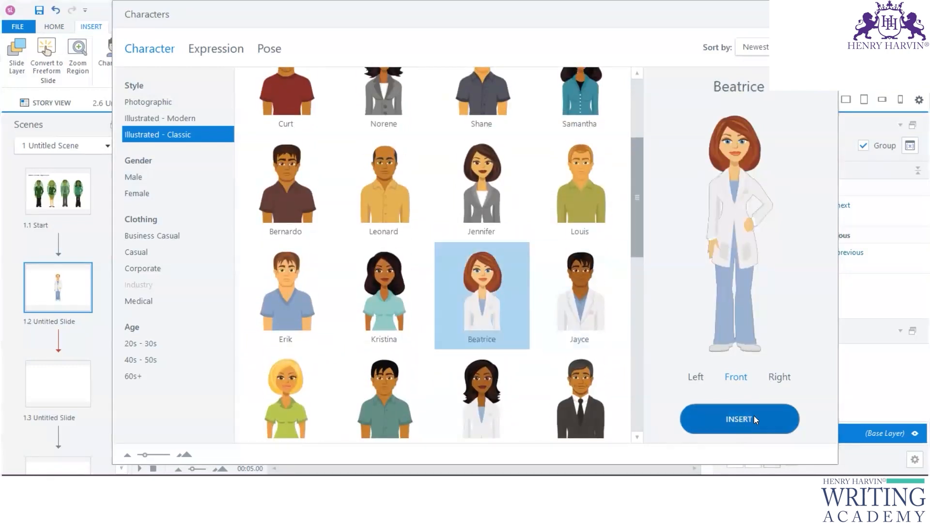
# Step: Move Beatrice to the right of Niles, swap her for the character Gabriel, and place him left of Niles
pyautogui.moveTo(419, 218); pyautogui.dragTo(492, 207)
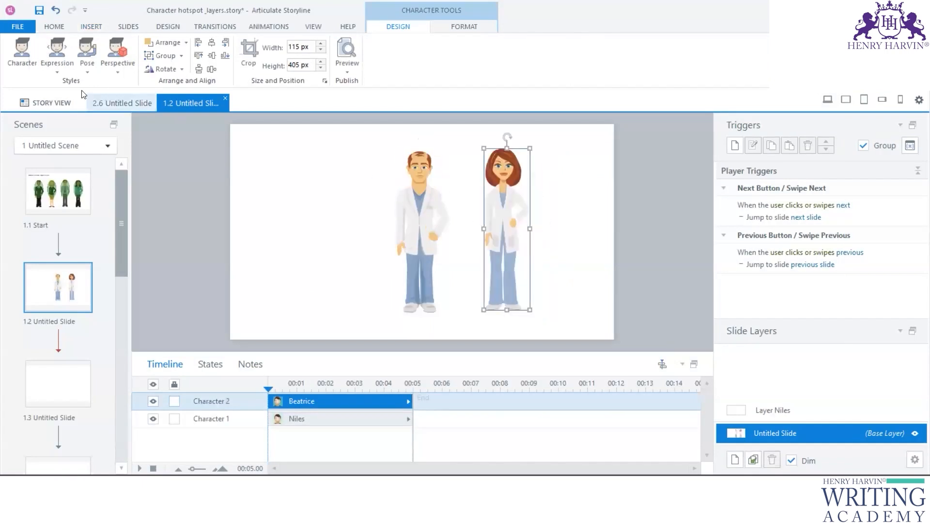
pyautogui.click(20, 58)
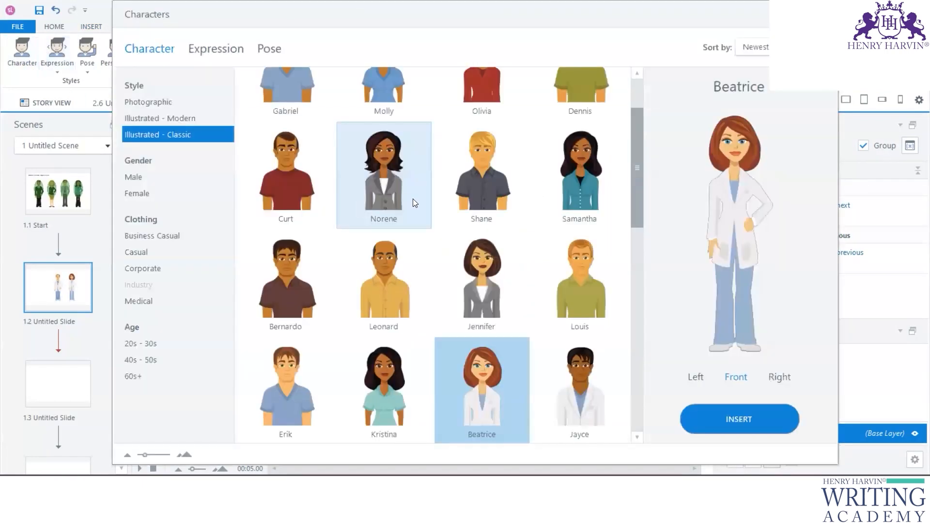
pyautogui.scroll(2, 412, 199)
pyautogui.click(303, 176)
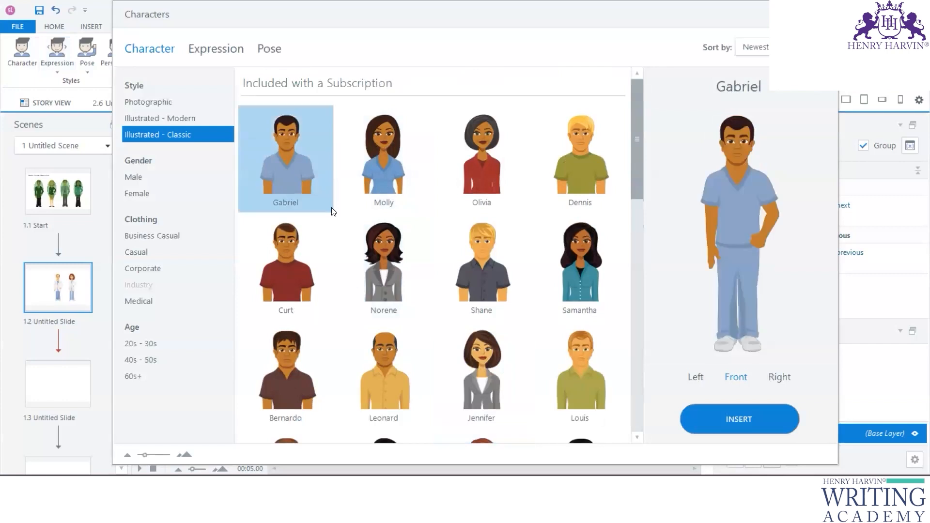
pyautogui.click(719, 418)
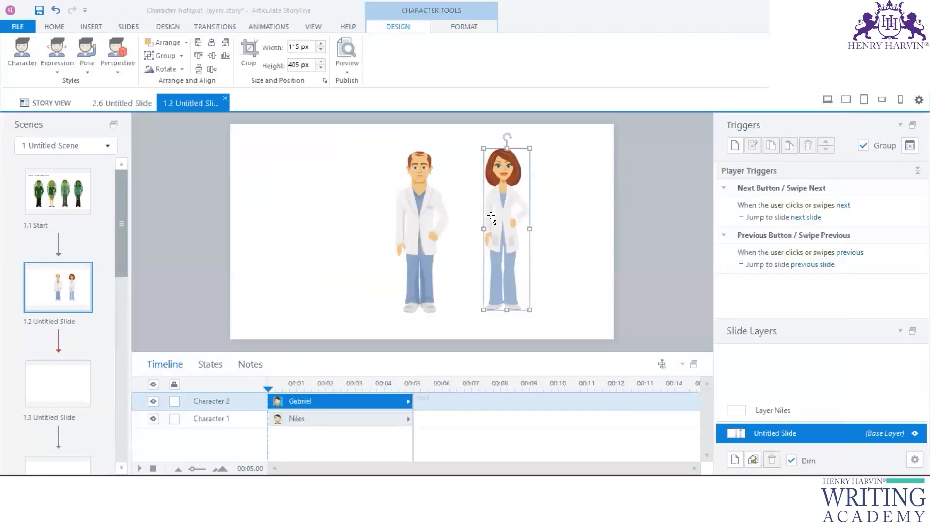
pyautogui.moveTo(516, 212); pyautogui.dragTo(348, 211)
# Step: Swap the selected character for the Illustrated - Classic character Molly, facing front, and place her to the right of Niles
pyautogui.click(21, 51)
pyautogui.click(383, 174)
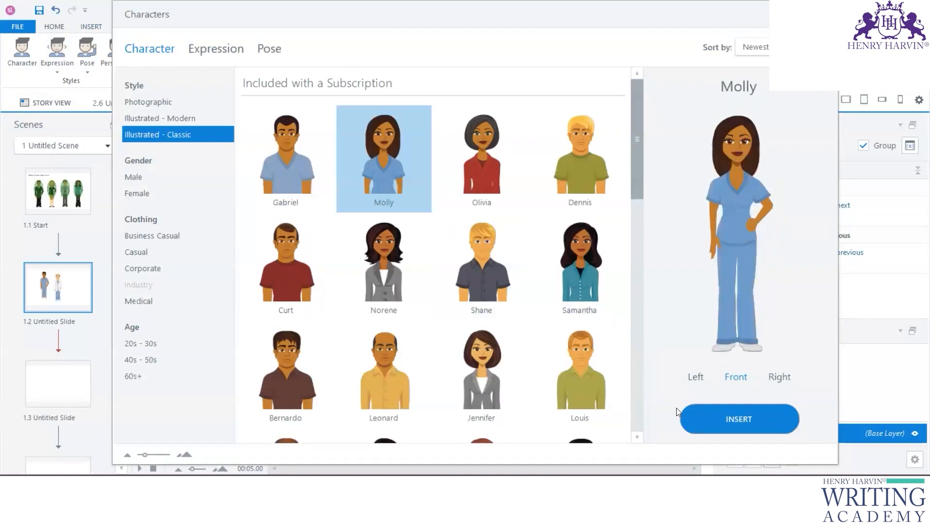
pyautogui.click(716, 431)
pyautogui.click(523, 242)
pyautogui.moveTo(332, 208); pyautogui.dragTo(509, 227)
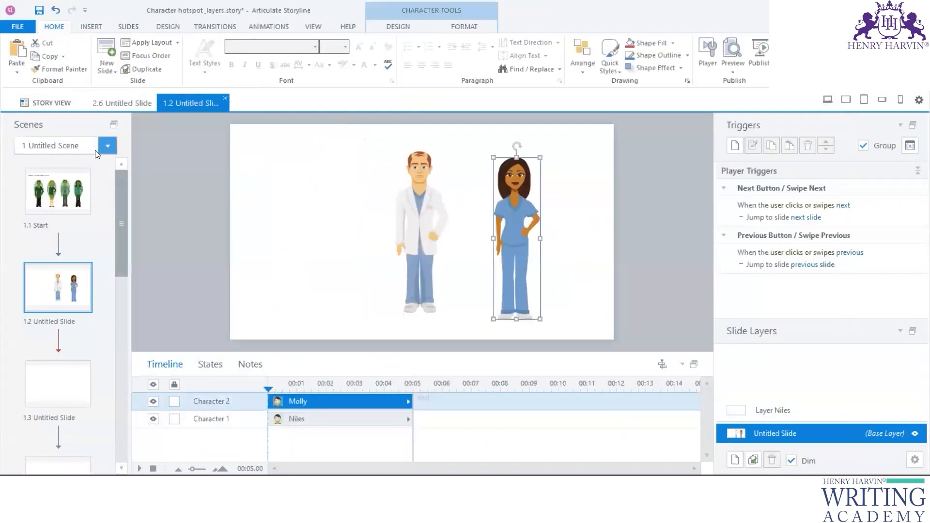
# Step: Insert the Illustrated - Classic character Gabriel, facing front, and place him to the left of Niles
pyautogui.click(327, 203)
pyautogui.click(91, 26)
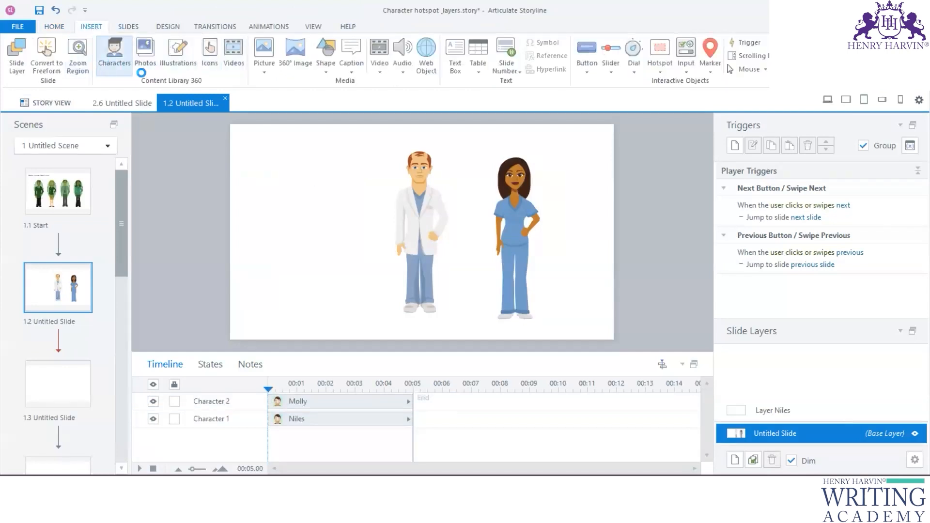
pyautogui.click(115, 51)
pyautogui.click(298, 175)
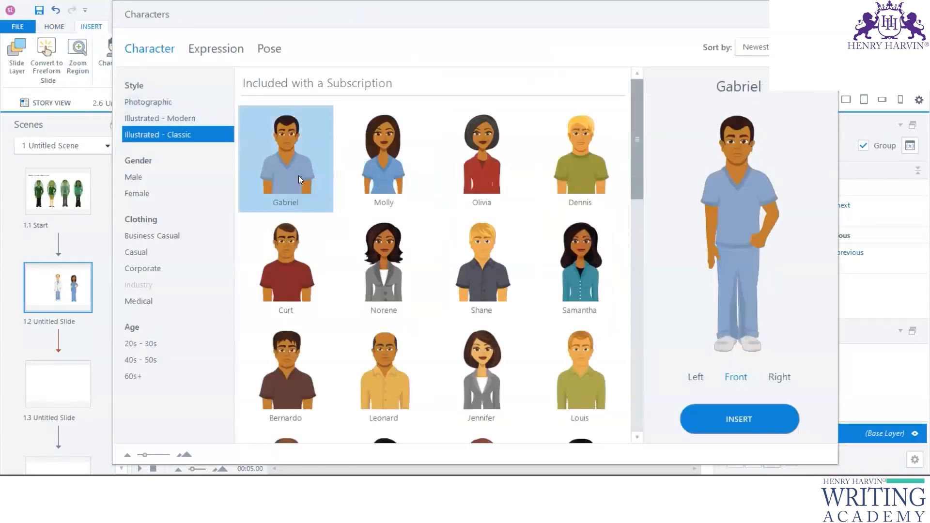
pyautogui.click(728, 416)
pyautogui.moveTo(419, 227); pyautogui.dragTo(330, 228)
pyautogui.click(258, 229)
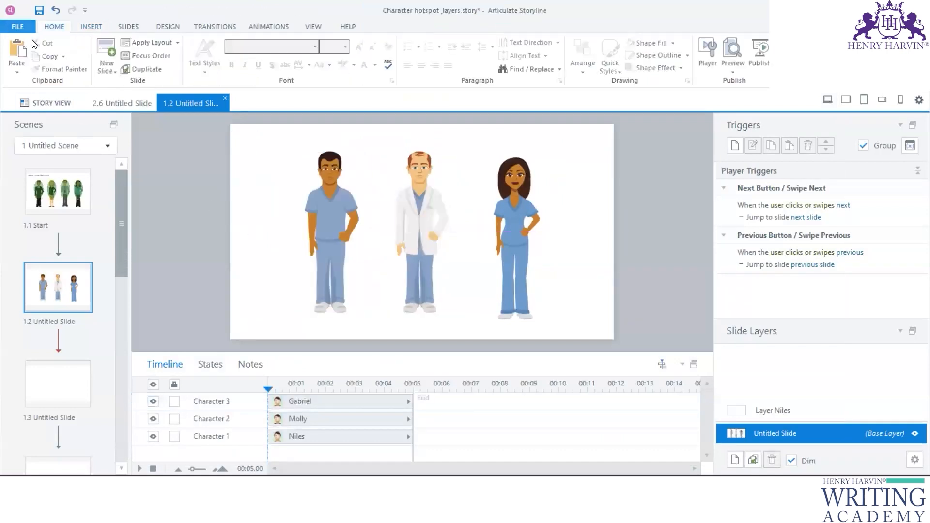
# Step: Insert the Illustrated - Classic character Gloria, facing front, on the base layer of slide 1.2
pyautogui.click(91, 26)
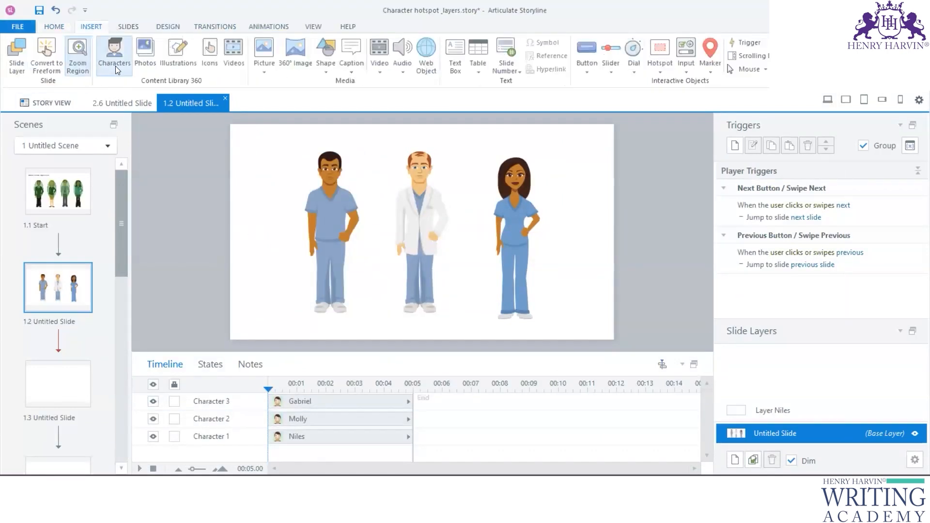
pyautogui.click(112, 51)
pyautogui.scroll(-5, 512, 284)
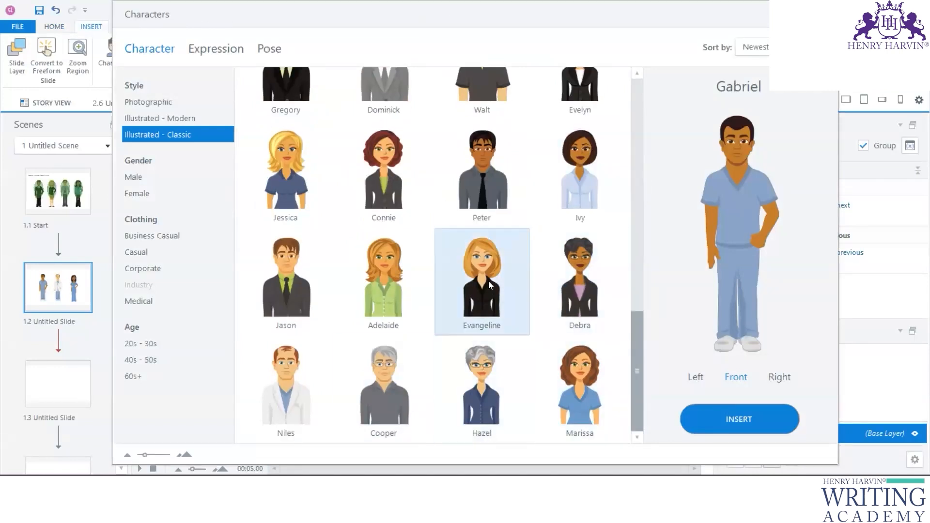
pyautogui.scroll(3, 488, 281)
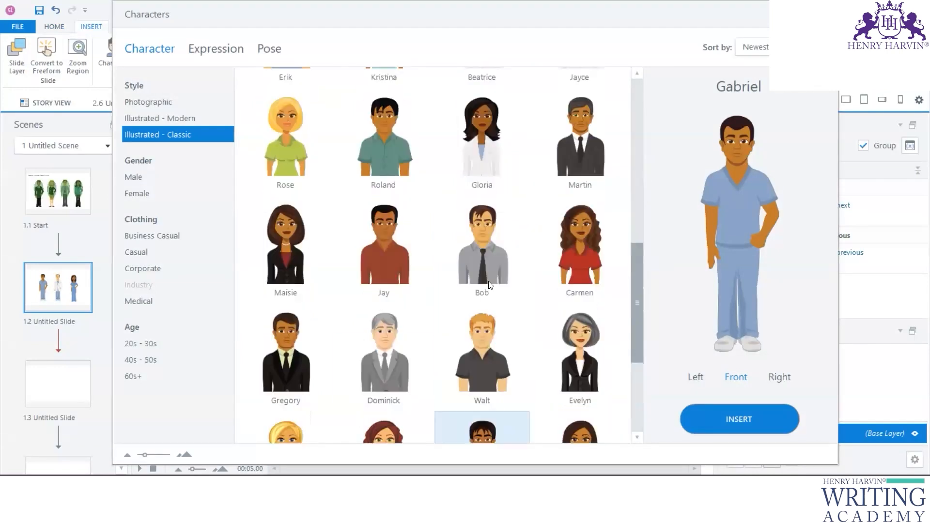
pyautogui.click(487, 169)
pyautogui.click(730, 414)
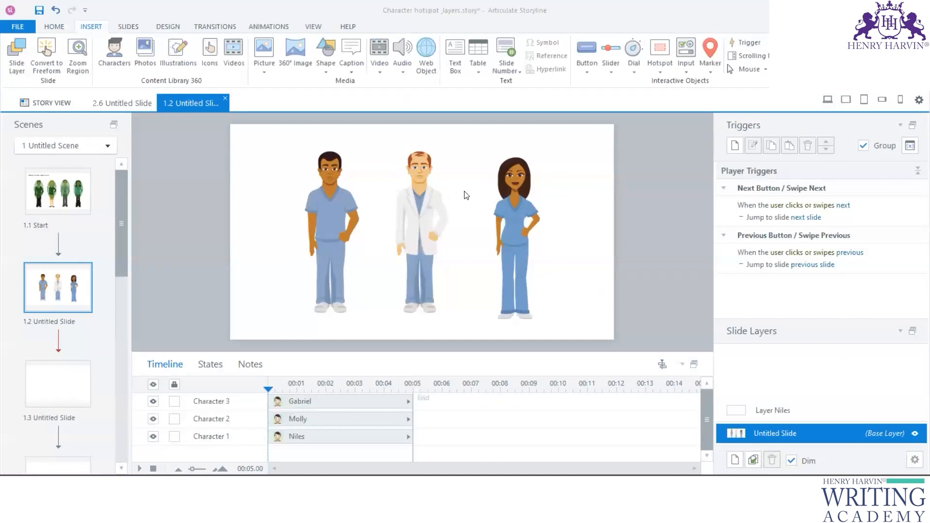
# Step: Arrange the four characters in an evenly spaced row, from left to right Molly, Niles, Gloria and Gabriel
pyautogui.moveTo(429, 234); pyautogui.dragTo(568, 238)
pyautogui.moveTo(411, 208); pyautogui.dragTo(385, 211)
pyautogui.moveTo(330, 209); pyautogui.dragTo(290, 210)
pyautogui.moveTo(510, 223); pyautogui.dragTo(221, 169)
pyautogui.moveTo(291, 209); pyautogui.dragTo(601, 231)
pyautogui.moveTo(523, 216); pyautogui.dragTo(498, 213)
pyautogui.click(279, 212)
pyautogui.moveTo(279, 212); pyautogui.dragTo(367, 214)
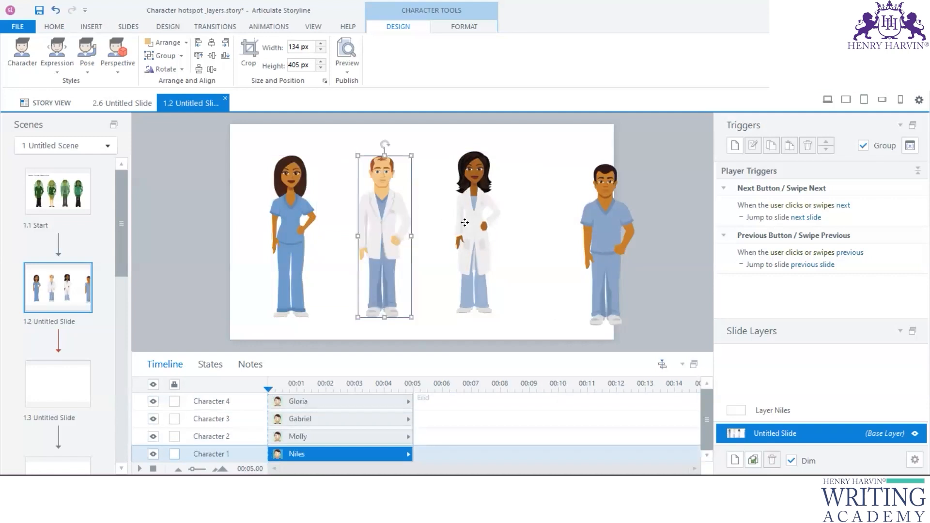
pyautogui.moveTo(465, 223); pyautogui.dragTo(476, 223)
pyautogui.moveTo(605, 228); pyautogui.dragTo(566, 230)
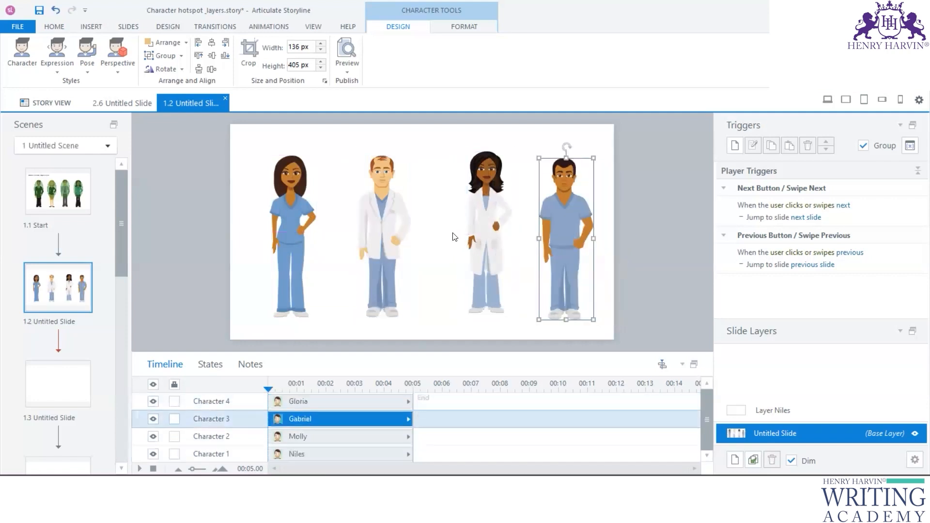
pyautogui.moveTo(463, 232); pyautogui.dragTo(451, 232)
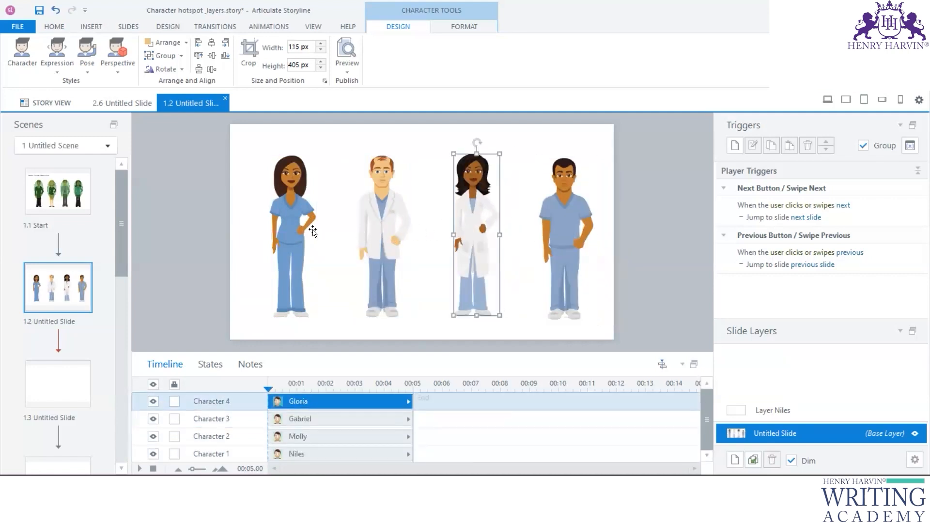
# Step: Check the states of Gabriel and Molly, opening and closing state editing for Molly without changes
pyautogui.click(584, 279)
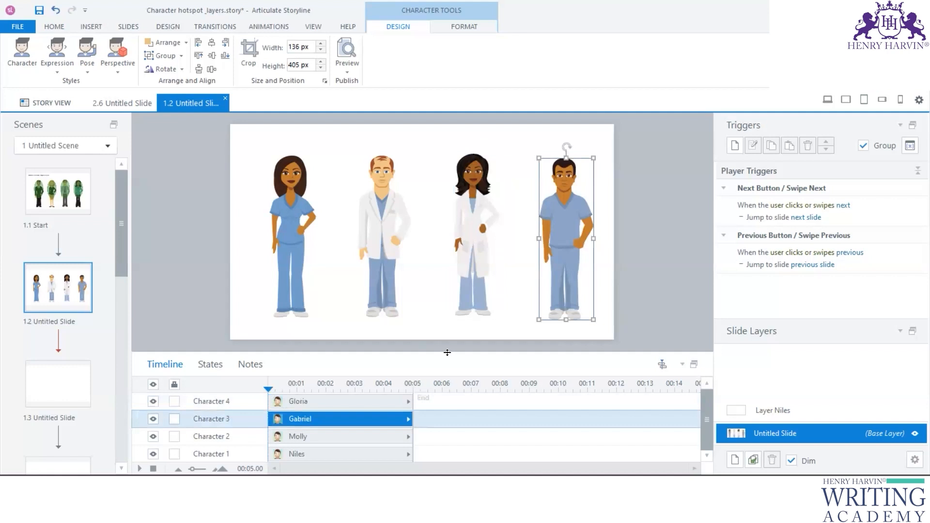
pyautogui.moveTo(449, 349); pyautogui.dragTo(449, 290)
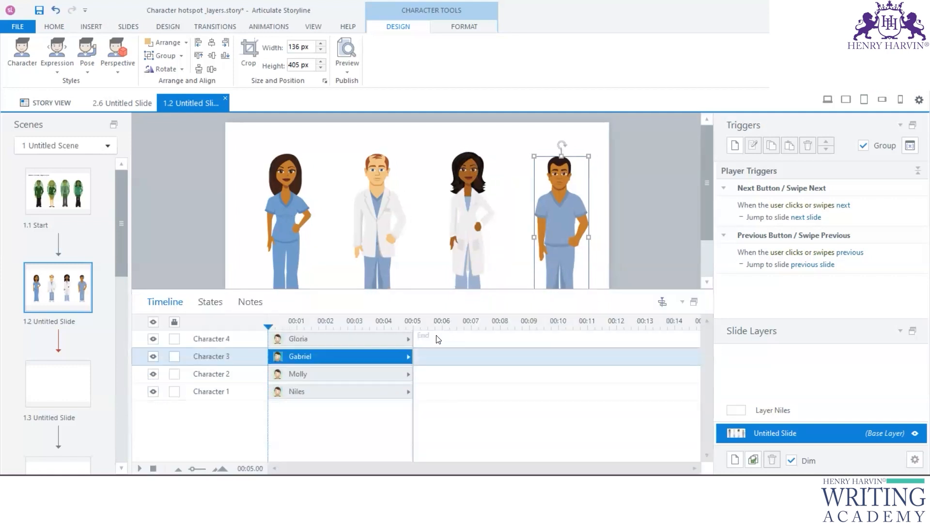
pyautogui.click(207, 302)
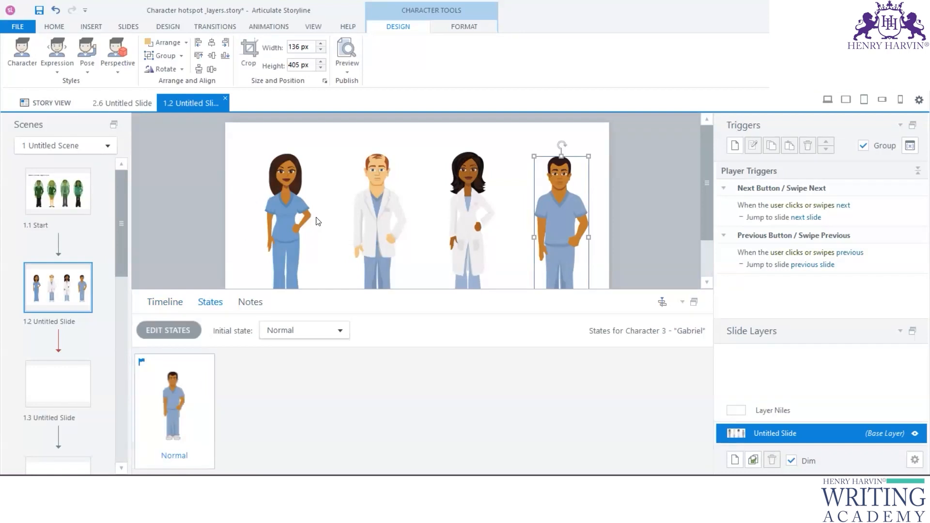
pyautogui.click(292, 236)
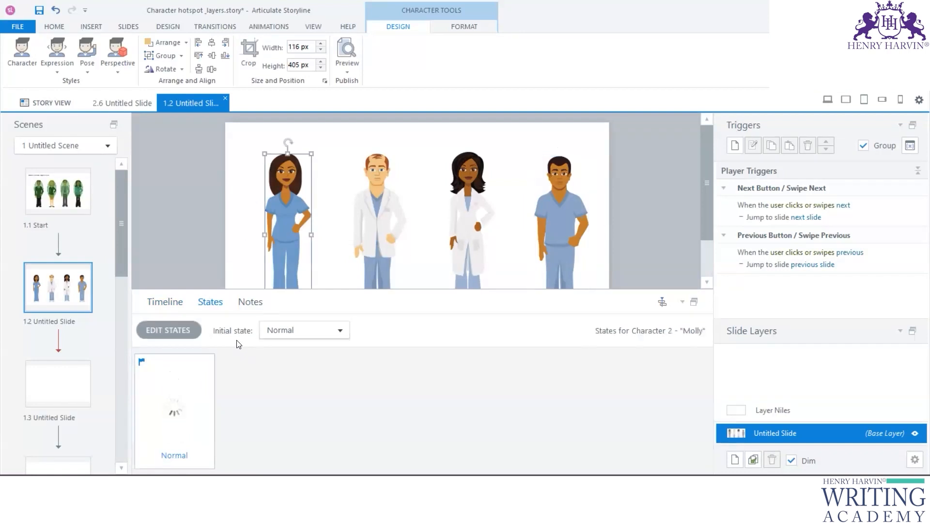
pyautogui.click(179, 331)
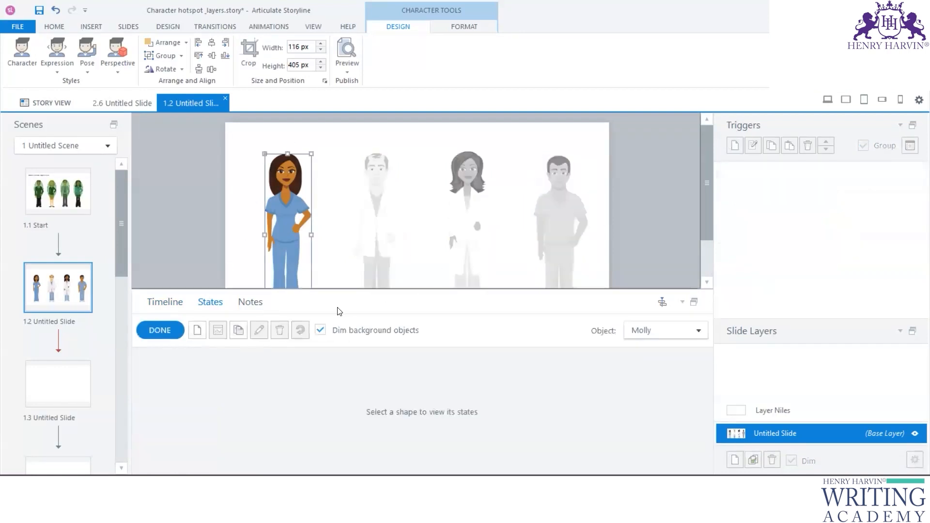
pyautogui.click(160, 330)
pyautogui.moveTo(189, 289); pyautogui.dragTo(189, 365)
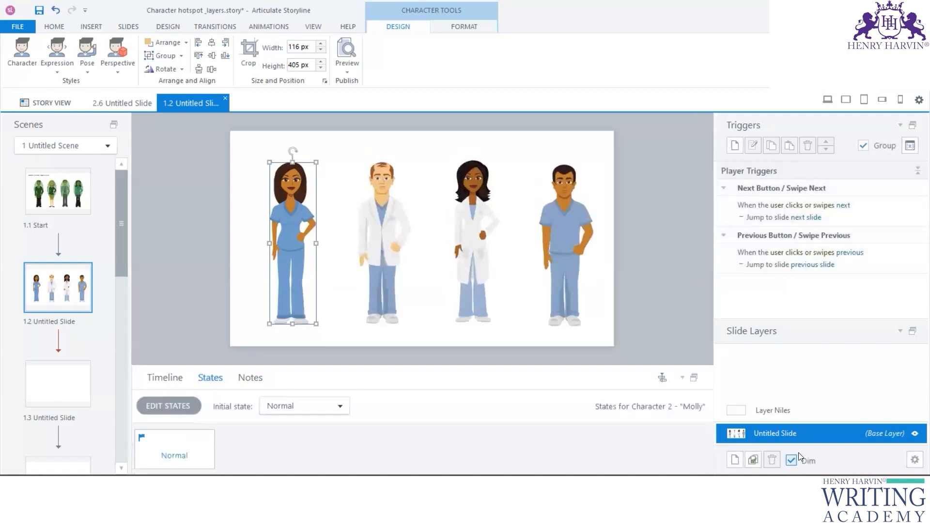
# Step: Enlarge the timeline area and rename the Character 1 and Character 2 objects as Niles and Molly
pyautogui.moveTo(358, 367); pyautogui.dragTo(339, 209)
pyautogui.click(164, 221)
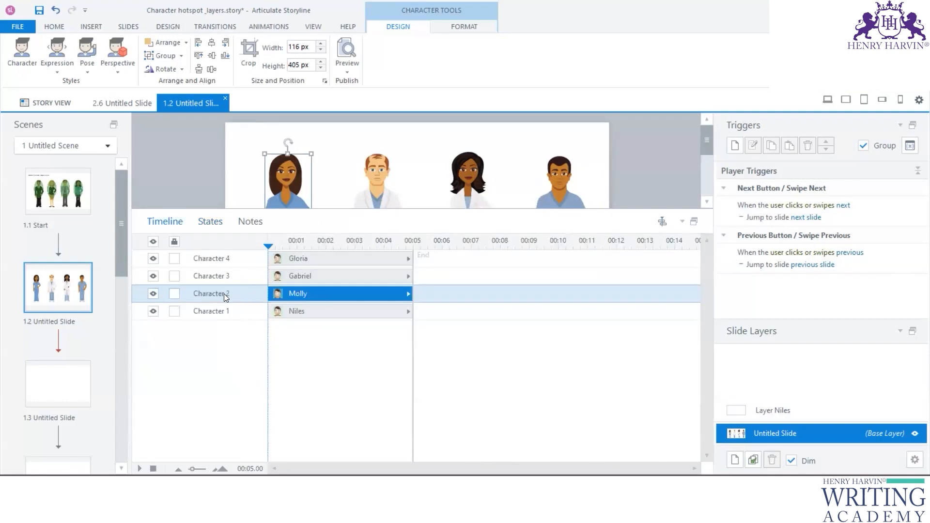
pyautogui.click(231, 312)
pyautogui.click(230, 311)
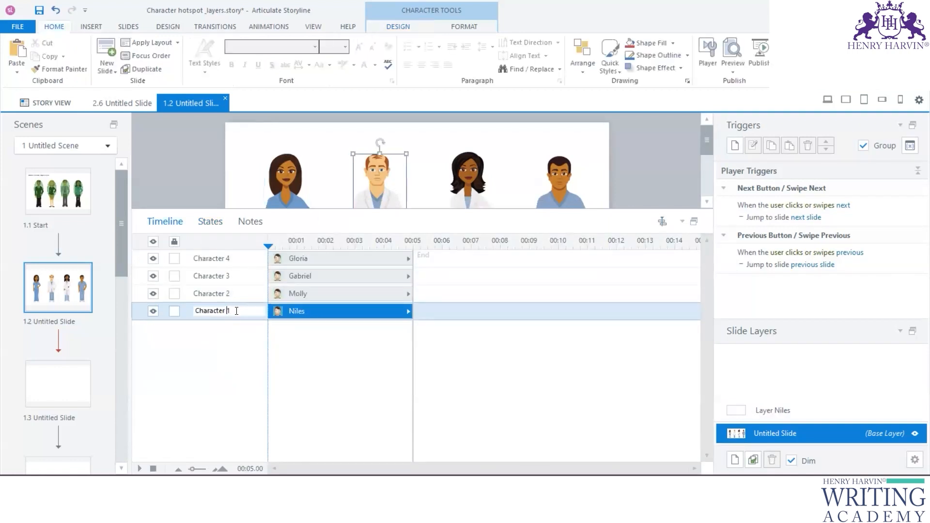
pyautogui.write('Niles')
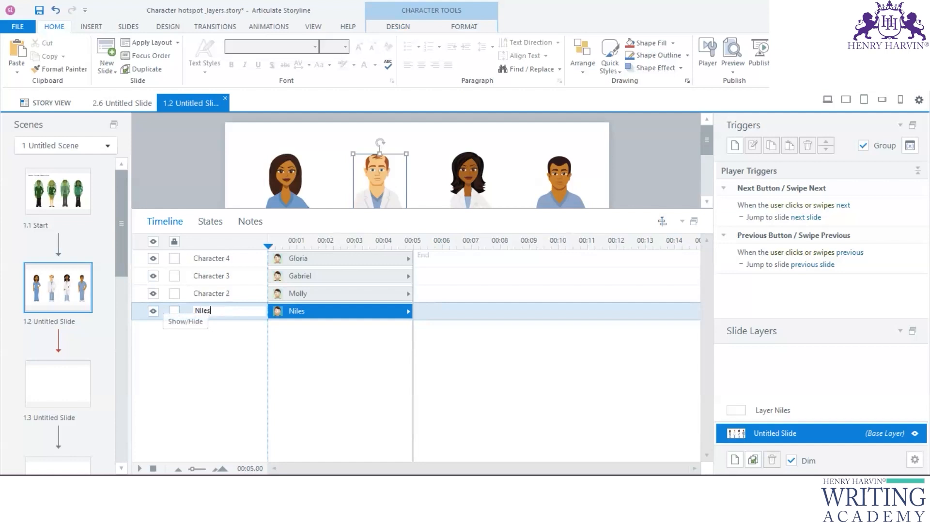
pyautogui.doubleClick(209, 293)
pyautogui.write('Molly')
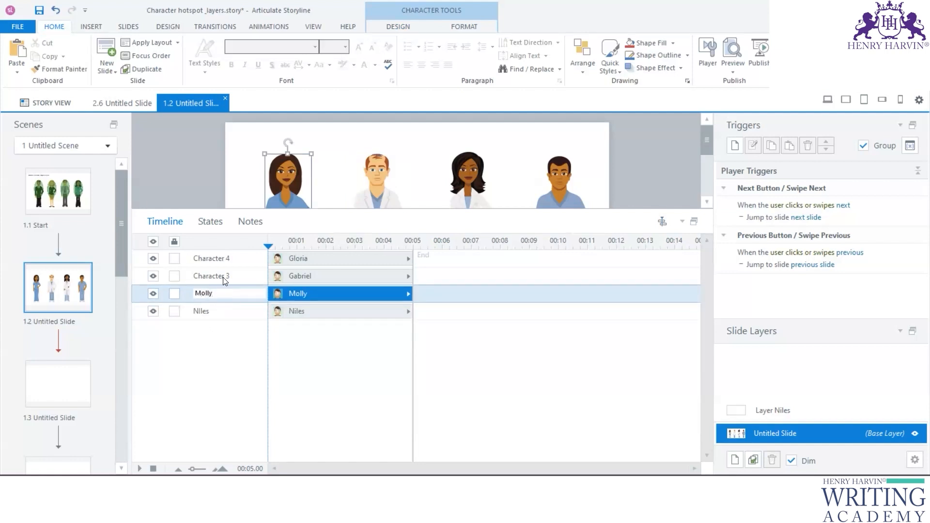
# Step: Rename the Character 3 and Character 4 timeline objects as Gabriel and Gloria
pyautogui.doubleClick(224, 277)
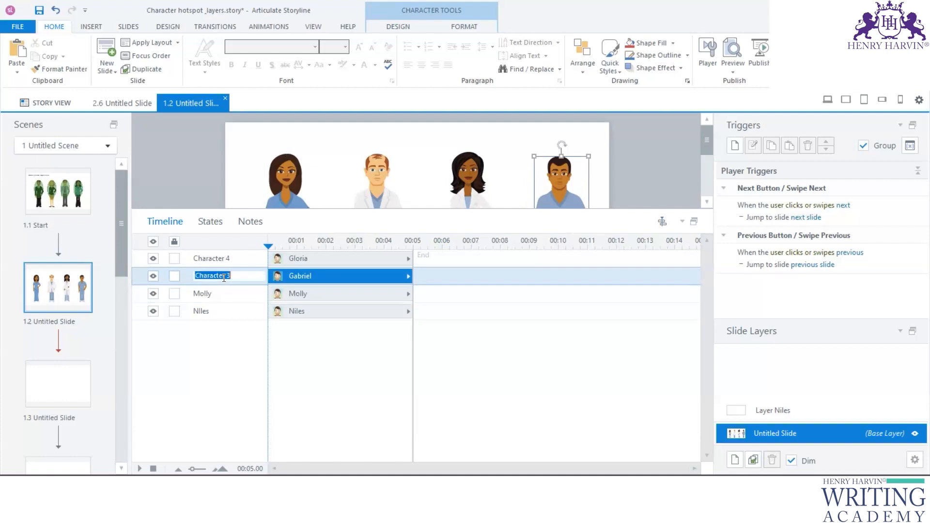
pyautogui.write('Gabriel')
pyautogui.doubleClick(225, 257)
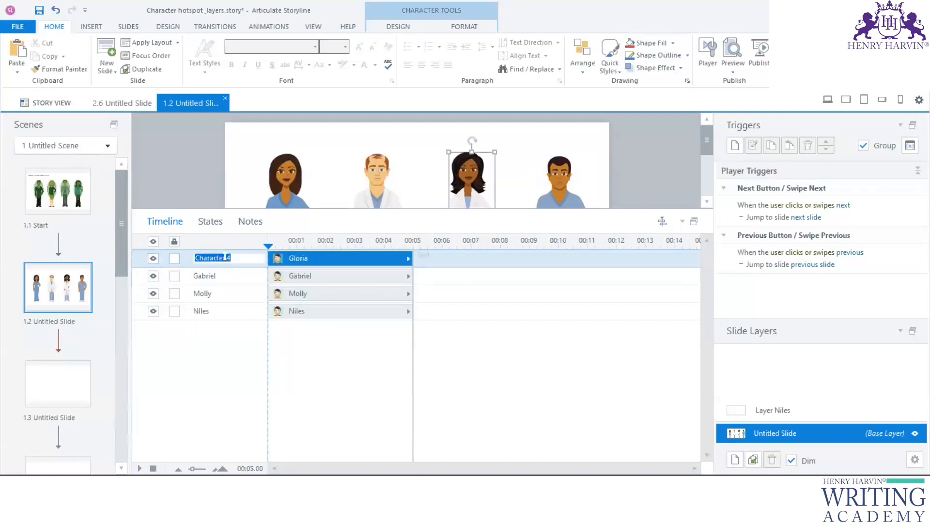
pyautogui.write('Gloria')
pyautogui.hotkey('ctrl', 'a')
# Step: Look at the states and timeline of Layer Niles and return to the base layer
pyautogui.click(786, 408)
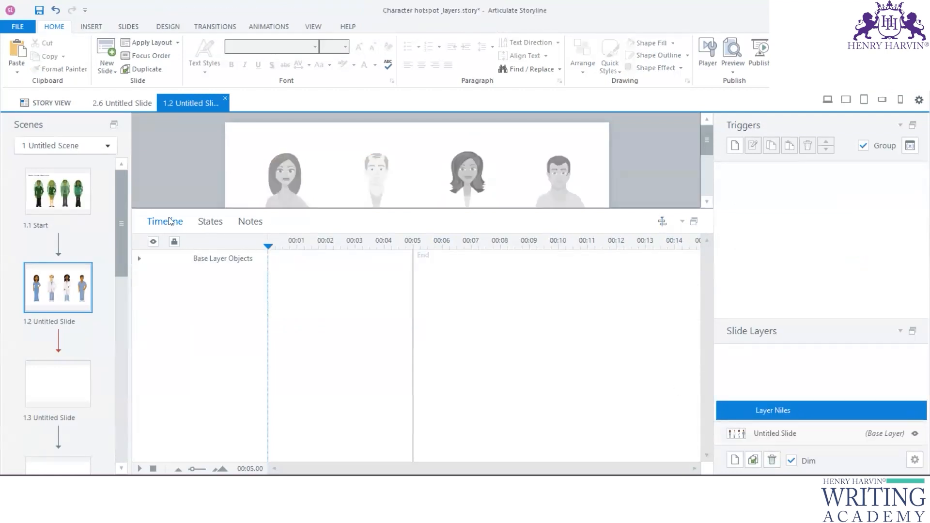
pyautogui.click(212, 224)
pyautogui.click(180, 223)
pyautogui.click(765, 434)
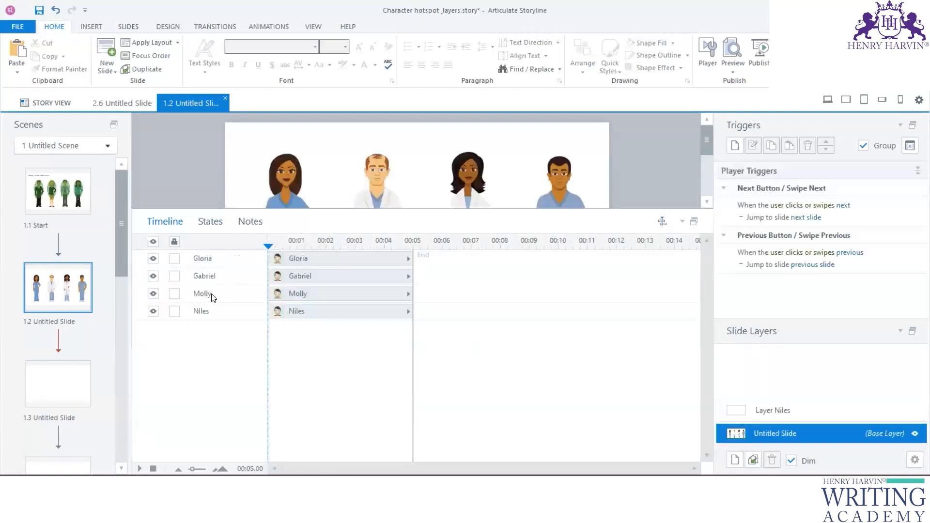
# Step: Add a new layer above Layer Niles on slide 1.2 and name it Layer Molly
pyautogui.click(209, 296)
pyautogui.click(225, 295)
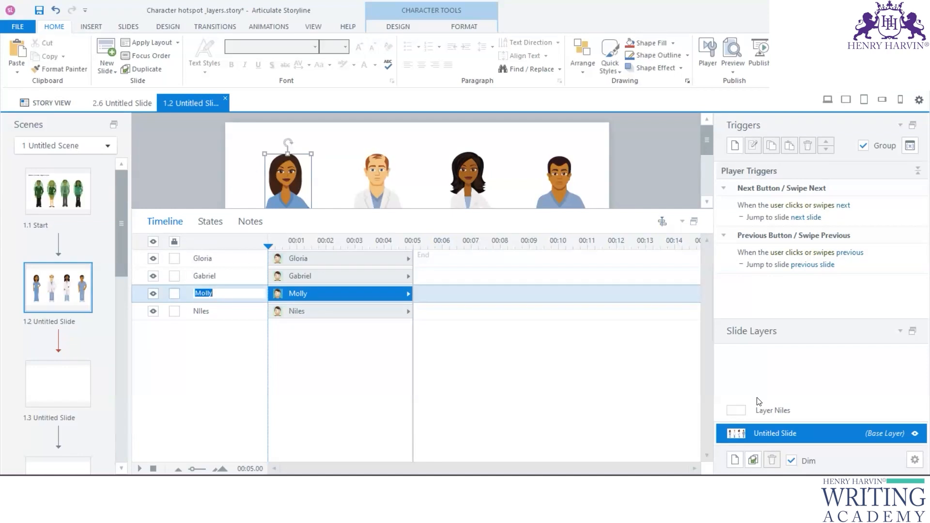
pyautogui.click(780, 410)
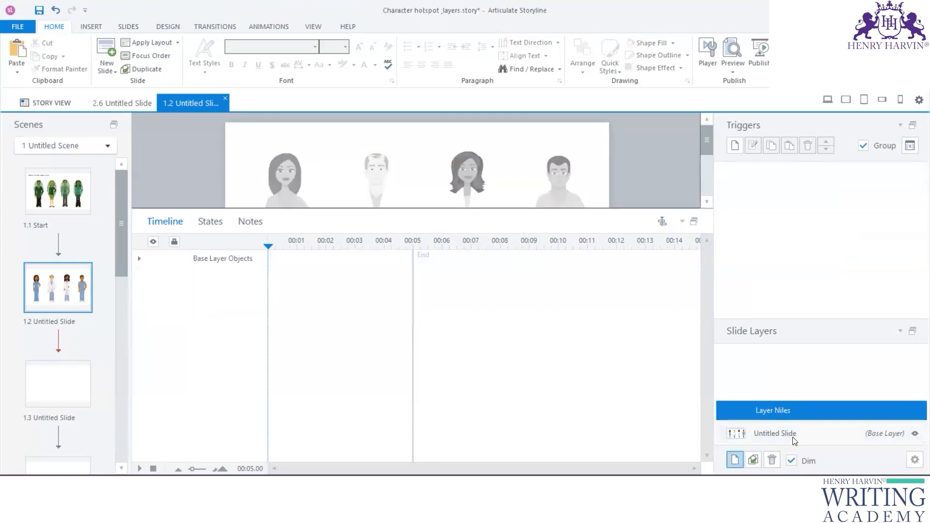
pyautogui.click(735, 459)
pyautogui.click(796, 392)
pyautogui.moveTo(785, 391); pyautogui.dragTo(748, 393)
pyautogui.press('BackSpace')
pyautogui.write('Molly')
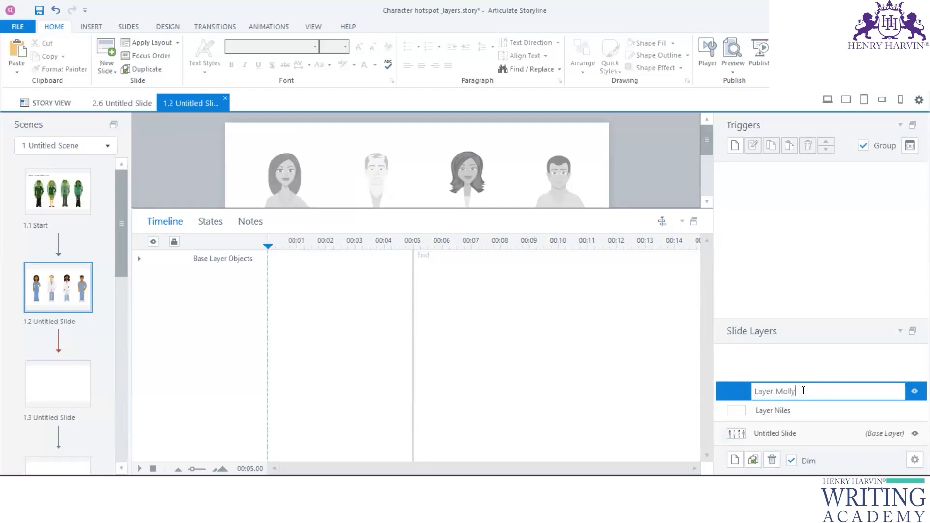
pyautogui.click(171, 223)
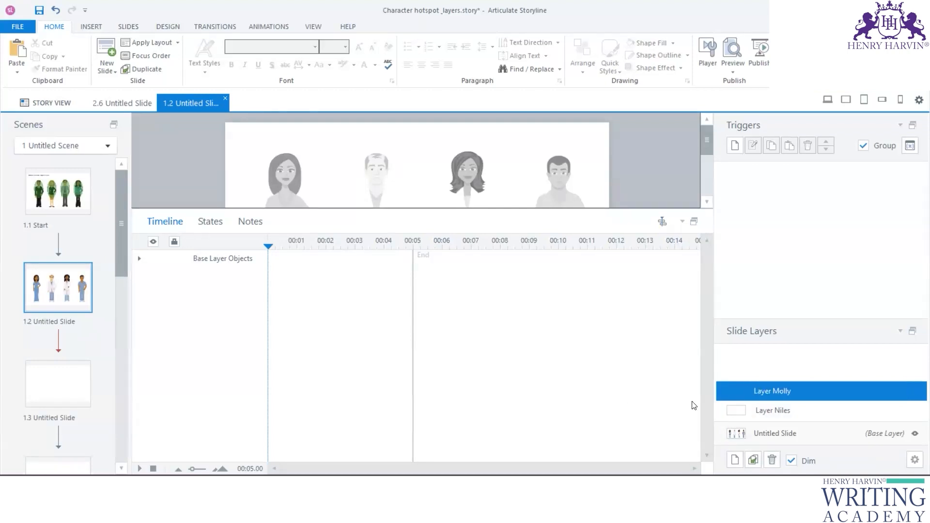
# Step: Add a new layer above Layer Molly on slide 1.2 and name it Layer Gabriel
pyautogui.click(763, 438)
pyautogui.click(211, 277)
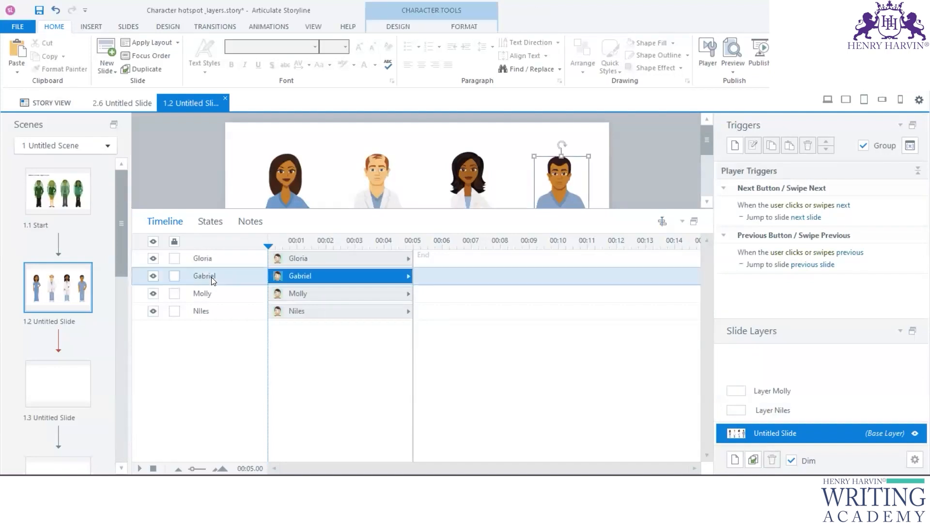
pyautogui.click(229, 277)
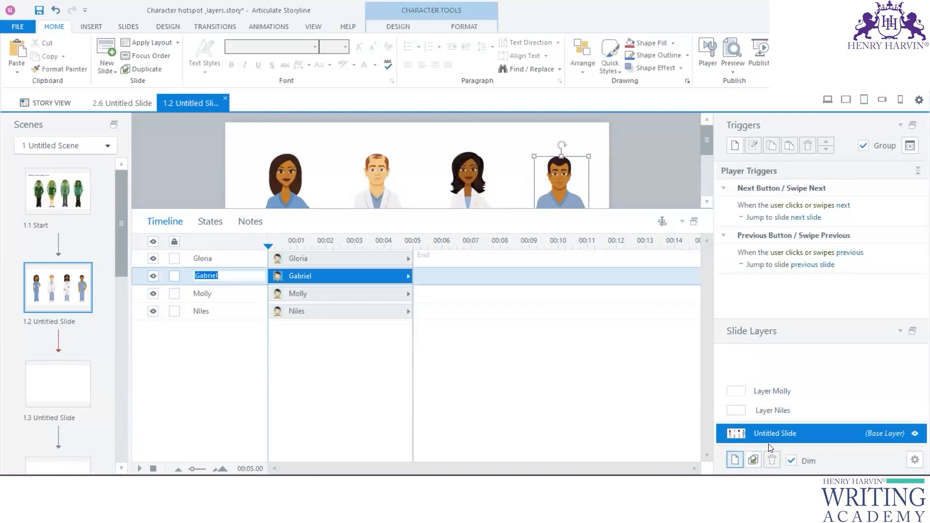
pyautogui.click(735, 460)
pyautogui.click(786, 374)
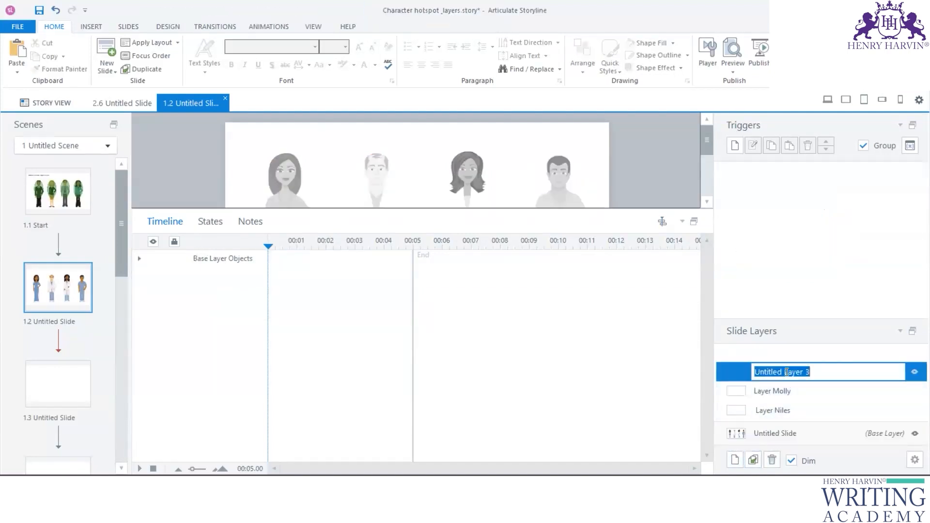
pyautogui.moveTo(785, 372); pyautogui.dragTo(741, 372)
pyautogui.press('BackSpace')
pyautogui.write('Gabriel')
pyautogui.press('Return')
# Step: Add a new layer above Layer Gabriel, name it Layer Gloria, and return to the base layer
pyautogui.click(807, 436)
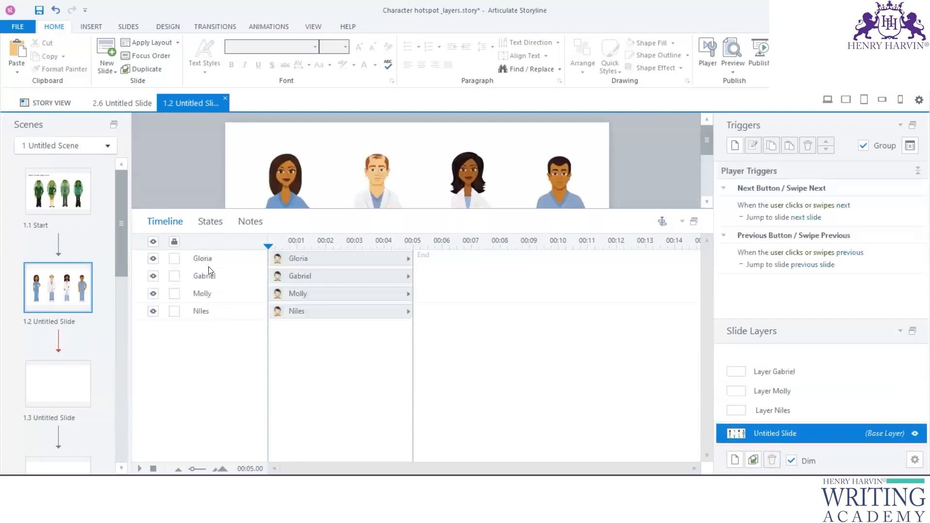
pyautogui.click(207, 259)
pyautogui.click(218, 260)
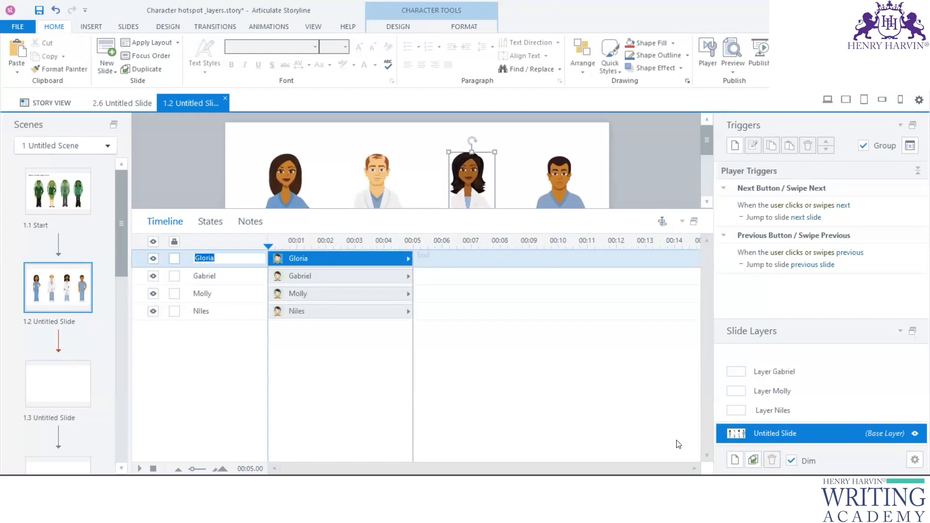
pyautogui.click(735, 461)
pyautogui.doubleClick(790, 355)
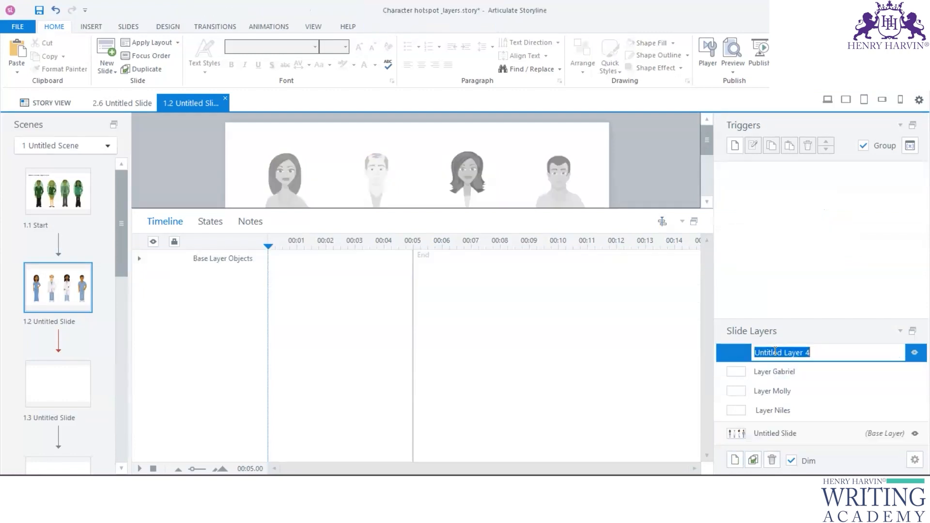
pyautogui.click(785, 352)
pyautogui.hotkey('shift', 'Home')
pyautogui.press('BackSpace')
pyautogui.write('Gloria')
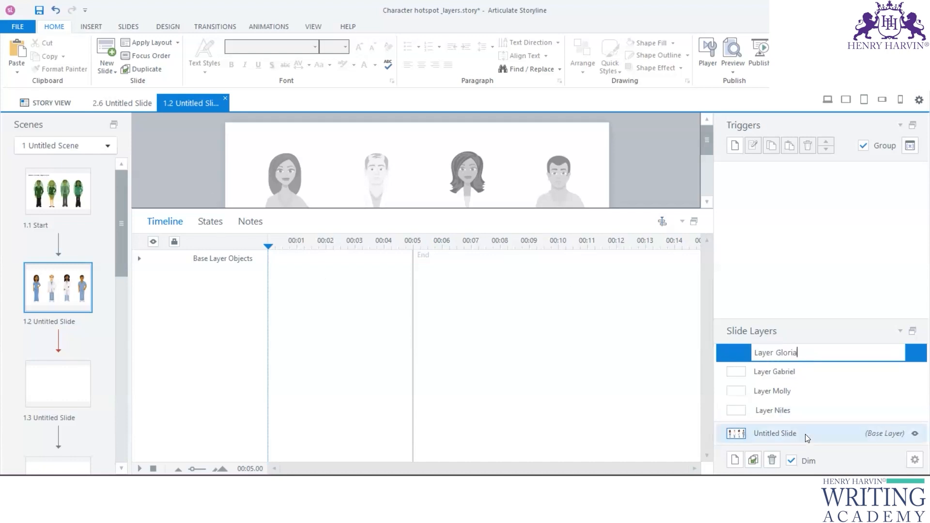
pyautogui.click(748, 434)
# Step: On Layer Niles, hide the base layer objects Gloria, Gabriel, Molly and Niles
pyautogui.moveTo(233, 212); pyautogui.dragTo(266, 345)
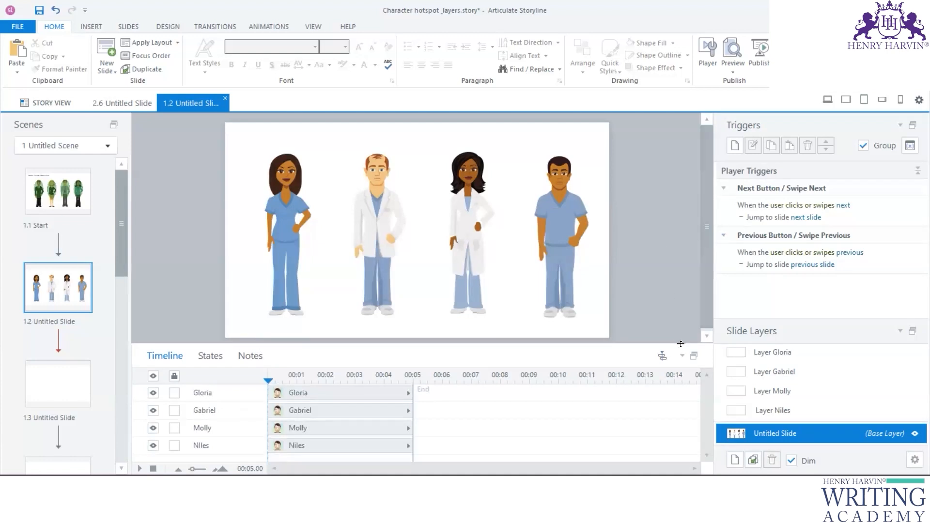
pyautogui.click(798, 408)
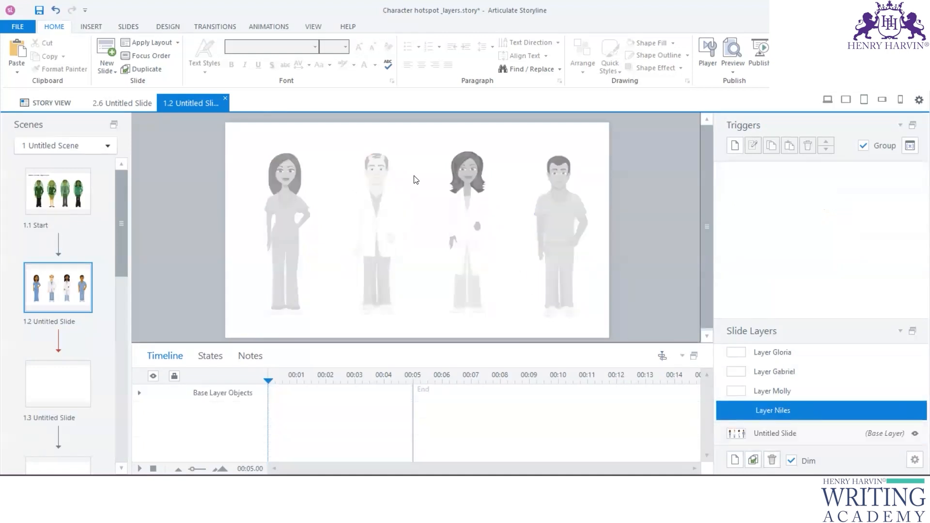
pyautogui.moveTo(297, 346); pyautogui.dragTo(298, 207)
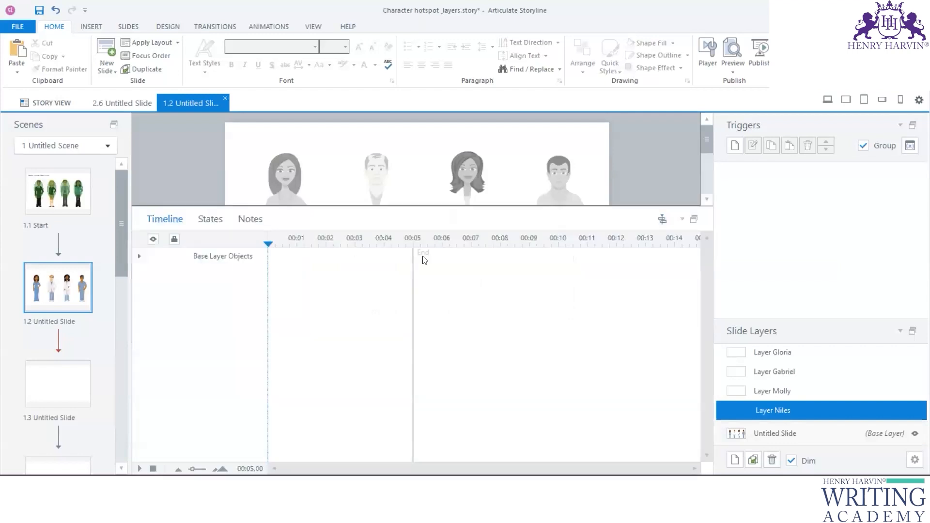
pyautogui.click(139, 256)
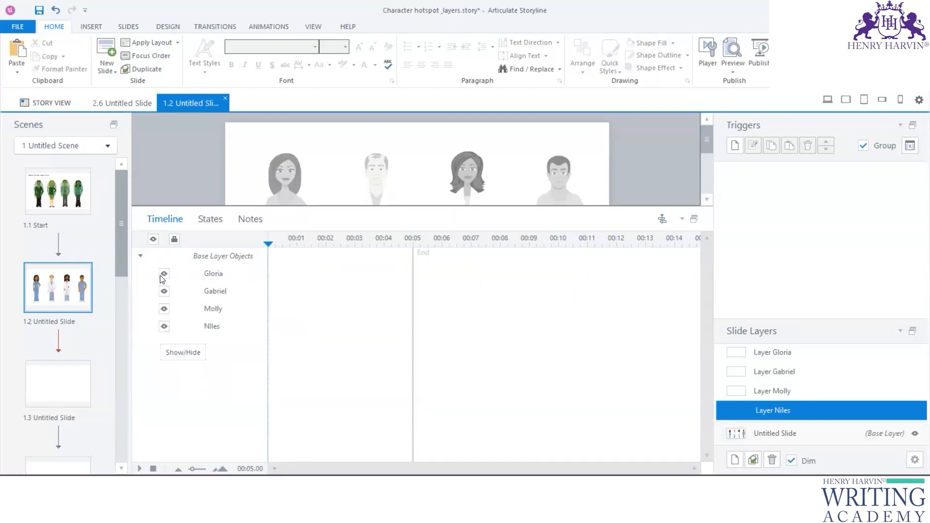
pyautogui.click(164, 274)
pyautogui.click(163, 291)
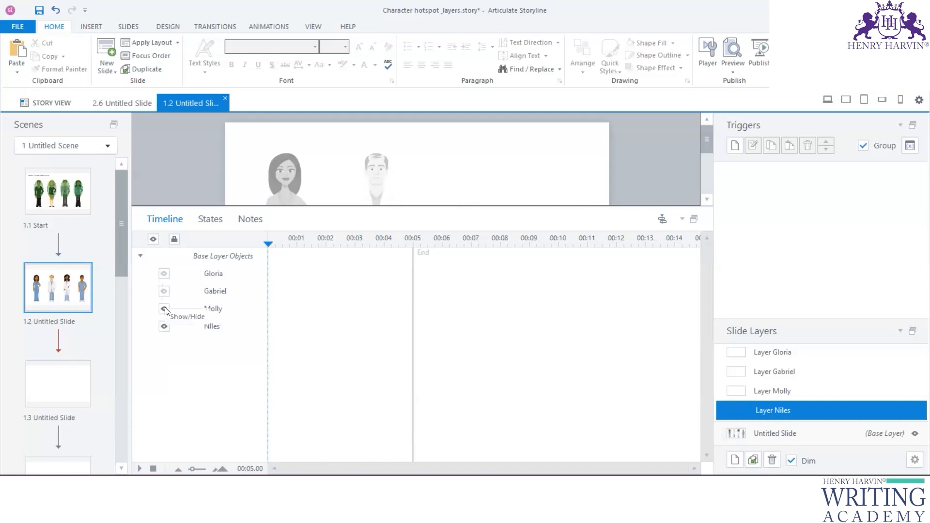
pyautogui.click(164, 309)
pyautogui.click(165, 327)
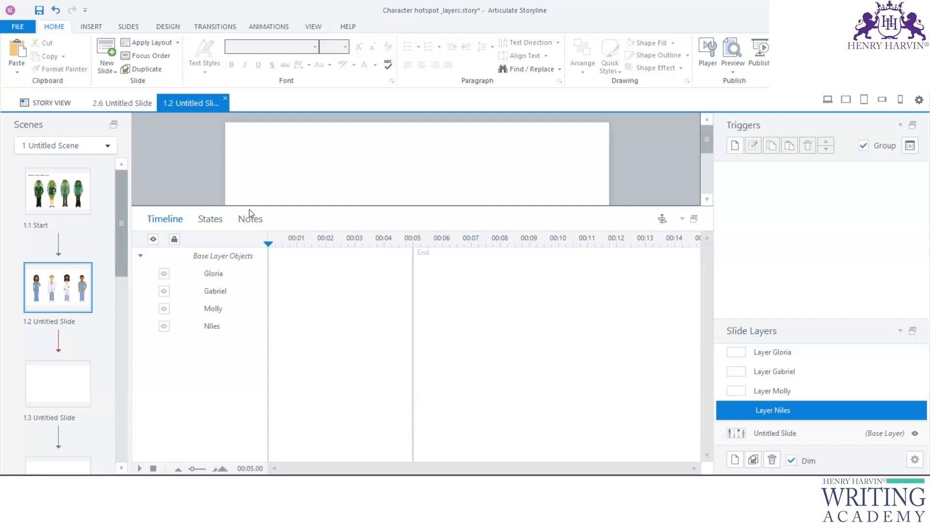
# Step: Copy all four characters from the base layer and paste them onto Layer Niles
pyautogui.click(768, 436)
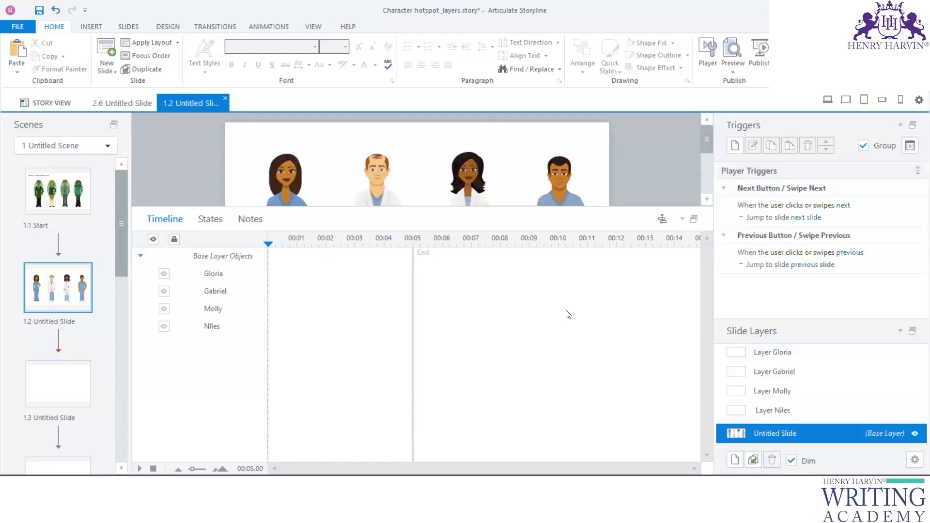
pyautogui.moveTo(441, 209); pyautogui.dragTo(436, 373)
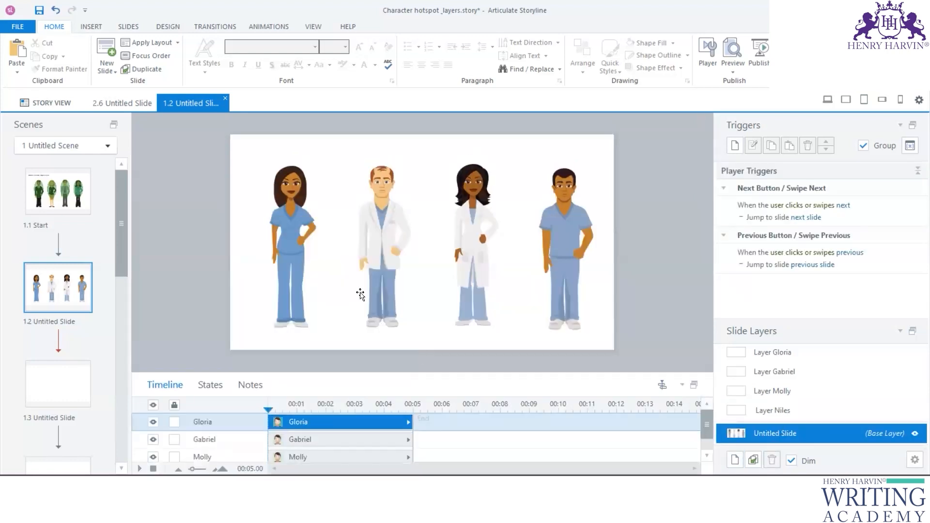
pyautogui.click(298, 237)
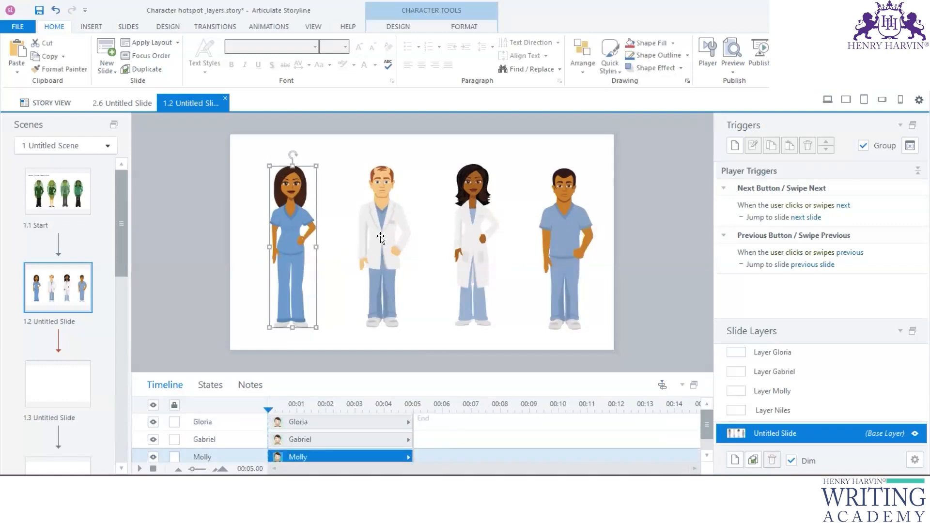
pyautogui.click(343, 246)
pyautogui.click(299, 247)
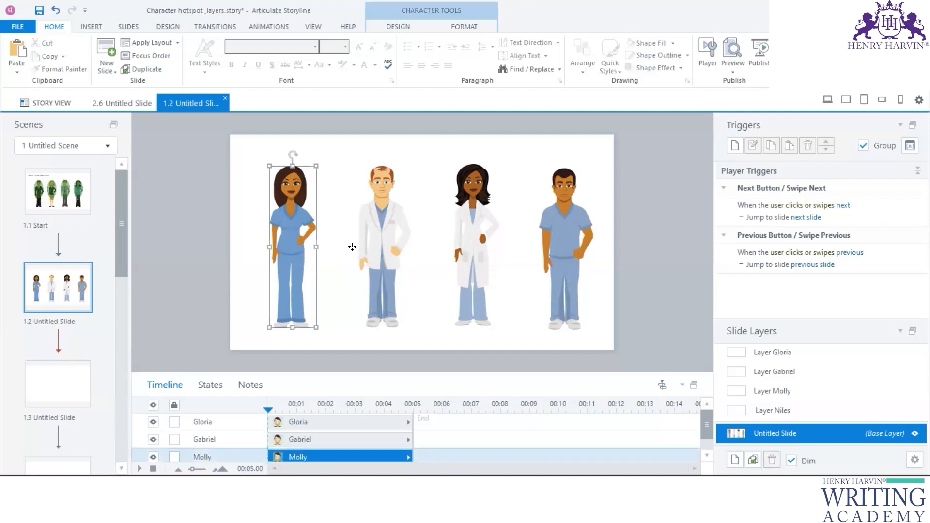
pyautogui.keyDown('shift'); pyautogui.click(389, 246); pyautogui.keyUp('shift')
pyautogui.keyDown('shift'); pyautogui.click(477, 245); pyautogui.keyUp('shift')
pyautogui.keyDown('shift'); pyautogui.click(577, 247); pyautogui.keyUp('shift')
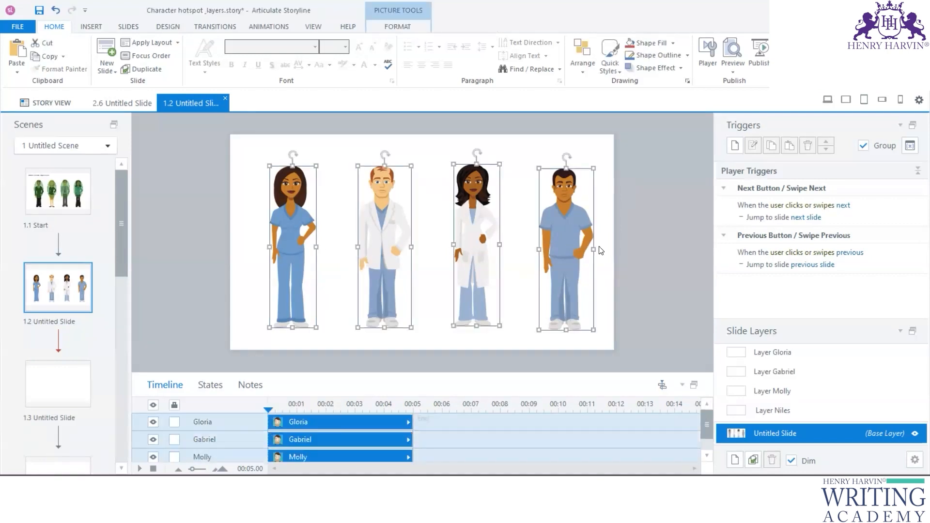
pyautogui.click(782, 411)
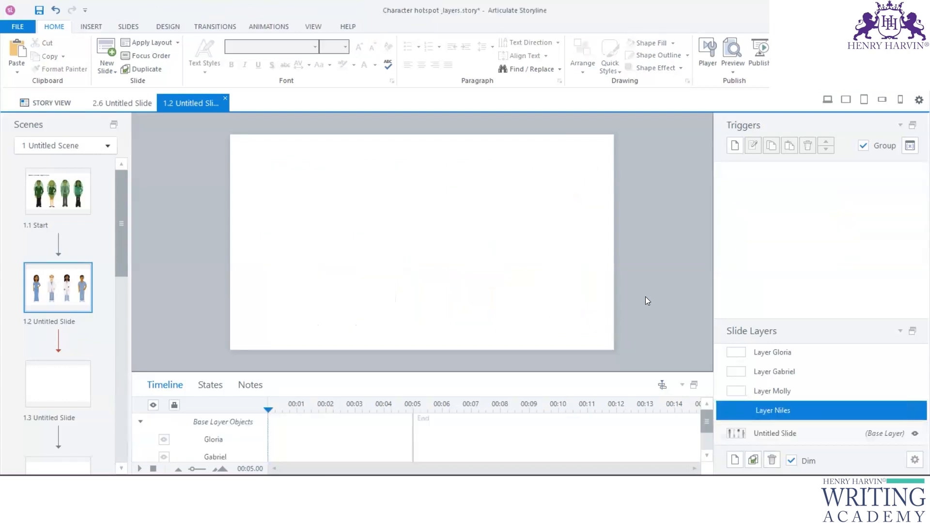
pyautogui.hotkey('ctrl', 'v')
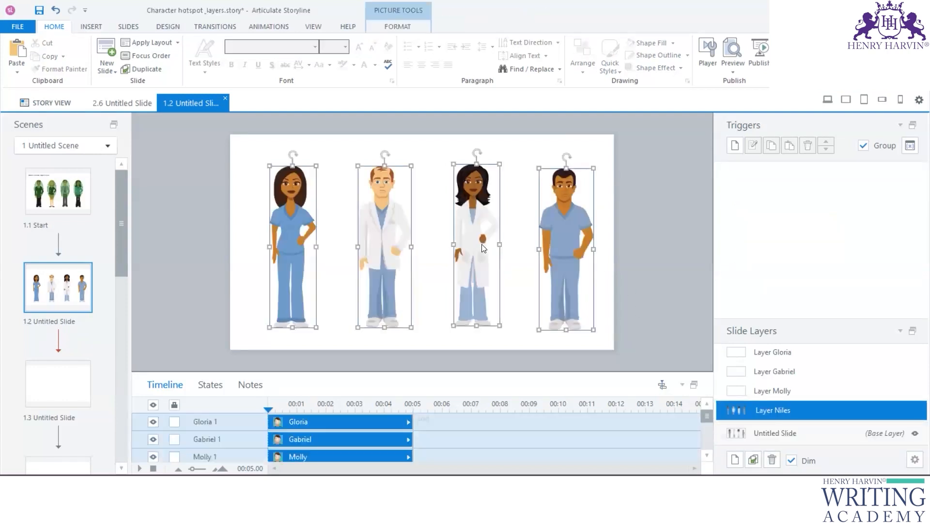
pyautogui.click(633, 238)
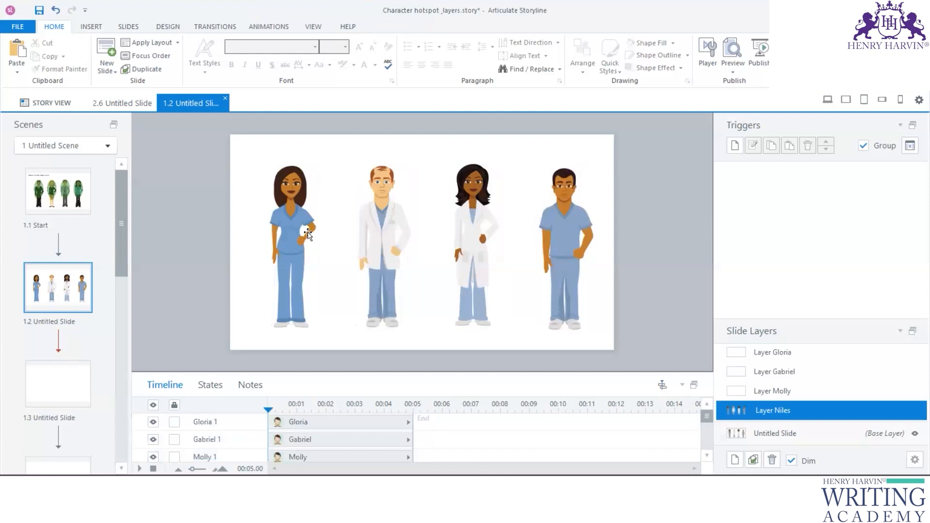
pyautogui.click(305, 231)
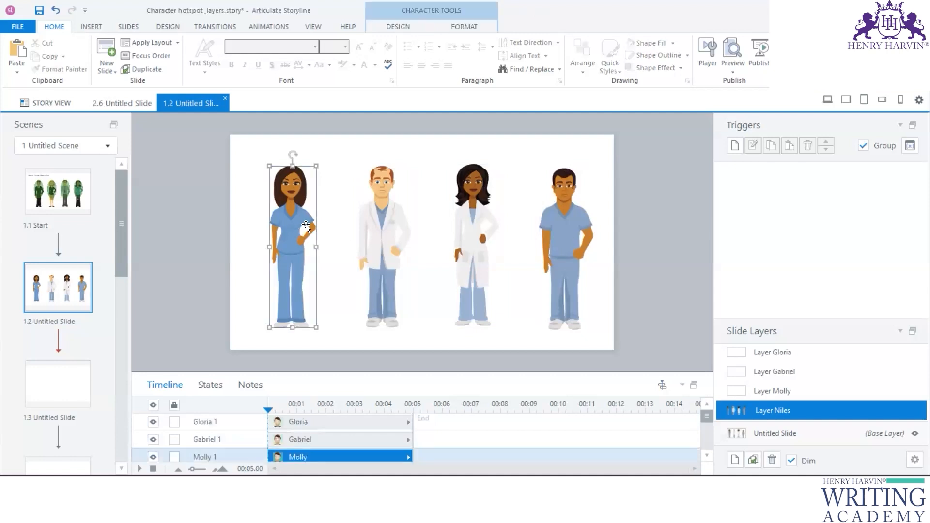
pyautogui.click(89, 26)
pyautogui.click(108, 56)
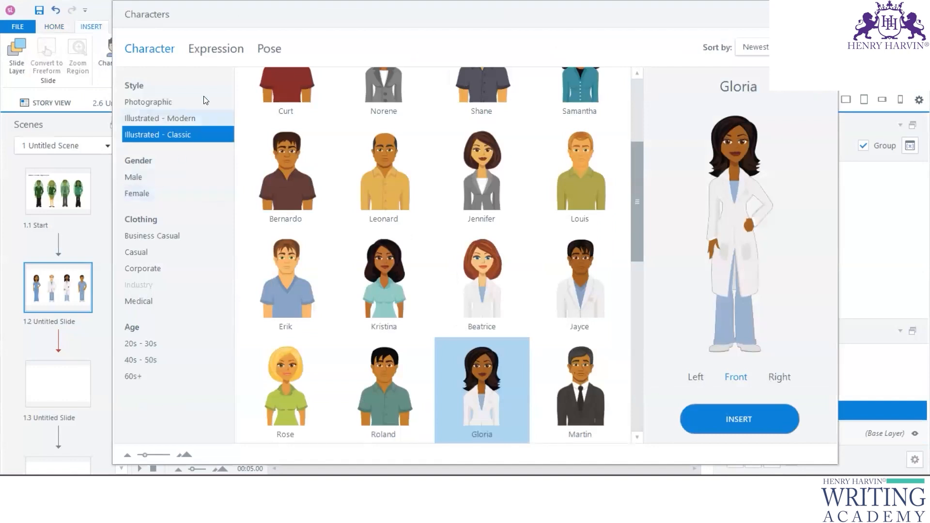
pyautogui.click(264, 51)
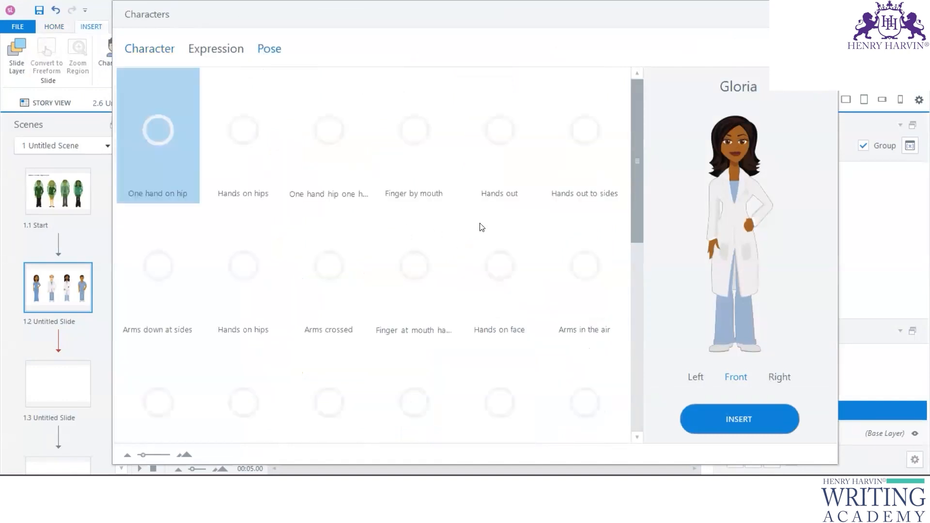
pyautogui.moveTo(639, 190); pyautogui.dragTo(639, 193)
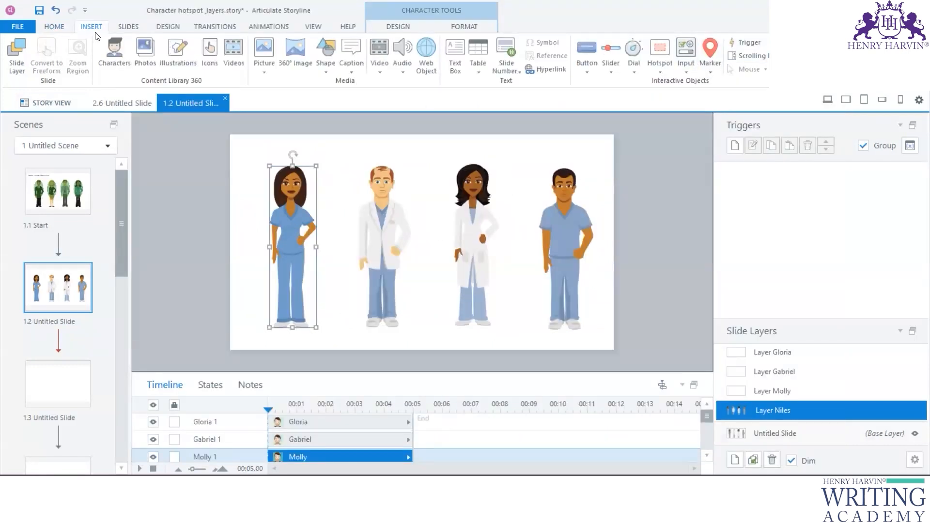
# Step: Change the pose of the Molly character on Layer Niles to Holding folders, using the version with the yellow folder
pyautogui.click(398, 26)
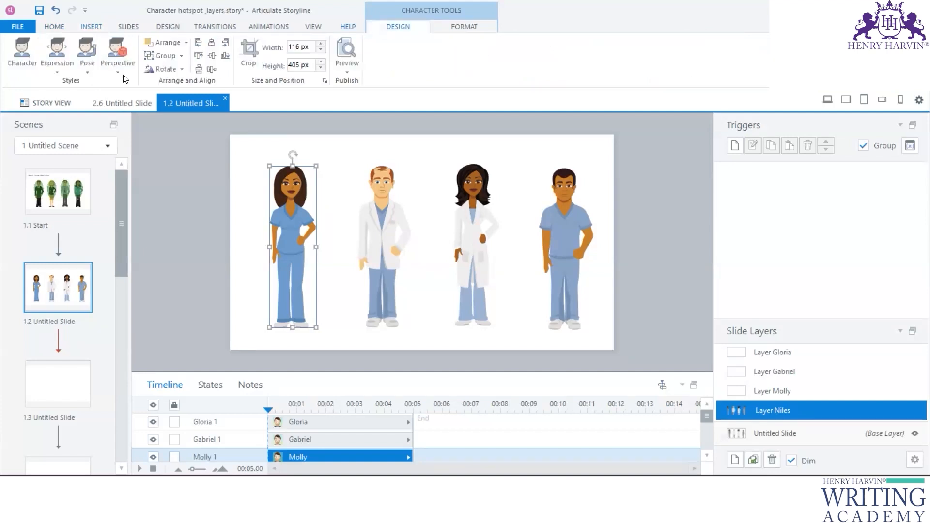
pyautogui.click(89, 72)
pyautogui.scroll(-3, 436, 347)
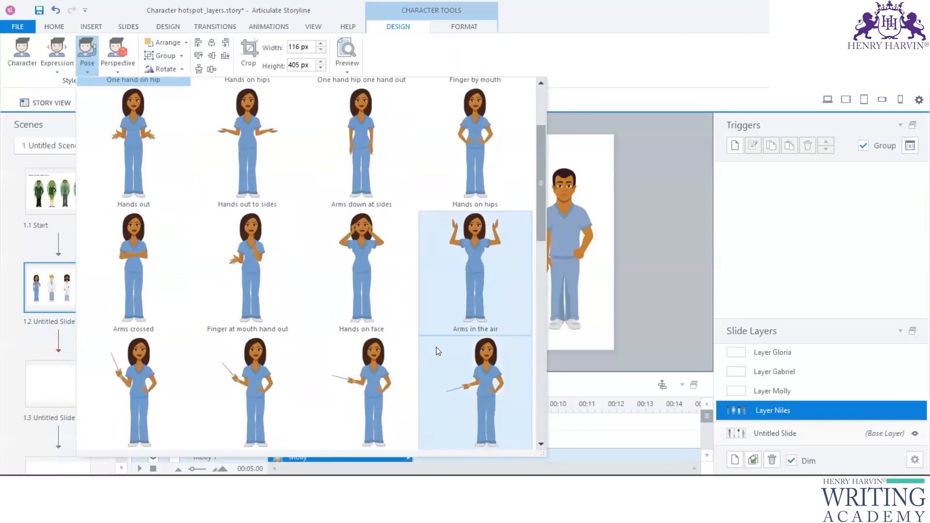
pyautogui.scroll(-6, 436, 347)
pyautogui.scroll(8, 437, 348)
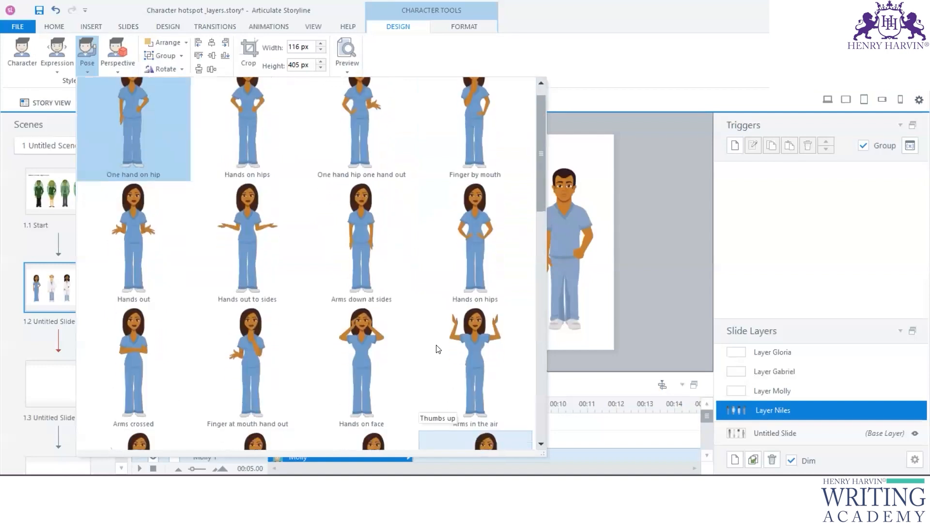
pyautogui.scroll(2, 422, 324)
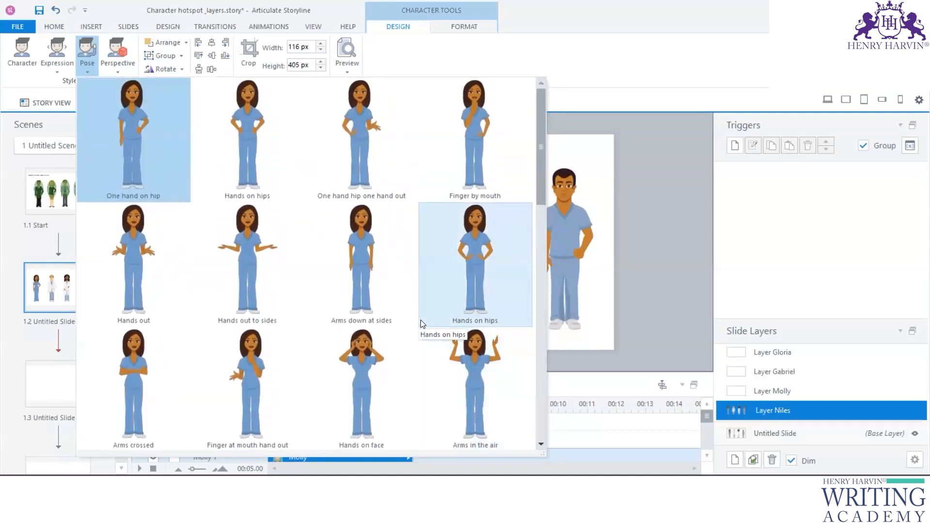
pyautogui.scroll(-5, 366, 268)
pyautogui.scroll(4, 380, 313)
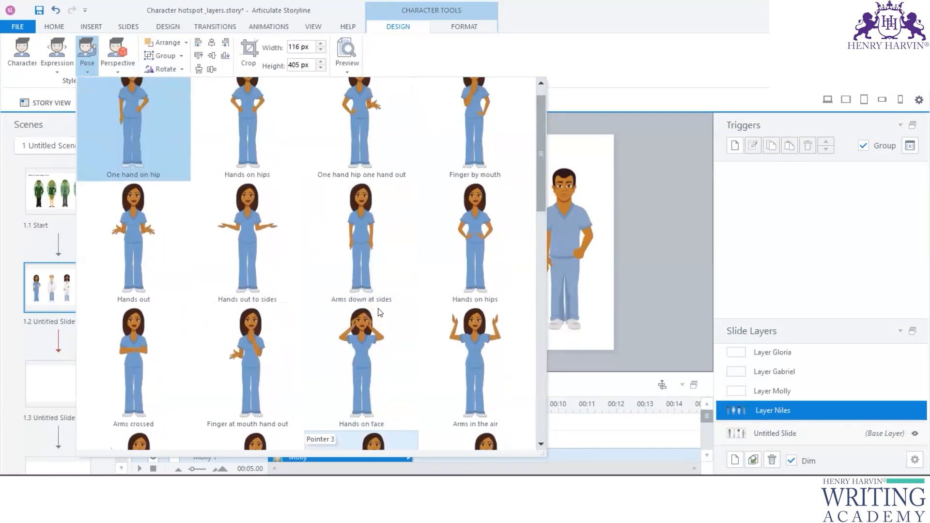
pyautogui.scroll(-5, 379, 310)
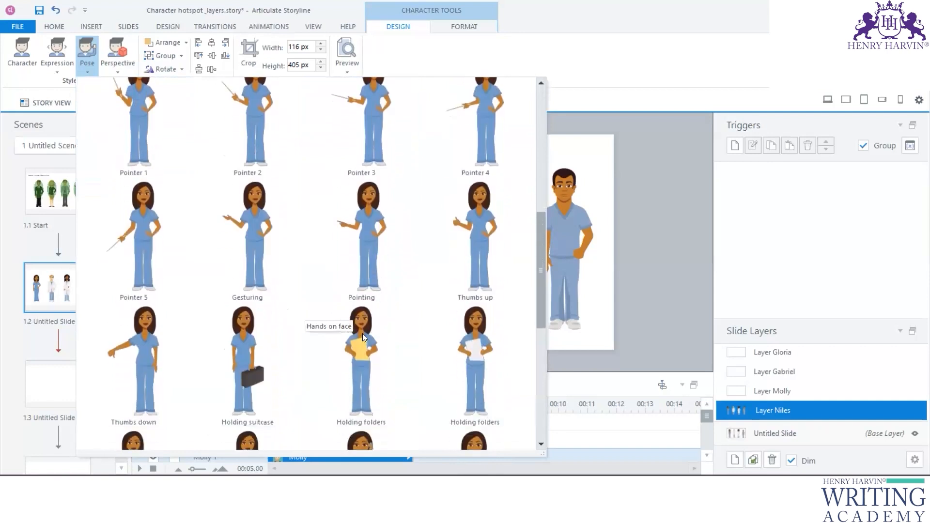
pyautogui.click(363, 334)
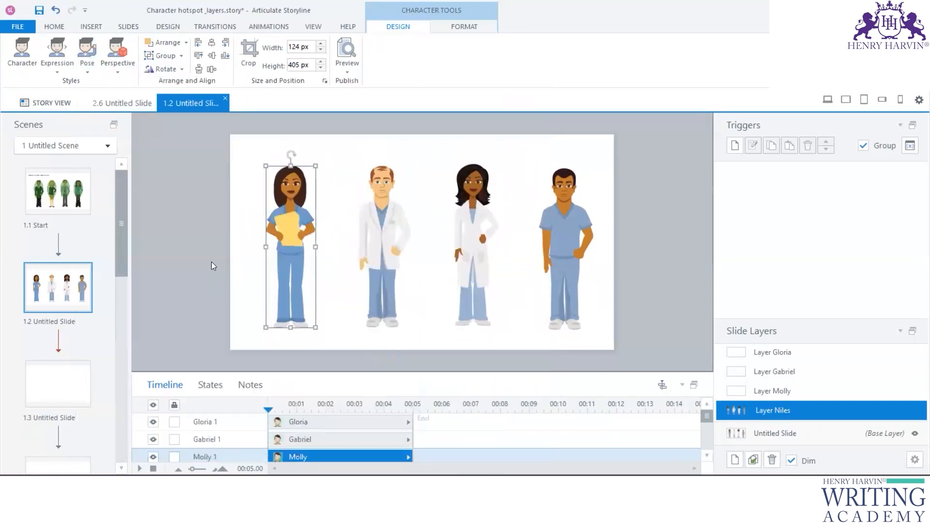
pyautogui.click(211, 261)
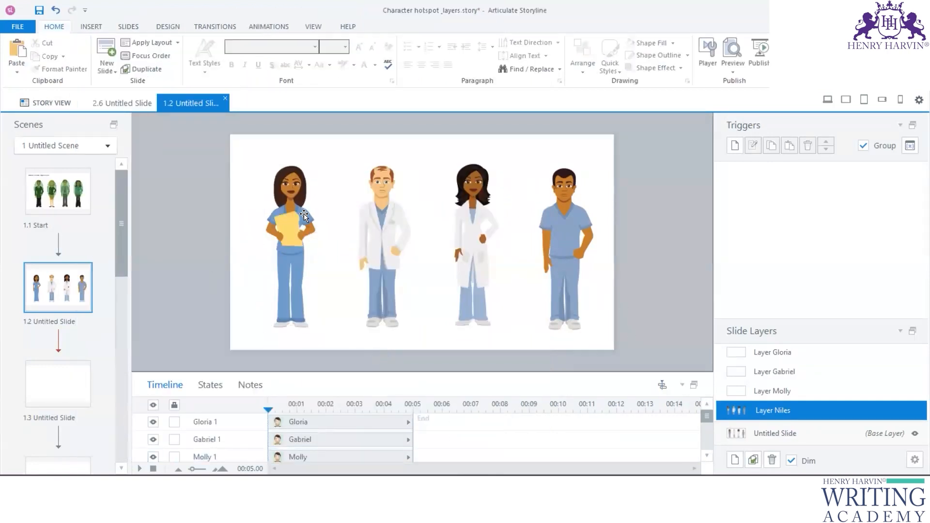
# Step: Enlarge the timeline area and open the states of the Gloria 1 object on Layer Niles
pyautogui.click(386, 216)
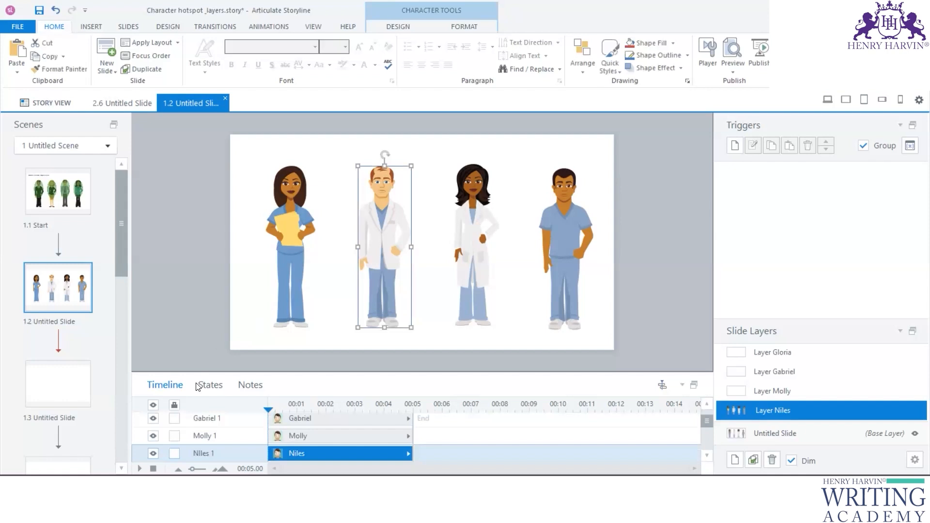
pyautogui.moveTo(203, 373); pyautogui.dragTo(211, 227)
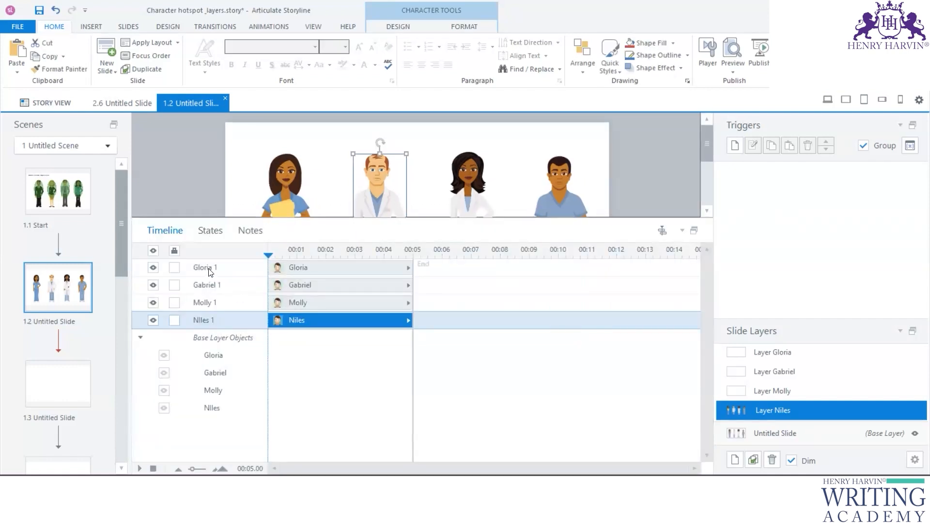
pyautogui.click(208, 269)
pyautogui.click(211, 231)
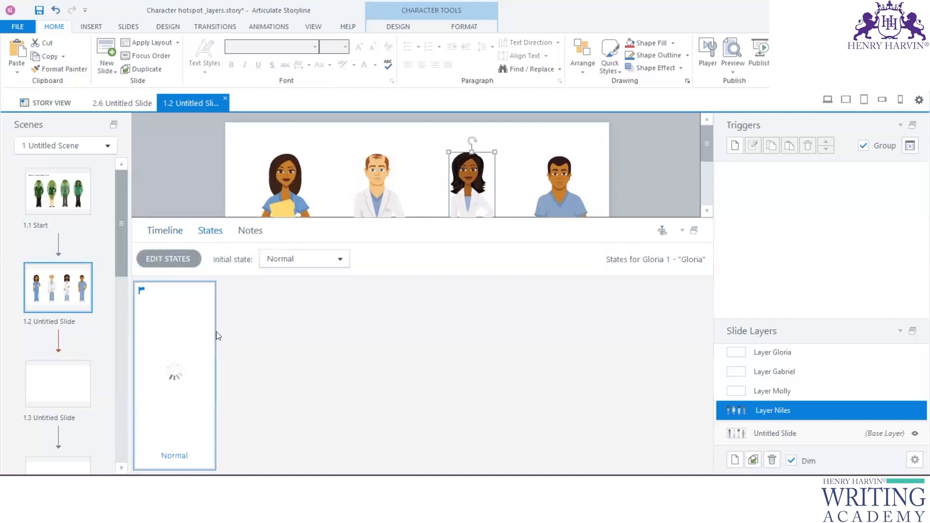
# Step: Add the built-in Disabled state to the Gloria character on Layer Niles and finish editing her states
pyautogui.click(168, 259)
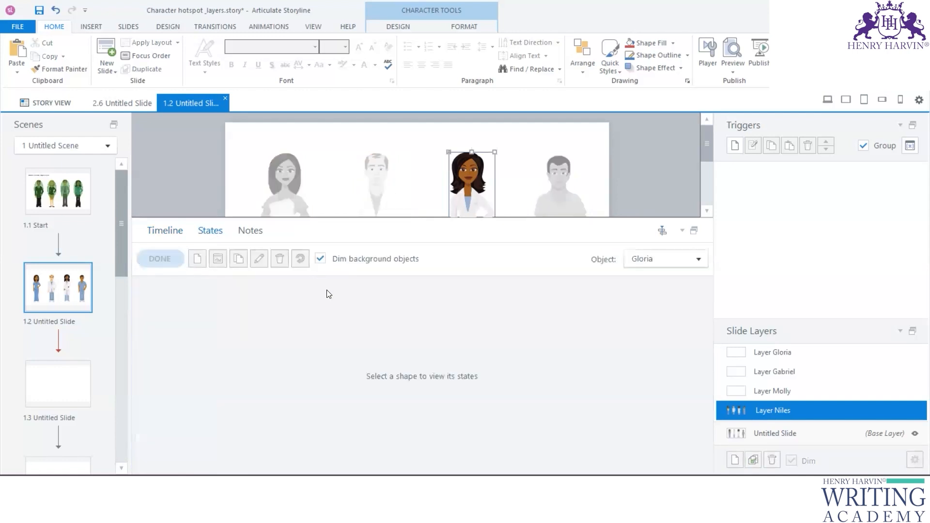
pyautogui.click(197, 260)
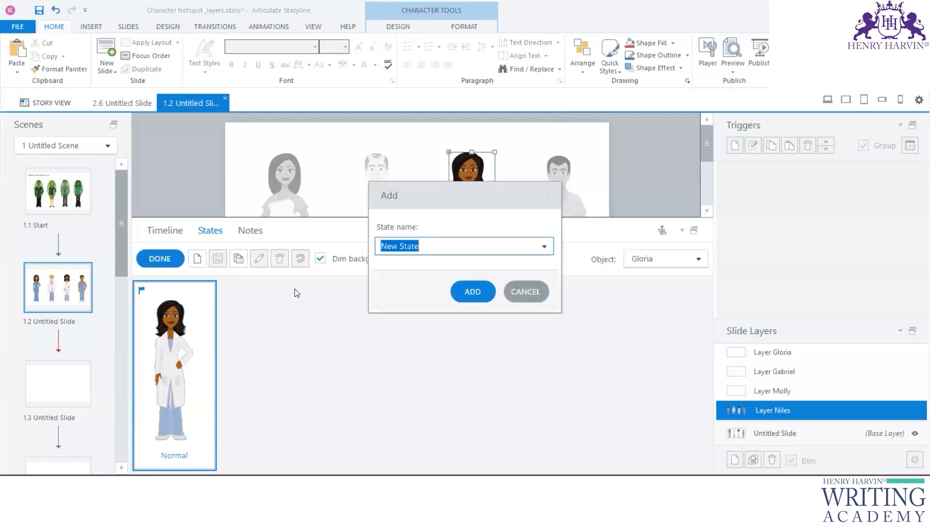
pyautogui.click(544, 246)
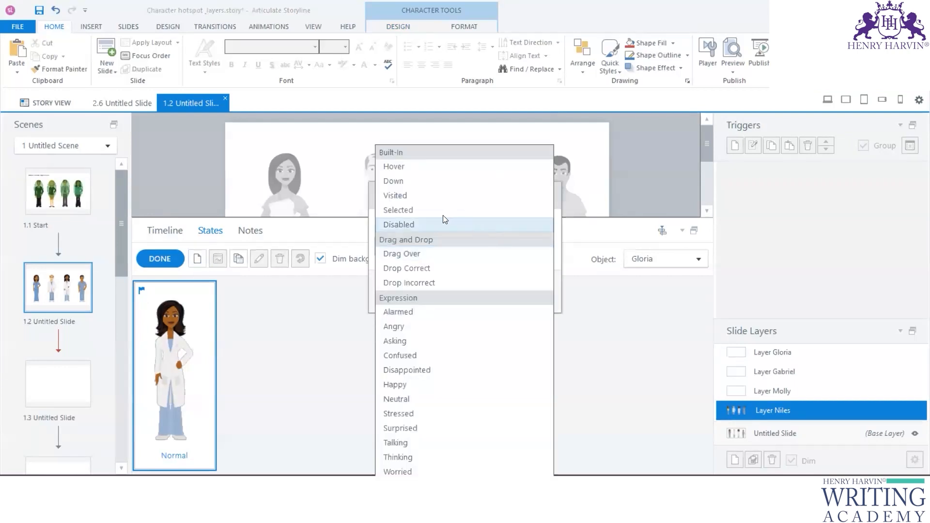
pyautogui.click(414, 223)
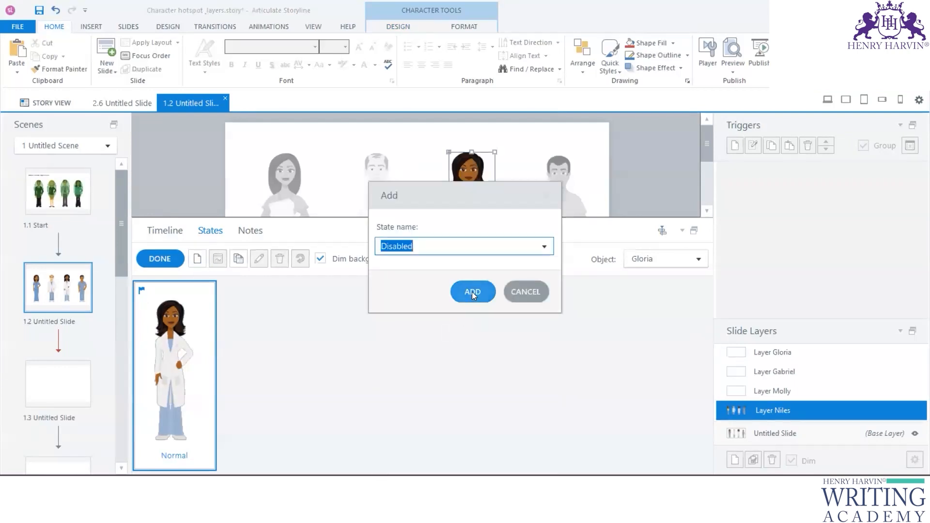
pyautogui.click(471, 292)
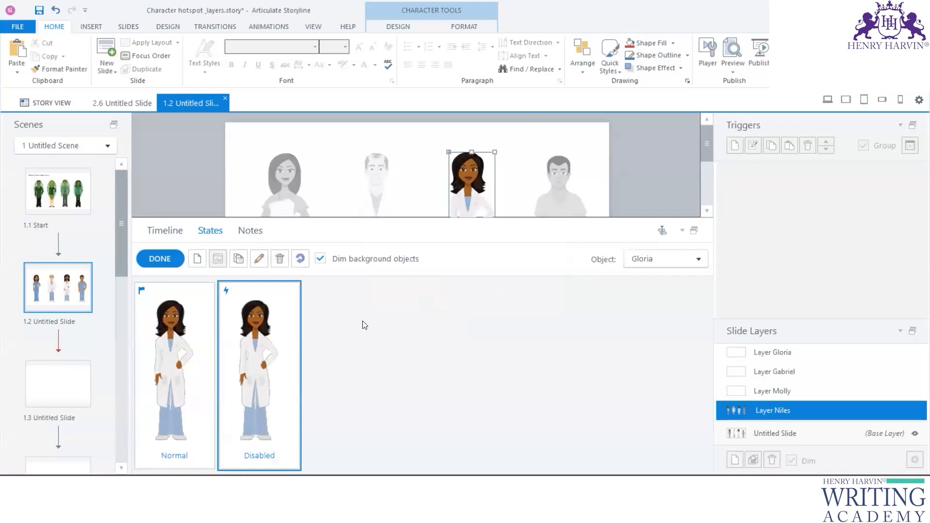
pyautogui.click(161, 258)
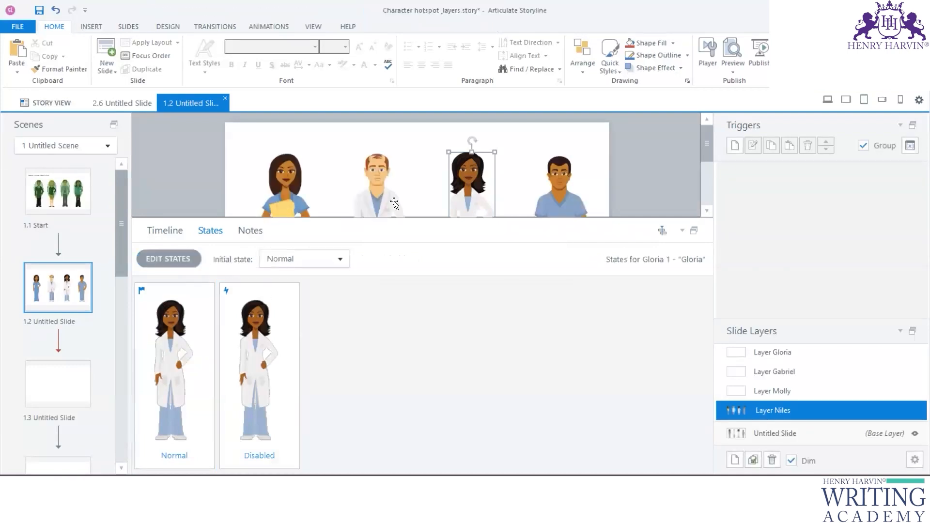
# Step: Recolor the Disabled state of the Gloria character on Layer Niles with the grayscale color mode
pyautogui.click(564, 194)
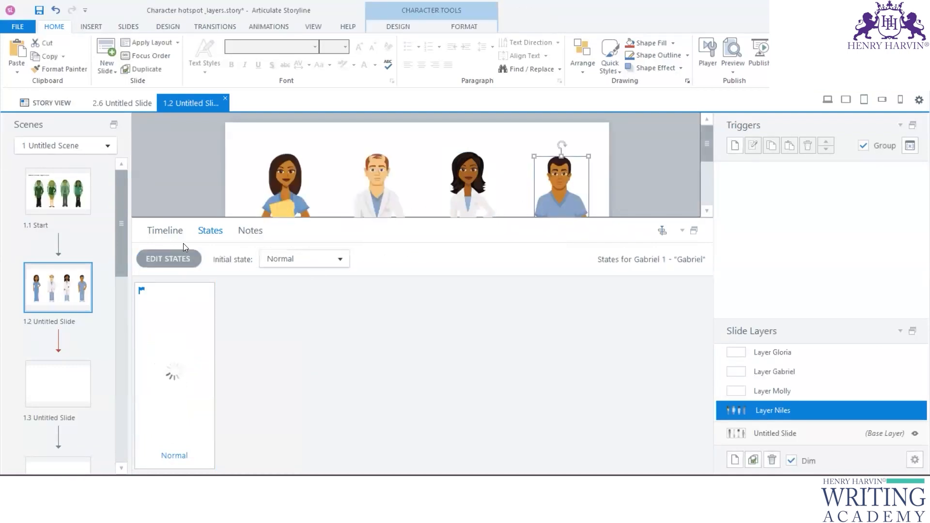
pyautogui.click(466, 205)
pyautogui.click(174, 258)
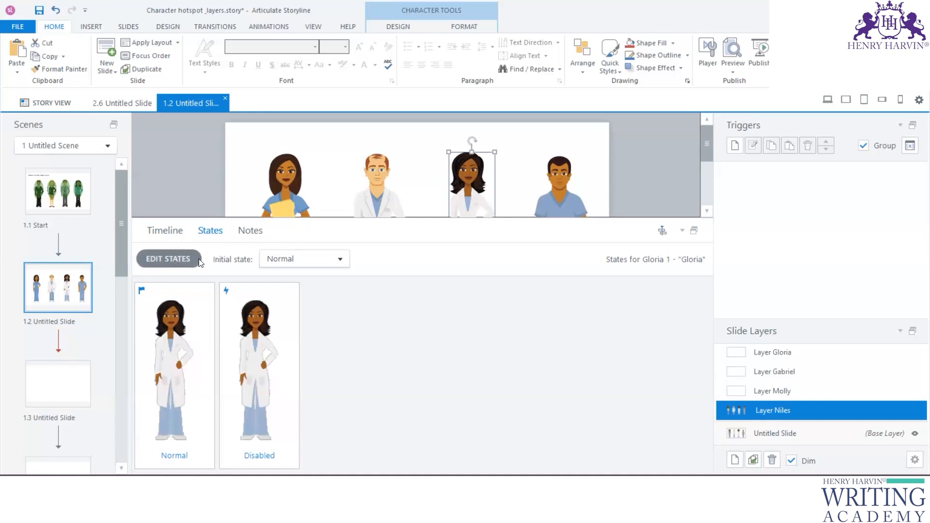
pyautogui.click(256, 306)
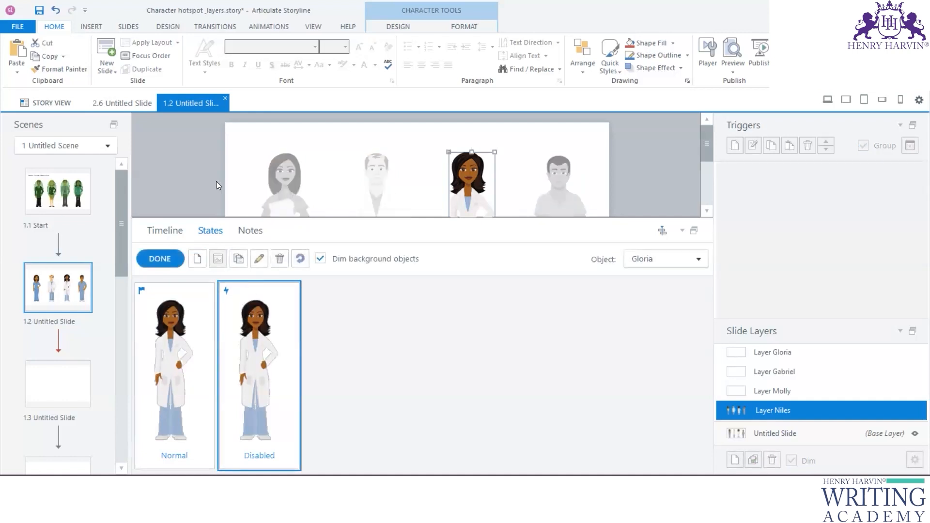
pyautogui.click(464, 28)
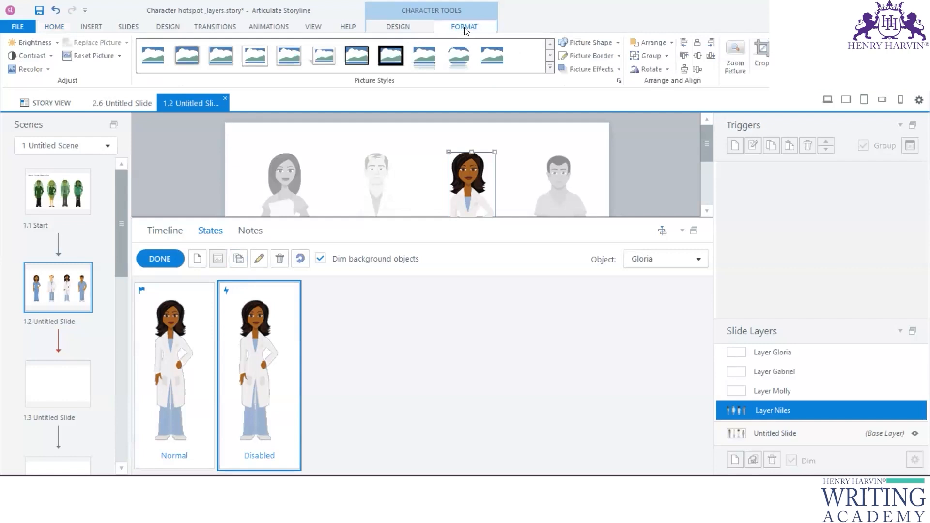
pyautogui.click(48, 71)
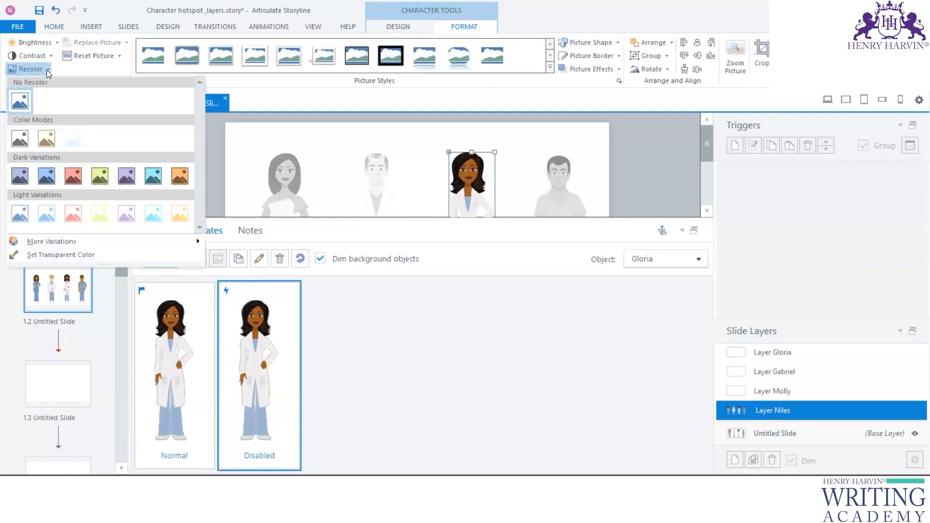
pyautogui.click(20, 139)
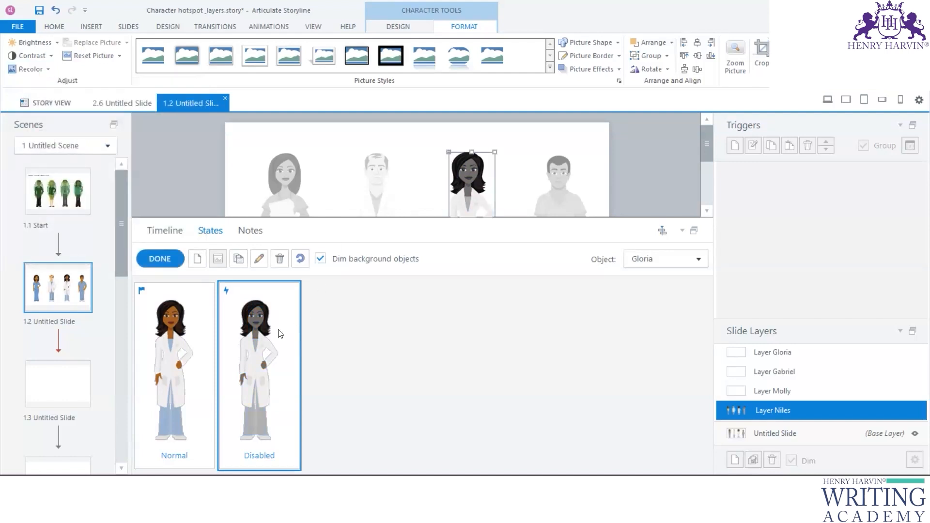
pyautogui.click(159, 259)
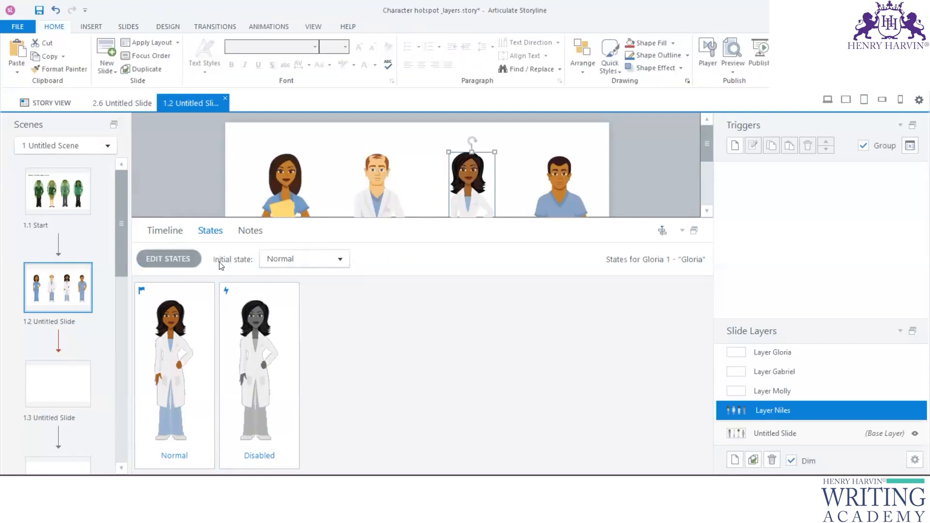
# Step: Set the initial state of the Gloria character on Layer Niles to Disabled and enlarge the slide's viewing area
pyautogui.click(341, 261)
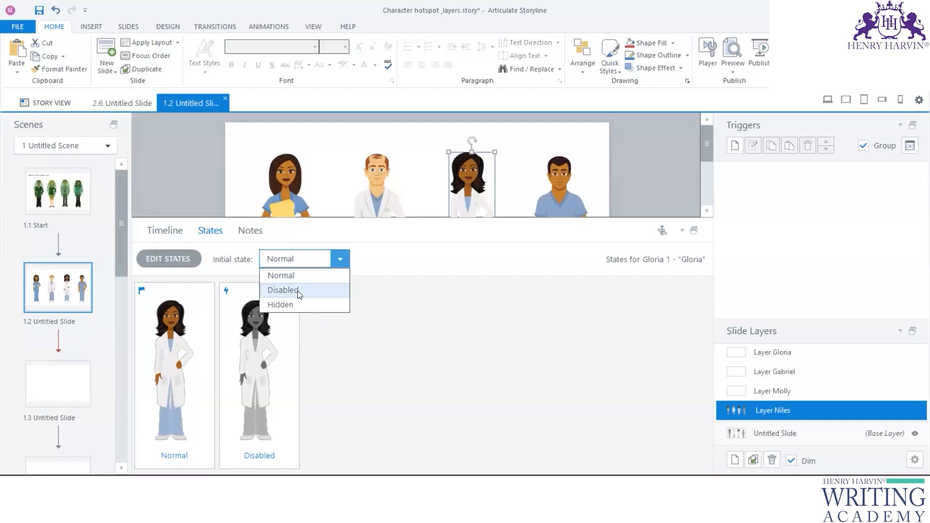
pyautogui.click(302, 290)
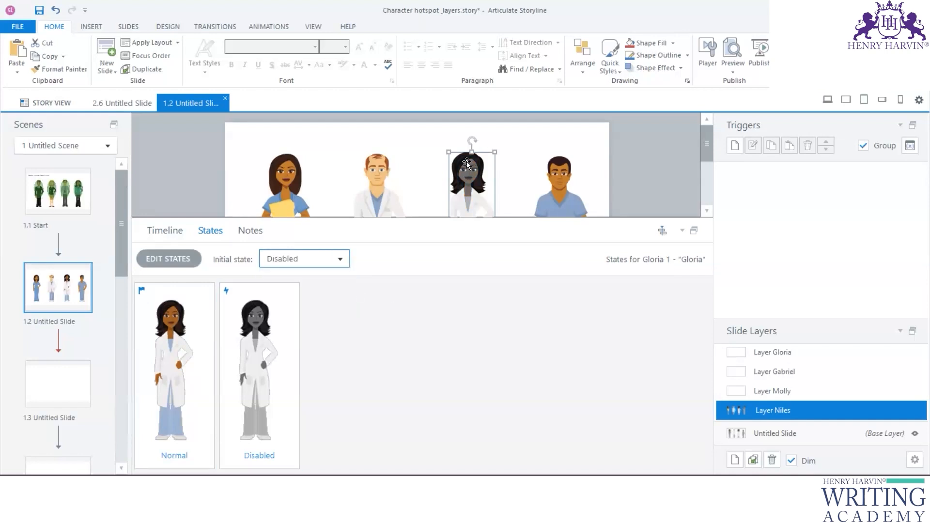
pyautogui.moveTo(438, 219); pyautogui.dragTo(437, 288)
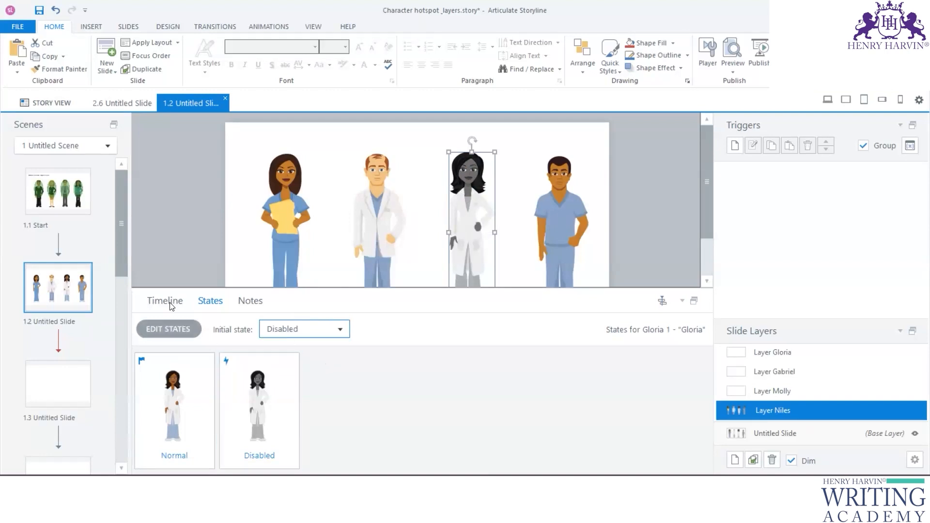
# Step: Show the timeline of Layer Niles and switch to the slide's base layer
pyautogui.click(381, 221)
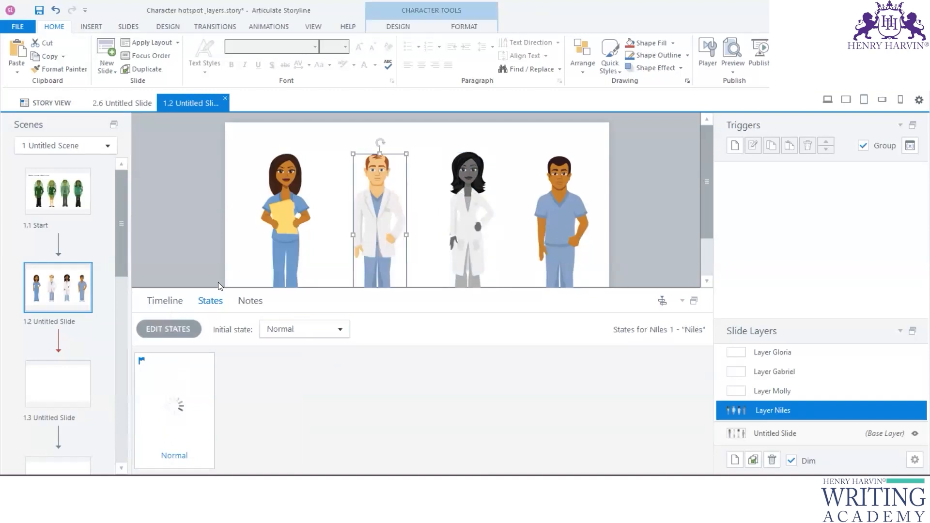
pyautogui.click(170, 303)
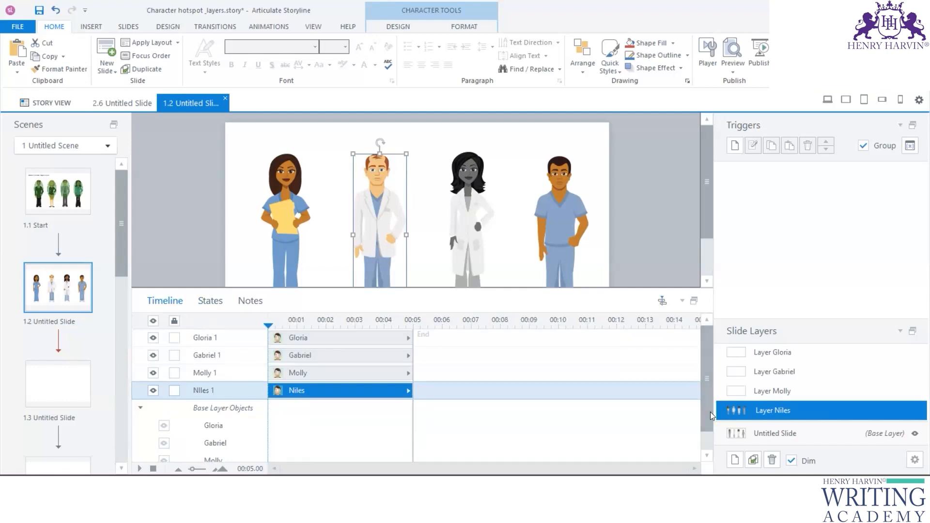
pyautogui.click(777, 433)
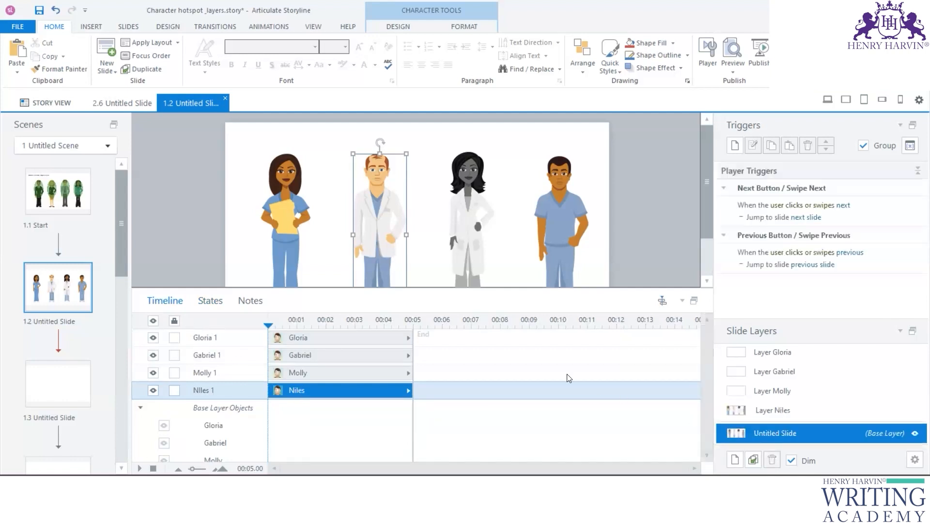
# Step: Try to open the states of all four base-layer characters at once
pyautogui.click(292, 219)
pyautogui.keyDown('ctrl'); pyautogui.click(374, 222); pyautogui.keyUp('ctrl')
pyautogui.keyDown('ctrl'); pyautogui.click(465, 222); pyautogui.keyUp('ctrl')
pyautogui.keyDown('ctrl'); pyautogui.click(555, 222); pyautogui.keyUp('ctrl')
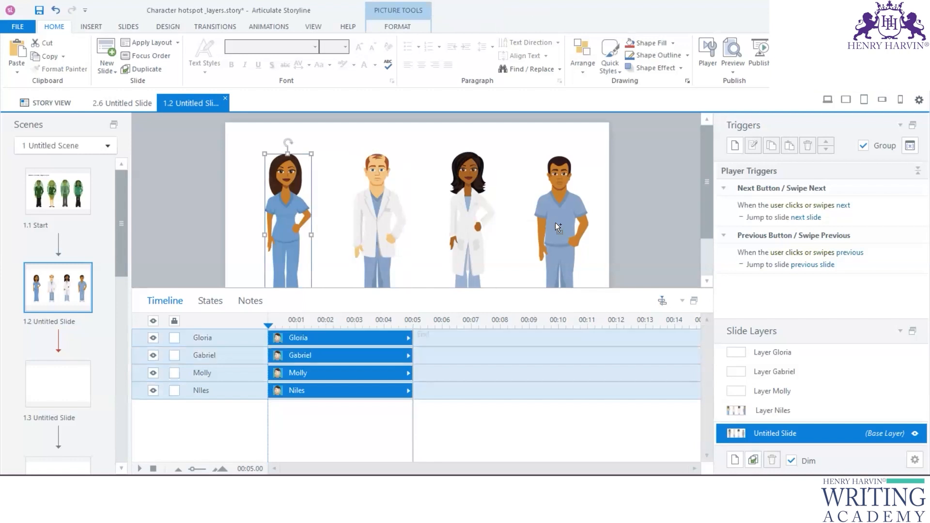
pyautogui.click(210, 302)
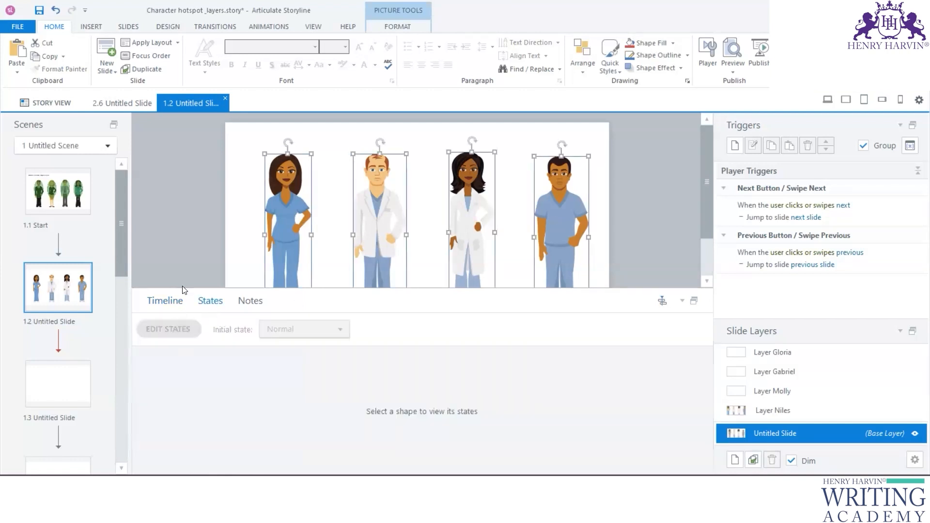
pyautogui.click(224, 245)
# Step: Add the built-in Disabled state to the Molly character on the base layer
pyautogui.click(285, 226)
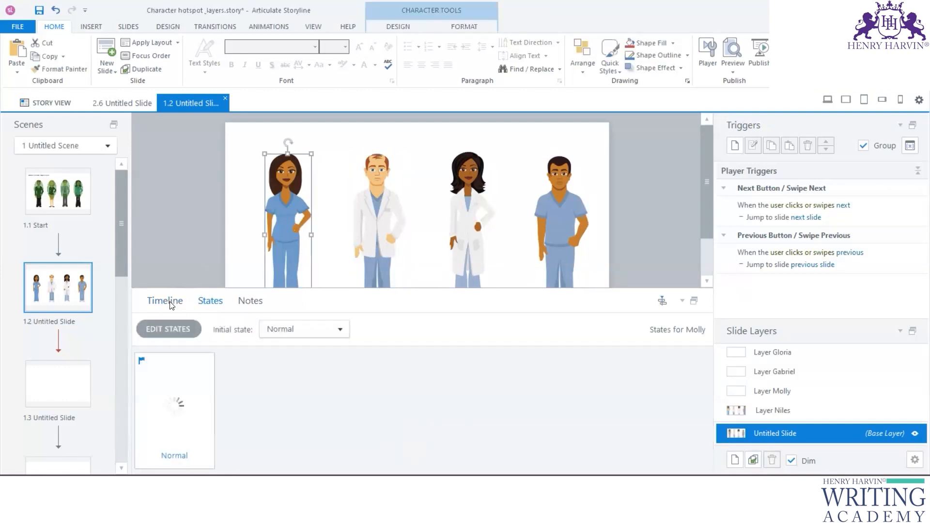
pyautogui.click(177, 328)
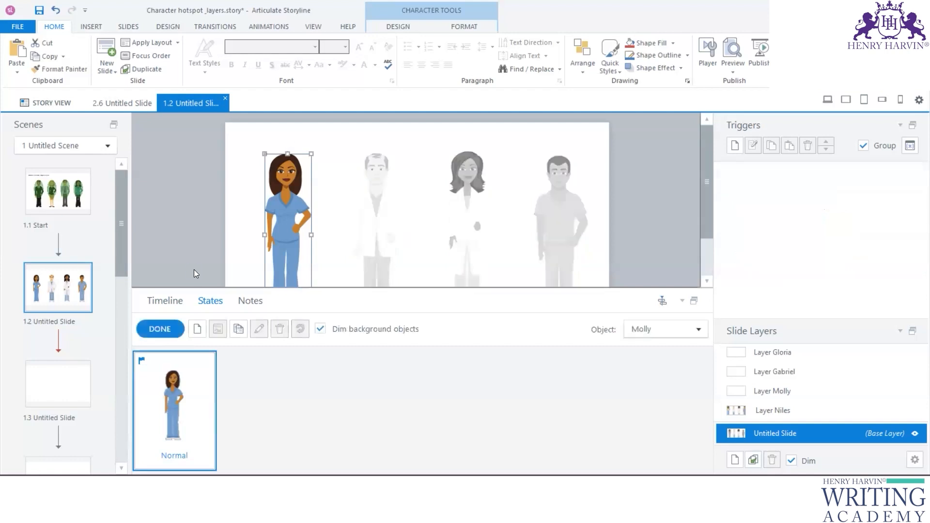
pyautogui.click(197, 329)
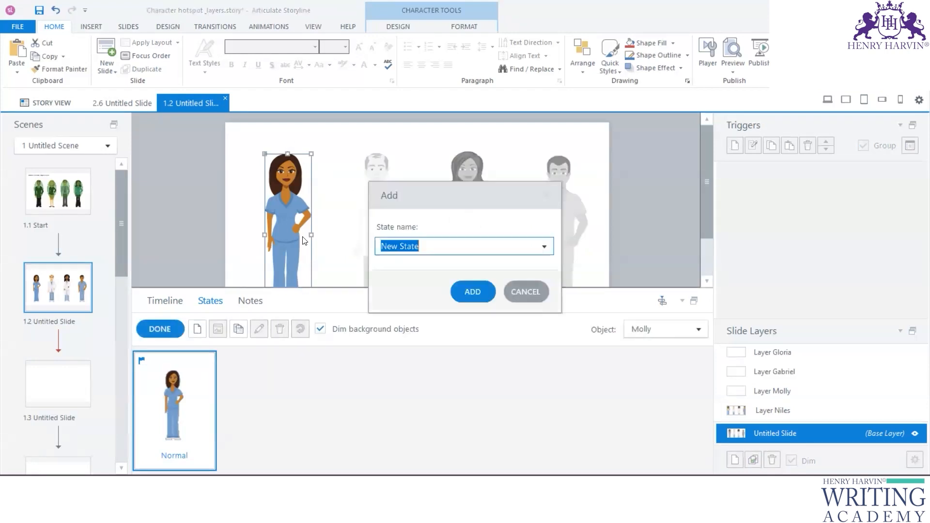
pyautogui.click(544, 248)
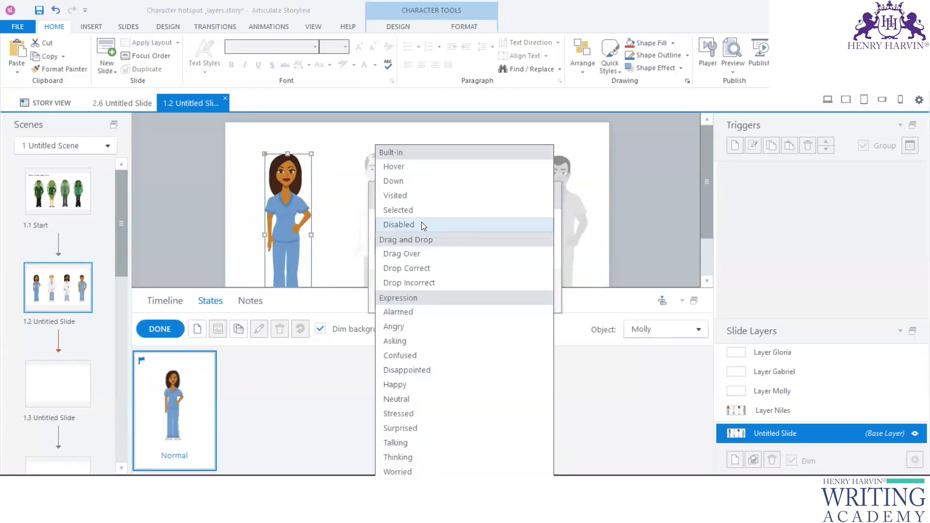
pyautogui.click(406, 225)
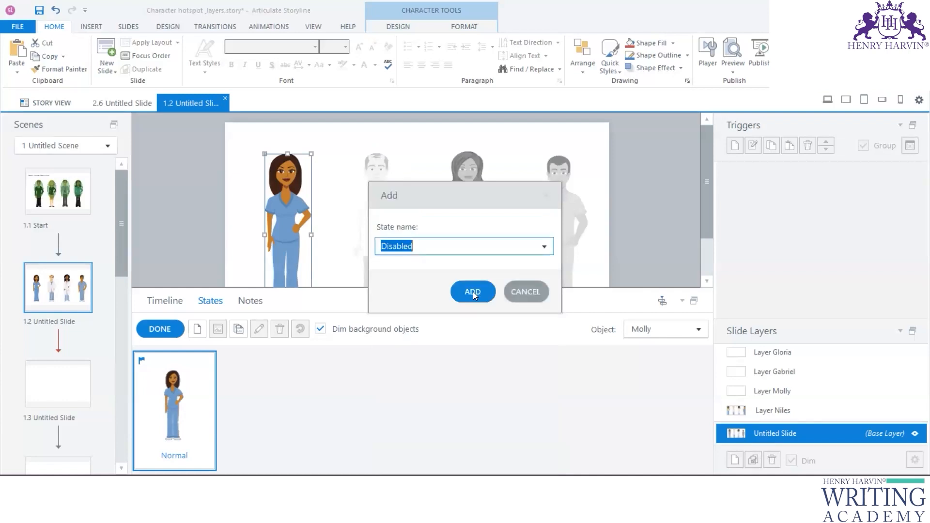
pyautogui.click(474, 292)
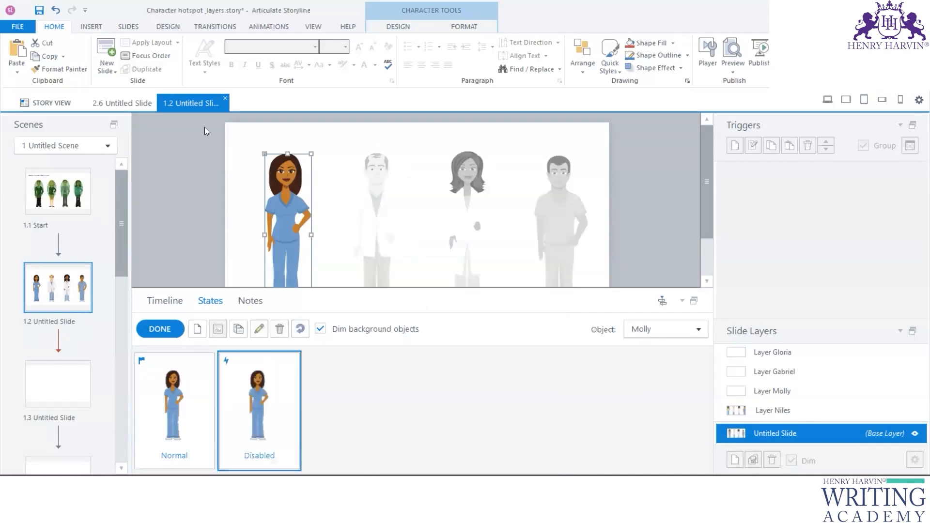
# Step: Recolor the Molly character's Disabled state gray and finish editing her states
pyautogui.click(469, 28)
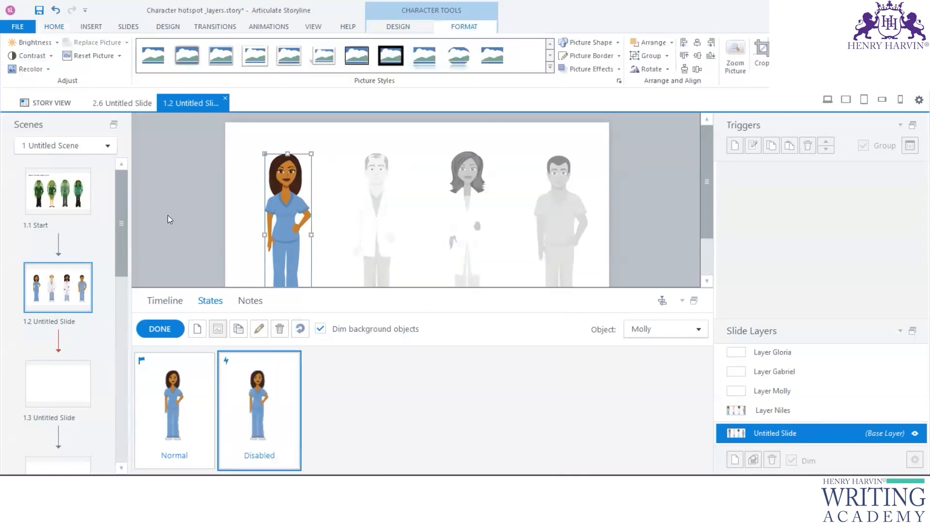
pyautogui.click(31, 69)
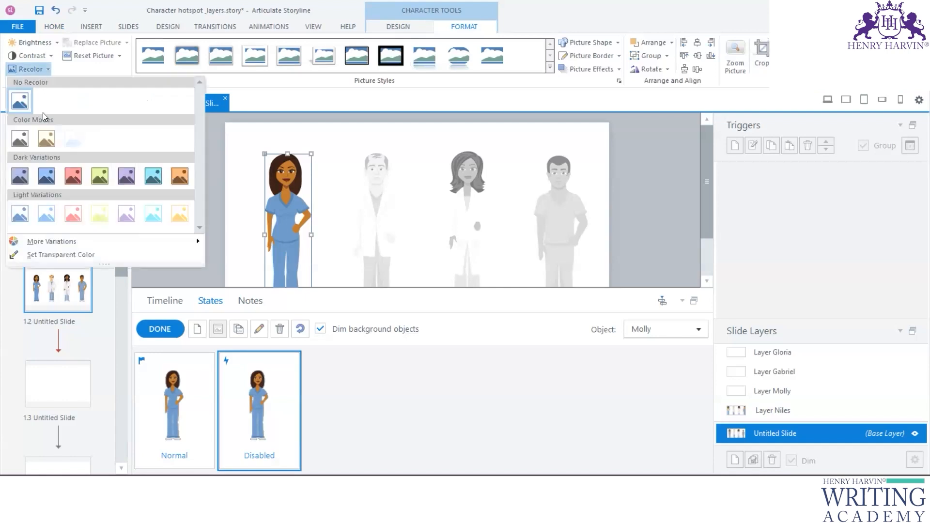
pyautogui.click(29, 177)
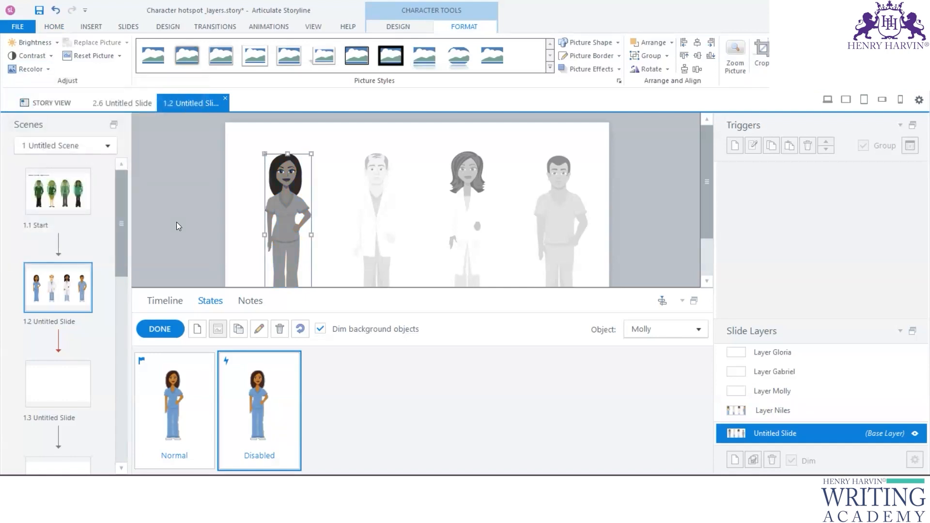
pyautogui.click(157, 335)
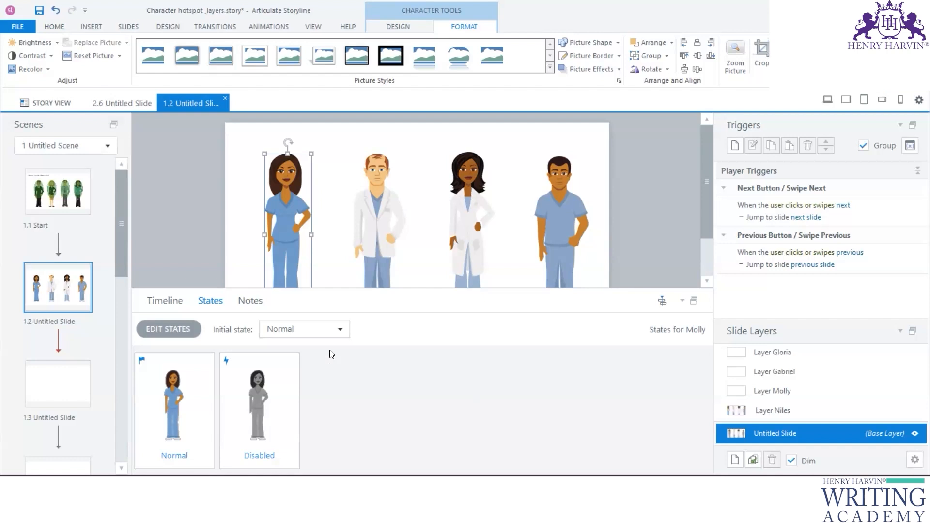
# Step: Add the built-in Disabled state to the Niles character on the base layer
pyautogui.click(381, 209)
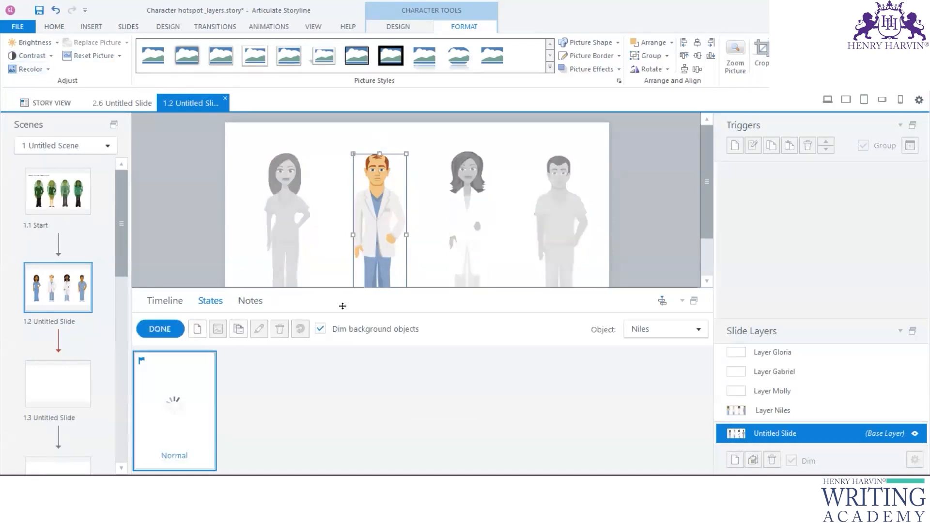
pyautogui.click(197, 329)
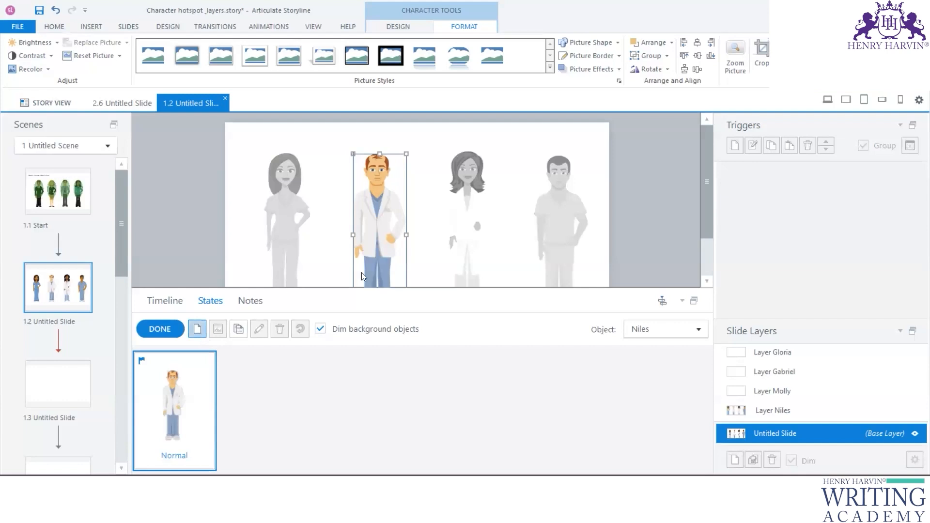
pyautogui.click(543, 249)
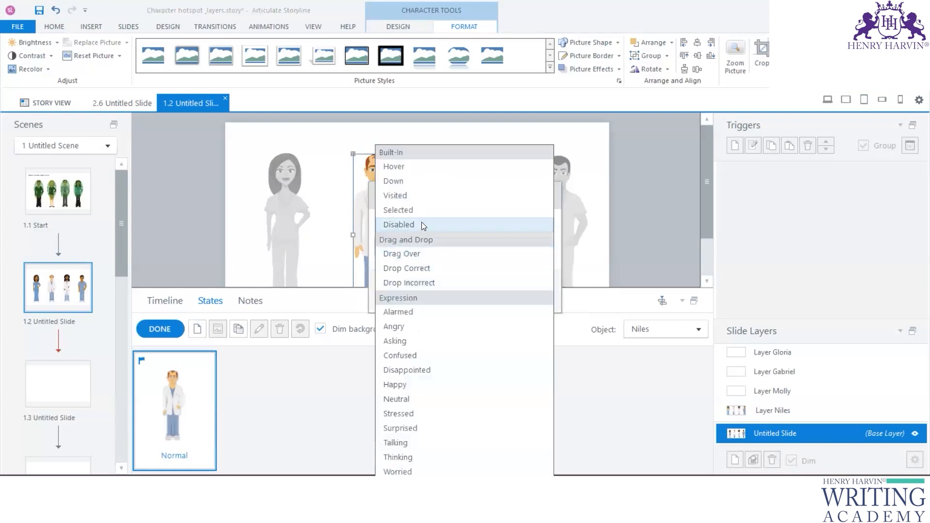
pyautogui.click(421, 225)
pyautogui.click(460, 289)
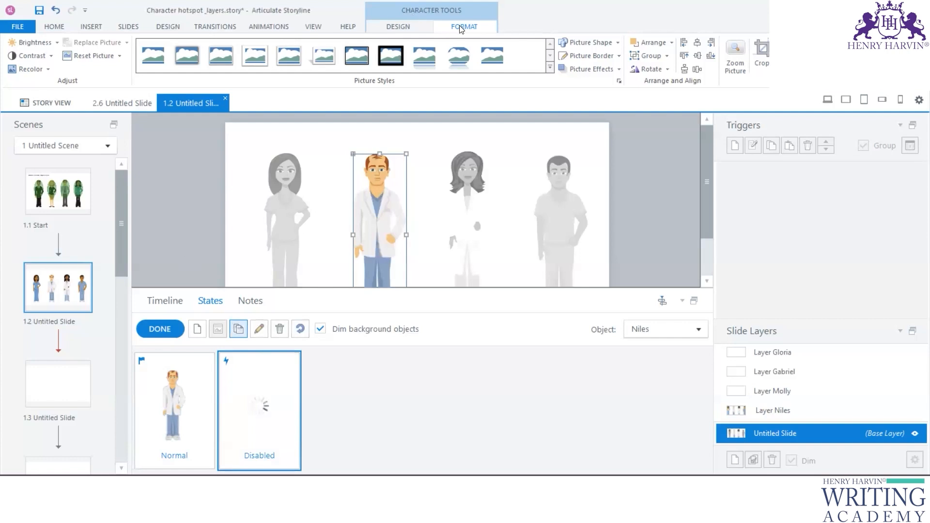
# Step: Try gray and a dark blue-violet variation as the recolor of the Niles character's Disabled state
pyautogui.click(29, 69)
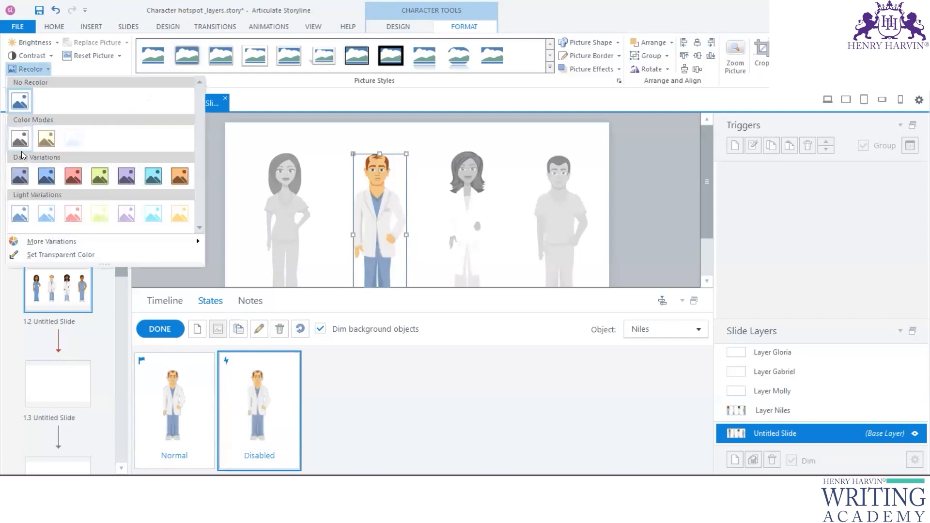
pyautogui.click(21, 141)
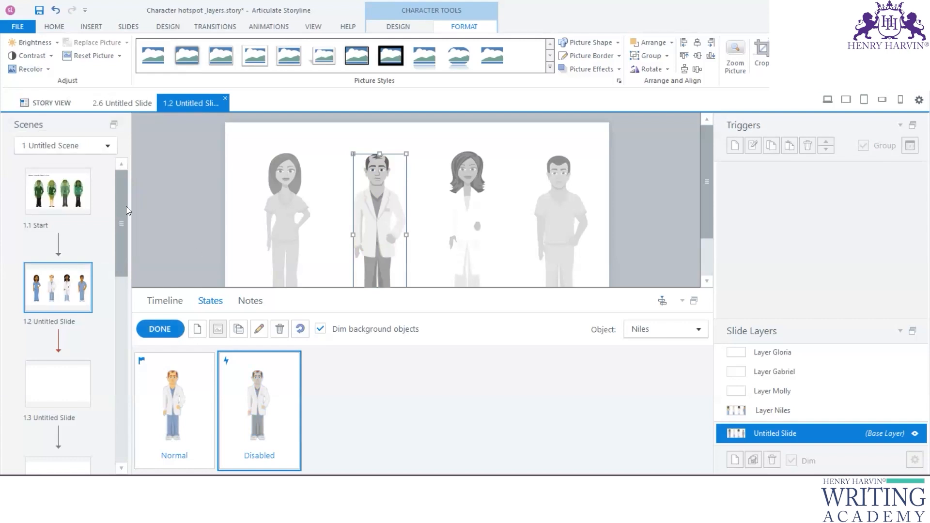
pyautogui.click(52, 59)
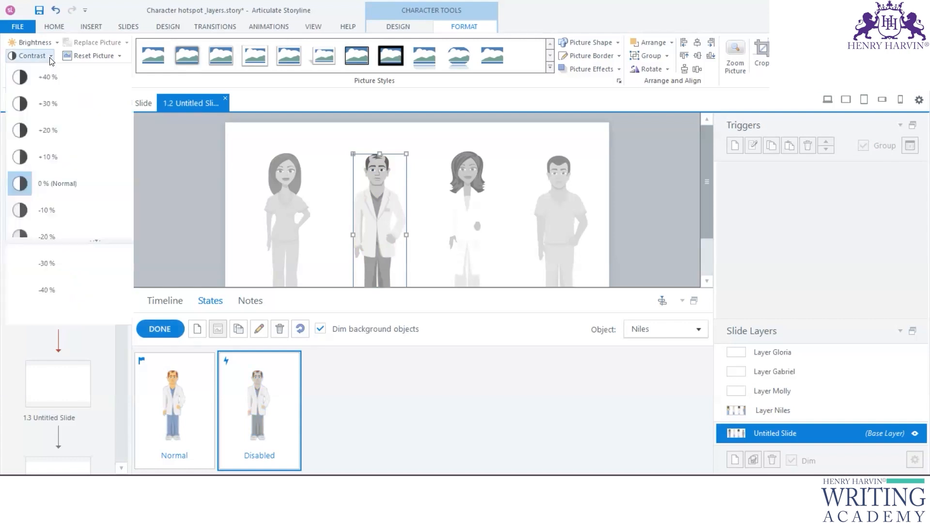
pyautogui.click(174, 186)
pyautogui.click(47, 69)
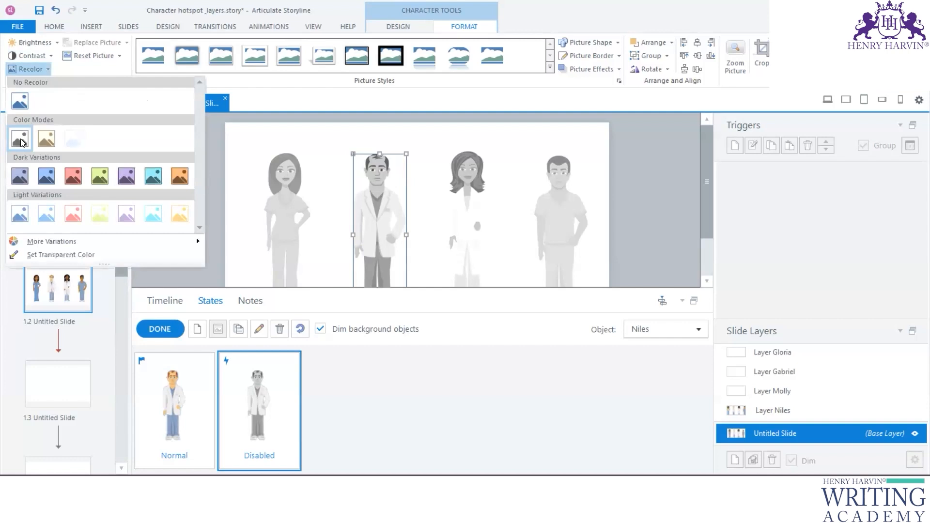
pyautogui.click(22, 179)
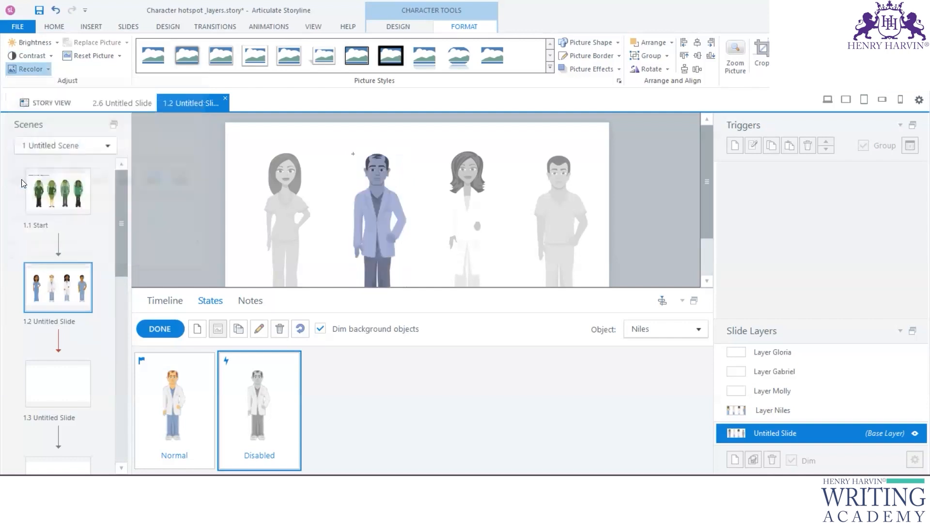
# Step: Recolor the Niles character's Disabled state gray and finish editing his states
pyautogui.click(32, 69)
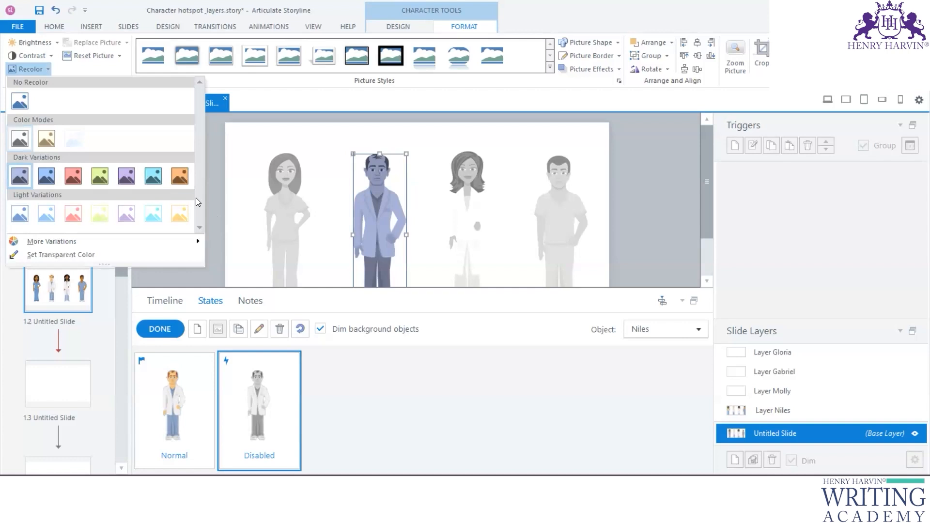
pyautogui.click(19, 138)
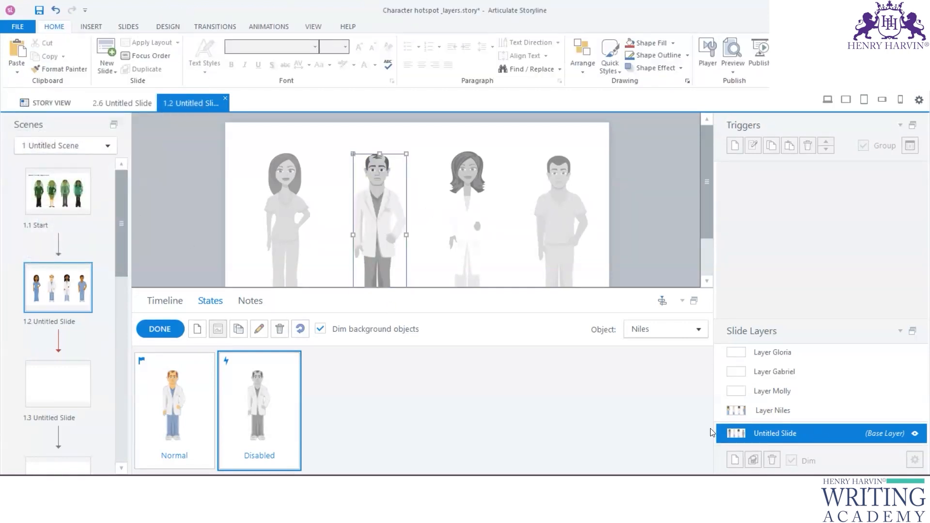
pyautogui.click(159, 329)
# Step: Add the built-in Disabled state to the Gloria character on the base layer
pyautogui.click(463, 235)
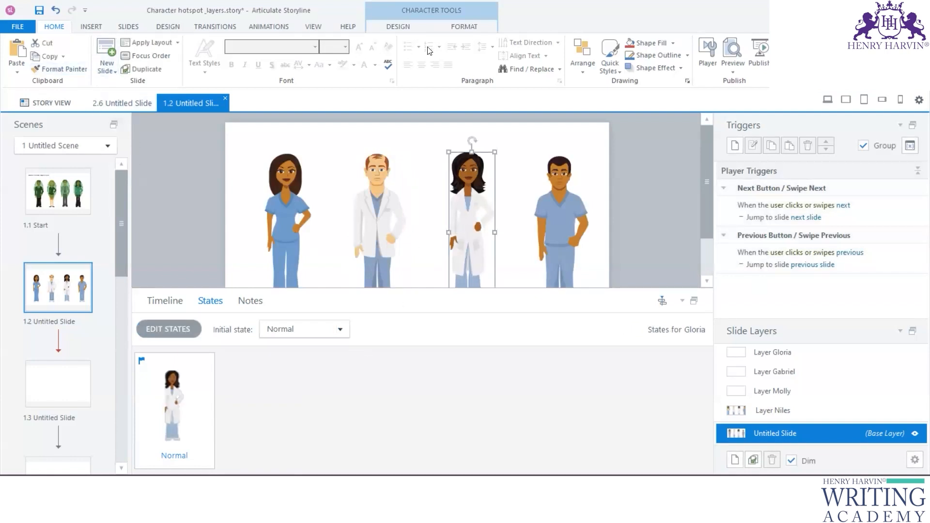
pyautogui.click(170, 329)
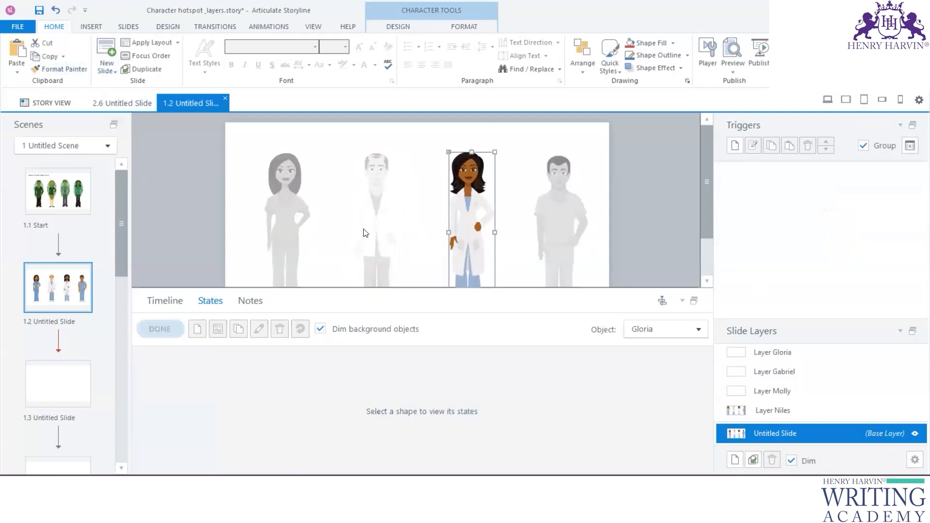
pyautogui.click(197, 329)
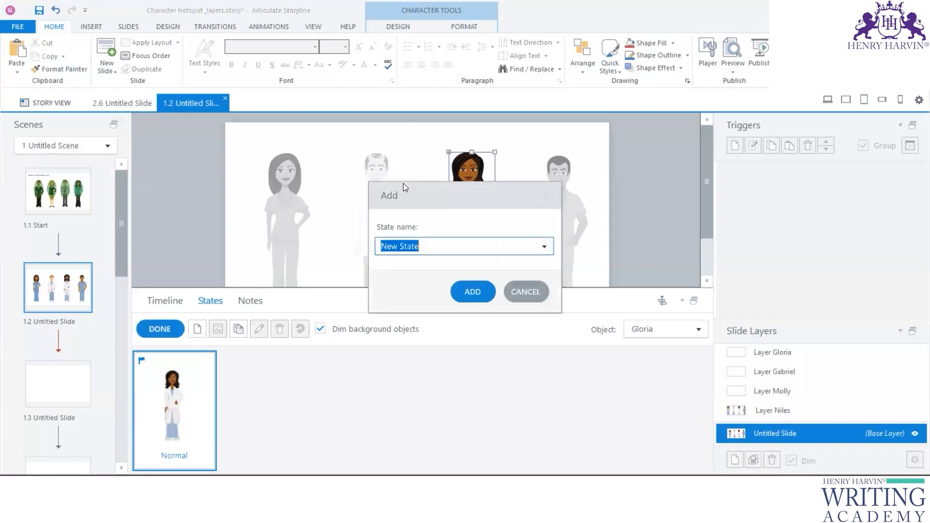
pyautogui.click(536, 243)
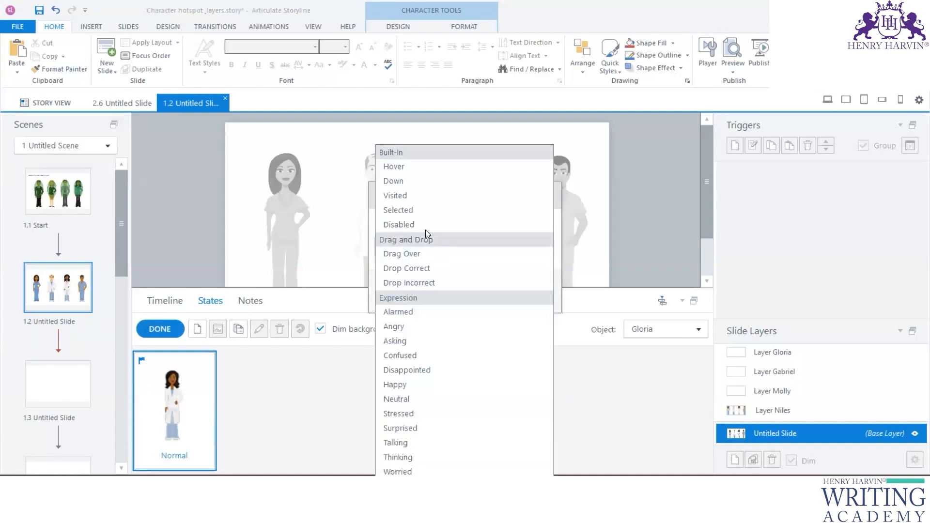
pyautogui.click(419, 226)
pyautogui.click(470, 291)
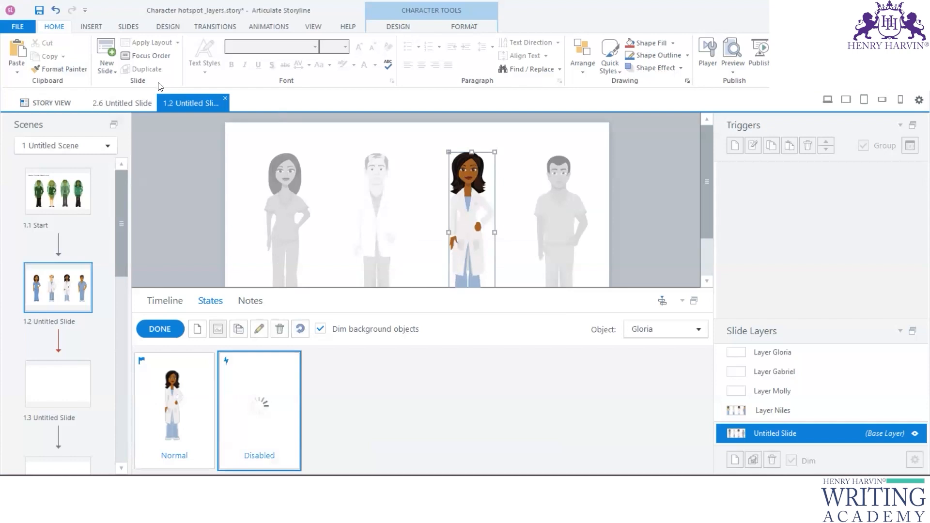
# Step: Recolor the Gloria character's Disabled state gray and finish editing her states
pyautogui.click(464, 27)
pyautogui.click(43, 70)
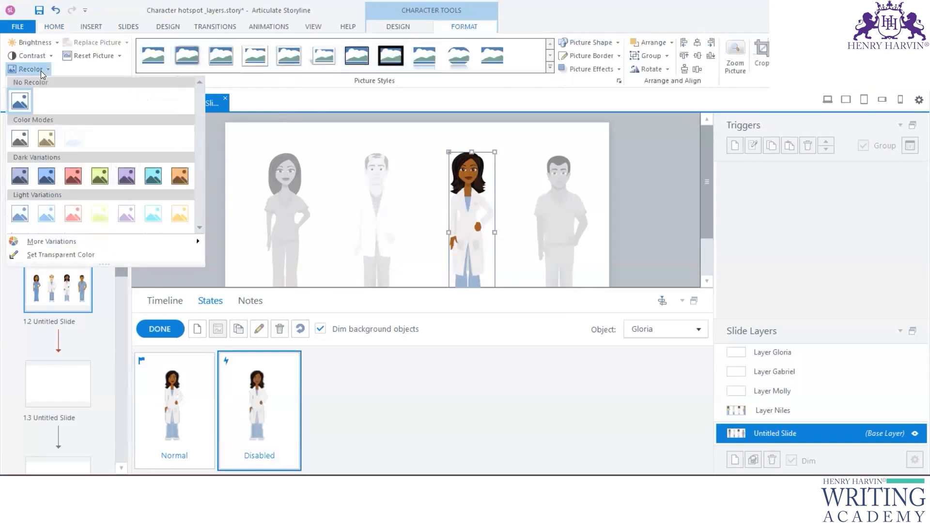
pyautogui.click(176, 221)
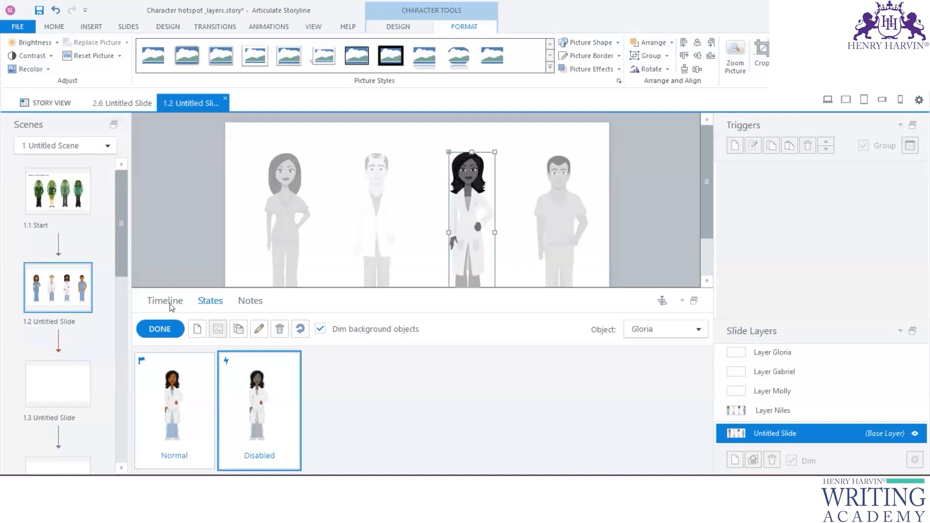
pyautogui.click(169, 325)
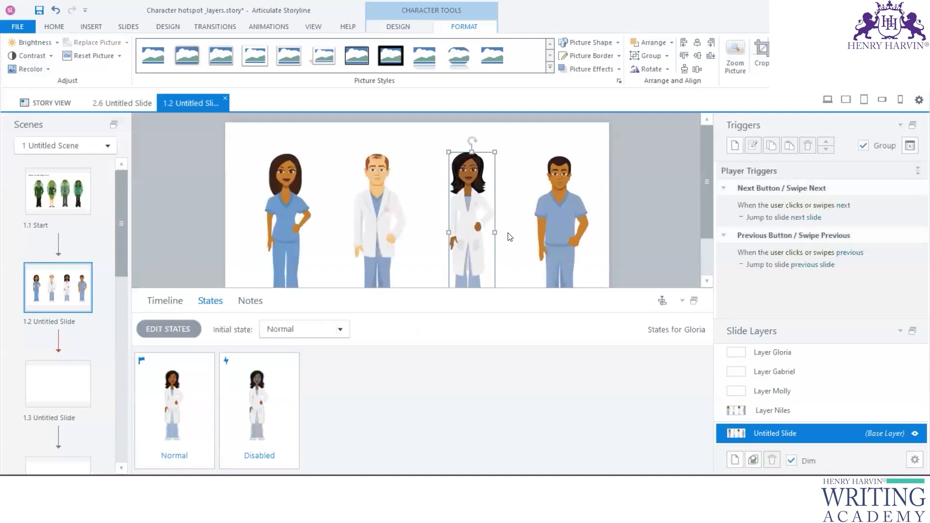
# Step: Add the built-in Disabled state to the Gabriel character on the base layer
pyautogui.click(567, 228)
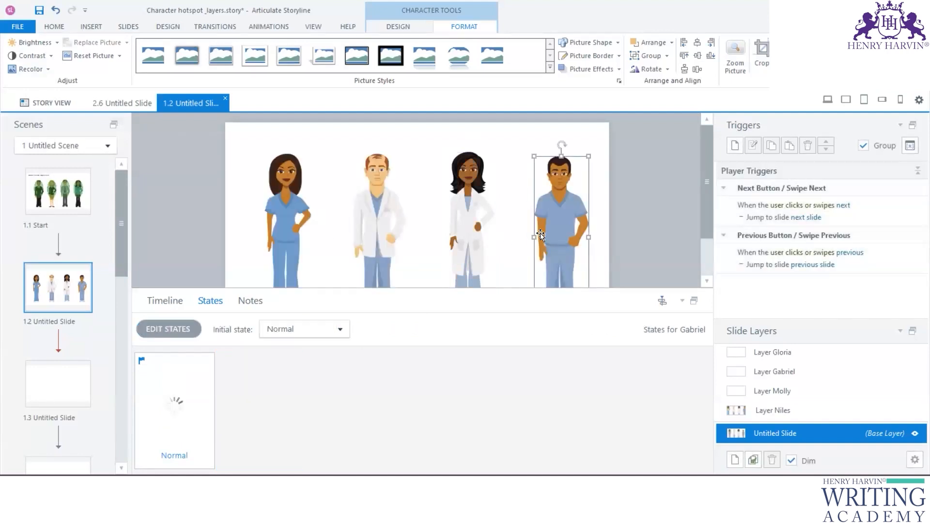
pyautogui.click(179, 329)
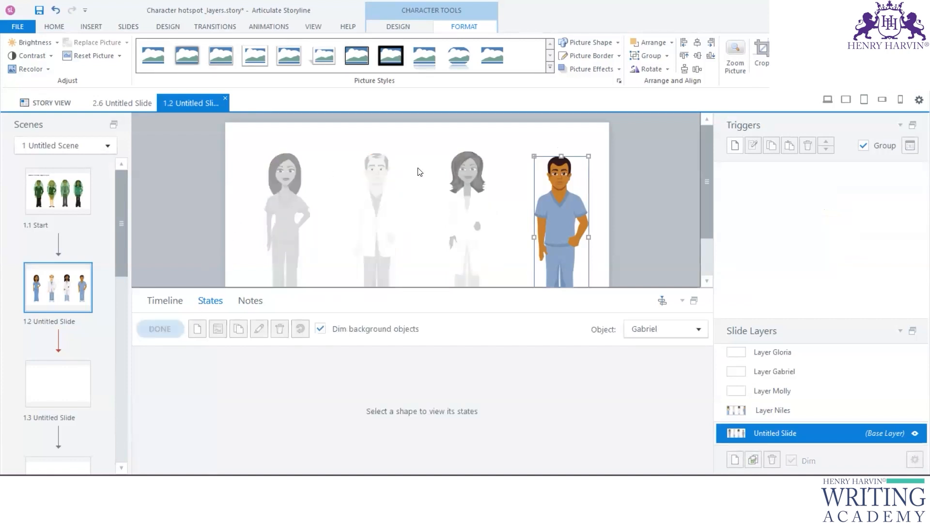
pyautogui.click(197, 329)
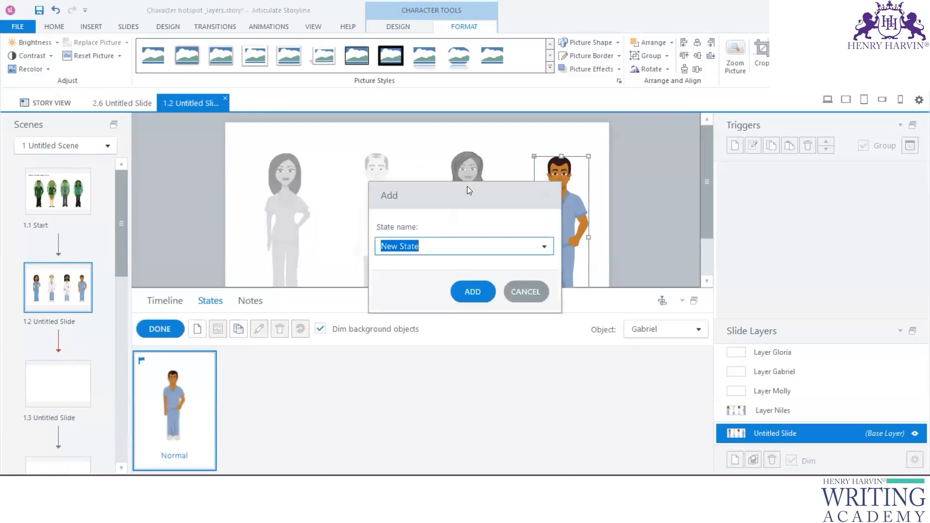
pyautogui.click(545, 246)
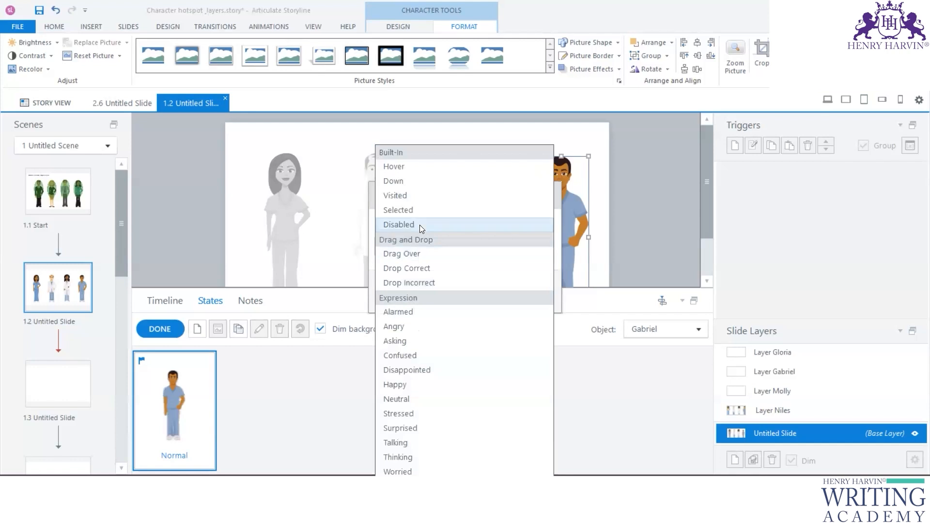
pyautogui.click(420, 225)
pyautogui.click(468, 291)
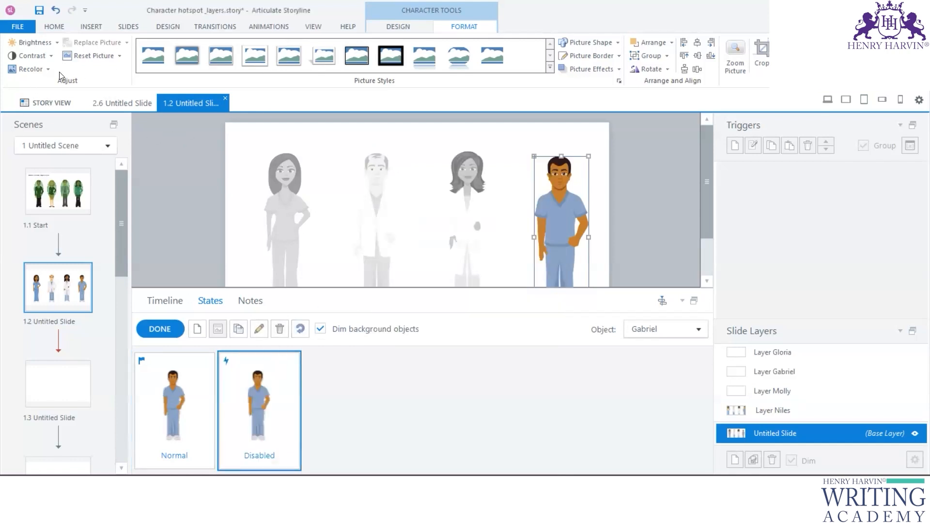
# Step: Recolor the Gabriel character's Disabled state gray and finish editing his states
pyautogui.click(27, 70)
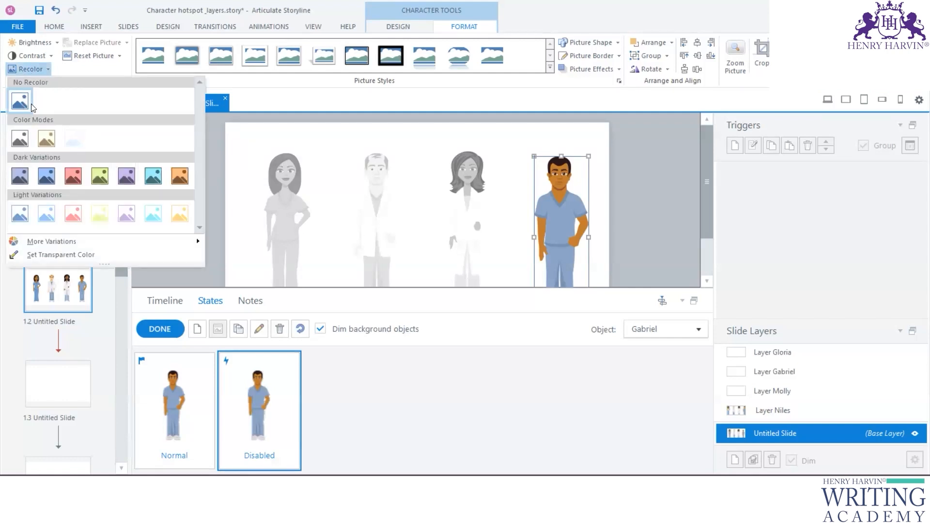
pyautogui.click(20, 139)
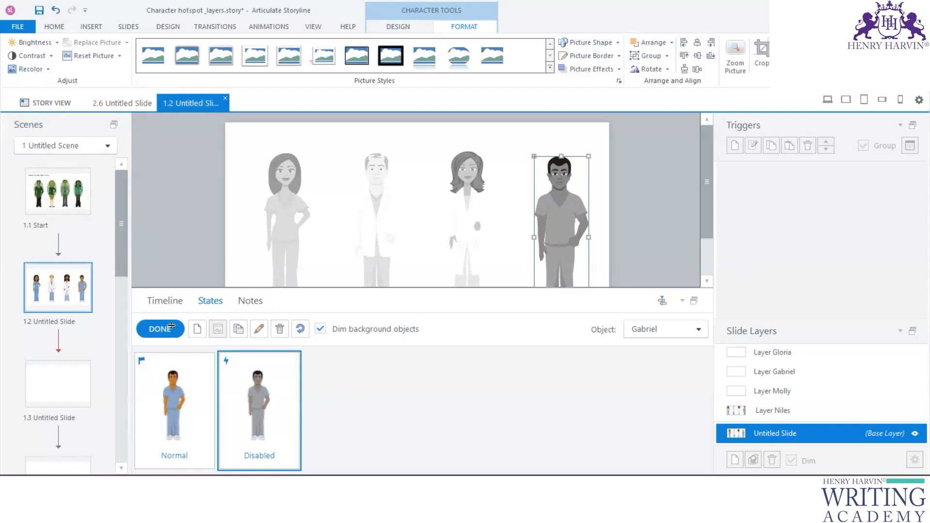
pyautogui.click(159, 329)
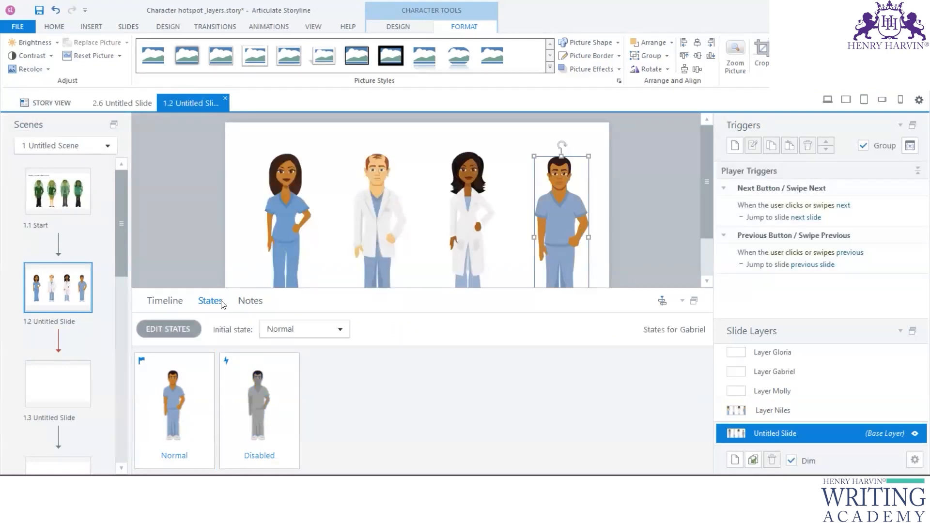
# Step: Check the states of the Molly, Niles, Gloria and Gabriel characters on the base layer
pyautogui.click(282, 259)
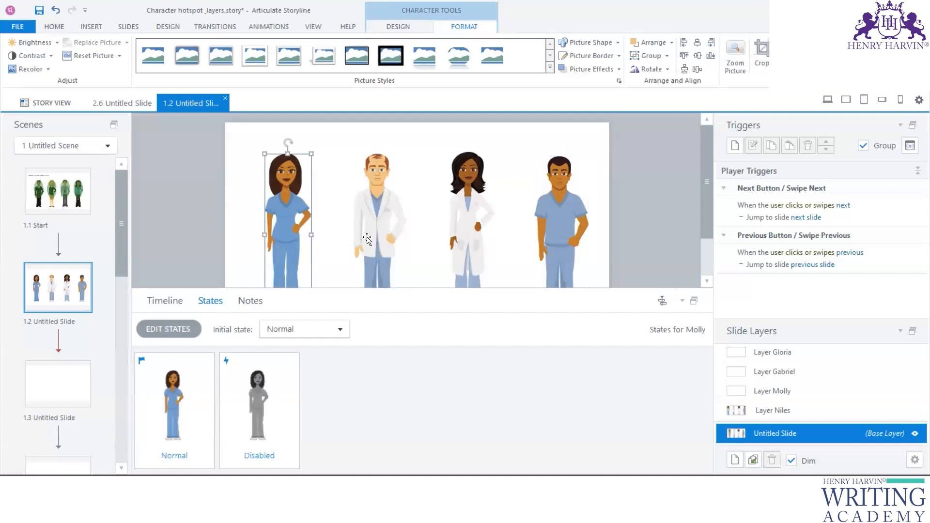
pyautogui.click(367, 239)
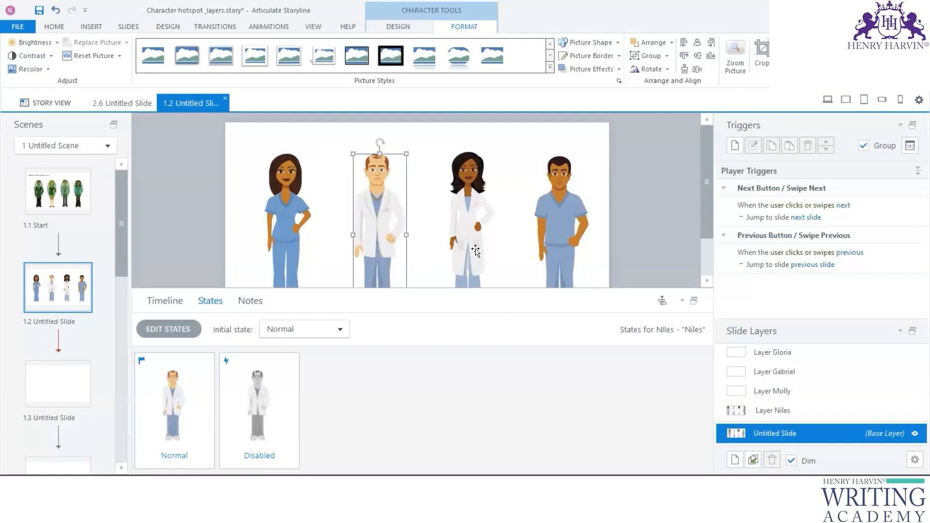
pyautogui.click(477, 251)
pyautogui.click(571, 249)
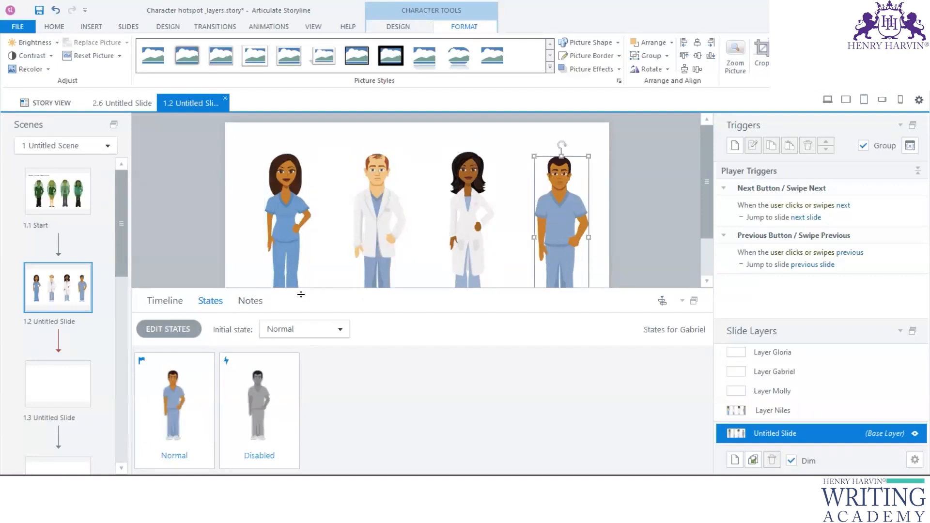
# Step: Delete the Niles, Gloria and Gabriel characters from Layer Niles, keeping only the woman holding the yellow folder
pyautogui.click(166, 302)
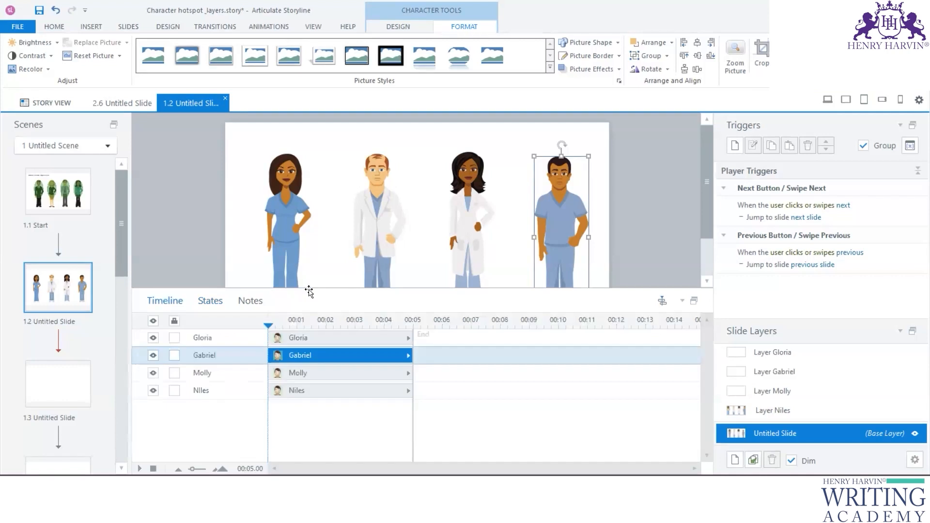
pyautogui.moveTo(328, 313); pyautogui.dragTo(328, 441)
pyautogui.click(772, 411)
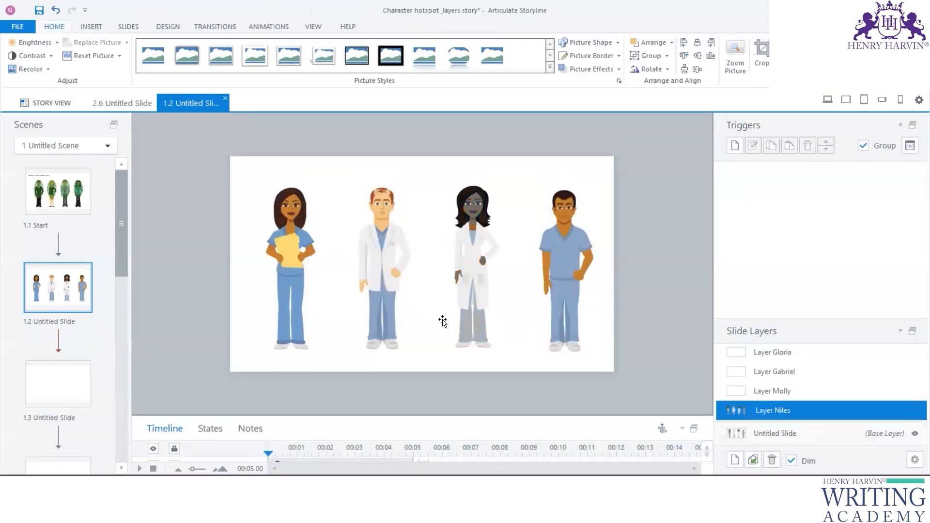
pyautogui.click(391, 270)
pyautogui.click(482, 270)
pyautogui.keyDown('ctrl'); pyautogui.click(556, 269); pyautogui.keyUp('ctrl')
pyautogui.press('Delete')
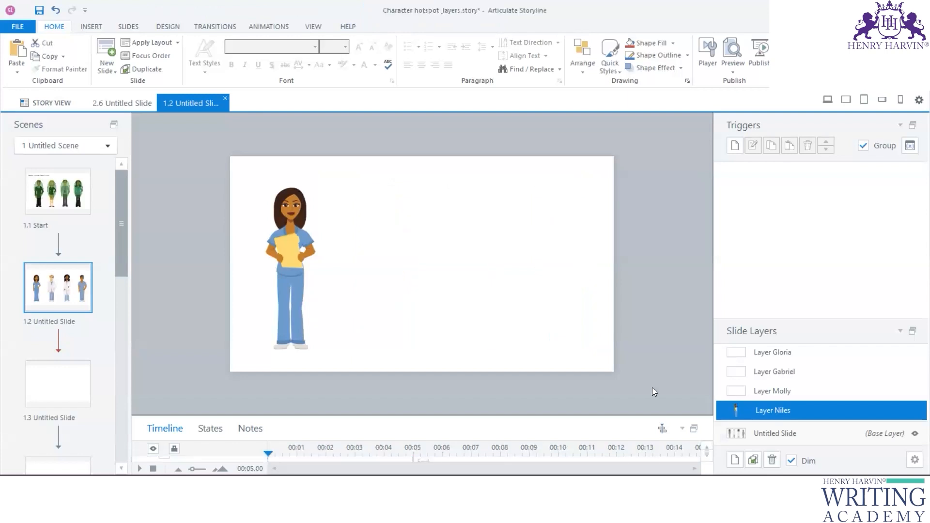
# Step: Copy all four characters from the base layer and paste them into Layer Niles
pyautogui.click(765, 432)
pyautogui.click(389, 298)
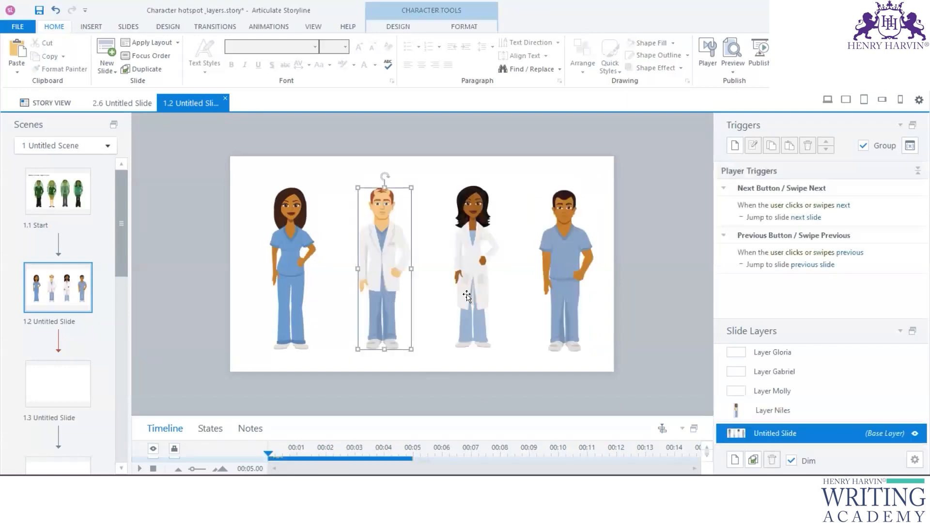
pyautogui.keyDown('ctrl'); pyautogui.click(484, 295); pyautogui.keyUp('ctrl')
pyautogui.keyDown('ctrl'); pyautogui.click(562, 294); pyautogui.keyUp('ctrl')
pyautogui.keyDown('ctrl'); pyautogui.click(282, 289); pyautogui.keyUp('ctrl')
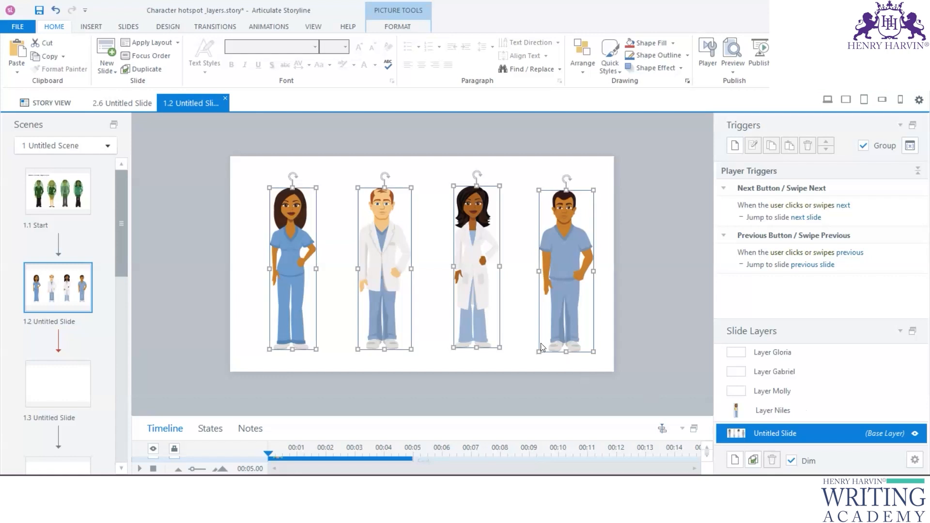
pyautogui.click(785, 412)
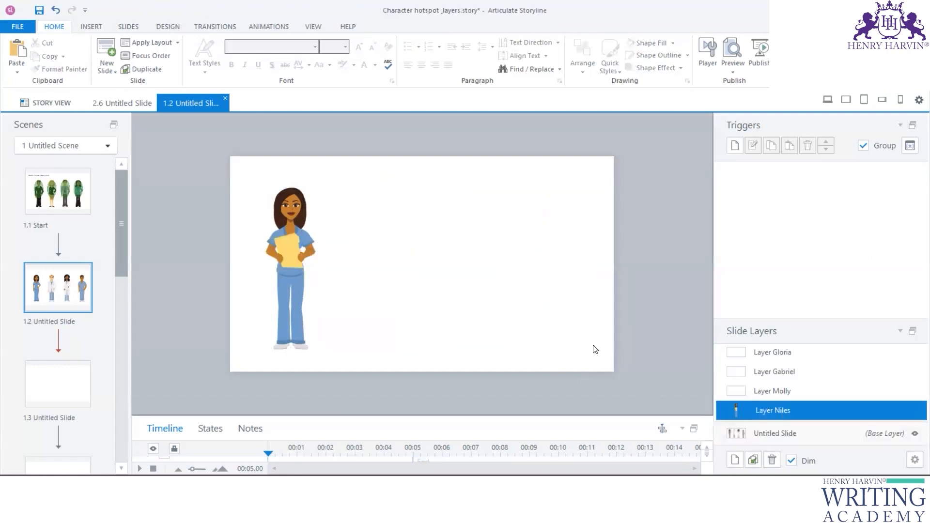
pyautogui.hotkey('ctrl', 'v')
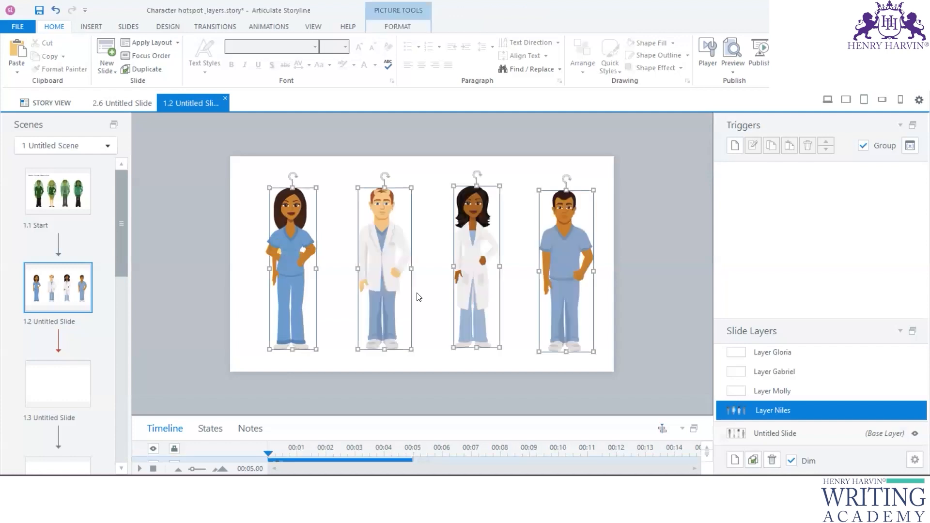
# Step: Delete the pasted Molly character that overlaps the woman with the yellow folder on Layer Niles
pyautogui.click(320, 264)
pyautogui.click(298, 262)
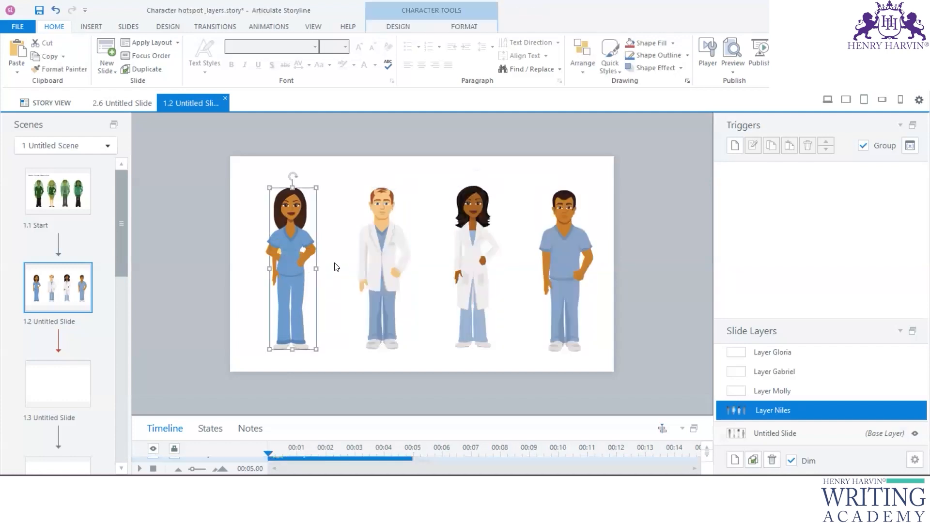
pyautogui.press('Delete')
# Step: Hide the four base layer characters on Layer Molly and paste the four copied characters into it
pyautogui.click(786, 393)
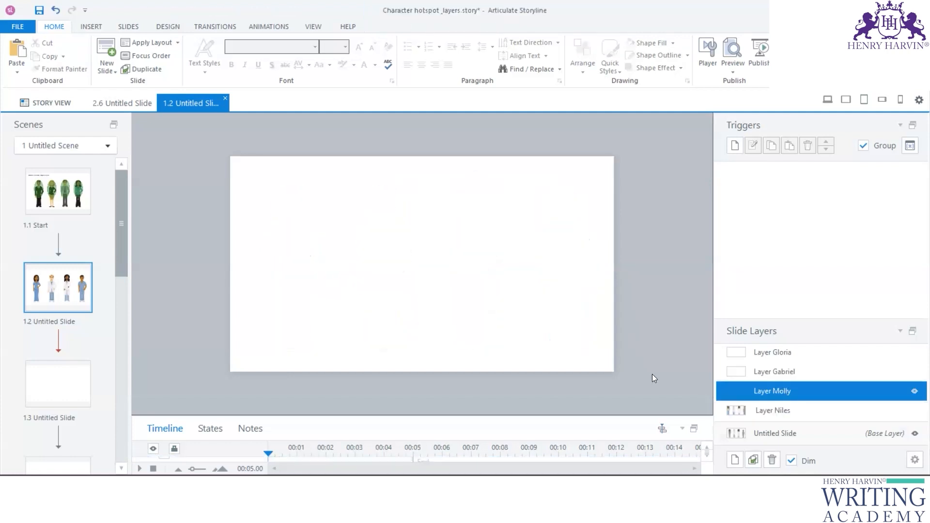
pyautogui.moveTo(344, 417); pyautogui.dragTo(365, 238)
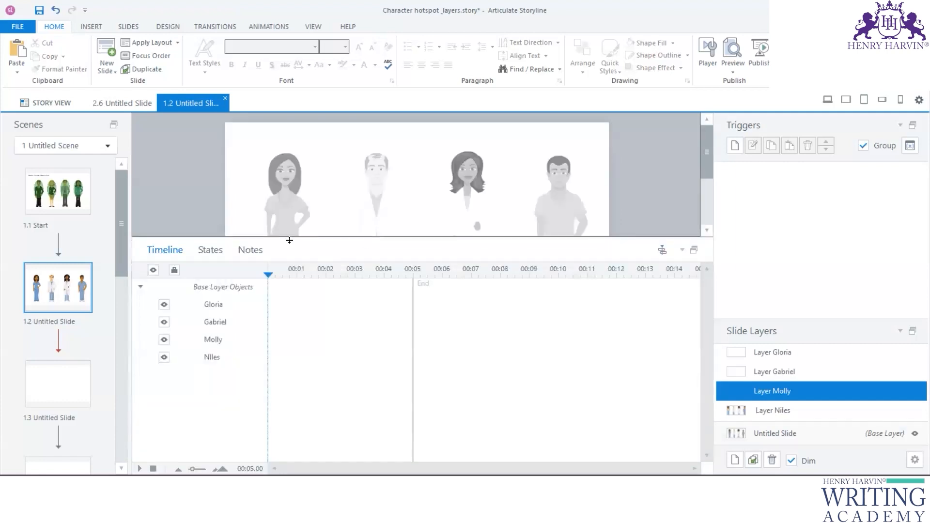
pyautogui.click(216, 251)
pyautogui.click(165, 250)
pyautogui.click(164, 305)
pyautogui.click(165, 323)
pyautogui.click(163, 340)
pyautogui.click(164, 357)
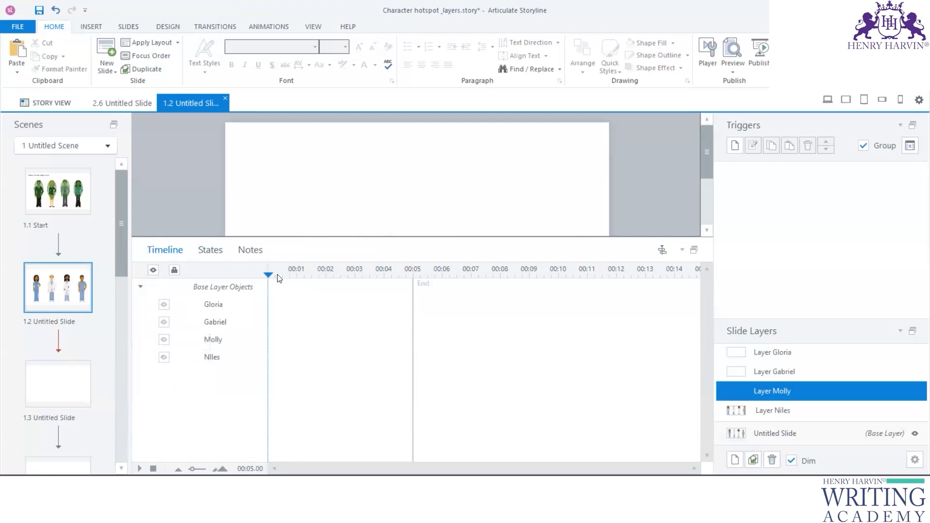
pyautogui.moveTo(285, 238); pyautogui.dragTo(301, 415)
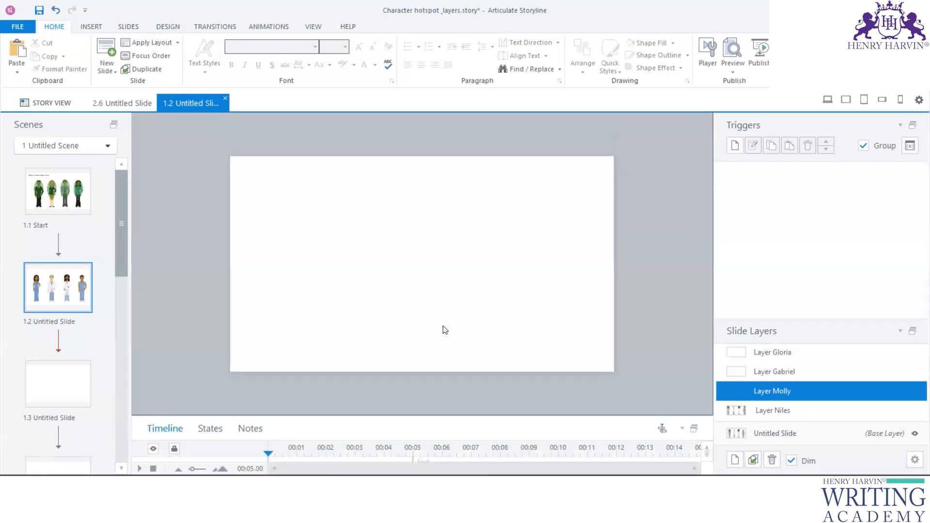
pyautogui.hotkey('ctrl', 'v')
# Step: Hide the four base layer characters on Layer Gabriel and paste the four copied characters into it
pyautogui.click(744, 371)
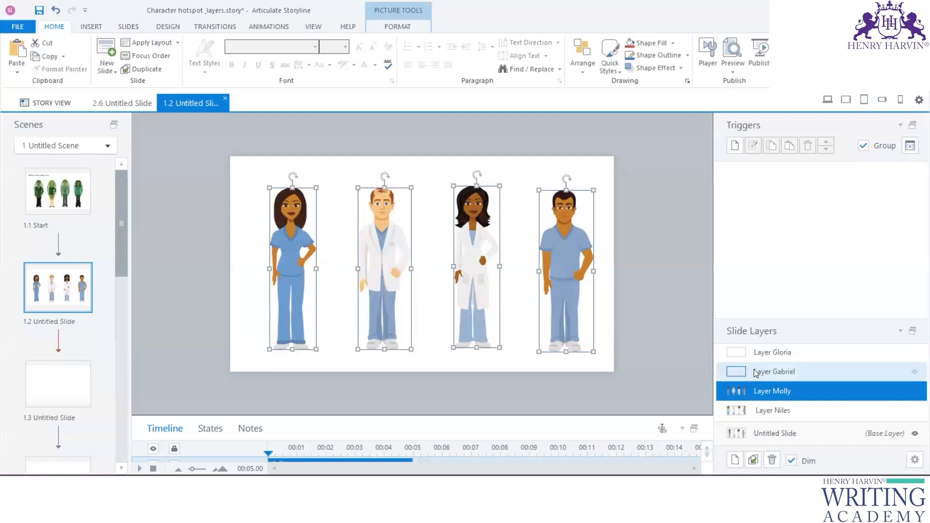
pyautogui.moveTo(225, 417); pyautogui.dragTo(244, 258)
pyautogui.click(164, 324)
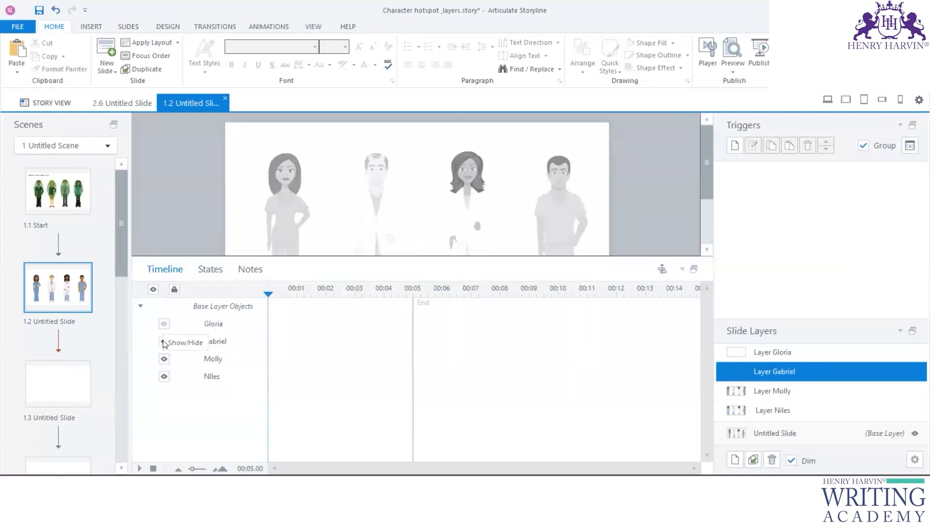
pyautogui.click(164, 341)
pyautogui.click(164, 359)
pyautogui.click(164, 376)
pyautogui.moveTo(261, 256); pyautogui.dragTo(339, 409)
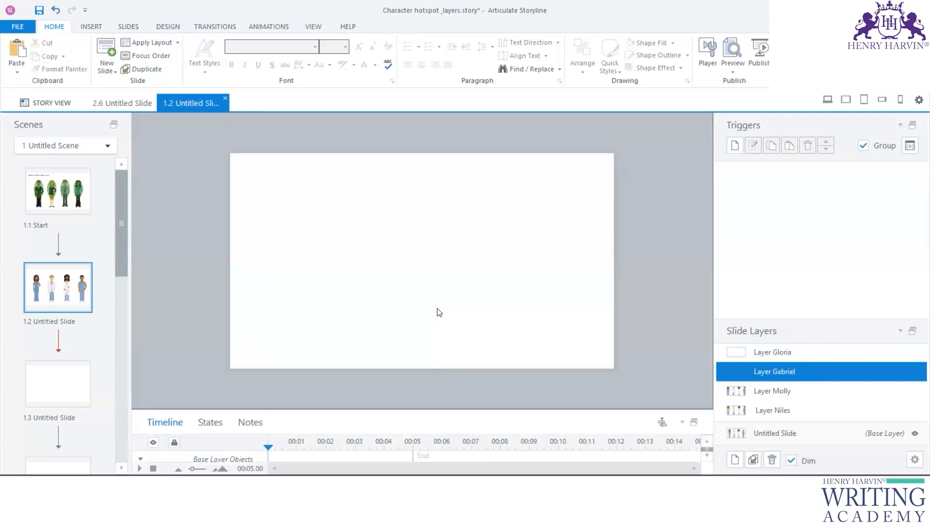
# Step: Hide the four base layer characters on Layer Gloria and paste the four copied characters into it
pyautogui.click(772, 352)
pyautogui.moveTo(211, 411); pyautogui.dragTo(243, 236)
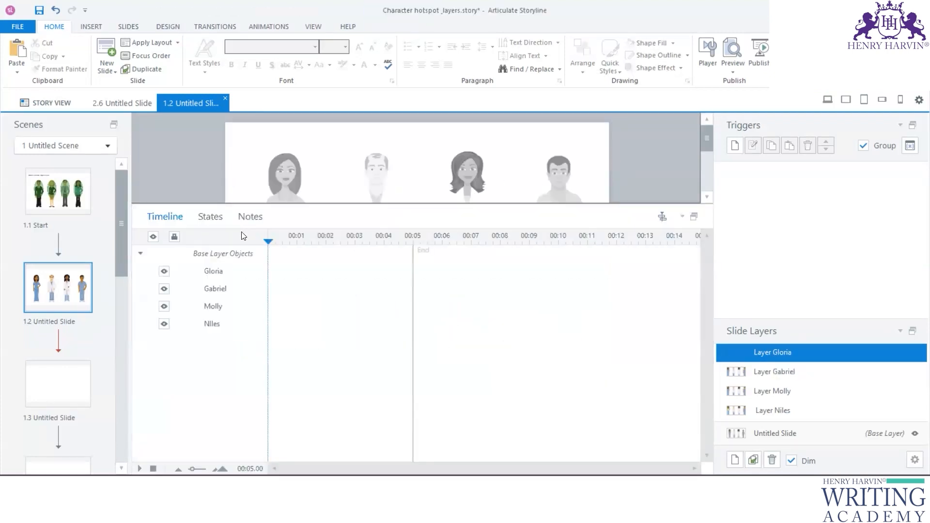
pyautogui.click(209, 216)
pyautogui.click(169, 217)
pyautogui.click(163, 273)
pyautogui.click(164, 290)
pyautogui.click(164, 307)
pyautogui.click(164, 324)
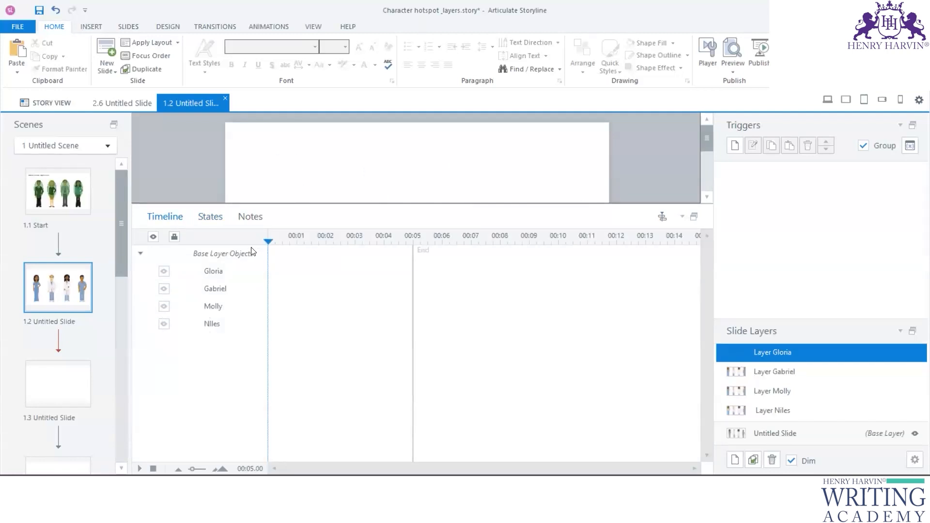
pyautogui.moveTo(296, 211); pyautogui.dragTo(281, 392)
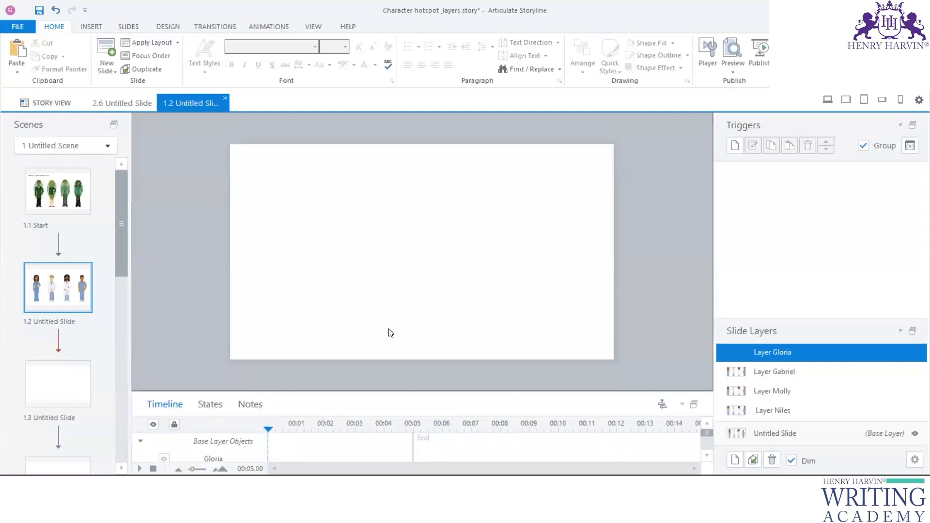
pyautogui.hotkey('ctrl', 'v')
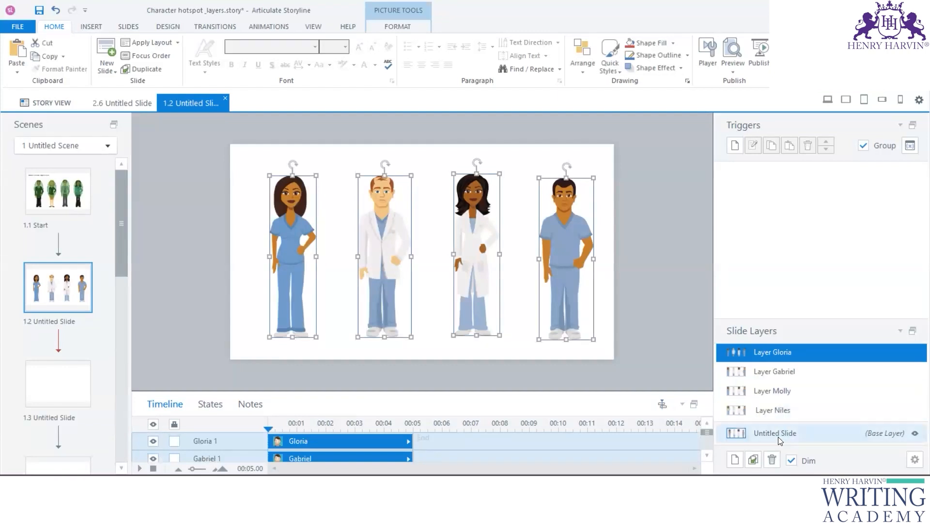
# Step: Set the initial state of the Gloria character on Layer Niles to Disabled
pyautogui.click(787, 410)
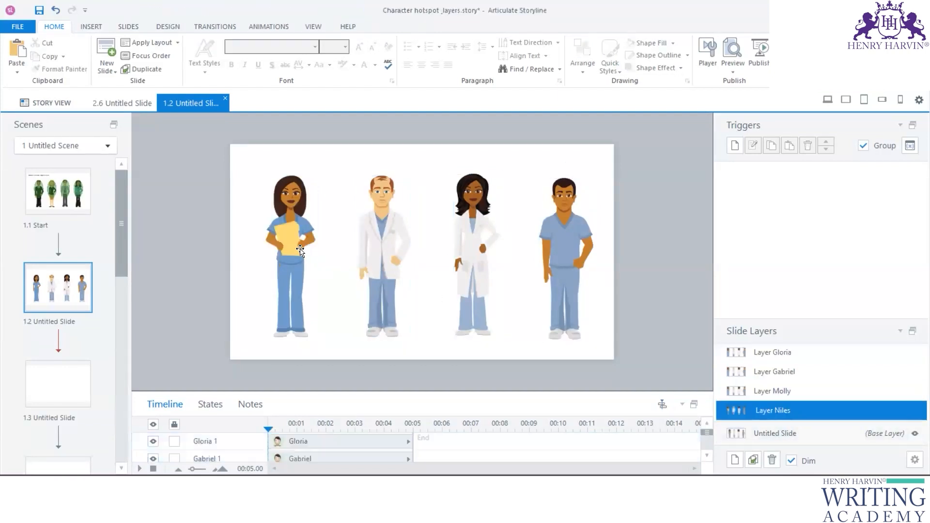
pyautogui.click(300, 249)
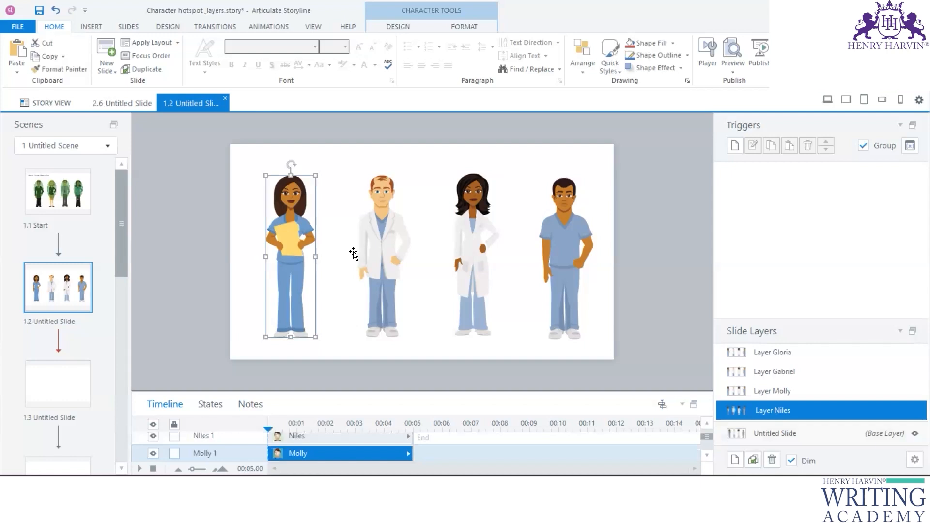
pyautogui.click(210, 404)
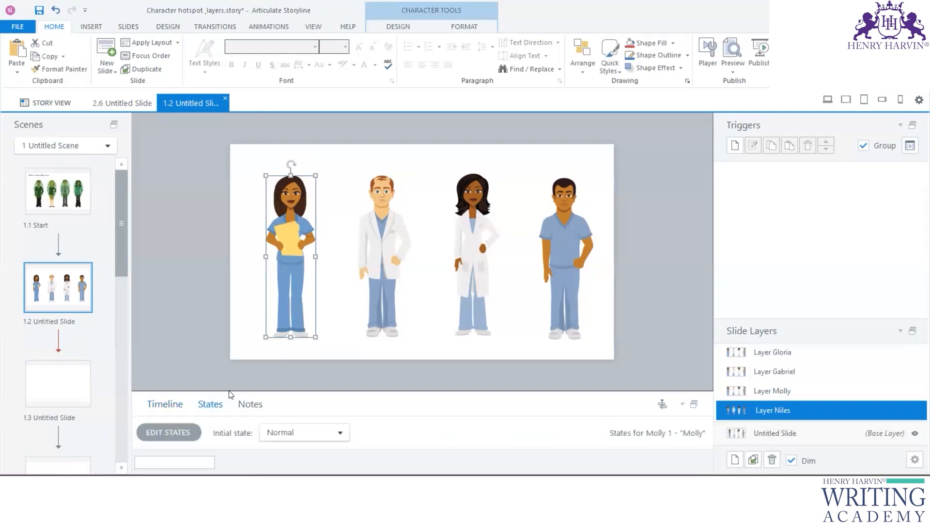
pyautogui.click(230, 391)
pyautogui.moveTo(229, 392); pyautogui.dragTo(262, 206)
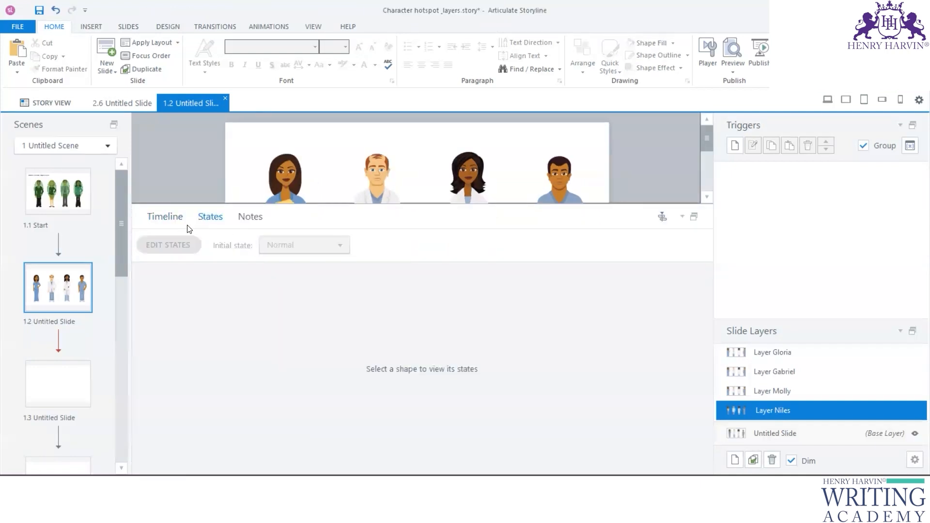
pyautogui.click(164, 217)
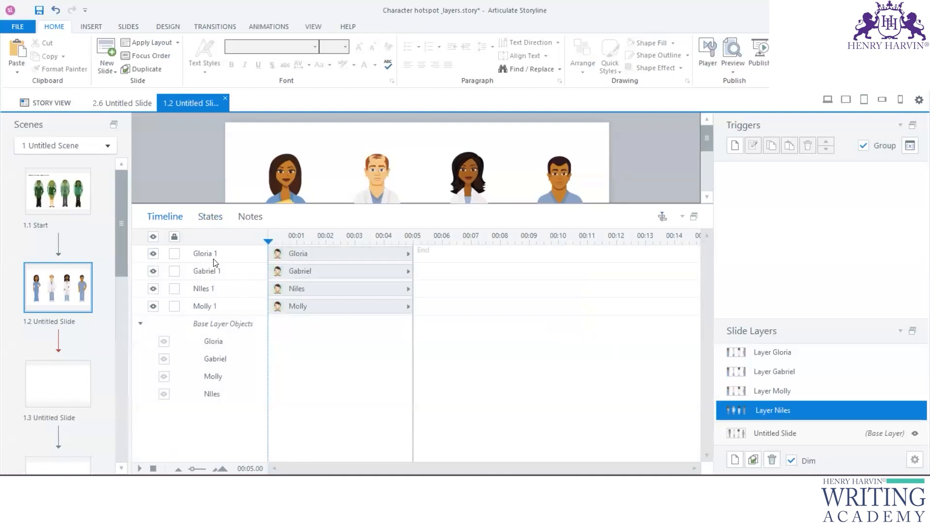
pyautogui.click(285, 181)
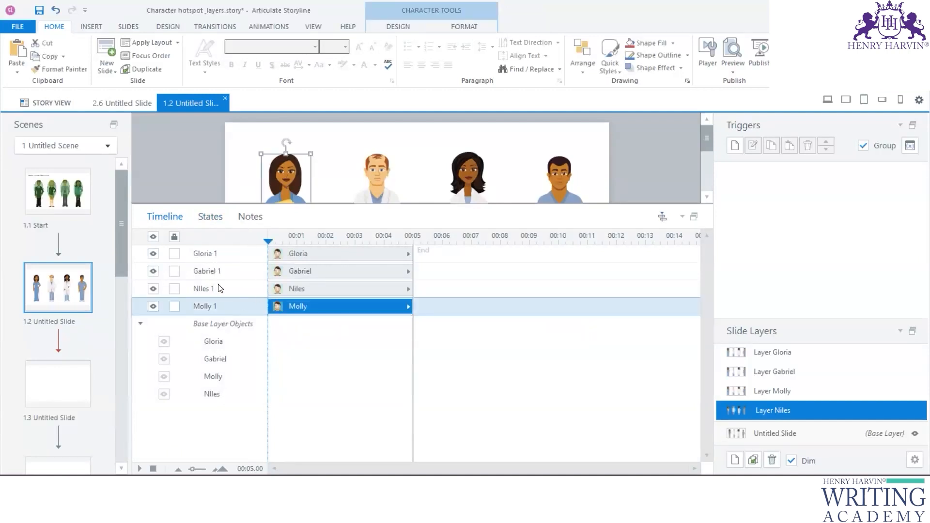
pyautogui.click(219, 260)
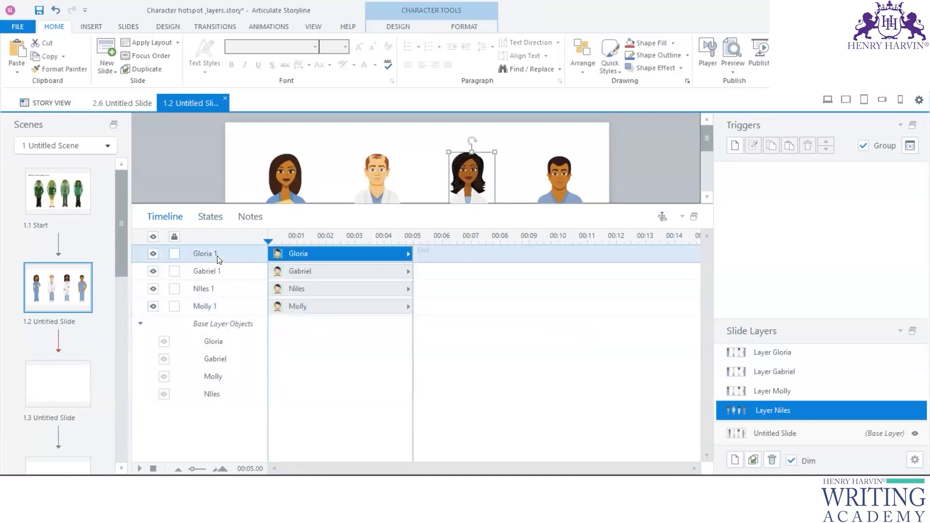
pyautogui.click(211, 219)
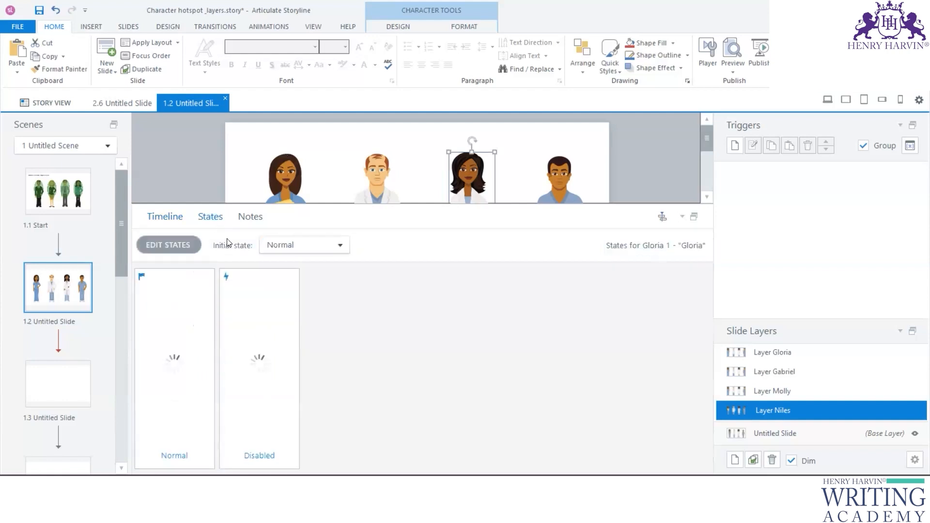
pyautogui.click(341, 247)
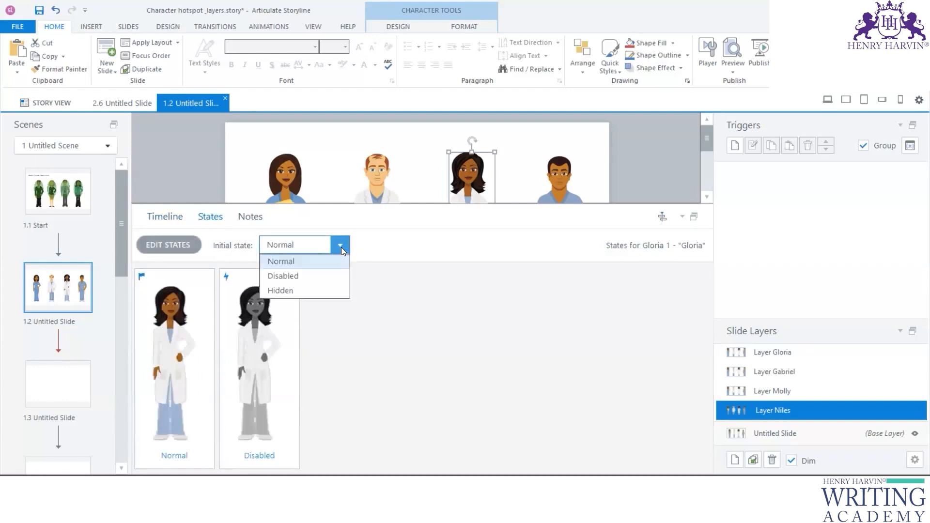
pyautogui.click(295, 274)
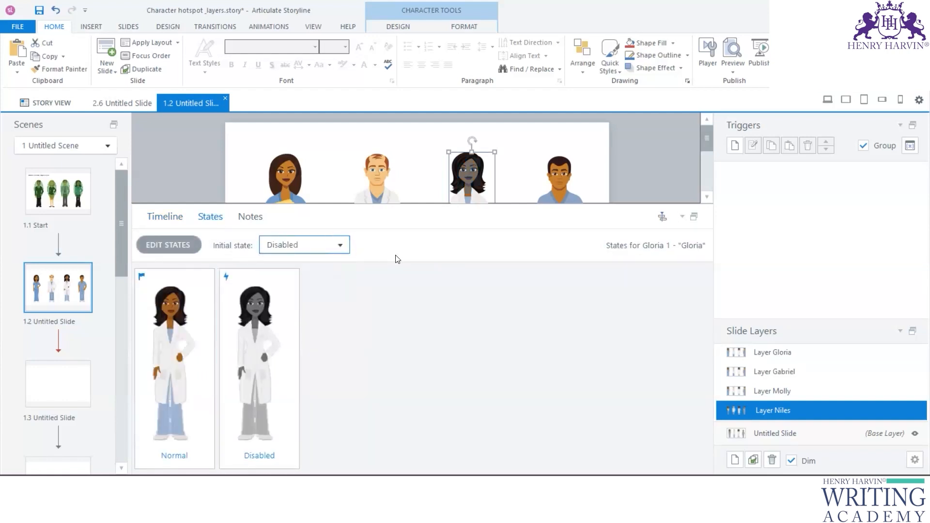
# Step: Set the initial state of the Gabriel character on Layer Niles to Disabled
pyautogui.click(172, 221)
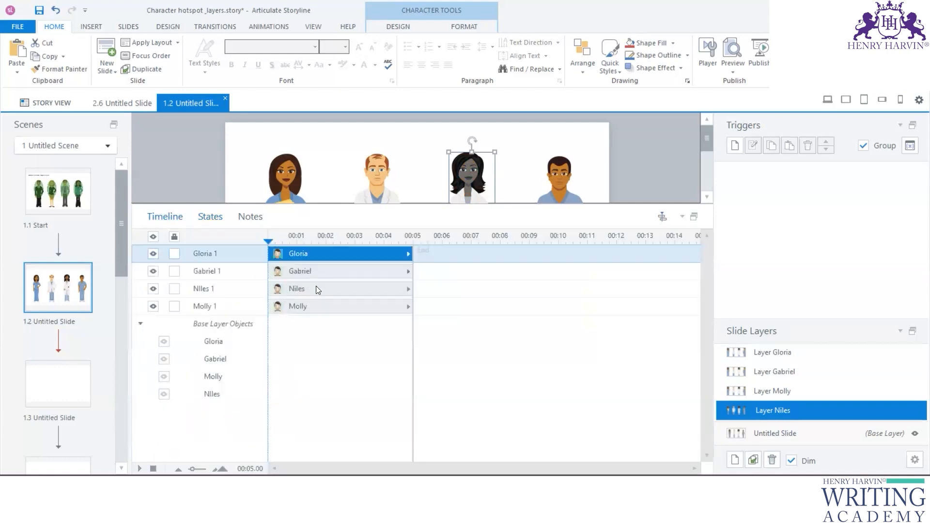
pyautogui.click(315, 273)
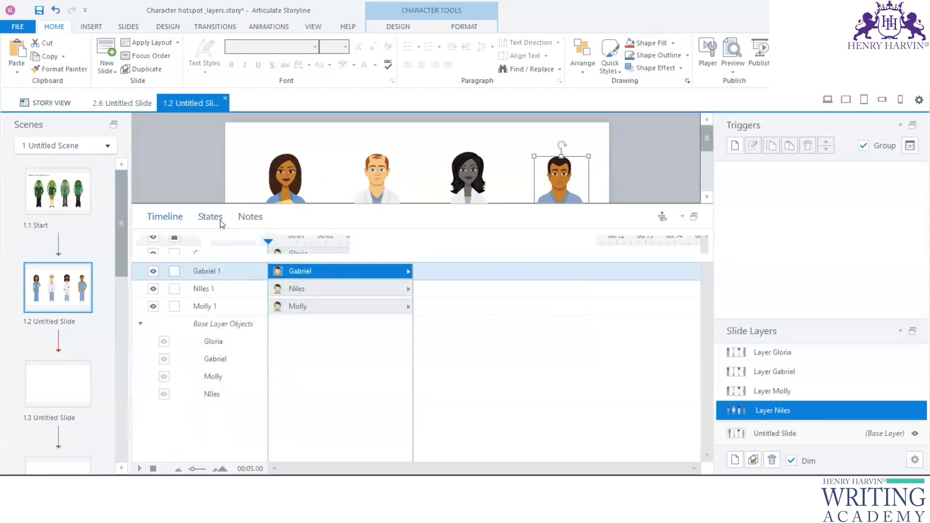
pyautogui.click(210, 217)
pyautogui.click(339, 245)
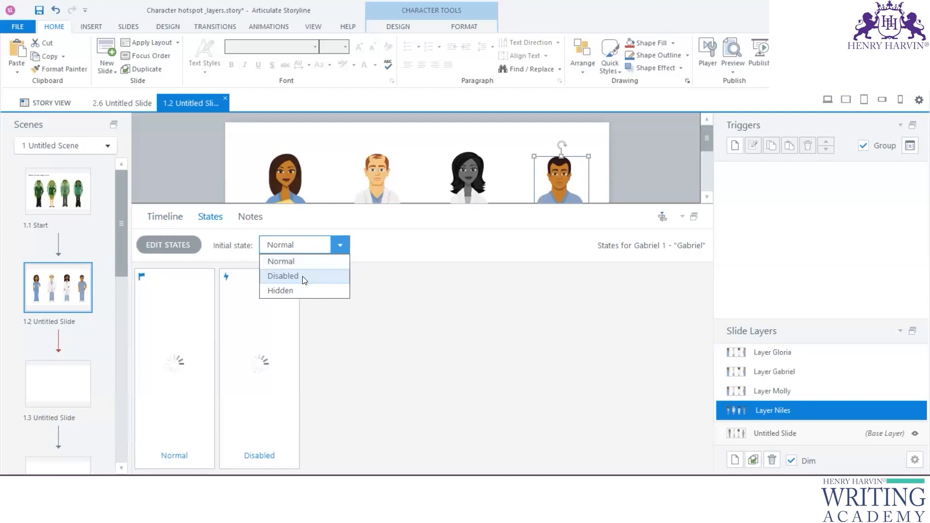
pyautogui.click(302, 276)
# Step: Set the initial state of the Niles character on Layer Niles to Disabled
pyautogui.click(163, 217)
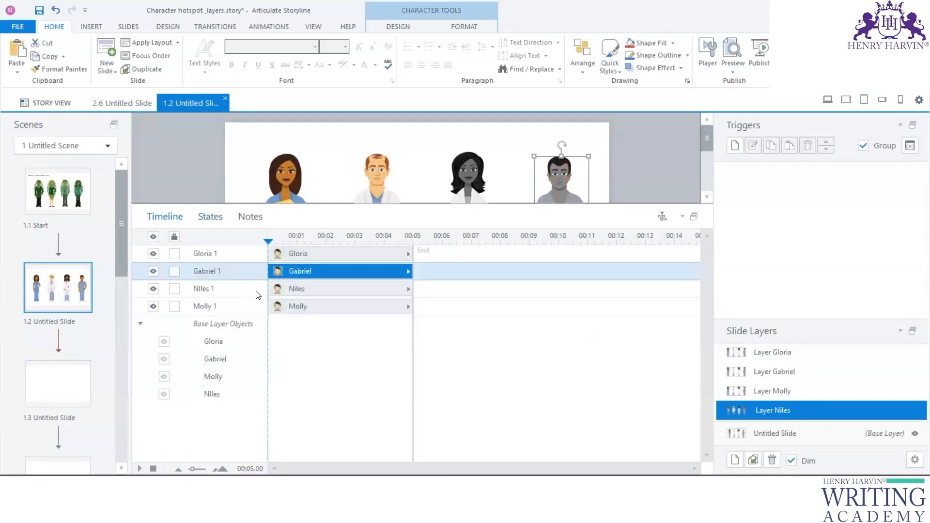
pyautogui.click(319, 289)
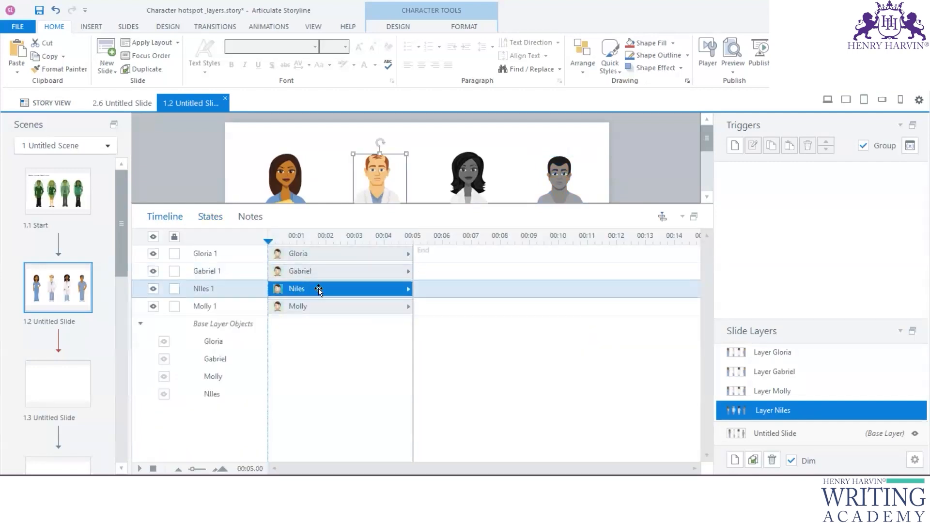
pyautogui.click(210, 217)
pyautogui.click(342, 244)
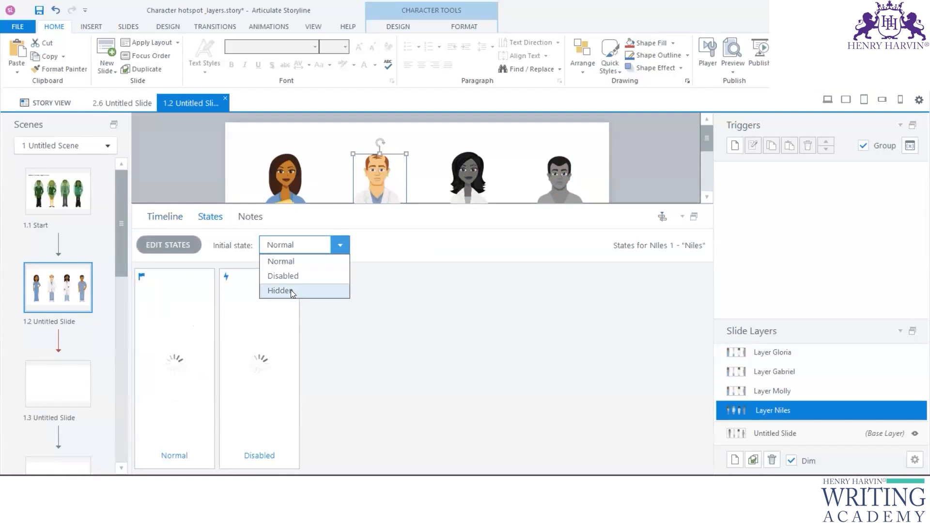
pyautogui.click(290, 290)
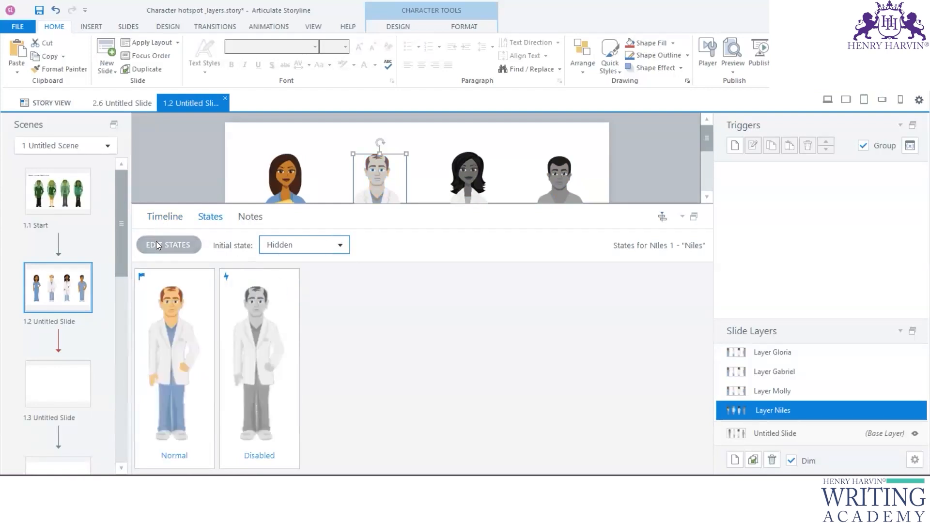
pyautogui.click(345, 246)
pyautogui.click(302, 276)
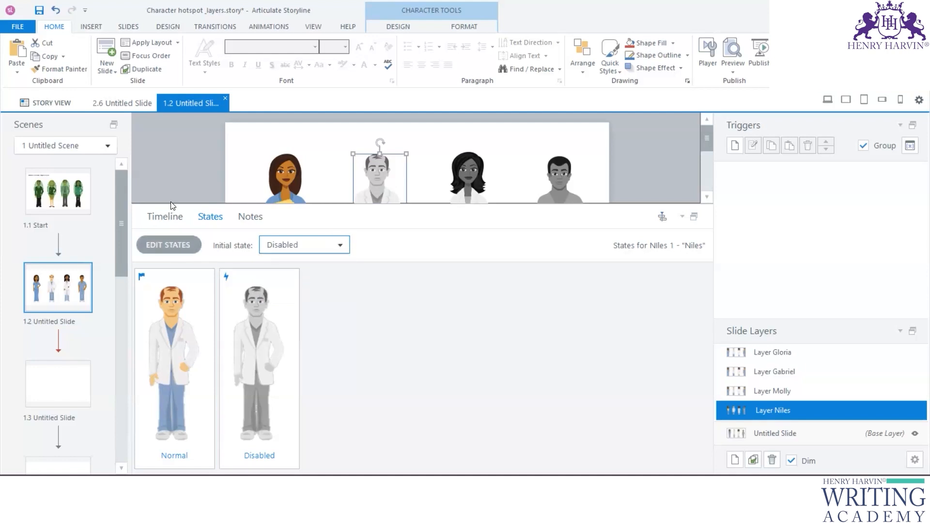
# Step: Enlarge the woman with the yellow folder on Layer Niles to about twice her size, so her legs extend below the slide
pyautogui.click(168, 216)
pyautogui.moveTo(431, 205); pyautogui.dragTo(440, 391)
pyautogui.click(298, 255)
pyautogui.moveTo(315, 334); pyautogui.dragTo(409, 445)
# Step: Crop off the enlarged woman's legs at the lower edge of the slide on Layer Niles
pyautogui.click(464, 27)
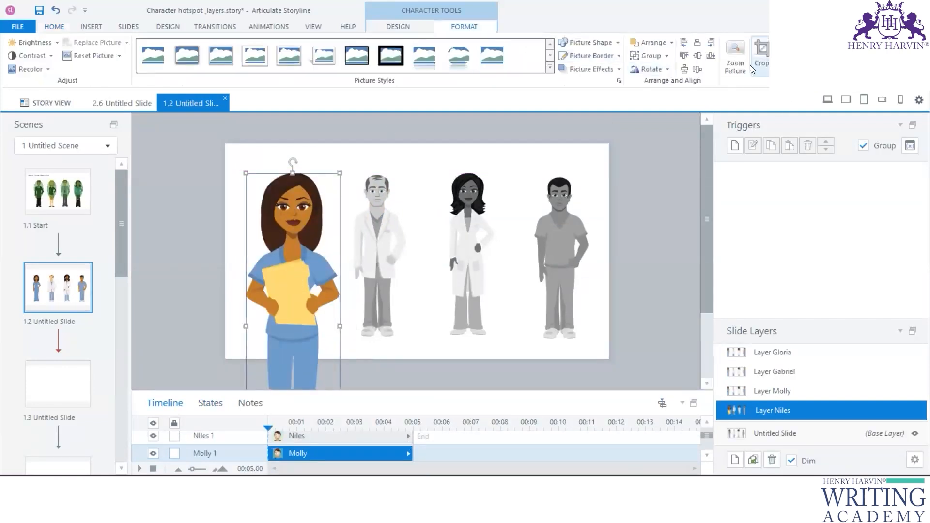
pyautogui.scroll(-2, 361, 271)
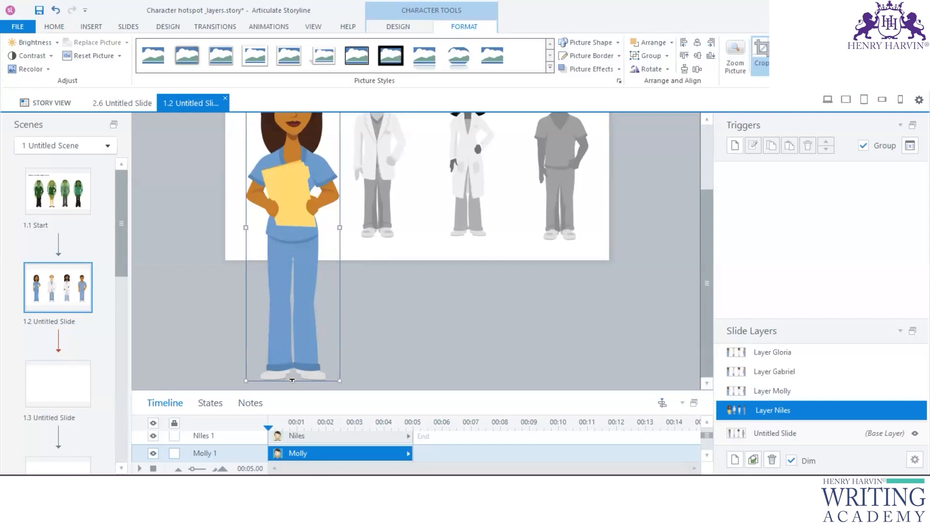
pyautogui.click(762, 52)
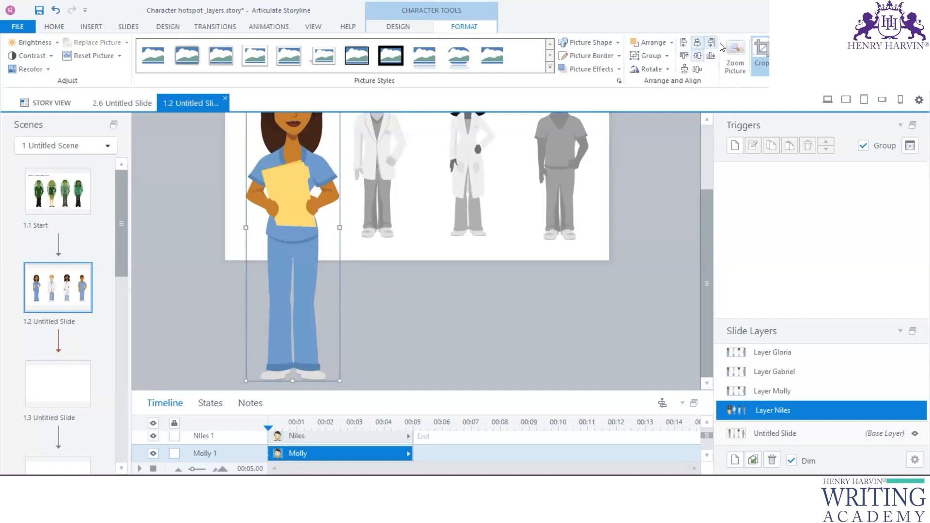
pyautogui.click(363, 271)
pyautogui.click(313, 228)
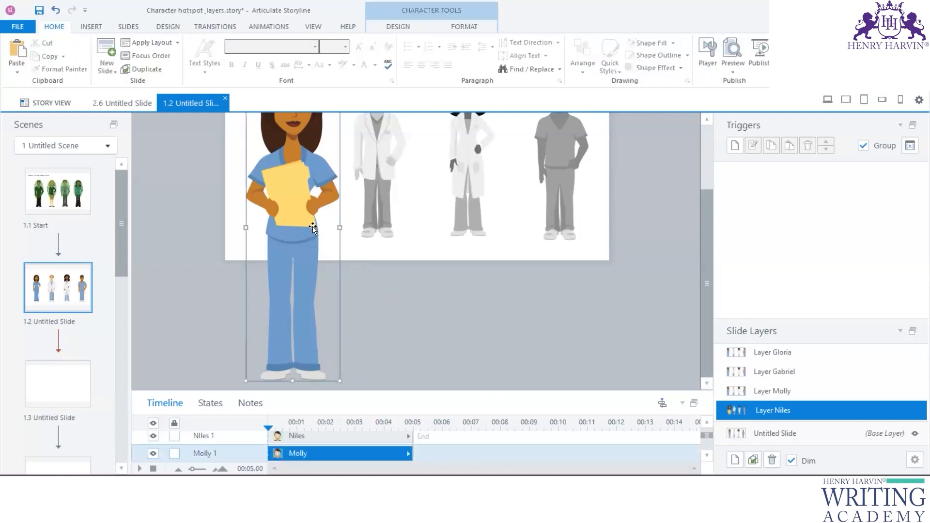
pyautogui.click(464, 26)
pyautogui.click(762, 52)
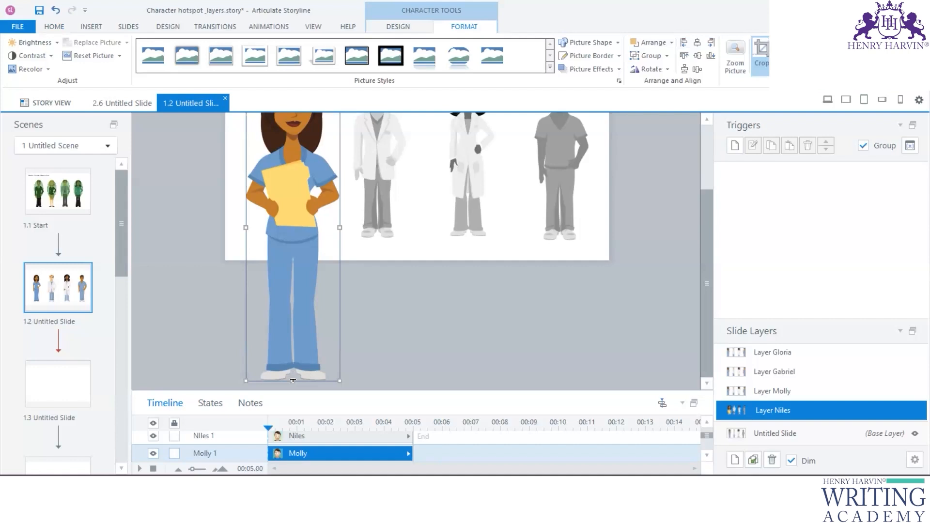
pyautogui.moveTo(292, 381); pyautogui.dragTo(306, 264)
pyautogui.click(383, 324)
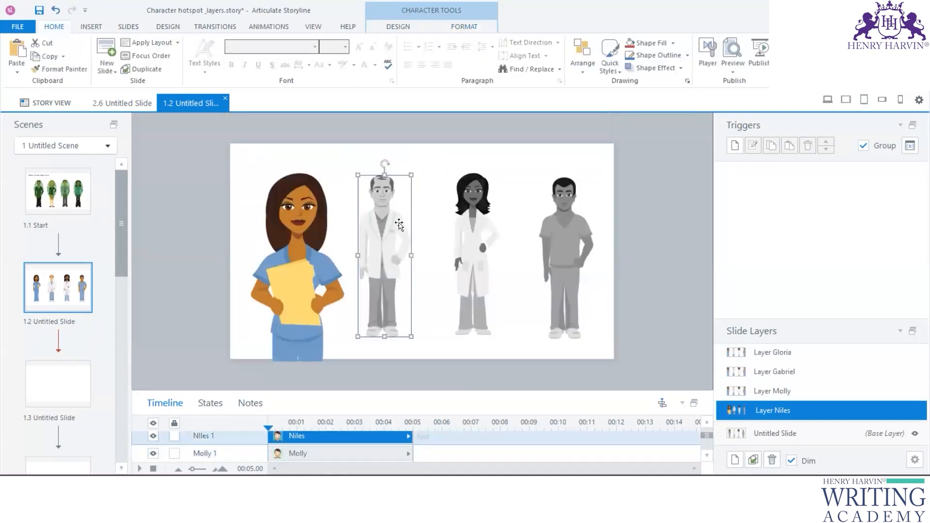
# Step: Insert a rounded rectangular caption across the grayed-out characters in the middle of Layer Niles
pyautogui.click(92, 27)
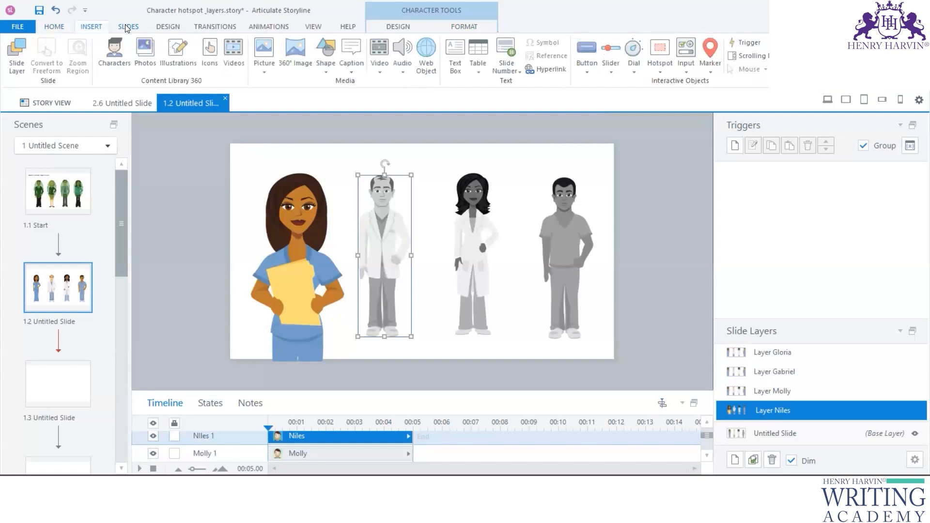
pyautogui.click(350, 57)
pyautogui.click(380, 231)
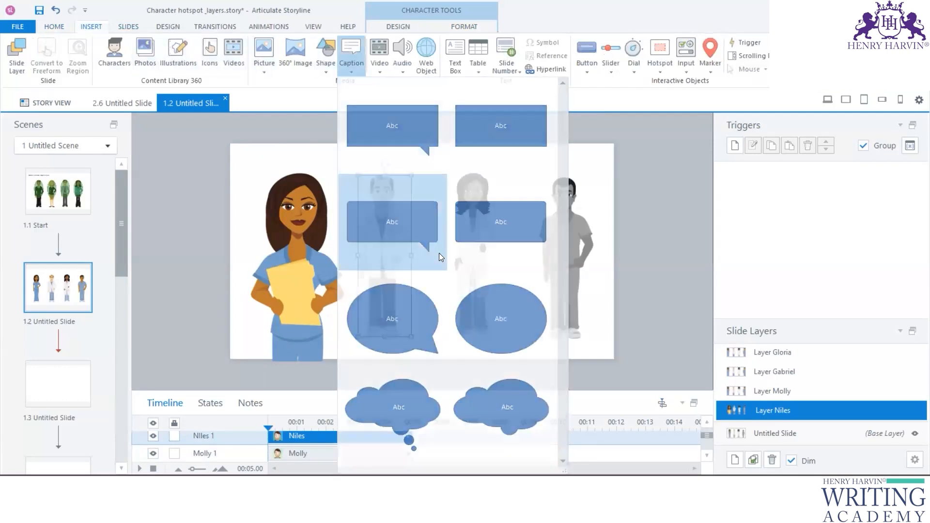
pyautogui.moveTo(322, 262)
pyautogui.mouseDown()
pyautogui.moveTo(370, 287)
pyautogui.moveTo(603, 236)
pyautogui.moveTo(479, 233)
pyautogui.mouseUp()
pyautogui.moveTo(498, 292); pyautogui.dragTo(364, 294)
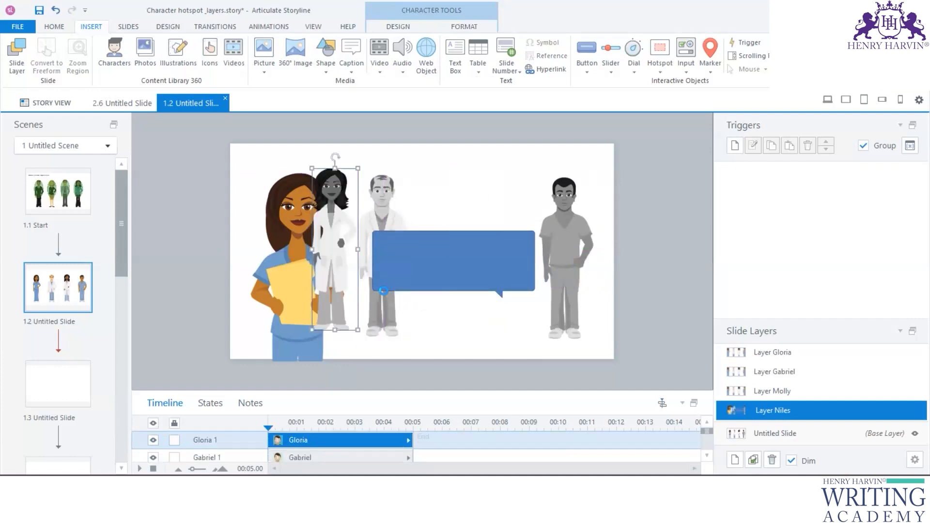
pyautogui.hotkey('ctrl', 'z')
# Step: Send the three grayed-out characters on Layer Niles to the back, behind the caption
pyautogui.click(498, 289)
pyautogui.click(479, 201)
pyautogui.keyDown('shift'); pyautogui.click(380, 206); pyautogui.keyUp('shift')
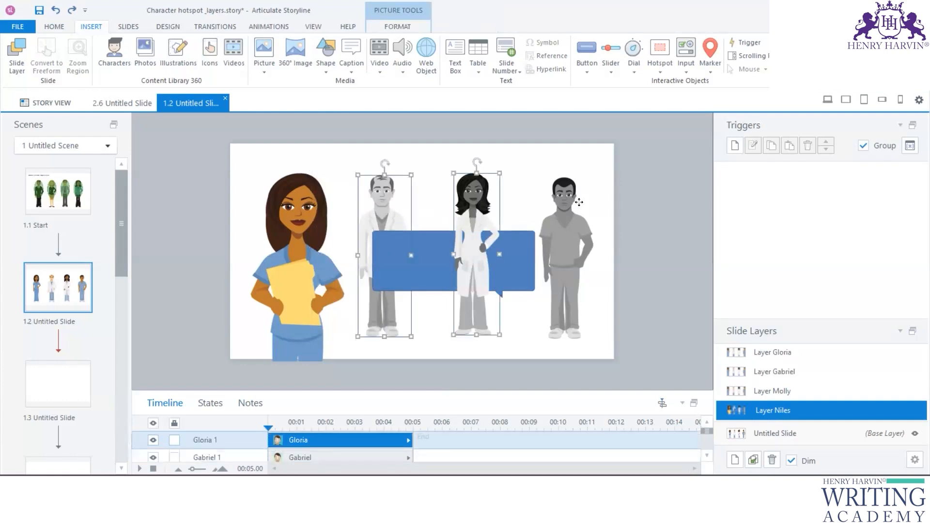
pyautogui.keyDown('shift'); pyautogui.click(579, 202); pyautogui.keyUp('shift')
pyautogui.click(397, 27)
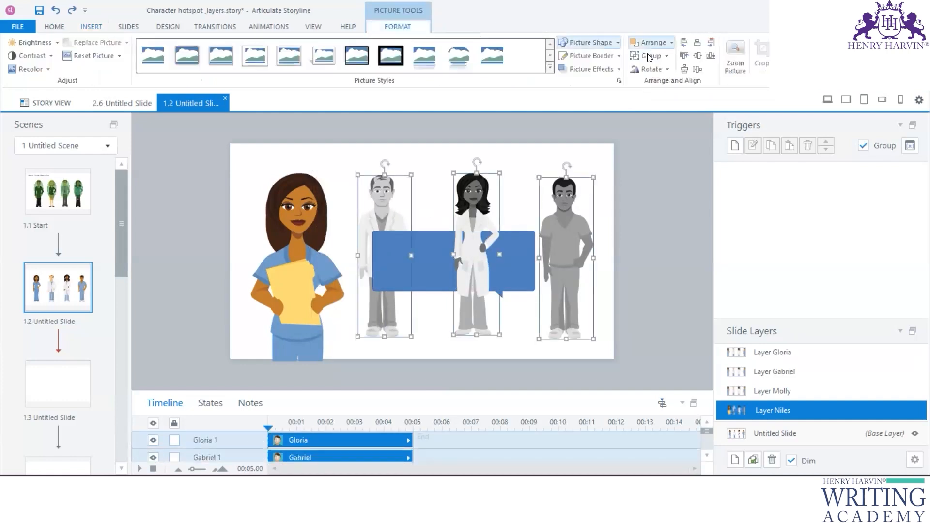
pyautogui.click(668, 43)
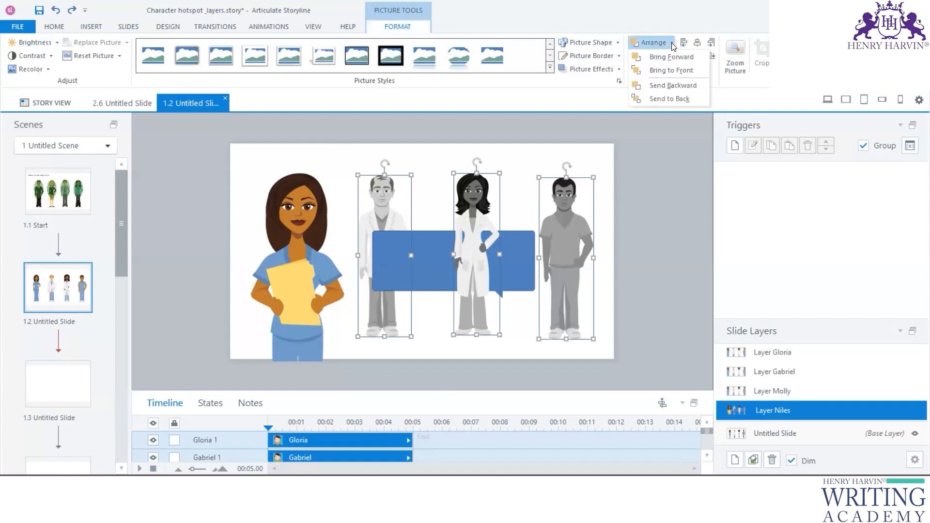
pyautogui.click(668, 99)
# Step: Point the caption's tail at the enlarged woman, make the caption taller and shift it slightly towards her
pyautogui.click(516, 275)
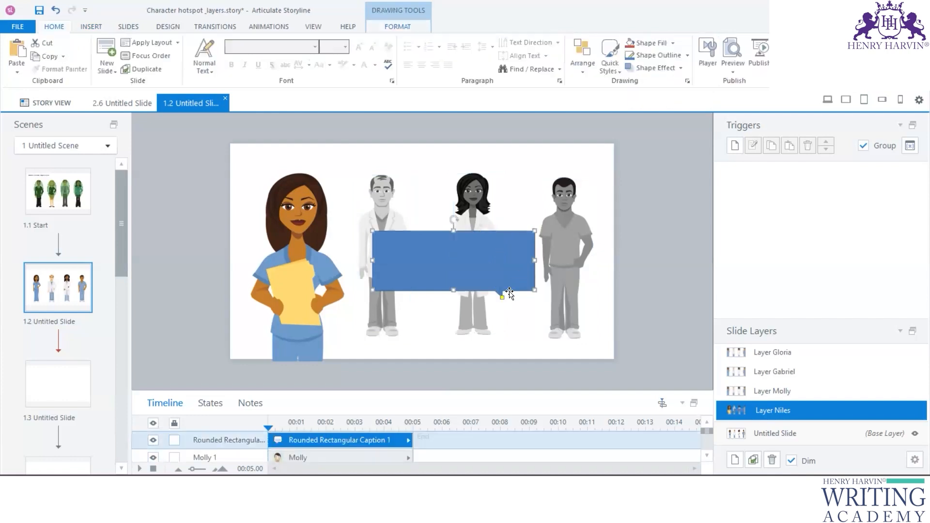
pyautogui.moveTo(363, 277); pyautogui.dragTo(358, 277)
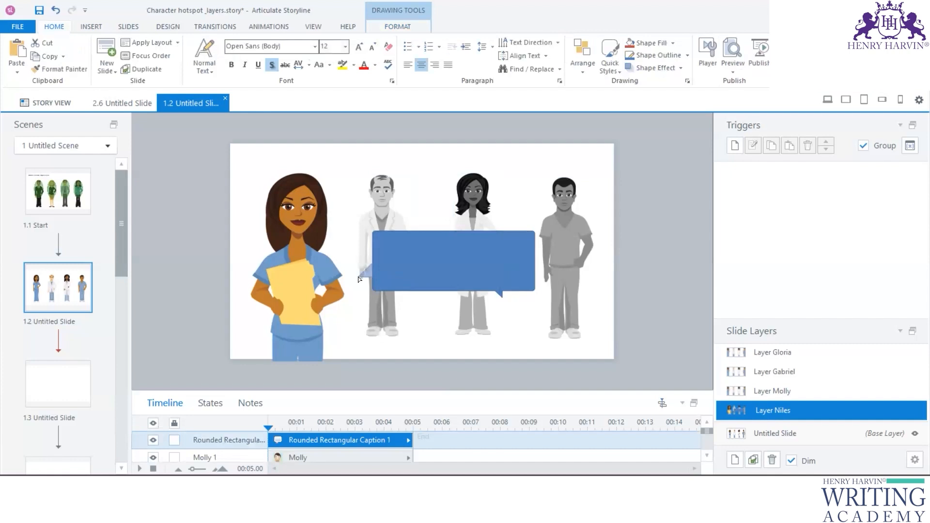
pyautogui.moveTo(453, 304)
pyautogui.mouseDown()
pyautogui.moveTo(455, 339)
pyautogui.moveTo(453, 320)
pyautogui.mouseUp()
pyautogui.moveTo(441, 234); pyautogui.dragTo(436, 230)
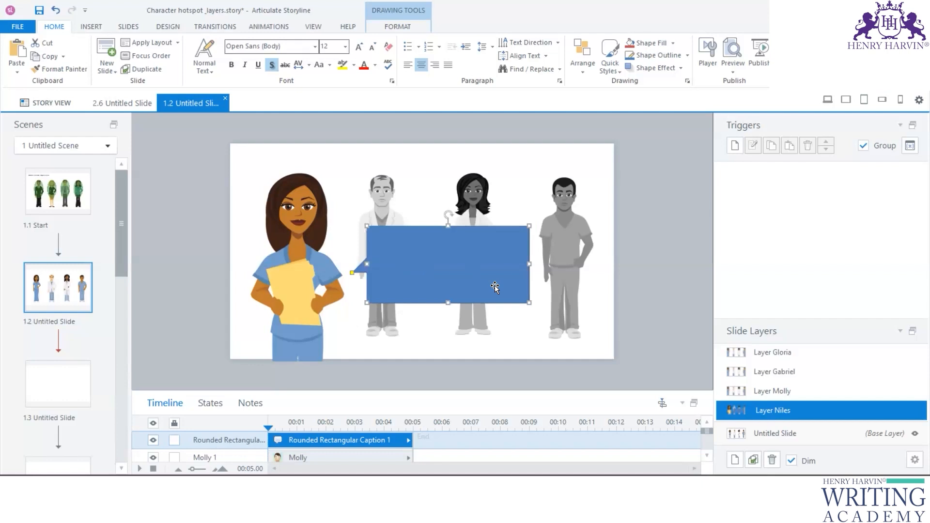
# Step: Check which character is Molly on Layer Molly, and rename that layer as LayerNiles
pyautogui.click(773, 392)
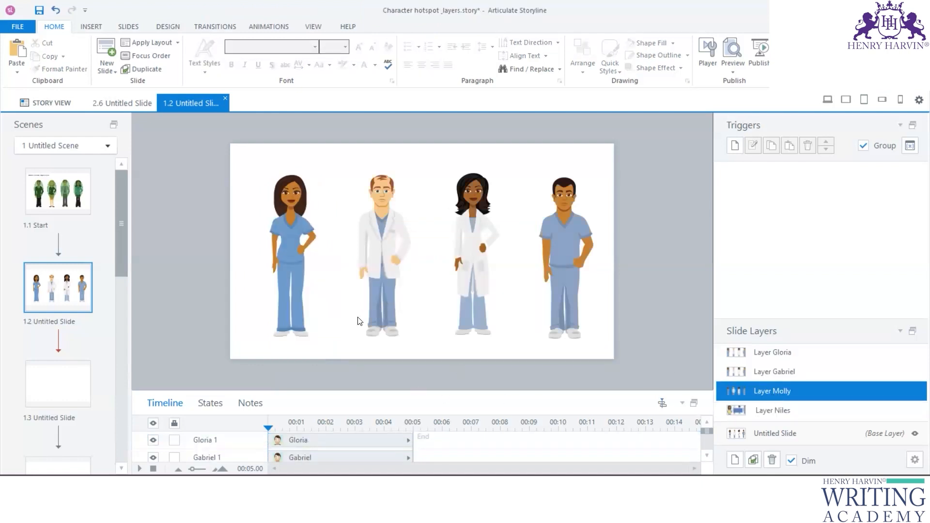
pyautogui.moveTo(297, 388); pyautogui.dragTo(307, 306)
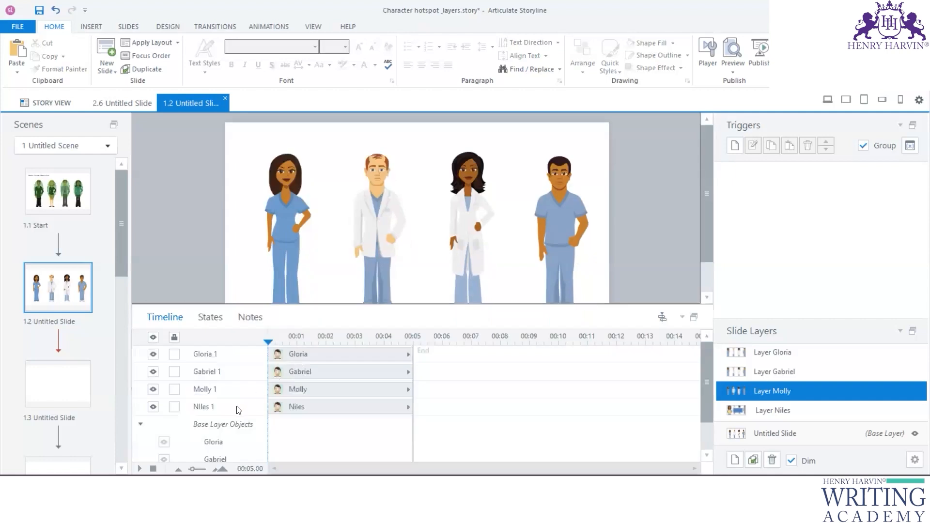
pyautogui.click(222, 390)
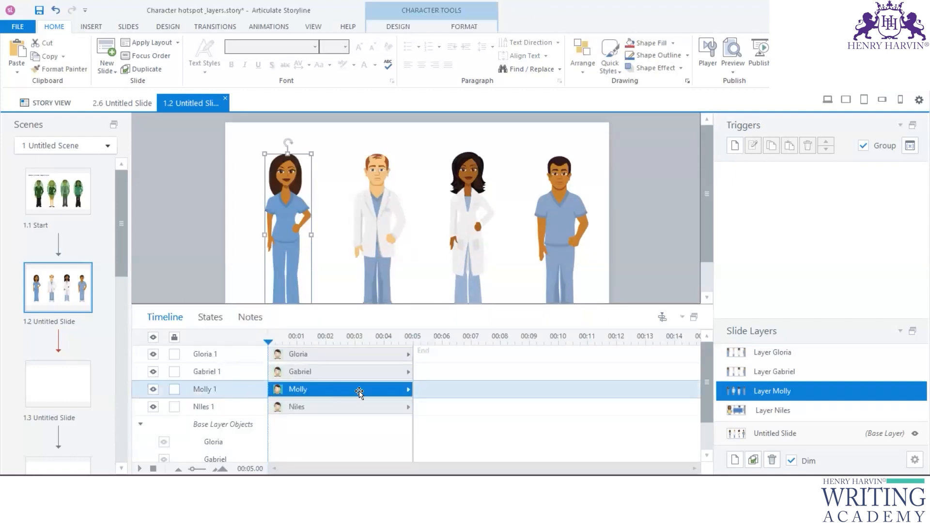
pyautogui.click(773, 411)
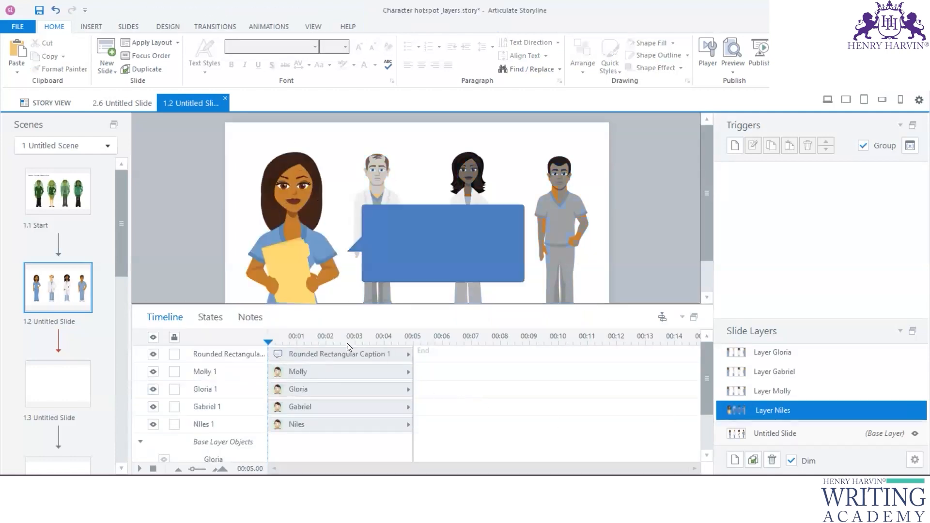
pyautogui.doubleClick(788, 392)
pyautogui.moveTo(774, 391); pyautogui.dragTo(798, 393)
pyautogui.press('BackSpace')
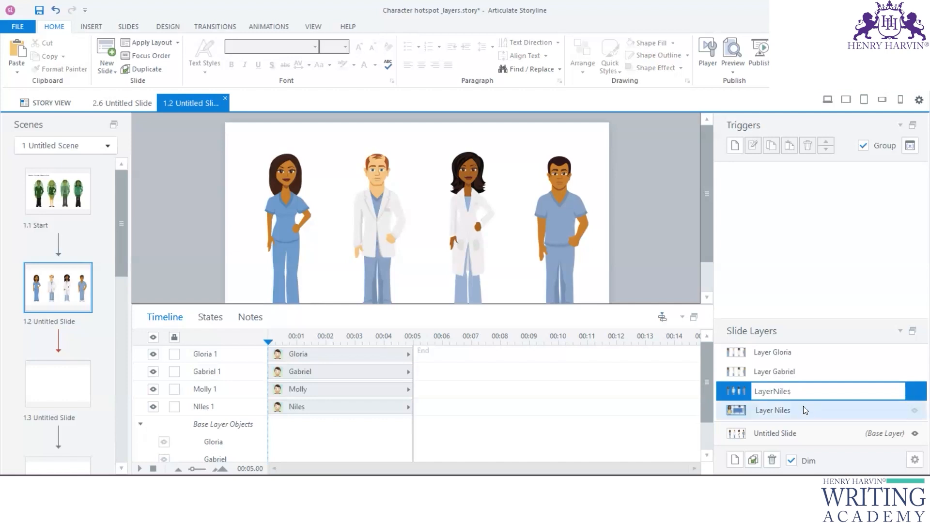
# Step: Rename the layer with the caption as Layer Molly and correct the name of LayerNiles to Layer Niles
pyautogui.doubleClick(780, 411)
pyautogui.moveTo(780, 410); pyautogui.dragTo(811, 409)
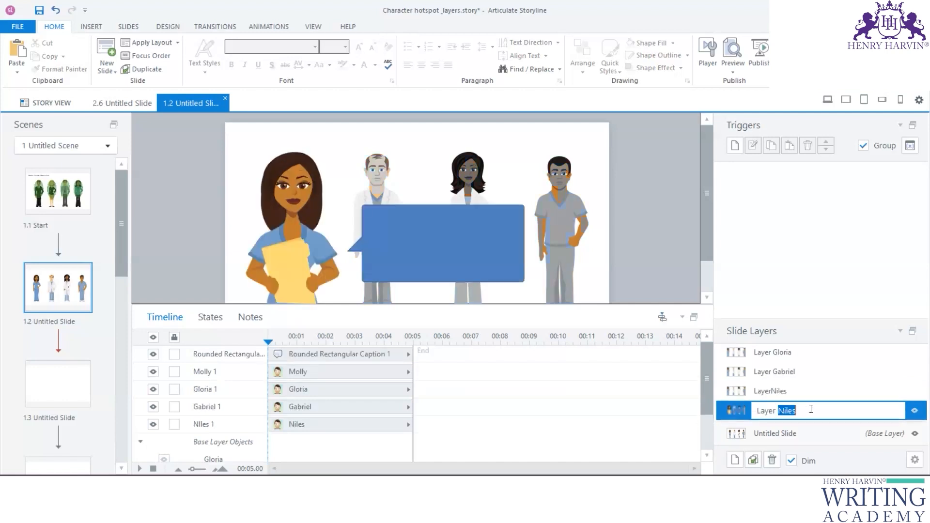
pyautogui.write('MOl')
pyautogui.doubleClick(785, 390)
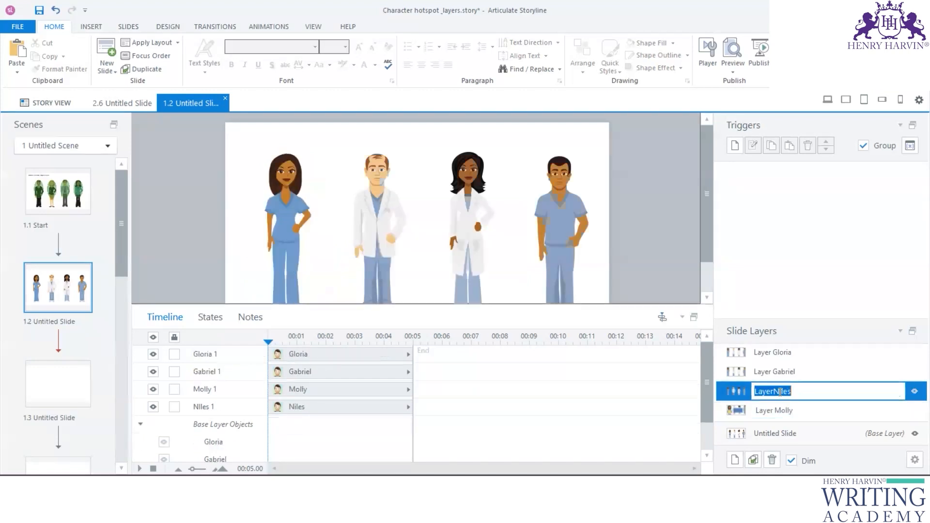
pyautogui.click(604, 264)
# Step: Set the initial state of the Molly character on the newly named Layer Niles to Disabled
pyautogui.click(379, 222)
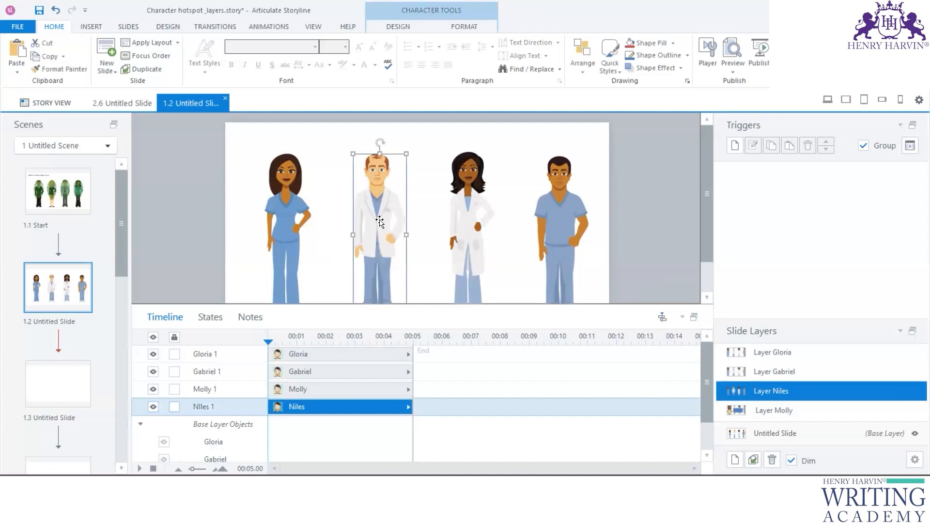
pyautogui.click(301, 231)
pyautogui.click(210, 317)
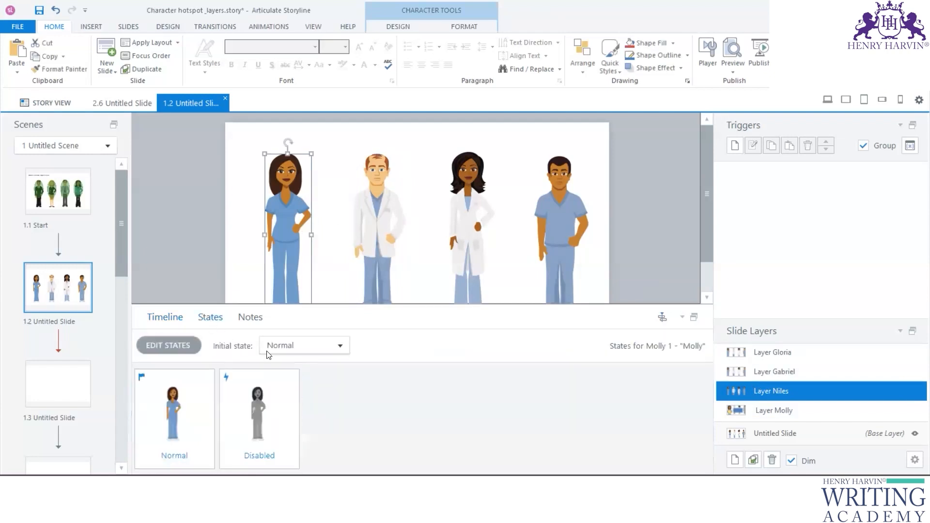
pyautogui.click(340, 345)
pyautogui.click(301, 377)
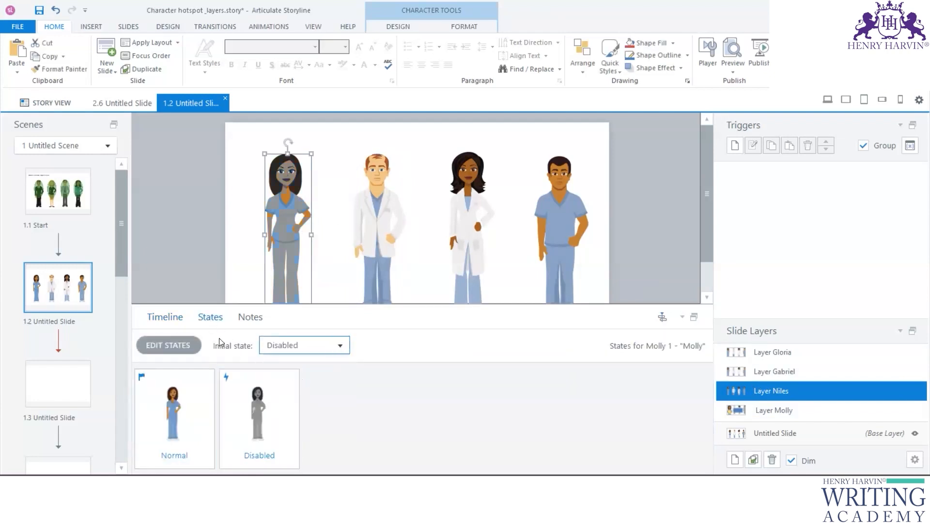
pyautogui.click(231, 233)
# Step: Set the initial states of the Gloria and Gabriel characters on Layer Niles to Disabled
pyautogui.click(470, 219)
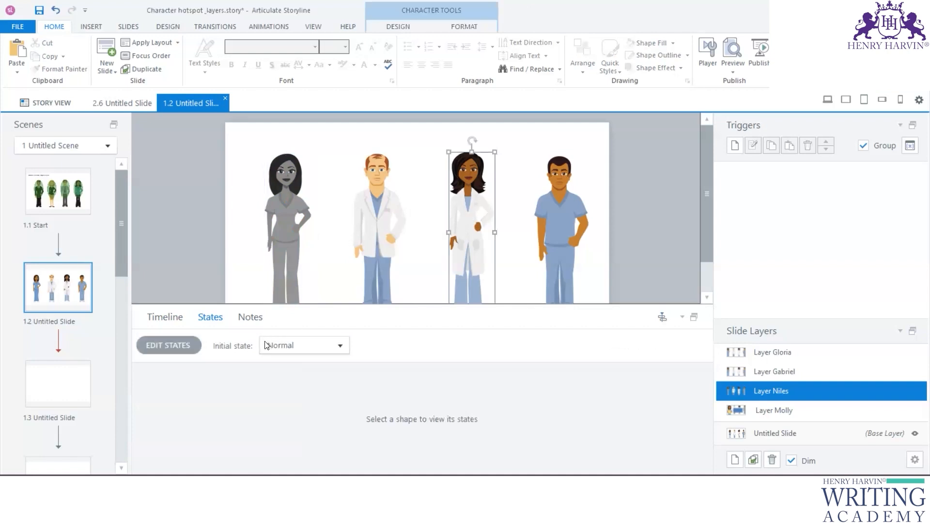
pyautogui.click(340, 346)
pyautogui.click(299, 383)
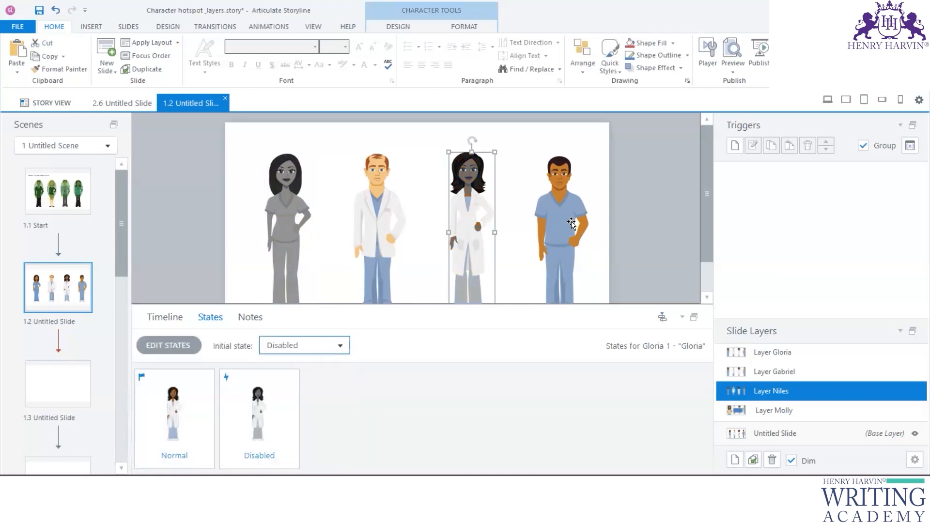
pyautogui.click(571, 222)
pyautogui.click(340, 346)
pyautogui.click(305, 382)
pyautogui.click(210, 278)
pyautogui.click(165, 320)
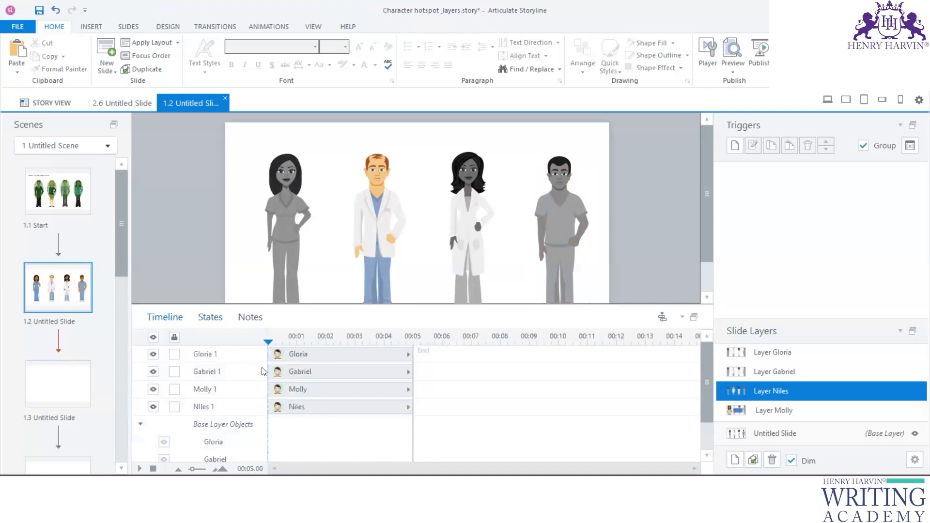
# Step: Change the pose of the Niles character on Layer Niles to Holding suitcase
pyautogui.click(378, 245)
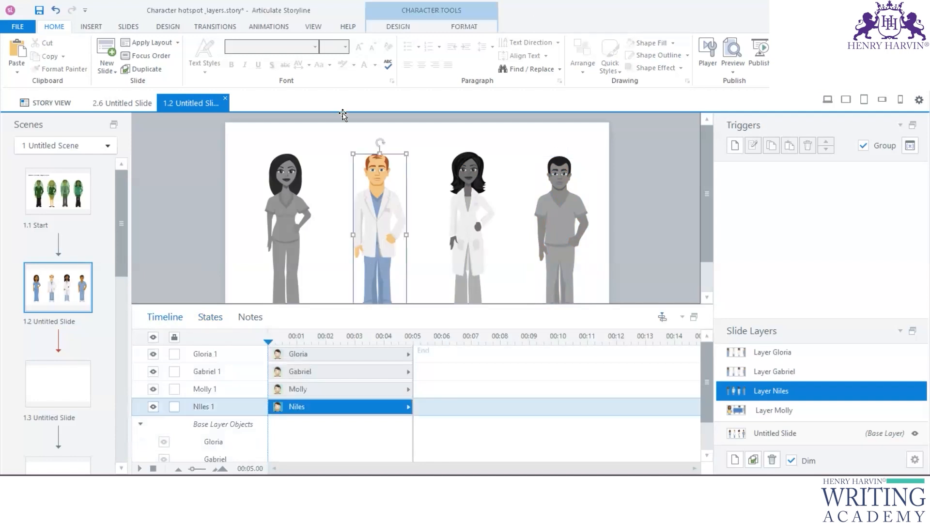
pyautogui.click(409, 30)
pyautogui.click(87, 54)
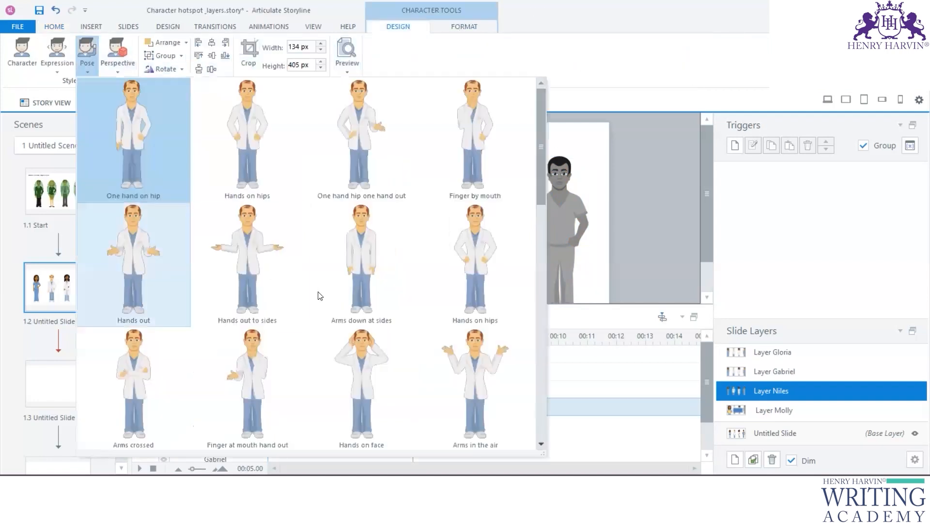
pyautogui.scroll(-5, 320, 296)
pyautogui.scroll(-2, 320, 303)
pyautogui.scroll(8, 320, 302)
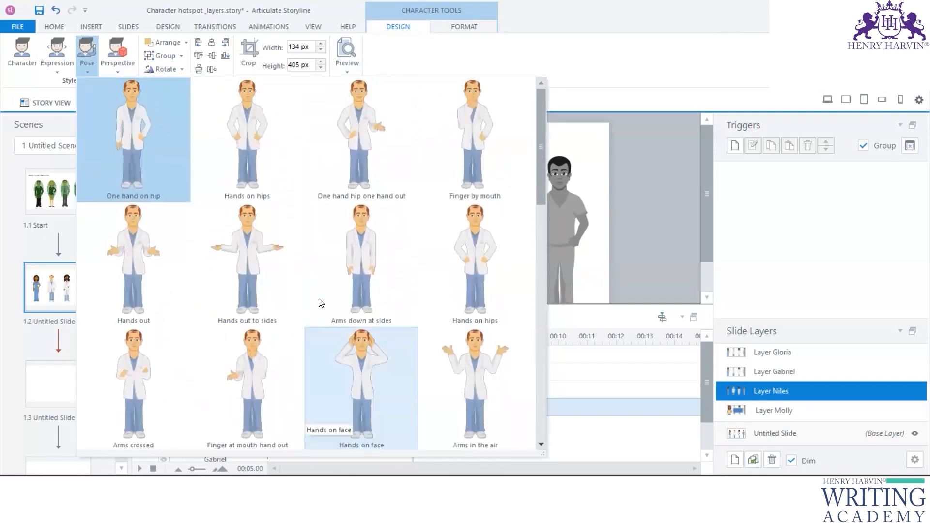
pyautogui.scroll(-3, 352, 258)
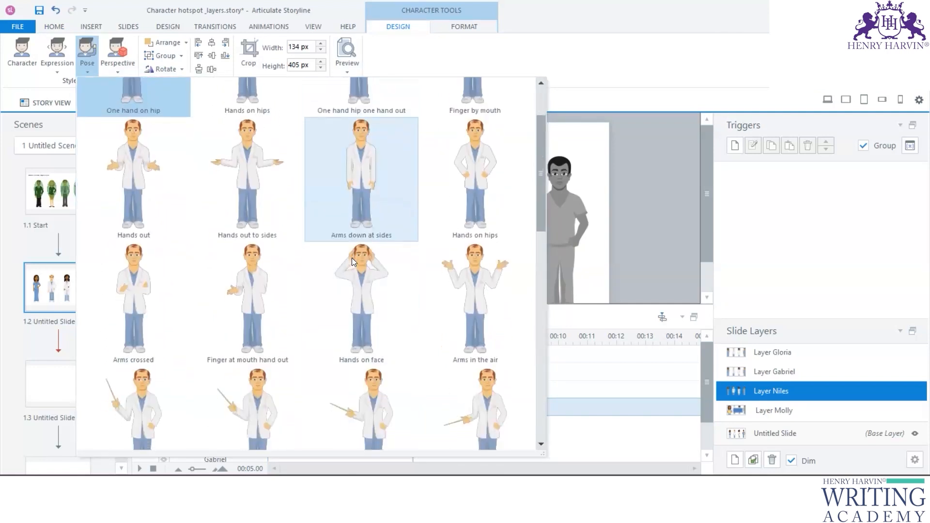
pyautogui.scroll(-3, 352, 259)
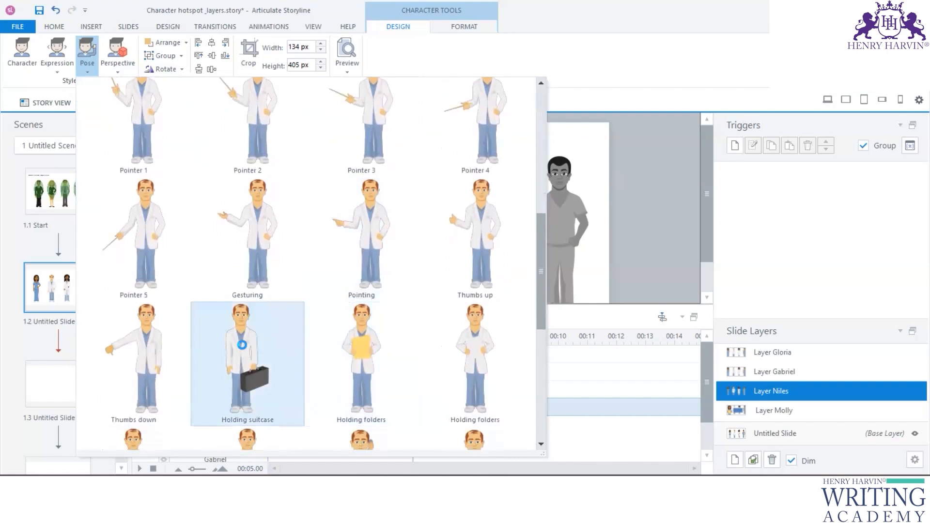
pyautogui.click(242, 345)
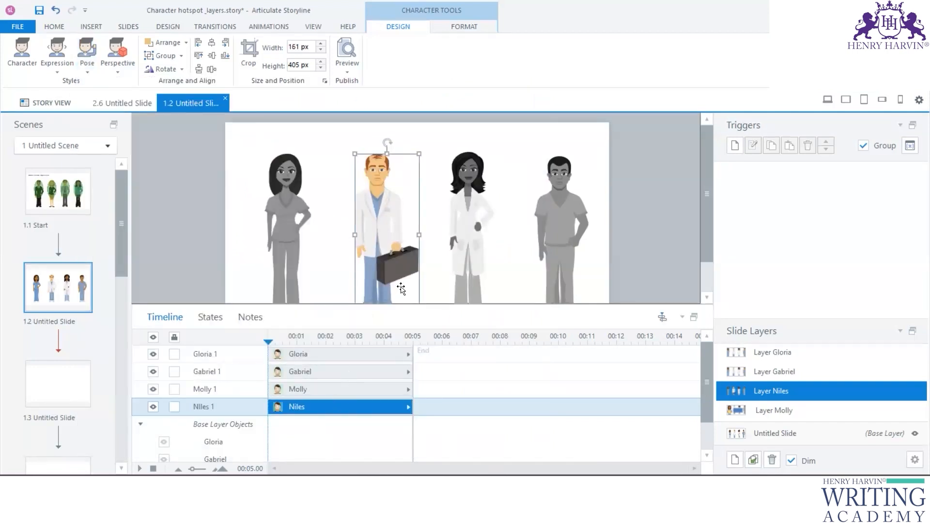
# Step: Enlarge the Niles character to 242 × 611 px and shift him away from the woman in the white coat
pyautogui.moveTo(415, 305); pyautogui.dragTo(415, 373)
pyautogui.moveTo(424, 371); pyautogui.dragTo(460, 430)
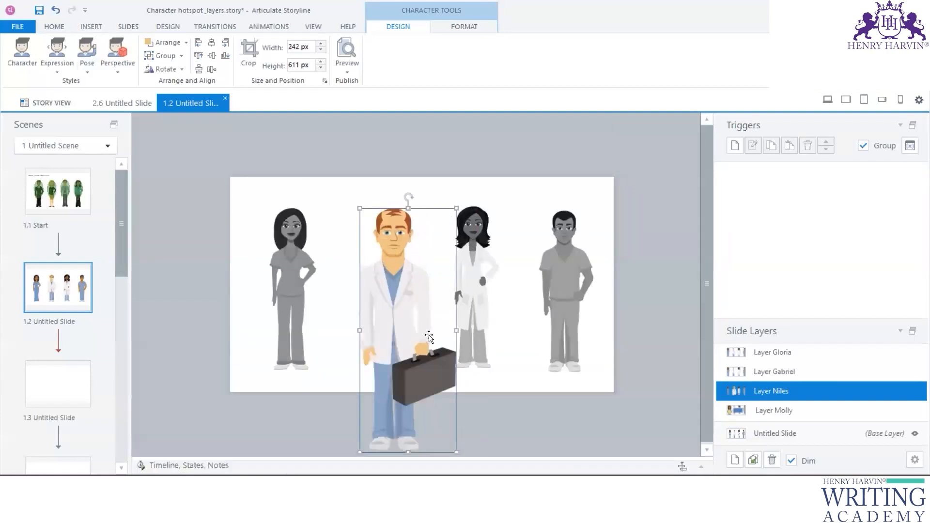
pyautogui.moveTo(409, 319); pyautogui.dragTo(389, 315)
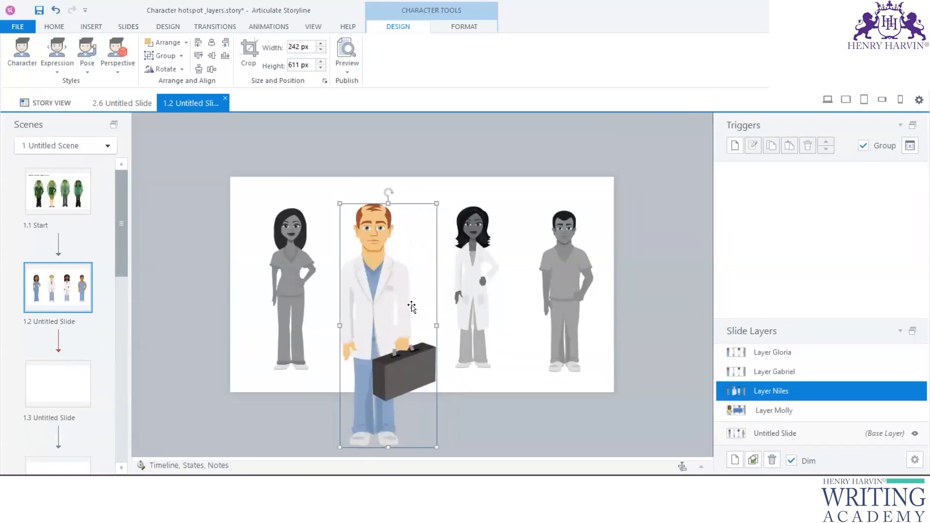
# Step: Crop the enlarged Niles character's legs at the lower edge of the slide
pyautogui.click(463, 25)
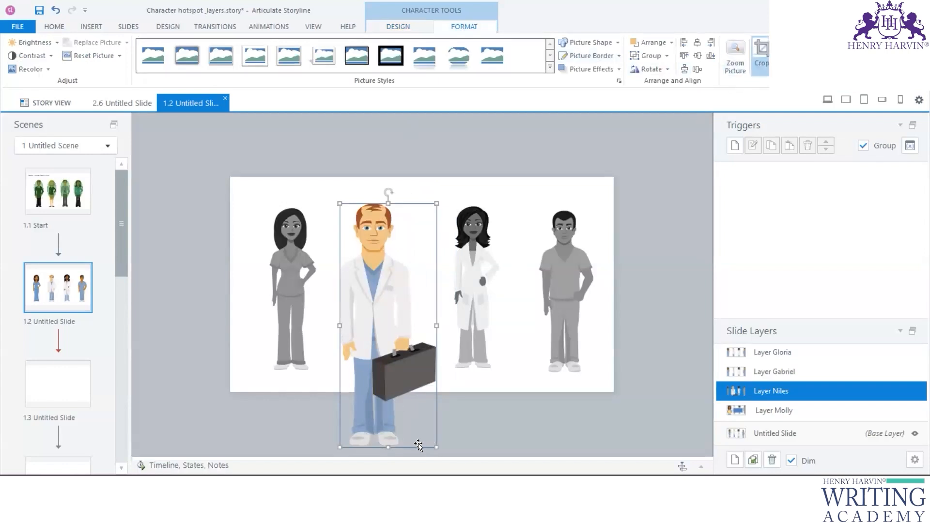
pyautogui.moveTo(386, 442); pyautogui.dragTo(390, 393)
pyautogui.click(455, 417)
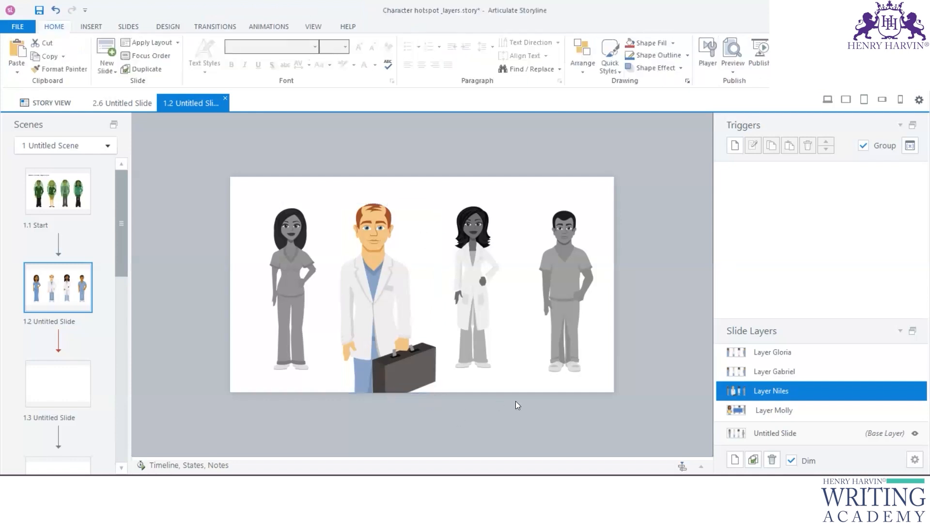
# Step: Compare Layer Molly with Layer Niles, and enlarge the cropped Niles character a little, so he extends below the slide
pyautogui.click(777, 412)
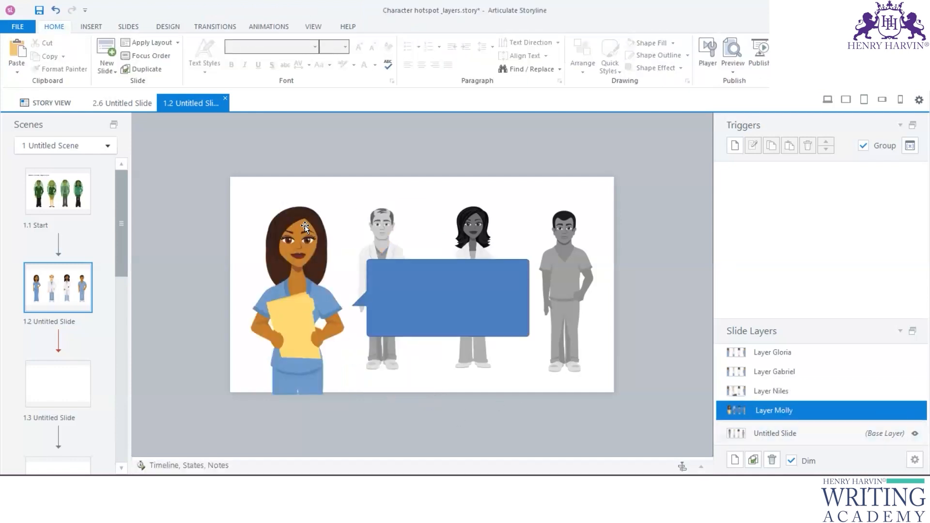
pyautogui.click(756, 387)
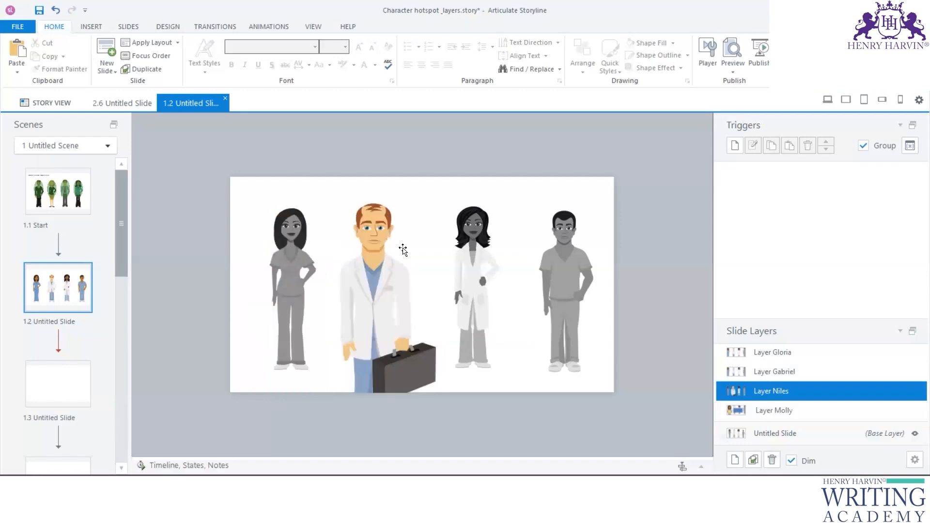
pyautogui.click(397, 259)
pyautogui.moveTo(340, 394); pyautogui.dragTo(328, 414)
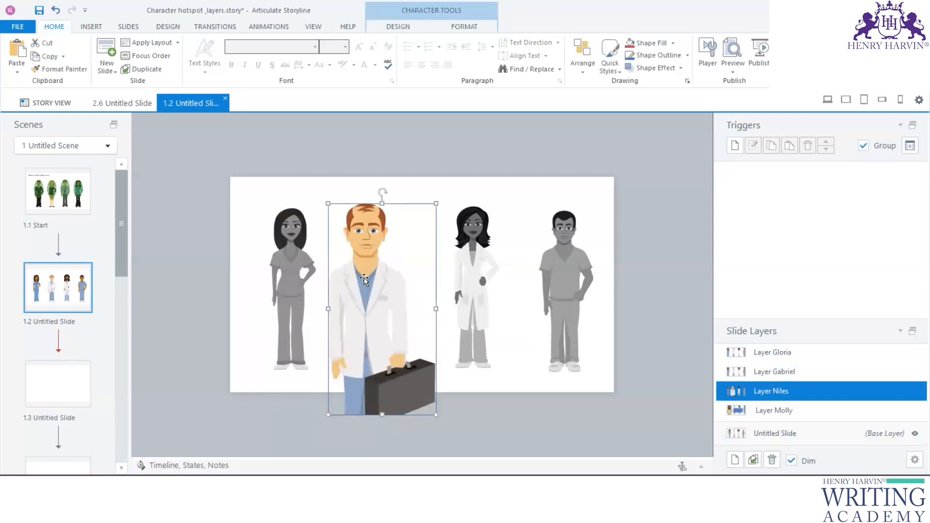
# Step: Change the pose of the enlarged Niles character on Layer Niles to Holding folders with the white sheet
pyautogui.click(466, 28)
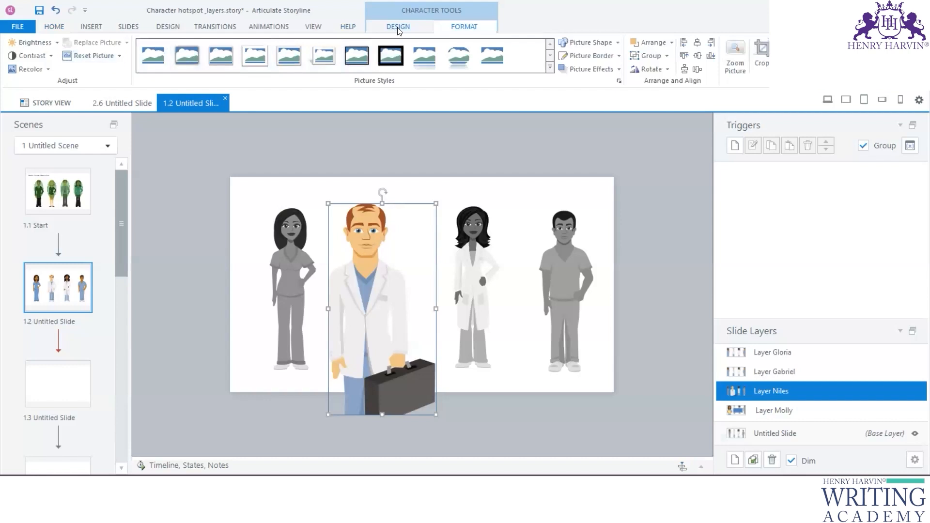
pyautogui.click(399, 28)
pyautogui.click(90, 67)
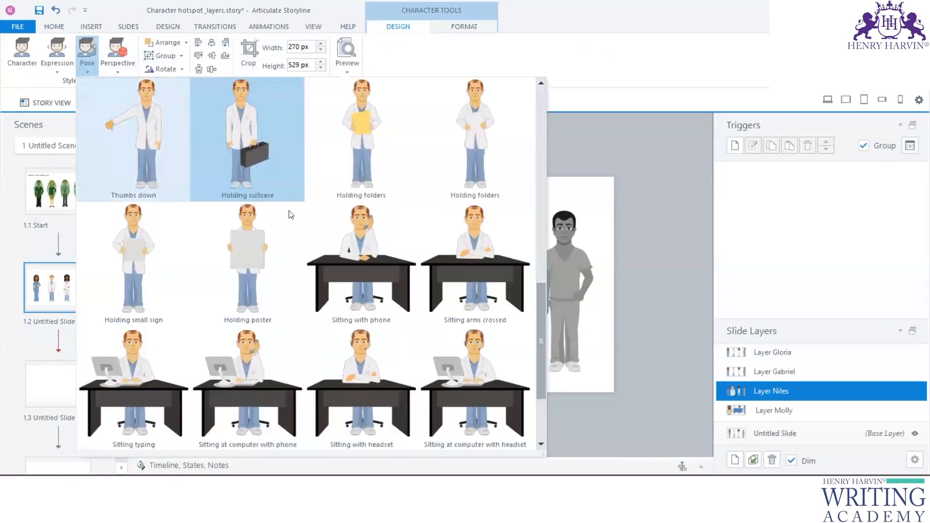
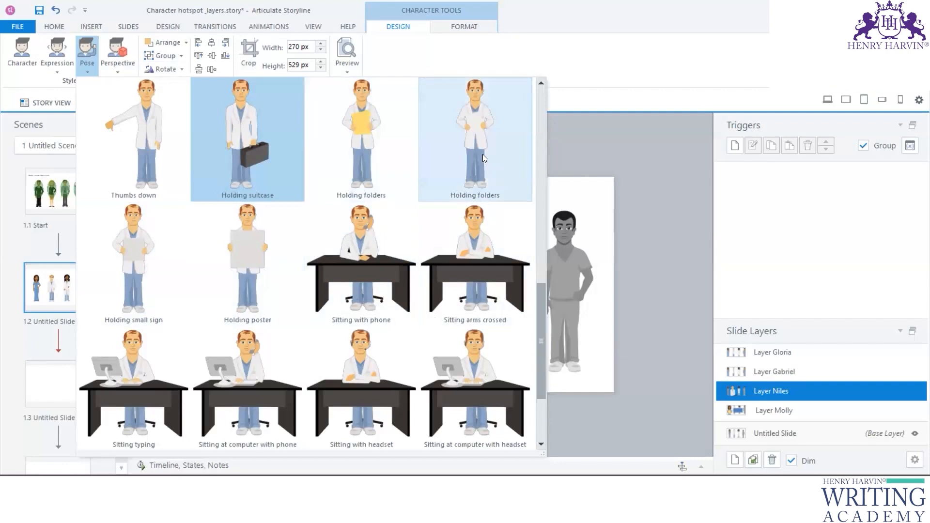
pyautogui.click(483, 154)
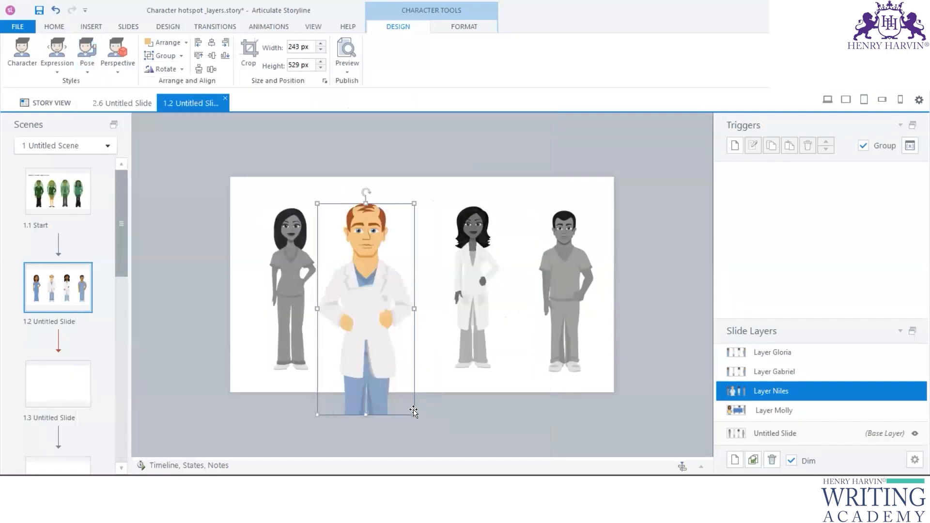
# Step: Enlarge the Niles character to 276 × 600 px and crop his legs at the slide's lower edge
pyautogui.moveTo(416, 416); pyautogui.dragTo(443, 444)
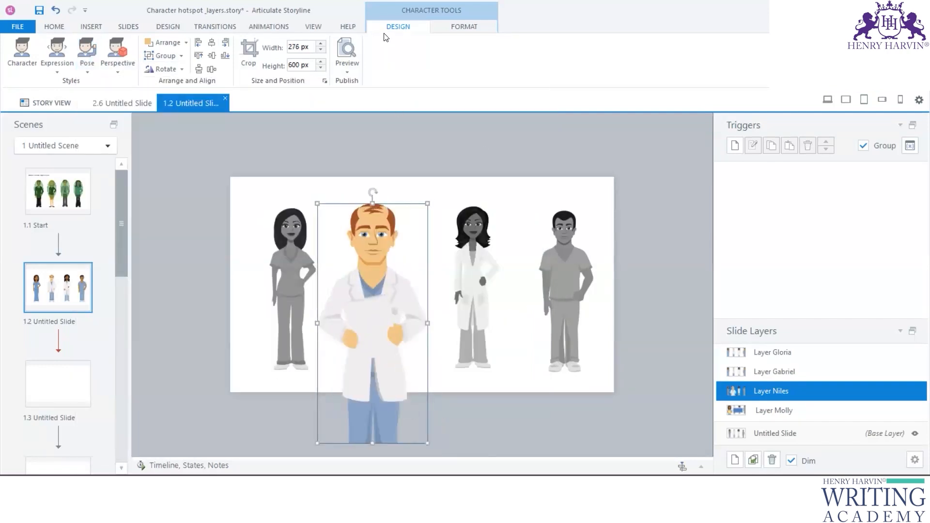
pyautogui.click(464, 26)
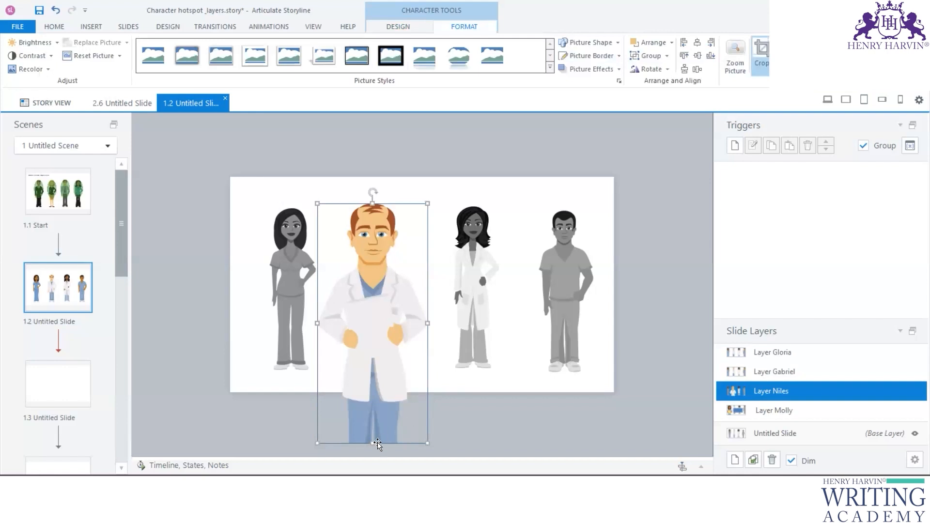
pyautogui.moveTo(372, 442); pyautogui.dragTo(372, 395)
pyautogui.moveTo(372, 393); pyautogui.dragTo(372, 394)
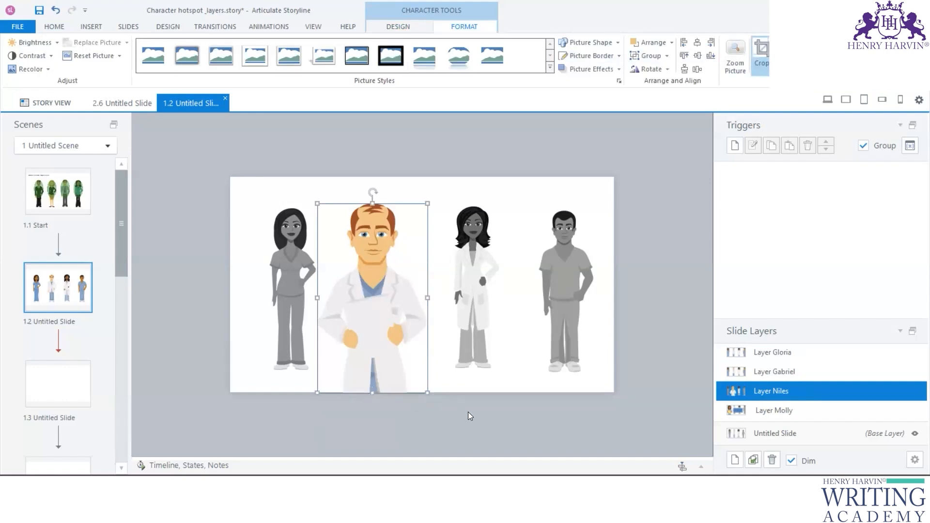
pyautogui.click(469, 412)
pyautogui.click(393, 300)
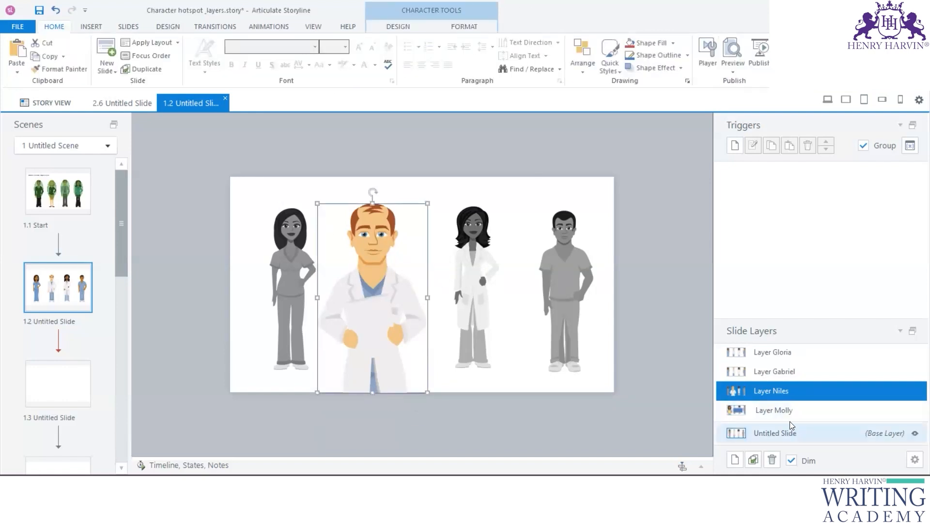
# Step: Copy the blue caption from Layer Molly to Layer Niles and place it beside Niles with its pointer toward him
pyautogui.click(722, 409)
pyautogui.click(473, 296)
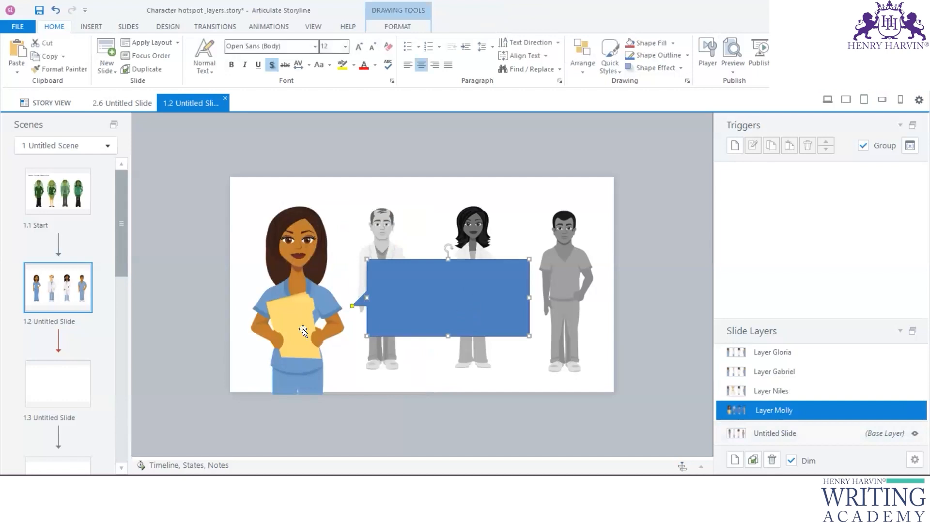
pyautogui.click(780, 391)
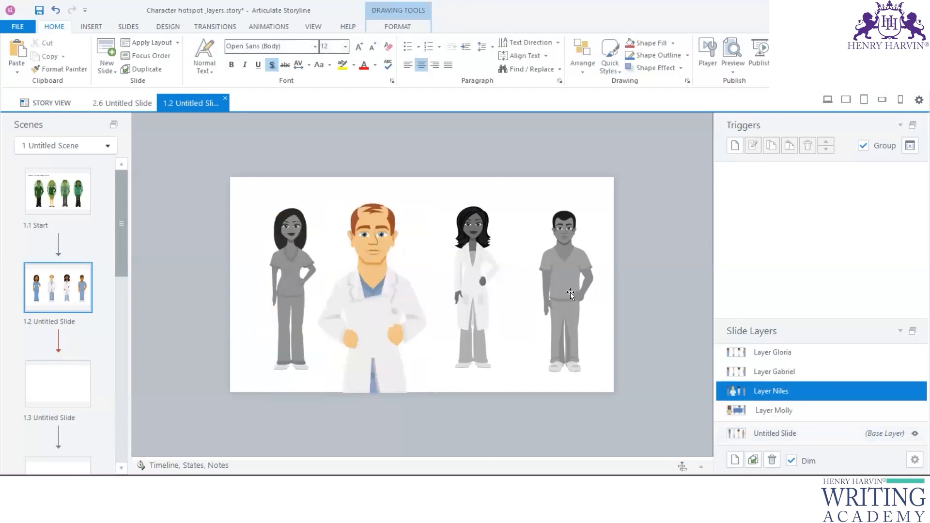
pyautogui.hotkey('ctrl', 'v')
pyautogui.moveTo(483, 263); pyautogui.dragTo(547, 272)
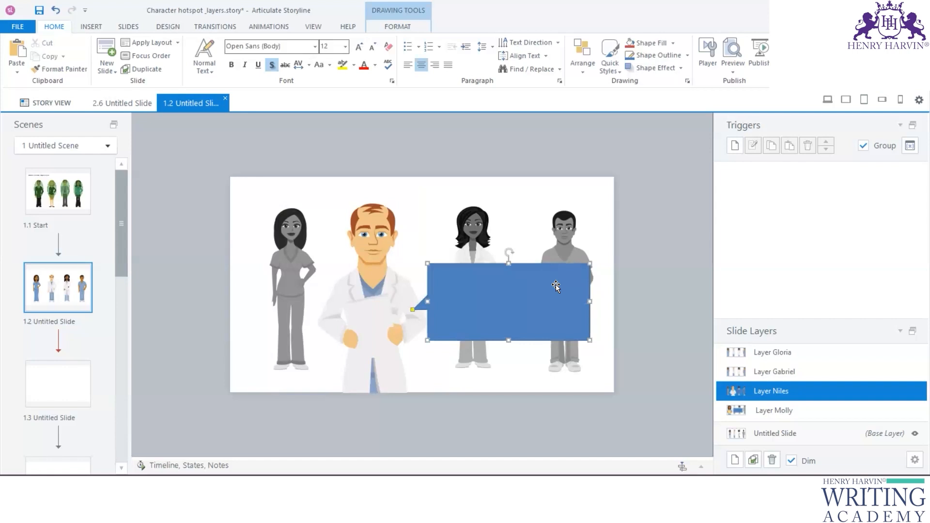
# Step: Paste the caption onto Layer Gabriel and flip it so its pointer faces Gabriel, placing it over Molly and Niles
pyautogui.click(763, 370)
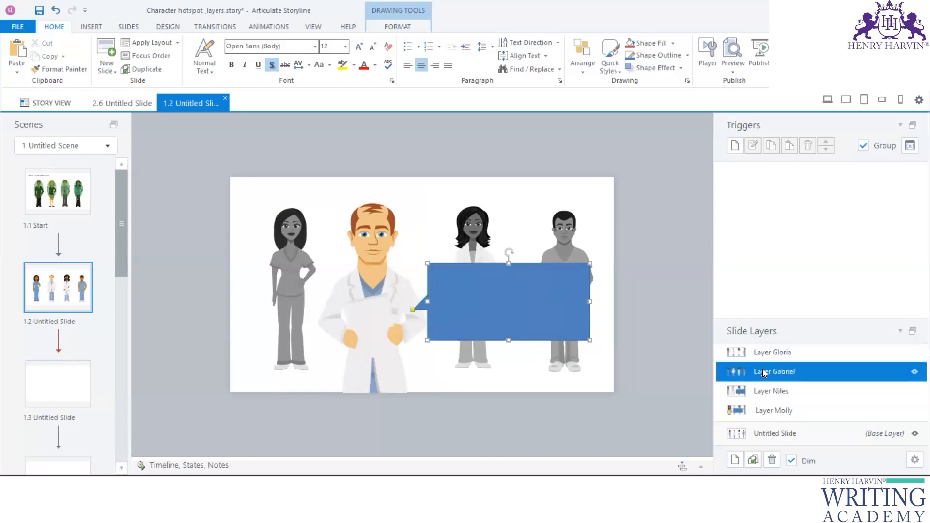
pyautogui.hotkey('ctrl', 'v')
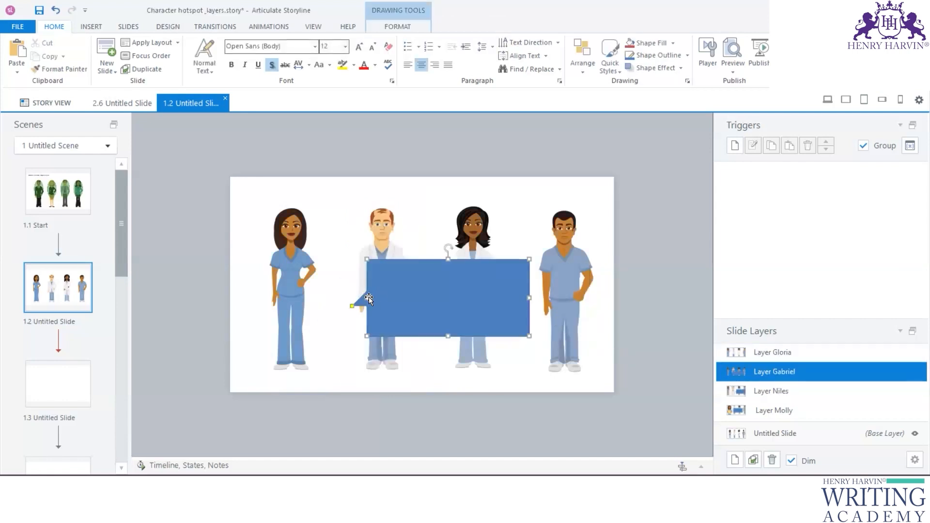
pyautogui.moveTo(502, 308); pyautogui.dragTo(551, 308)
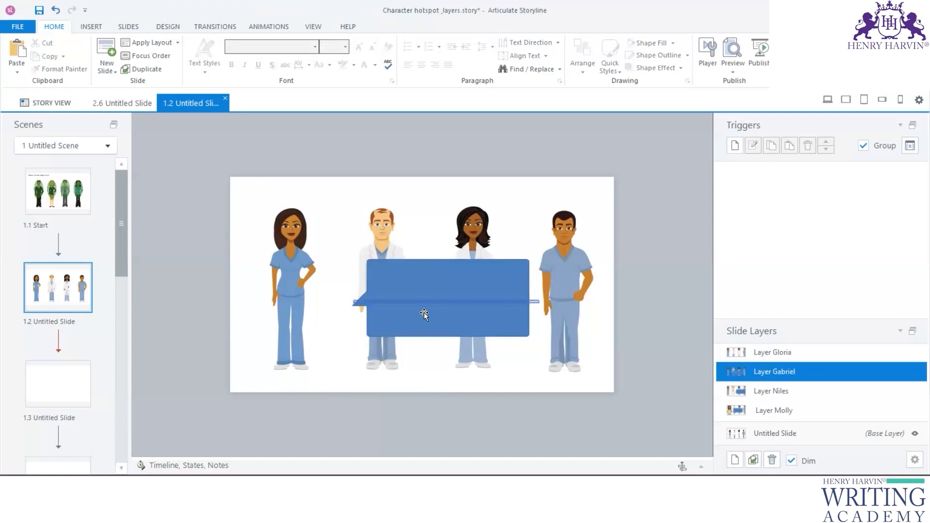
pyautogui.click(356, 304)
pyautogui.moveTo(353, 307); pyautogui.dragTo(418, 310)
pyautogui.moveTo(540, 309); pyautogui.dragTo(539, 310)
pyautogui.moveTo(484, 279); pyautogui.dragTo(370, 258)
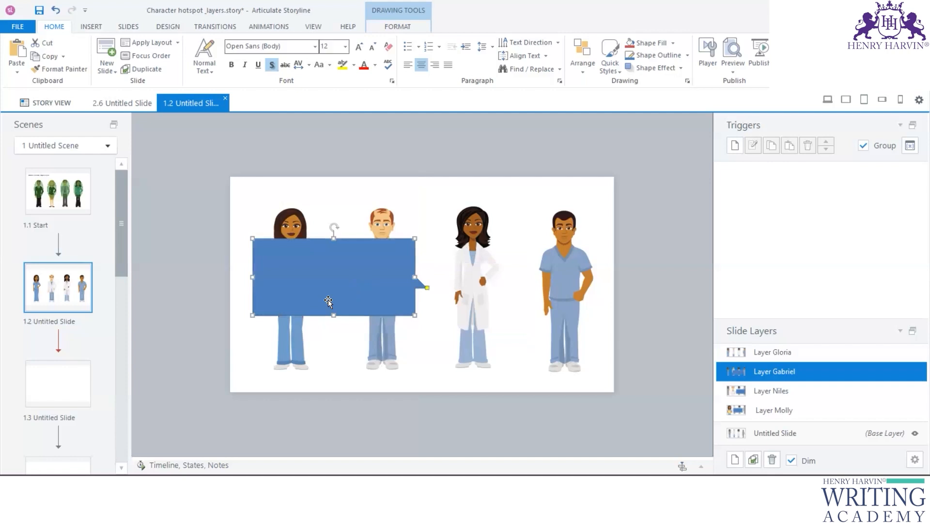
# Step: Set the initial state of the Molly and Niles characters on Layer Gabriel to Disabled
pyautogui.click(292, 333)
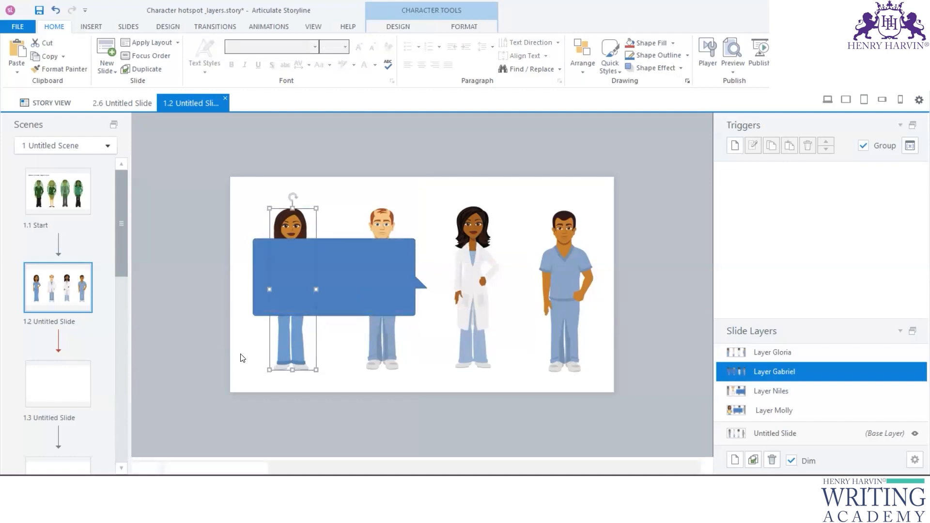
pyautogui.click(189, 465)
pyautogui.click(211, 322)
pyautogui.click(331, 352)
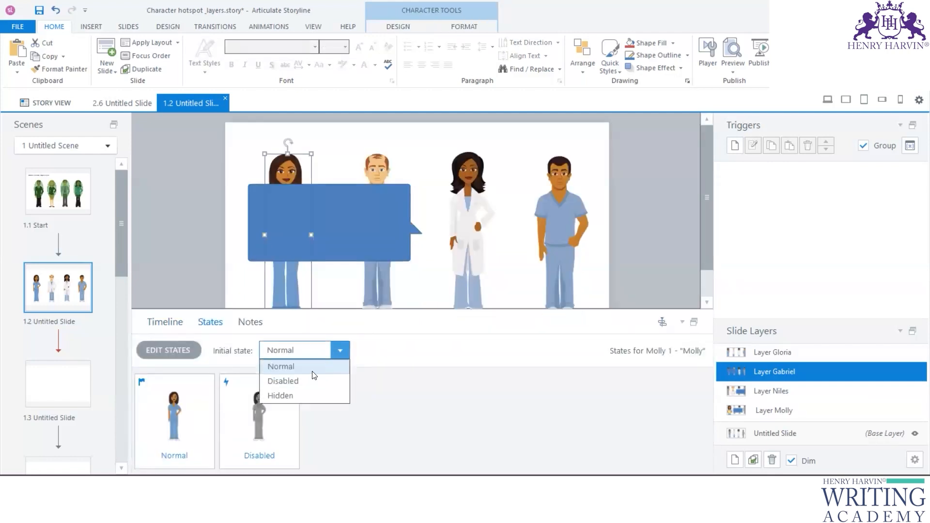
pyautogui.click(300, 381)
pyautogui.click(373, 166)
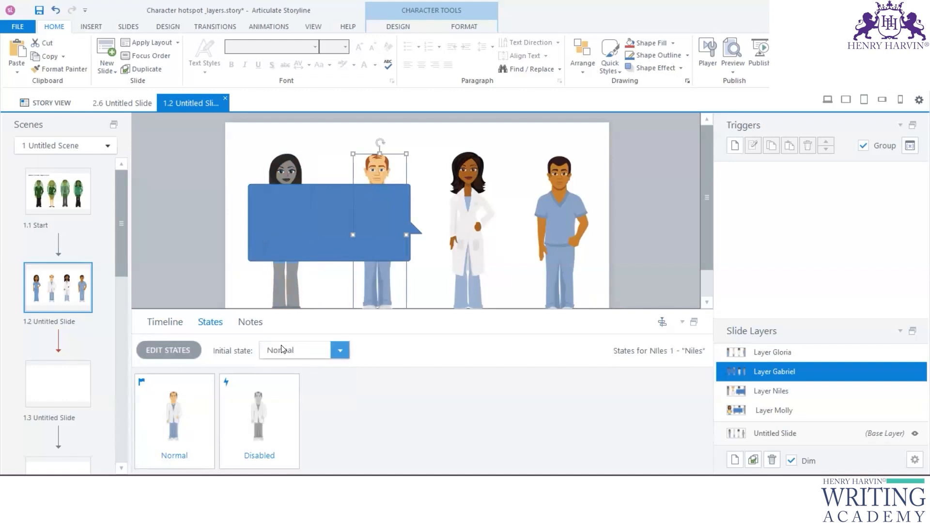
pyautogui.click(340, 351)
pyautogui.click(301, 379)
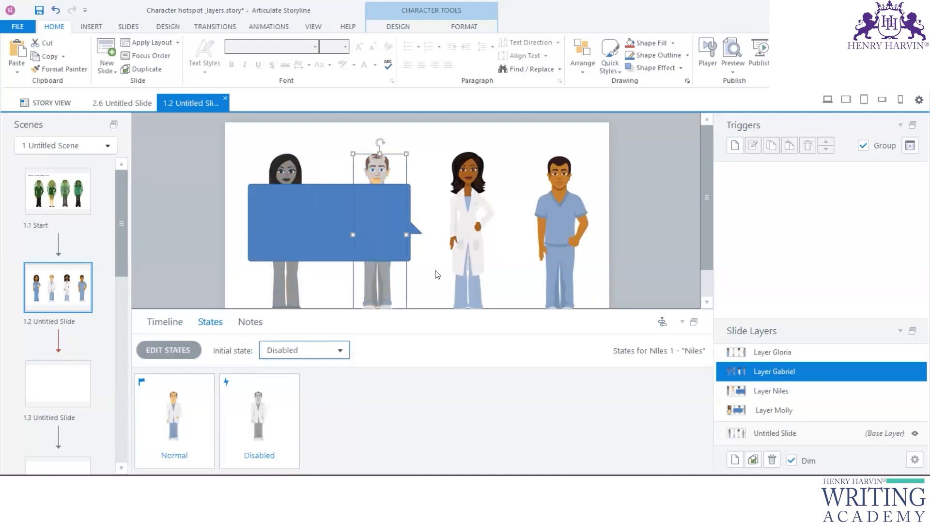
# Step: Move the caption next to Gabriel and set the Gloria character's initial state to Disabled
pyautogui.click(552, 229)
pyautogui.click(165, 322)
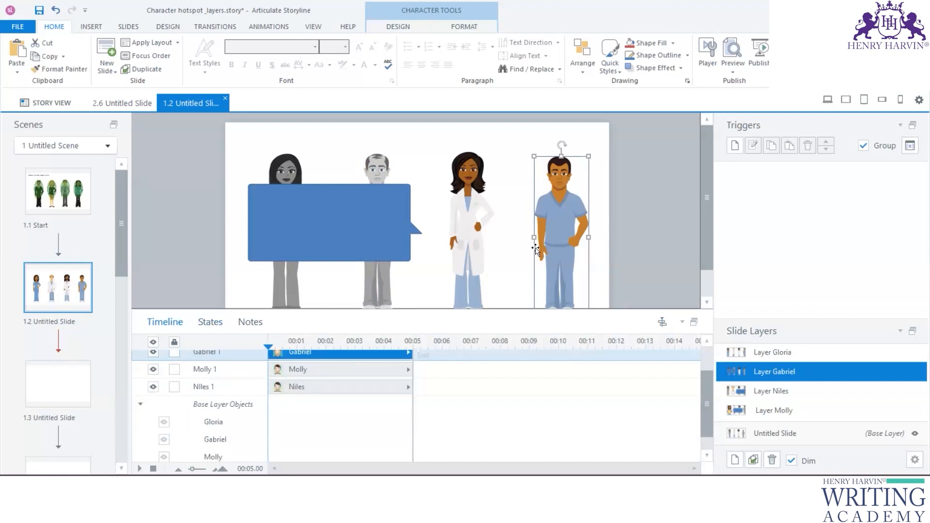
pyautogui.click(464, 266)
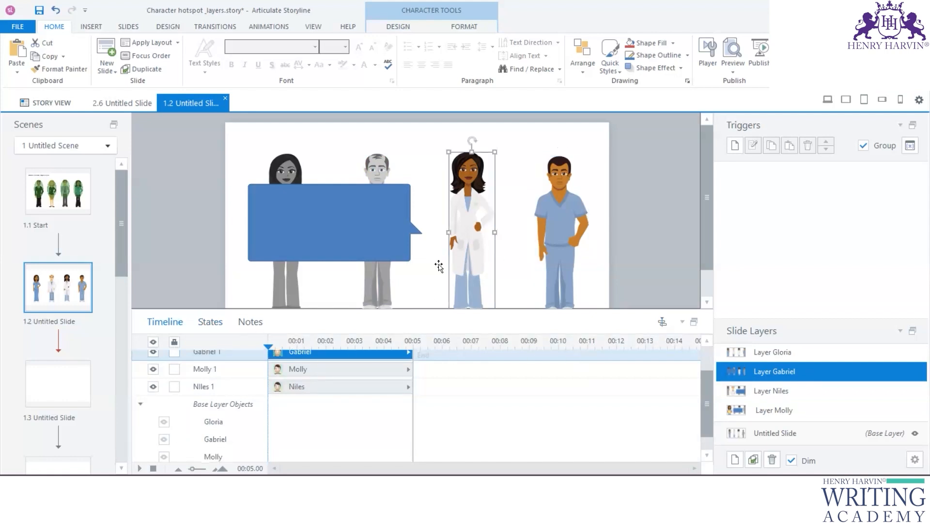
pyautogui.moveTo(424, 218); pyautogui.dragTo(529, 233)
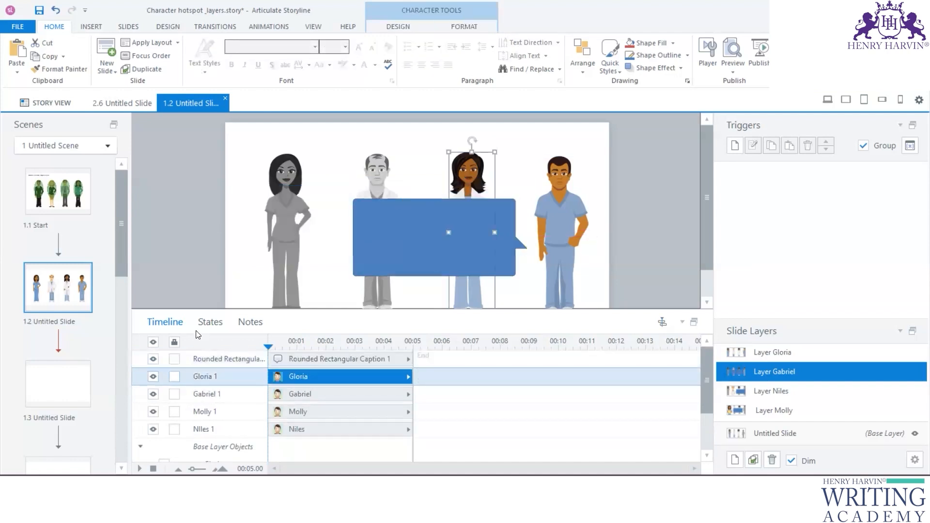
pyautogui.click(210, 322)
pyautogui.click(339, 350)
pyautogui.click(299, 384)
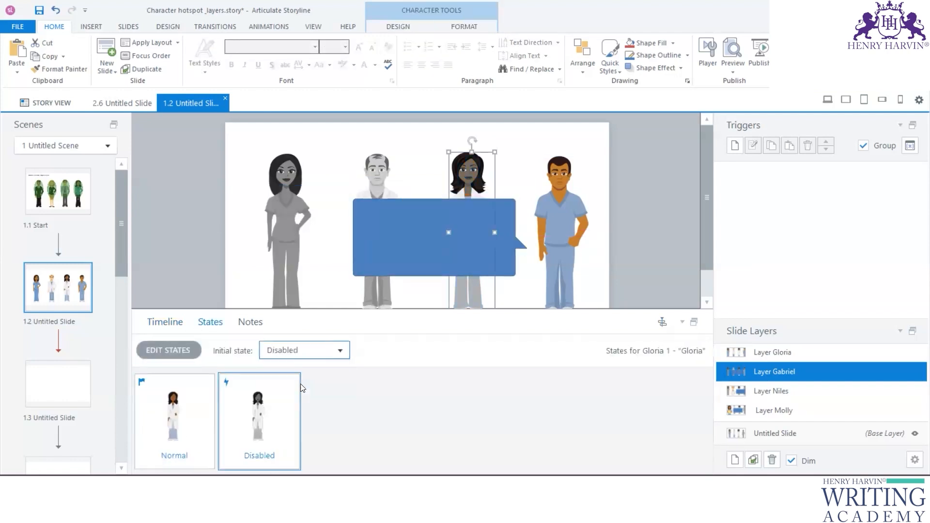
# Step: Change the pose of the Gabriel character on Layer Gabriel to Holding small sign
pyautogui.click(570, 233)
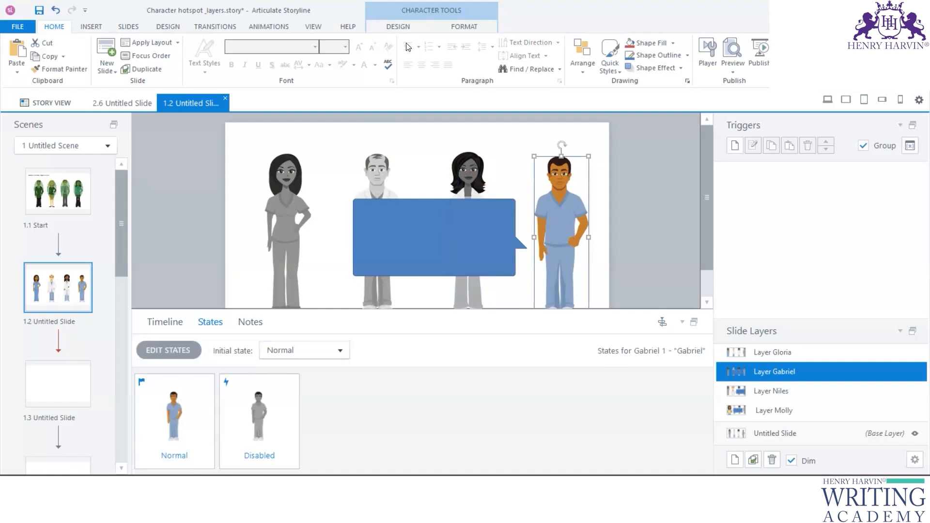
pyautogui.click(399, 27)
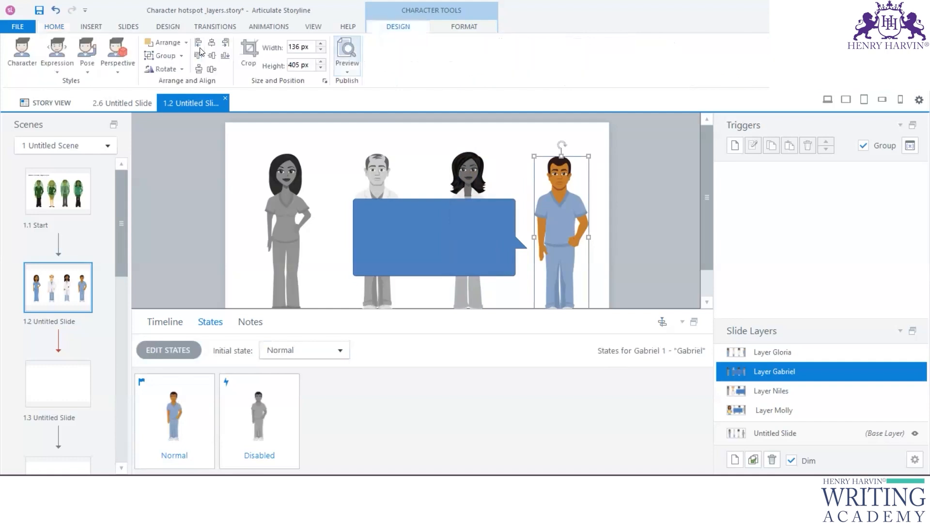
pyautogui.click(87, 54)
pyautogui.scroll(-3, 277, 232)
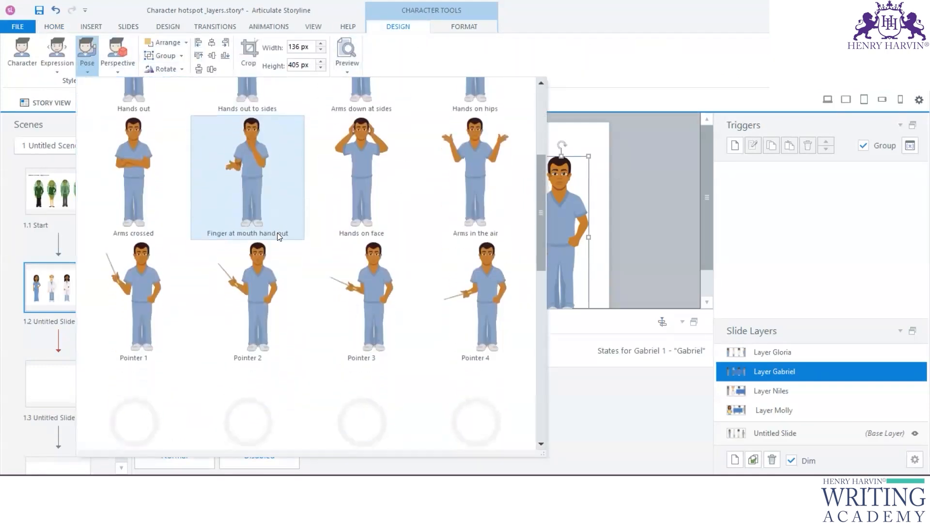
pyautogui.scroll(2, 277, 232)
pyautogui.scroll(-6, 278, 233)
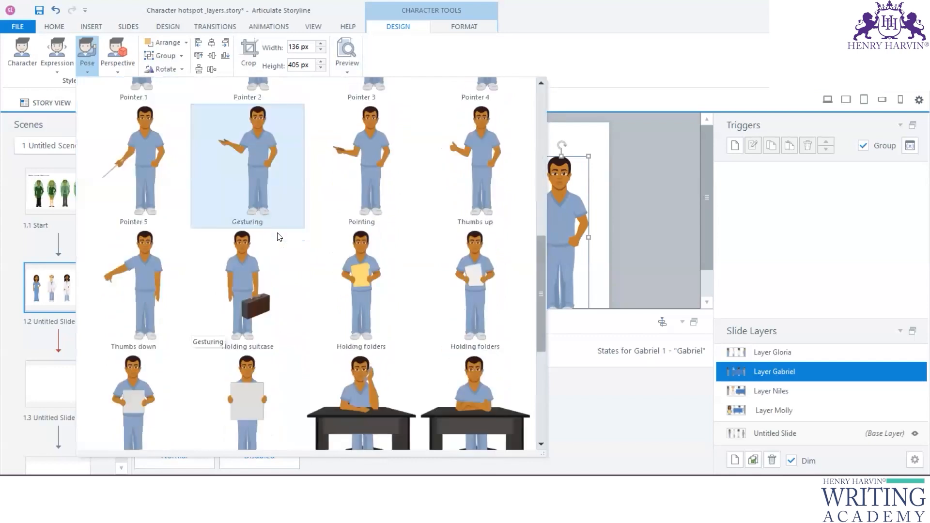
pyautogui.scroll(7, 306, 247)
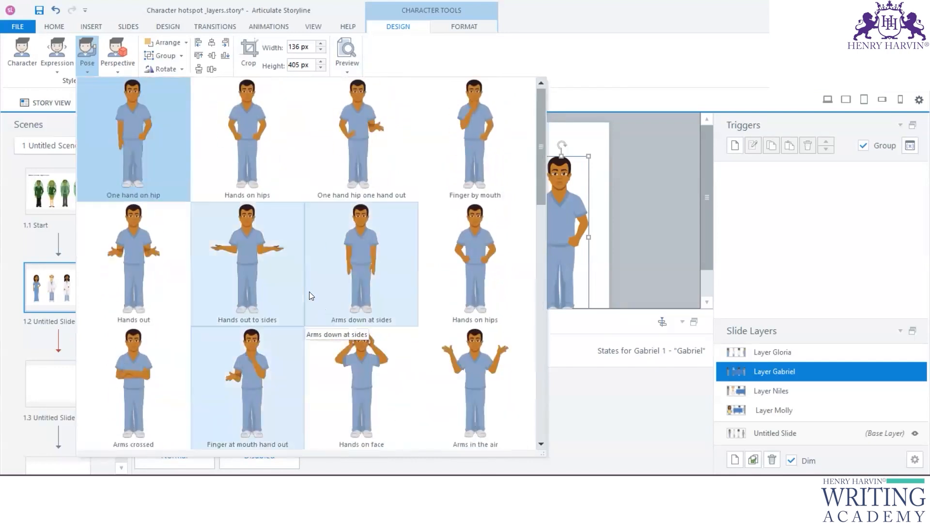
pyautogui.scroll(-6, 310, 300)
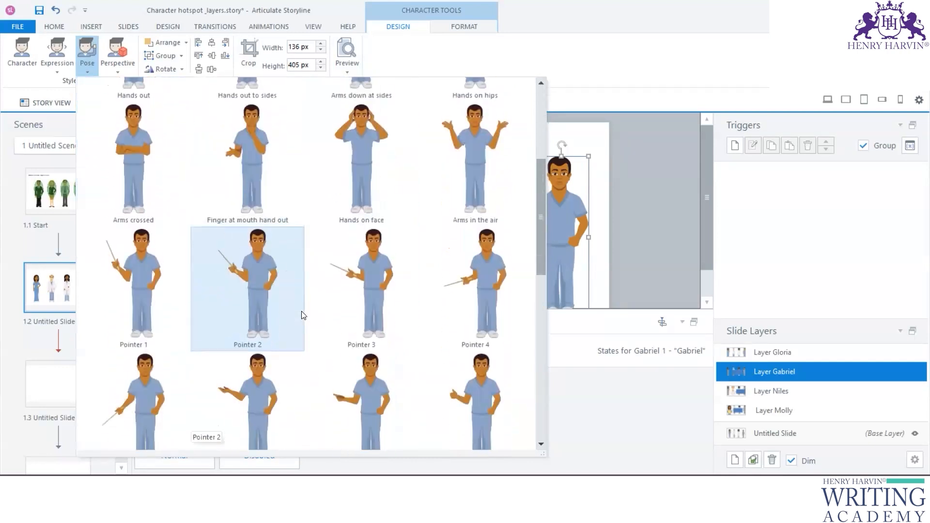
pyautogui.scroll(-5, 301, 314)
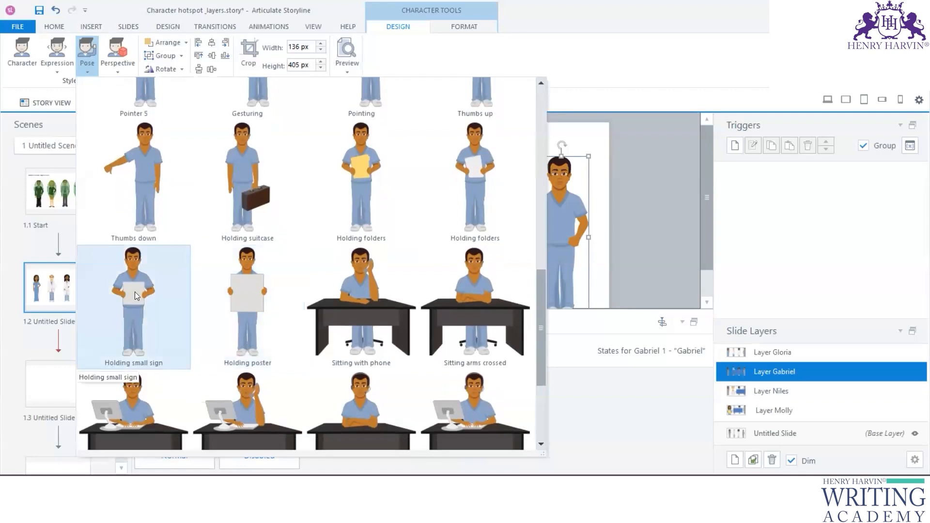
pyautogui.click(135, 292)
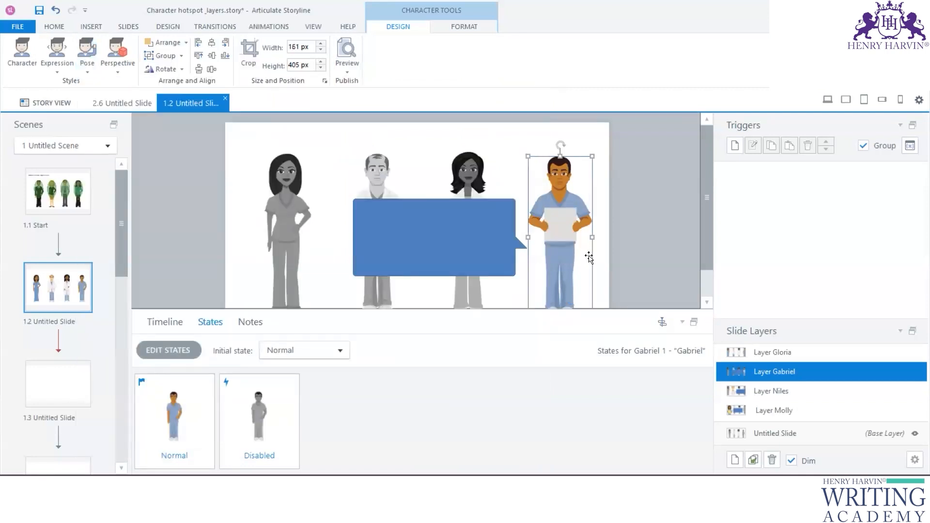
pyautogui.click(636, 259)
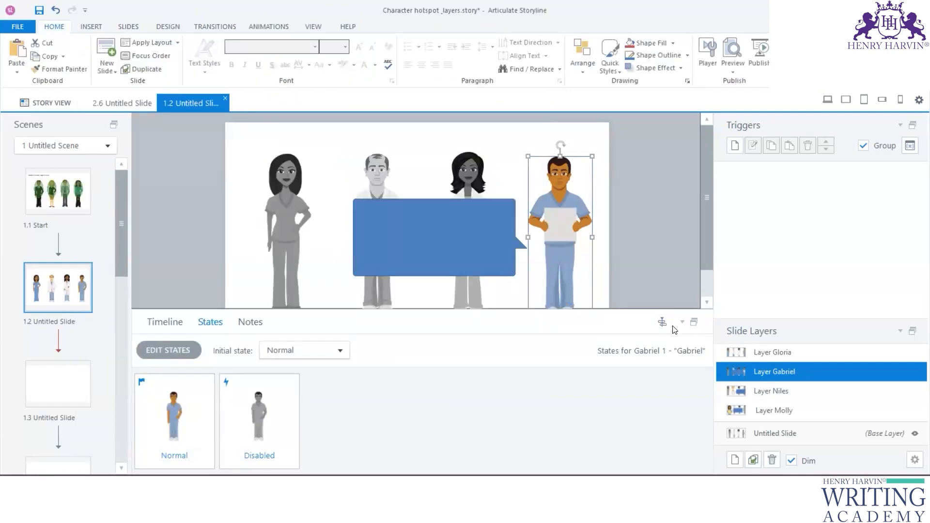
# Step: Copy the caption from Layer Gabriel onto Layer Gloria, placing it over Molly and Niles, and lower Layer Gabriel's caption slightly
pyautogui.click(782, 358)
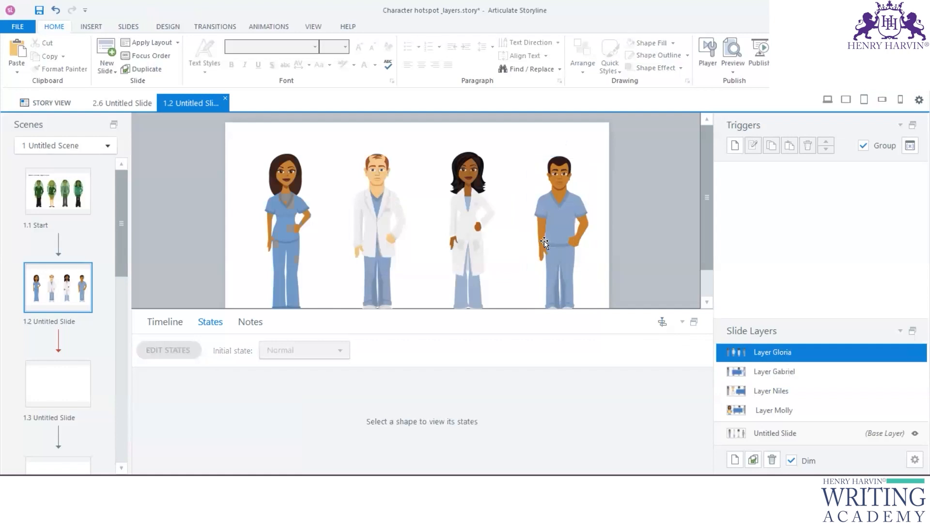
pyautogui.click(771, 373)
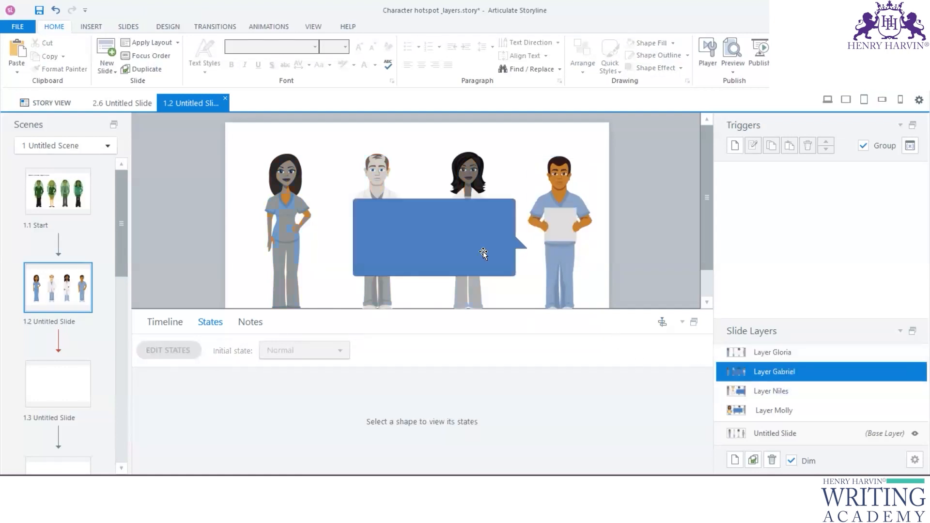
pyautogui.click(485, 253)
pyautogui.click(768, 352)
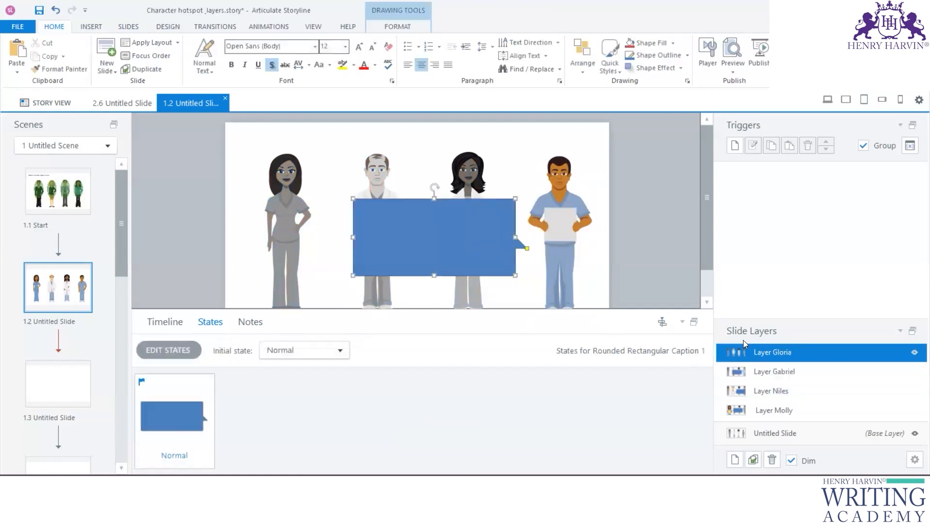
pyautogui.click(469, 240)
pyautogui.click(158, 323)
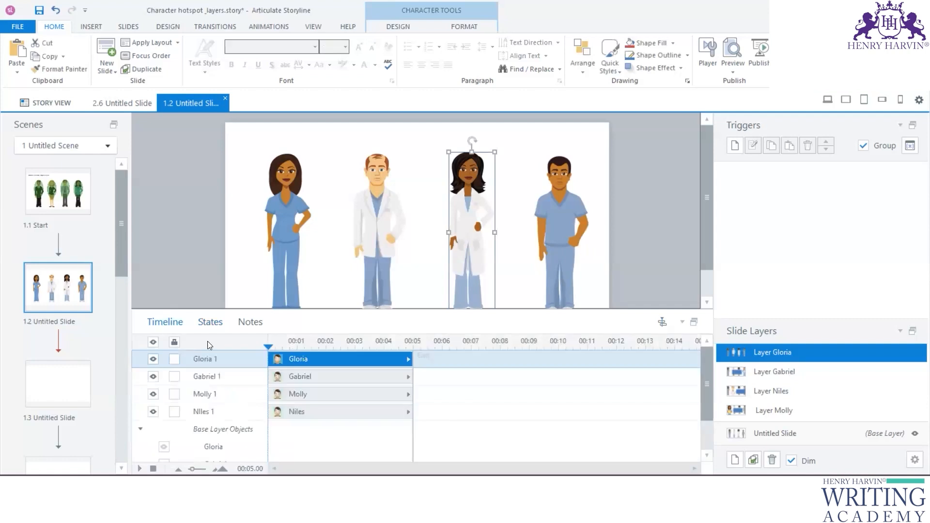
pyautogui.click(208, 253)
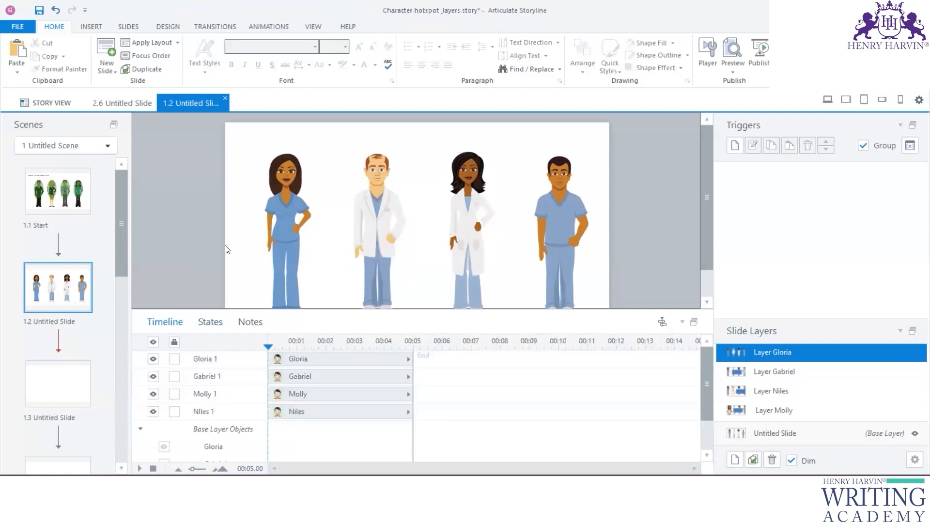
pyautogui.hotkey('ctrl', 'v')
pyautogui.moveTo(410, 243); pyautogui.dragTo(395, 256)
pyautogui.click(774, 371)
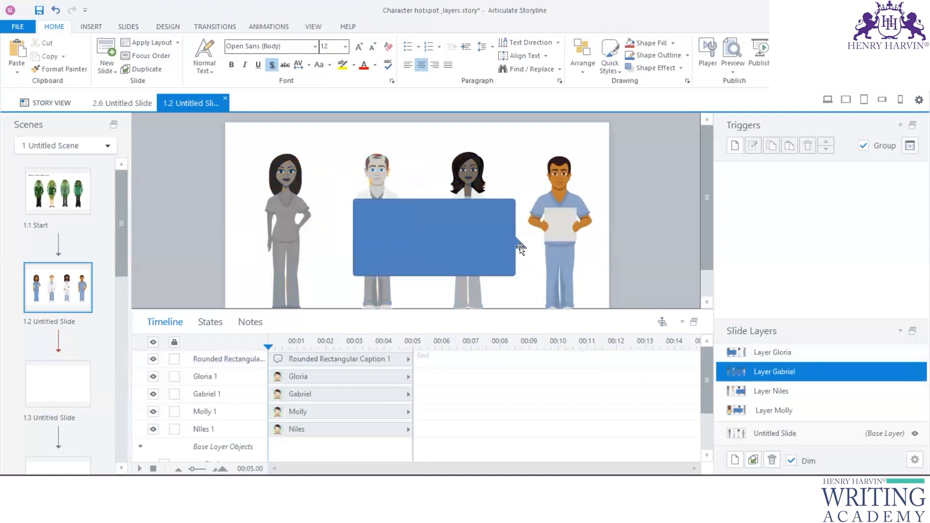
pyautogui.moveTo(488, 246); pyautogui.dragTo(488, 256)
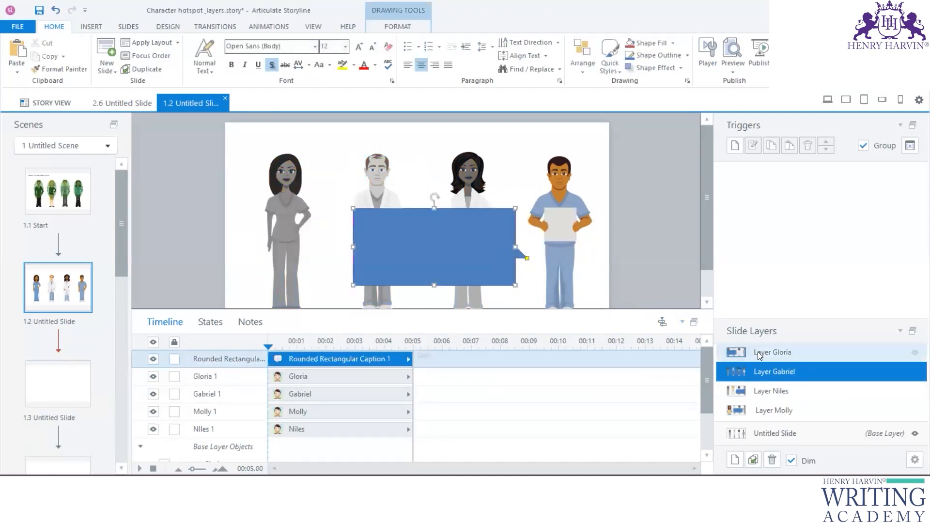
# Step: Set the initial state of the Gabriel character on Layer Gloria to Disabled
pyautogui.click(758, 352)
pyautogui.click(544, 211)
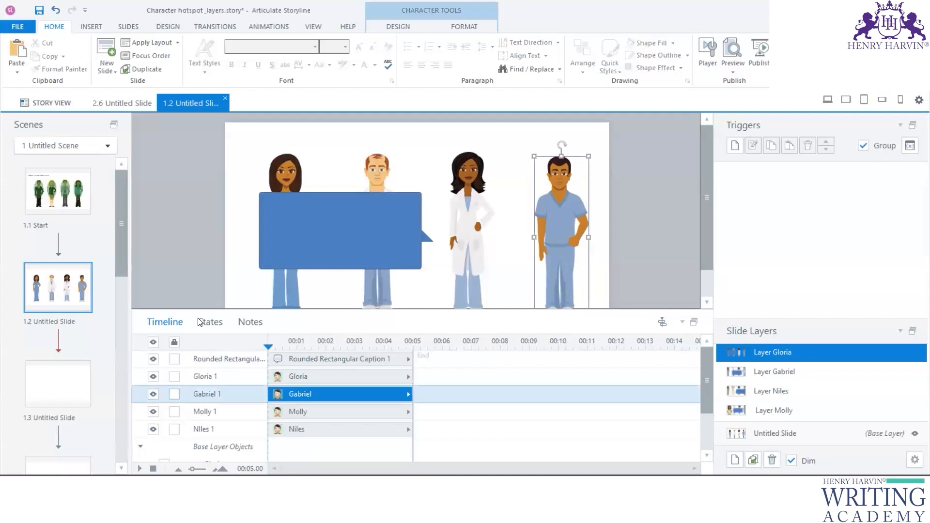
pyautogui.click(213, 324)
pyautogui.click(334, 355)
pyautogui.click(297, 381)
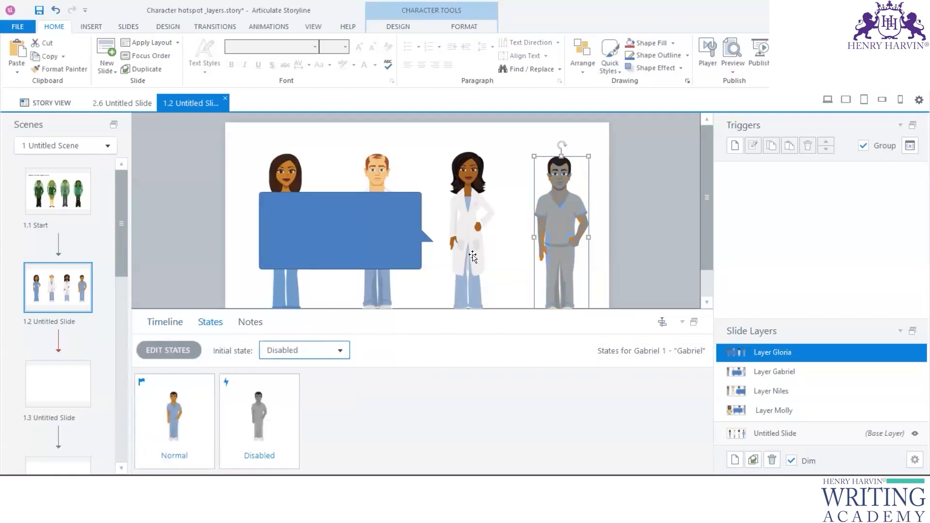
# Step: Set the initial state of the Molly character on Layer Gloria to Disabled
pyautogui.click(375, 159)
pyautogui.click(165, 321)
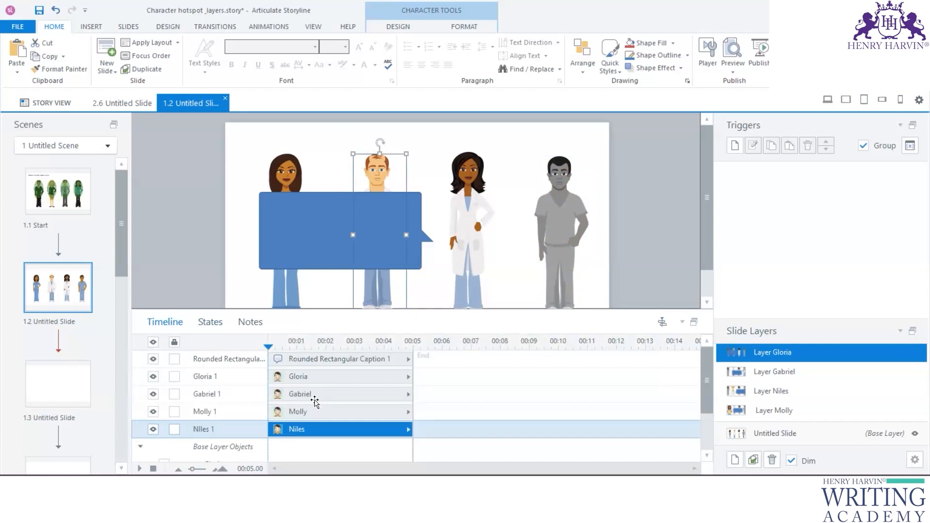
pyautogui.click(319, 394)
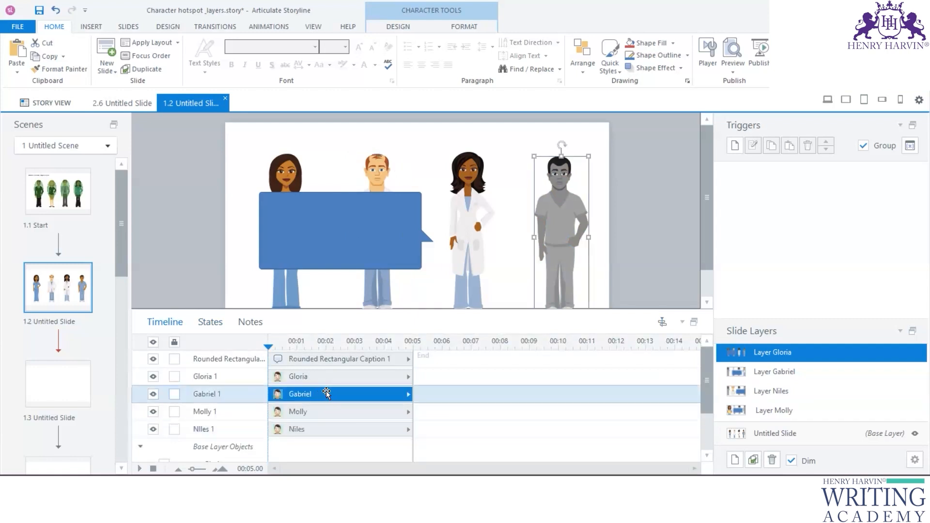
pyautogui.click(328, 412)
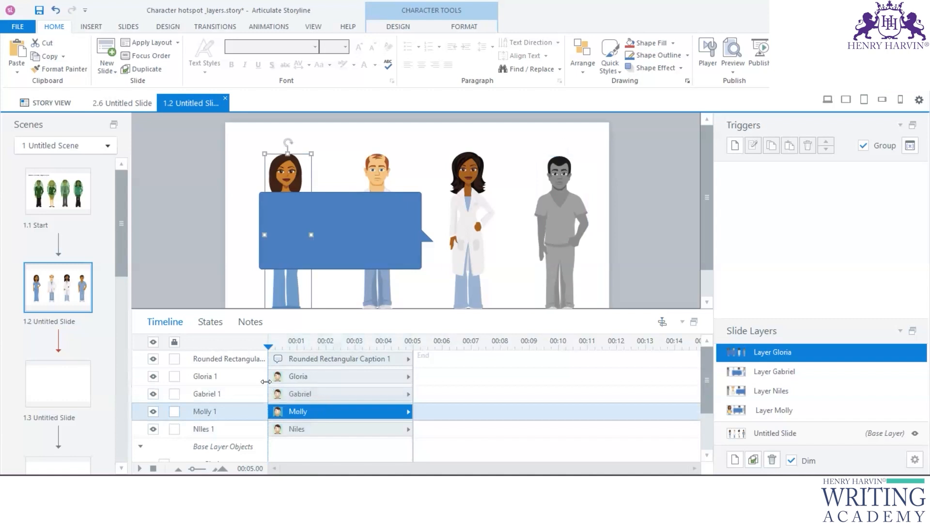
pyautogui.click(211, 325)
pyautogui.click(340, 350)
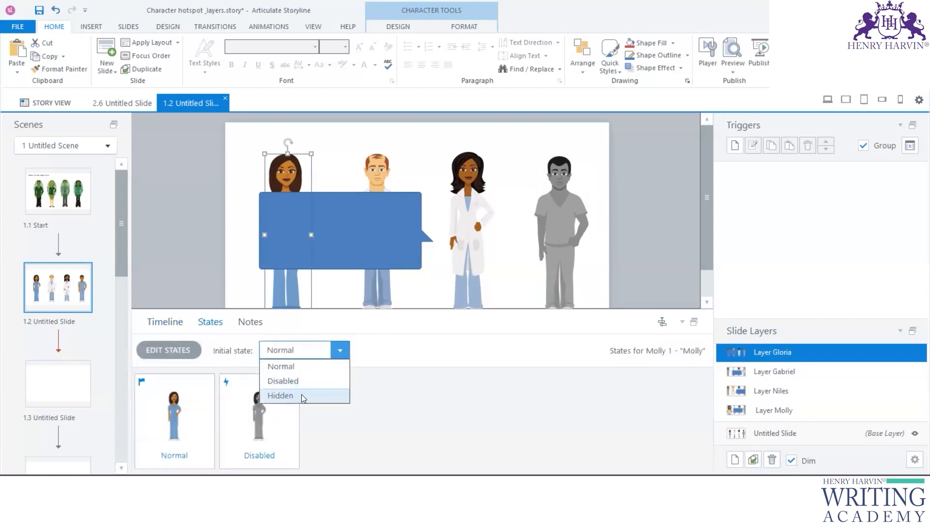
pyautogui.click(283, 381)
# Step: Set the initial state of the Niles character on Layer Gloria to Disabled
pyautogui.click(165, 322)
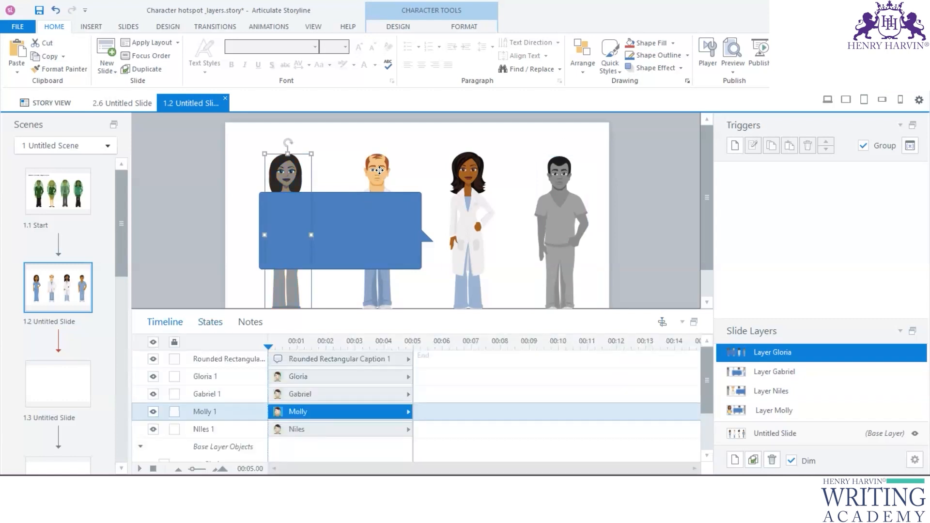
pyautogui.click(379, 170)
pyautogui.click(210, 322)
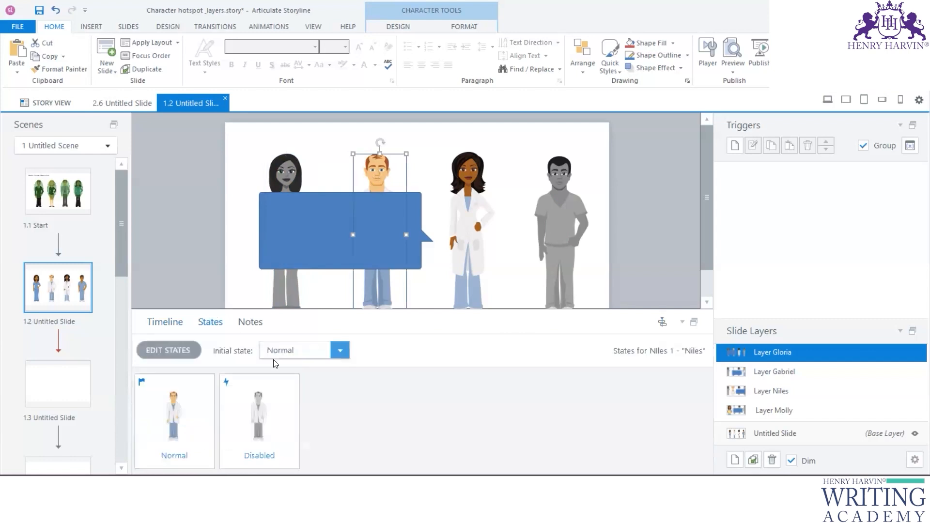
pyautogui.click(339, 349)
pyautogui.click(303, 381)
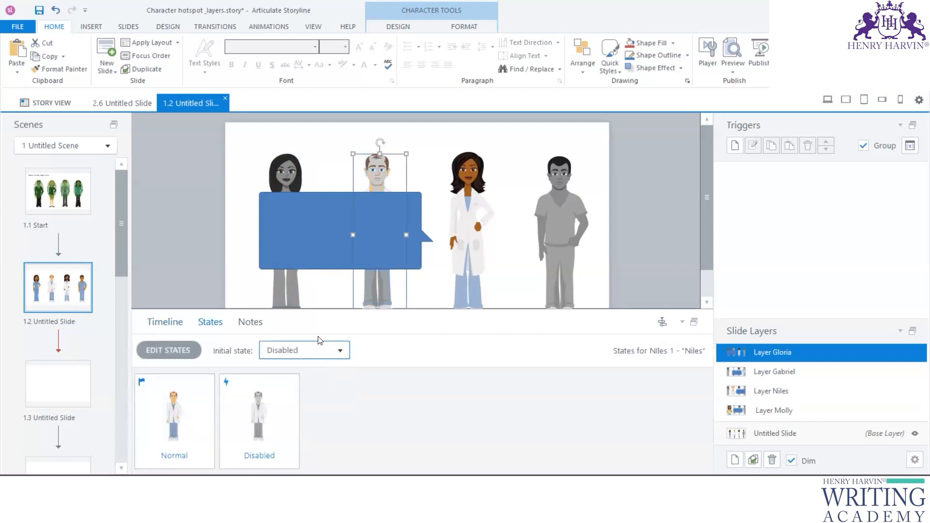
pyautogui.click(192, 253)
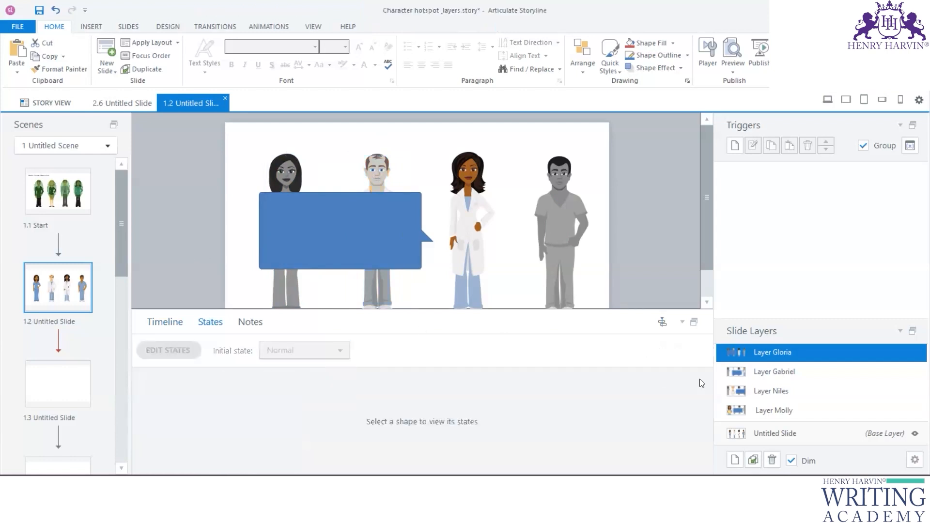
# Step: Enlarge the slide's editing area and review the Molly, Niles, Gabriel and Gloria layers one after another
pyautogui.click(795, 412)
pyautogui.moveTo(618, 309); pyautogui.dragTo(618, 395)
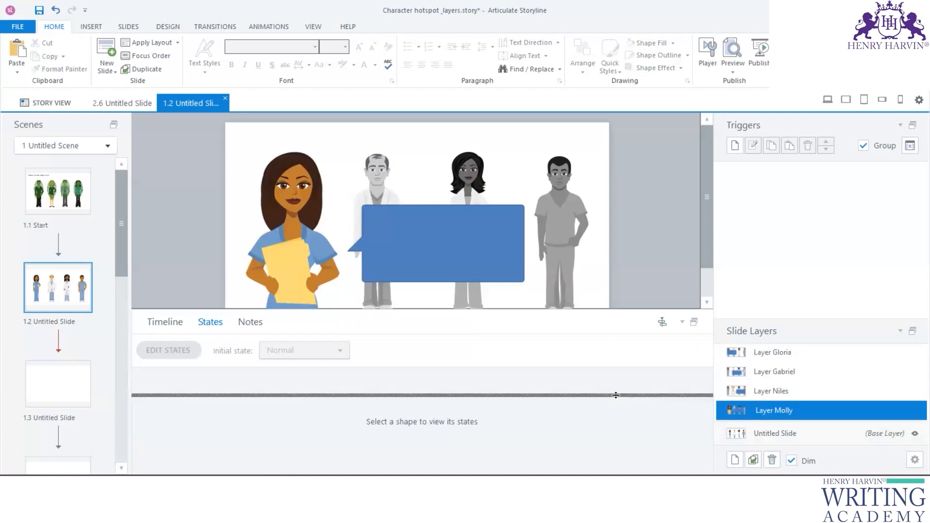
pyautogui.click(794, 392)
pyautogui.click(794, 371)
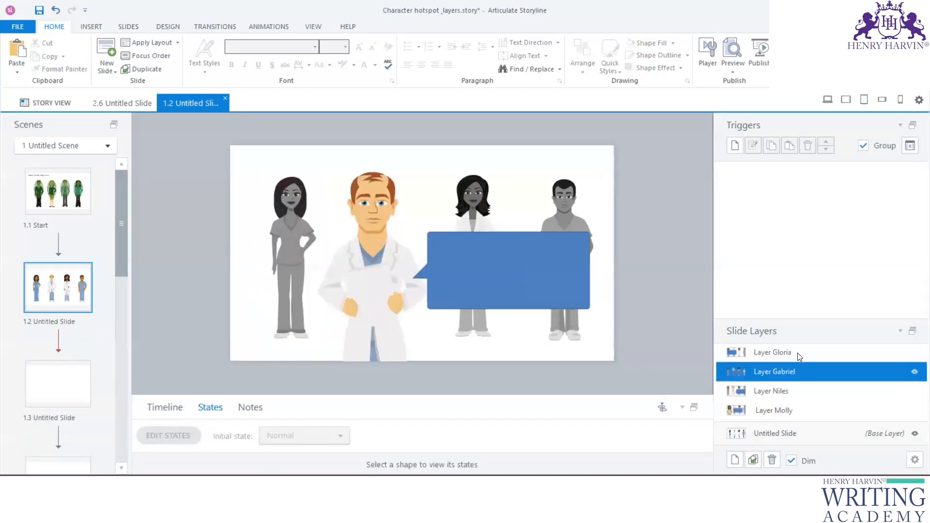
pyautogui.click(797, 352)
pyautogui.click(787, 375)
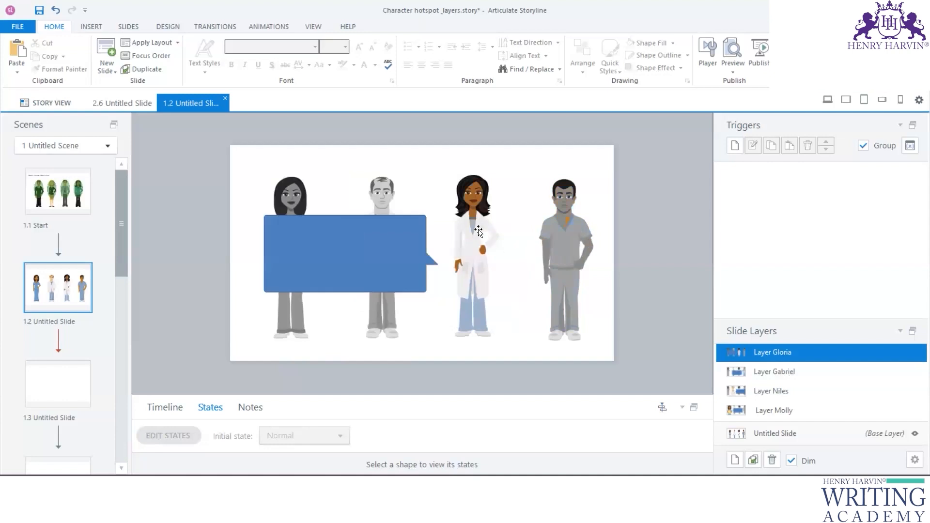
# Step: Change the pose of the Gloria character on Layer Gloria to Holding folders with the yellow folder
pyautogui.click(474, 247)
pyautogui.click(463, 27)
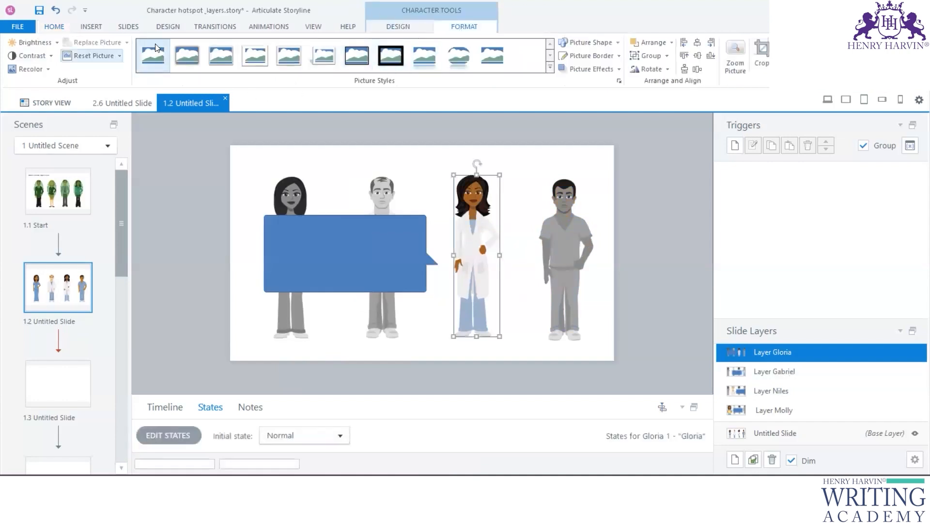
pyautogui.click(398, 26)
pyautogui.click(86, 53)
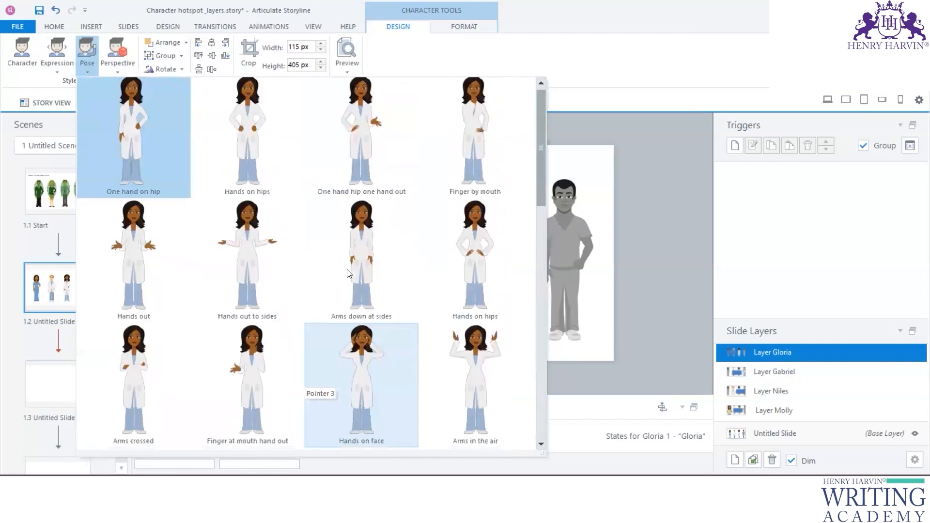
pyautogui.scroll(-10, 347, 273)
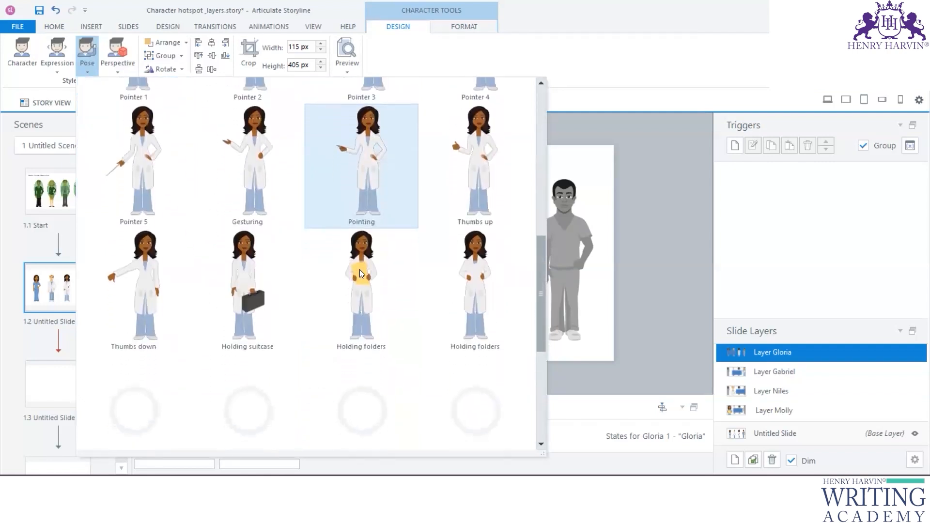
pyautogui.scroll(6, 360, 271)
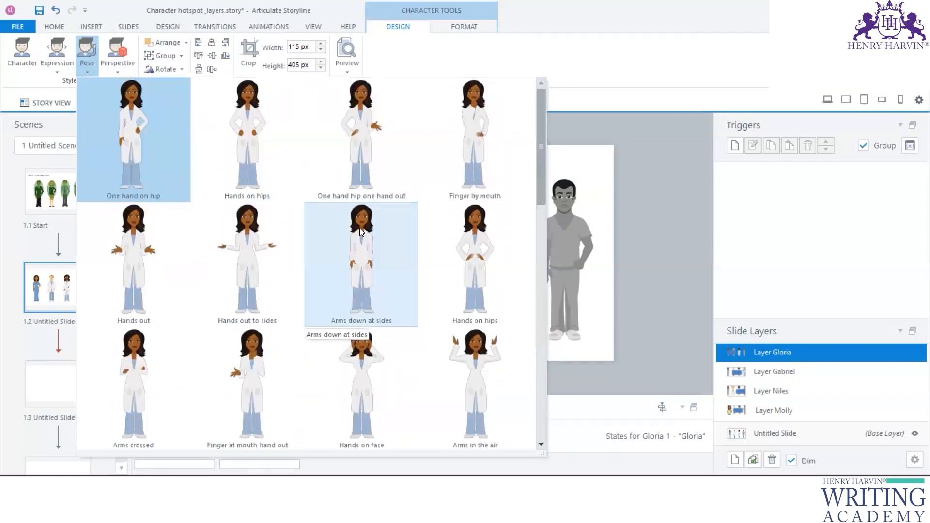
pyautogui.scroll(-1, 401, 247)
pyautogui.scroll(-7, 401, 247)
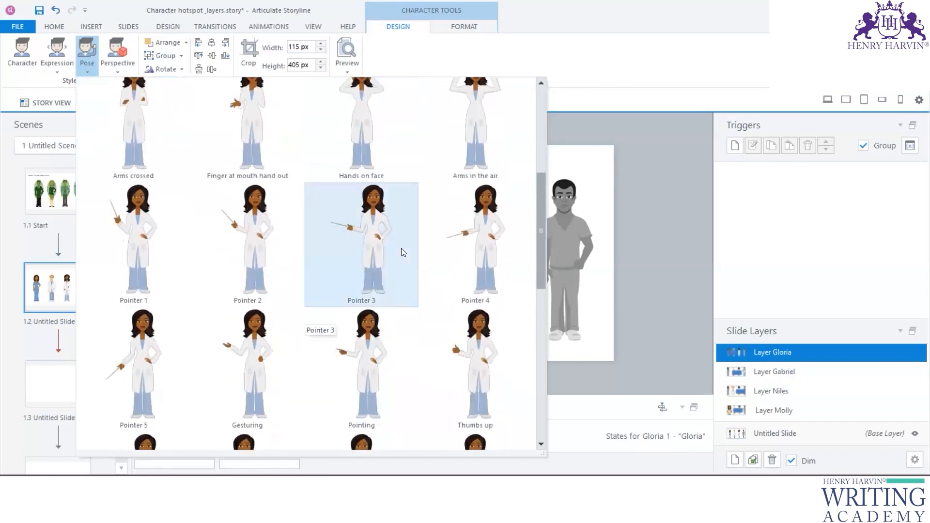
pyautogui.click(369, 272)
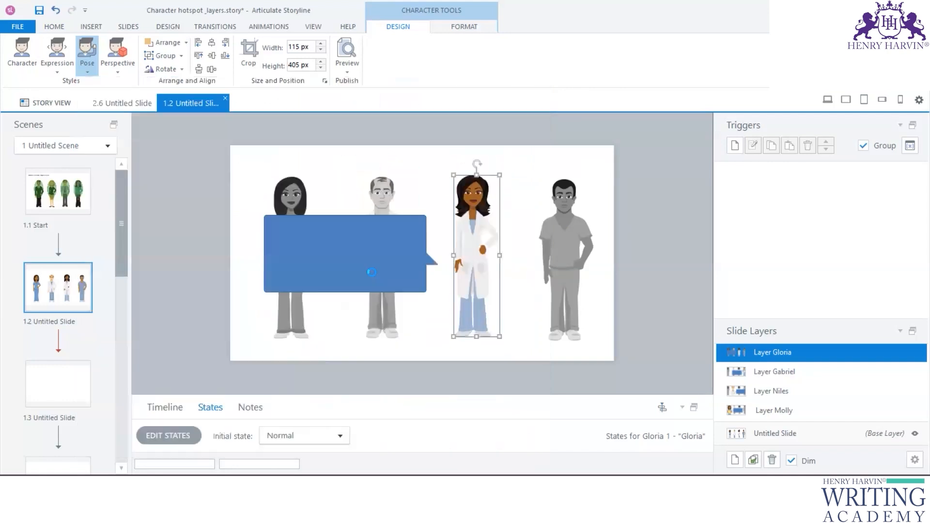
# Step: Enlarge the Gloria character to about 221 × 739 px and crop off her lower body at the slide's bottom edge
pyautogui.moveTo(498, 336); pyautogui.dragTo(551, 421)
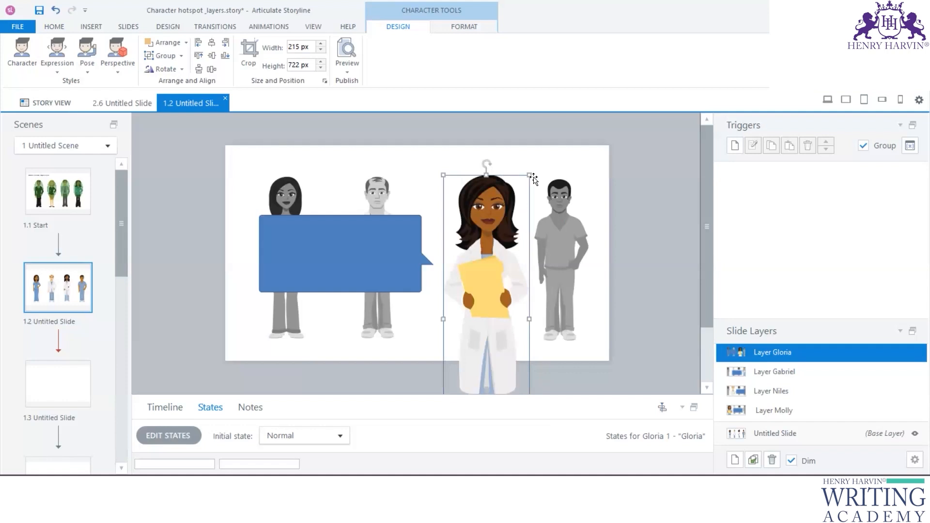
pyautogui.moveTo(530, 177); pyautogui.dragTo(532, 167)
pyautogui.scroll(-3, 637, 307)
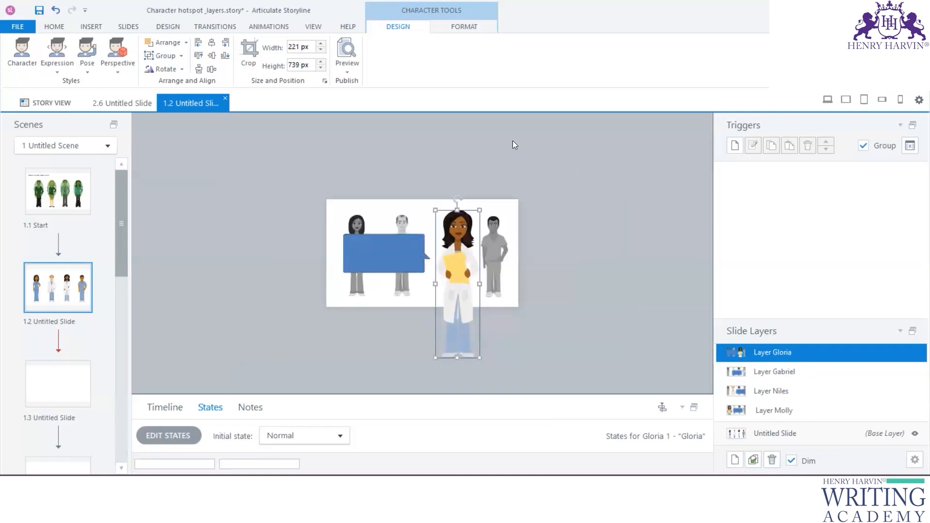
pyautogui.click(468, 30)
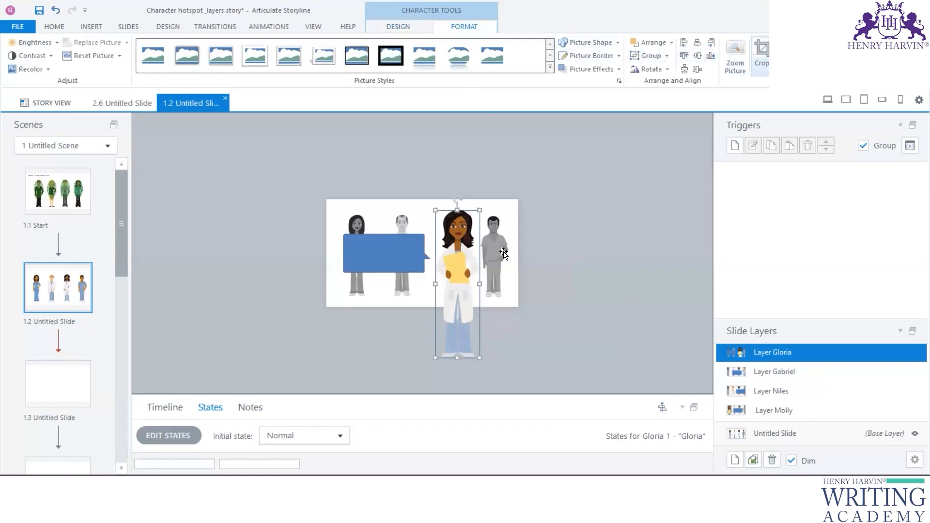
pyautogui.moveTo(458, 358); pyautogui.dragTo(460, 295)
pyautogui.click(535, 294)
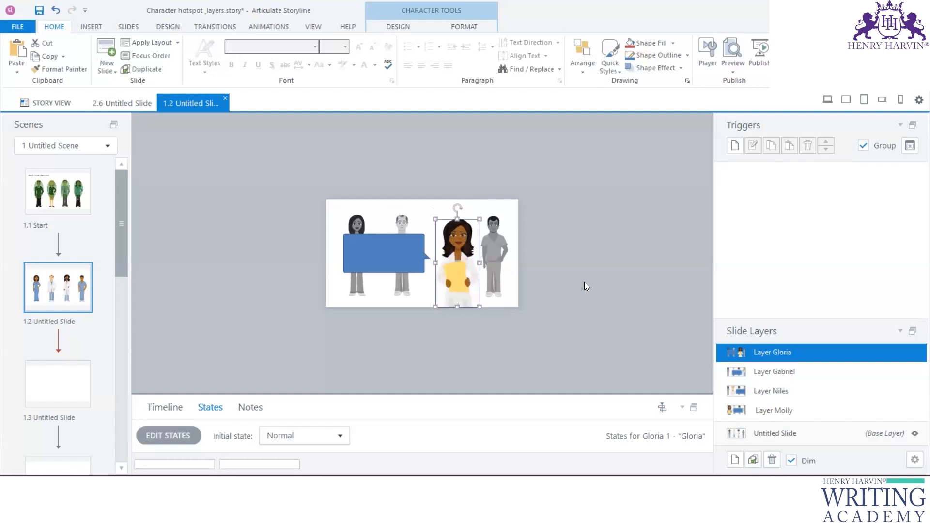
pyautogui.click(586, 286)
pyautogui.click(460, 271)
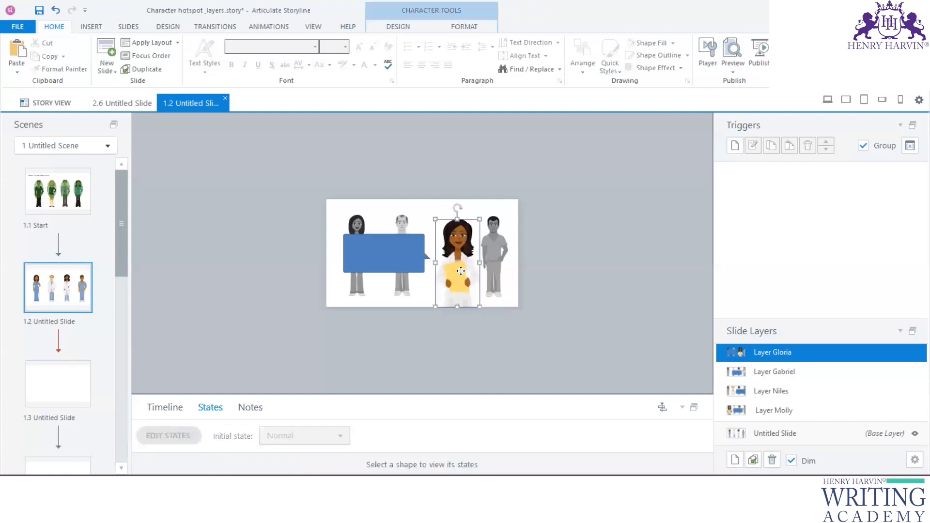
pyautogui.click(546, 273)
pyautogui.scroll(2, 574, 310)
pyautogui.scroll(2, 577, 313)
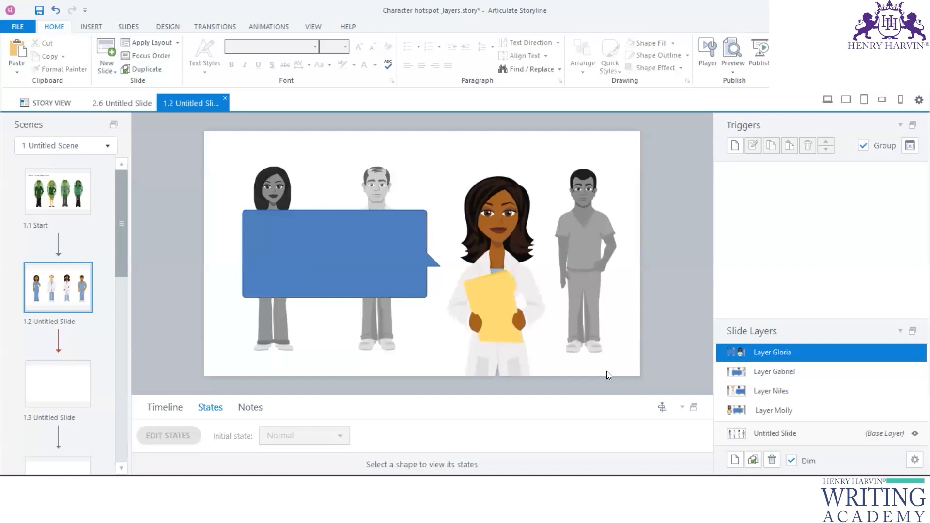
# Step: Draw a narrow oval hotspot over the upper body of the Molly character on the base layer
pyautogui.click(783, 439)
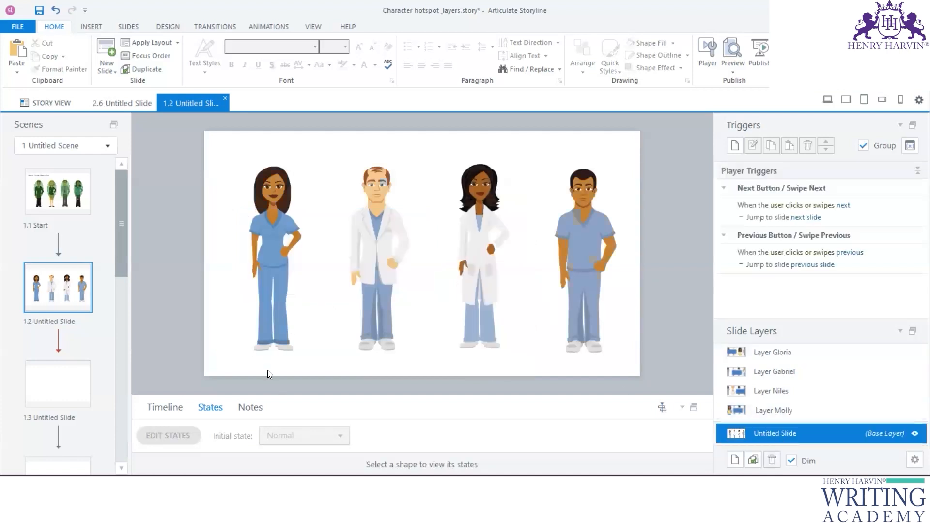
pyautogui.moveTo(268, 395); pyautogui.dragTo(330, 206)
pyautogui.click(145, 217)
pyautogui.moveTo(203, 203); pyautogui.dragTo(203, 299)
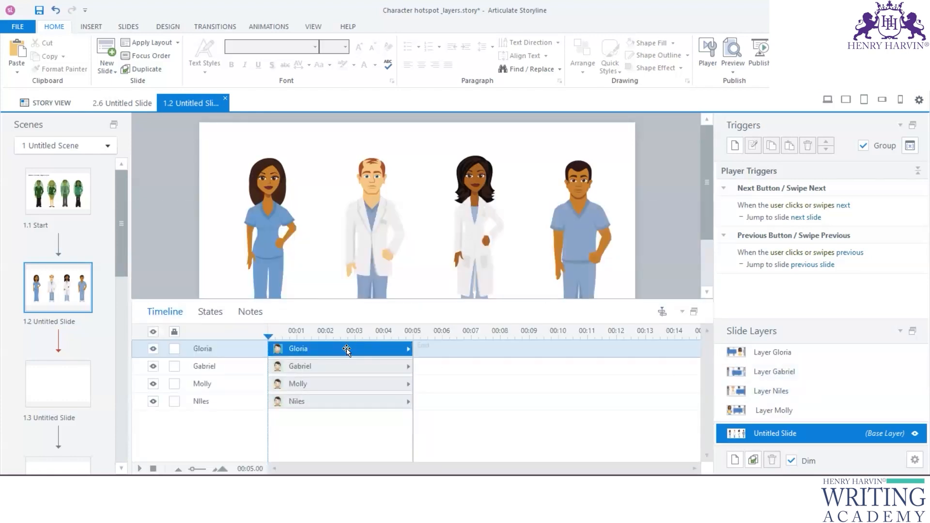
pyautogui.click(84, 27)
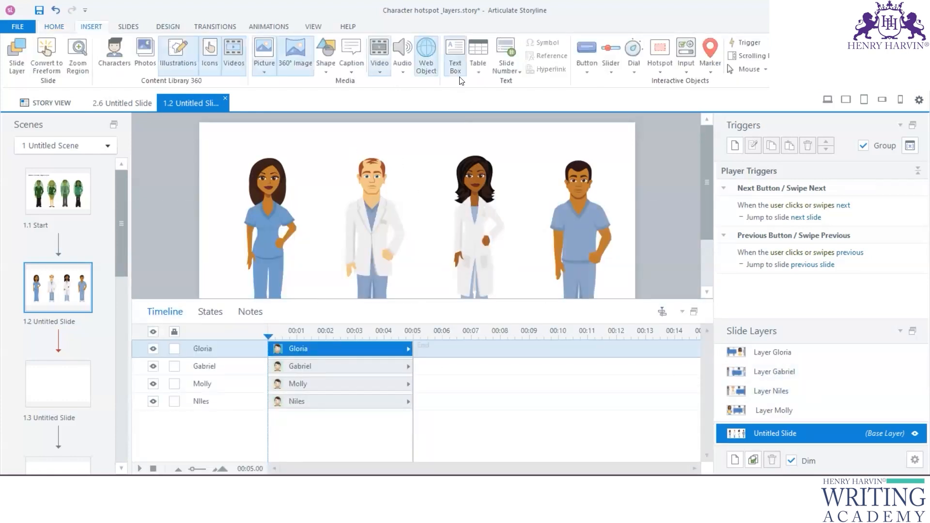
pyautogui.click(659, 72)
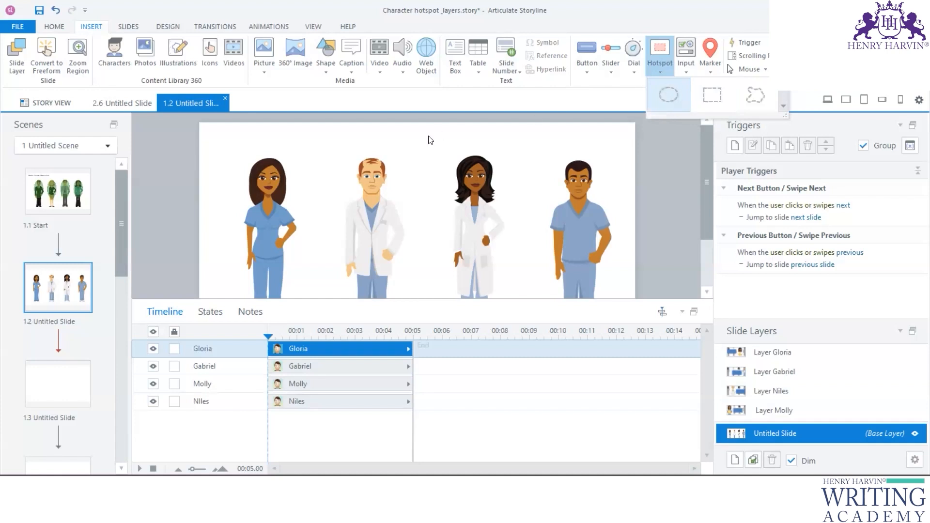
pyautogui.click(669, 95)
pyautogui.moveTo(250, 148)
pyautogui.mouseDown()
pyautogui.moveTo(291, 230)
pyautogui.moveTo(287, 275)
pyautogui.mouseUp()
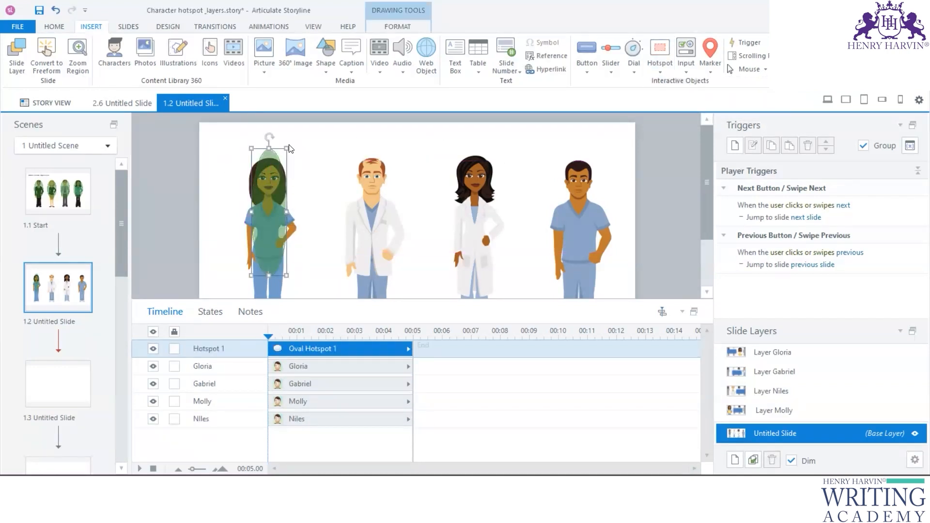
# Step: Stretch the oval hotspot from Molly's head down to her shins and place copies over Niles, Gloria and Gabriel
pyautogui.moveTo(286, 189); pyautogui.dragTo(275, 211)
pyautogui.moveTo(326, 300); pyautogui.dragTo(327, 394)
pyautogui.moveTo(273, 293); pyautogui.dragTo(275, 215)
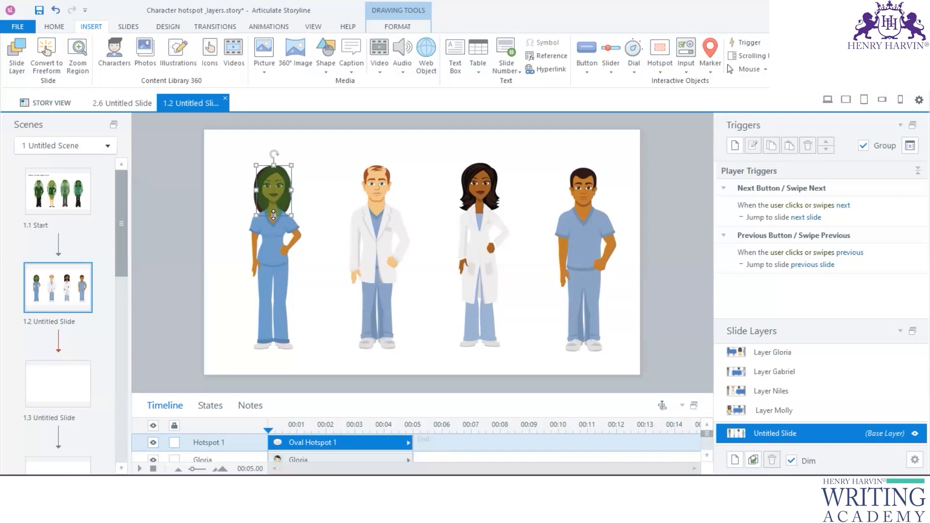
pyautogui.moveTo(270, 248); pyautogui.dragTo(274, 332)
pyautogui.moveTo(293, 250); pyautogui.dragTo(556, 282)
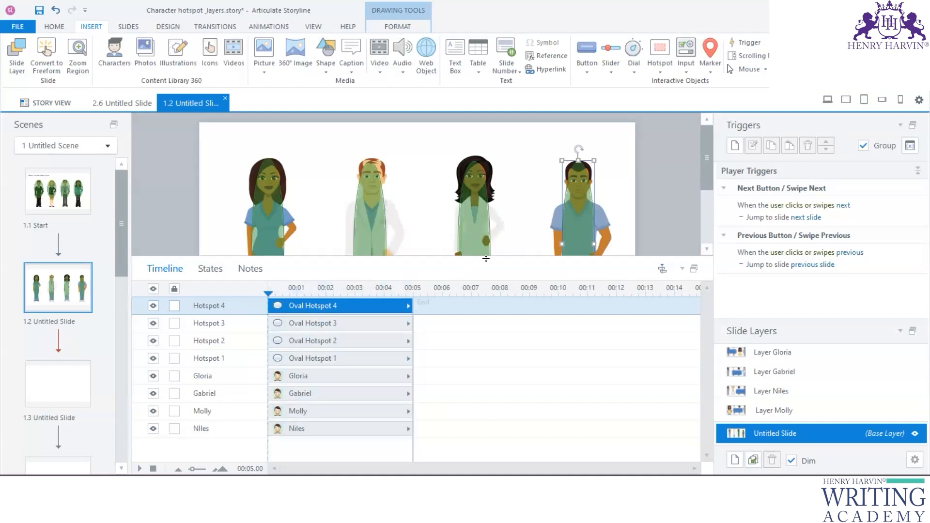
# Step: Rename the hotspot over the Gabriel character as Hotspot Gabriel, reusing the character's name
pyautogui.moveTo(486, 258); pyautogui.dragTo(533, 299)
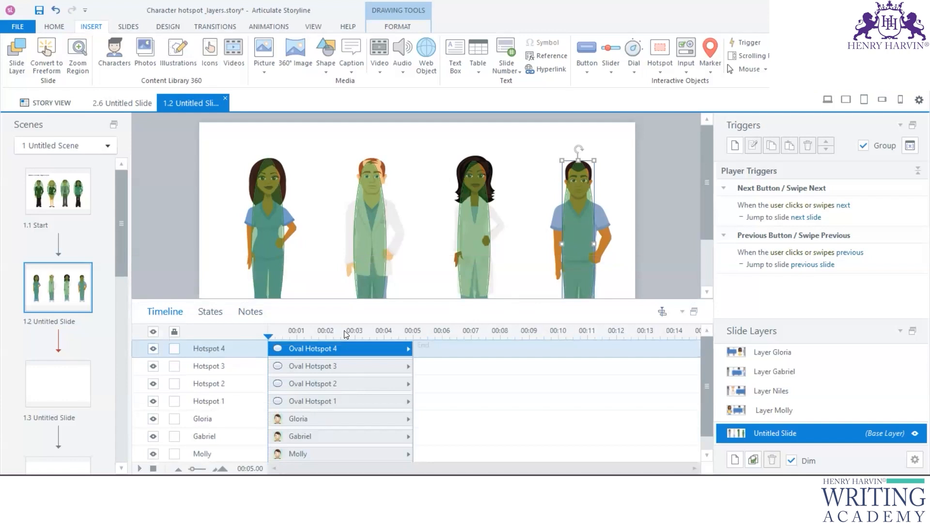
pyautogui.moveTo(352, 300); pyautogui.dragTo(353, 249)
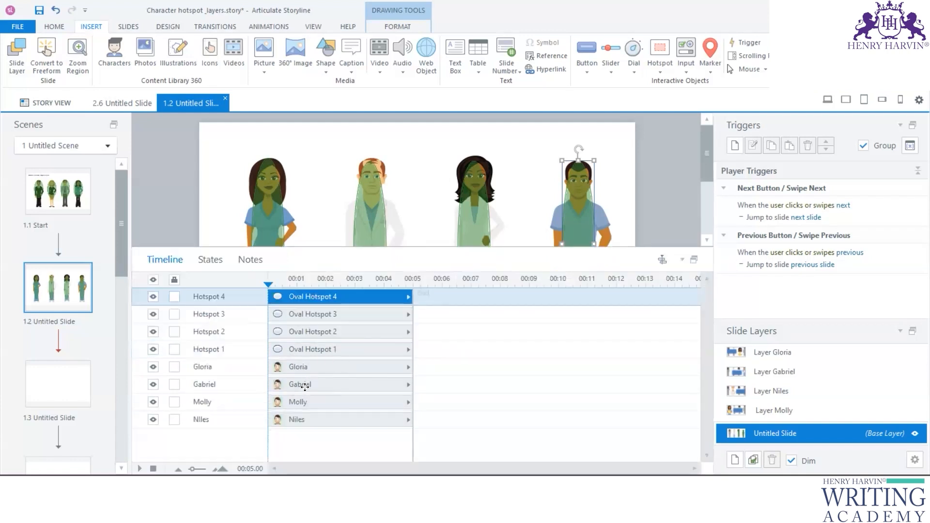
pyautogui.click(304, 385)
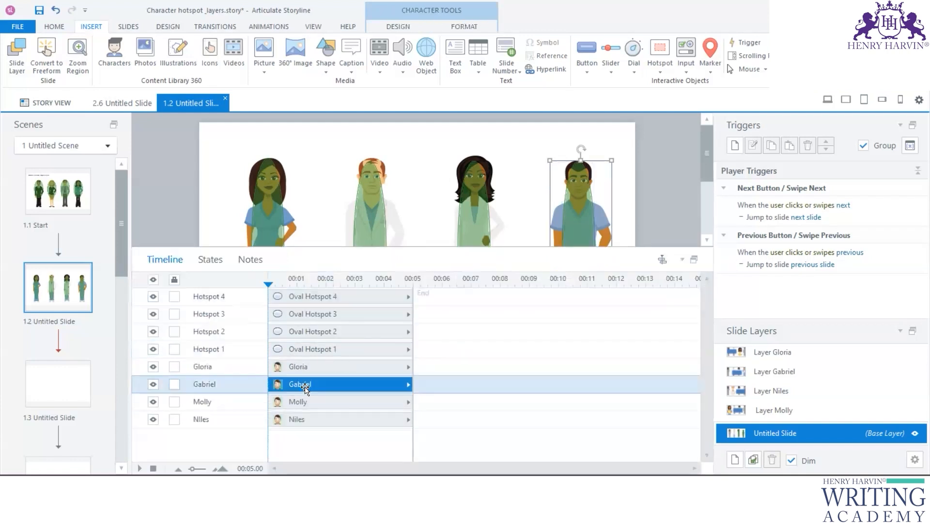
pyautogui.doubleClick(226, 384)
pyautogui.hotkey('ctrl', 'c')
pyautogui.click(307, 297)
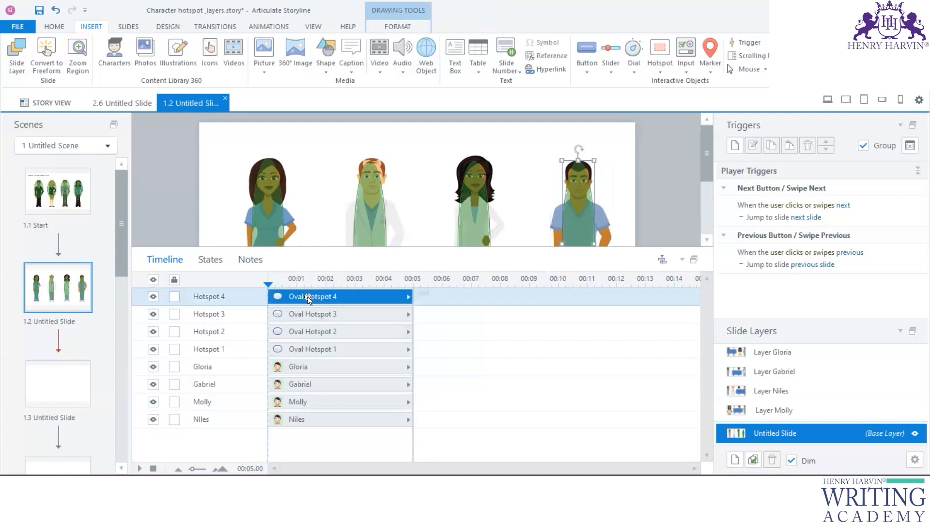
pyautogui.doubleClick(228, 296)
pyautogui.click(225, 297)
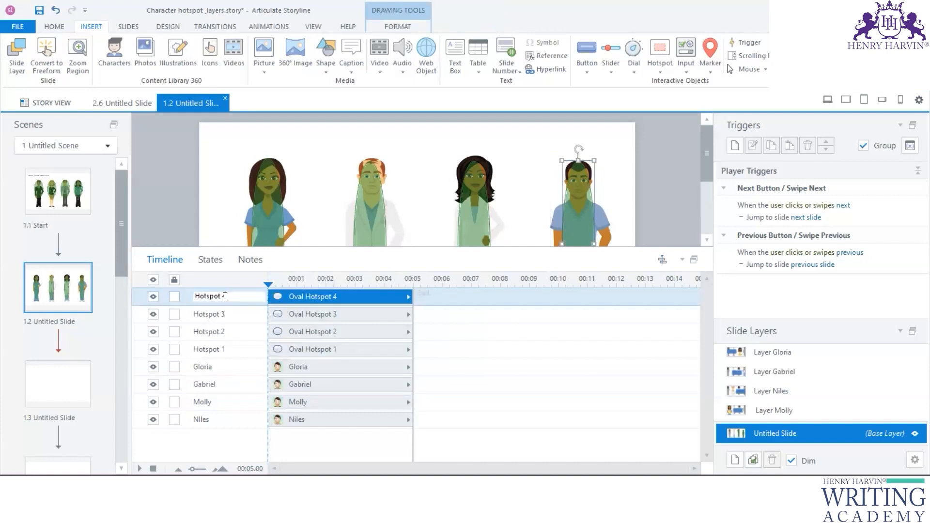
pyautogui.hotkey('ctrl', 'v')
# Step: Rename the hotspot over the Gloria character as Hotspot Gloria
pyautogui.click(452, 224)
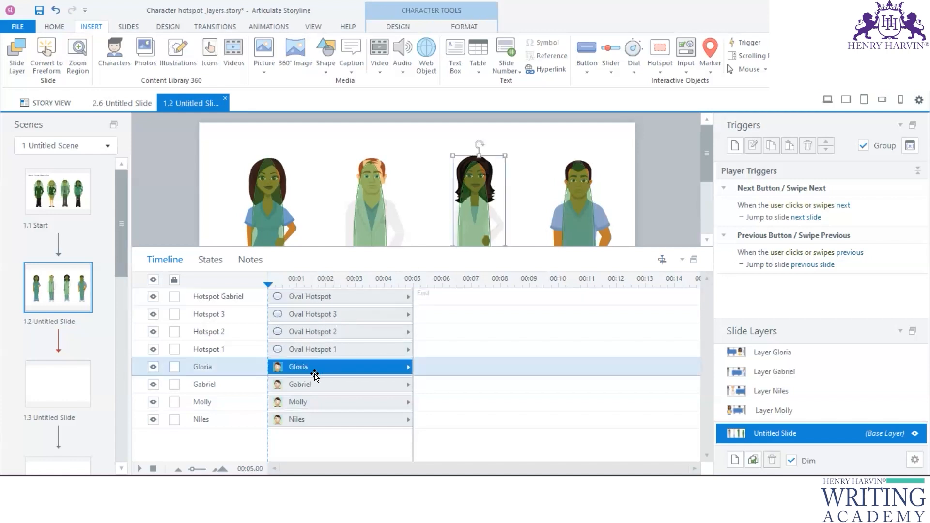
pyautogui.doubleClick(222, 366)
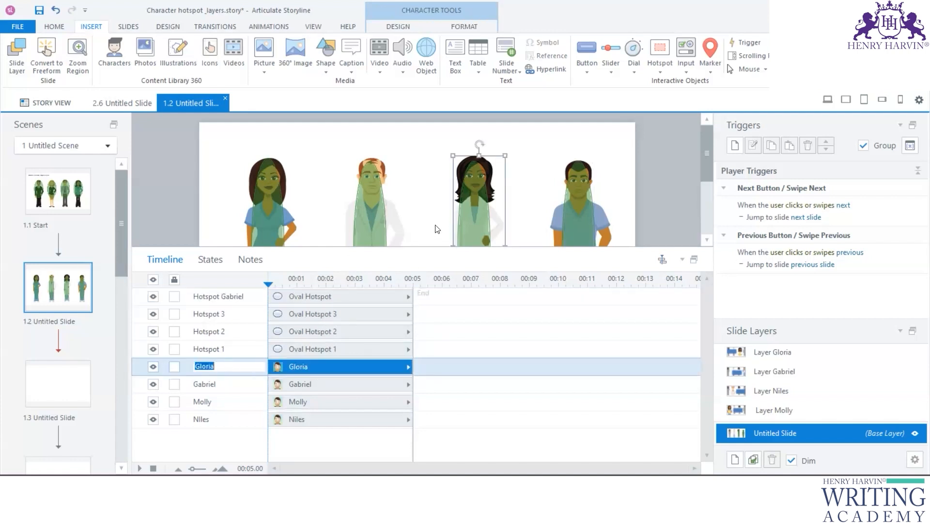
pyautogui.click(476, 212)
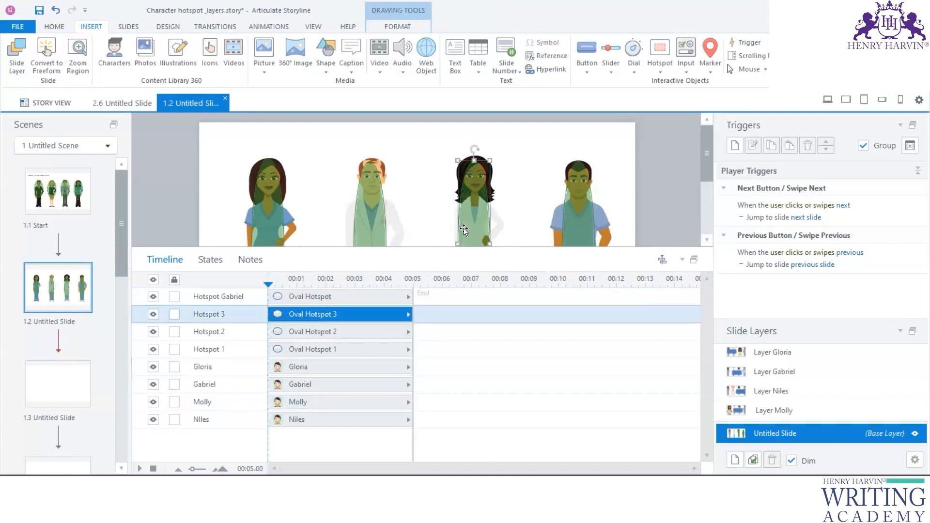
pyautogui.doubleClick(224, 315)
pyautogui.click(226, 314)
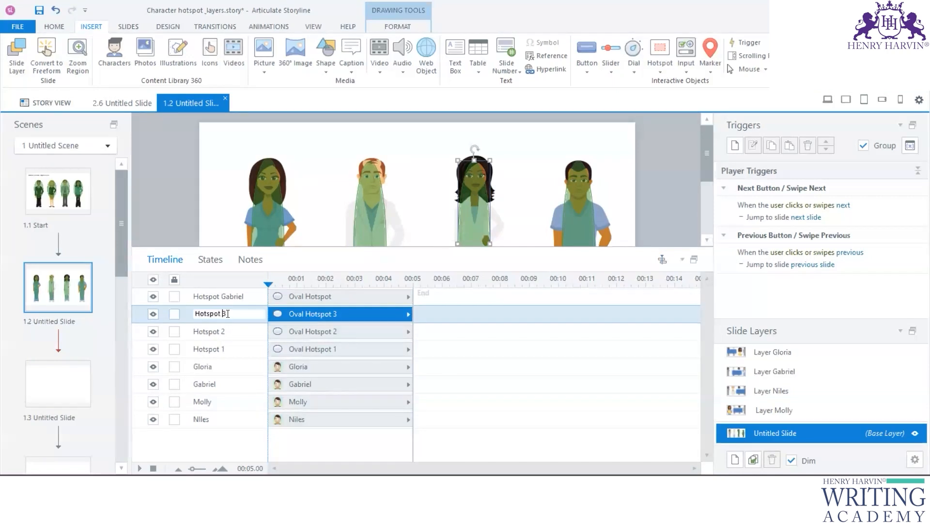
pyautogui.write('Gloria')
# Step: Rename the hotspot over the Molly character as Hotspot Molly
pyautogui.doubleClick(216, 384)
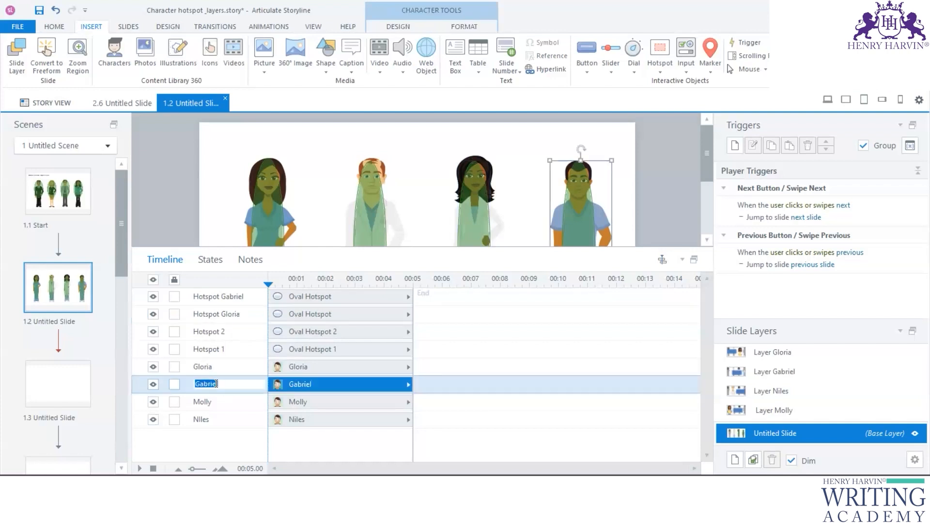
pyautogui.doubleClick(229, 402)
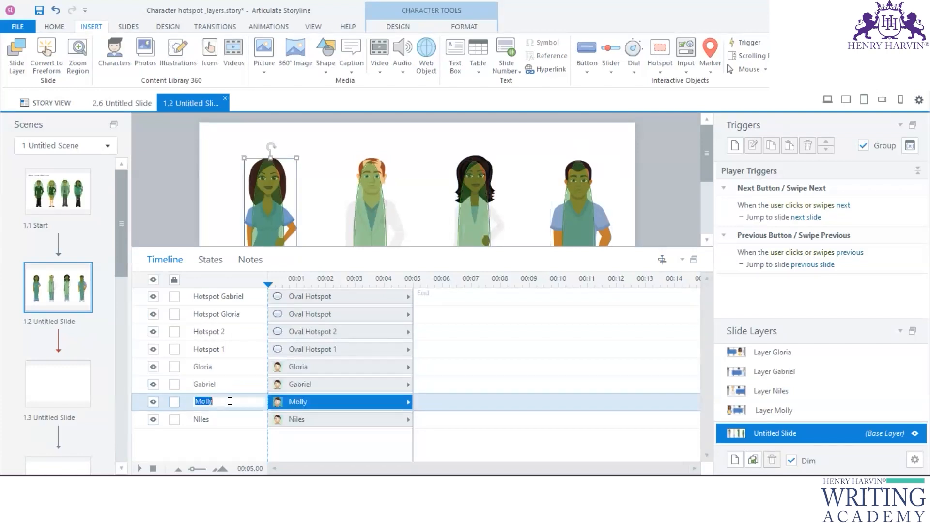
pyautogui.click(282, 216)
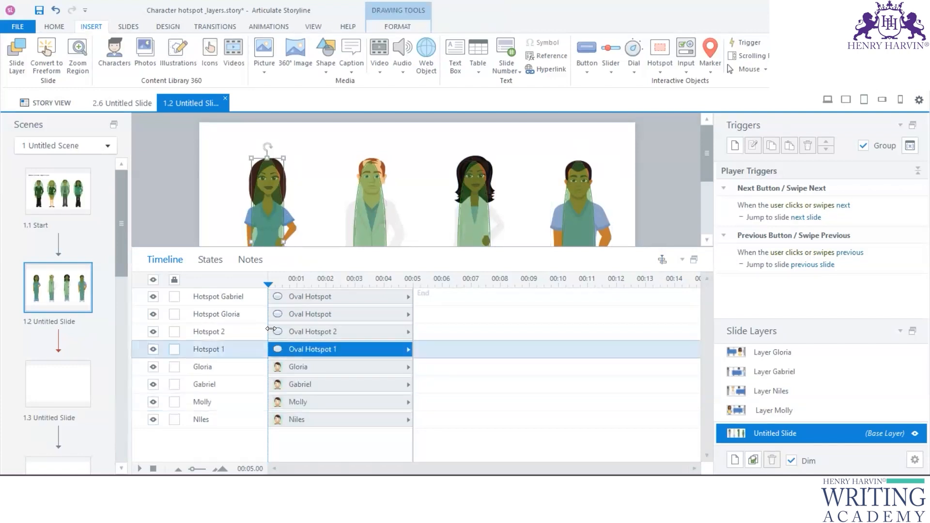
pyautogui.doubleClick(224, 349)
pyautogui.click(228, 349)
pyautogui.write('Molly')
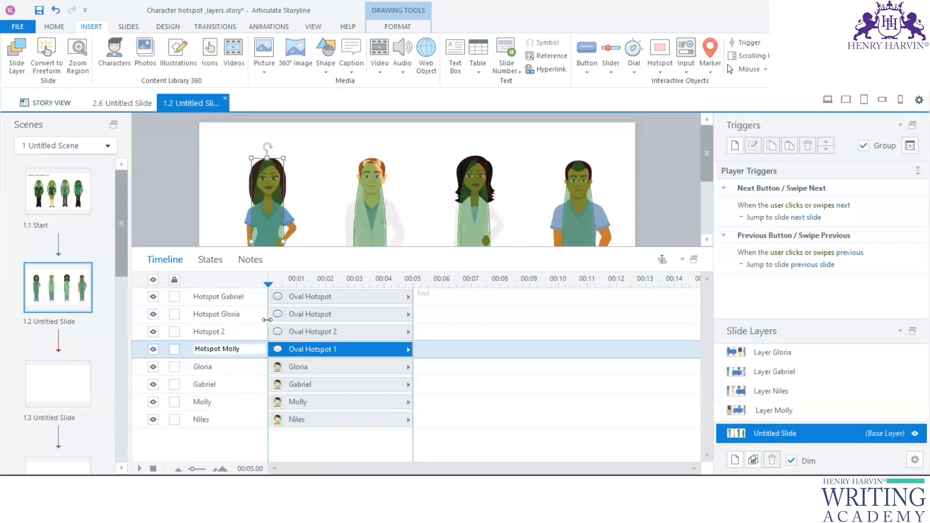
# Step: Rename the hotspot over the Niles character as Hotspot Niles
pyautogui.doubleClick(225, 333)
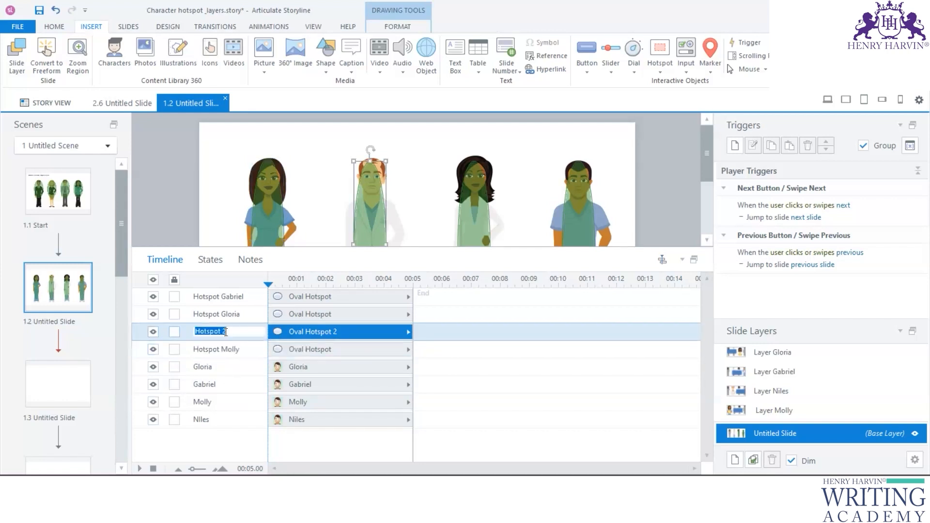
pyautogui.click(247, 331)
pyautogui.click(669, 200)
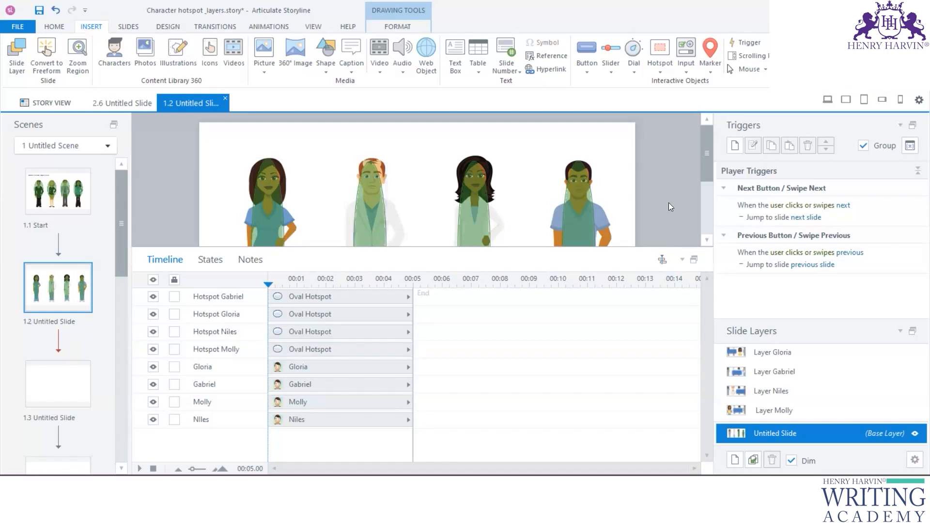
# Step: Draw a small rounded button on Layer Molly and place it over the caption's upper-right corner at about X 702, Y 176 px
pyautogui.moveTo(626, 248); pyautogui.dragTo(613, 381)
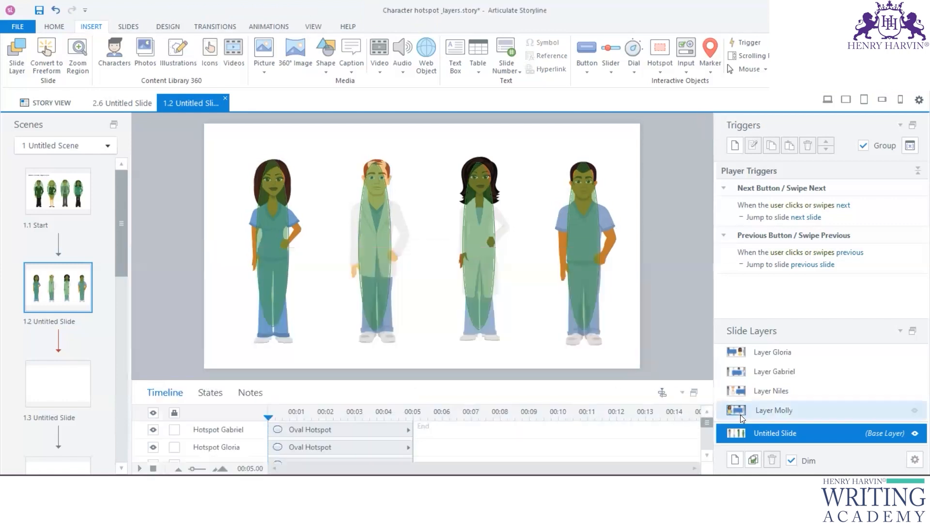
pyautogui.click(762, 411)
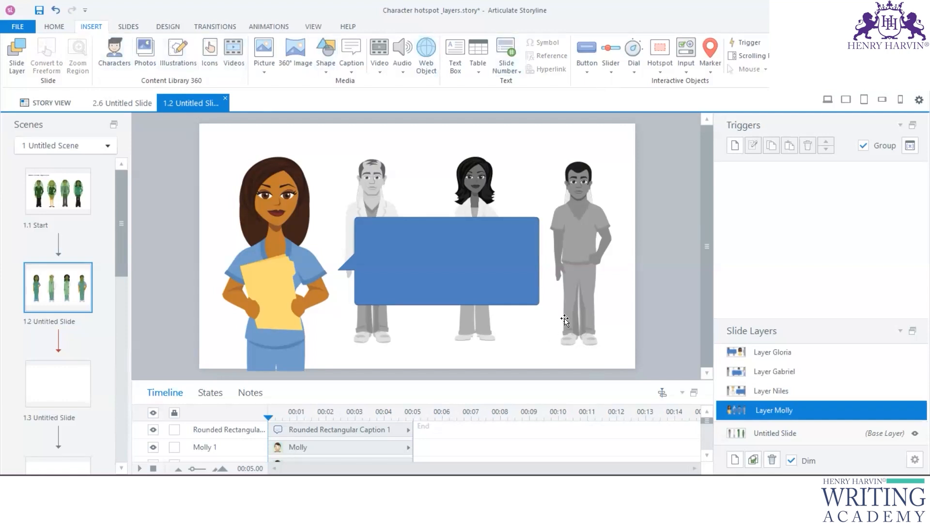
pyautogui.click(587, 72)
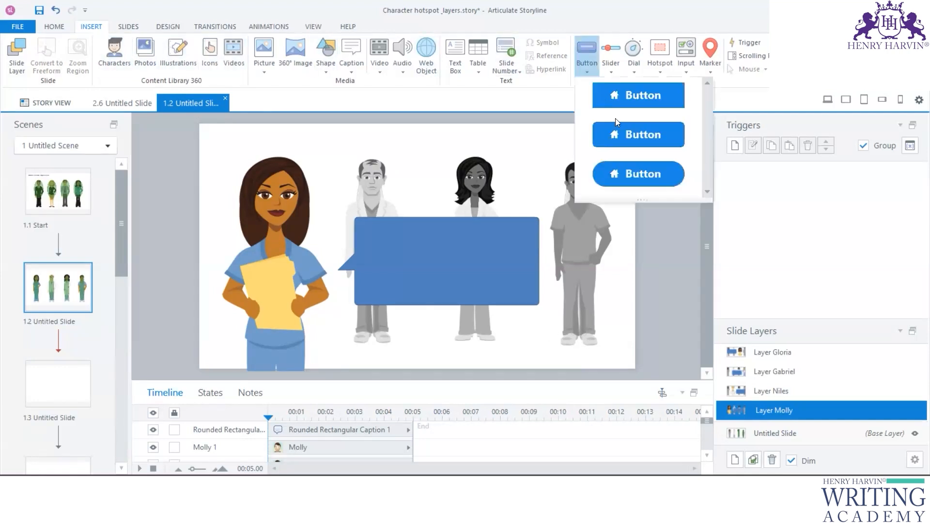
pyautogui.click(630, 174)
pyautogui.moveTo(529, 321); pyautogui.dragTo(596, 348)
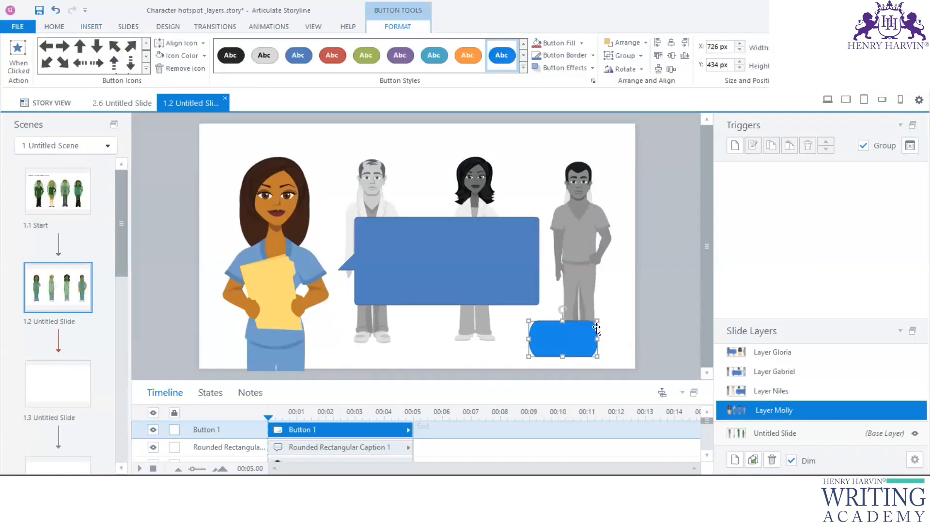
pyautogui.moveTo(597, 356); pyautogui.dragTo(541, 208)
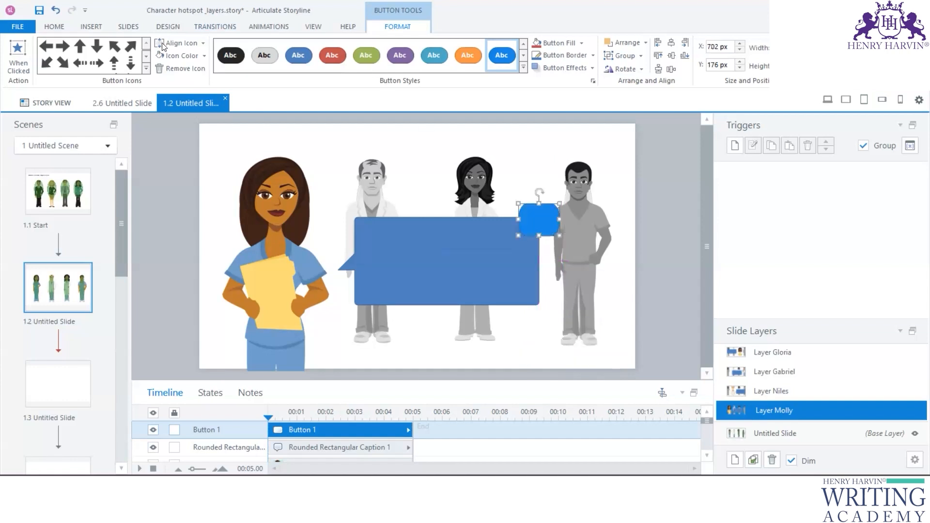
# Step: Add the bold X icon from the Feedback set to the button and enlarge it to font size 44
pyautogui.click(149, 69)
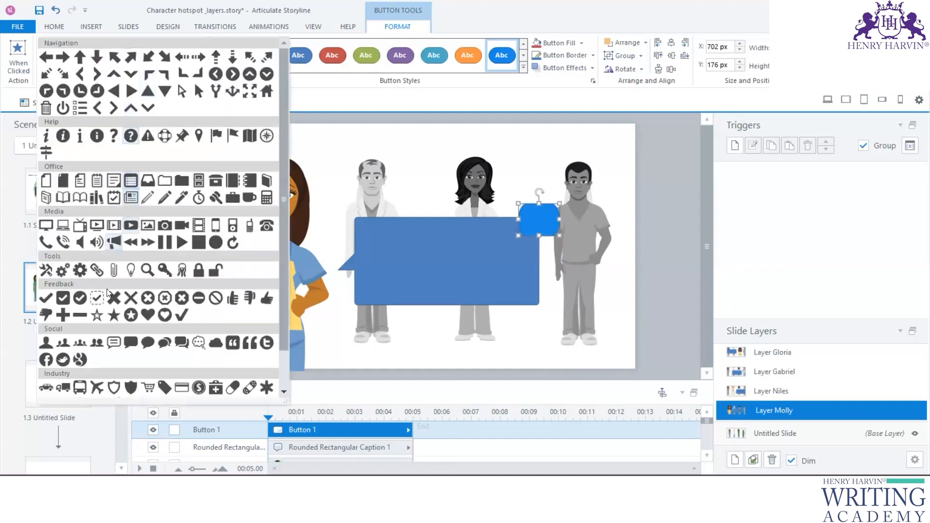
pyautogui.click(113, 298)
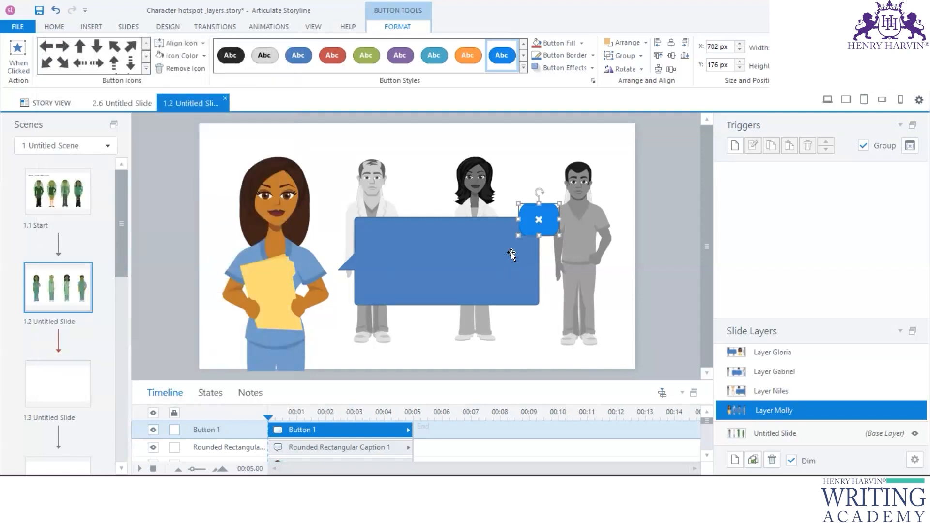
pyautogui.hotkey('ctrl', 'a')
pyautogui.press('Escape')
pyautogui.click(543, 220)
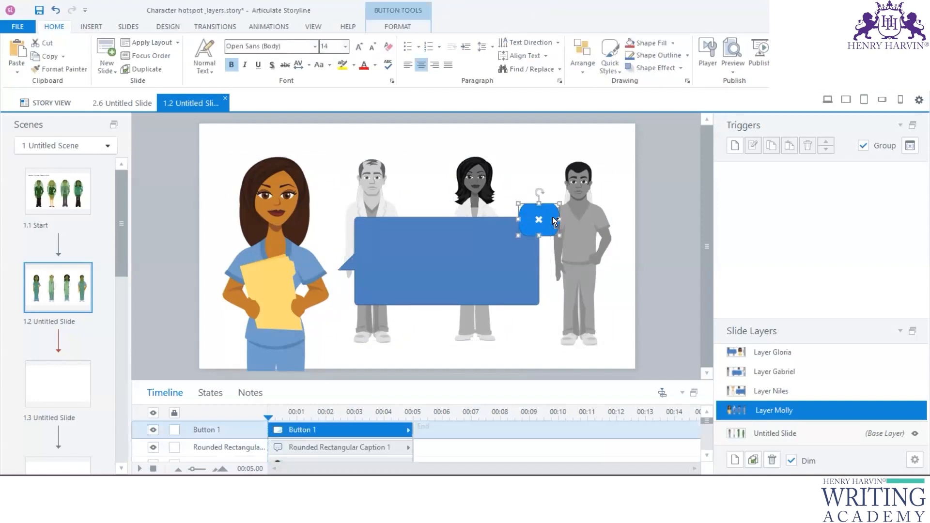
pyautogui.click(361, 47)
pyautogui.click(361, 48)
pyautogui.click(361, 47)
pyautogui.click(361, 47)
pyautogui.click(361, 47)
pyautogui.click(361, 48)
pyautogui.click(361, 48)
# Step: Fill the X button with a dark blue theme color
pyautogui.click(395, 26)
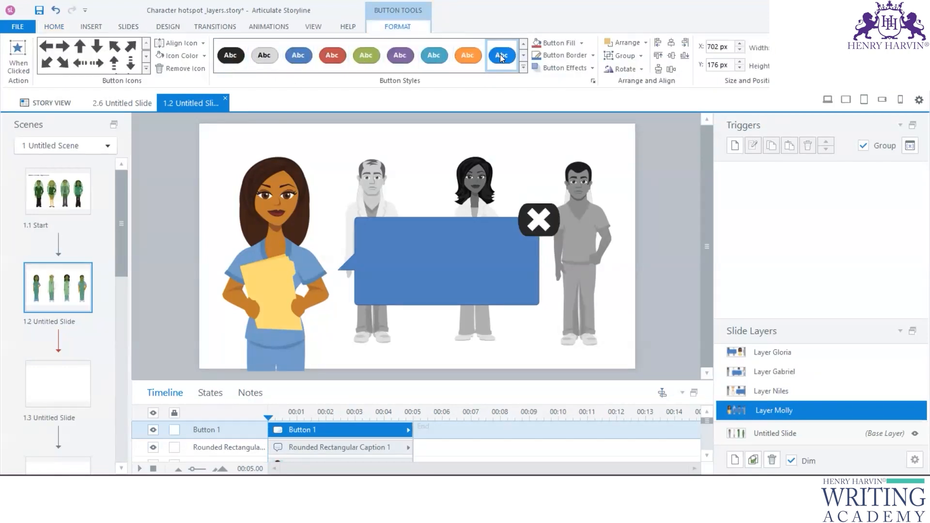
pyautogui.click(524, 68)
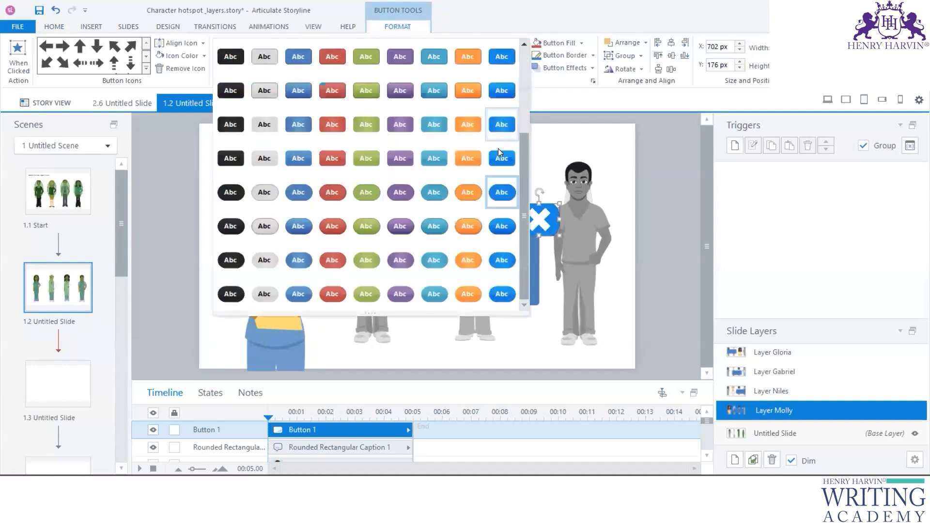
pyautogui.click(582, 44)
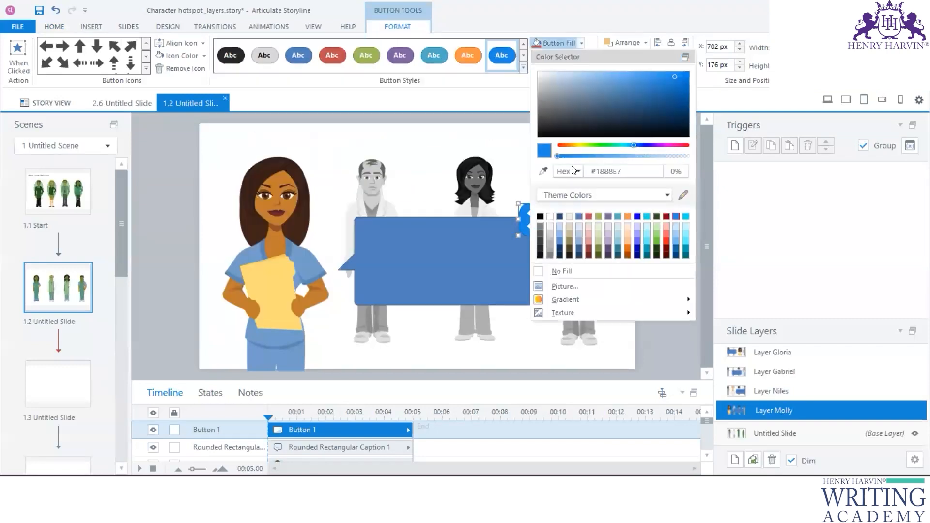
pyautogui.click(580, 253)
pyautogui.click(703, 167)
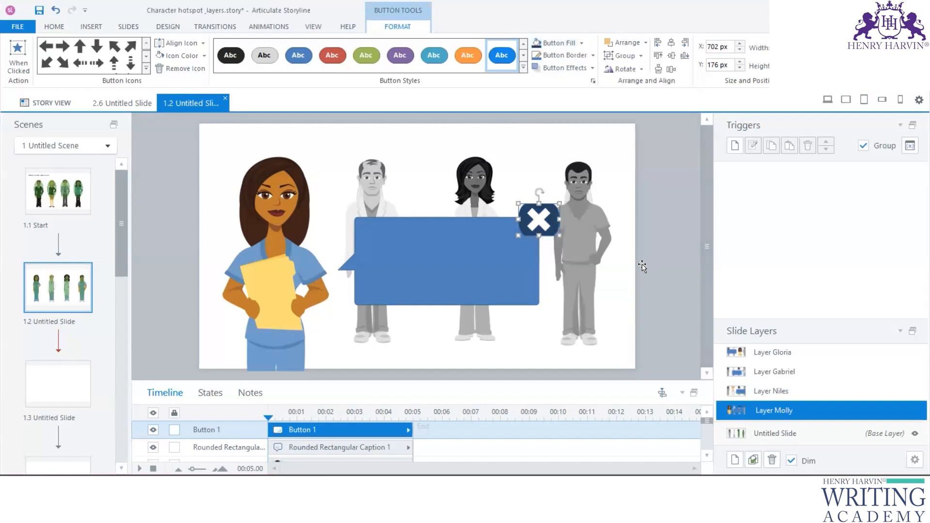
# Step: Place a copy of the X button at the upper-right corner of the caption on Layer Niles and open Layer Gabriel
pyautogui.click(760, 390)
pyautogui.moveTo(552, 217); pyautogui.dragTo(613, 218)
pyautogui.click(768, 372)
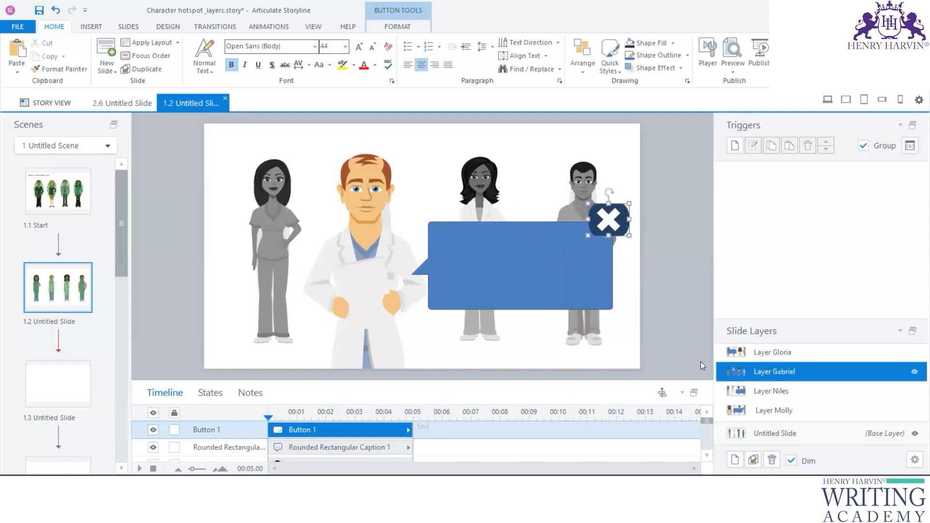
# Step: Place copies of the X button at the upper-left corners of the captions on Layer Gabriel and Layer Gloria
pyautogui.hotkey('ctrl', 'v')
pyautogui.moveTo(542, 228); pyautogui.dragTo(345, 230)
pyautogui.click(772, 353)
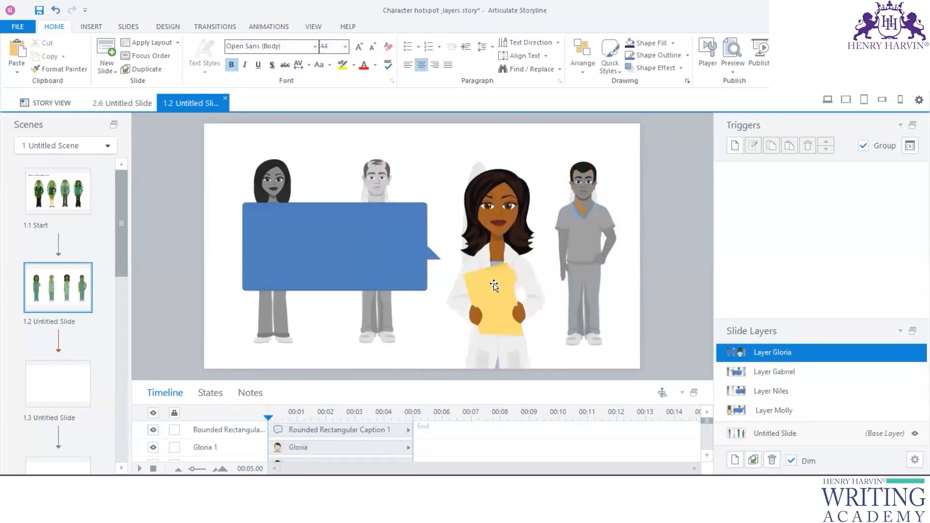
pyautogui.hotkey('ctrl', 'v')
pyautogui.moveTo(540, 226); pyautogui.dragTo(239, 206)
pyautogui.click(687, 333)
# Step: Add a trigger on Layer Molly that hides this layer when the user clicks Button 1
pyautogui.click(784, 411)
pyautogui.click(731, 147)
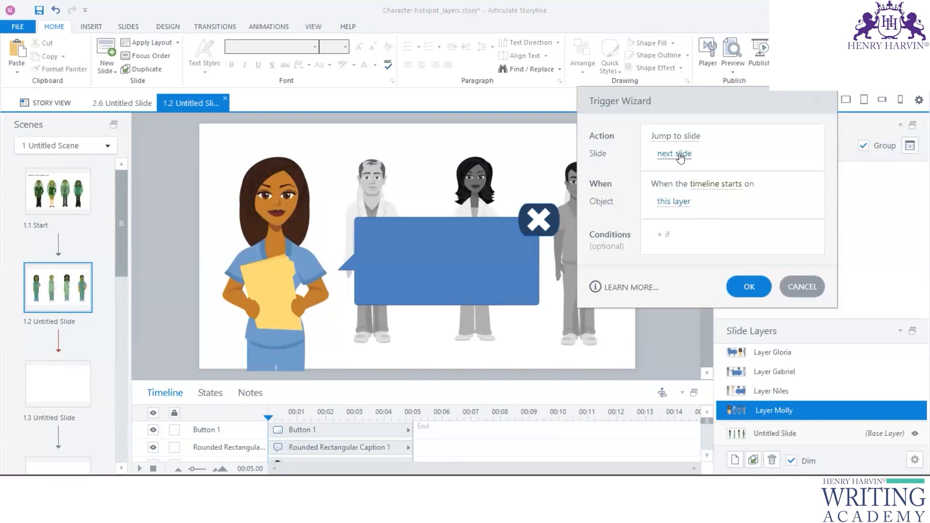
pyautogui.click(676, 136)
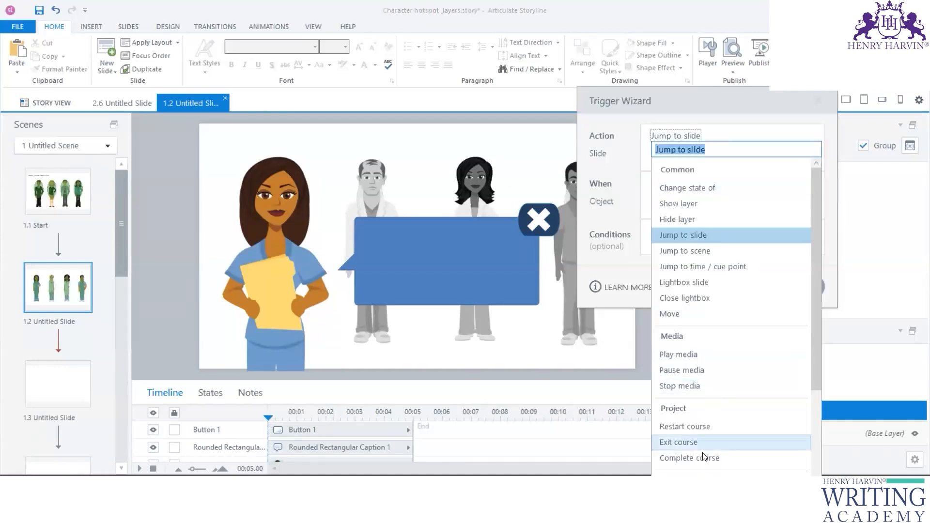
pyautogui.click(703, 220)
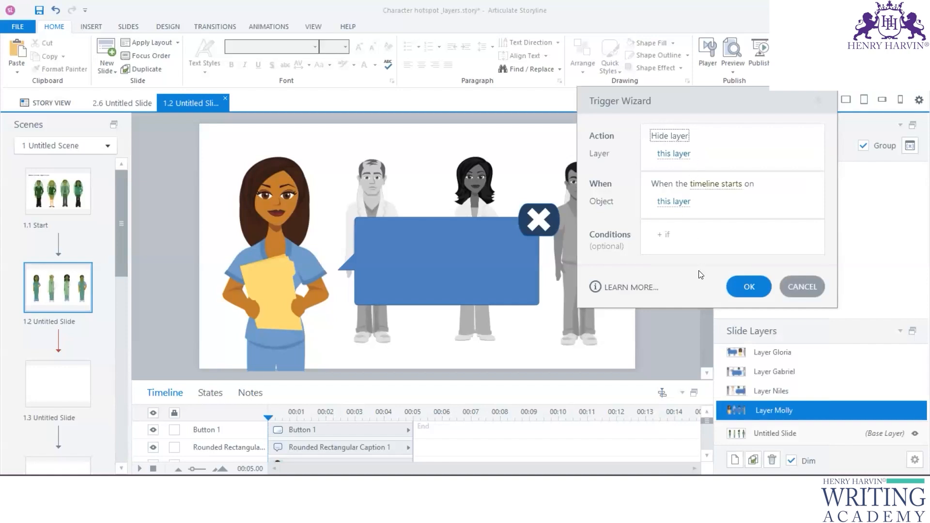
pyautogui.click(721, 186)
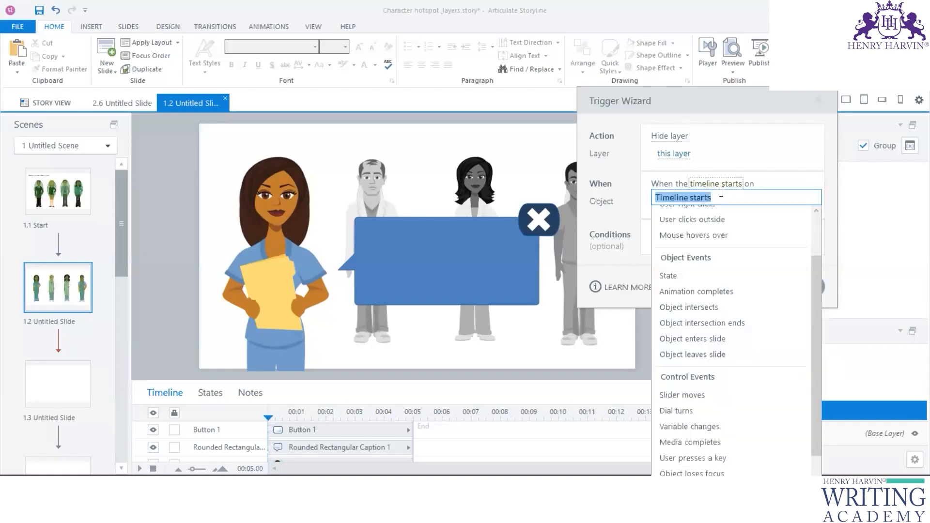
pyautogui.scroll(2, 717, 240)
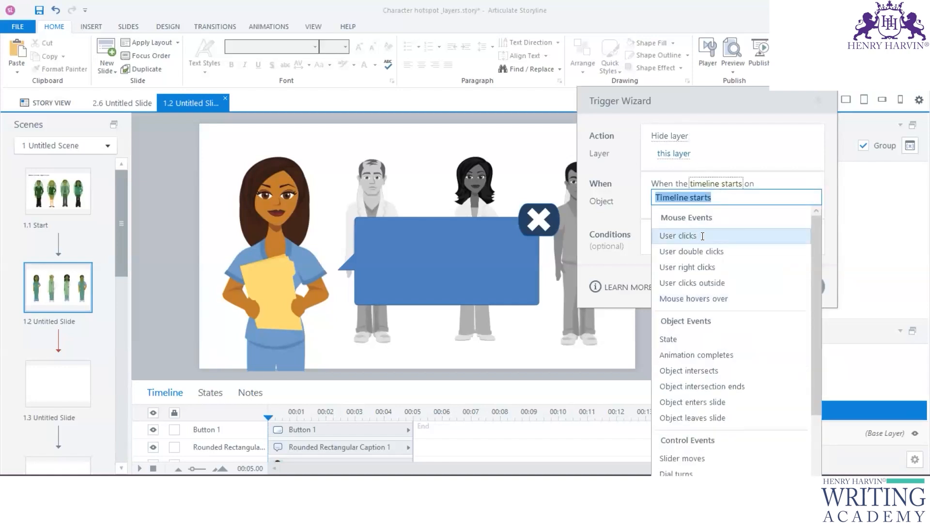
pyautogui.click(703, 236)
pyautogui.click(679, 202)
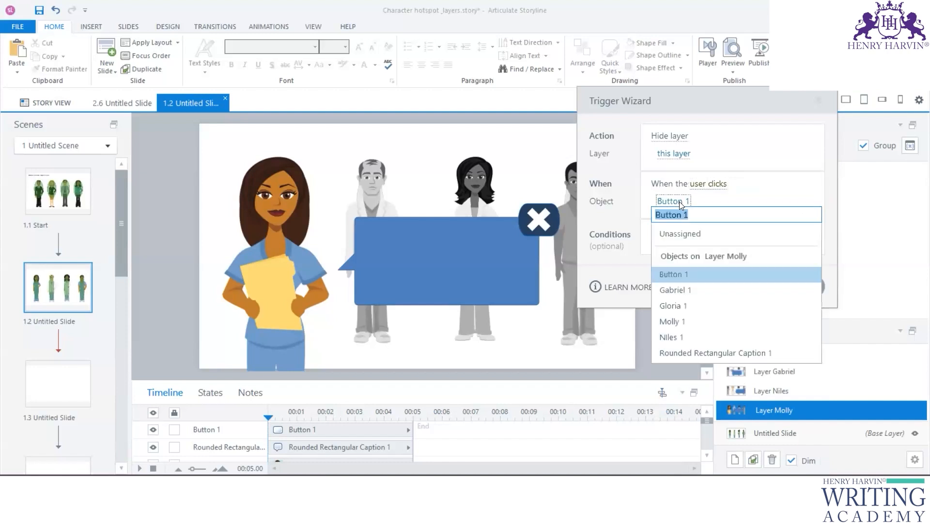
pyautogui.click(682, 274)
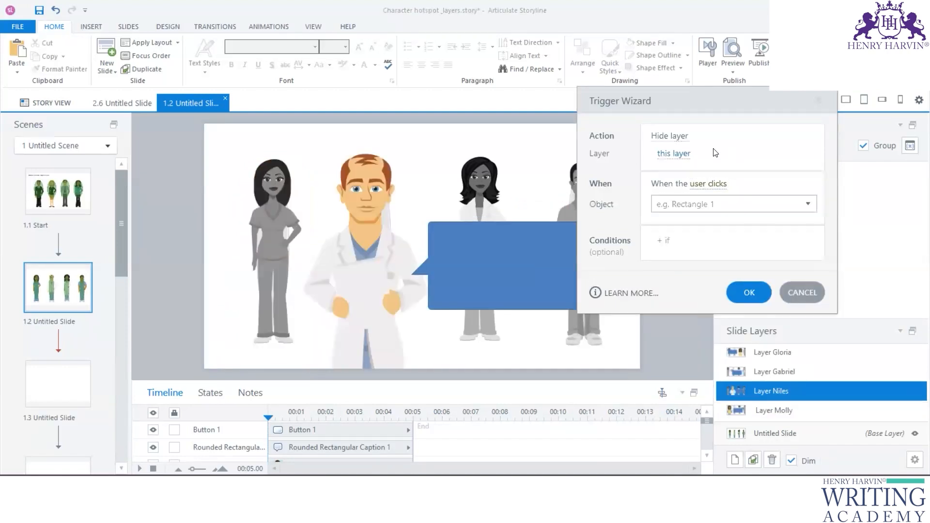
# Step: Add a trigger on Layer Niles that hides this layer when the user clicks Button 1
pyautogui.click(716, 203)
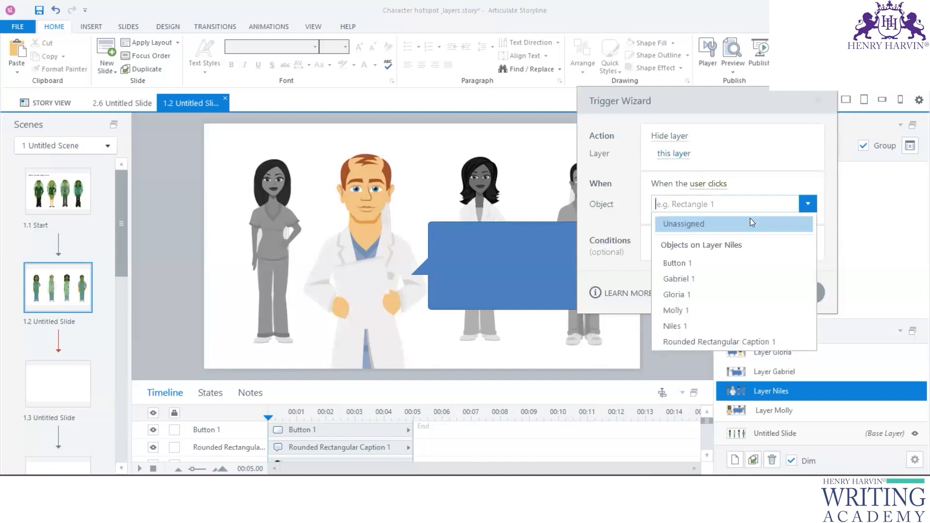
pyautogui.click(688, 266)
pyautogui.click(750, 286)
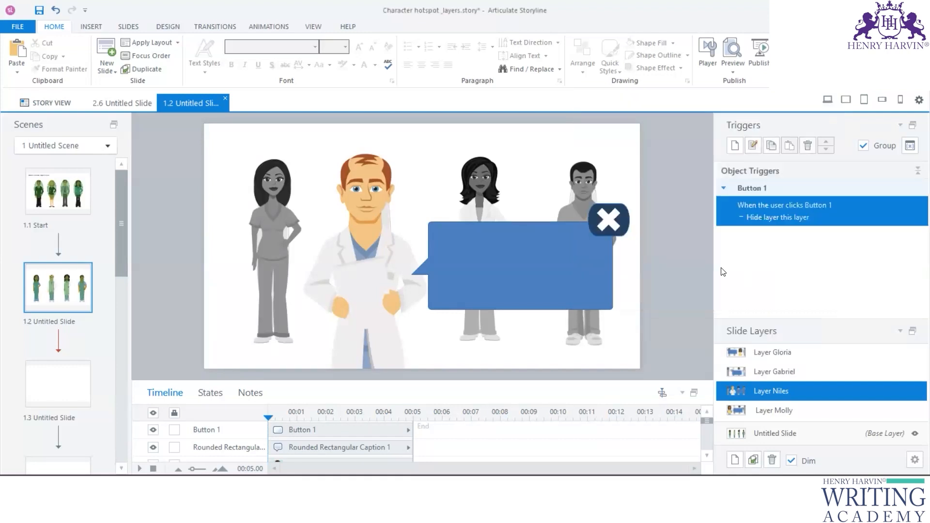
# Step: Add a trigger on Layer Gabriel that hides this layer when the user clicks Button 1
pyautogui.click(773, 371)
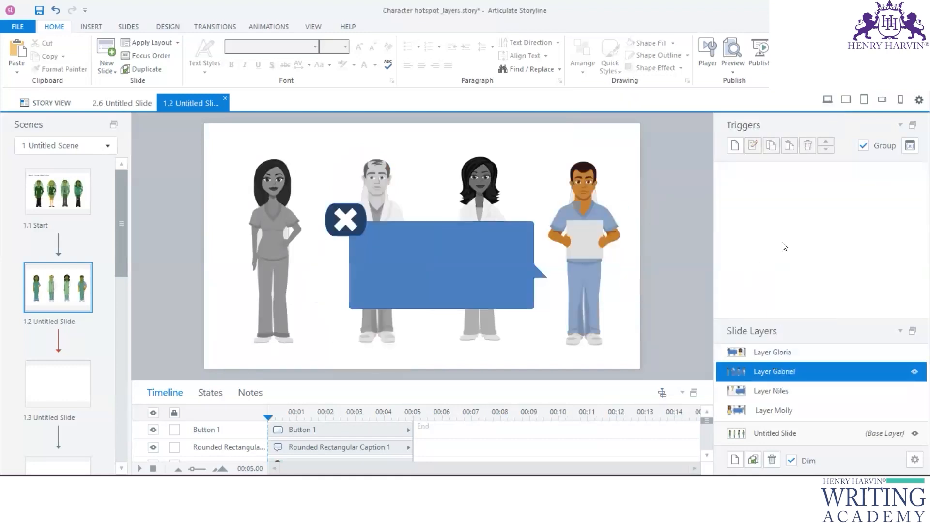
pyautogui.click(735, 146)
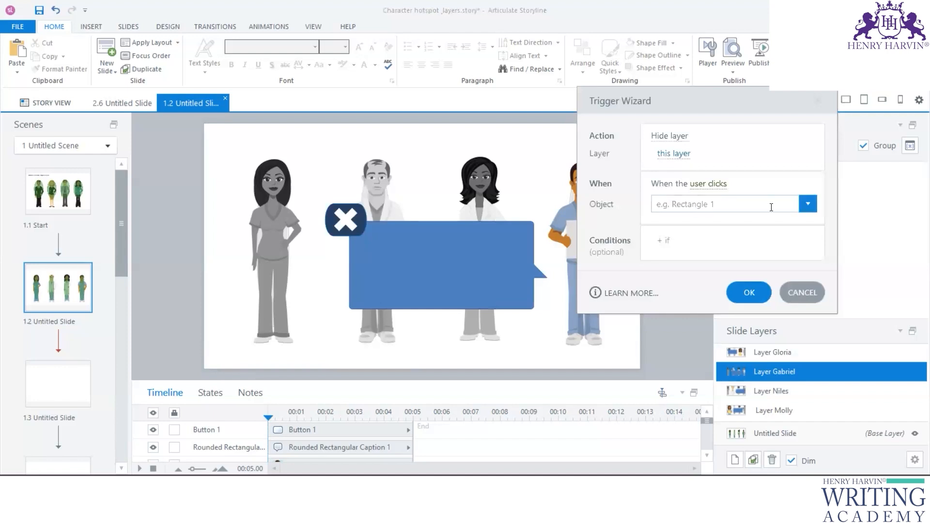
pyautogui.click(804, 206)
pyautogui.click(685, 266)
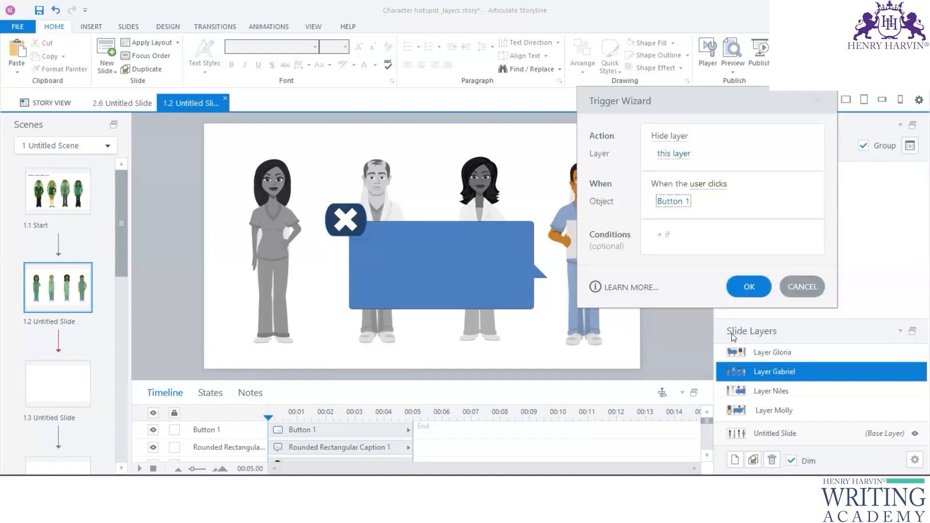
pyautogui.click(747, 286)
# Step: Add a trigger on Layer Gloria that hides this layer when the user clicks Button 1, and return to the base layer
pyautogui.click(780, 353)
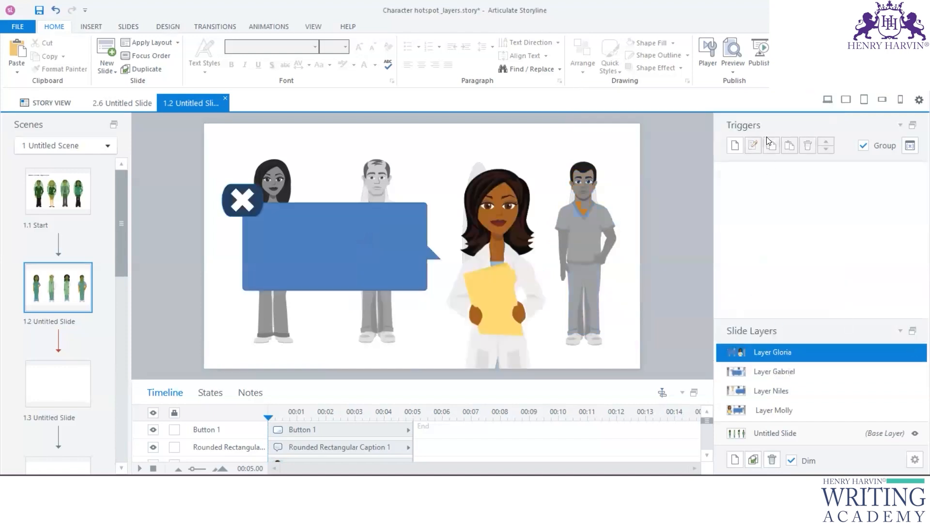
pyautogui.click(735, 145)
pyautogui.click(807, 204)
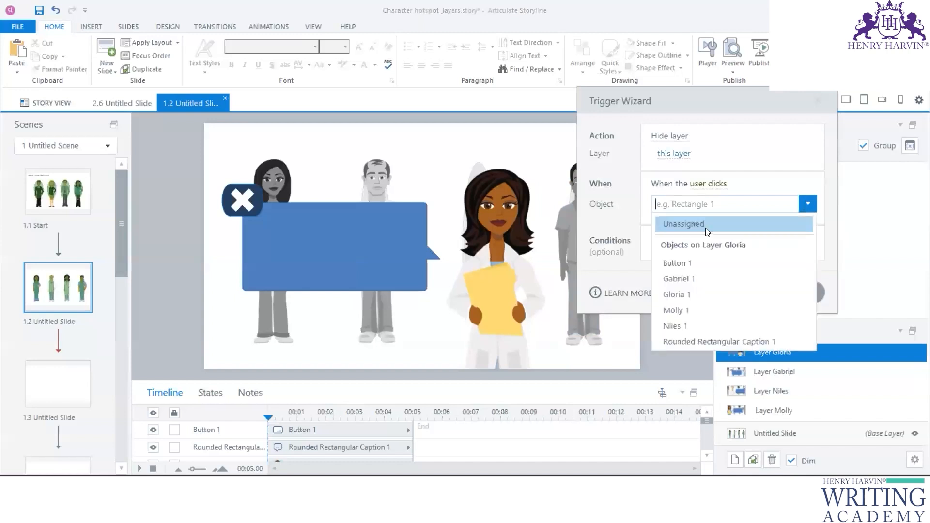
pyautogui.click(682, 262)
pyautogui.click(749, 290)
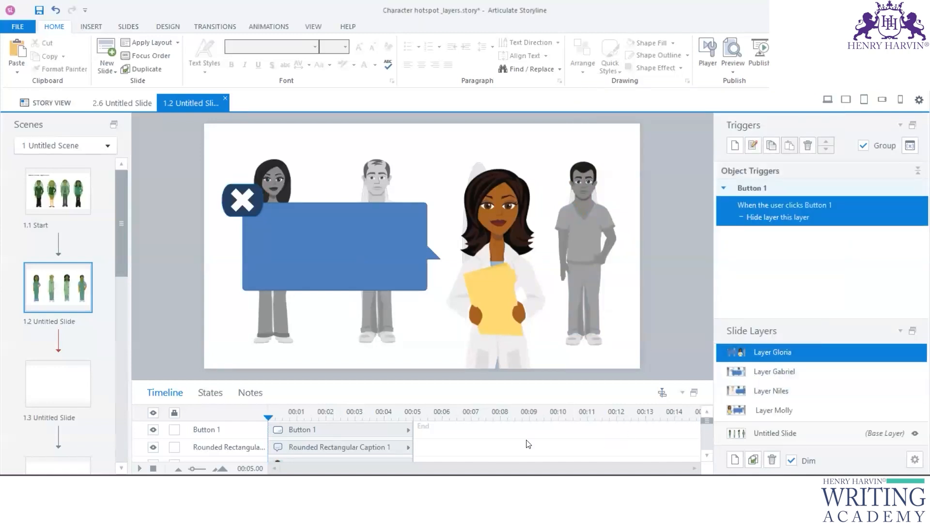
pyautogui.click(785, 435)
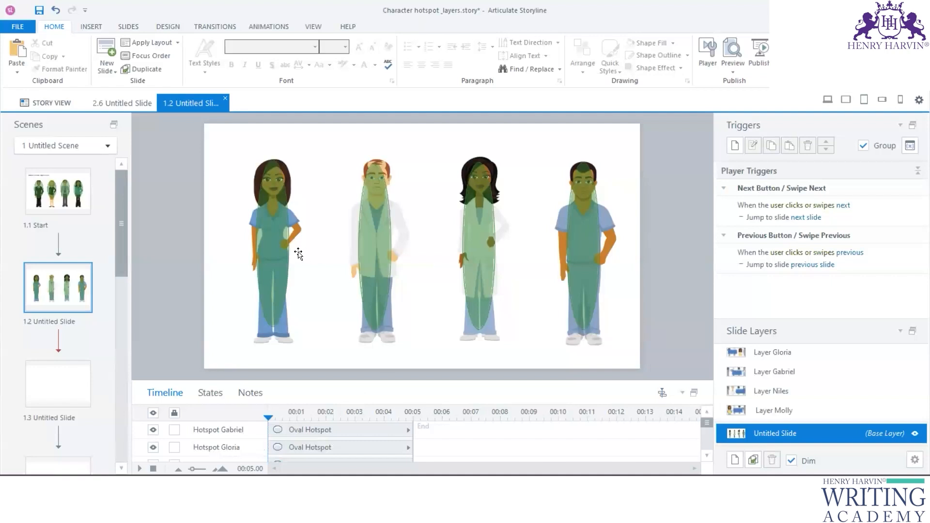
pyautogui.click(735, 148)
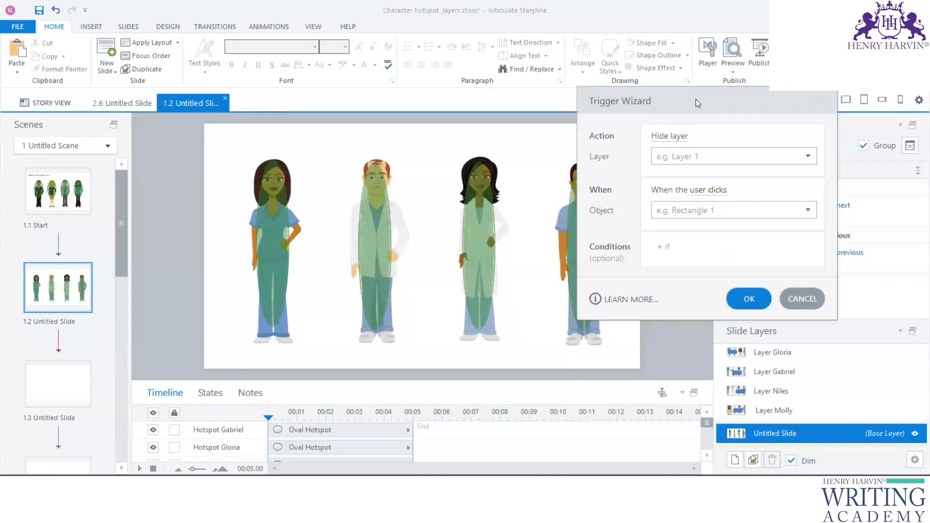
pyautogui.moveTo(696, 99); pyautogui.dragTo(674, 72)
pyautogui.click(648, 82)
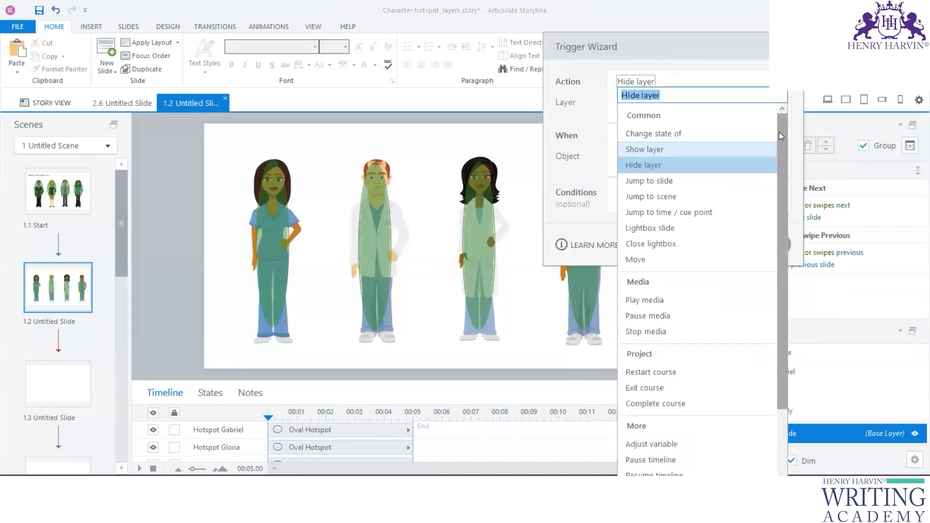
pyautogui.moveTo(780, 131)
pyautogui.mouseDown()
pyautogui.moveTo(789, 180)
pyautogui.moveTo(787, 143)
pyautogui.mouseUp()
pyautogui.moveTo(748, 48); pyautogui.dragTo(245, 24)
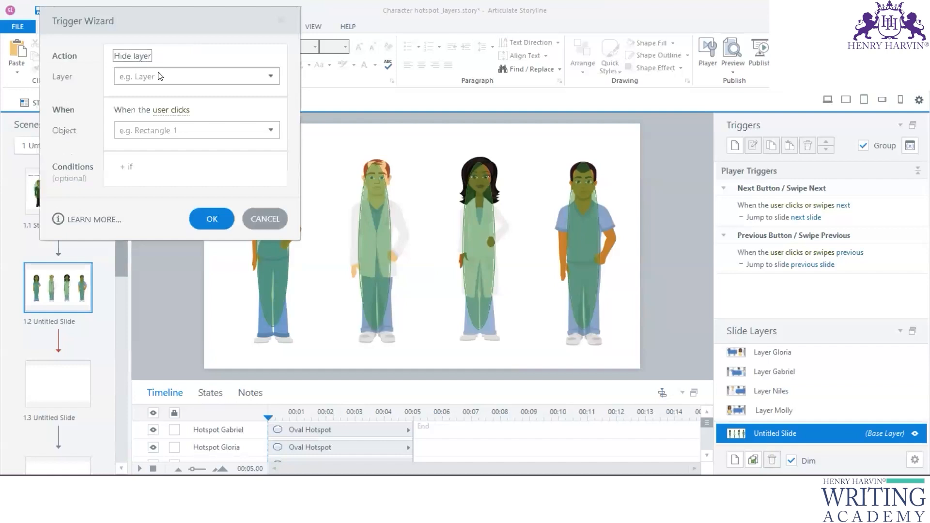
pyautogui.click(133, 55)
pyautogui.click(154, 107)
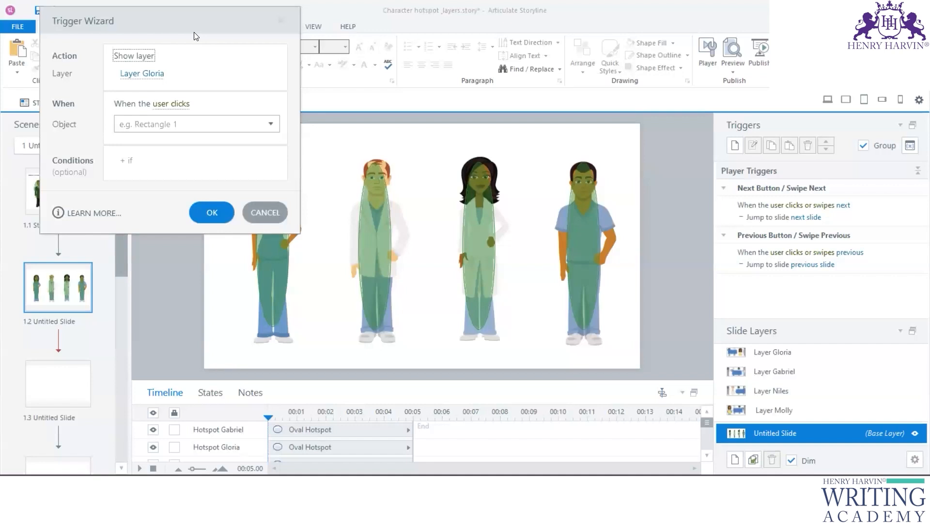
pyautogui.moveTo(193, 36); pyautogui.dragTo(179, 49)
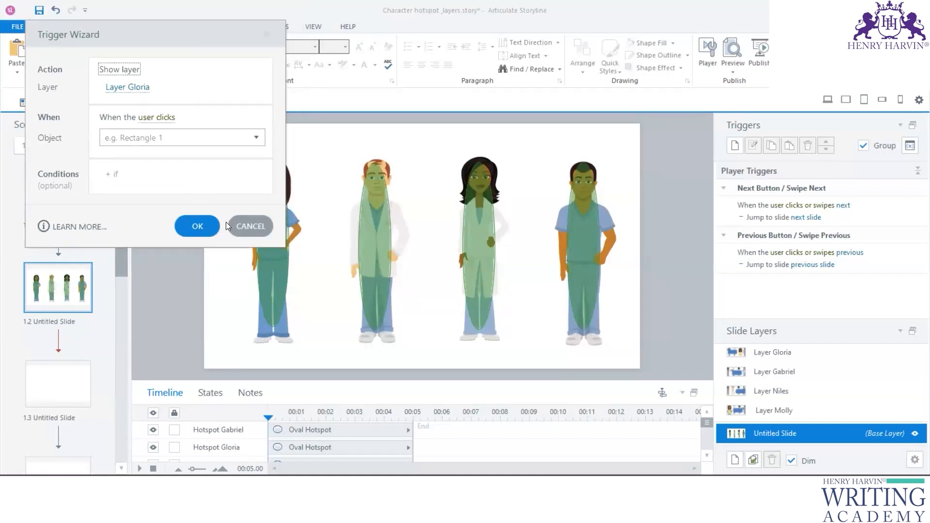
pyautogui.click(249, 226)
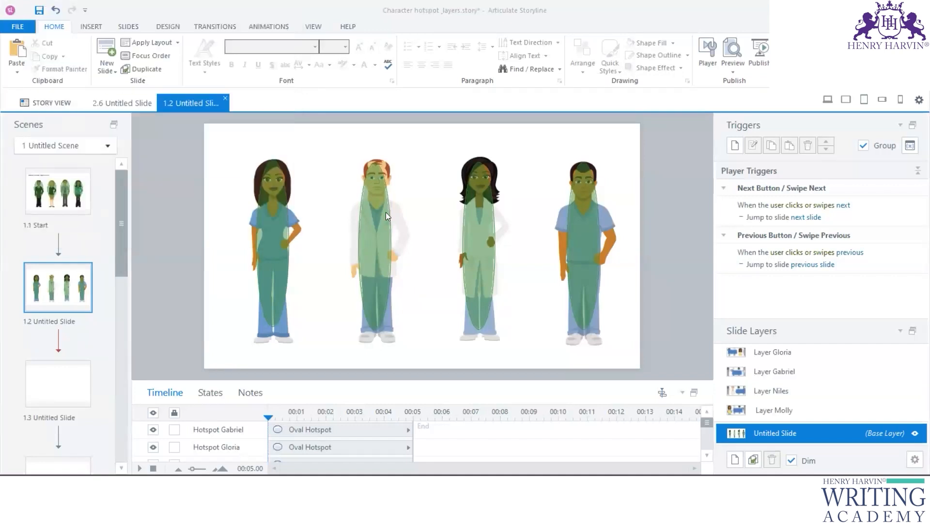
# Step: Add a base-layer trigger that shows Layer Molly when the user clicks Hotspot Molly
pyautogui.click(269, 214)
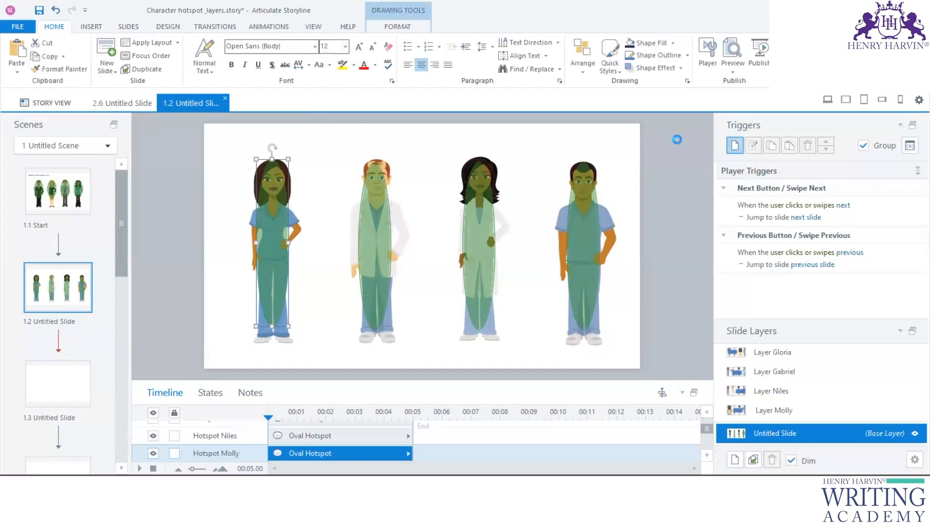
pyautogui.click(131, 89)
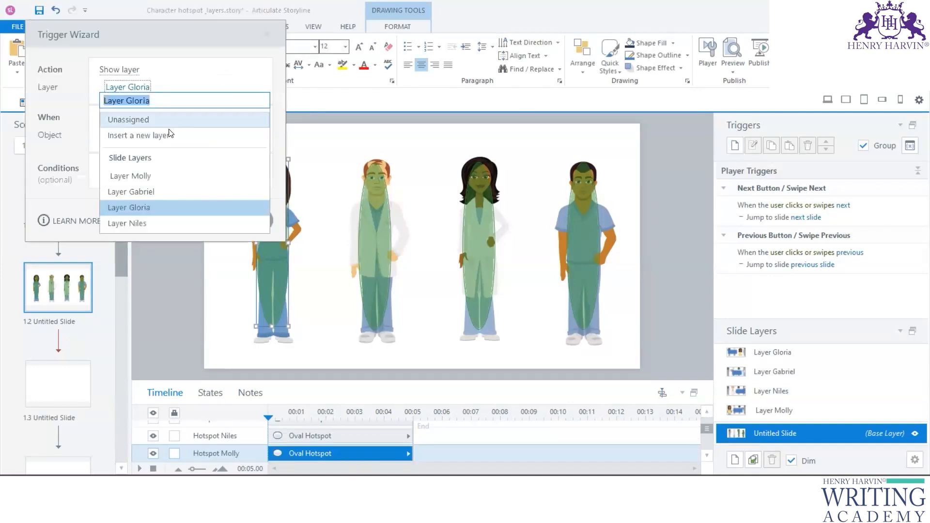
pyautogui.click(142, 177)
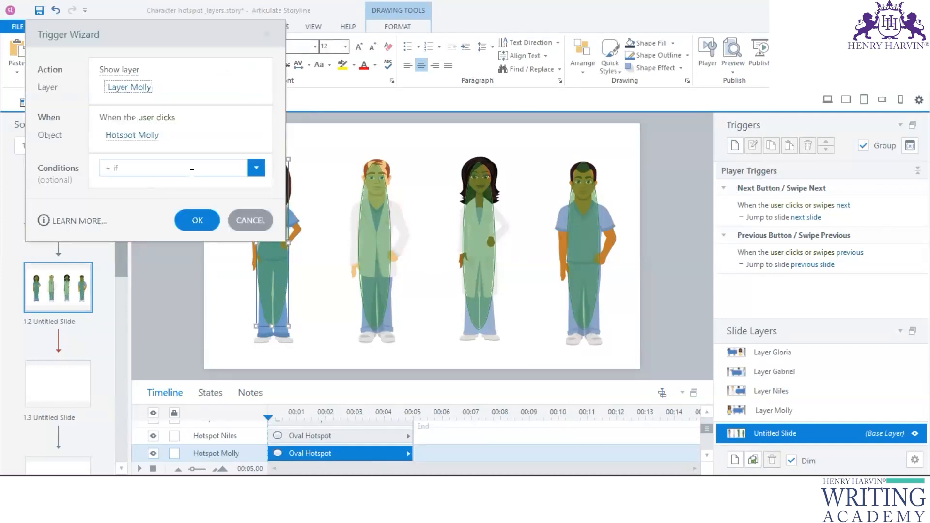
pyautogui.click(168, 122)
pyautogui.click(145, 171)
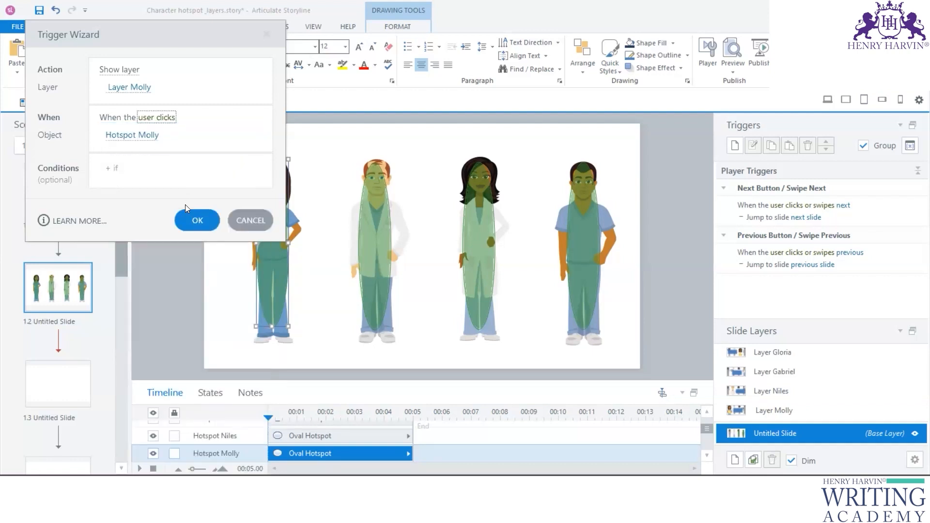
pyautogui.click(186, 219)
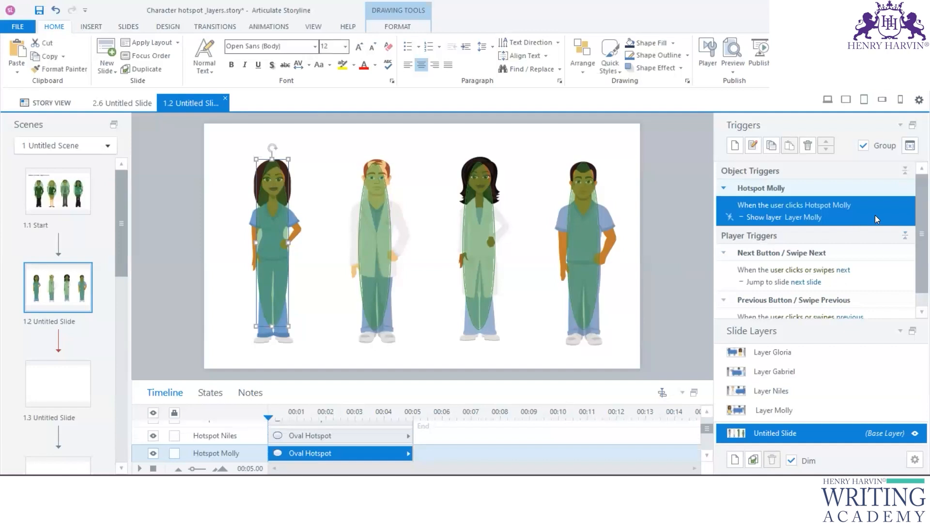
# Step: Copy Hotspot Molly's show-layer trigger onto the hotspots for Niles, Gloria and Gabriel
pyautogui.click(385, 232)
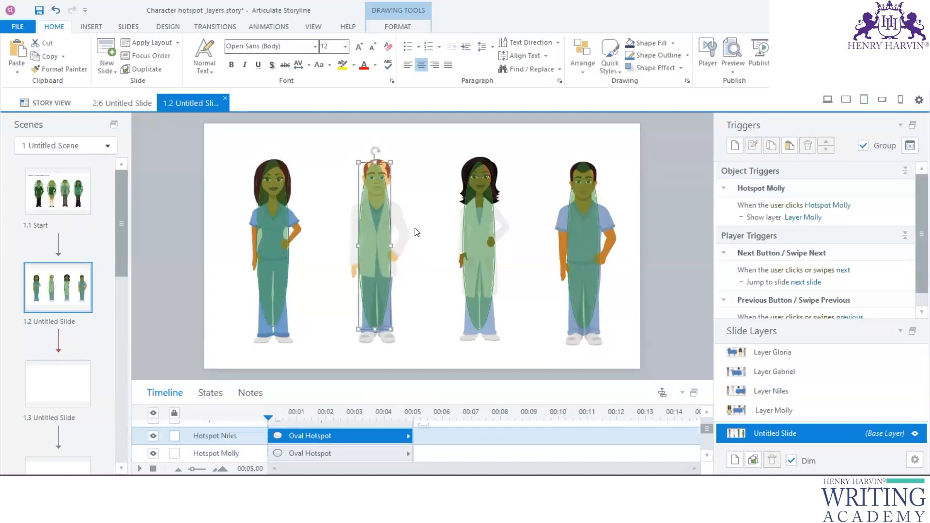
pyautogui.hotkey('ctrl', 'v')
pyautogui.click(484, 240)
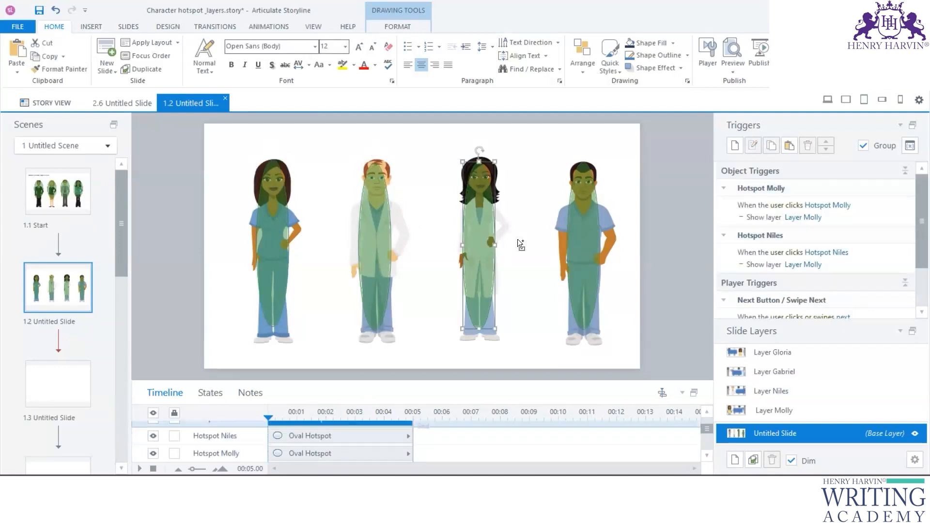
pyautogui.hotkey('ctrl', 'v')
pyautogui.hotkey('ctrl', 'v')
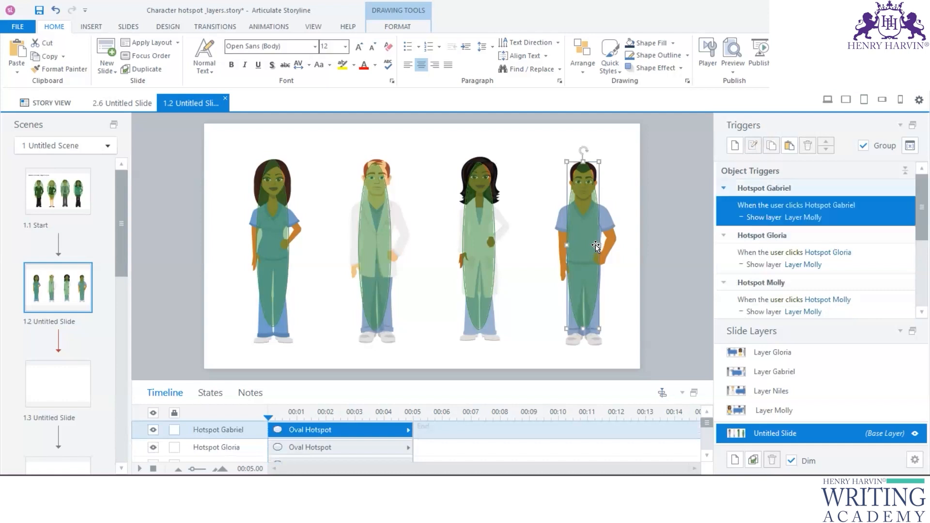
# Step: Change the Hotspot Niles trigger so that it shows Layer Niles
pyautogui.moveTo(916, 210)
pyautogui.mouseDown()
pyautogui.moveTo(915, 224)
pyautogui.moveTo(915, 214)
pyautogui.mouseUp()
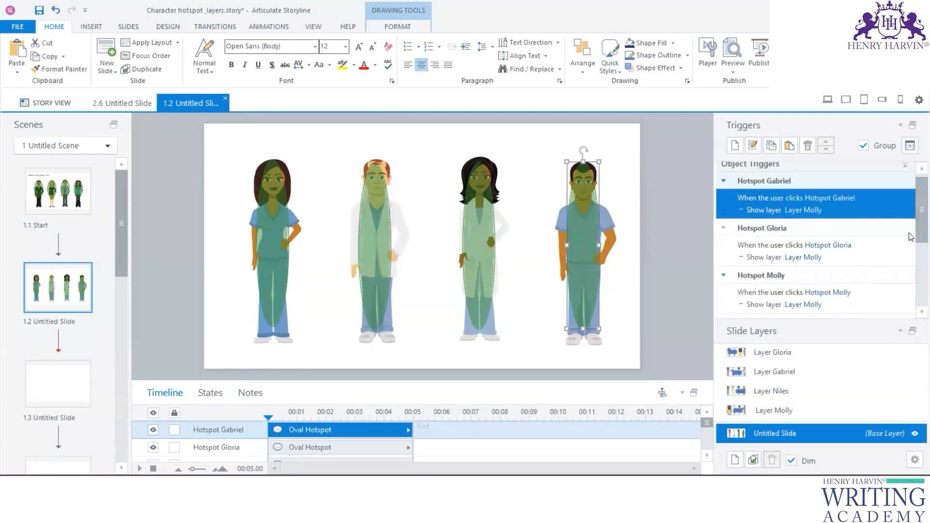
pyautogui.scroll(-3, 898, 274)
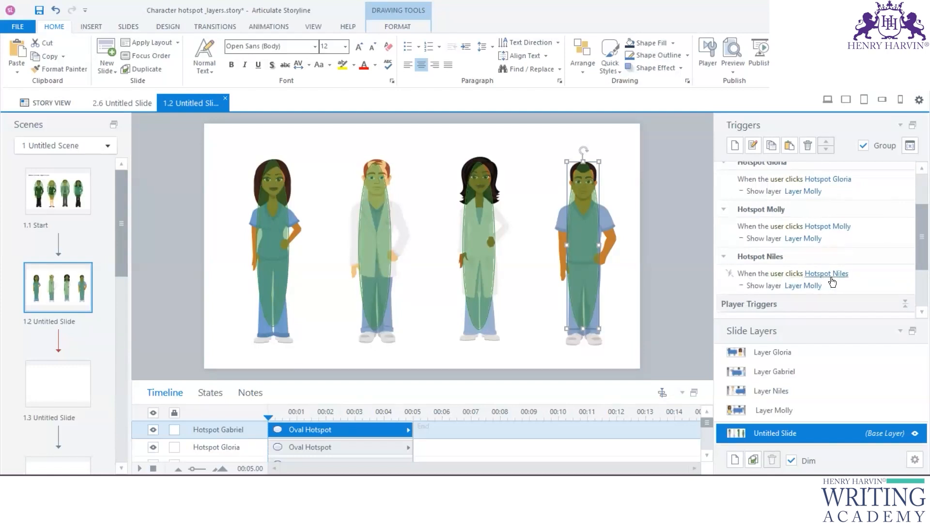
pyautogui.click(799, 287)
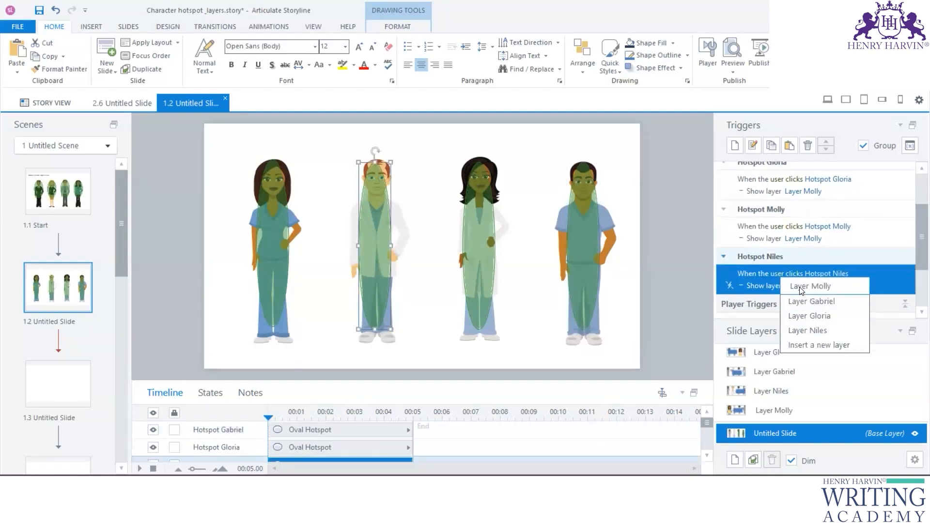
pyautogui.click(823, 374)
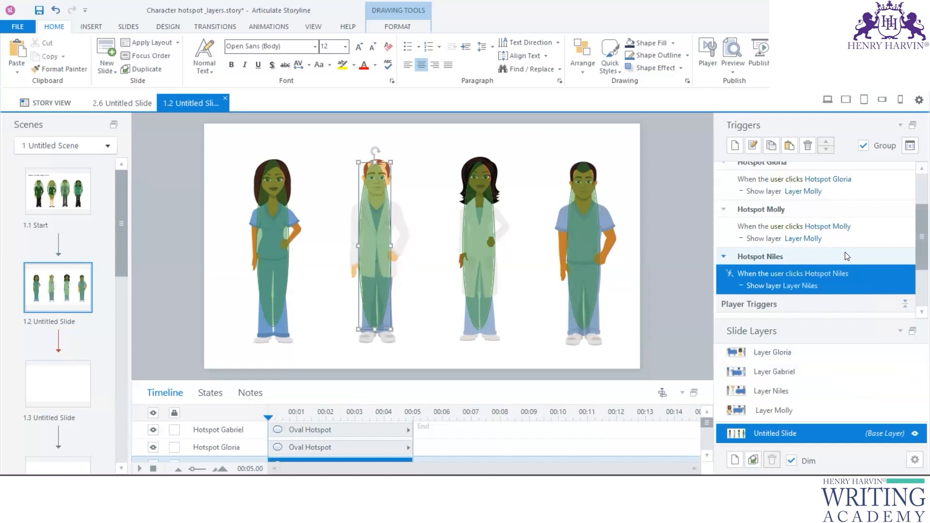
# Step: Change the Hotspot Gloria trigger so that it shows Layer Gloria
pyautogui.click(813, 193)
pyautogui.click(813, 193)
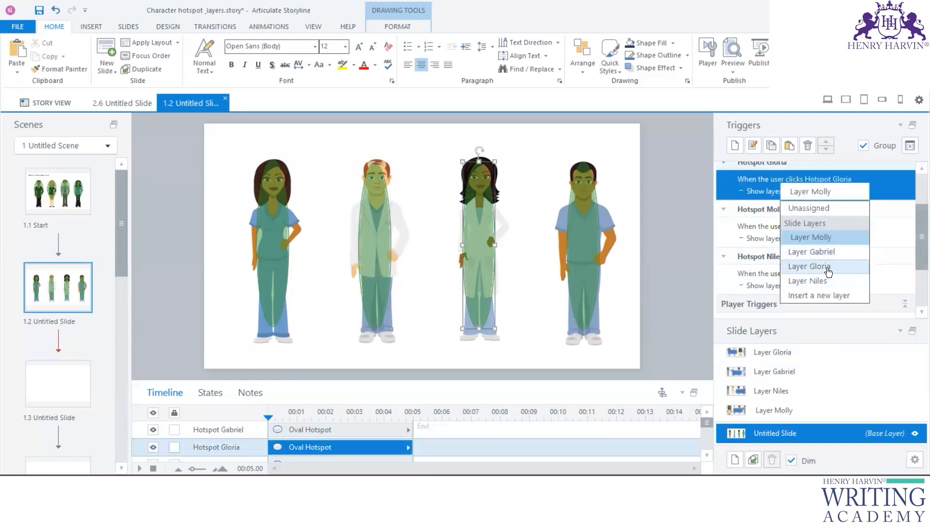
pyautogui.click(828, 267)
# Step: Change the Hotspot Gabriel trigger so that it shows Layer Gabriel
pyautogui.scroll(3, 917, 250)
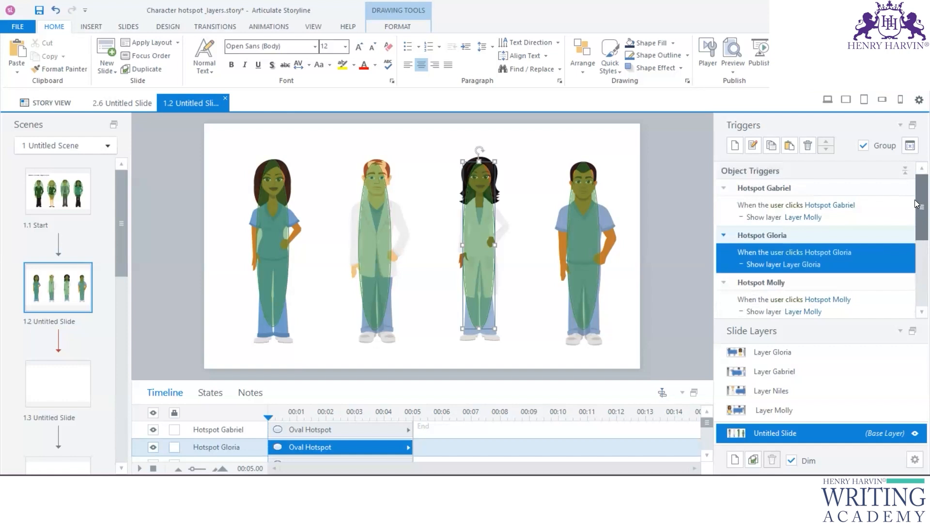
pyautogui.click(810, 217)
pyautogui.click(810, 217)
pyautogui.click(824, 278)
pyautogui.moveTo(917, 206); pyautogui.dragTo(917, 277)
pyautogui.click(678, 272)
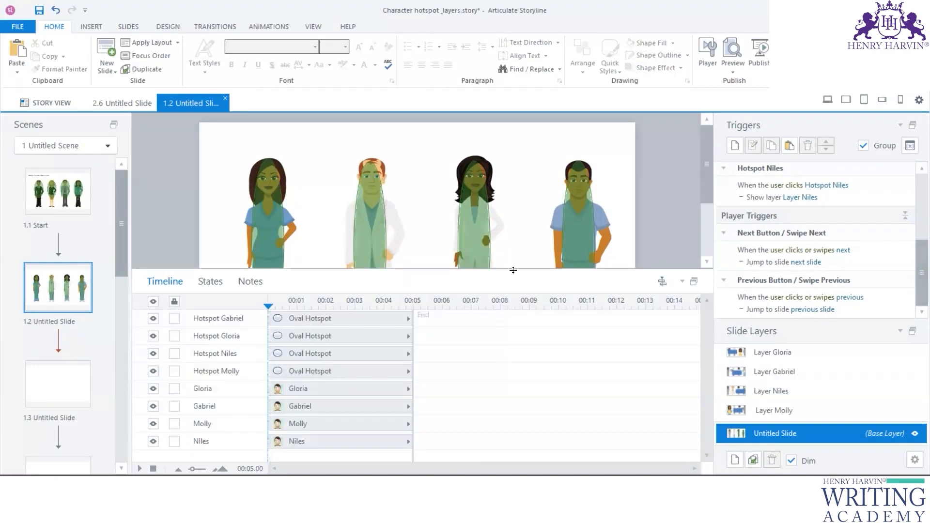
pyautogui.moveTo(513, 270); pyautogui.dragTo(513, 415)
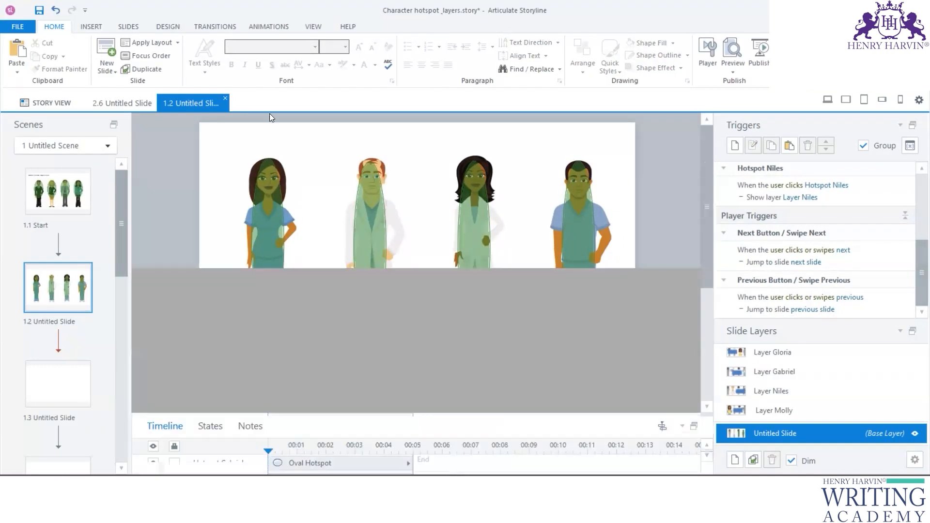
pyautogui.click(92, 26)
pyautogui.click(464, 74)
pyautogui.moveTo(270, 155); pyautogui.dragTo(570, 160)
pyautogui.click(548, 149)
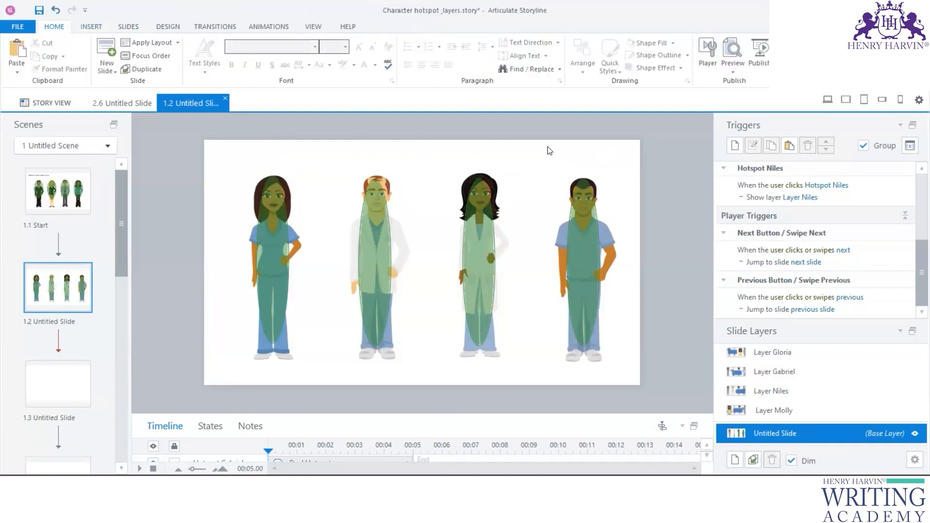
# Step: Add a text box above the characters reading "Click on each person to know more about their role in the organization"
pyautogui.click(91, 26)
pyautogui.click(456, 56)
pyautogui.moveTo(270, 151)
pyautogui.mouseDown()
pyautogui.moveTo(601, 172)
pyautogui.moveTo(593, 164)
pyautogui.mouseUp()
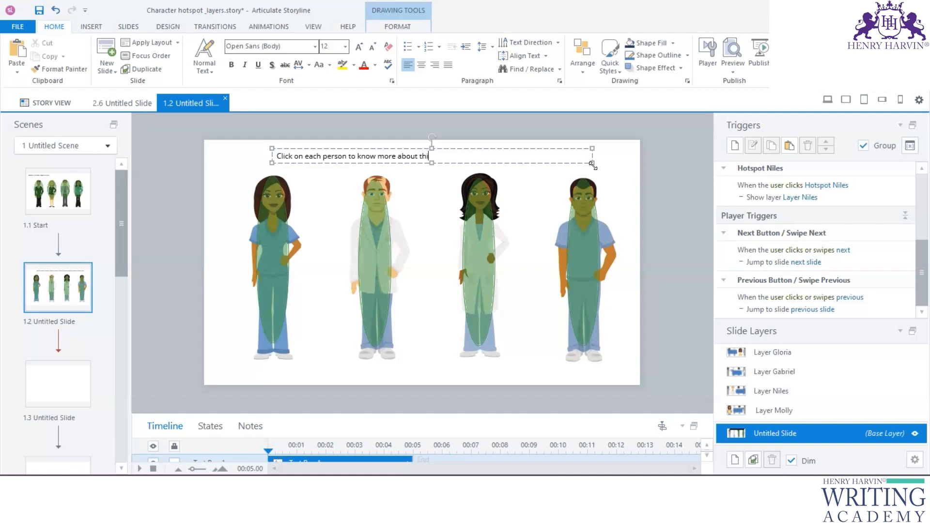
pyautogui.write('riolo')
pyautogui.write(' in the por')
pyautogui.write('ganization')
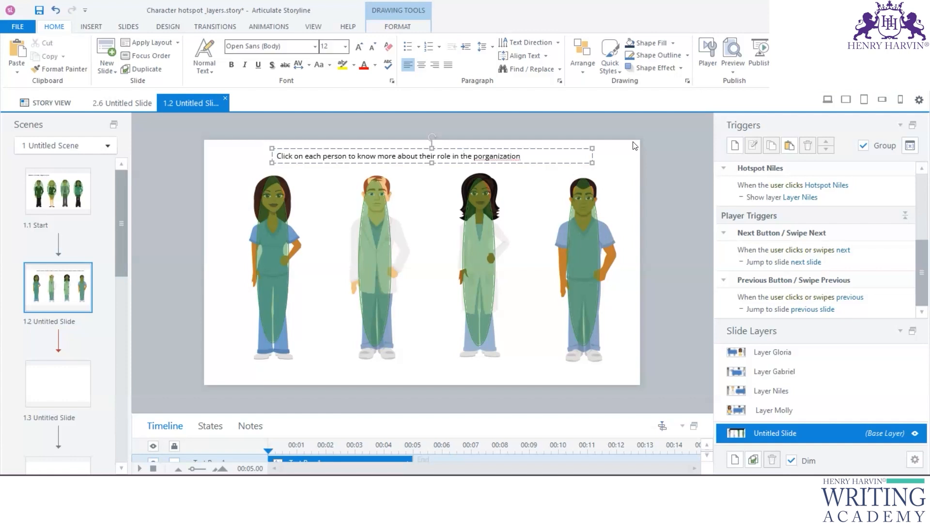
pyautogui.press('BackSpace')
pyautogui.click(479, 159)
# Step: Set the instruction text's font size to 16 and widen its text box so the sentence fits on one line
pyautogui.hotkey('ctrl', 'a')
pyautogui.hotkey('ctrl', 'shift', '.')
pyautogui.hotkey('ctrl', 'shift', '.')
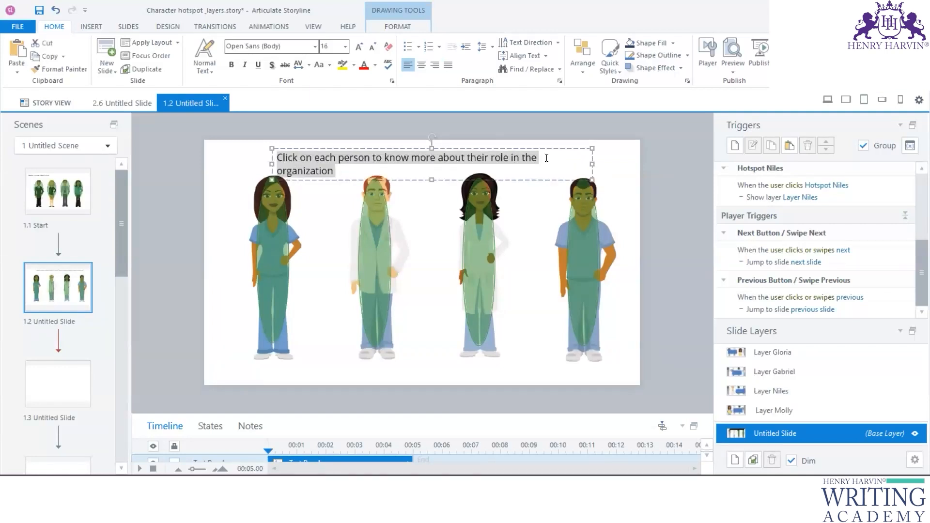
pyautogui.moveTo(271, 167); pyautogui.dragTo(235, 158)
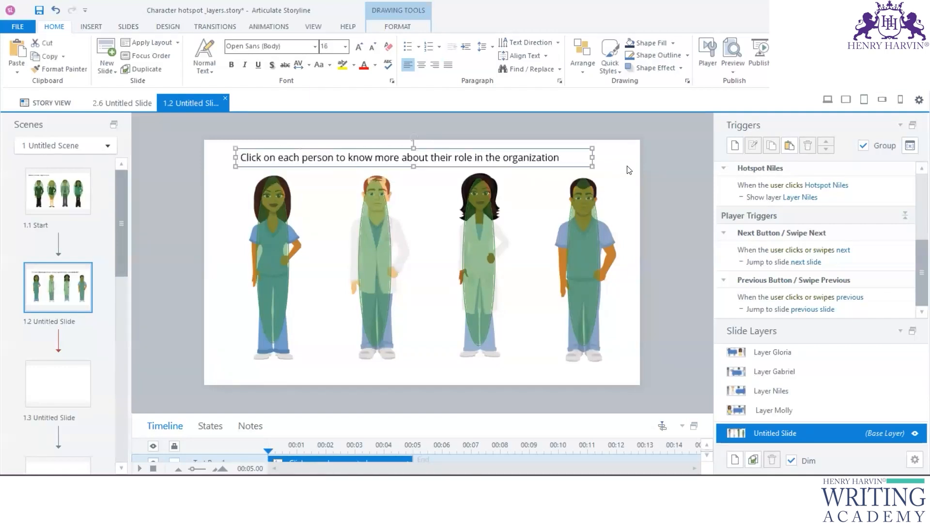
pyautogui.click(668, 180)
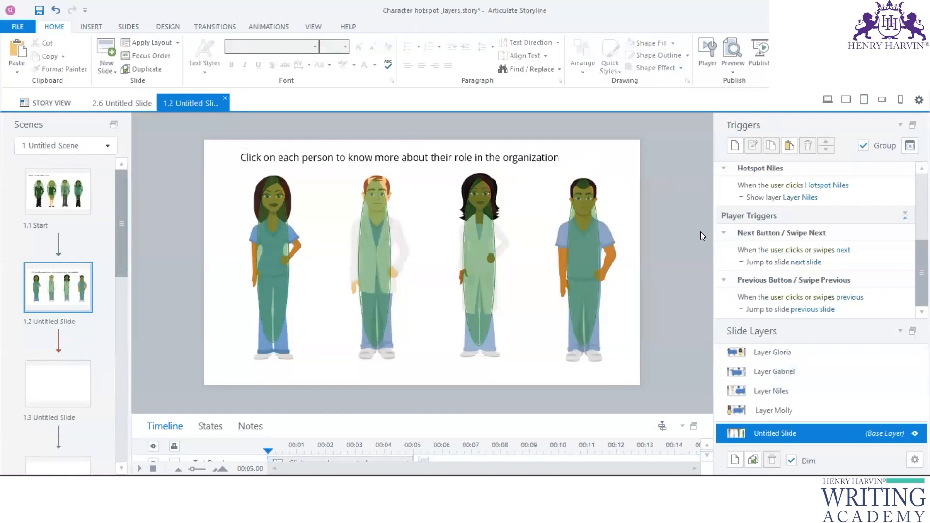
# Step: Preview slide 1.2, test showing and hiding the layers of Niles, Gloria, Gabriel and Molly, and close the preview
pyautogui.hotkey('ctrl', 'F12')
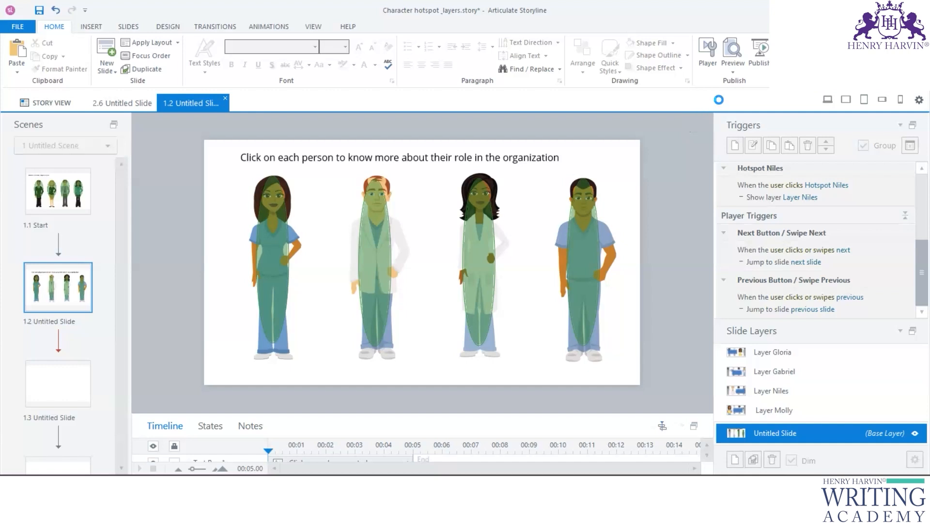
pyautogui.click(733, 72)
pyautogui.click(756, 85)
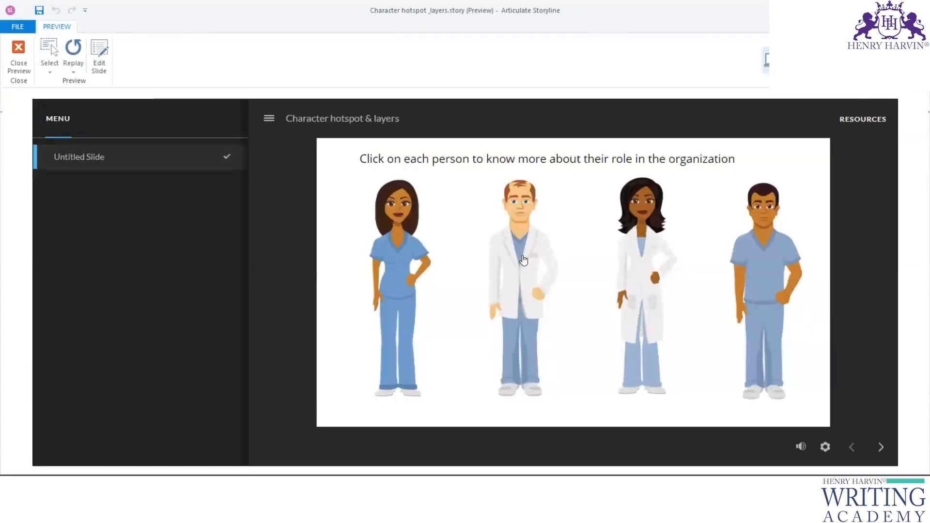
pyautogui.click(515, 253)
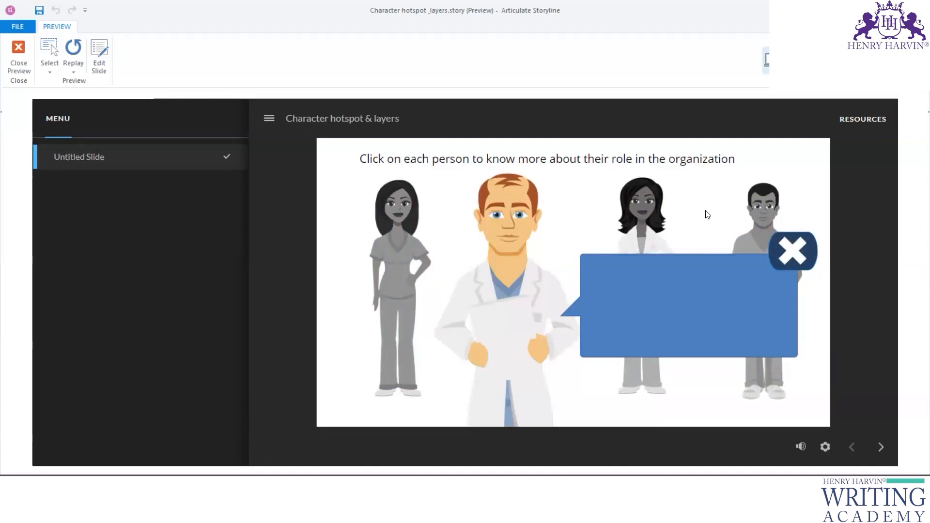
pyautogui.click(808, 269)
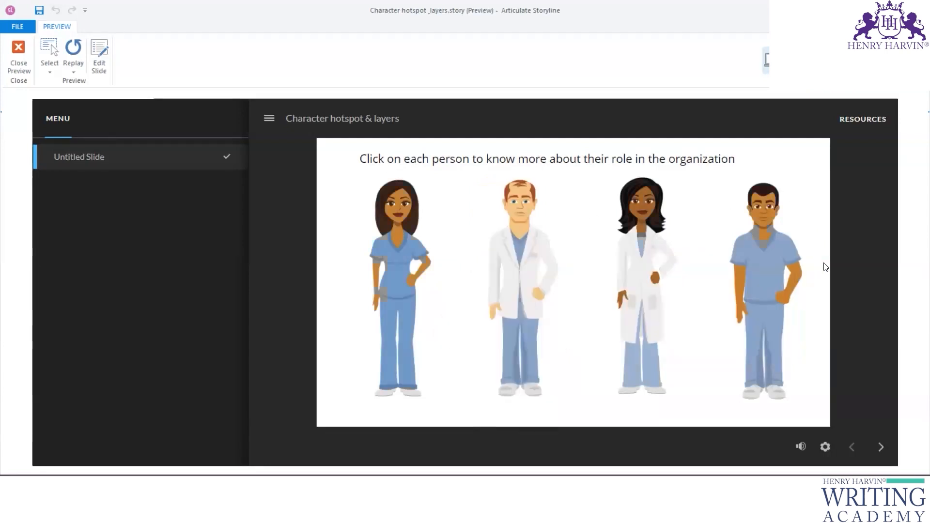
pyautogui.click(648, 262)
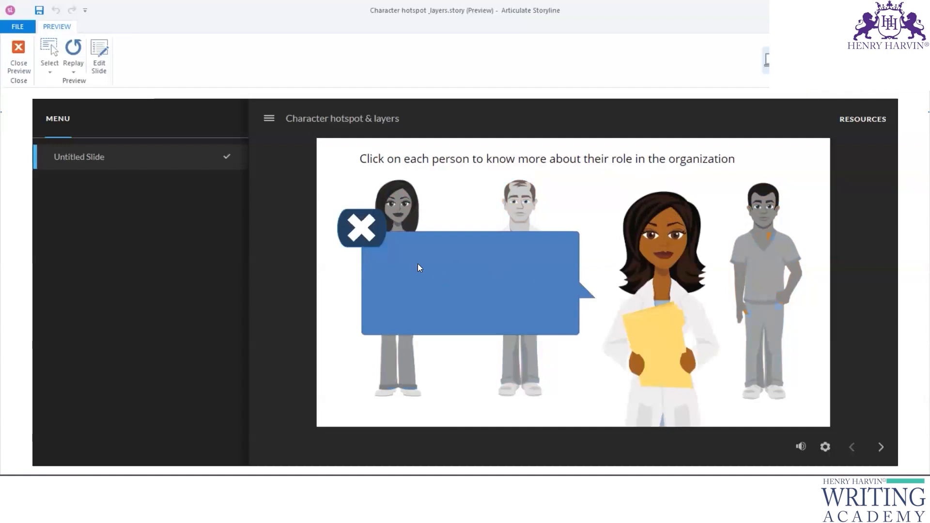
pyautogui.click(373, 236)
pyautogui.click(778, 250)
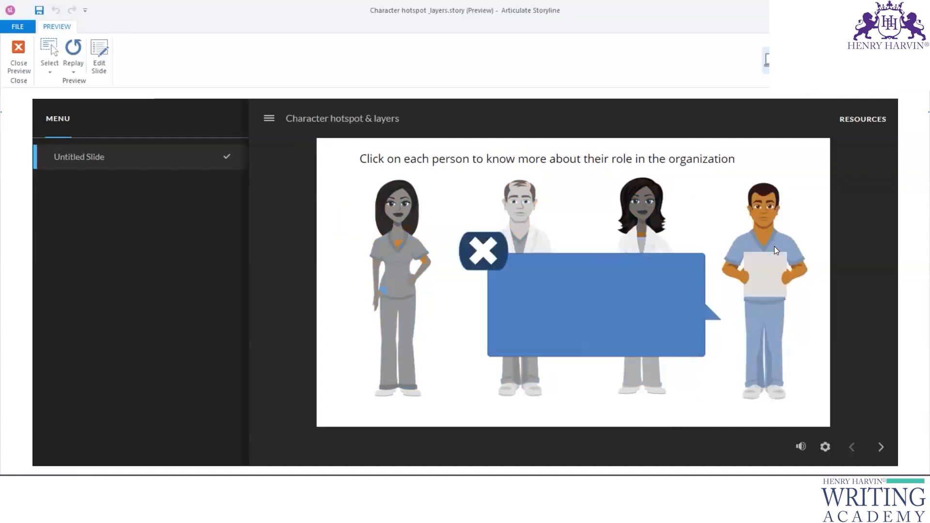
pyautogui.click(490, 253)
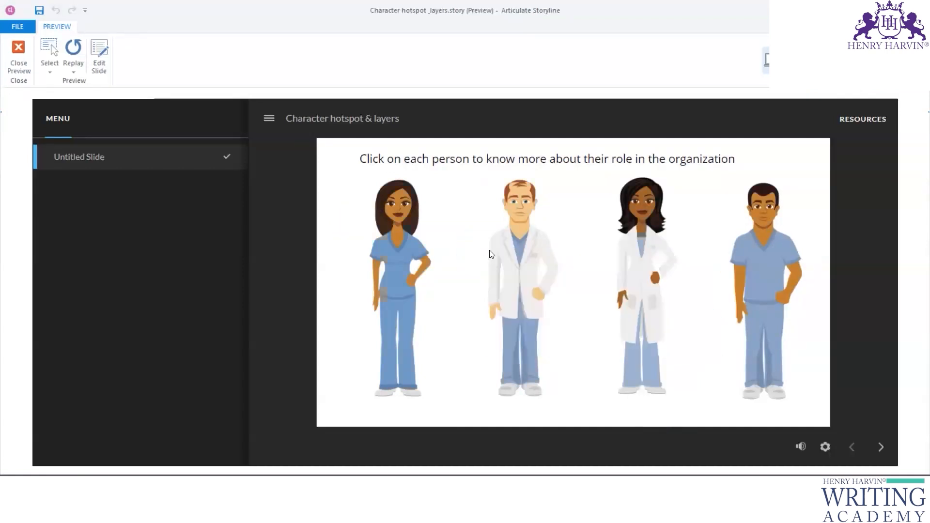
pyautogui.click(411, 268)
pyautogui.click(712, 249)
pyautogui.click(18, 53)
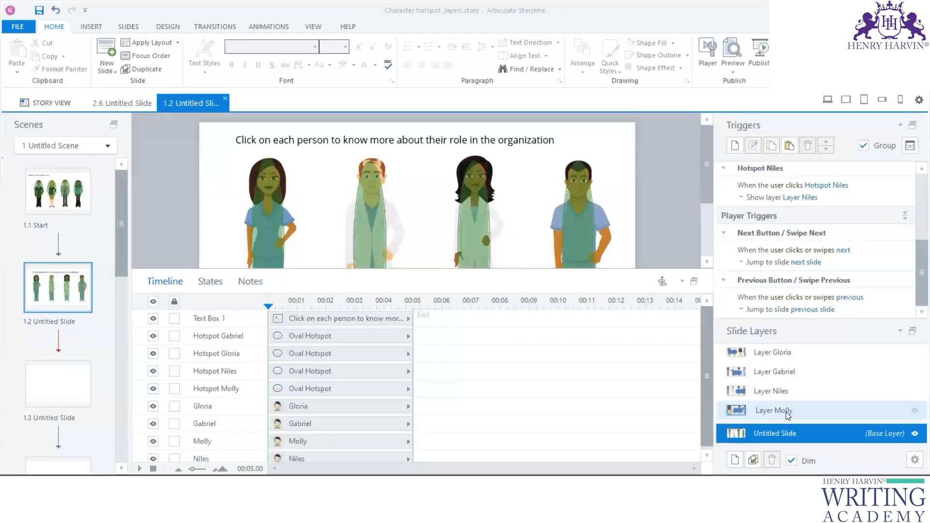
# Step: Review Layer Molly with its X button's hide-layer trigger, and return to the base layer
pyautogui.click(786, 411)
pyautogui.moveTo(423, 278); pyautogui.dragTo(422, 426)
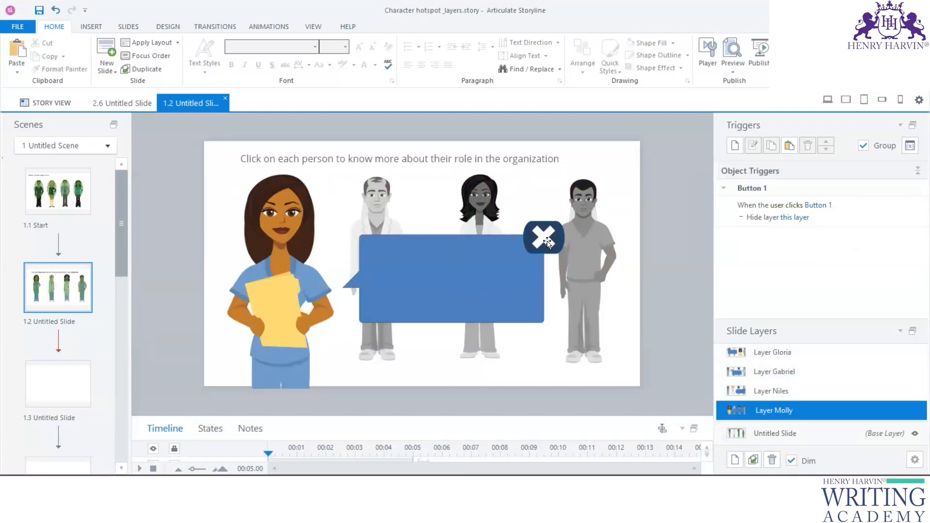
pyautogui.click(741, 433)
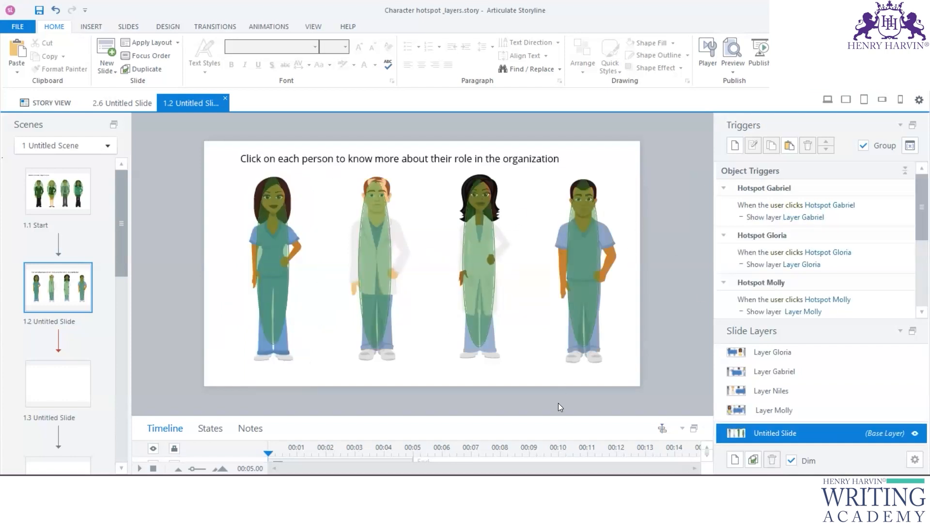
# Step: Delete Hotspot Molly's show-layer trigger and the Molly hotspot itself from the base layer
pyautogui.moveTo(557, 416); pyautogui.dragTo(558, 290)
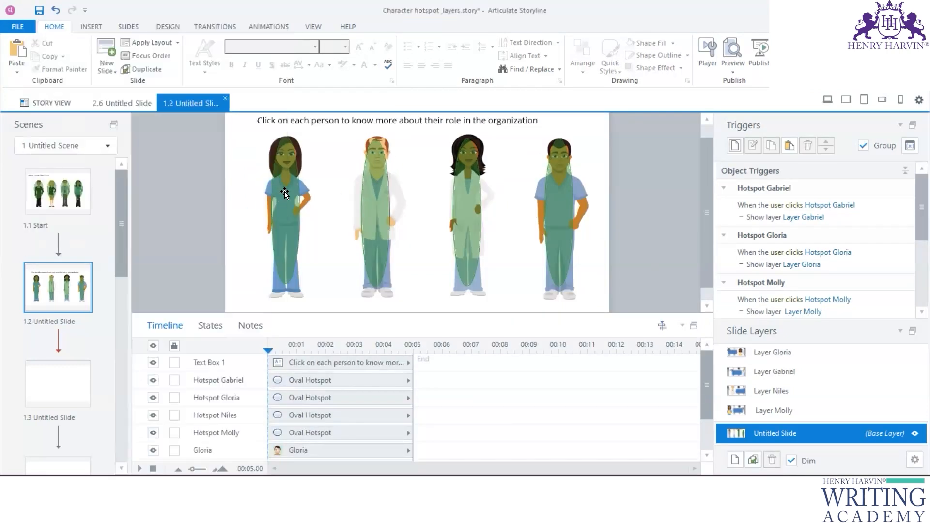
pyautogui.click(284, 191)
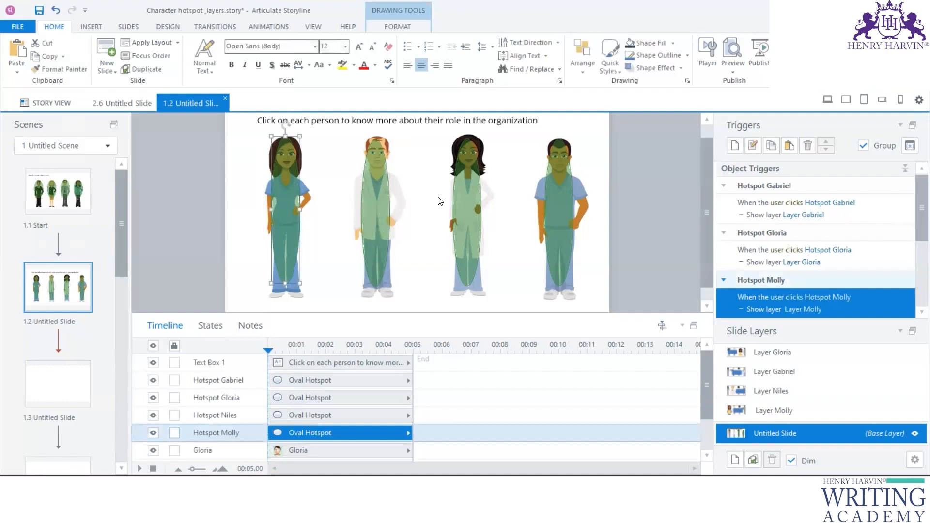
pyautogui.rightClick(860, 303)
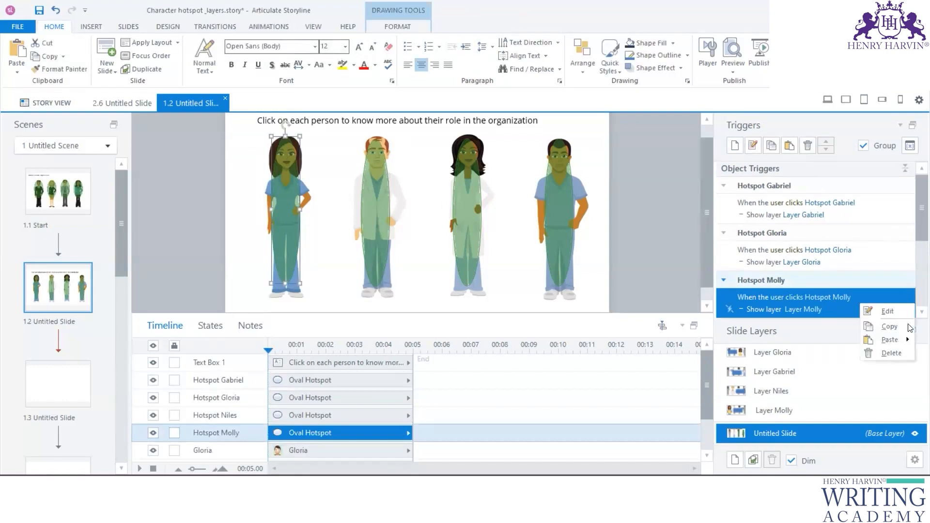
pyautogui.click(900, 352)
pyautogui.click(480, 293)
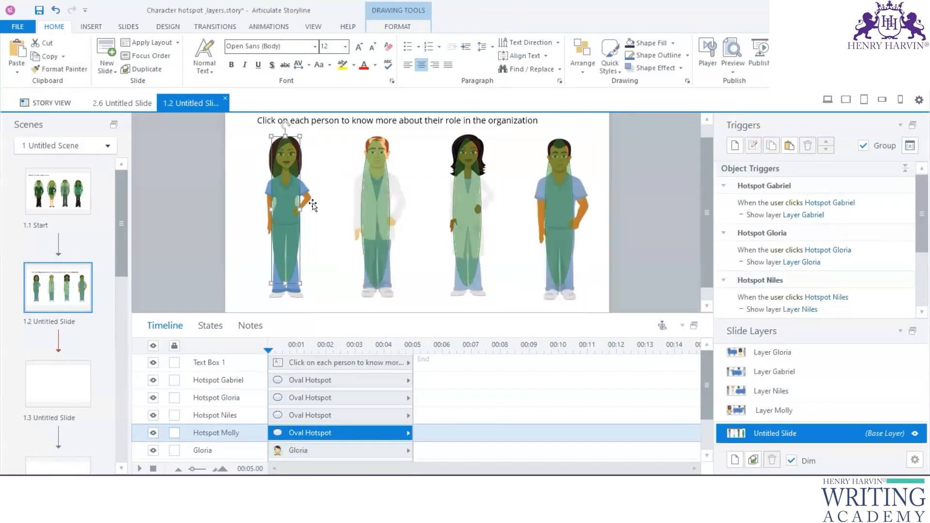
pyautogui.press('Delete')
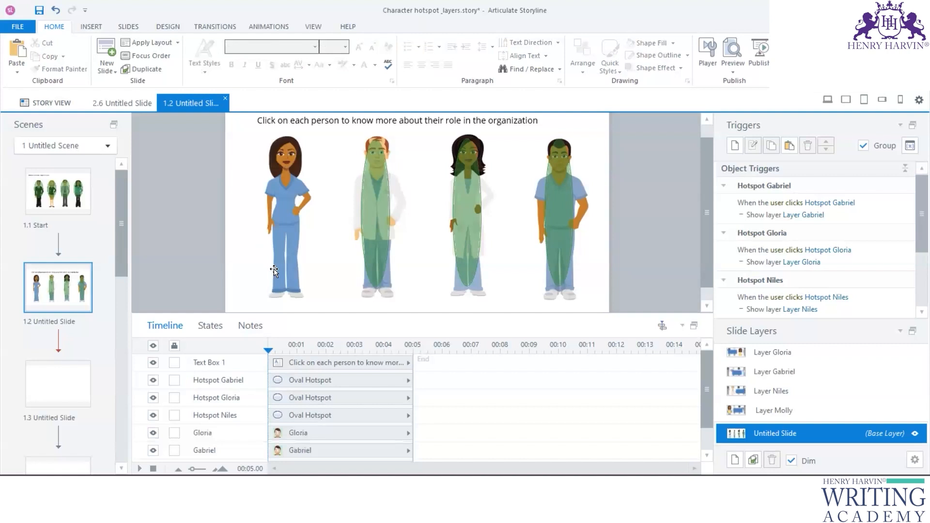
# Step: Add a trigger directly to the Molly character that shows Layer Gloria when the user clicks Molly
pyautogui.click(297, 178)
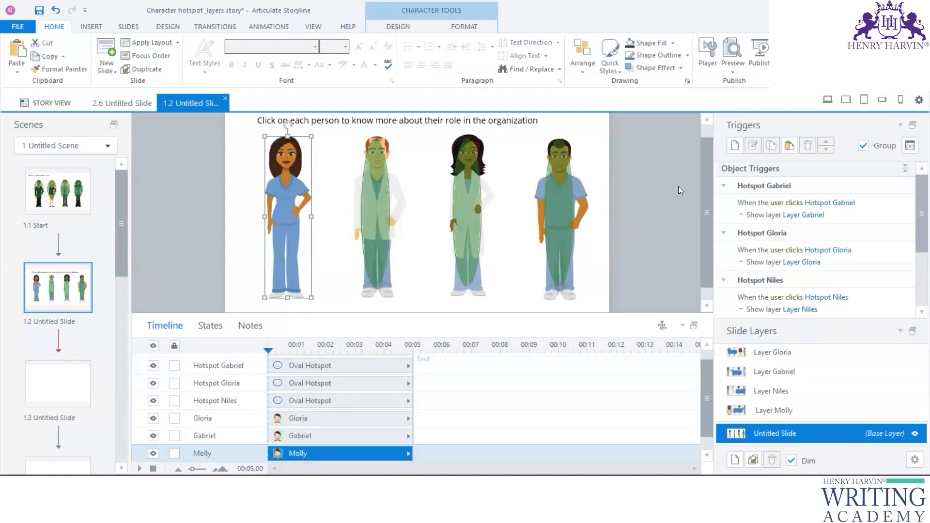
pyautogui.click(735, 146)
pyautogui.click(128, 69)
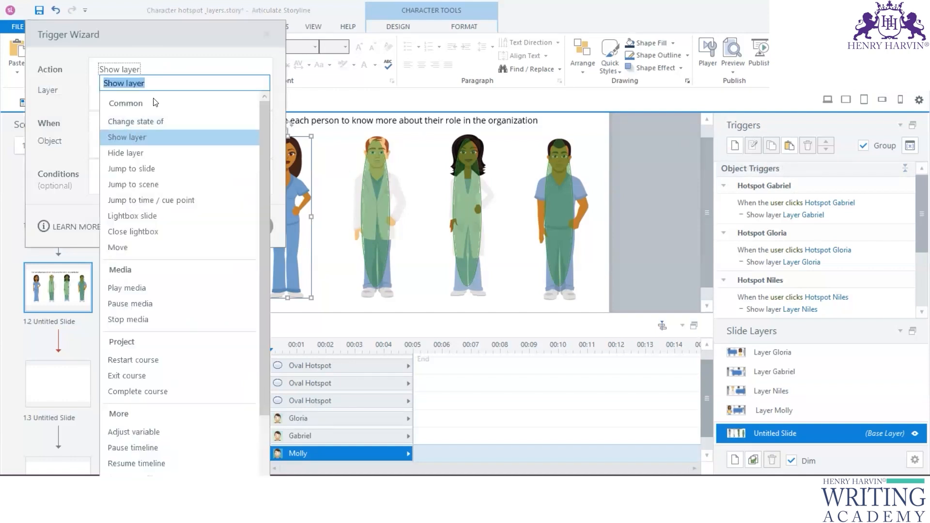
pyautogui.click(130, 139)
pyautogui.click(156, 120)
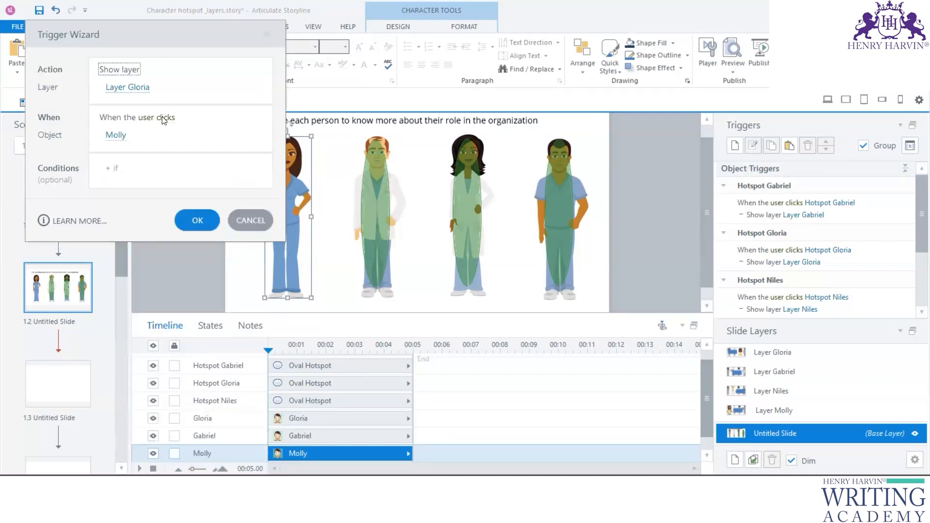
pyautogui.click(137, 171)
pyautogui.click(116, 141)
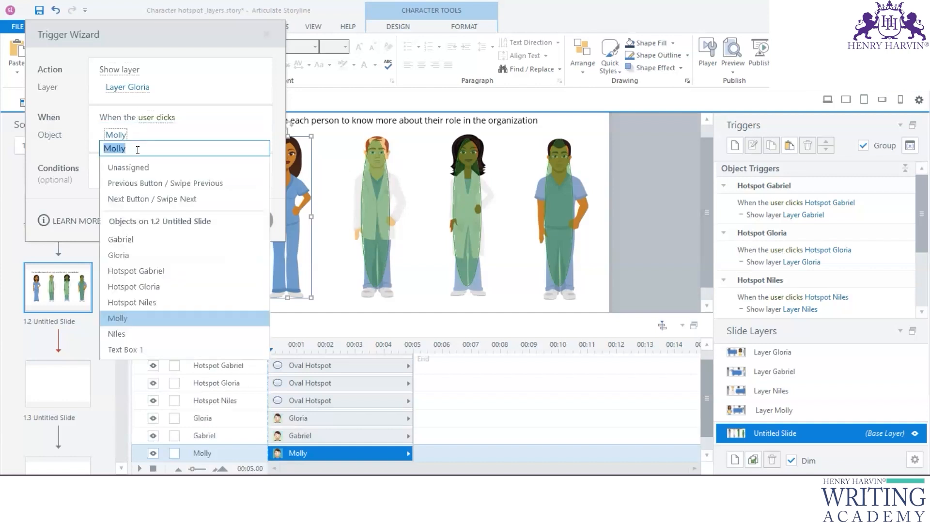
pyautogui.click(136, 89)
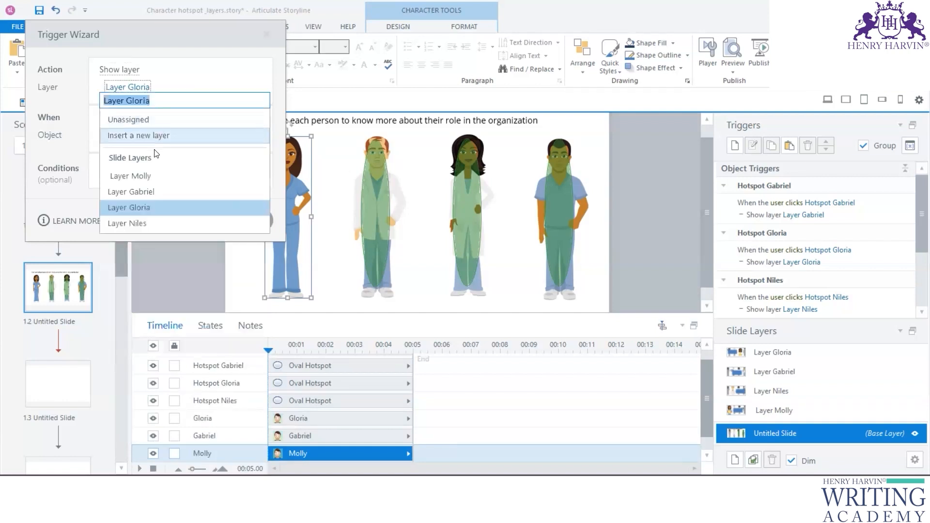
pyautogui.click(143, 208)
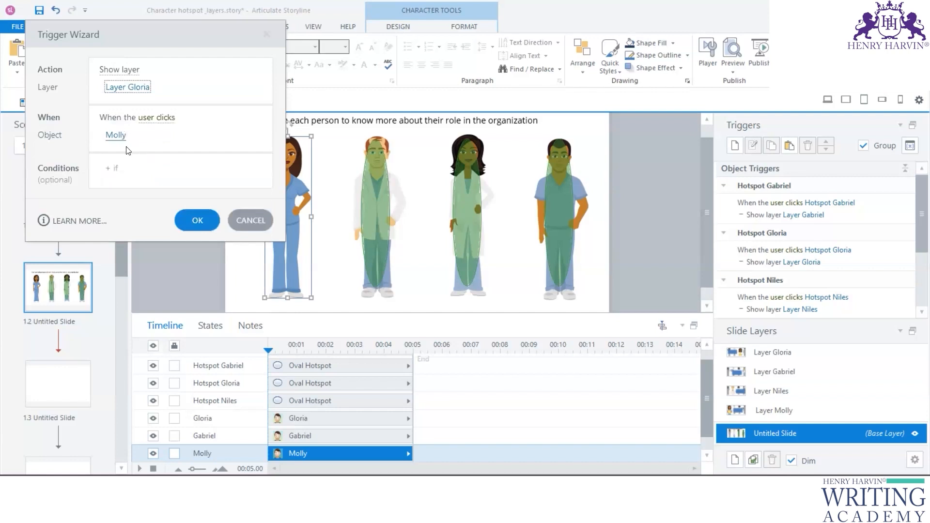
pyautogui.click(189, 218)
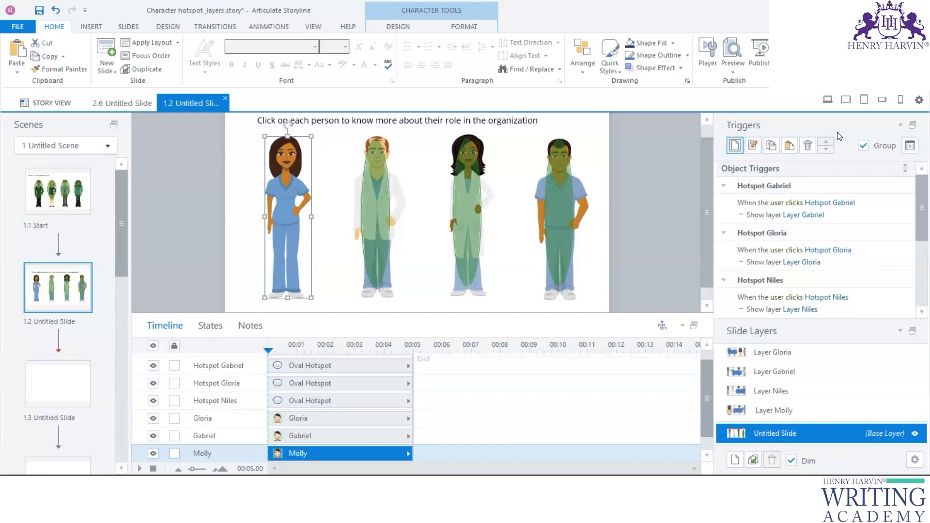
# Step: Preview the slide and test that selecting the Molly character shows a layer that its X button hides
pyautogui.click(736, 73)
pyautogui.click(751, 88)
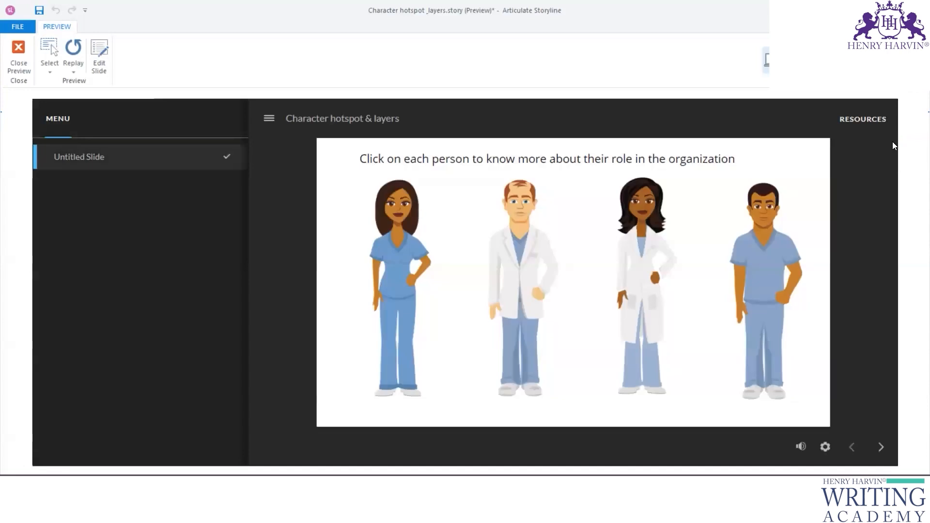
pyautogui.click(395, 275)
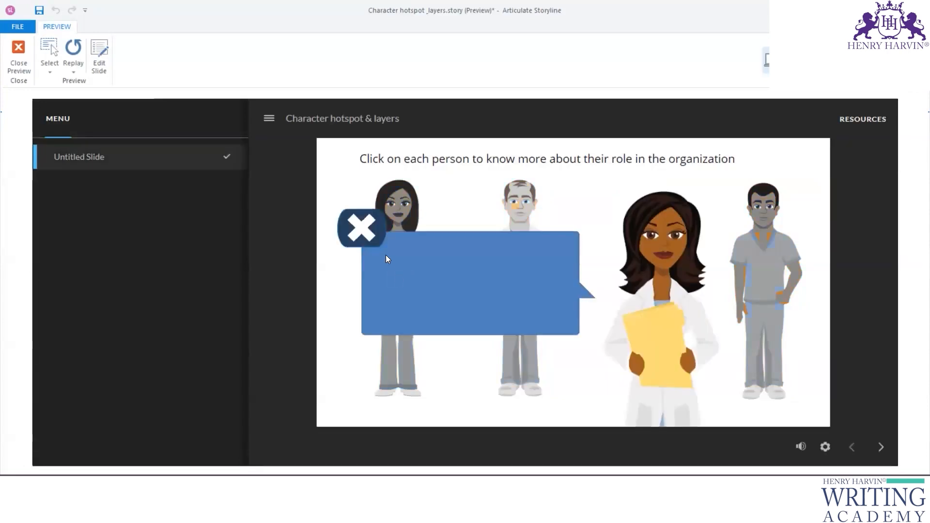
pyautogui.click(367, 232)
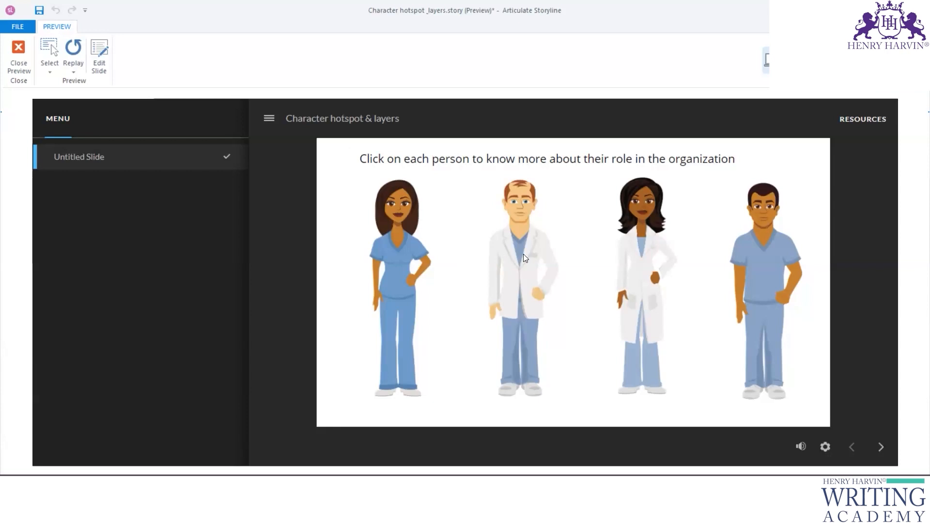
# Step: Test the other characters' layers and their X buttons in the preview, and return to editing the slide
pyautogui.click(641, 249)
pyautogui.click(359, 249)
pyautogui.click(741, 244)
pyautogui.click(509, 244)
pyautogui.click(627, 249)
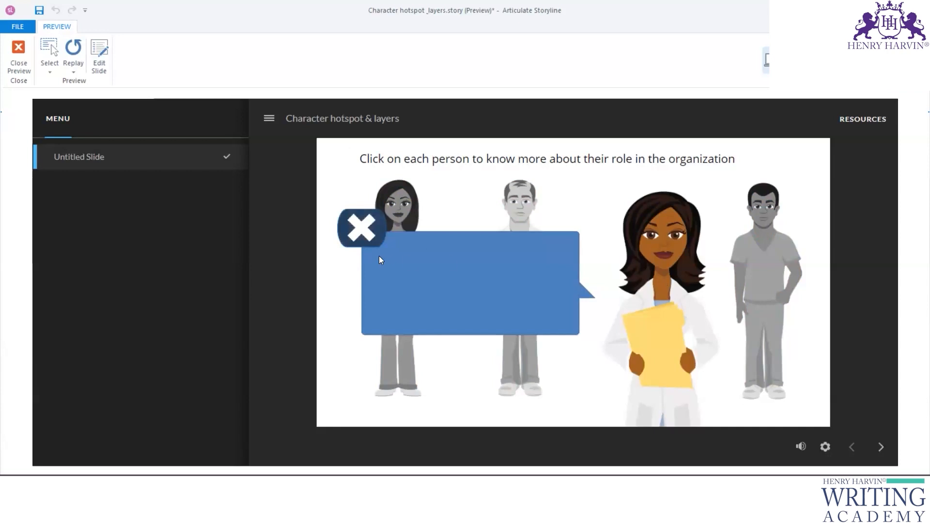
pyautogui.click(362, 228)
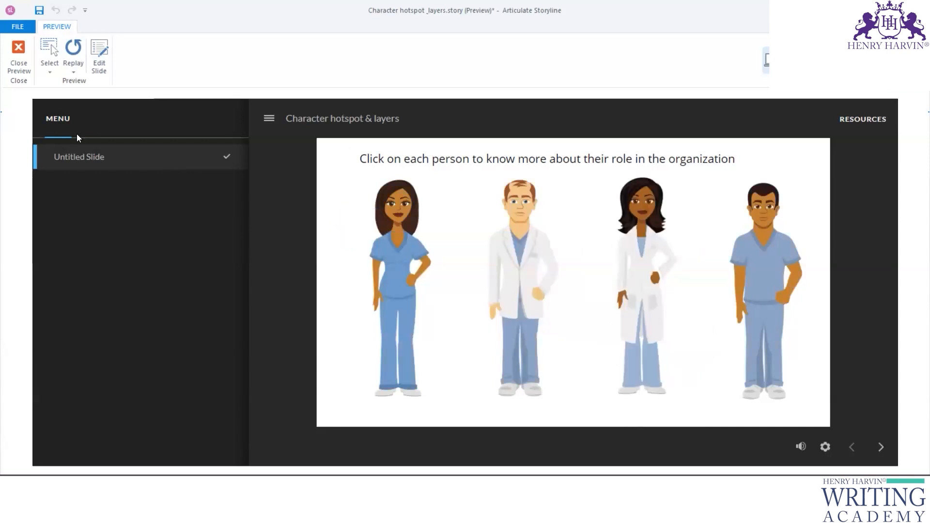
pyautogui.click(18, 52)
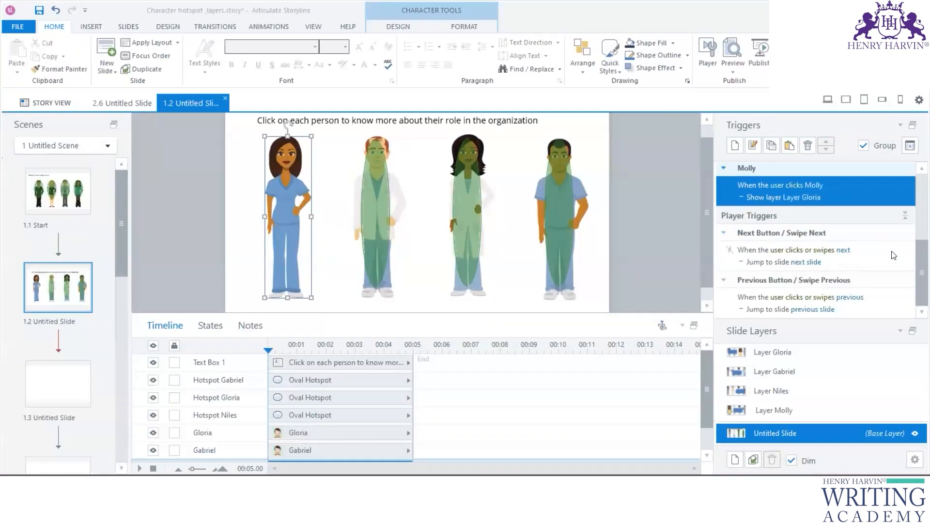
# Step: Change the Molly character's click trigger to show Layer Molly, and open that layer for review
pyautogui.click(808, 198)
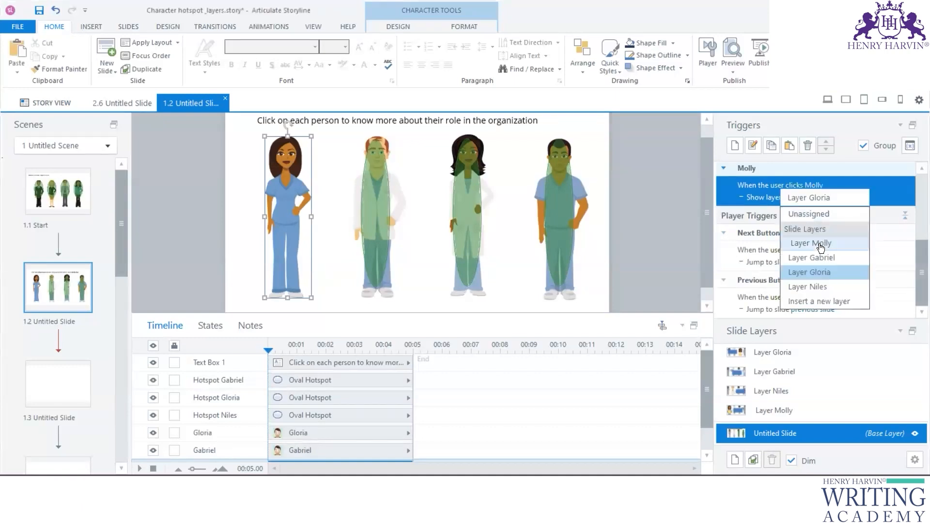
pyautogui.click(811, 242)
pyautogui.click(661, 242)
pyautogui.moveTo(918, 274); pyautogui.dragTo(918, 217)
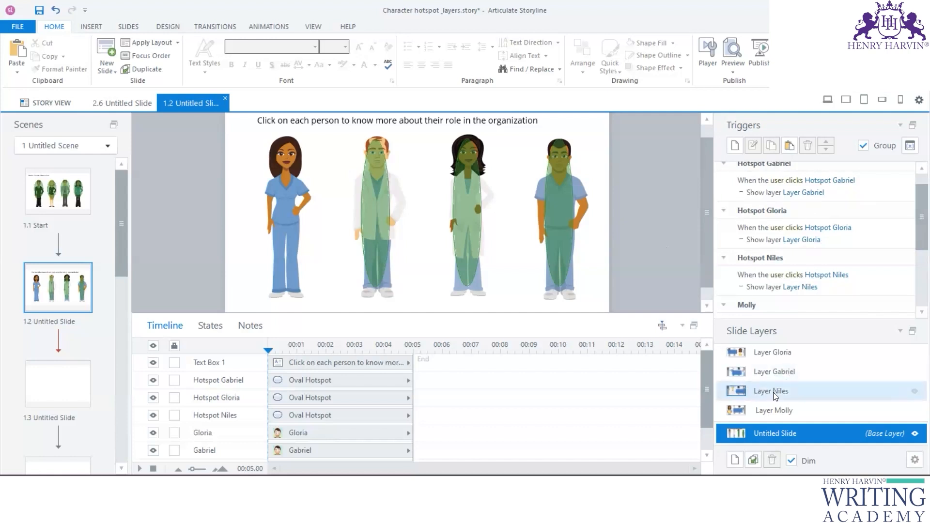
pyautogui.click(767, 410)
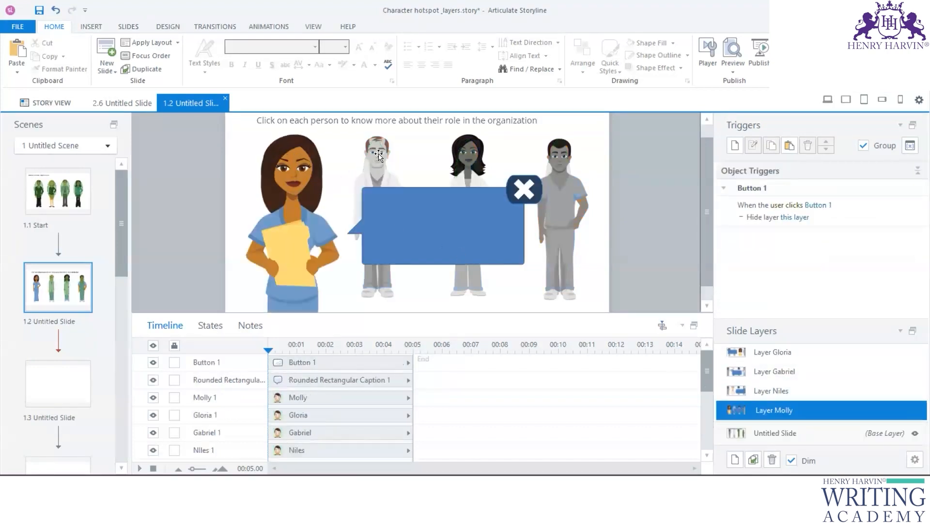